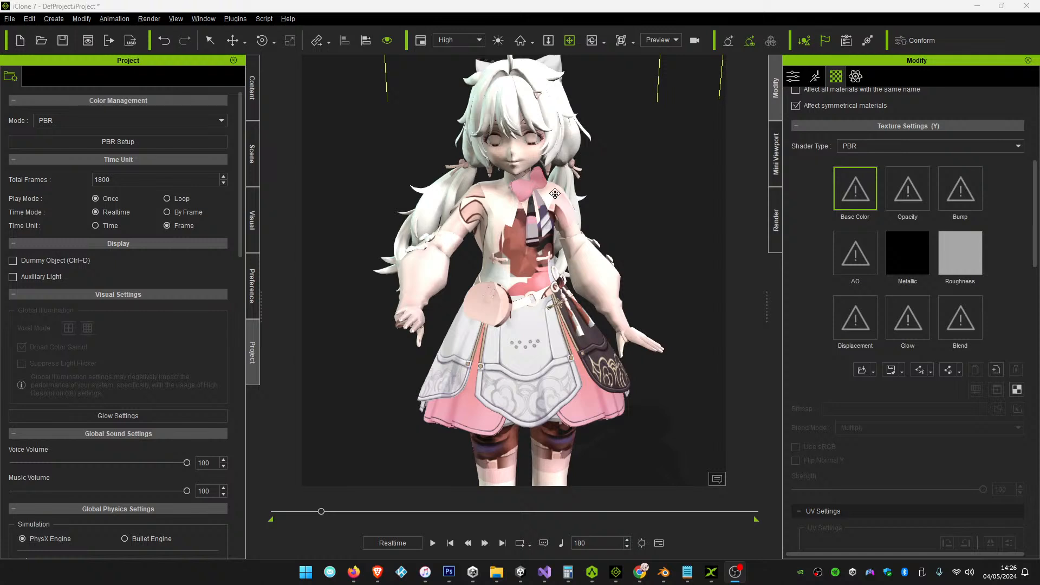
Switch to Blender, bring up the layout workspace (布局) with the character model and clear the object selection
scroll(613, 211, "down", 1)
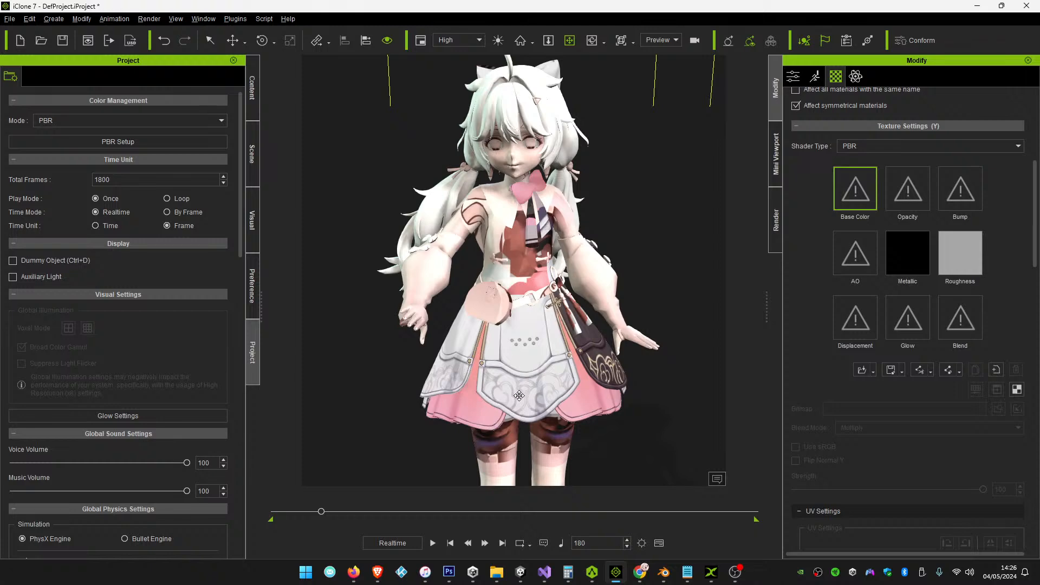
left_click(664, 572)
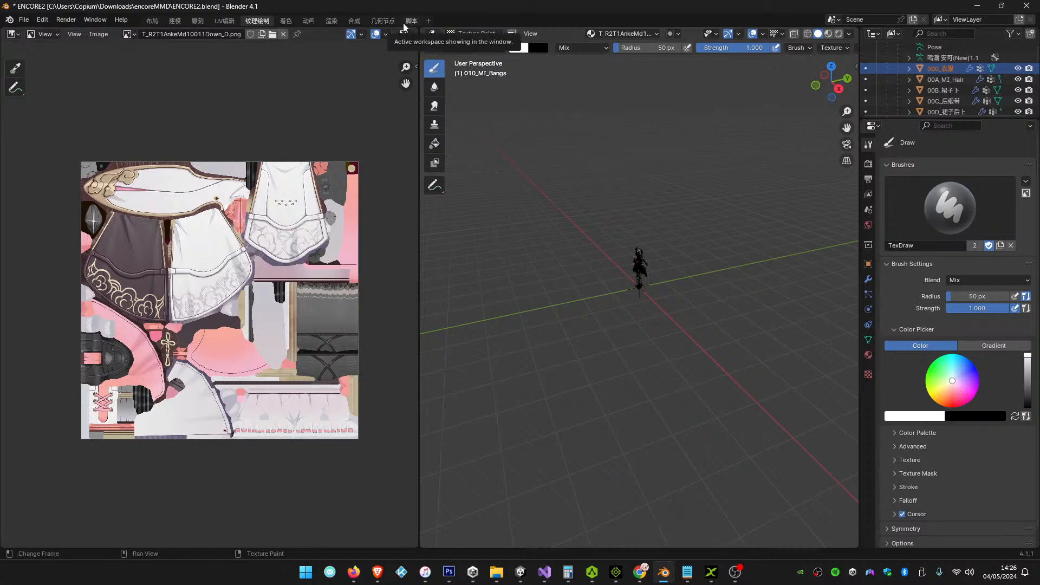
left_click(152, 21)
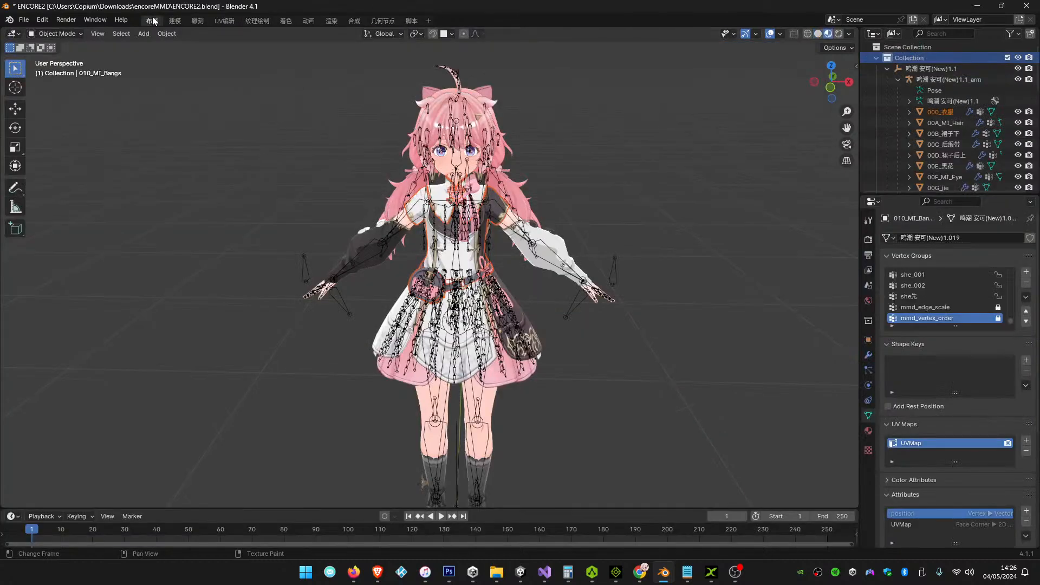
left_click(599, 103)
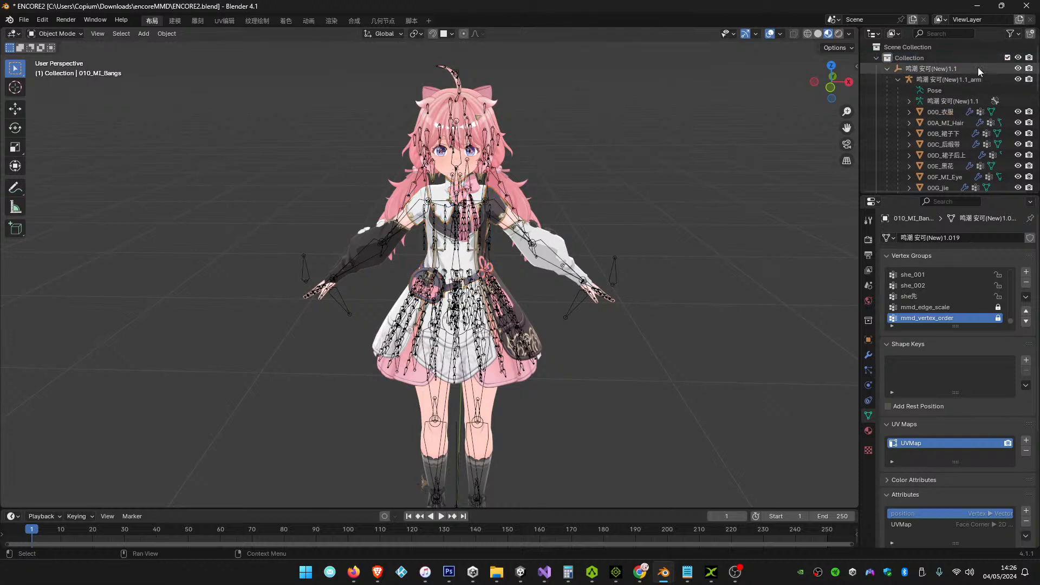
Hide the character's armature object in the viewport so only the textured meshes are displayed
left_click(921, 60)
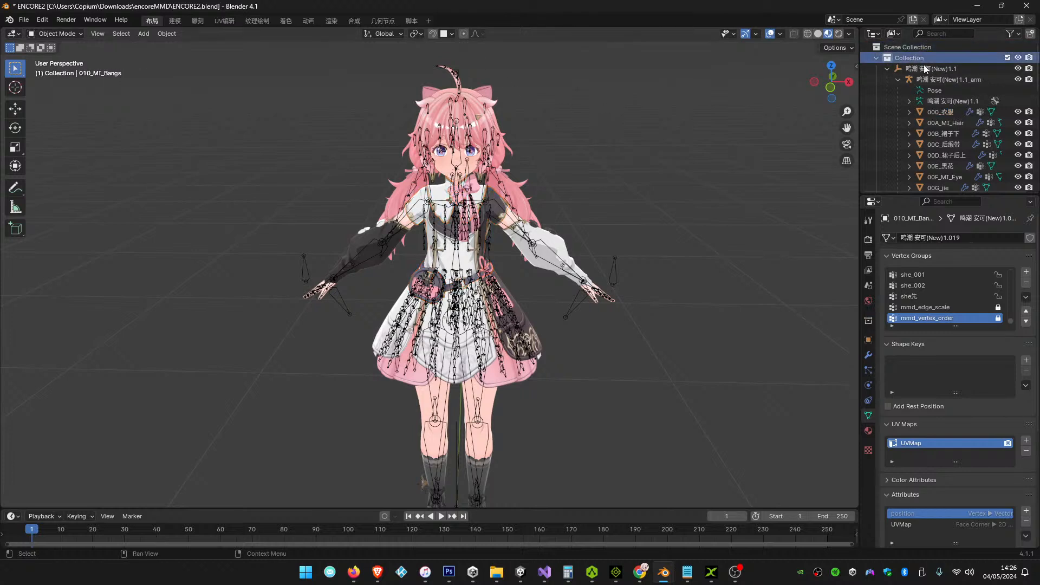
left_click(940, 90)
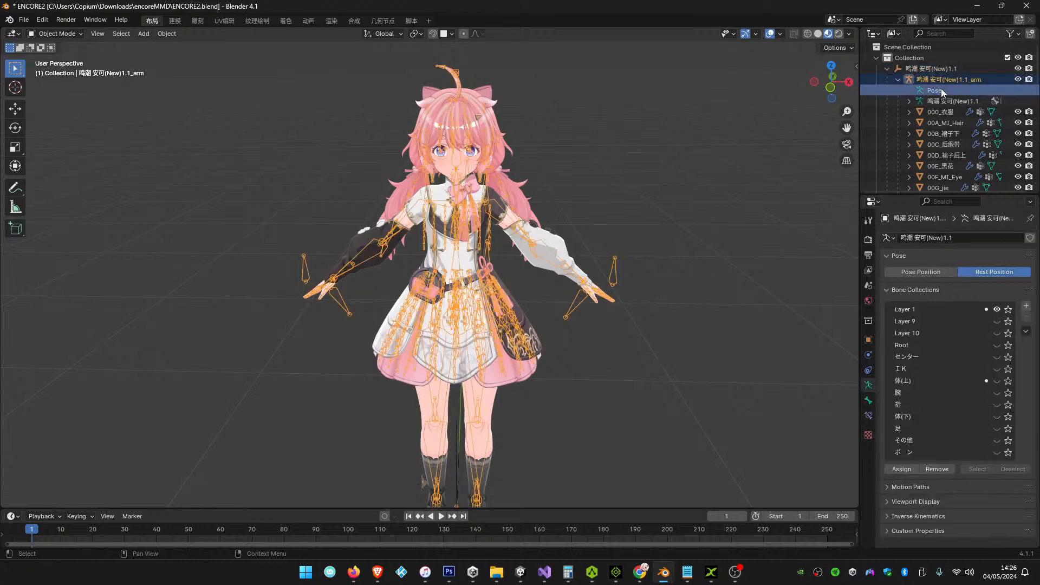
left_click(787, 190)
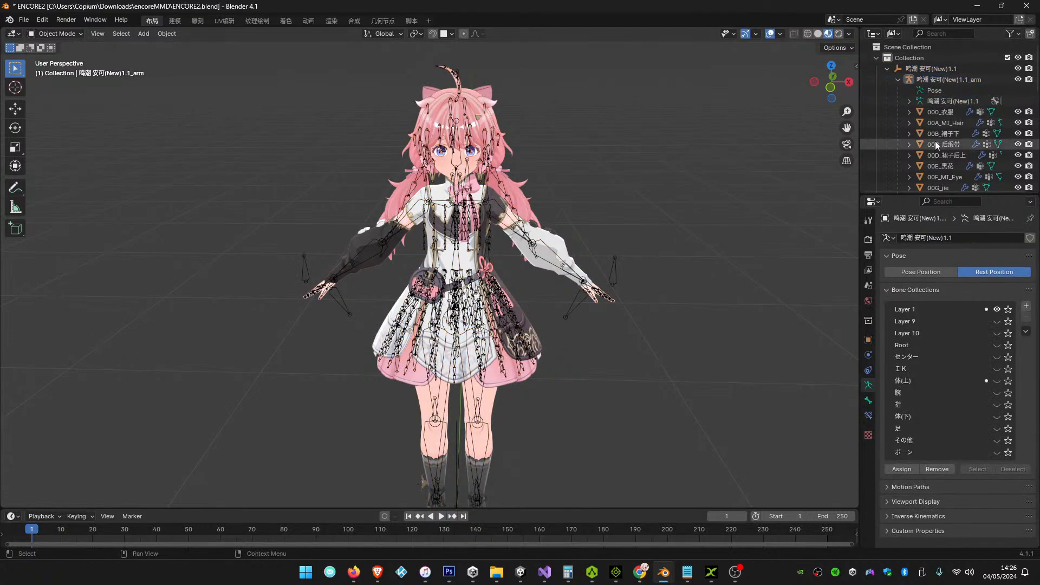
left_click(955, 100)
left_click(666, 107)
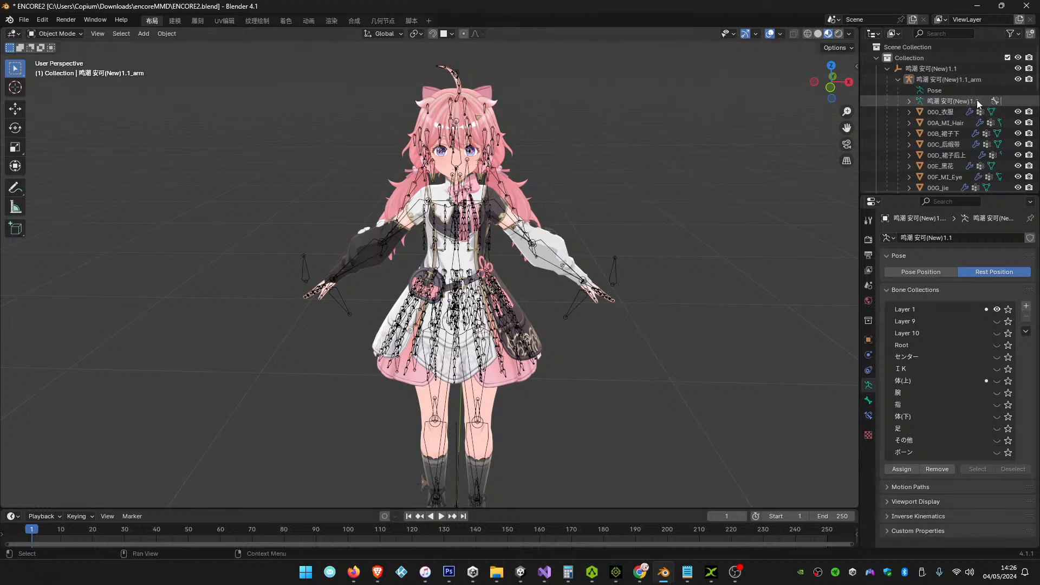
left_click(1017, 79)
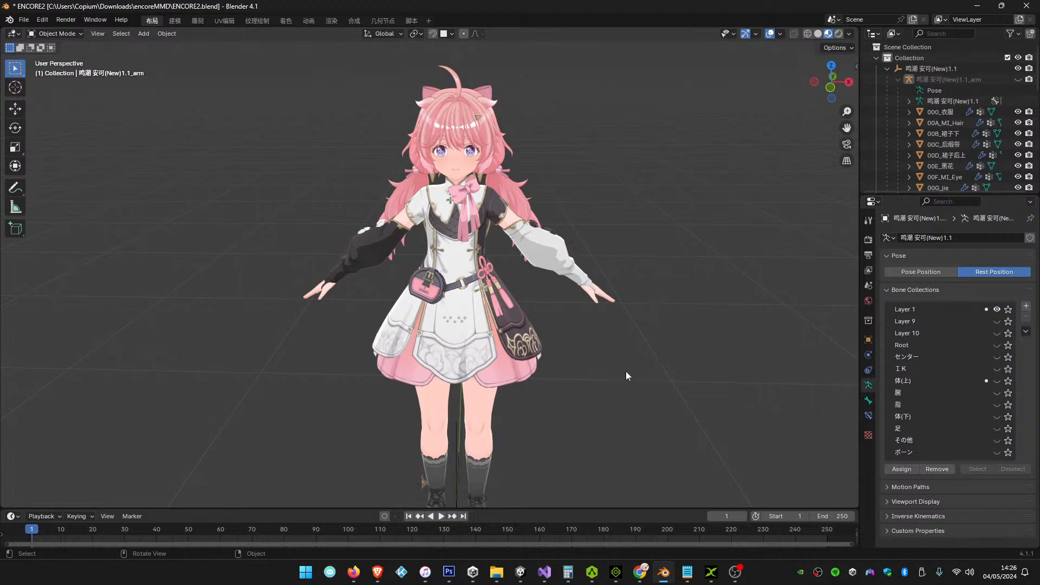
Export the character in FBX format as encore7.fbx to the encoreMMD folder
mouse_move(592, 572)
left_click(24, 20)
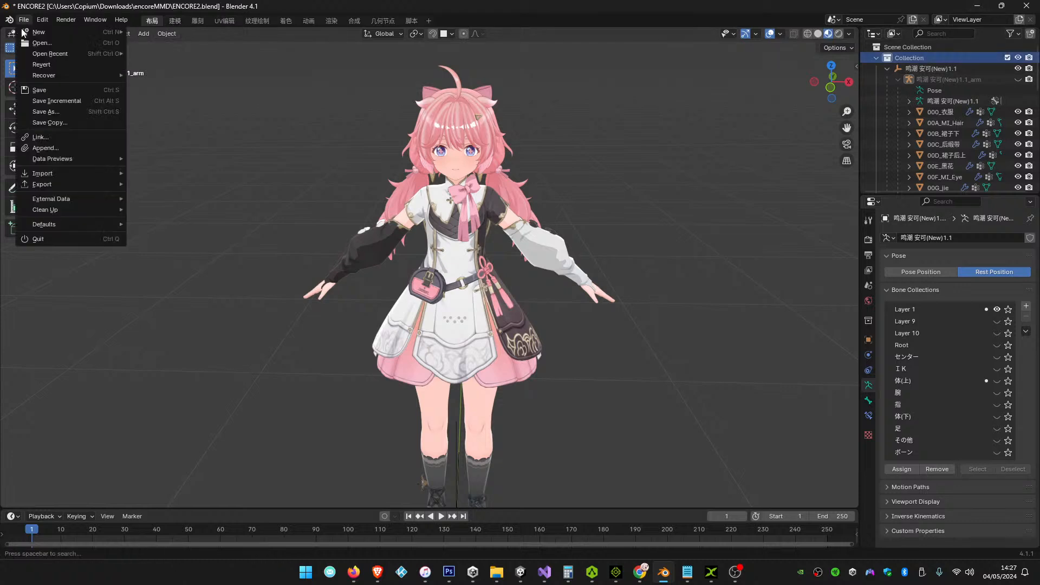
mouse_move(82, 185)
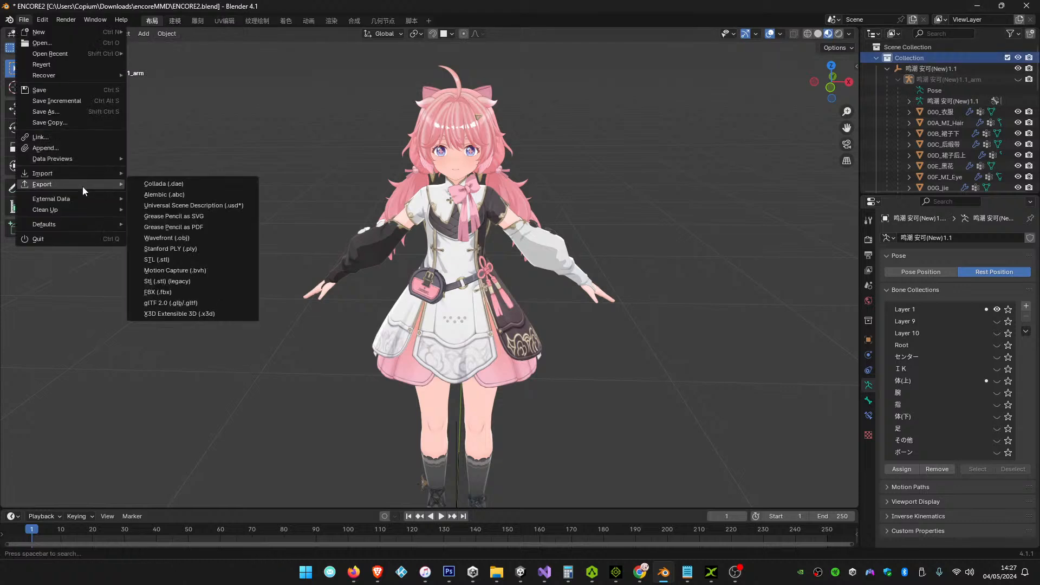
left_click(158, 292)
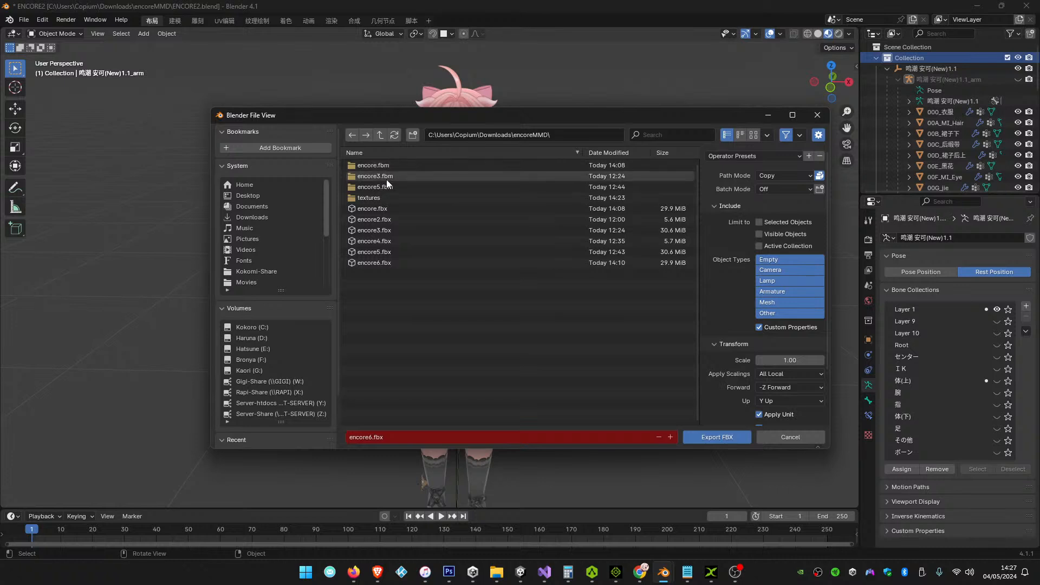
left_click(381, 264)
left_click(372, 436)
key("BackSpace")
type("7")
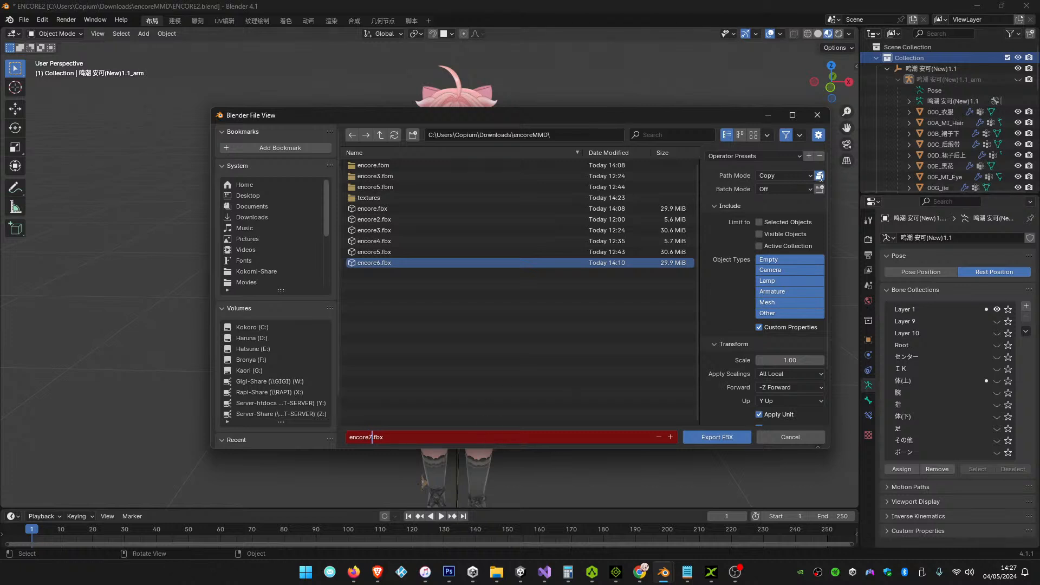
left_click(715, 437)
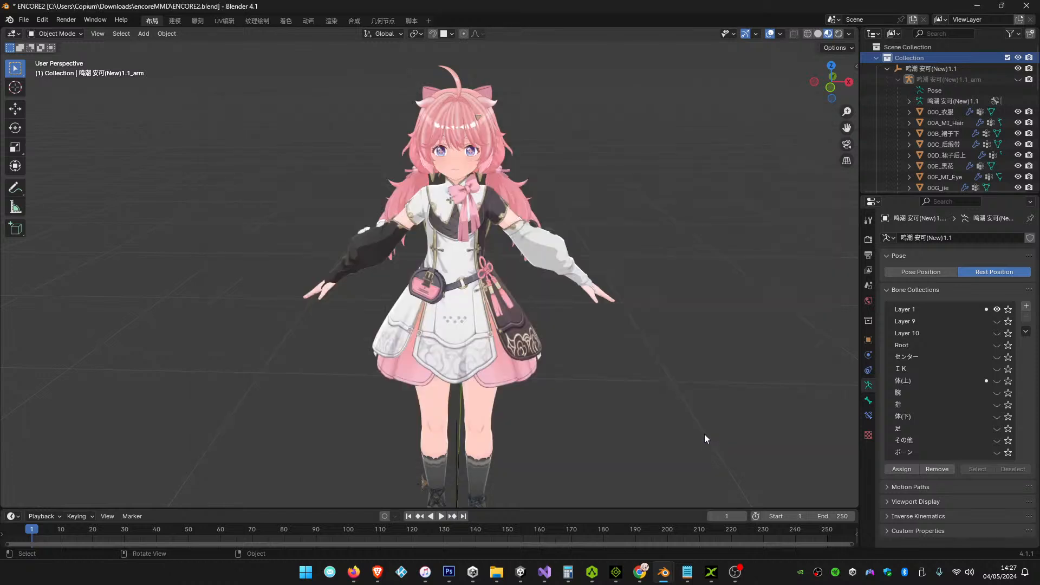
Switch to iClone and pick the clothing material from the front of the character's skirt
left_click(661, 505)
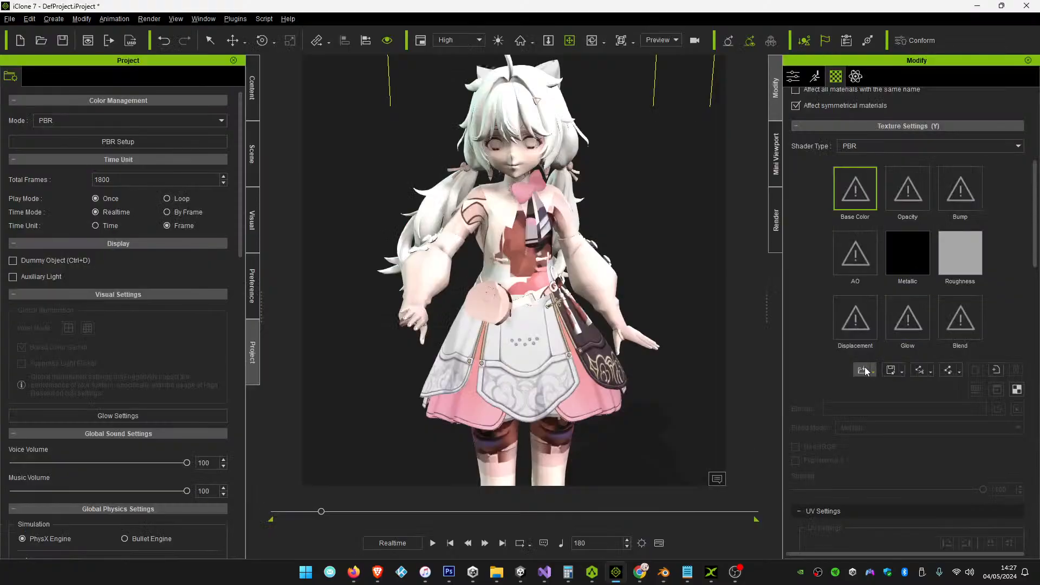
scroll(972, 97, "up", 5)
left_click(979, 124)
left_click(529, 346)
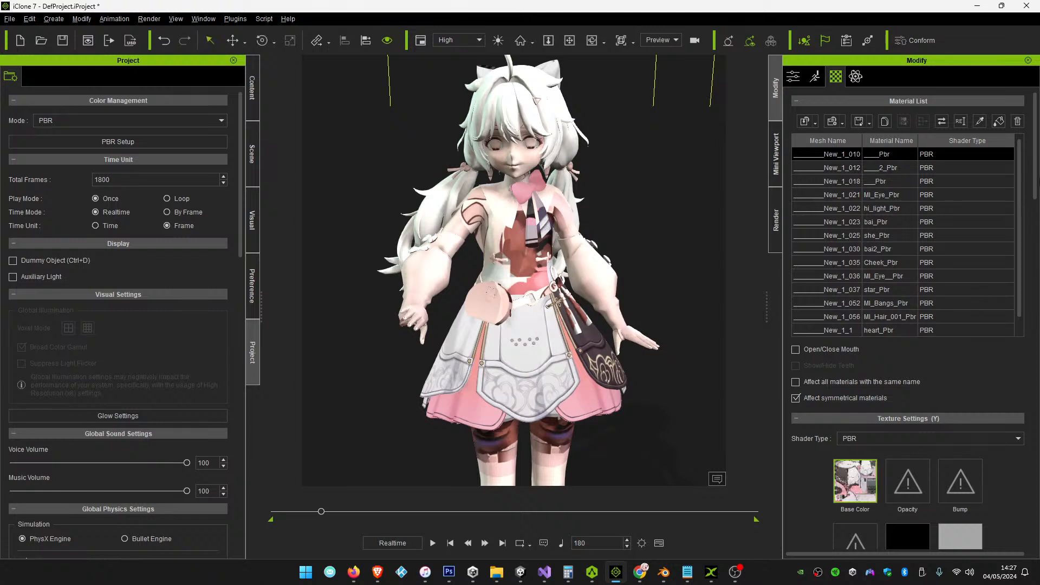
Replace the picked material's base color texture with T_R2T1AnkeMd10011Upper_D.png from the encore.fbm folder, browsing the textures as large icons
scroll(876, 415, "down", 5)
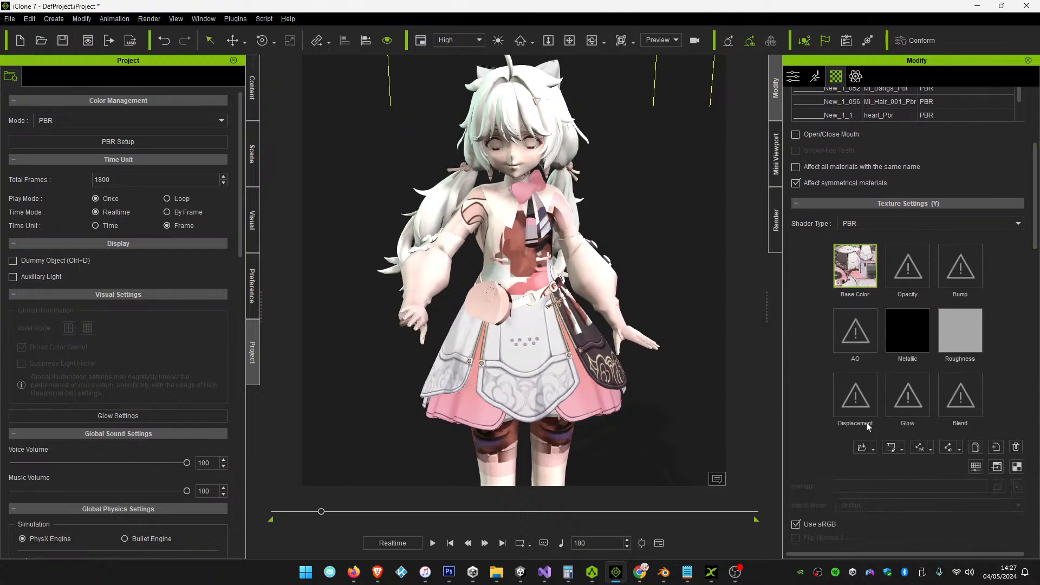
left_click(862, 447)
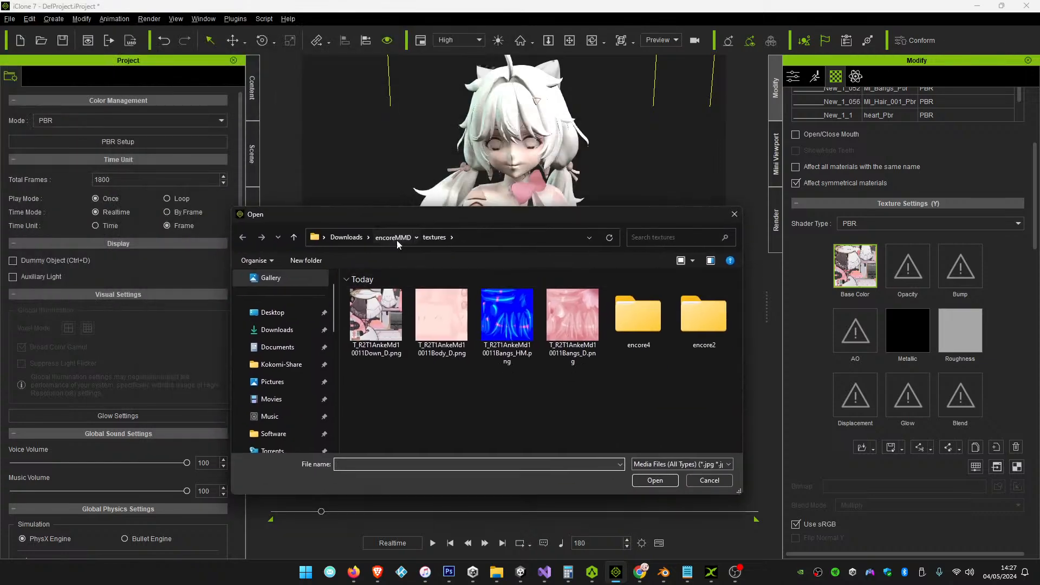
left_click(393, 239)
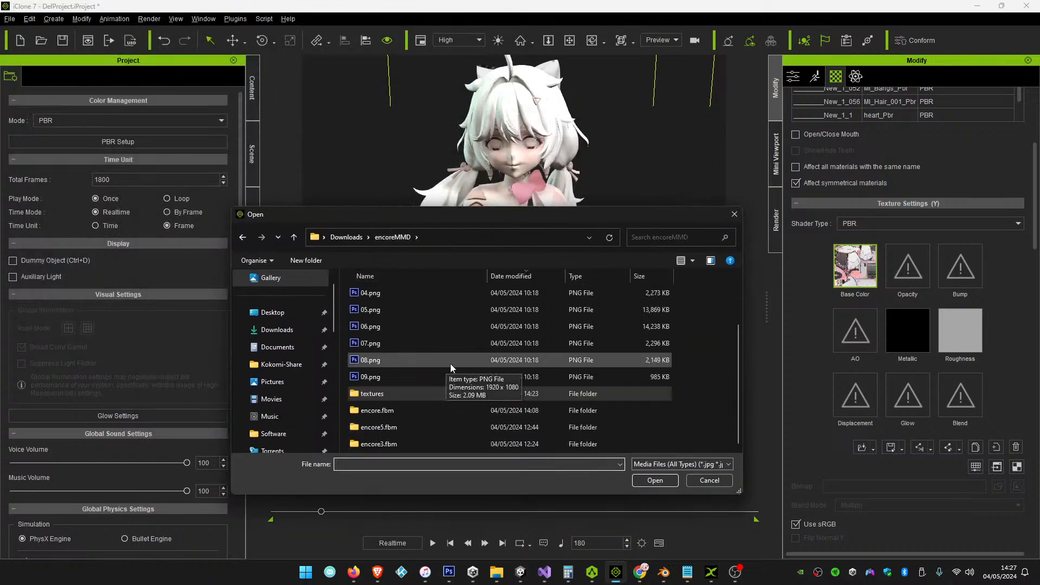
double_click(392, 411)
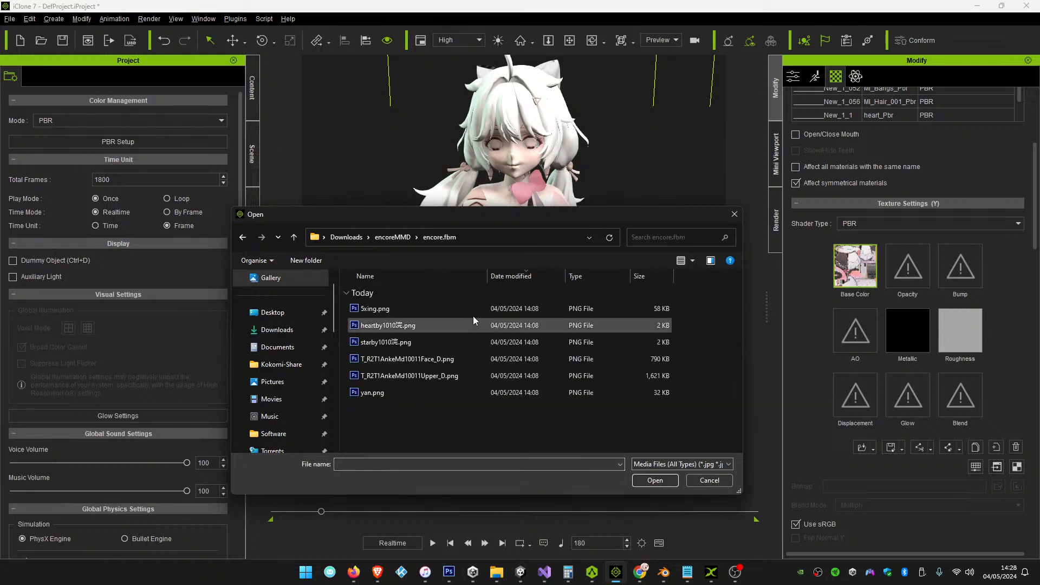
right_click(457, 427)
mouse_move(533, 283)
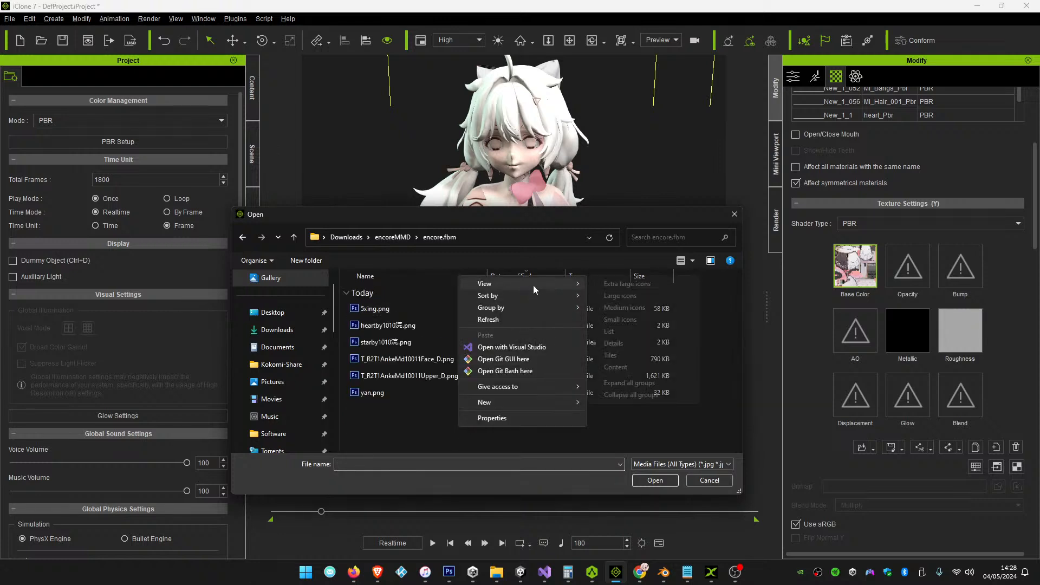
left_click(646, 299)
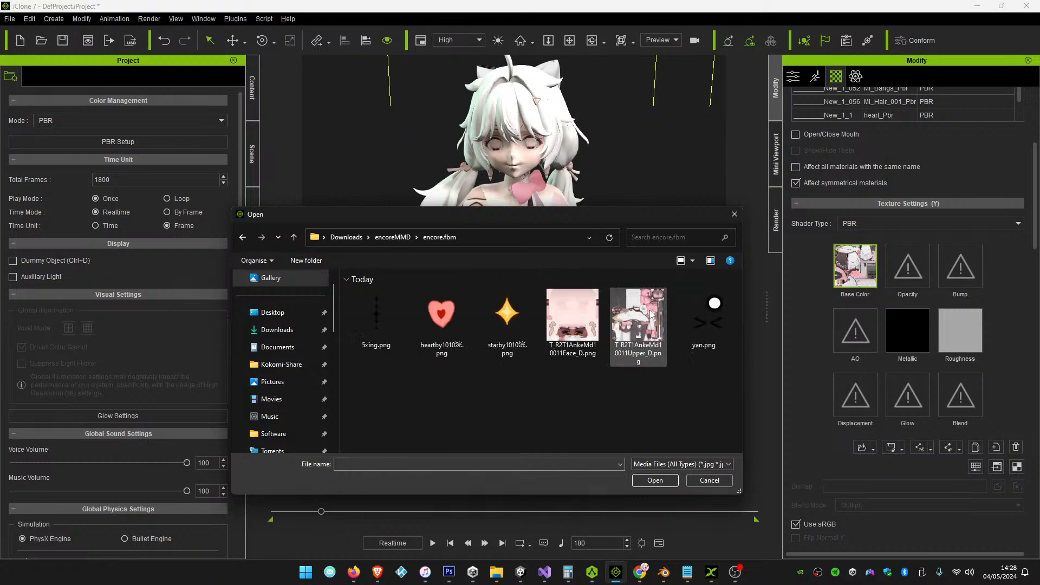
left_click(650, 317)
double_click(631, 313)
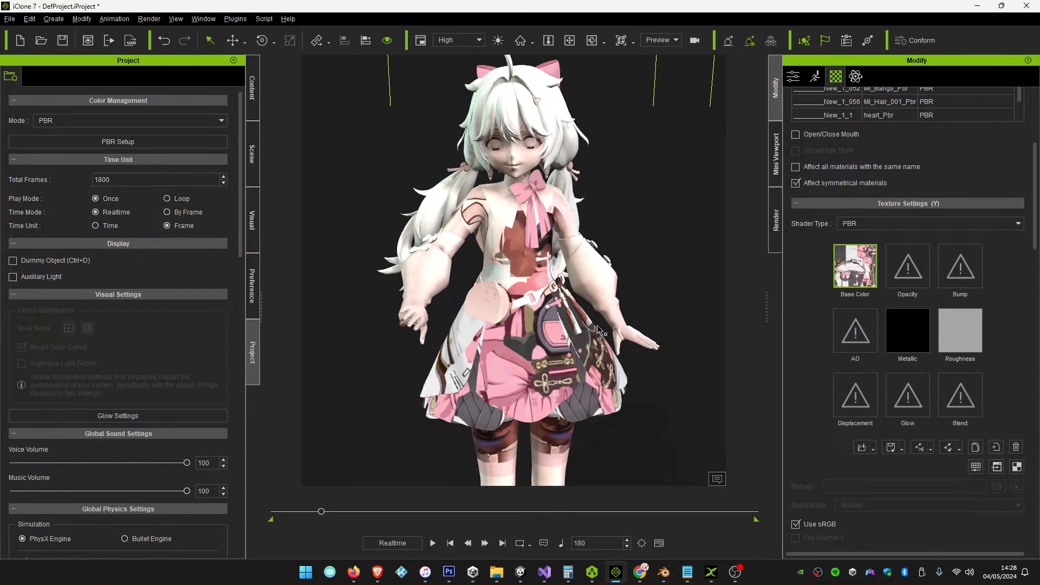
left_click(569, 40)
left_click_drag(634, 199, 633, 231)
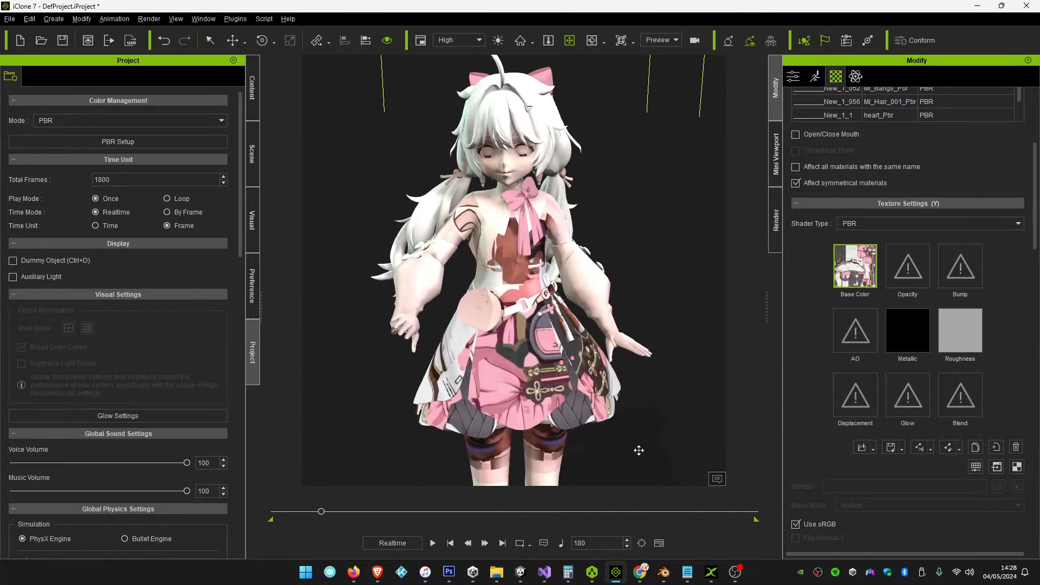
Switch to Blender and open the texture paint workspace (纹理绘制) with the character and its image textures
mouse_move(671, 583)
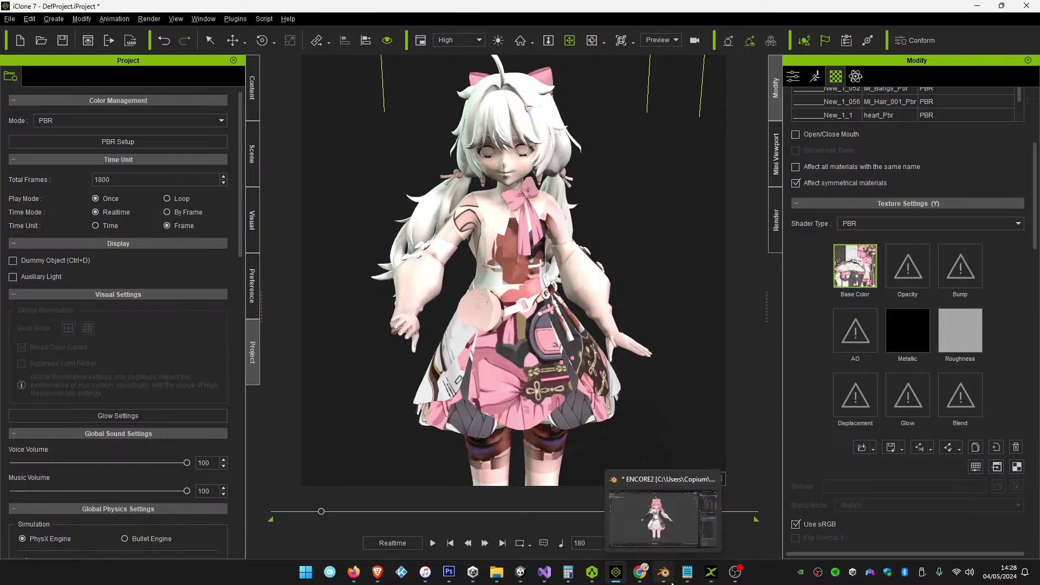
left_click(671, 512)
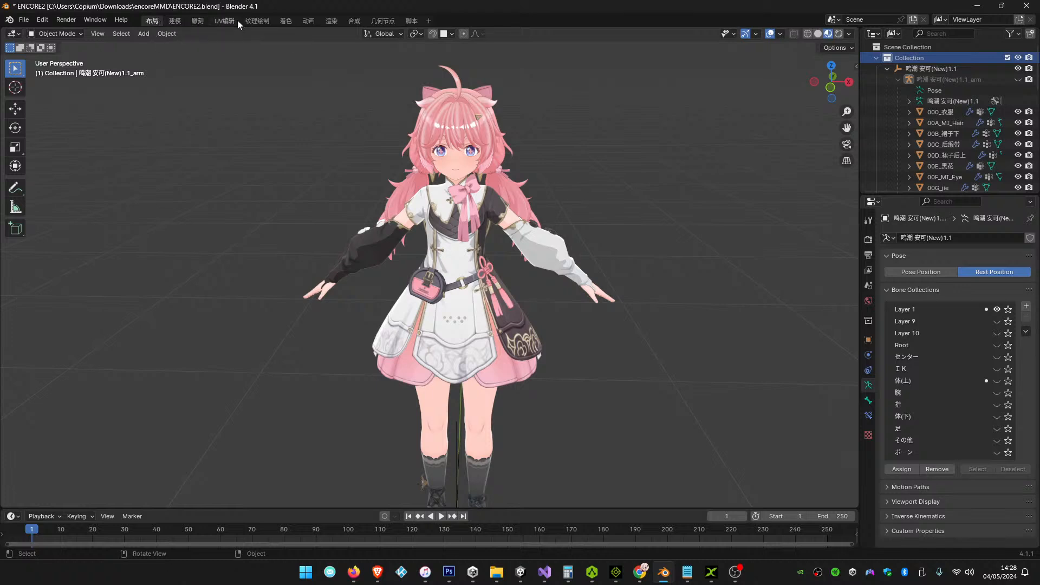
left_click(255, 21)
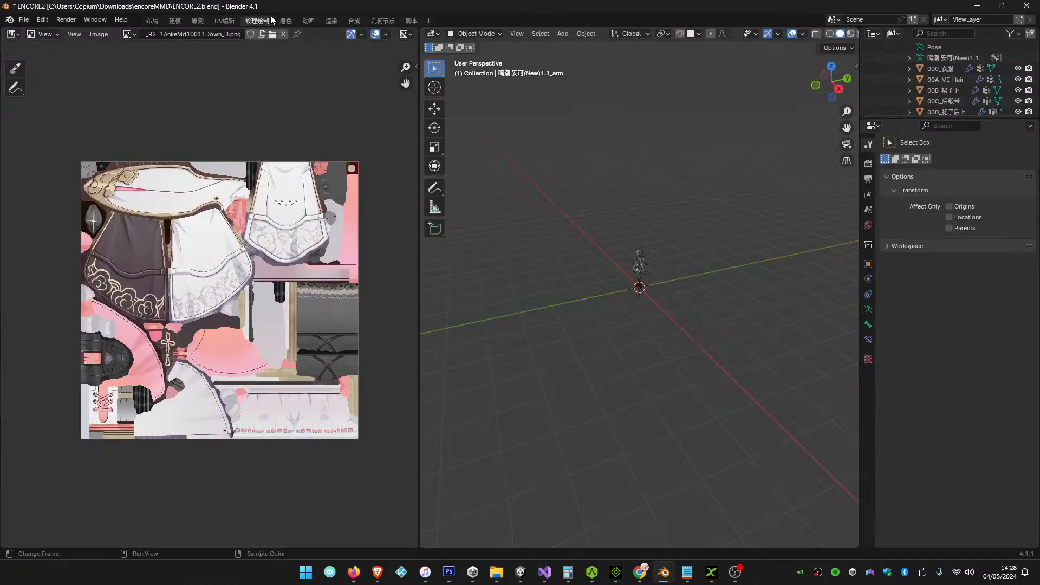
left_click(133, 36)
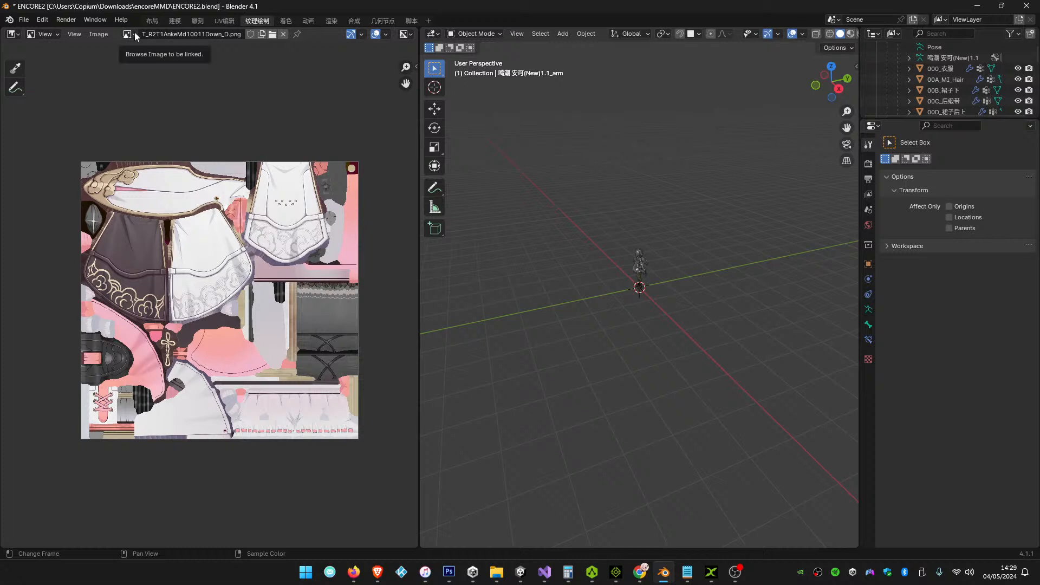
scroll(705, 250, "down", 4)
scroll(705, 254, "up", 9)
scroll(703, 262, "up", 3)
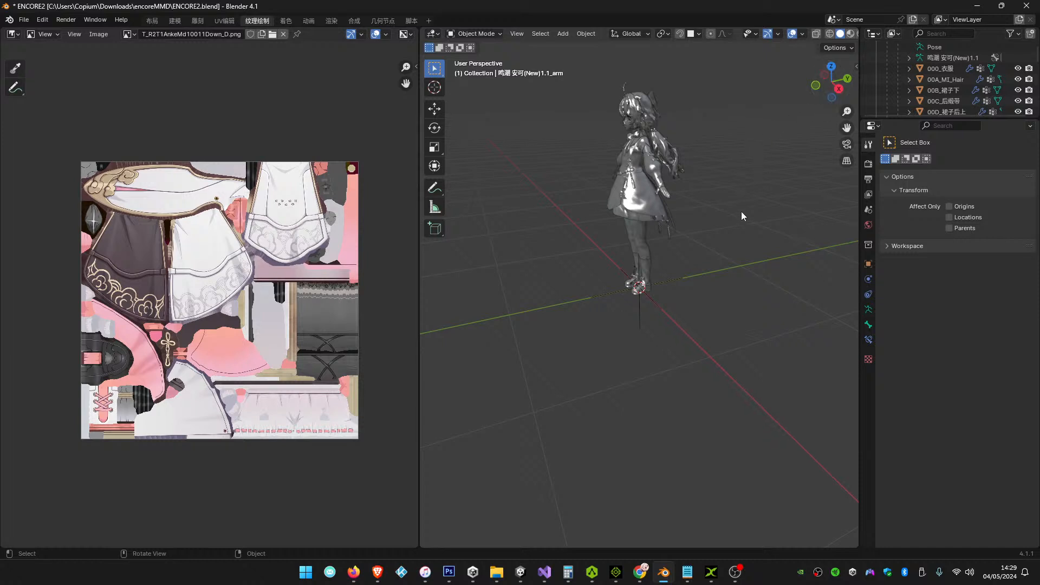
middle_click_drag(744, 174, 742, 254)
scroll(742, 254, "up", 2)
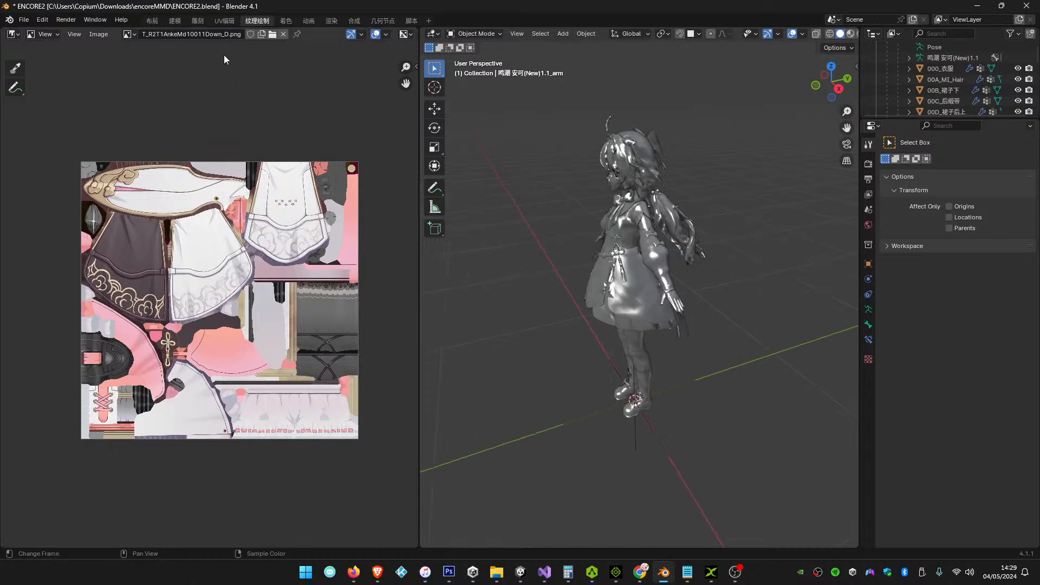
Unpack the T_R2T1AnkeMd10011Down_LD.png image using the file from the current directory, creating it when necessary
left_click(130, 34)
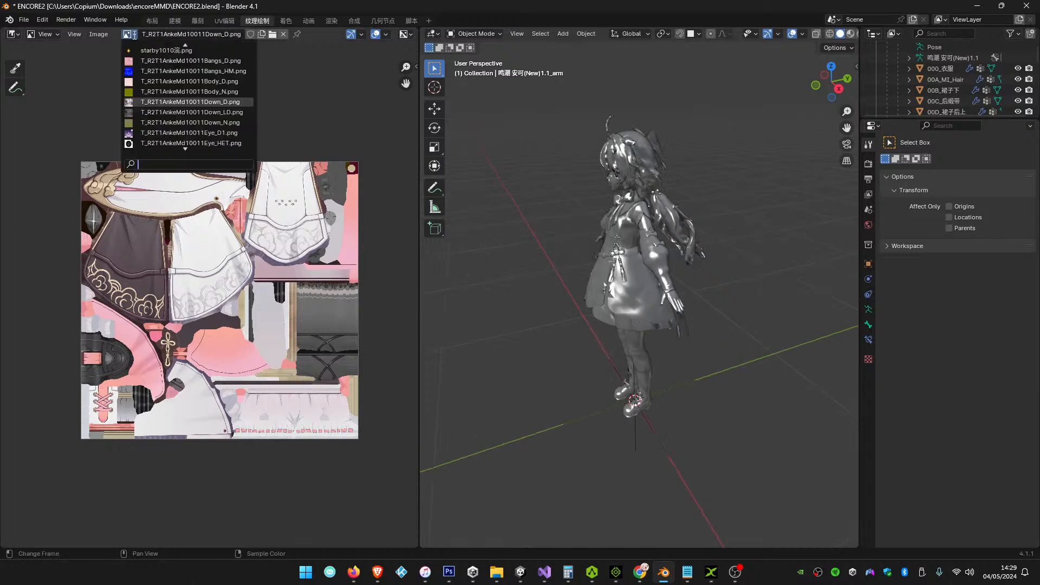
left_click(174, 119)
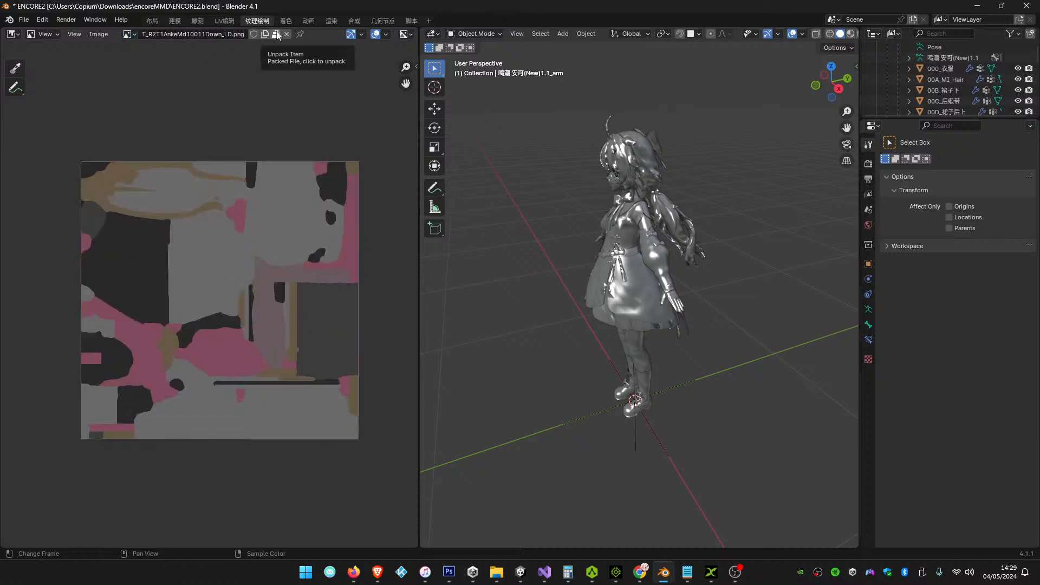
left_click(278, 36)
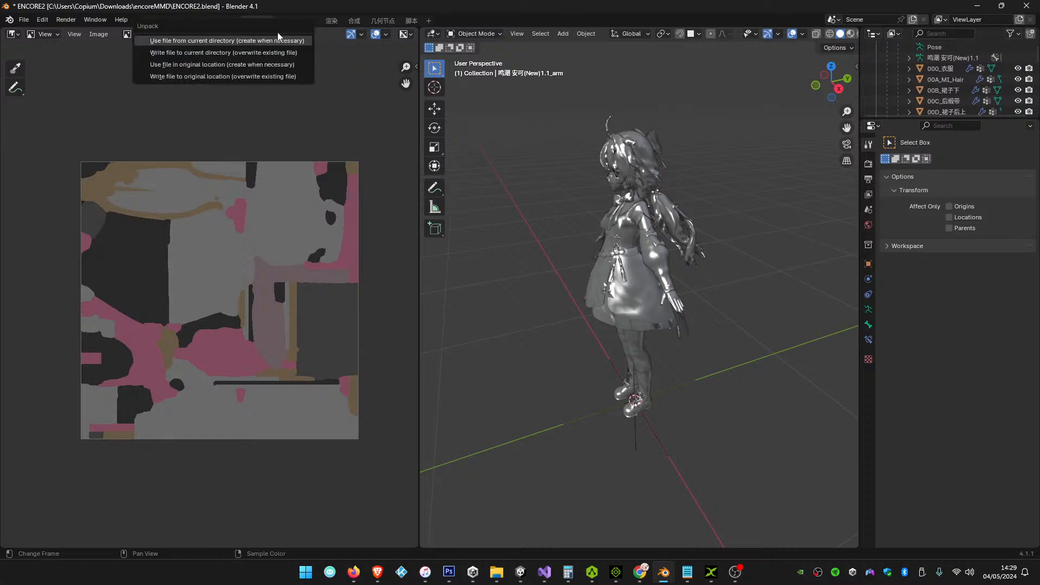
left_click(213, 40)
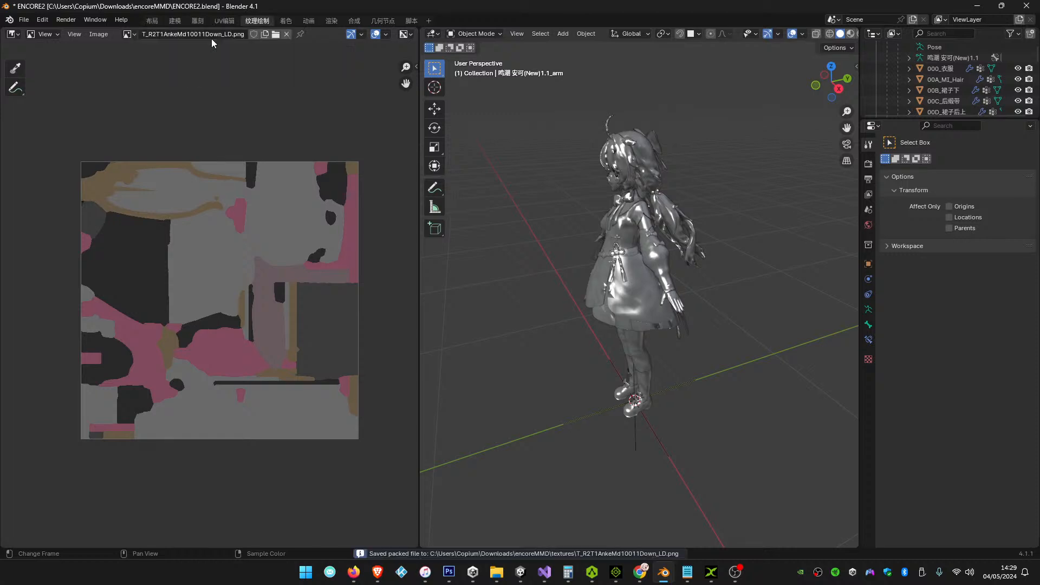
Unpack the T_R2T1AnkeMd10011Down_N.png image using the file from the current directory, creating it when necessary
left_click(133, 33)
left_click(160, 112)
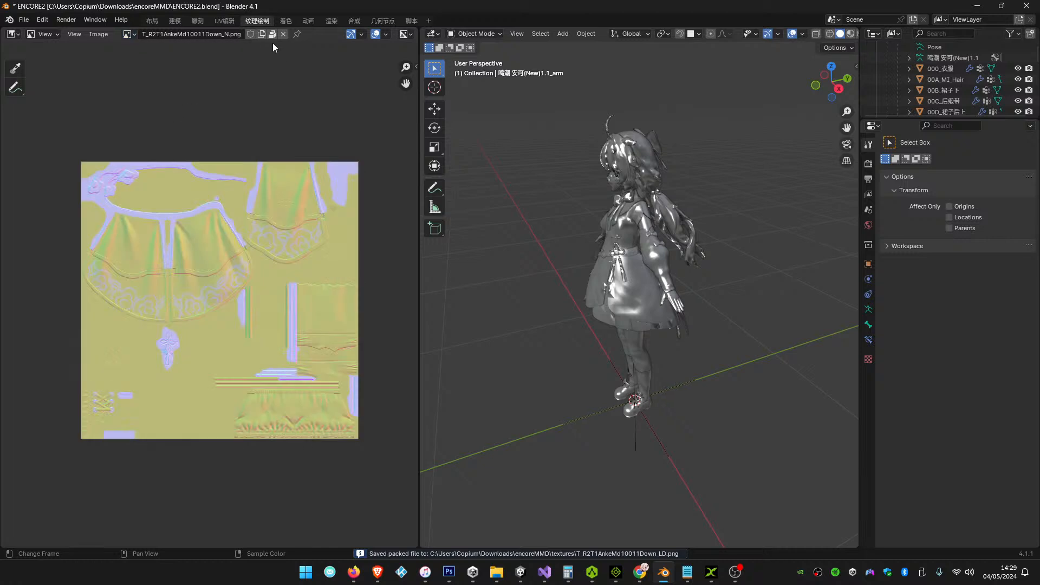
left_click(273, 35)
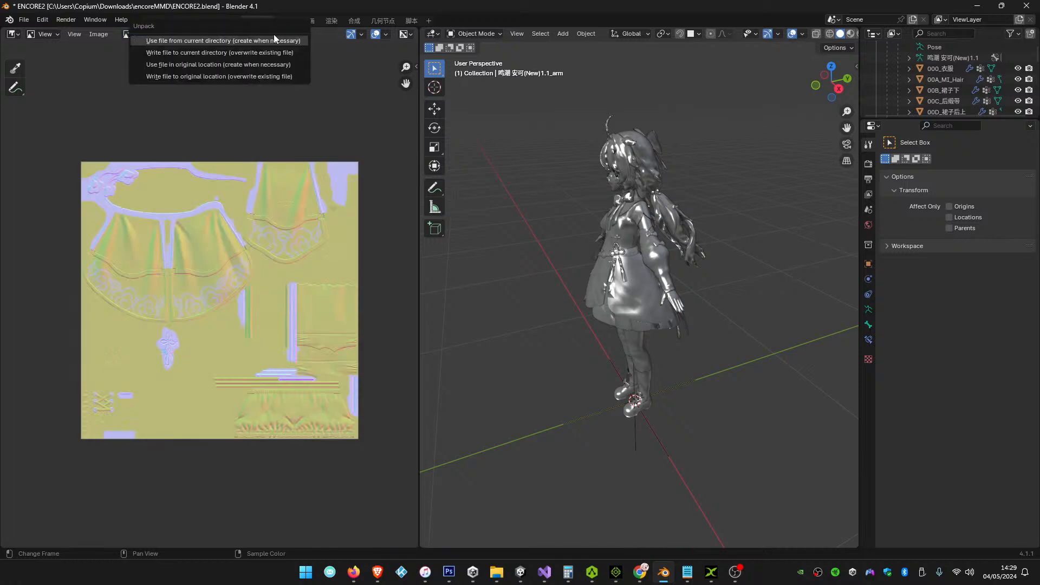
left_click(250, 42)
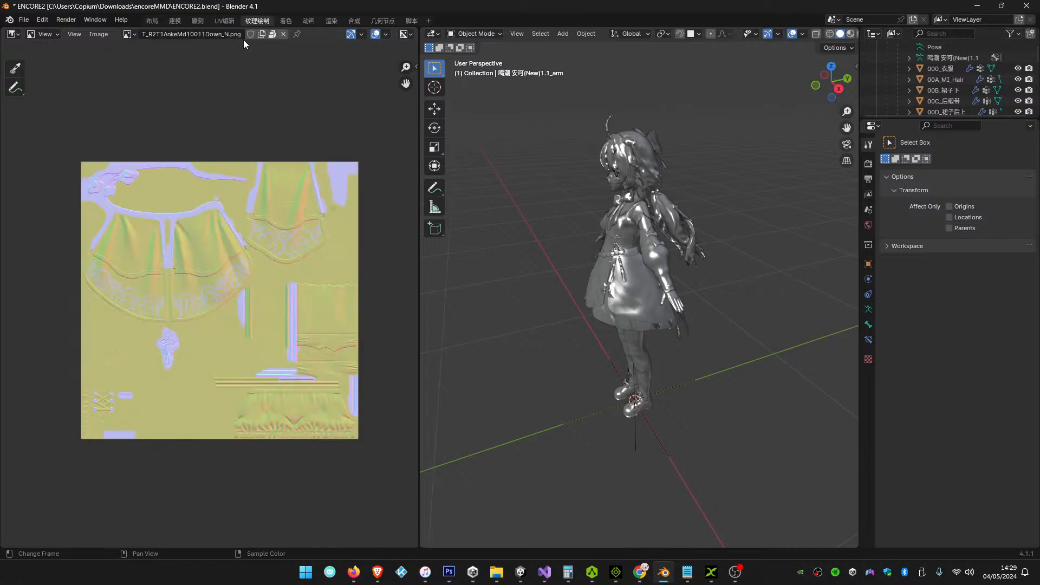
left_click(129, 34)
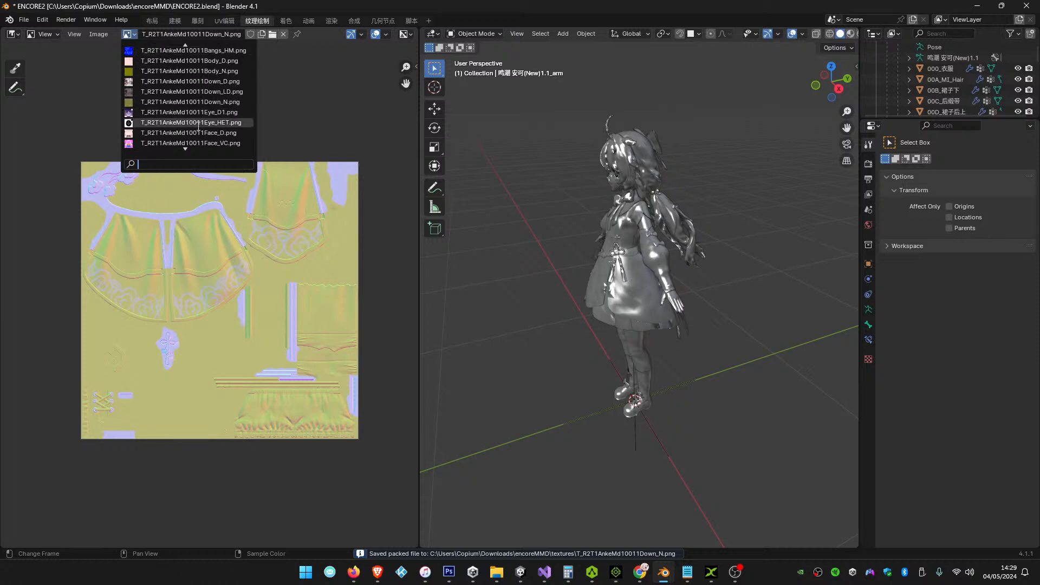
scroll(204, 120, "down", 7)
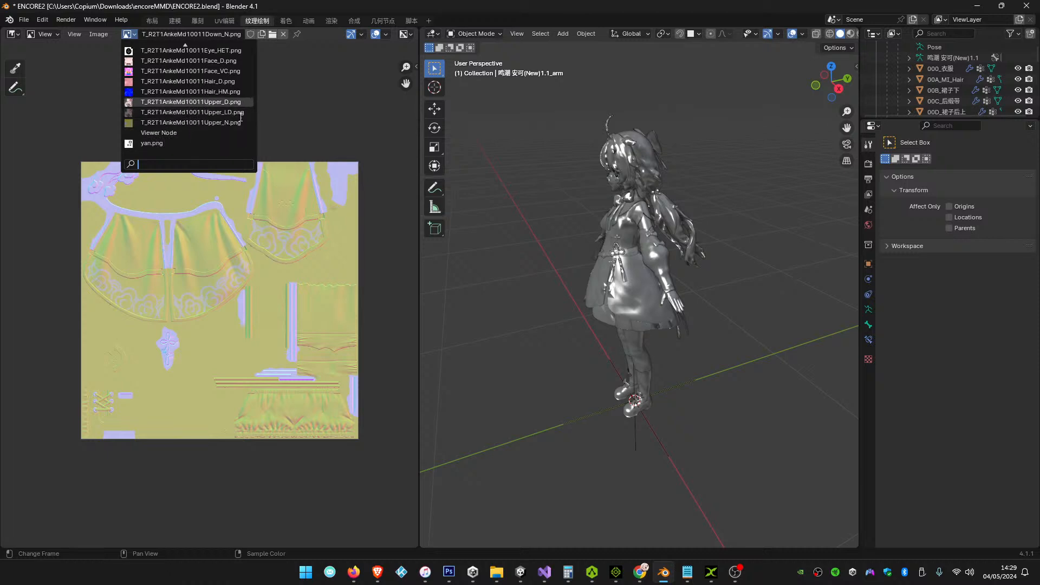
Switch to iClone and replace the skirt material's base color texture with T_R2T1AnkeMd10011Down_D.png from the encoreMMD textures folder
mouse_move(615, 572)
left_click(626, 518)
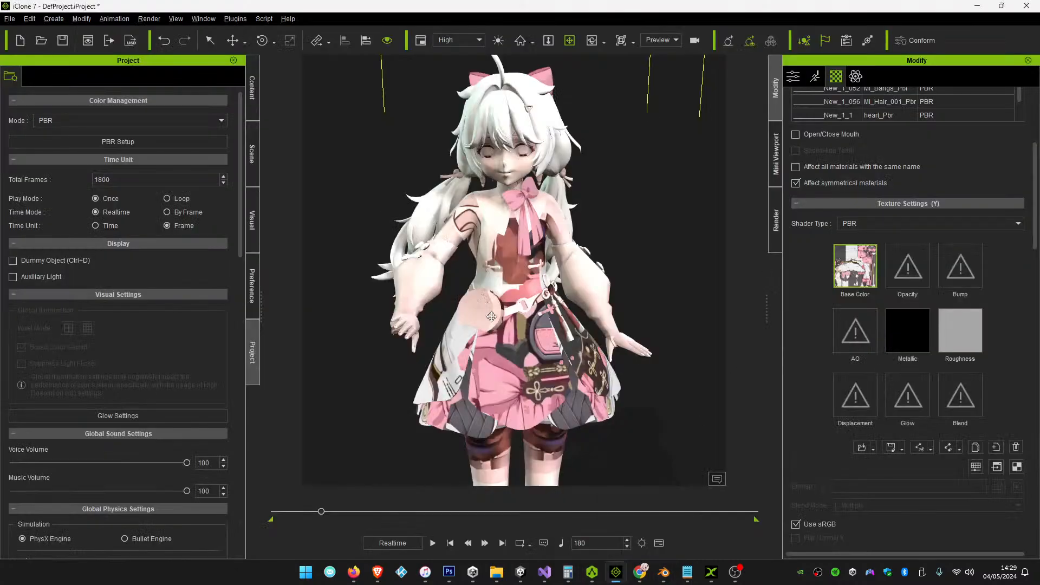
left_click(861, 447)
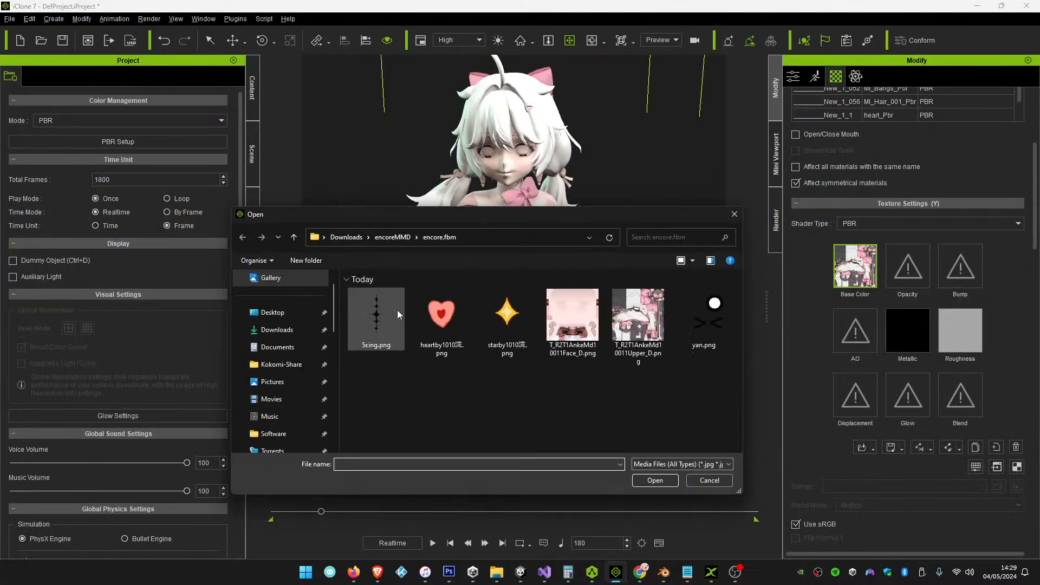
left_click(391, 237)
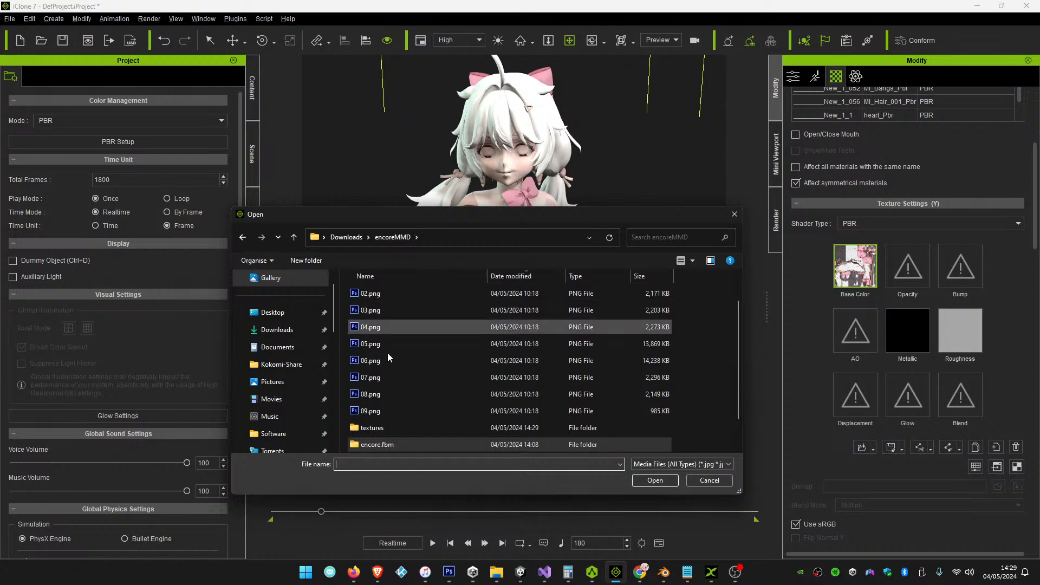
double_click(390, 429)
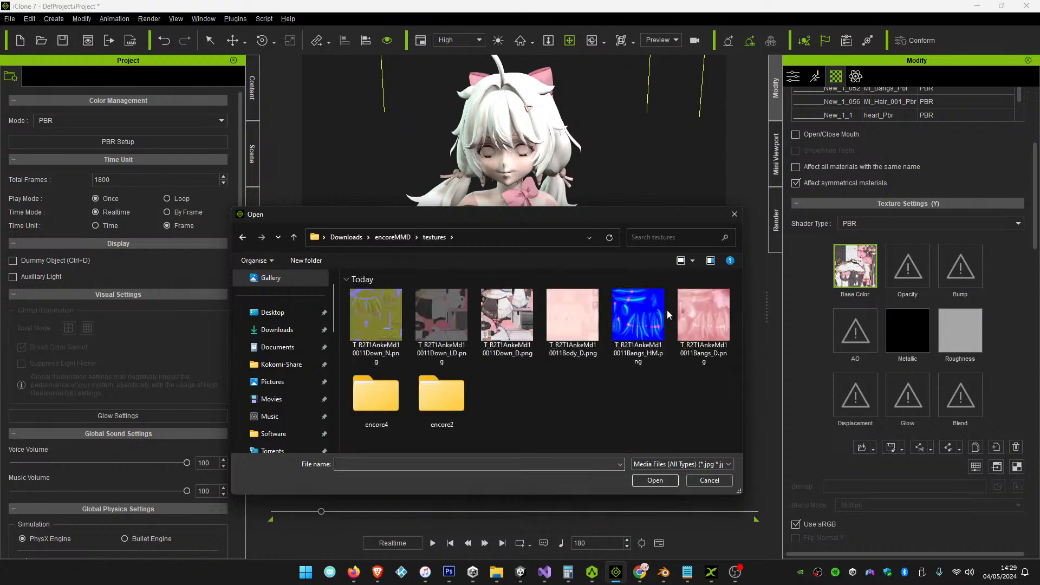
double_click(507, 314)
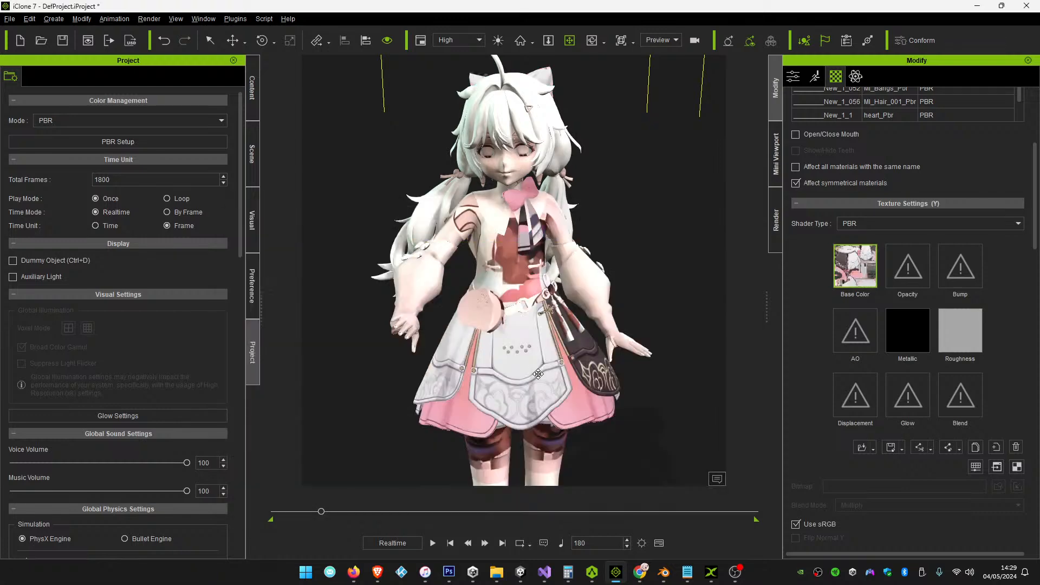
Try a diffuse color change on the ____2_Pbr material of mesh New_1_012 to identify the part it covers
right_click_drag(532, 359, 429, 318)
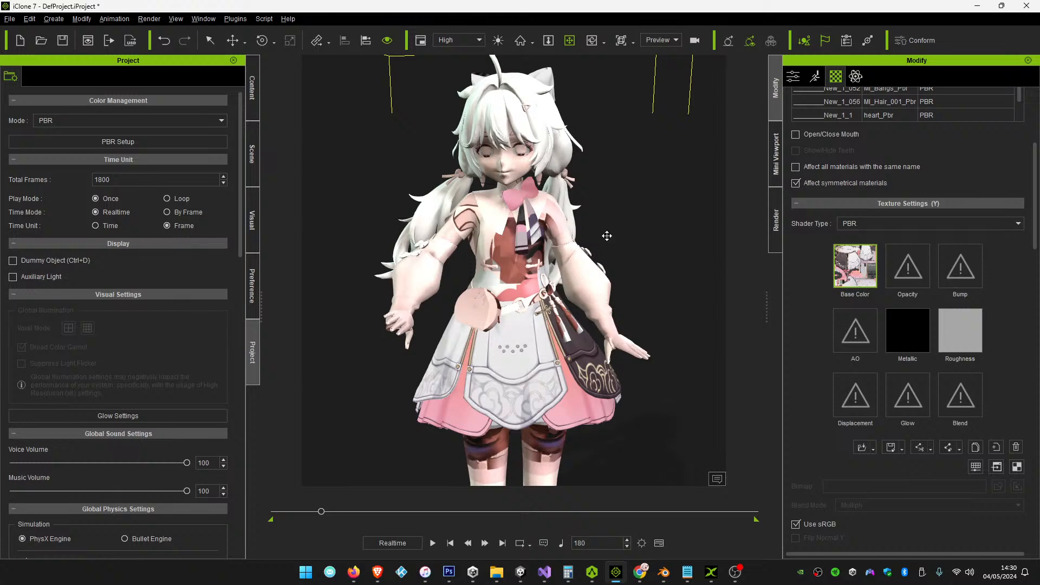
scroll(895, 173, "up", 5)
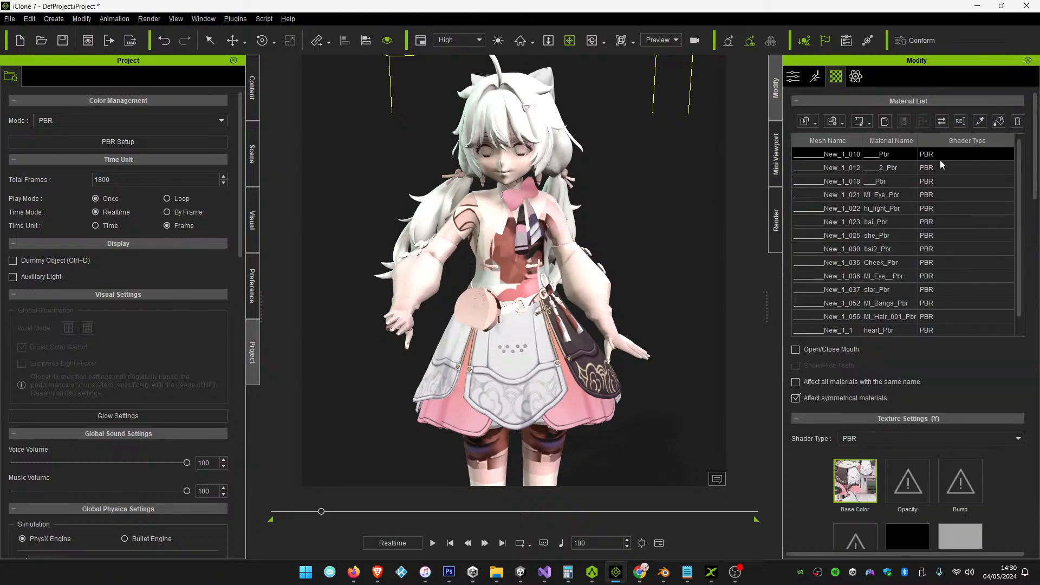
left_click(895, 173)
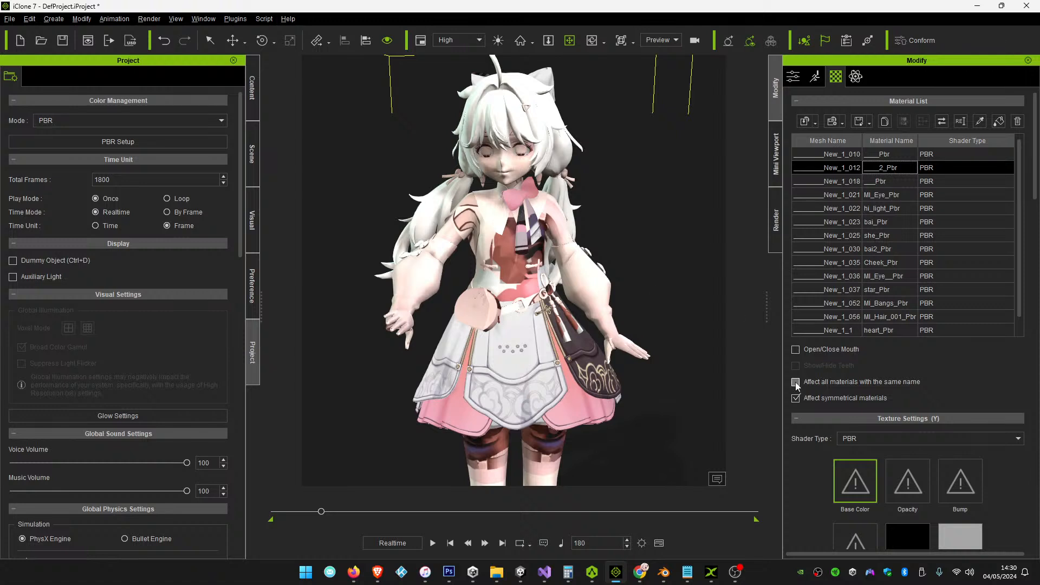
scroll(816, 406, "down", 12)
scroll(823, 419, "down", 3)
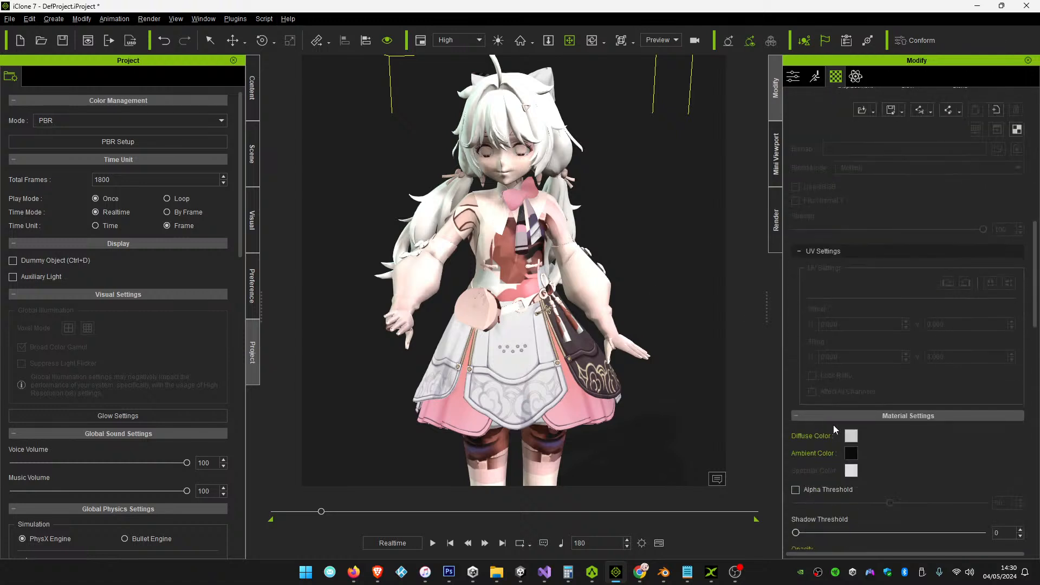
left_click(848, 437)
left_click_drag(581, 169, 886, 168)
mouse_move(948, 229)
left_mouse_down()
mouse_move(956, 295)
mouse_move(951, 198)
mouse_move(950, 222)
left_mouse_up()
left_click(963, 165)
left_click_drag(1034, 195, 1034, 157)
Select the ___Pbr material of mesh New_1_018 and remove its base color texture
left_click(883, 182)
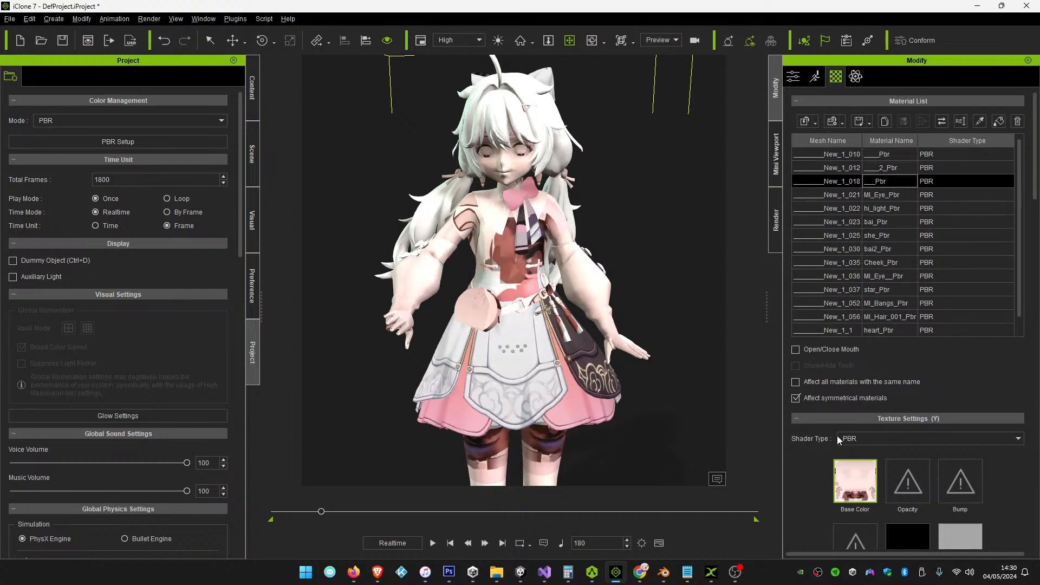
scroll(823, 446, "down", 3)
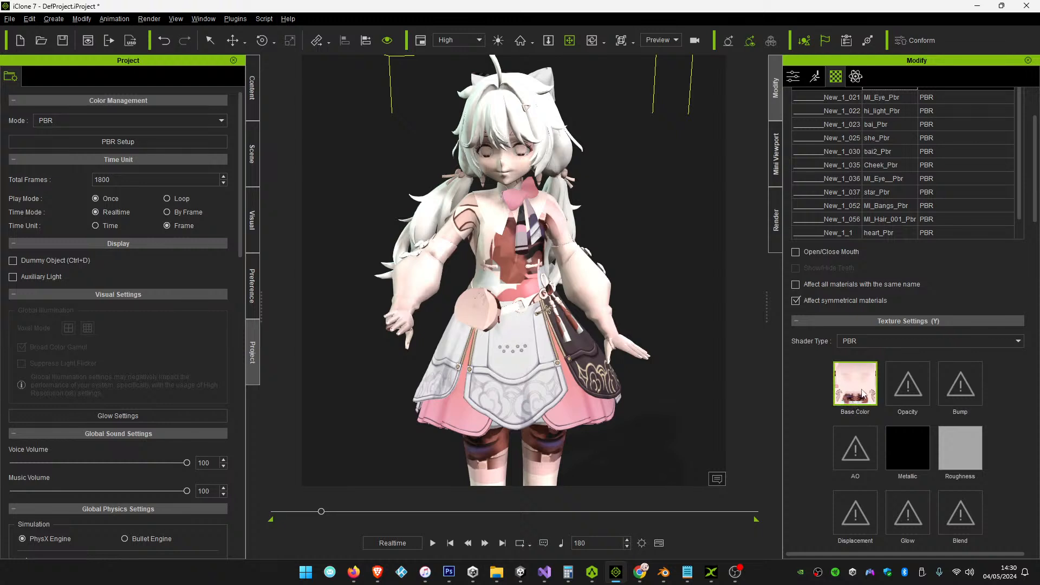
scroll(829, 444, "down", 4)
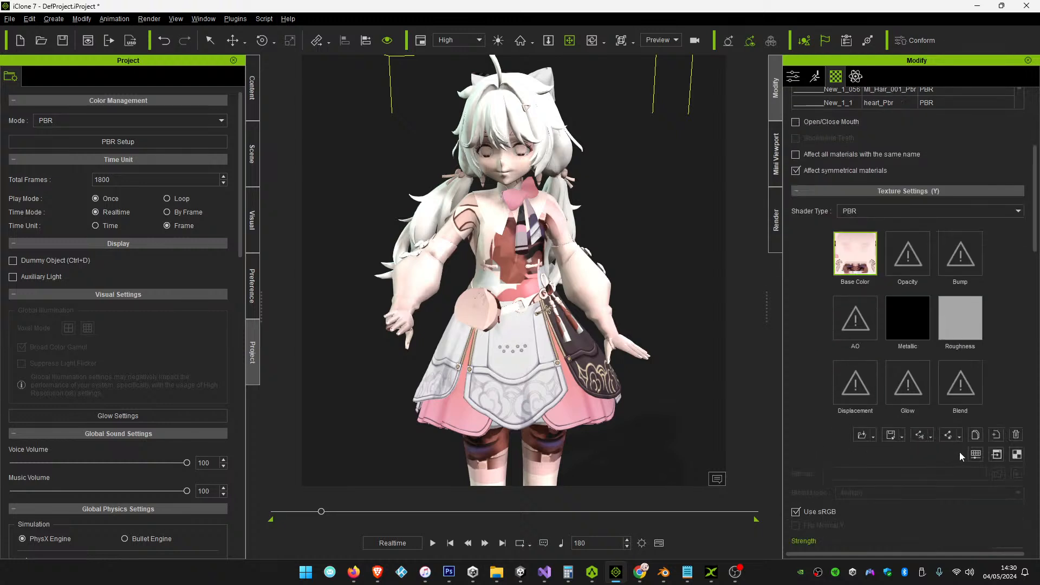
left_click(1015, 434)
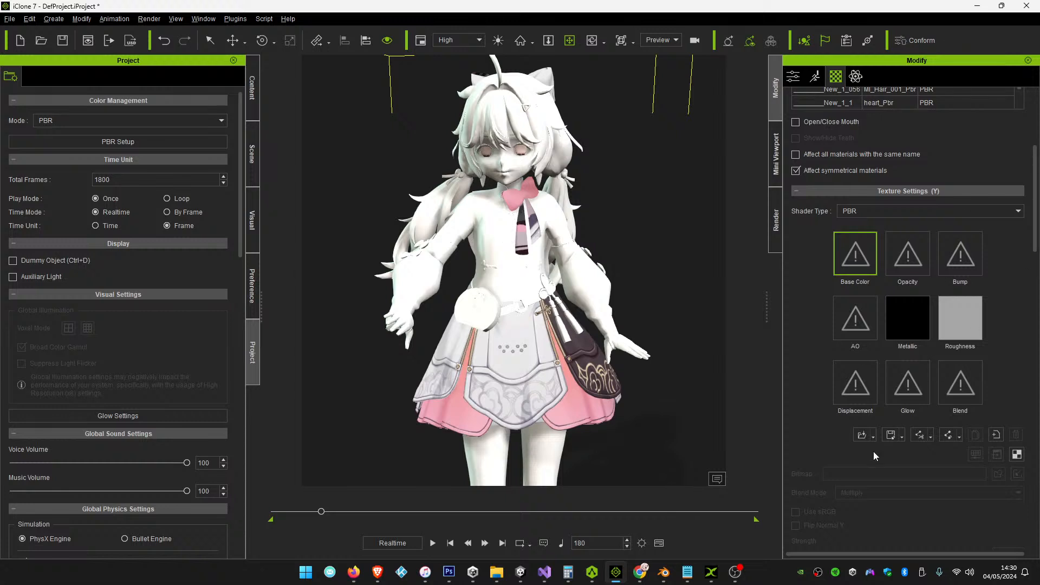
Try T_R2T1AnkeMd10011Down_D.png as the material's base color, and replace it with T_R2T1AnkeMd10011Body_D.png from the textures folder
left_click(860, 434)
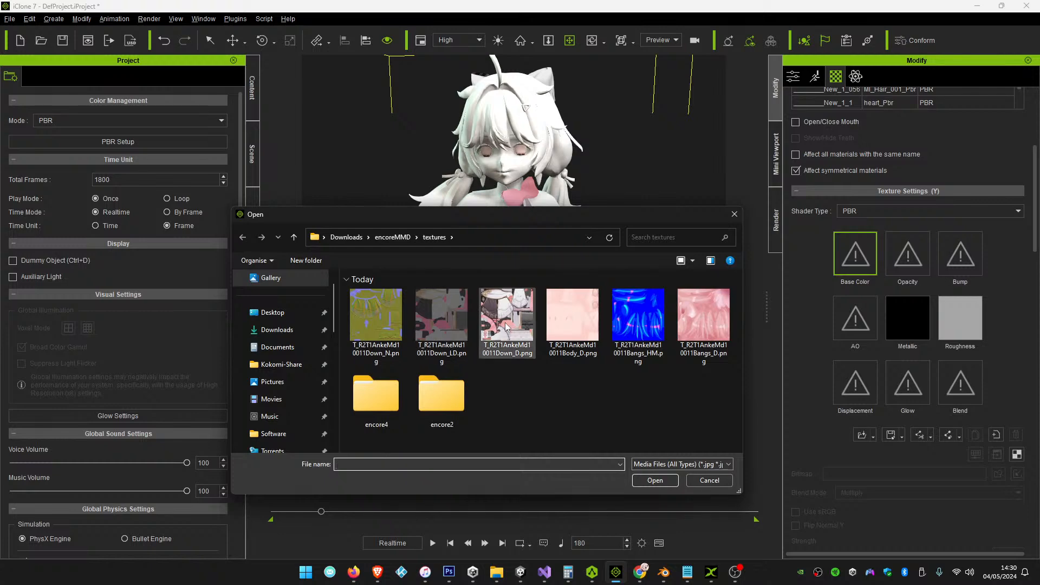
double_click(508, 312)
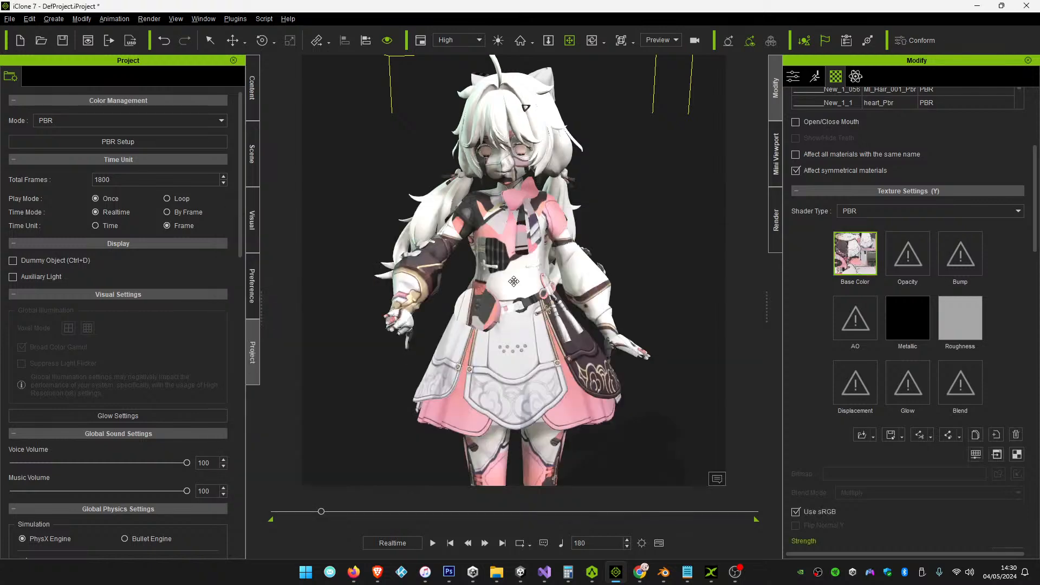
left_click(860, 435)
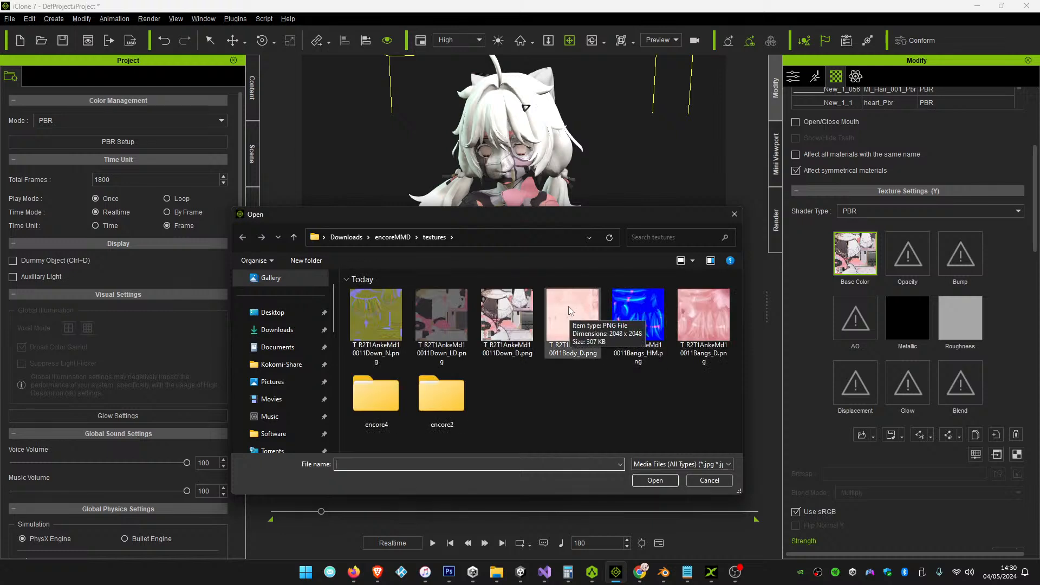
double_click(568, 311)
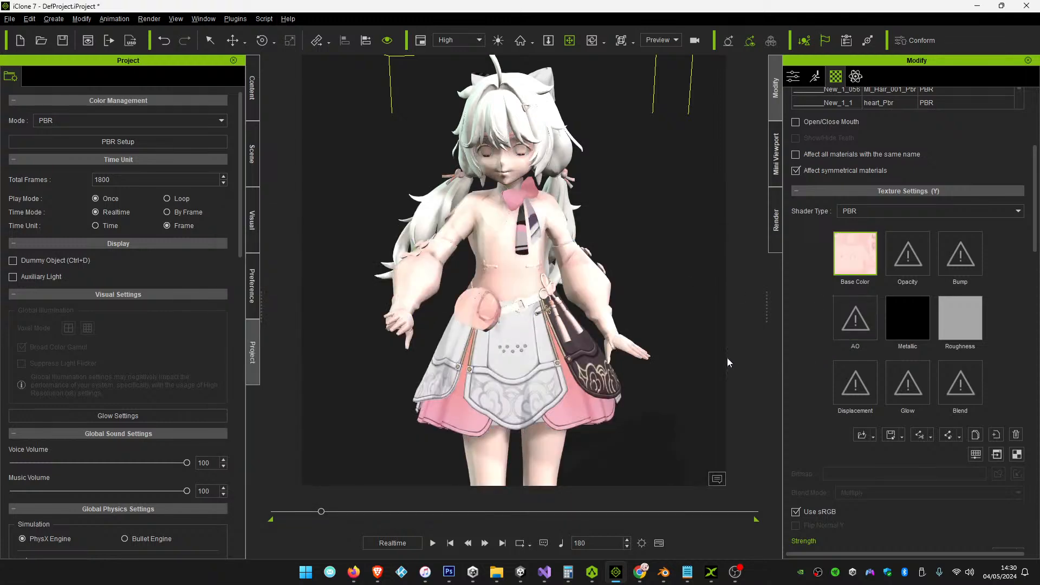
Switch to Blender, return to the layout workspace (布局) and select the character's clothing mesh 000_衣服
key("alt+Tab")
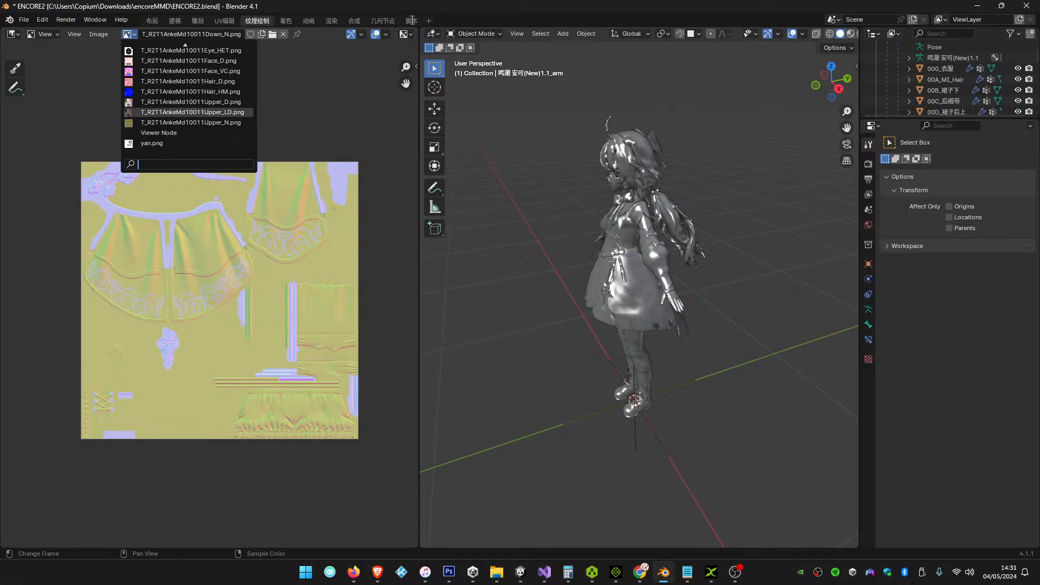
left_click(152, 22)
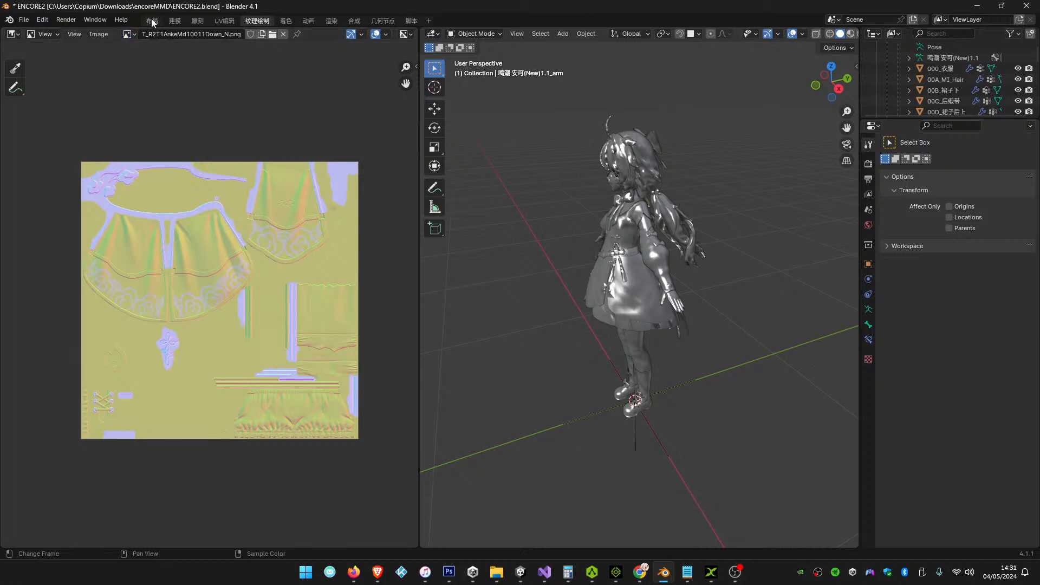
left_click(153, 21)
left_click(448, 250)
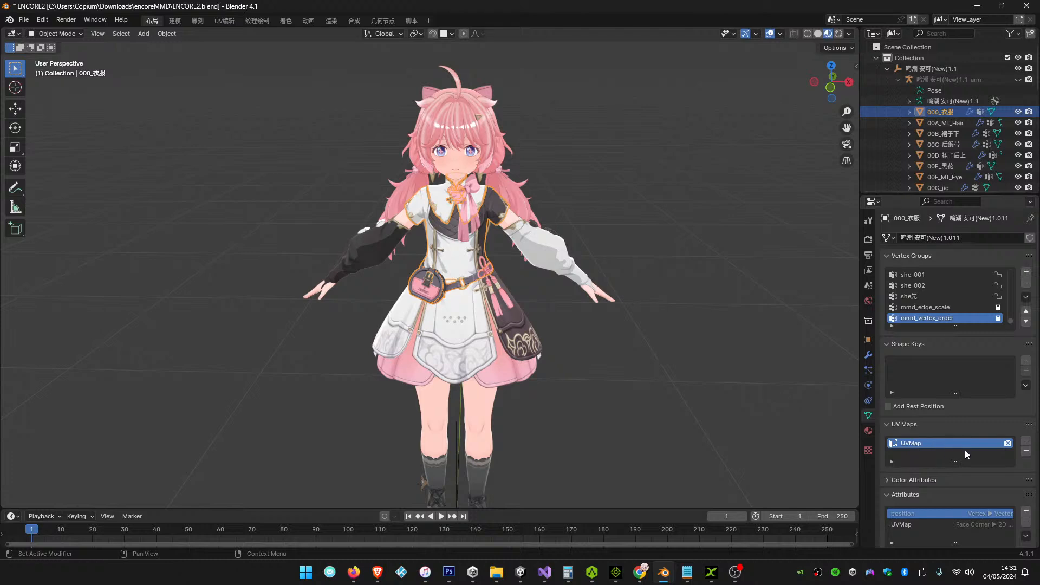
Examine the clothing mesh's data, texture and material properties to find which texture image its material uses
scroll(964, 461, "down", 5)
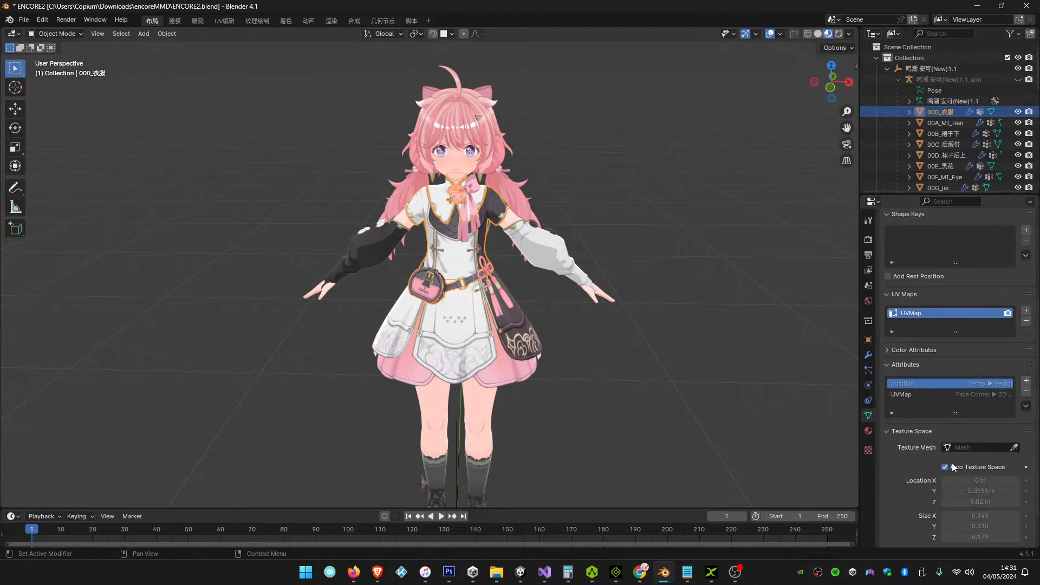
scroll(953, 466, "down", 2)
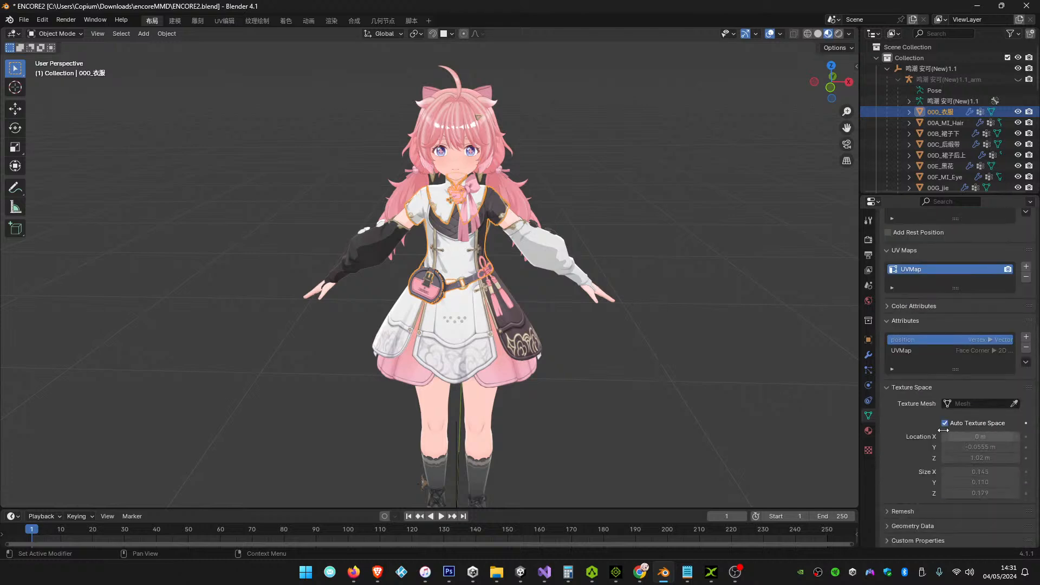
left_click(868, 431)
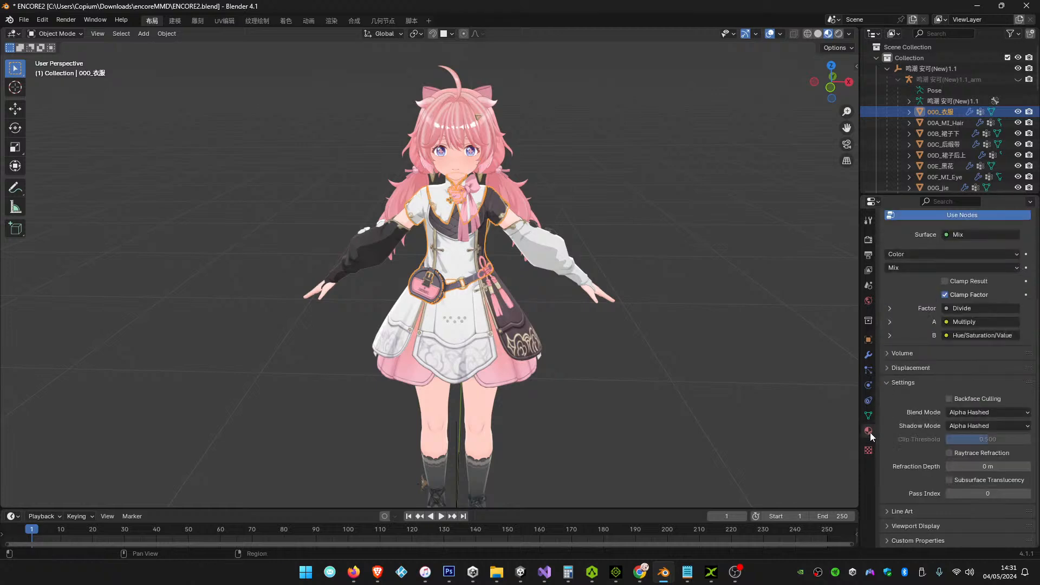
left_click(869, 450)
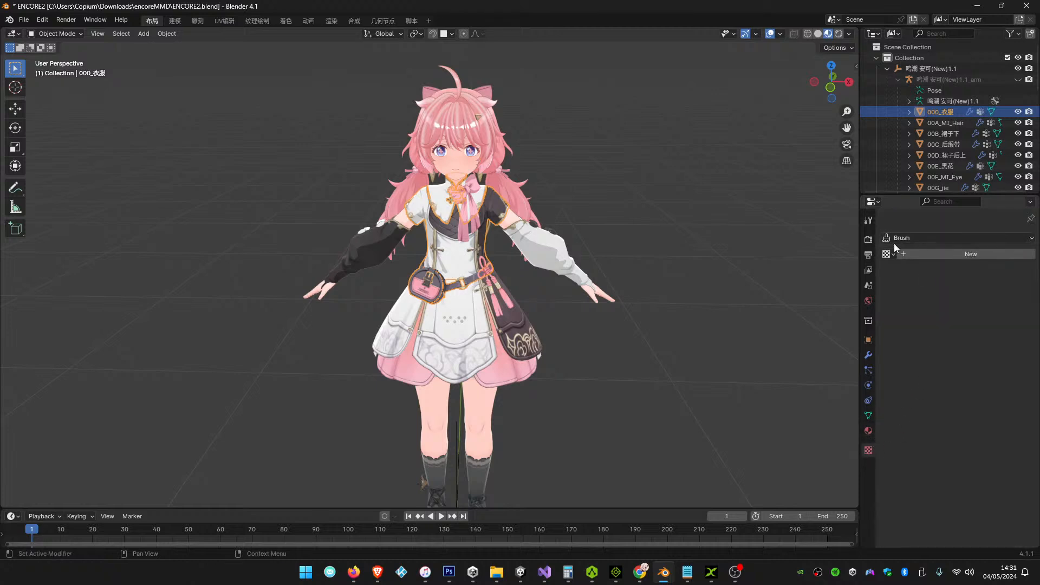
left_click(868, 431)
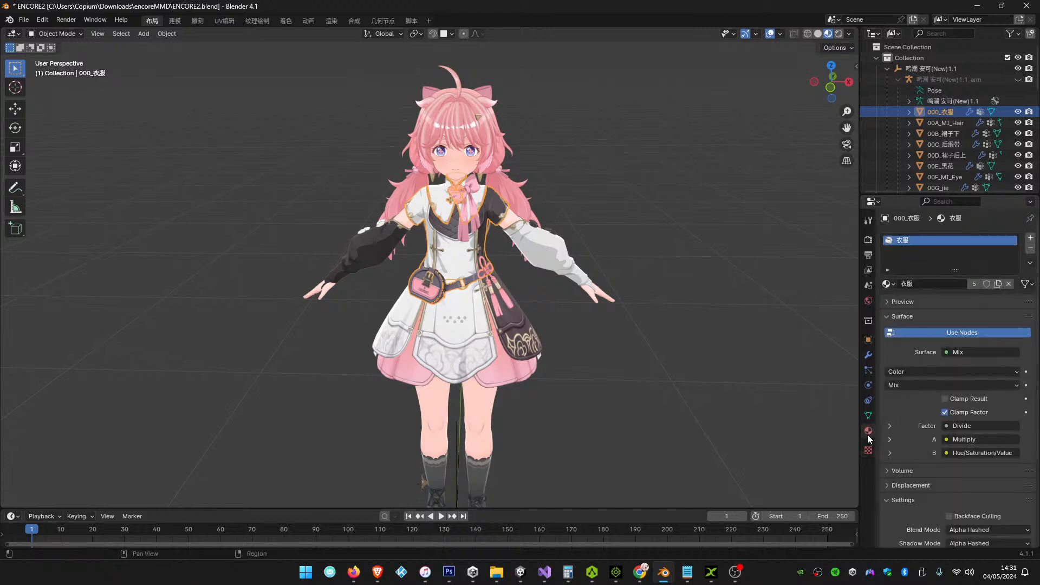
scroll(931, 400, "down", 2)
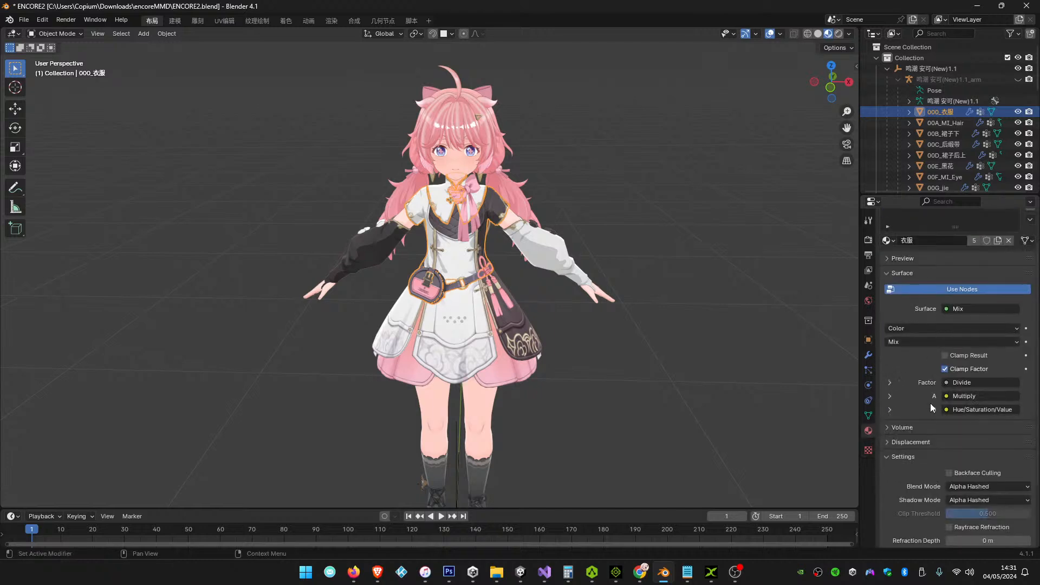
scroll(922, 414, "down", 2)
scroll(922, 411, "down", 1)
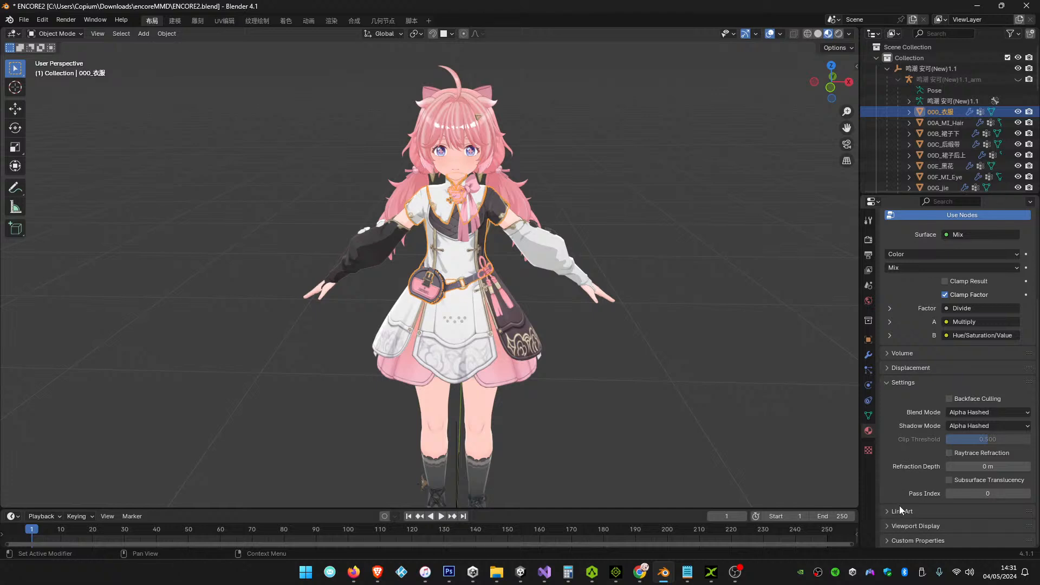
scroll(916, 452, "up", 5)
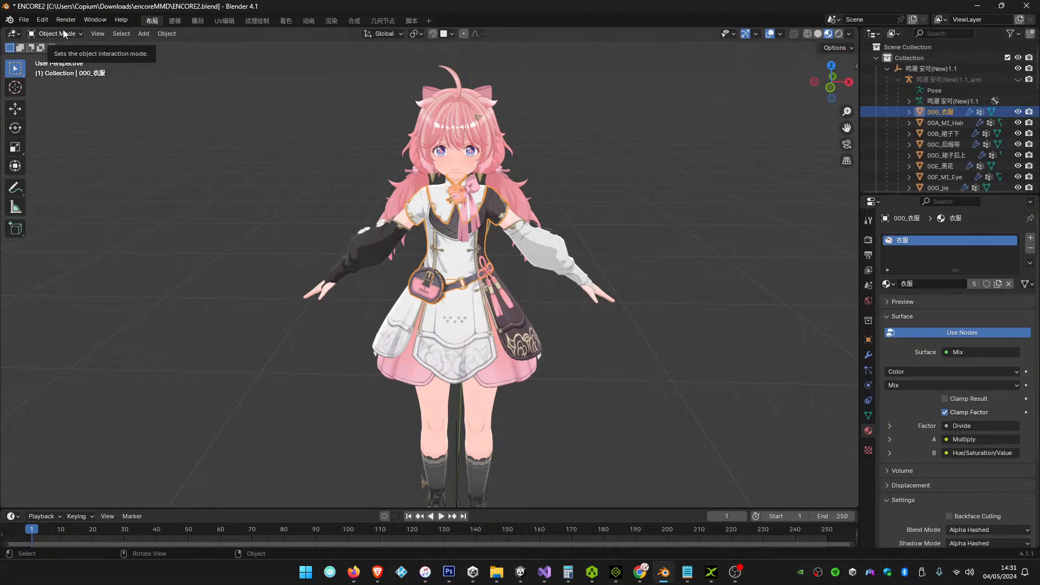
Open the texture painting workspace (纹理绘制) and display the T_R2T1AnkeMd10011Upper_D.png image
left_click(260, 19)
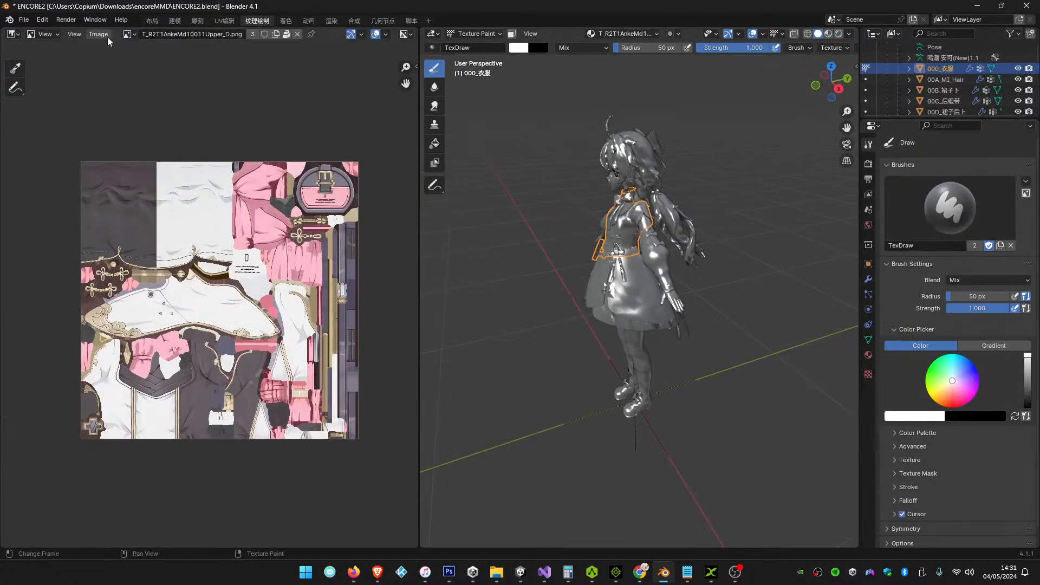
left_click(130, 33)
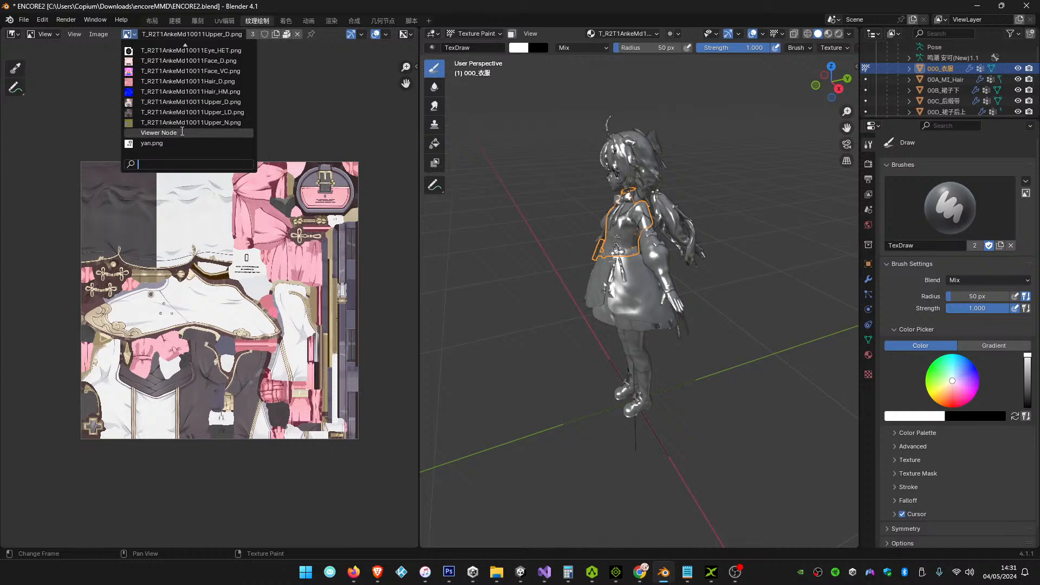
left_click(197, 103)
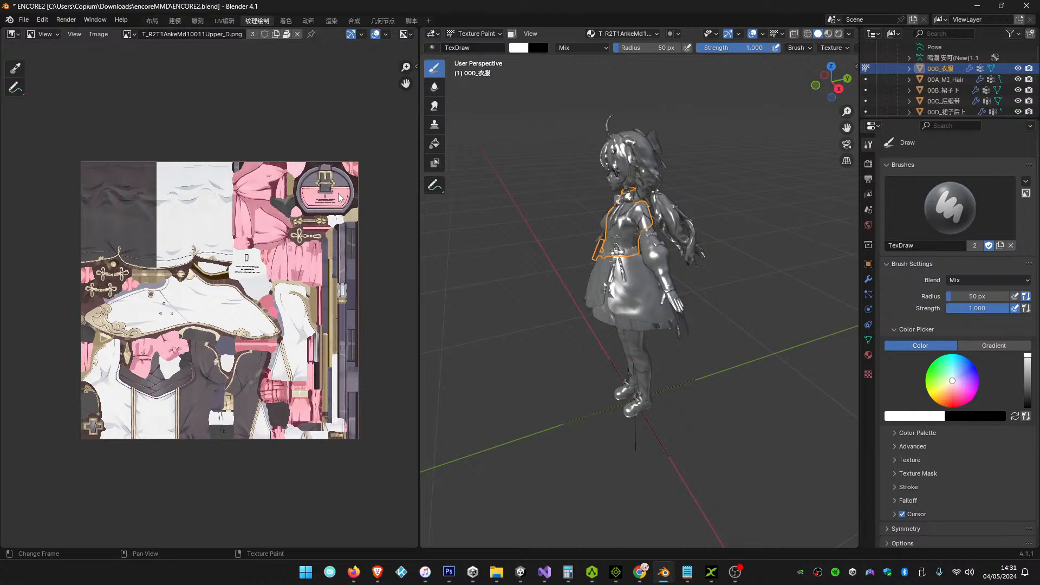
Switch to iClone and replace the ___Pbr material's base color on mesh New_1_018 with T_R2T1AnkeMd10011Upper_D.png from the textures folder
key("alt+Tab")
left_click(861, 435)
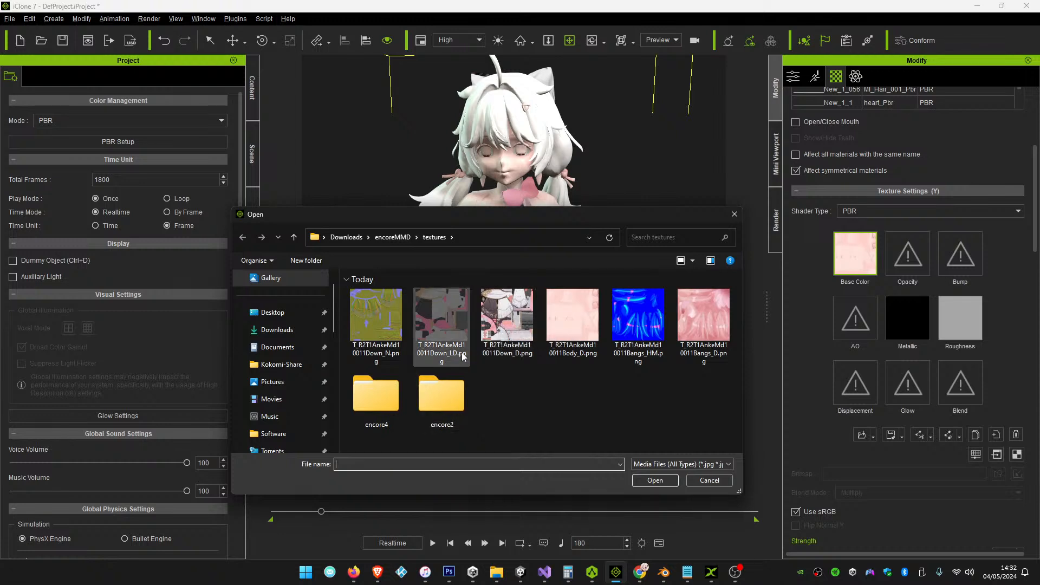
double_click(399, 395)
left_click(435, 237)
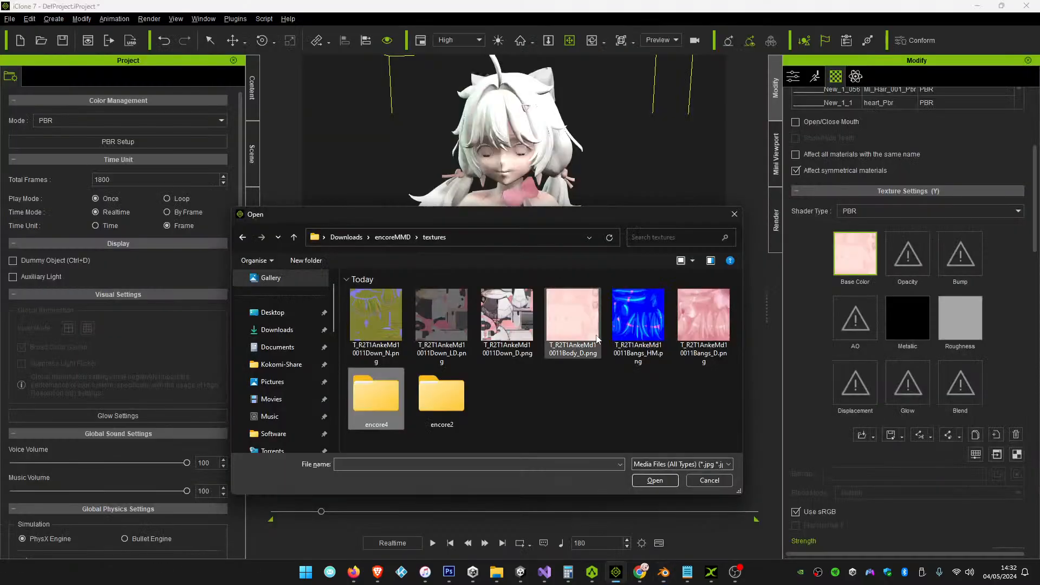
double_click(597, 338)
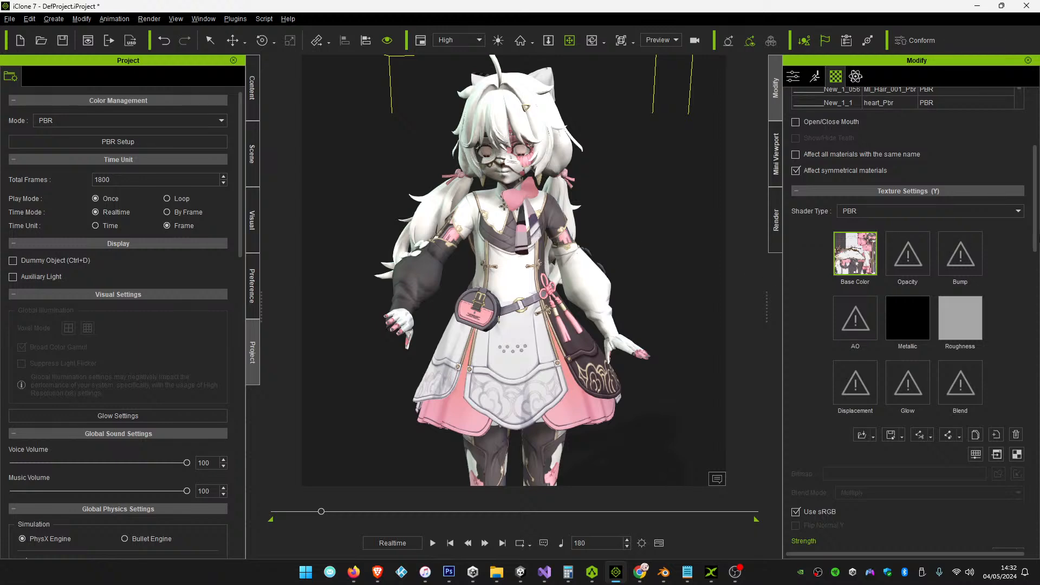
Review the base color textures of the first three materials, and select the MI_Eye_Pbr material of mesh New_1_021
left_click_drag(1032, 243, 1032, 184)
left_click(888, 158)
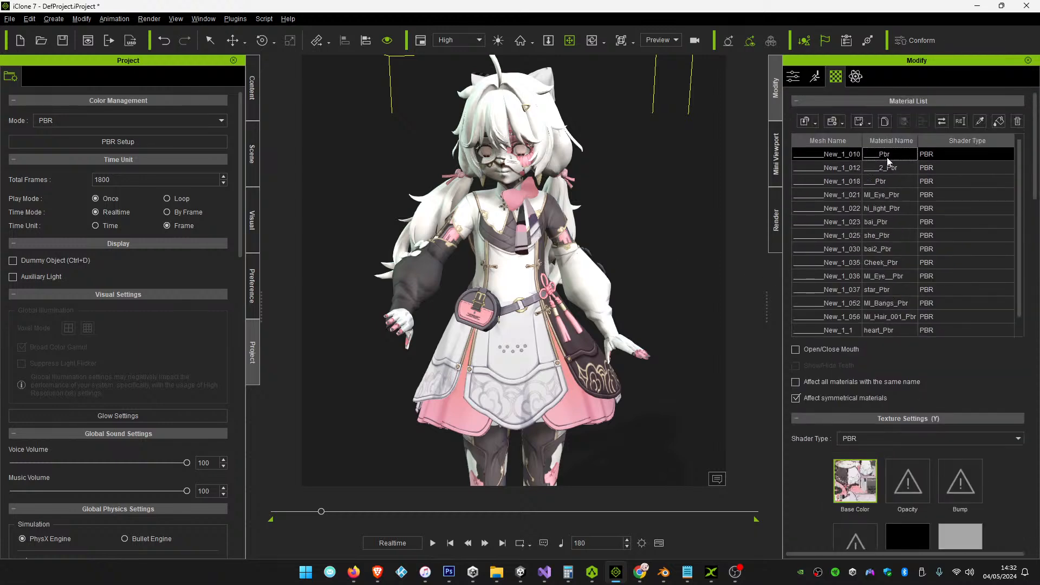
left_click(891, 168)
left_click(888, 182)
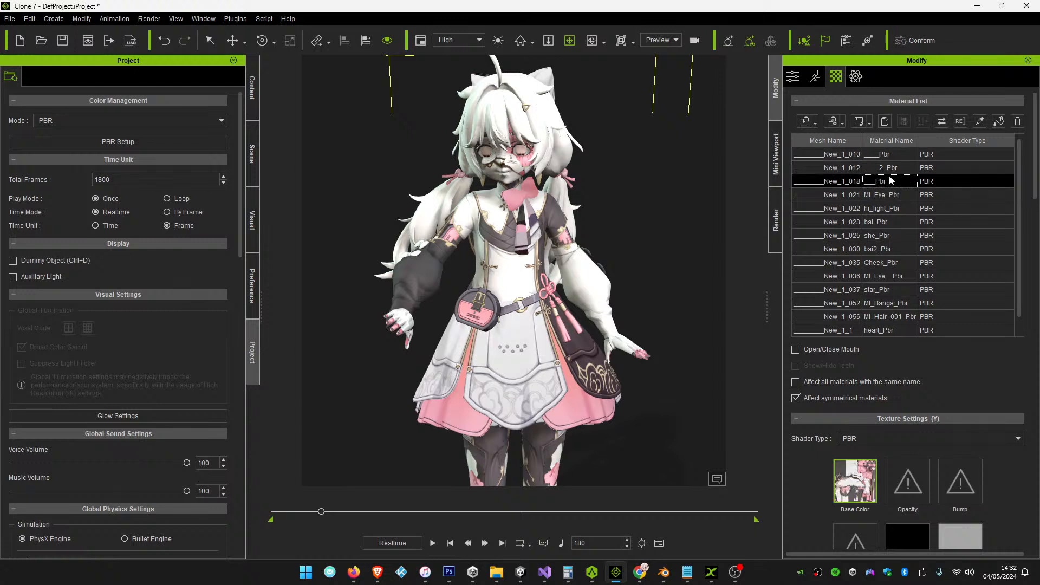
left_click(891, 169)
left_click(875, 196)
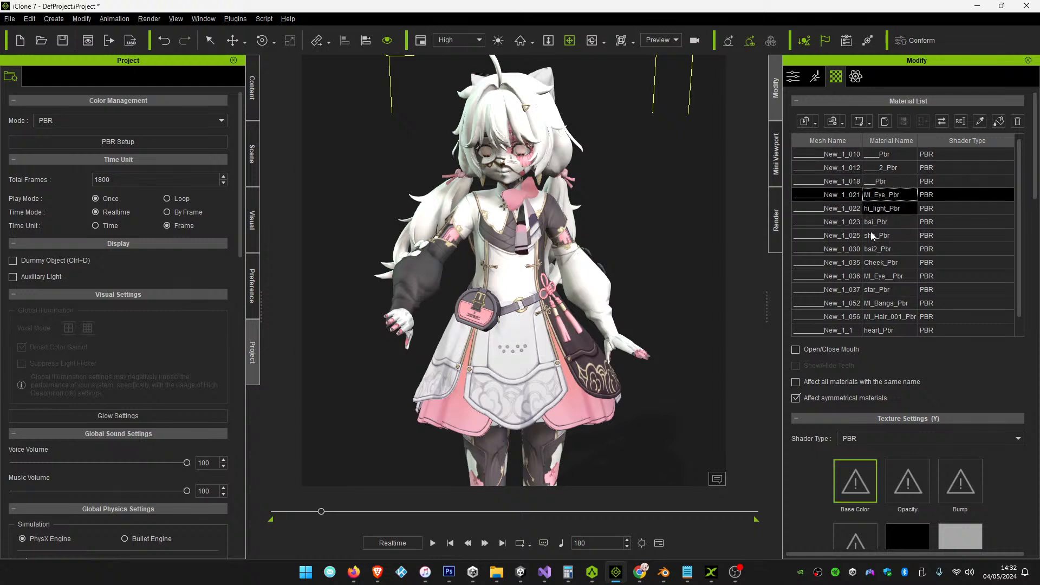
Switch to Blender and unpack T_R2T1AnkeMd10011Eye_HET.png using the current directory, creating the file when necessary
key("alt+Tab")
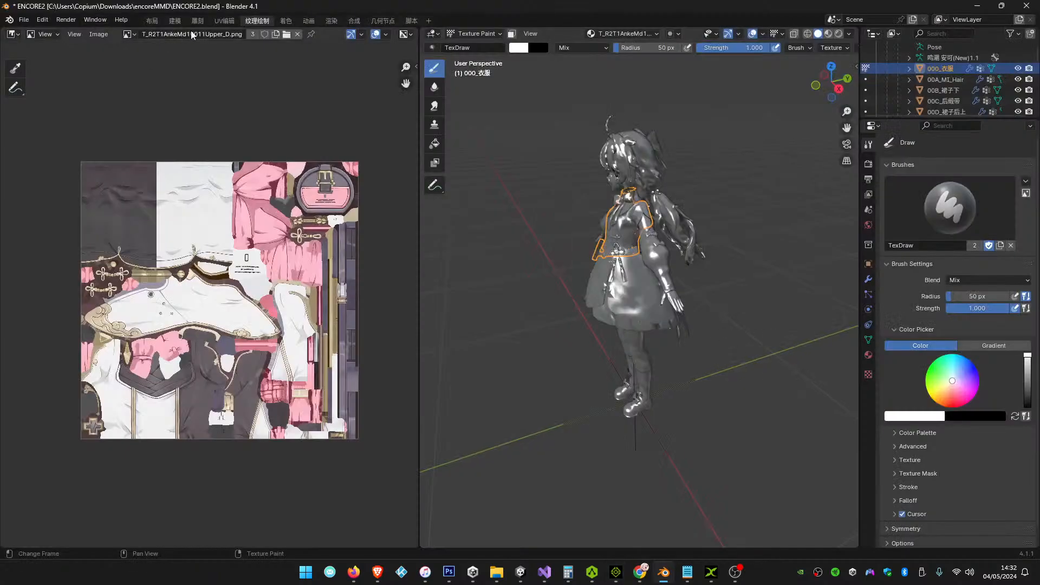
left_click(134, 34)
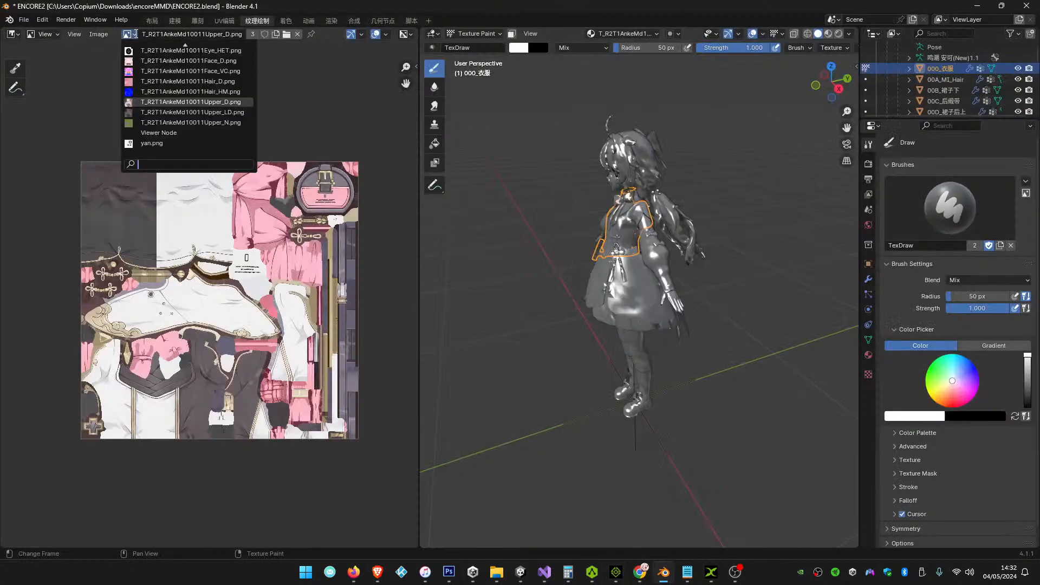
left_click(158, 49)
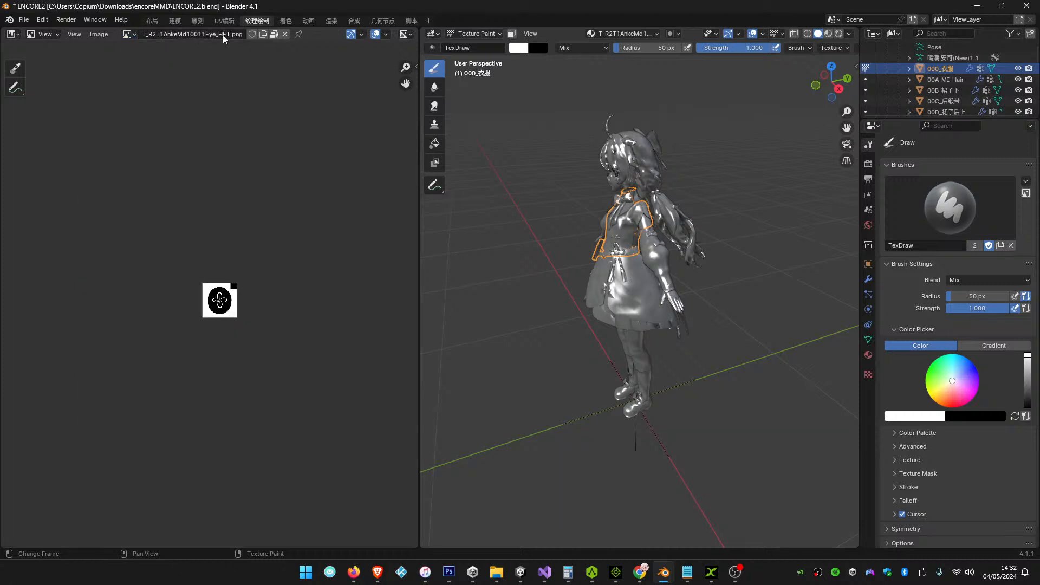
left_click(274, 34)
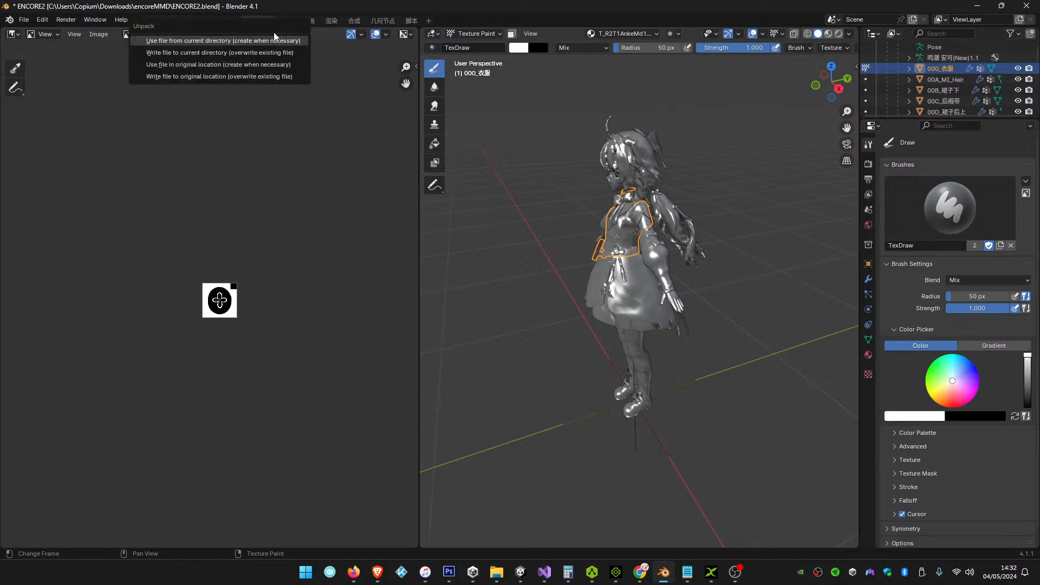
left_click(238, 40)
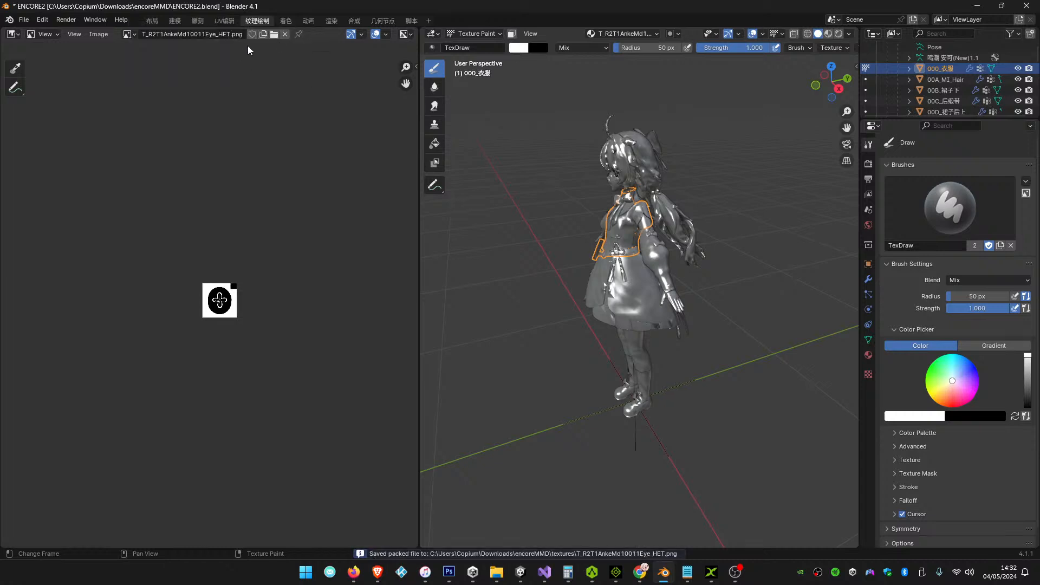
Find T_R2T1AnkeMd10011Eye_D1.png among the file's images and unpack it to the current directory
left_click(134, 36)
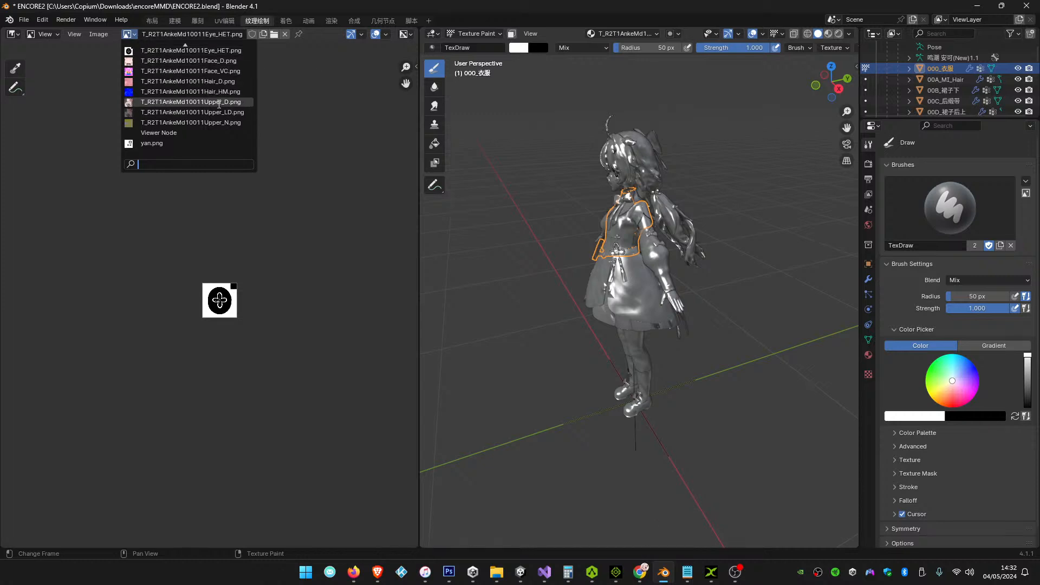
left_click(132, 34)
left_click(185, 48)
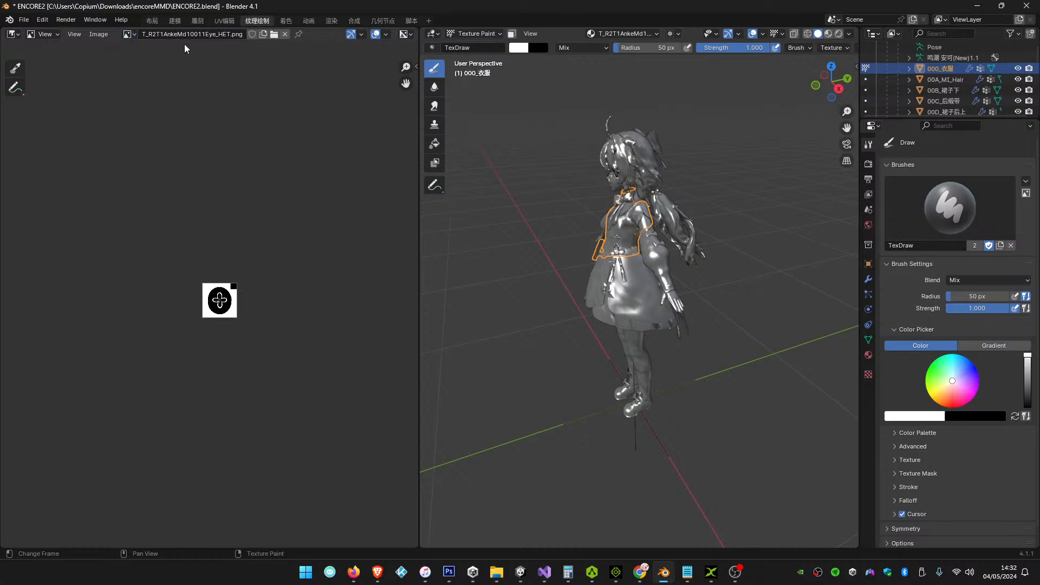
left_click(133, 34)
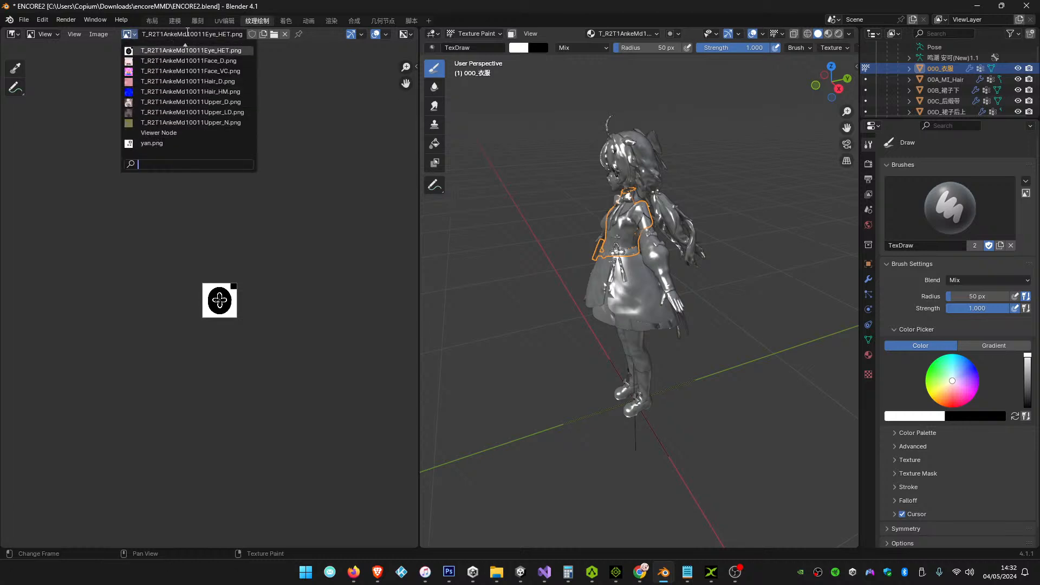
left_click(185, 46)
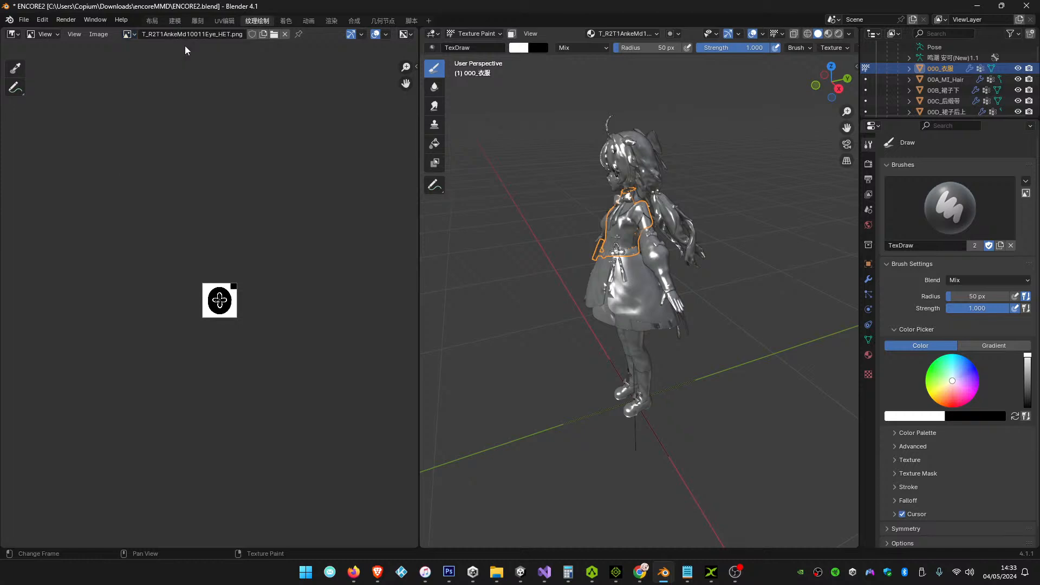
left_click(134, 36)
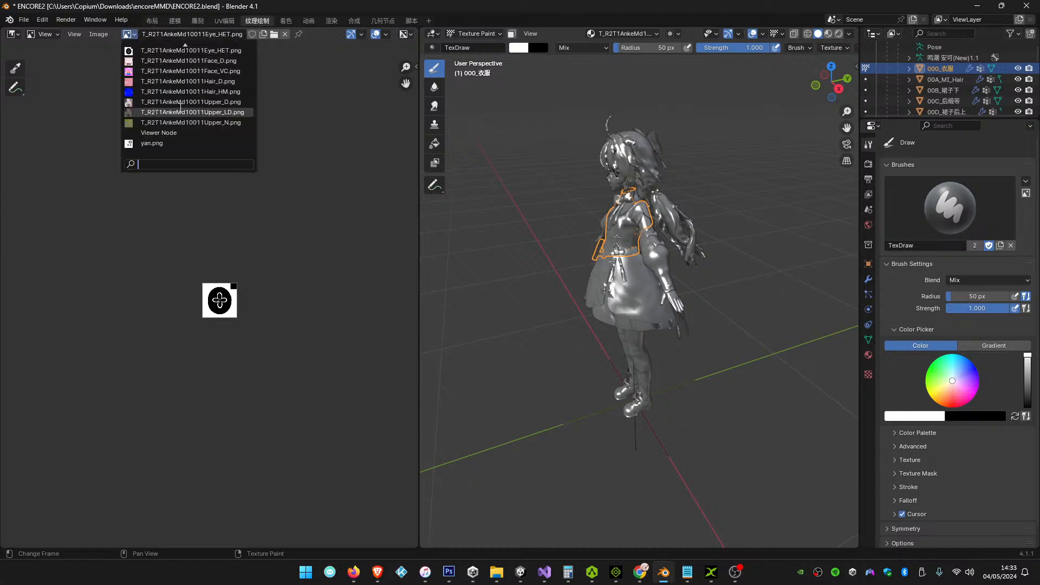
scroll(186, 98, "up", 10)
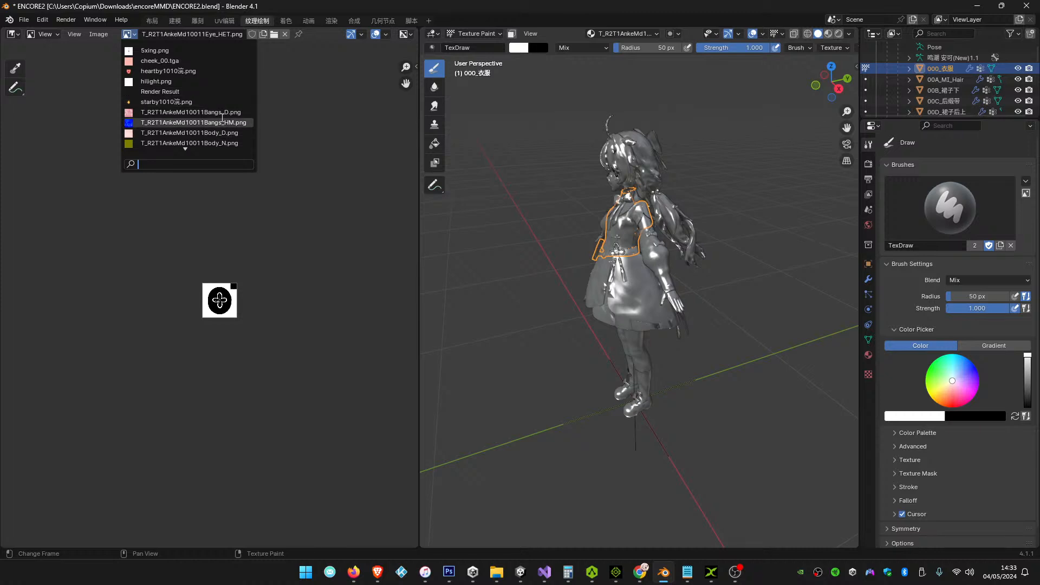
scroll(221, 113, "down", 7)
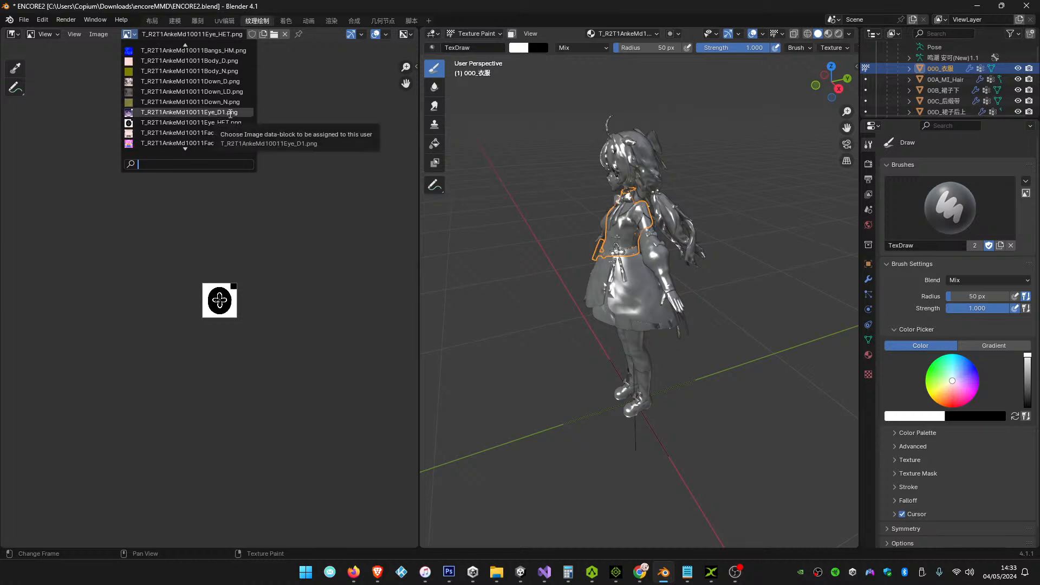
left_click(228, 113)
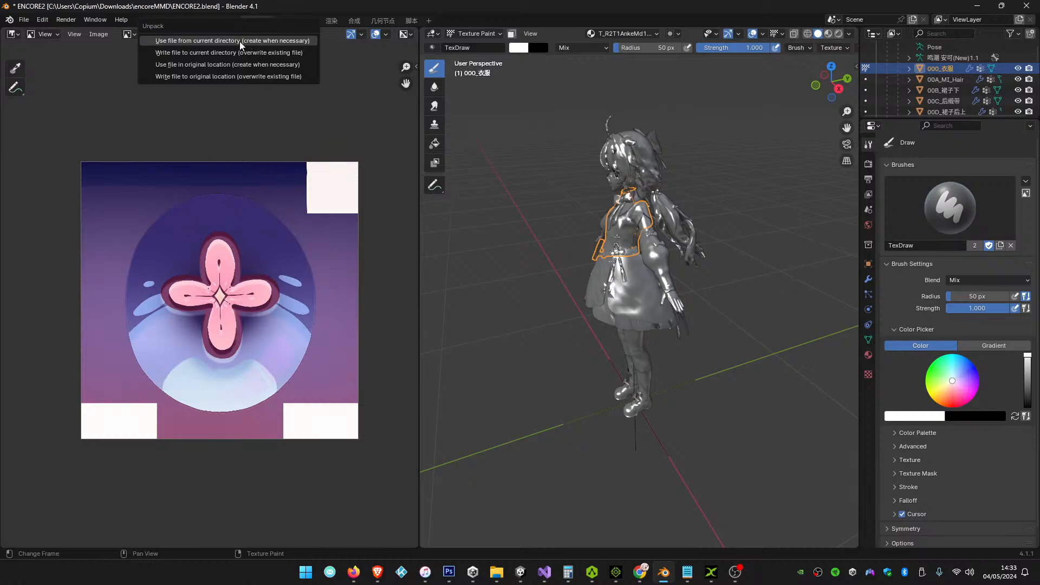
left_click(284, 35)
Switch to iClone and load T_R2T1AnkeMd10011Eye_D1.png as the base color of MI_Eye_Pbr
key("alt+Tab")
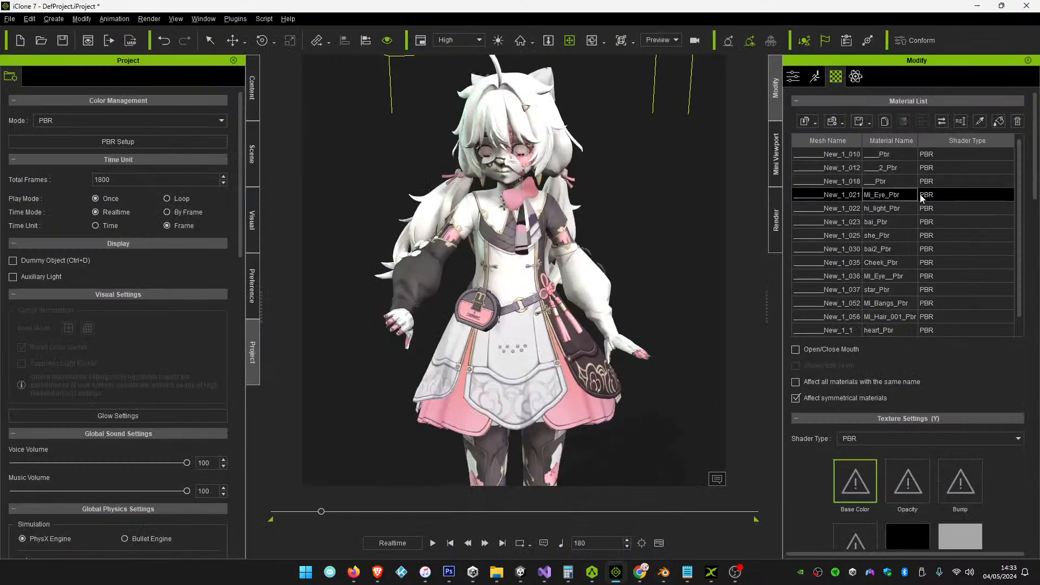
scroll(823, 493, "down", 5)
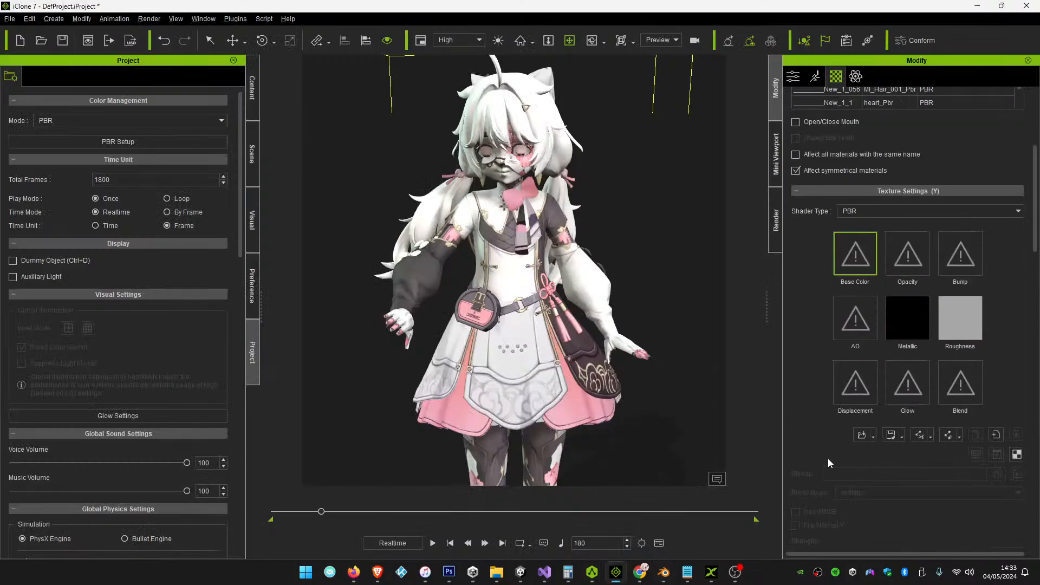
left_click(862, 434)
left_click(379, 313)
double_click(379, 313)
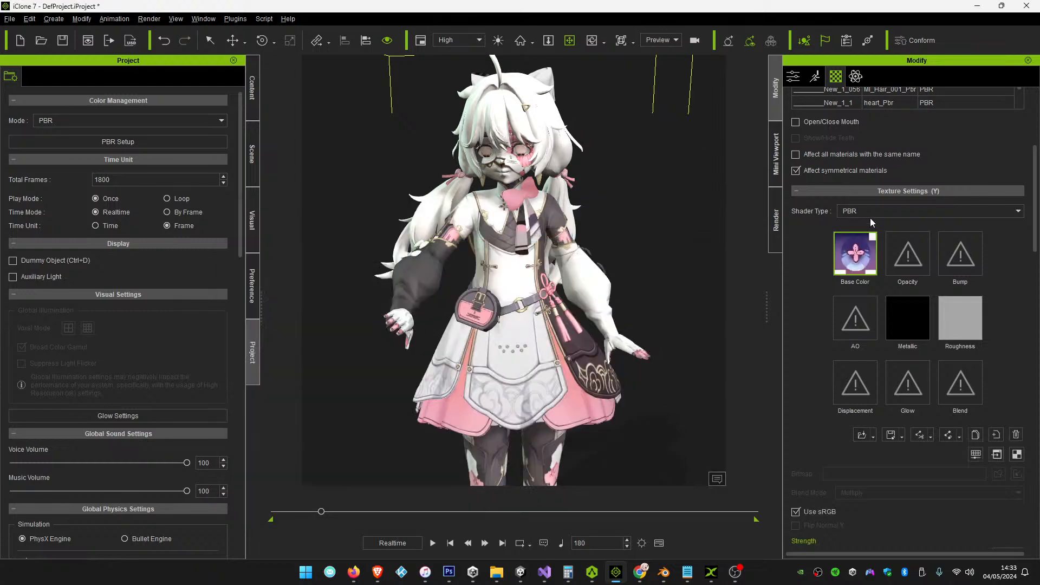
Load T_R2T1AnkeMd10011Eye_HET.png from the encoreMMD textures folder as the opacity texture of MI_Eye_Pbr
left_click(913, 258)
left_click(862, 435)
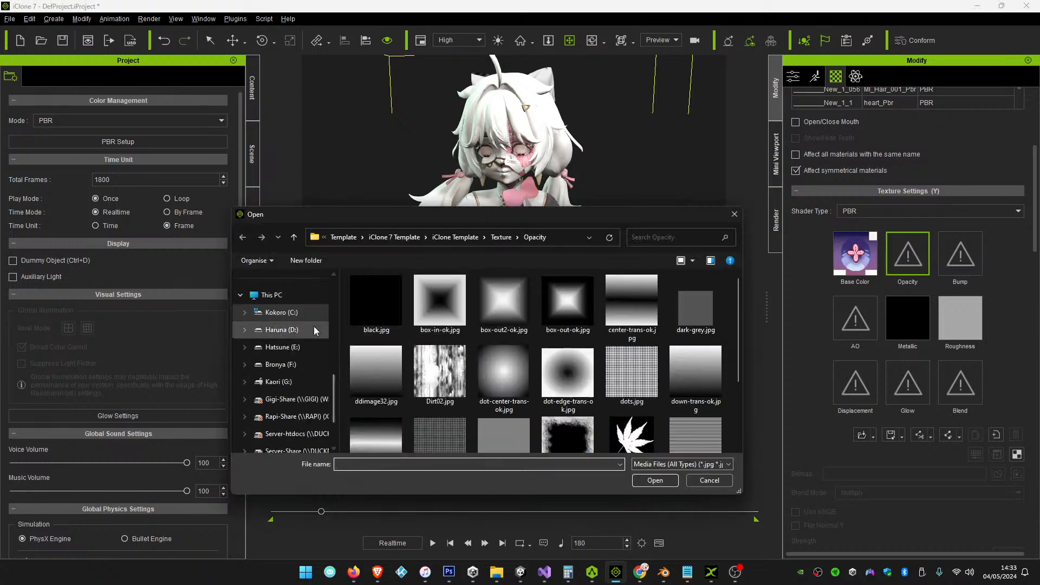
scroll(300, 340, "up", 2)
scroll(300, 340, "up", 5)
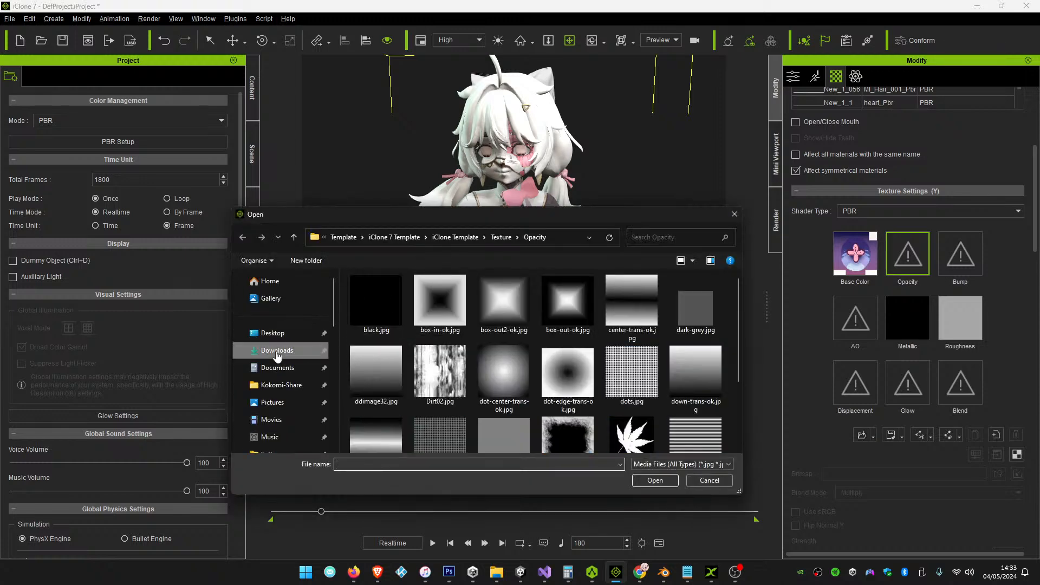
left_click(277, 350)
double_click(389, 309)
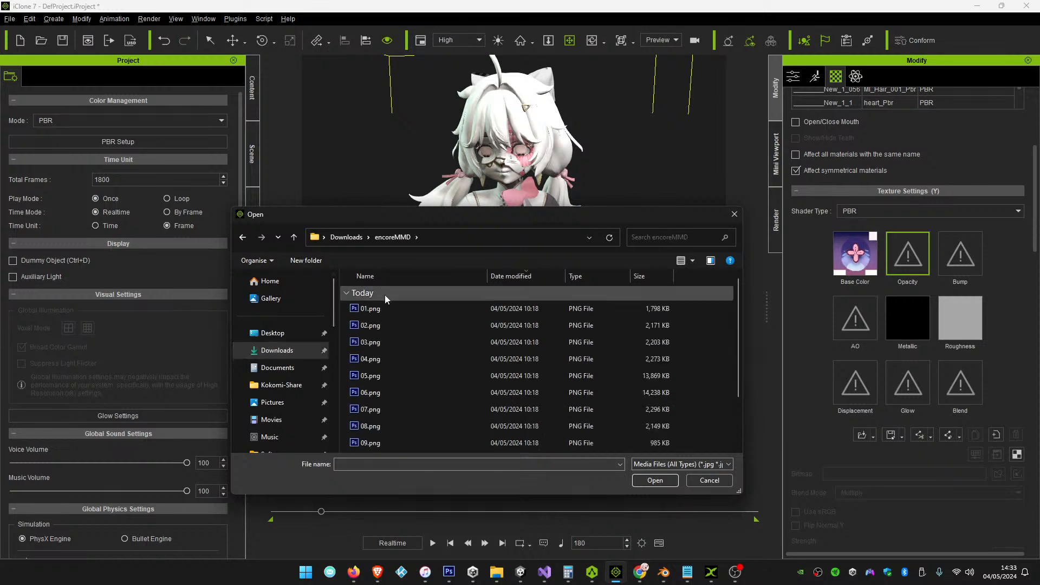
left_click(386, 275)
double_click(373, 359)
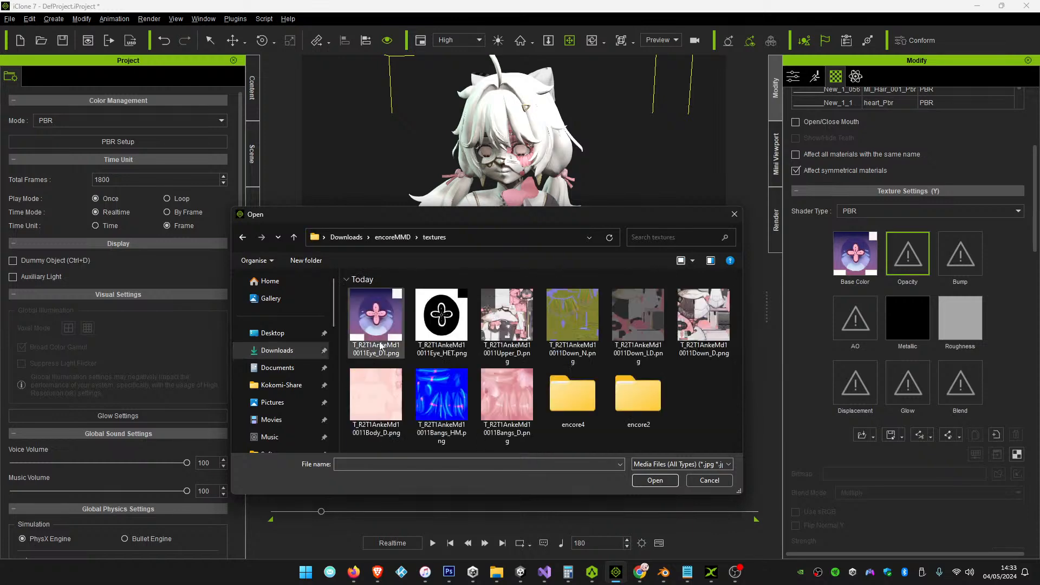
double_click(443, 316)
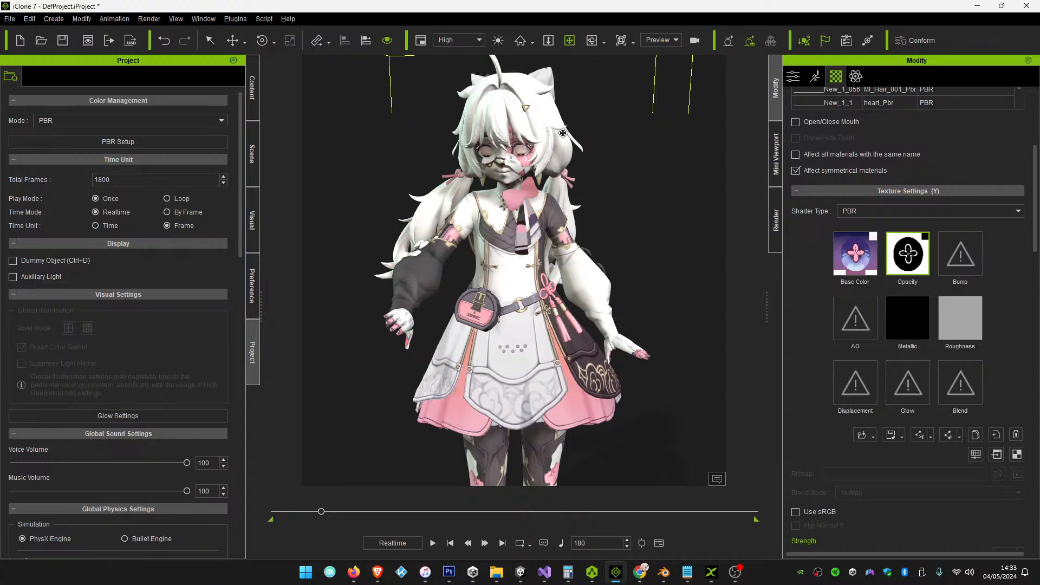
Inspect the character's face up close and select the hi_light_Pbr material by sampling the eye surface
scroll(550, 301, "up", 5)
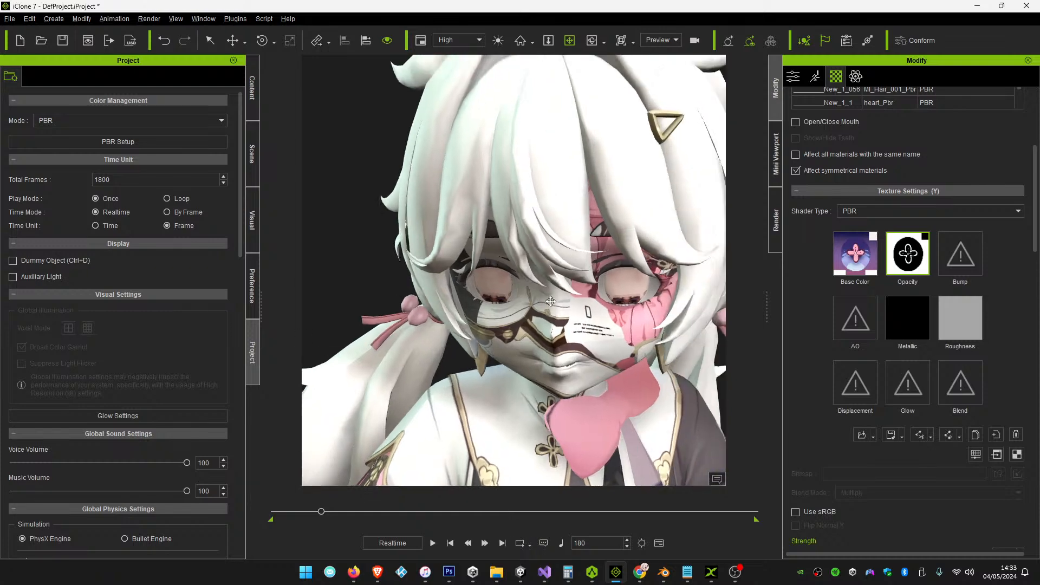
scroll(550, 301, "down", 5)
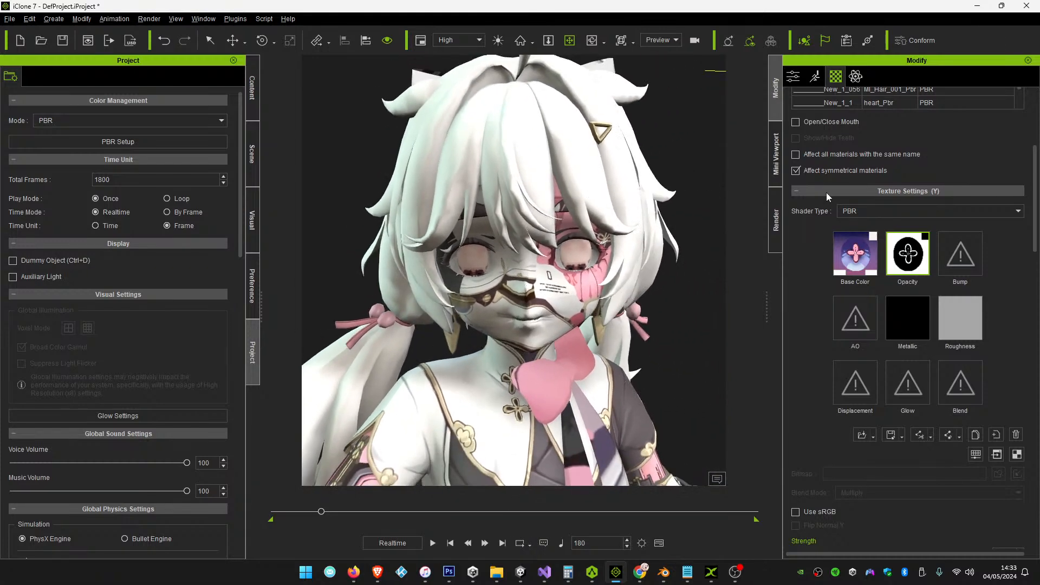
scroll(1034, 195, "up", 5)
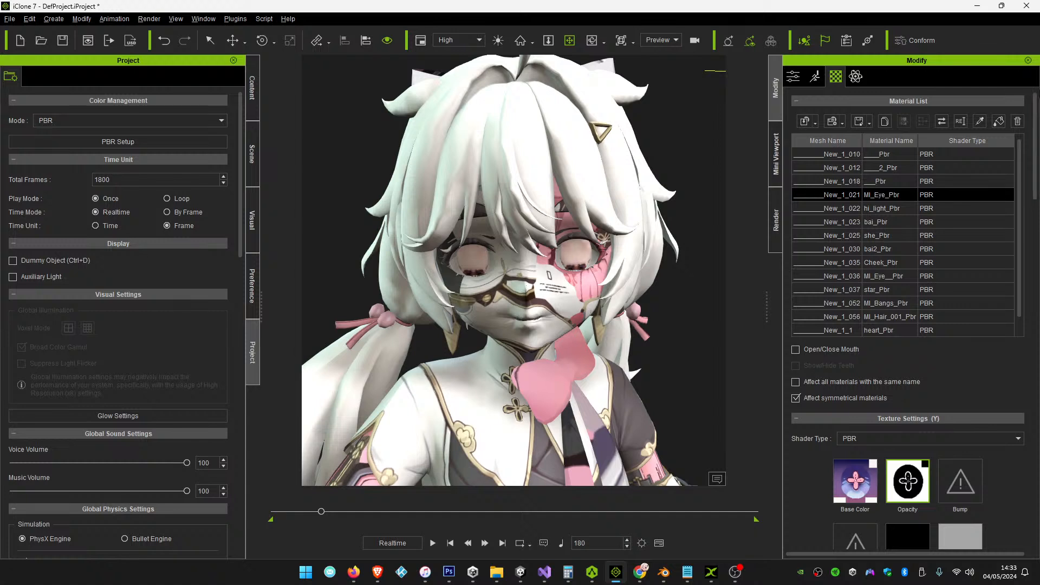
left_click(977, 121)
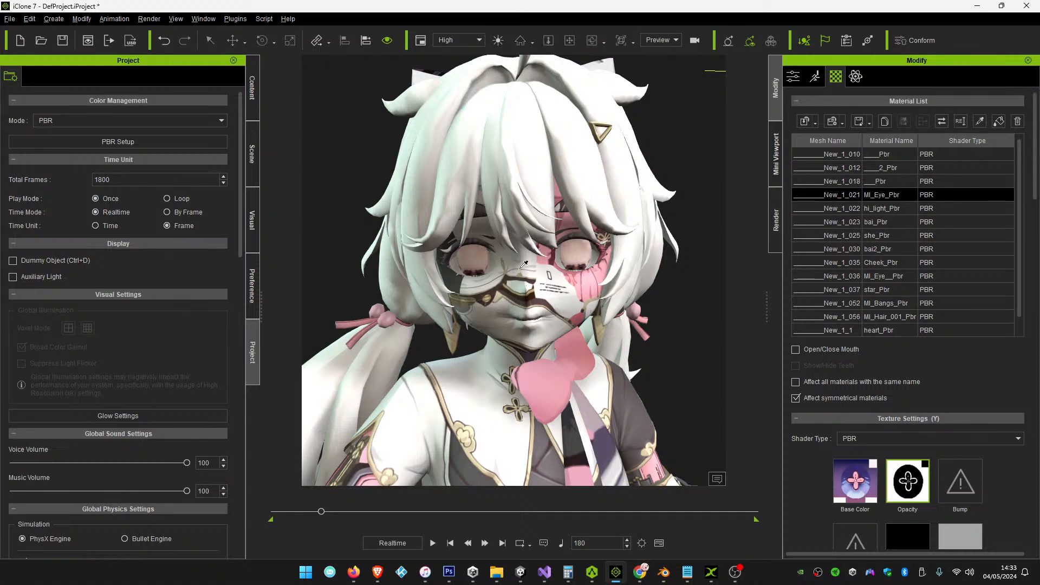
left_click(478, 257)
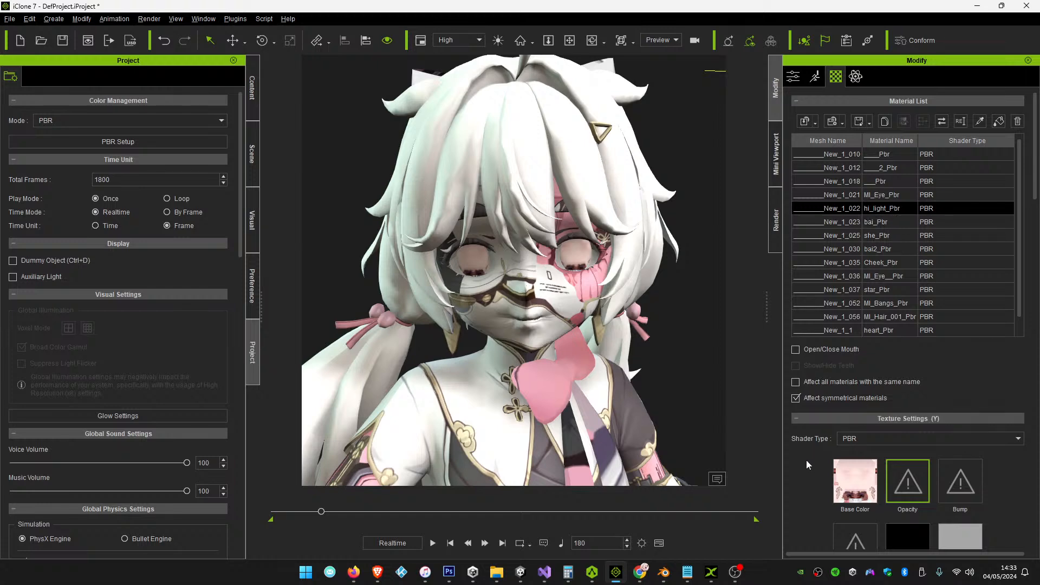
Load T_R2T1AnkeMd10011Eye_D1.png as the base color of hi_light_Pbr, and compare its texture slots with those of MI_Eye_Pbr
scroll(812, 450, "down", 3)
left_click(864, 500)
double_click(379, 320)
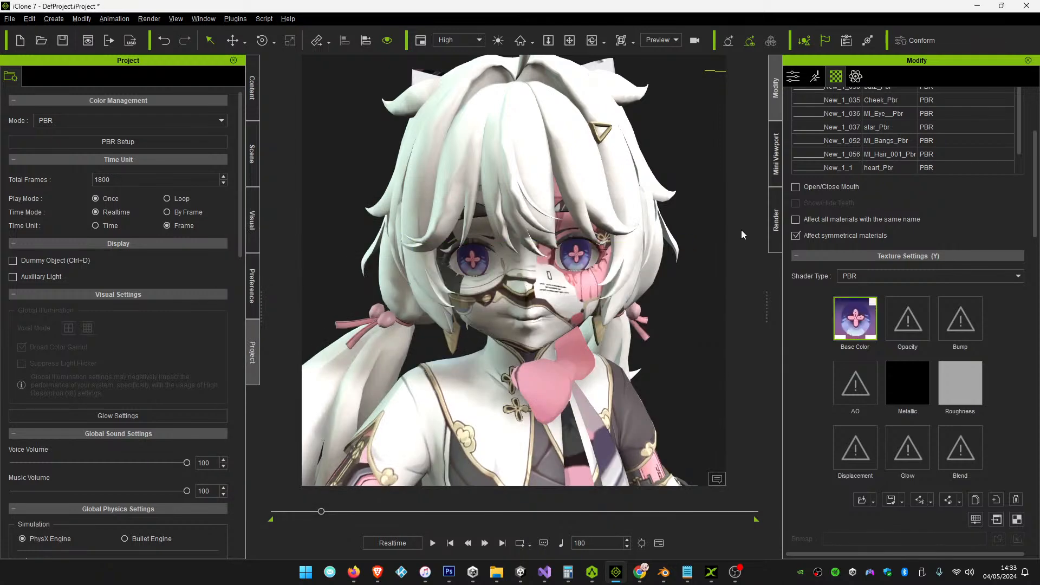
scroll(926, 169, "up", 1)
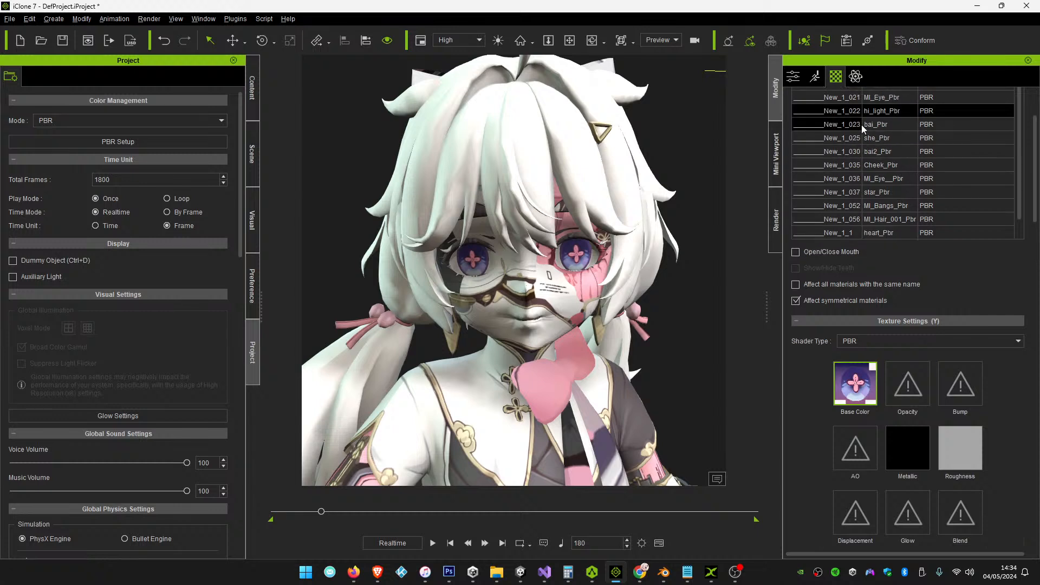
left_click(881, 99)
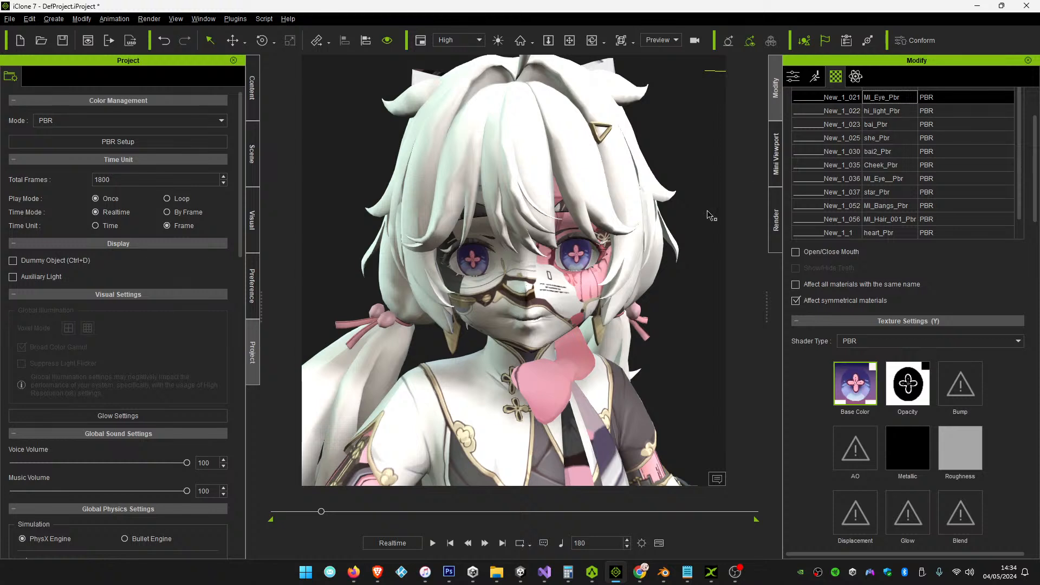
left_click(873, 111)
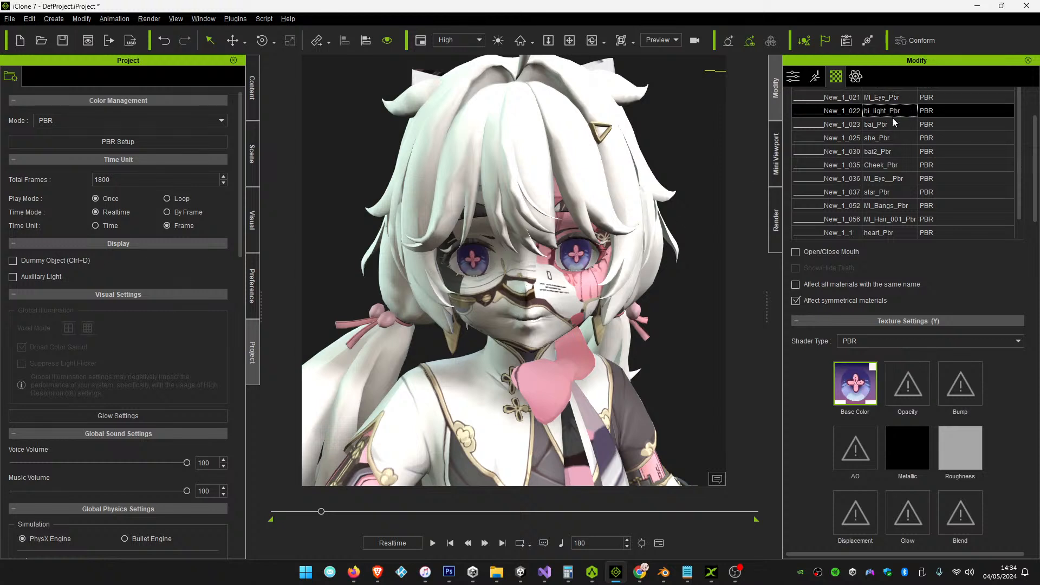
Try T_R2T1AnkeMd10011Bangs_HM.png as the base color of bai_Pbr, and replace it with T_R2T1AnkeMd10011Eye_D1.png
left_click(876, 124)
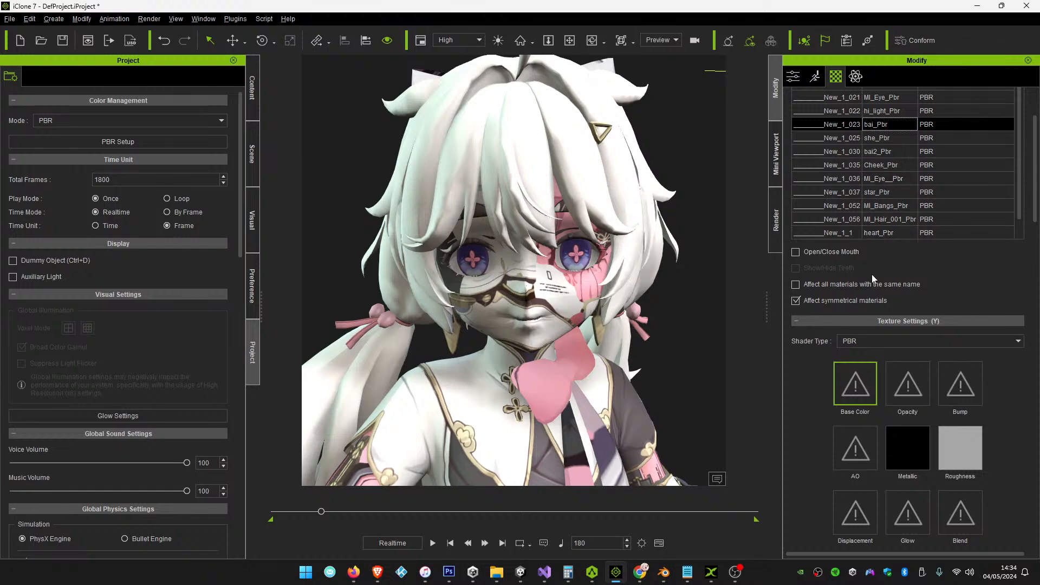
scroll(822, 388, "down", 3)
left_click(861, 434)
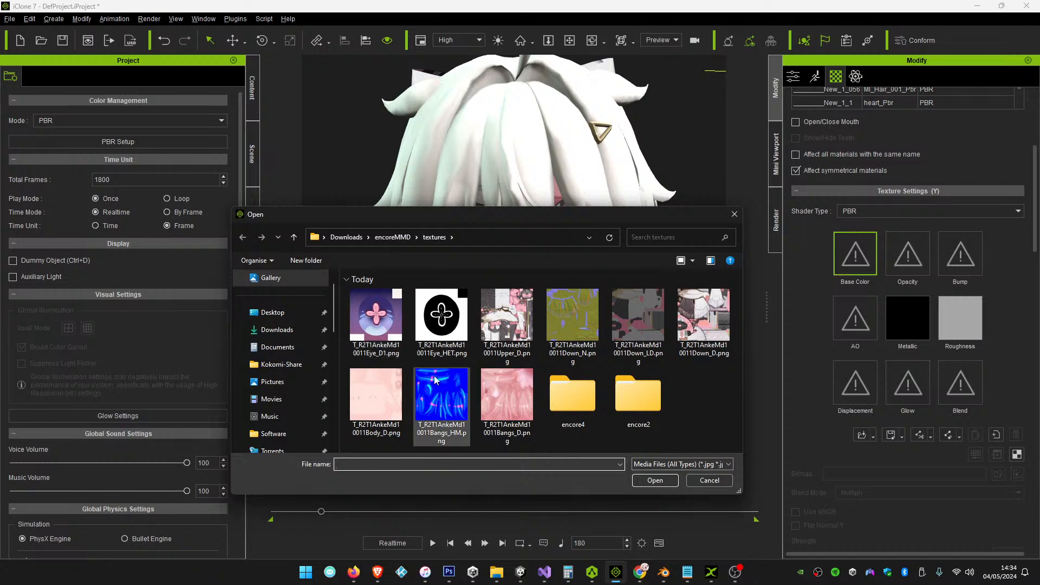
double_click(441, 394)
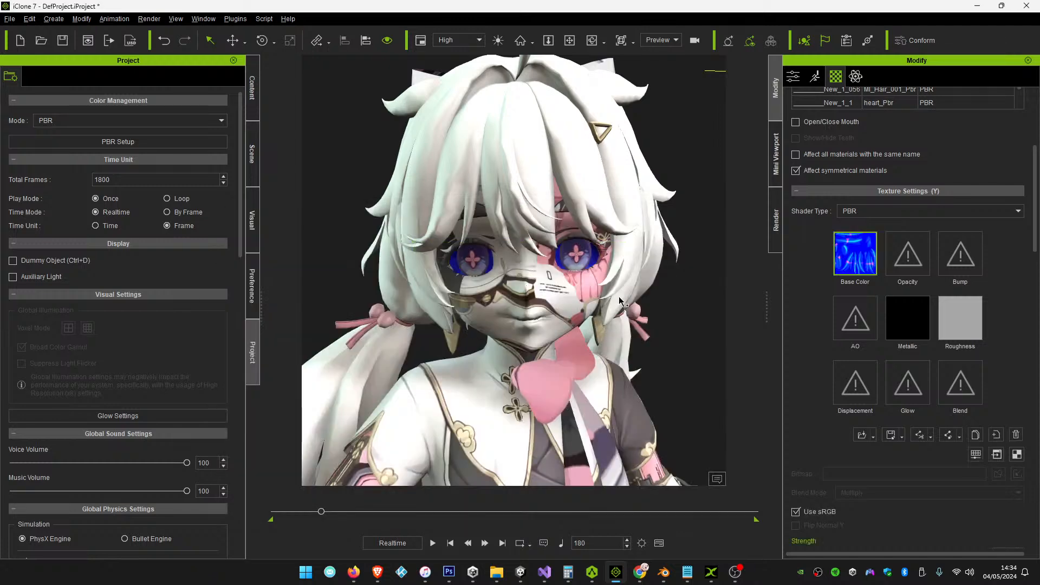
left_click(861, 434)
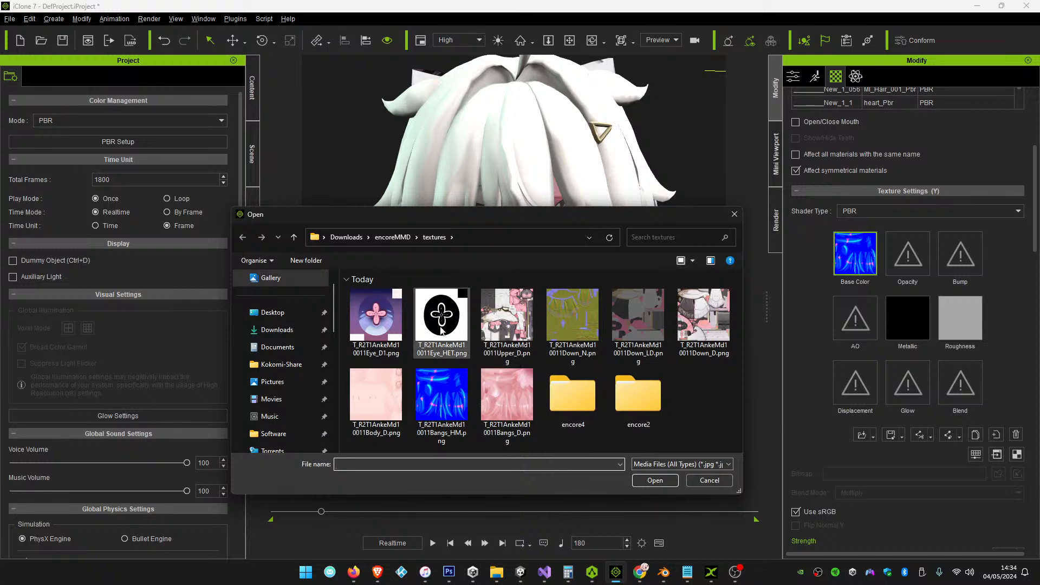
double_click(376, 314)
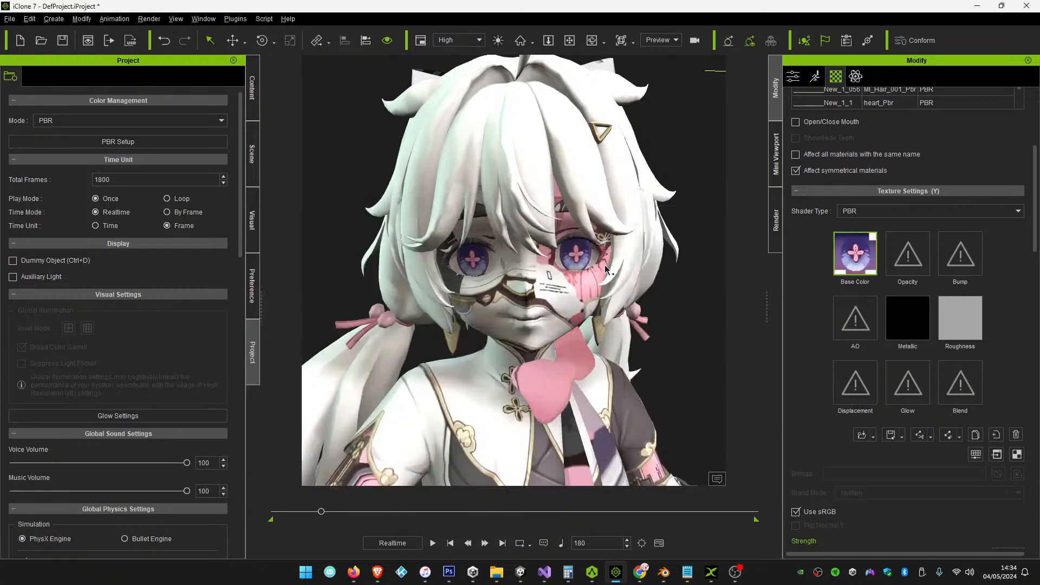
Load T_R2T1AnkeMd10011Bangs_HM.png as a test base color for she_Pbr, check the model for its surface, and remove the texture
scroll(920, 215, "up", 3)
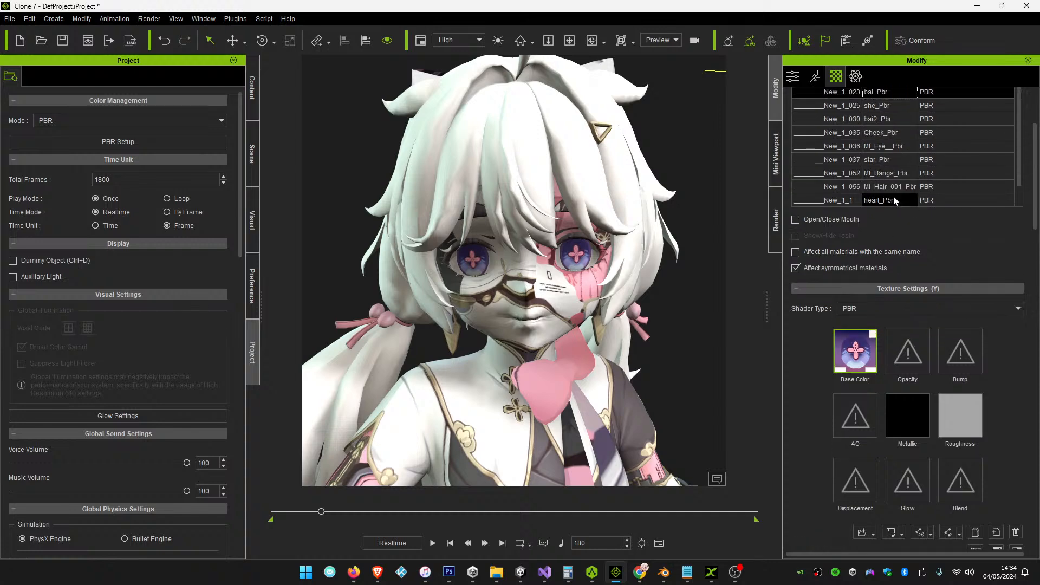
scroll(898, 199, "up", 2)
left_click(896, 171)
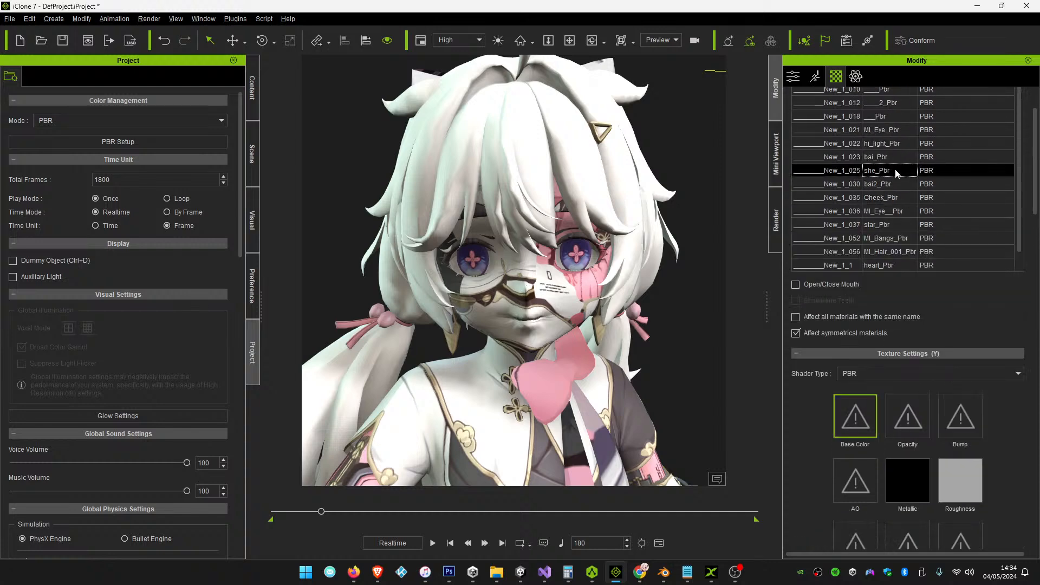
scroll(809, 439, "down", 3)
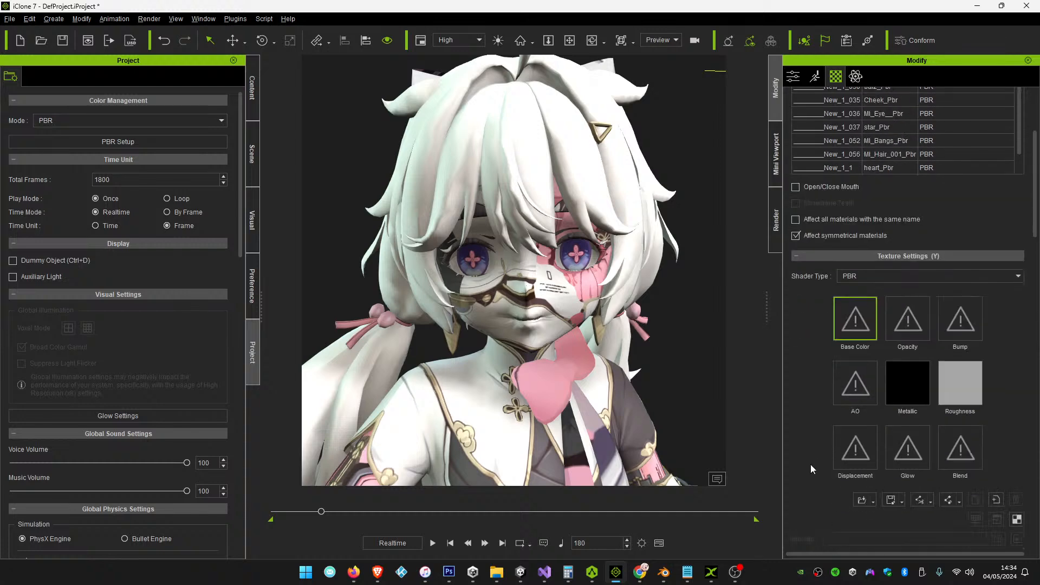
left_click(860, 500)
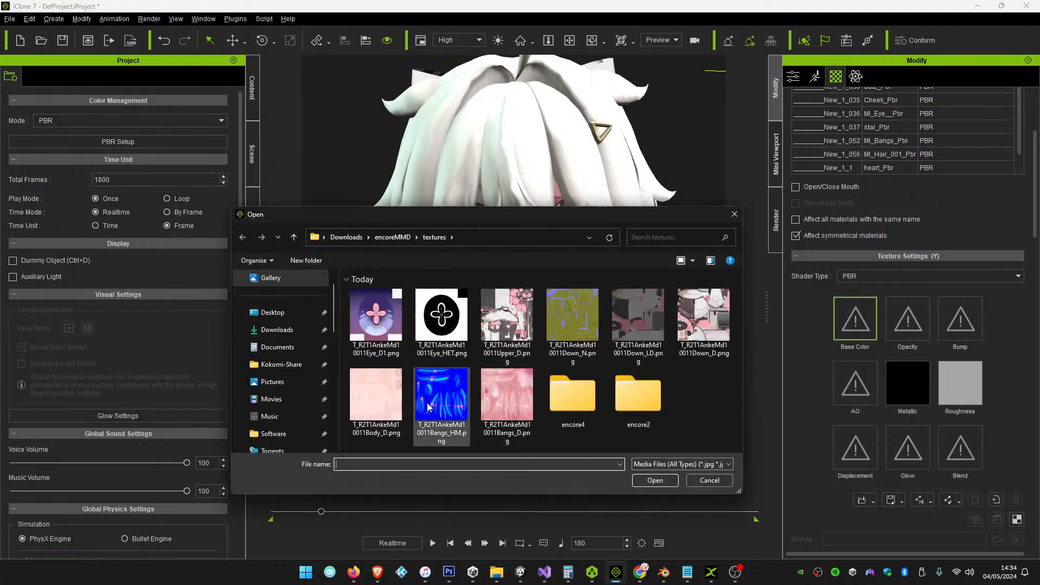
double_click(480, 313)
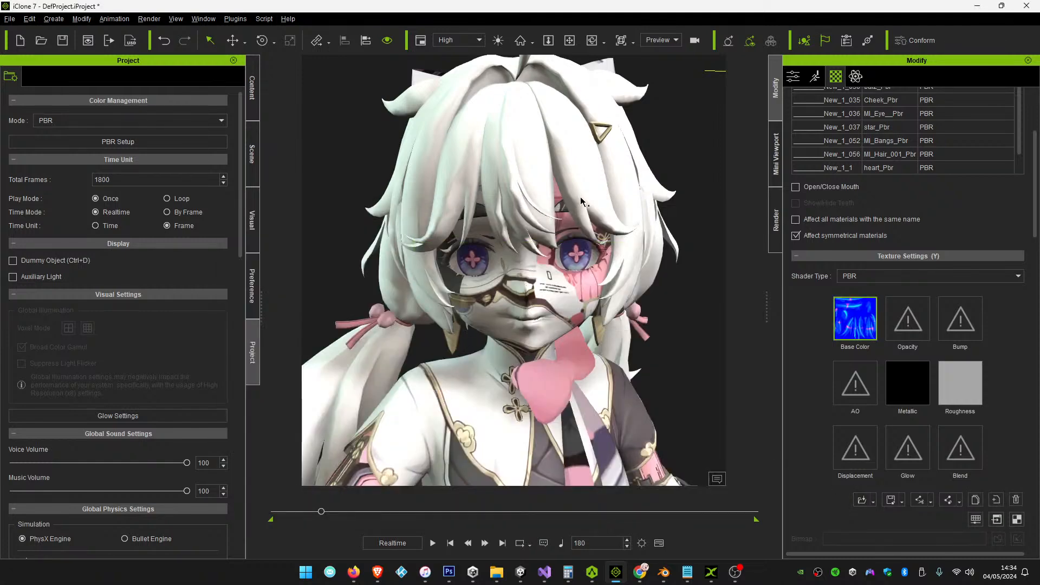
scroll(602, 285, "down", 10)
scroll(602, 278, "up", 10)
left_click(1015, 500)
Test bai2_Pbr with T_R2T1AnkeMd10011Bangs_HM.png as base color, inspect the whole character for it, and clear the texture again
scroll(911, 158, "up", 2)
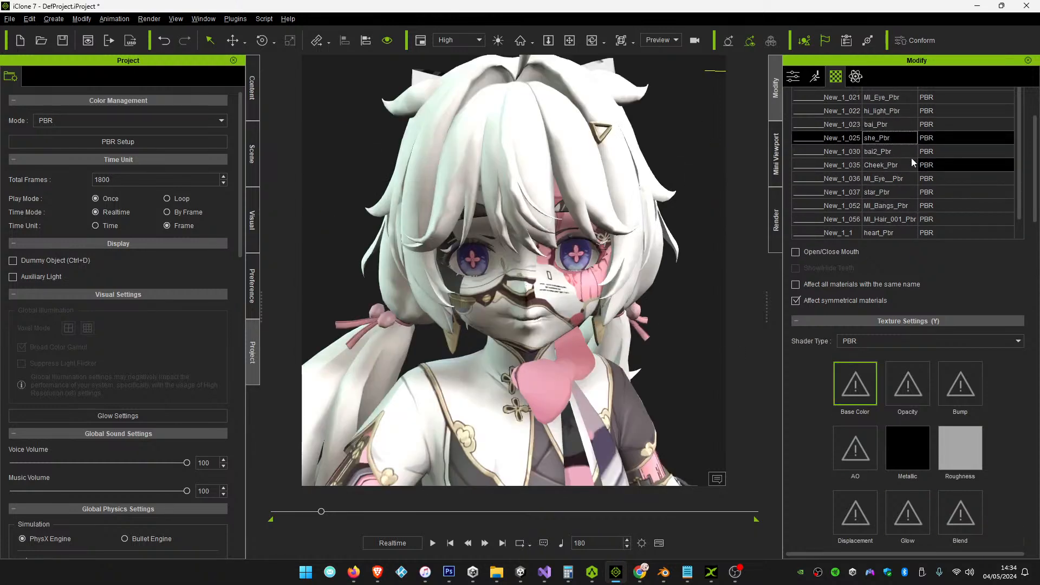
left_click(880, 154)
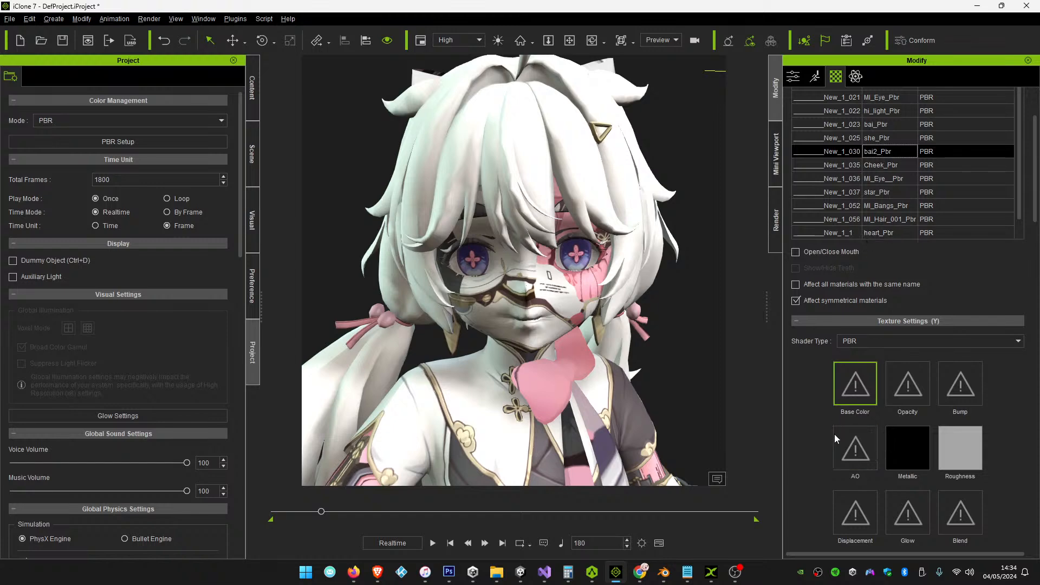
scroll(817, 477, "down", 4)
left_click(861, 434)
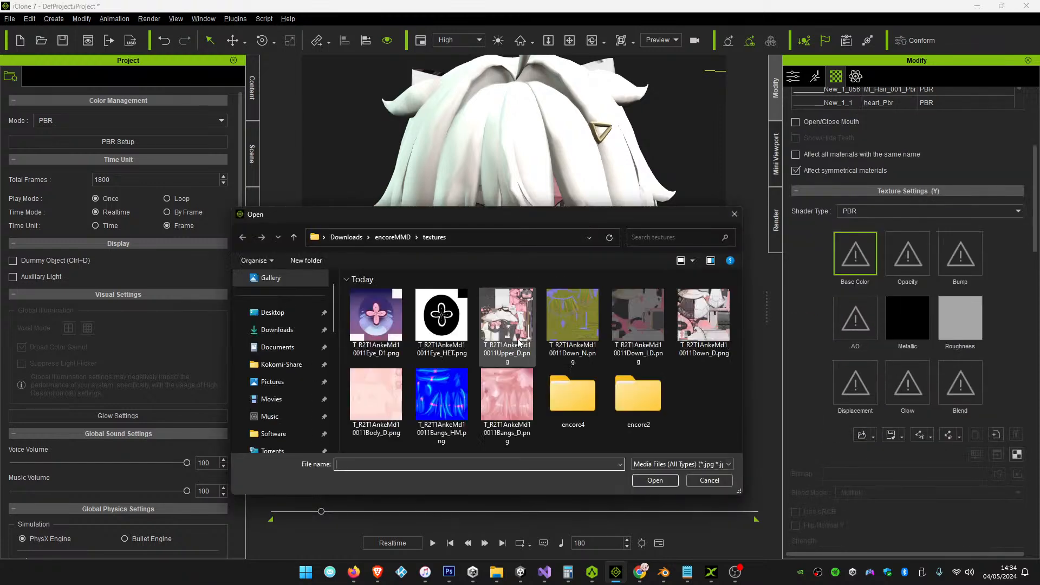
double_click(441, 394)
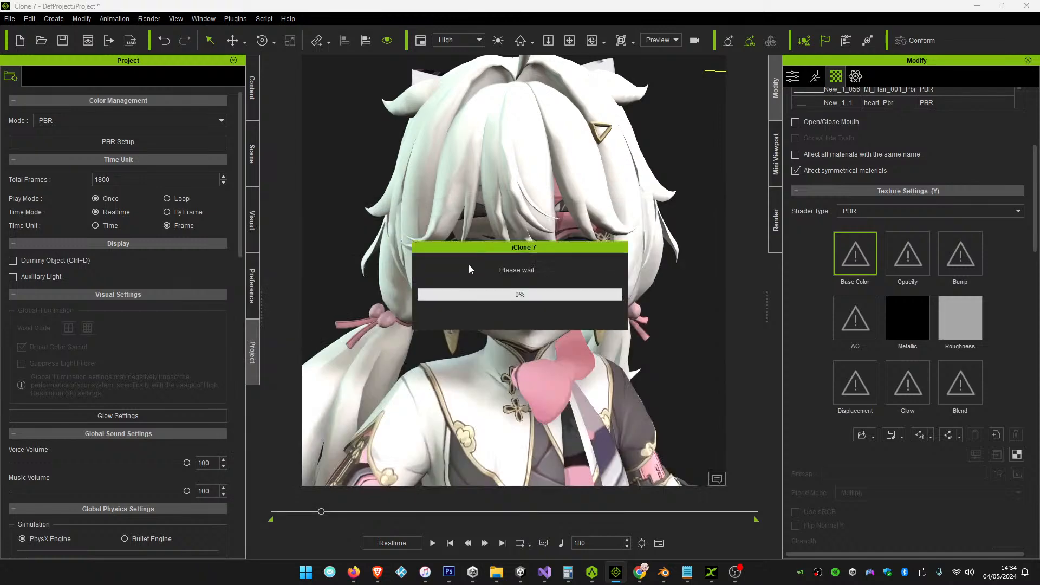
scroll(536, 306, "down", 5)
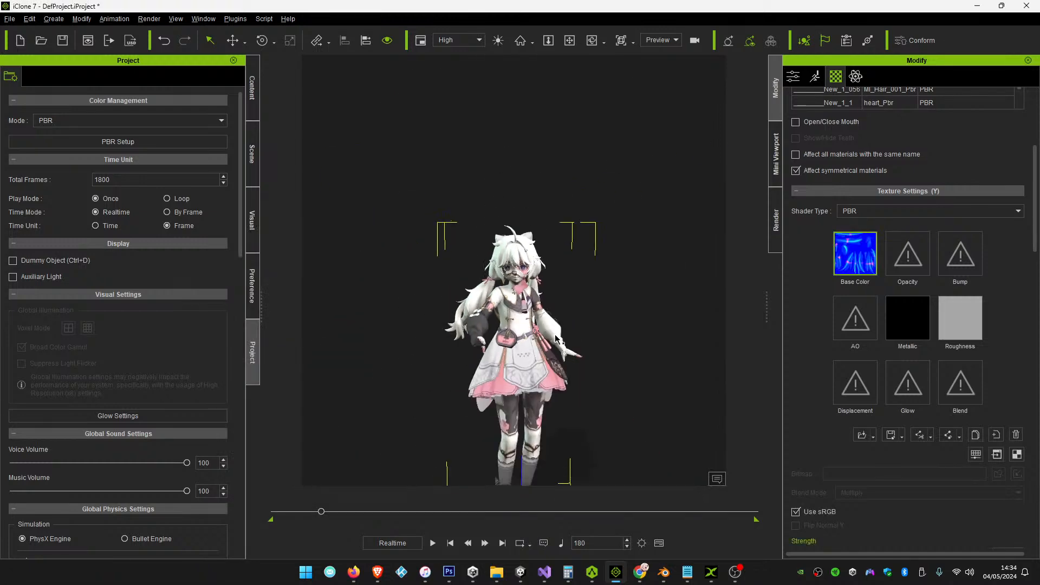
scroll(548, 403, "up", 4)
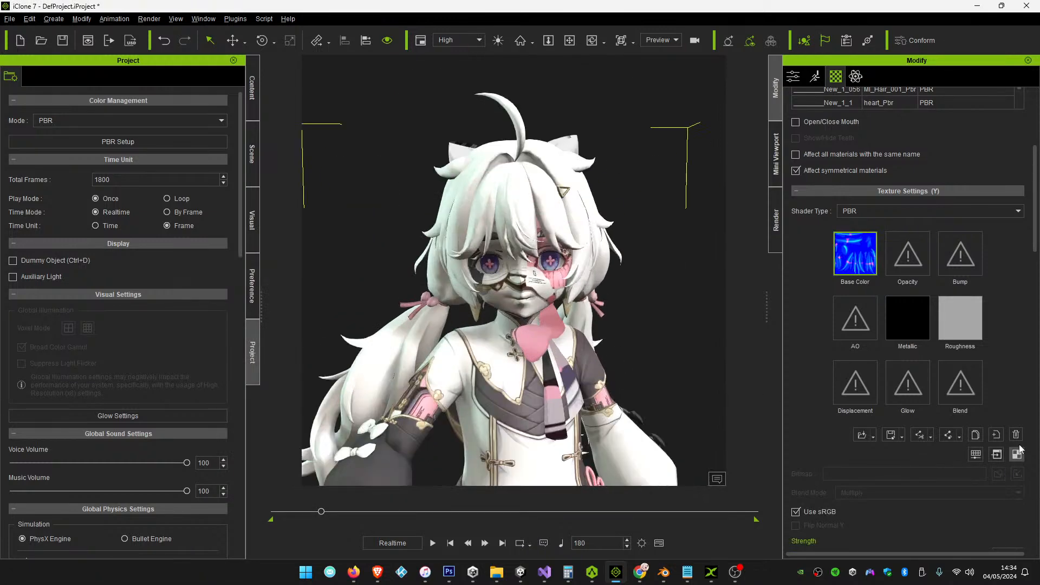
left_click(1016, 435)
Select the Cheek_Pbr material, and switch to Blender to view the T_R2T1AnkeMd10011Hair_D.png image
scroll(922, 164, "up", 5)
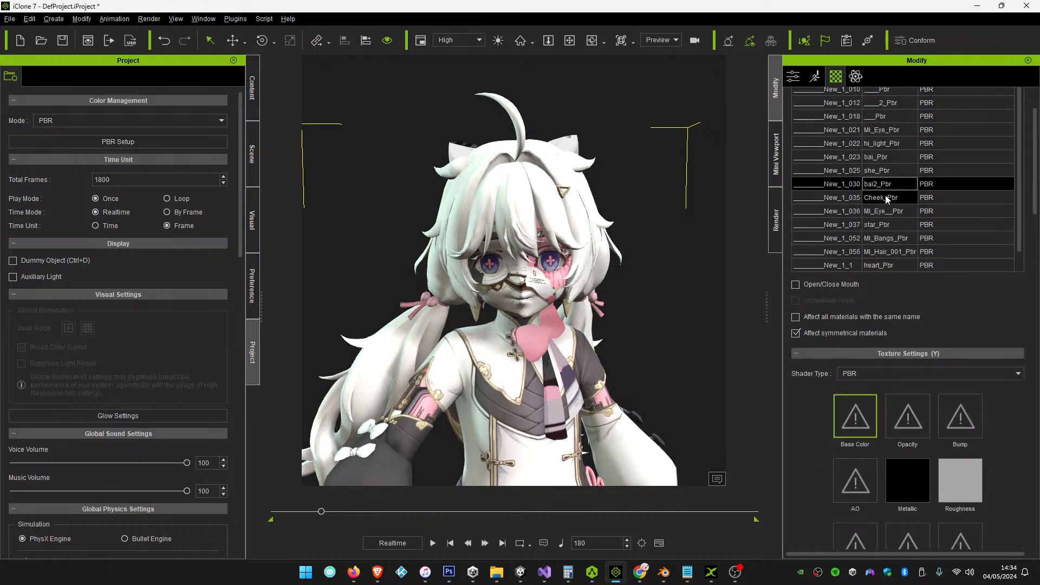
left_click(887, 199)
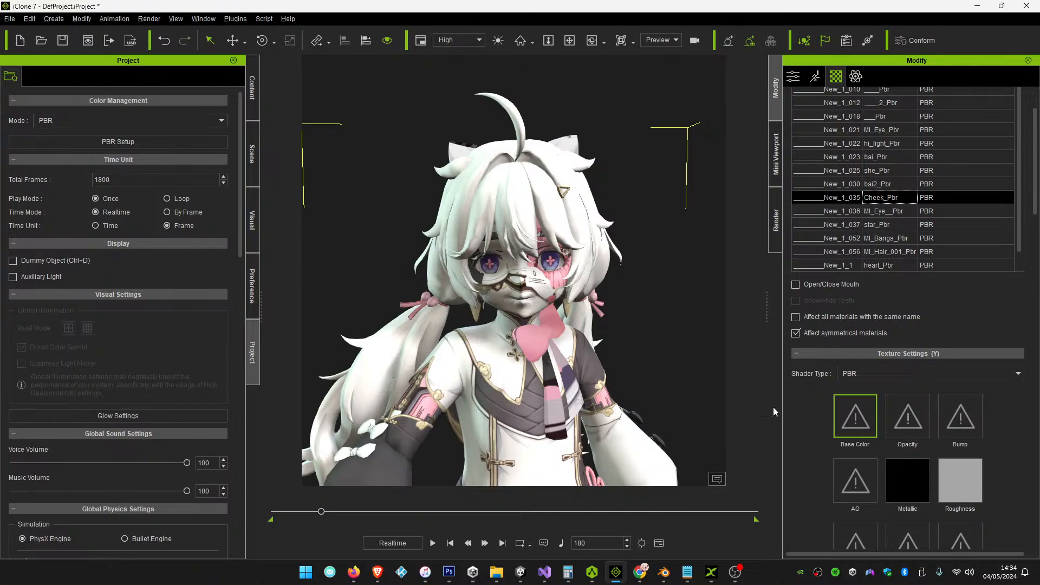
key("alt+Tab")
left_click(132, 35)
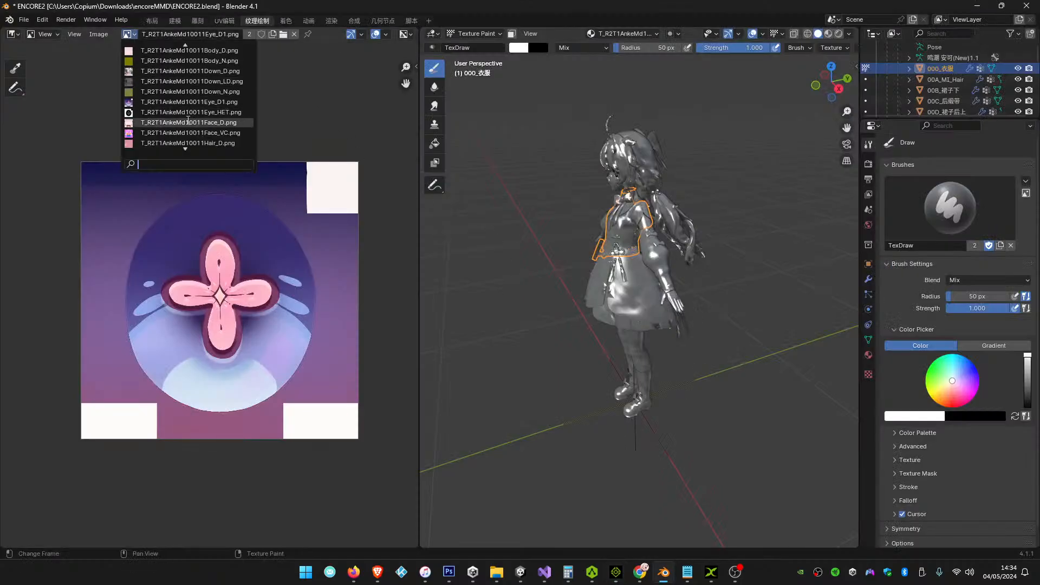
left_click(186, 144)
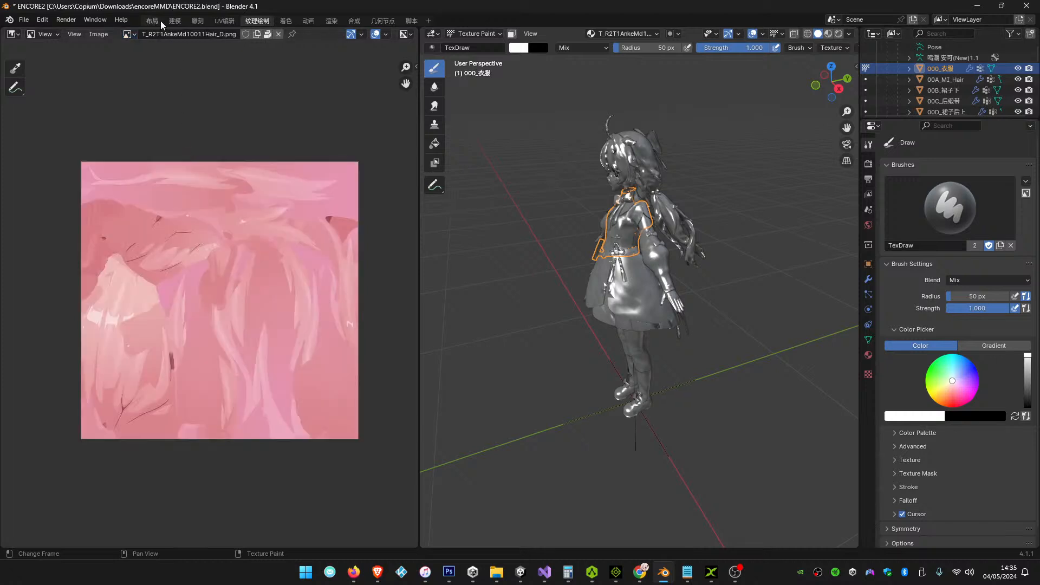
Find cheek_00.tga among the file's images and unpack it to the current directory, creating the file when necessary
left_click(134, 34)
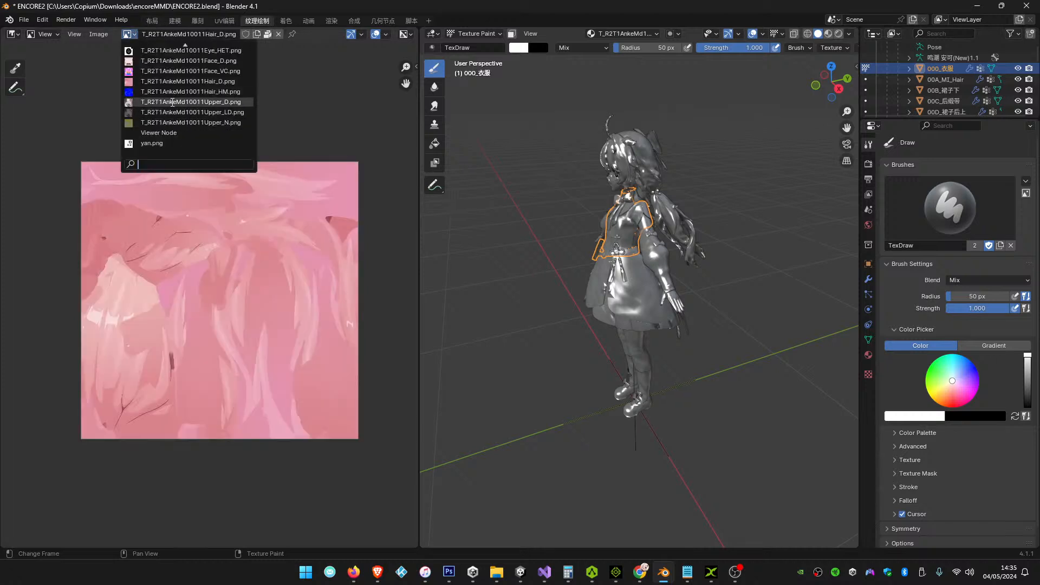
scroll(173, 102, "up", 10)
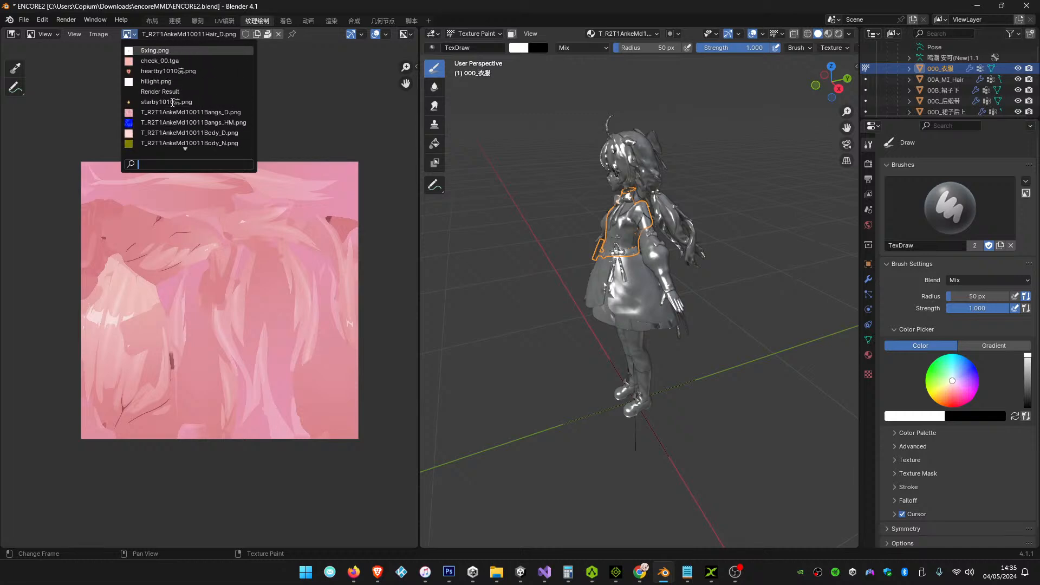
scroll(172, 101, "down", 1)
key("Return")
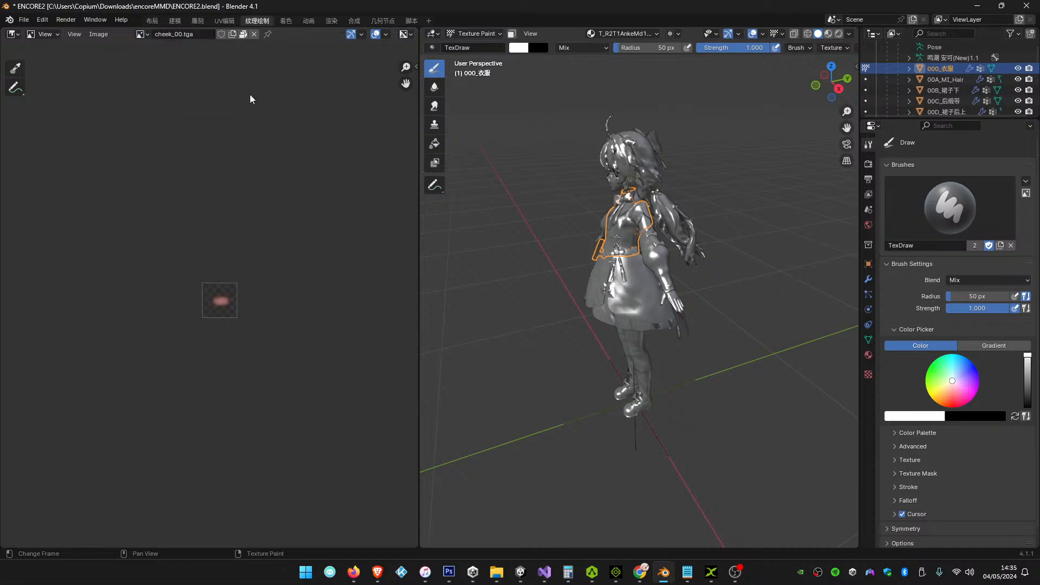
left_click(244, 35)
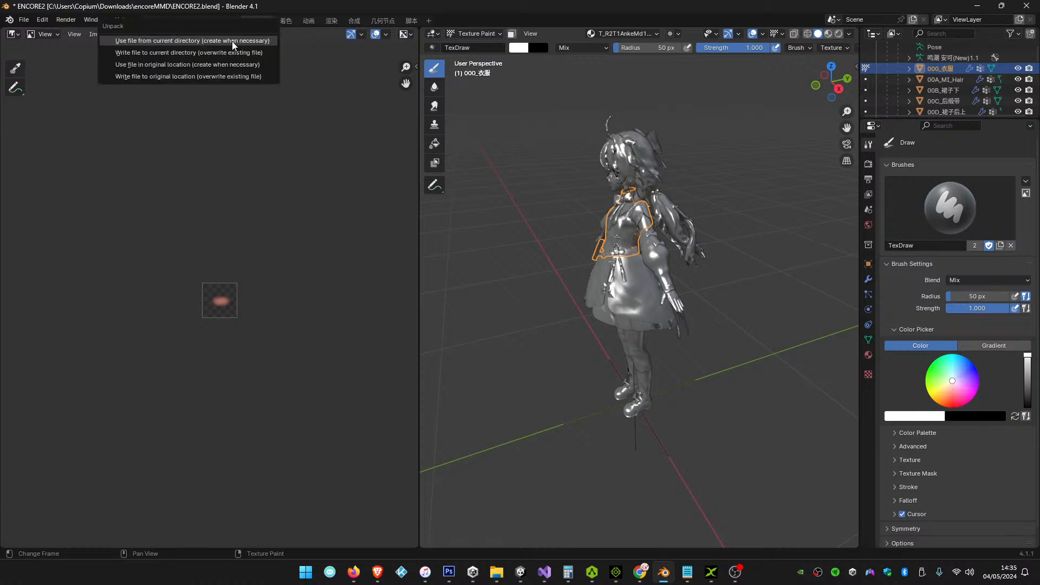
left_click(232, 41)
Switch to iClone and browse the encoreMMD textures folder for a base color image for Cheek_Pbr
left_click(977, 6)
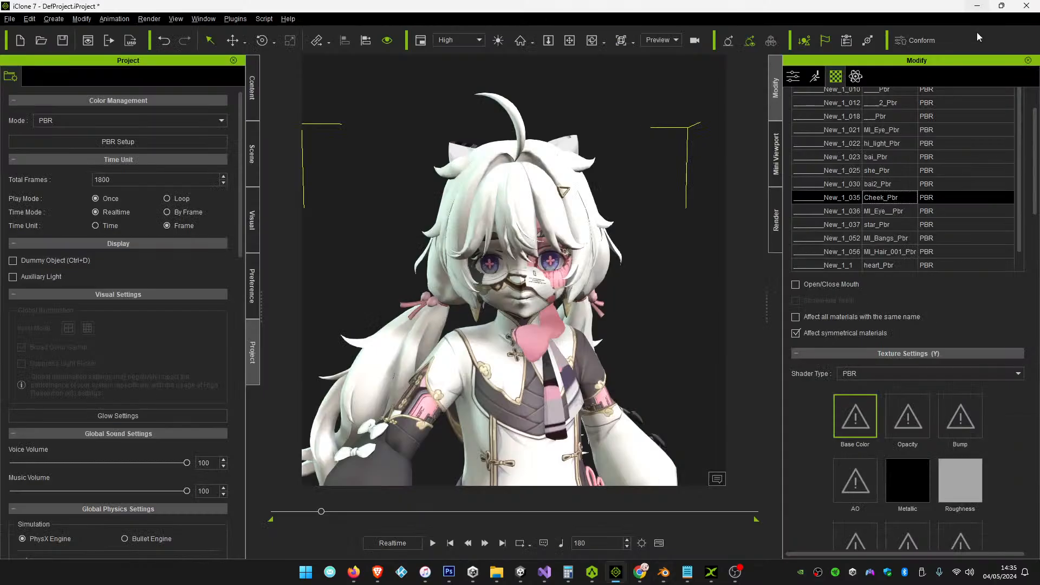
scroll(834, 466, "down", 3)
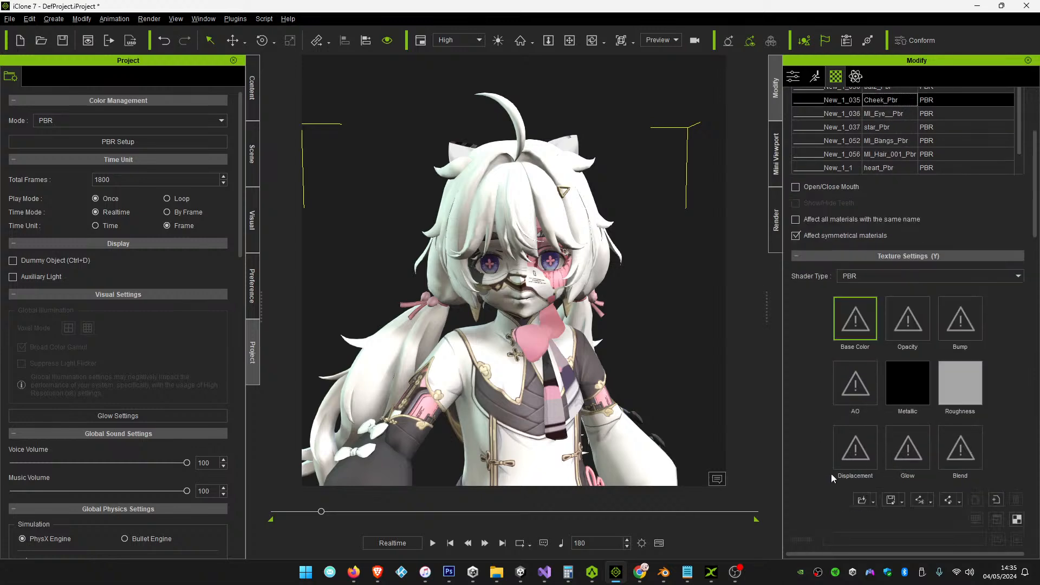
left_click(861, 500)
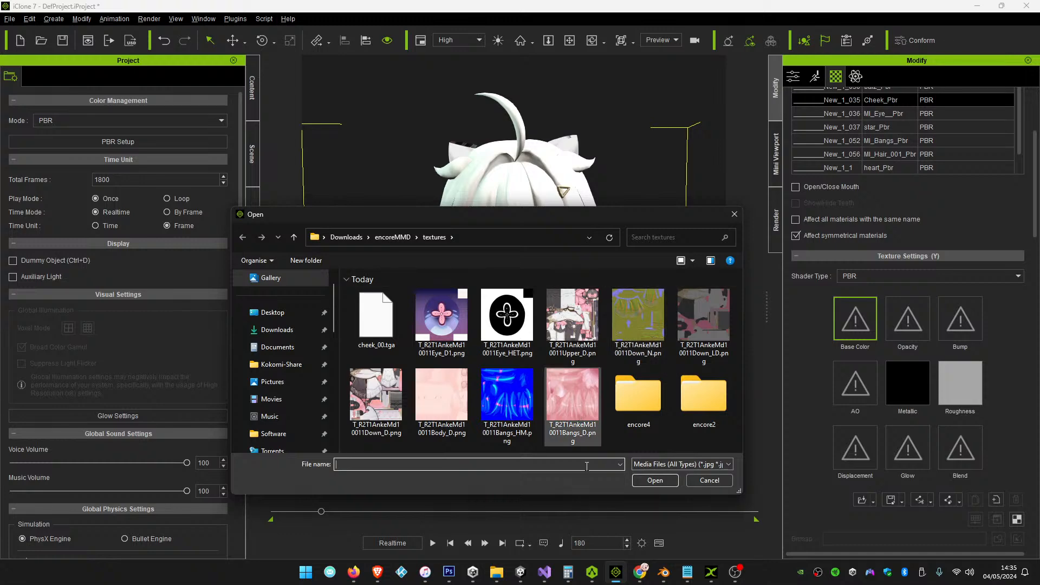
Open cheek_00.tga from the encoreMMD textures folder in Adobe Photoshop CS6, choosing that app for this time only
mouse_move(496, 579)
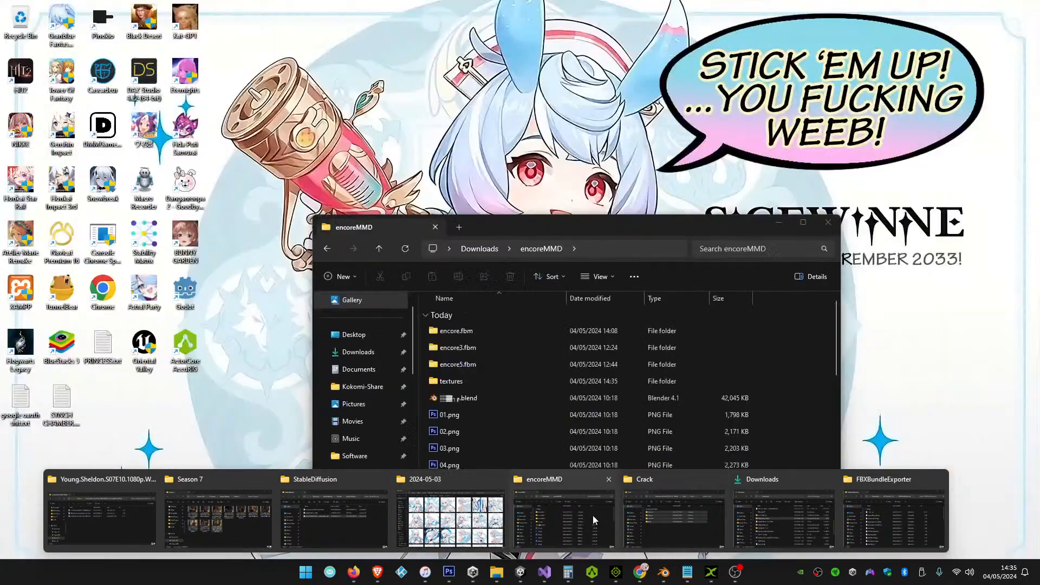
left_click(596, 514)
double_click(447, 380)
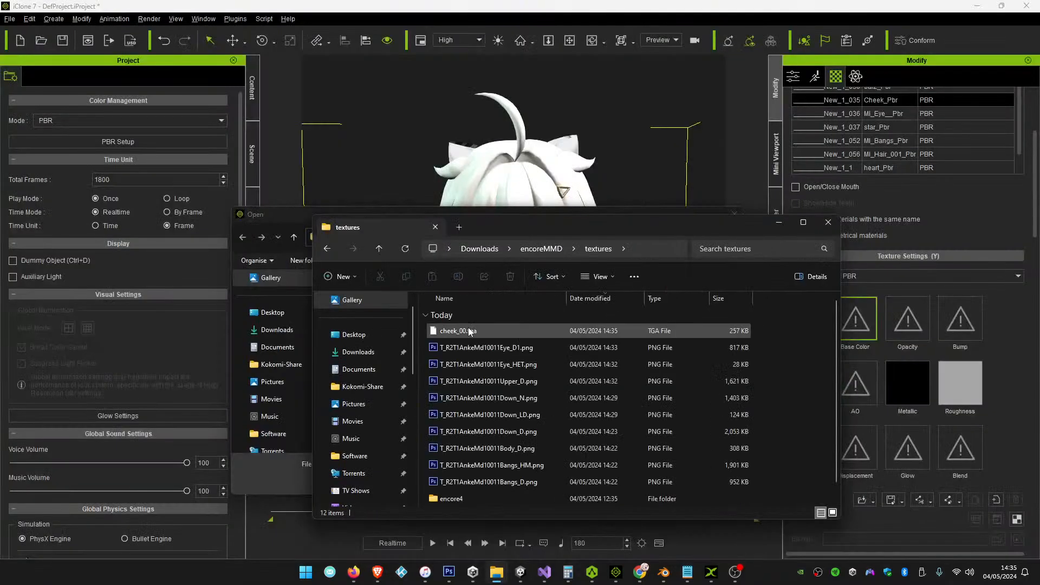
left_click(462, 333)
right_click(459, 332)
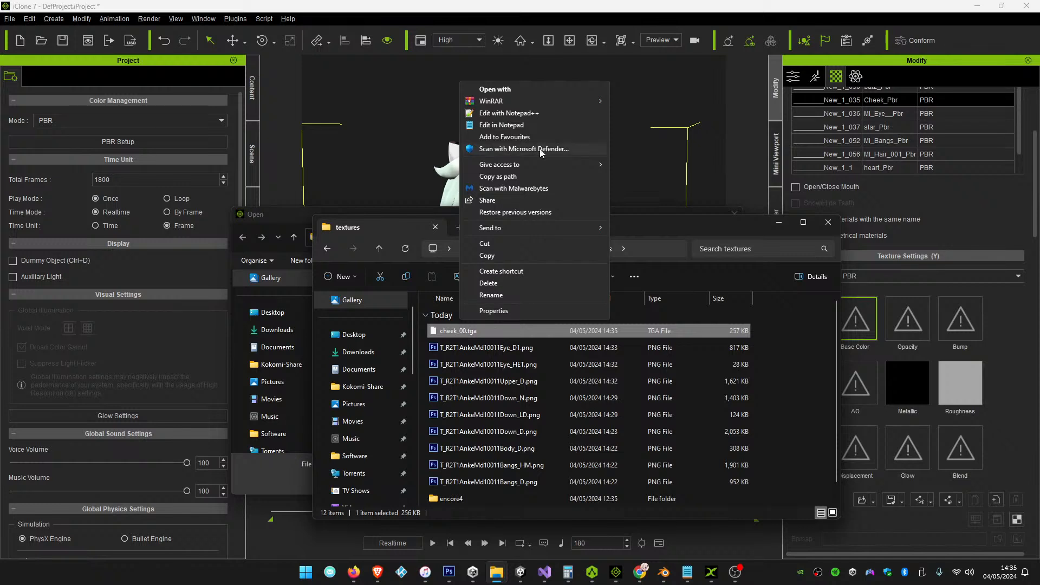
mouse_move(563, 237)
left_click(506, 88)
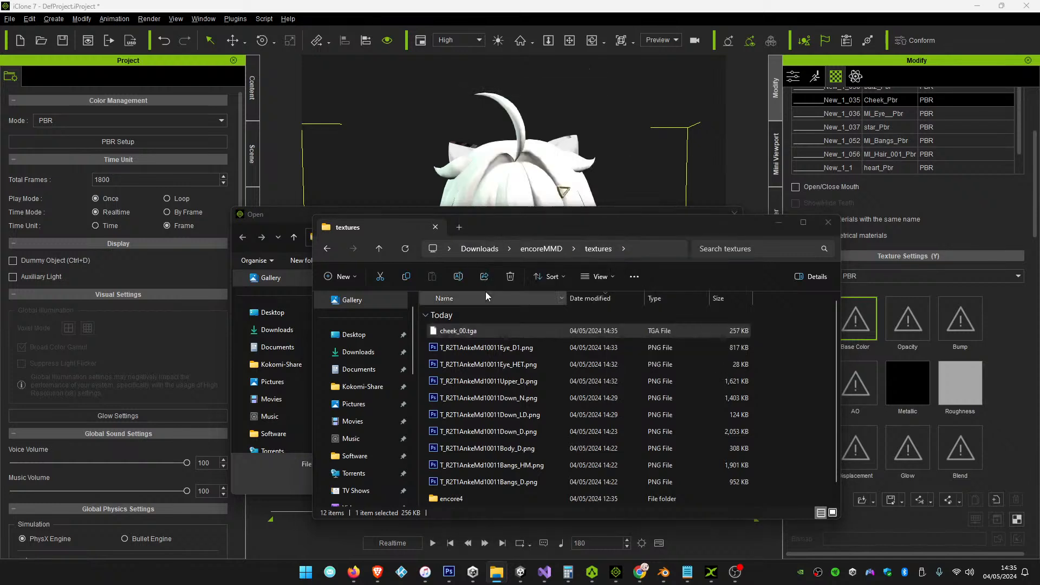
left_click(465, 177)
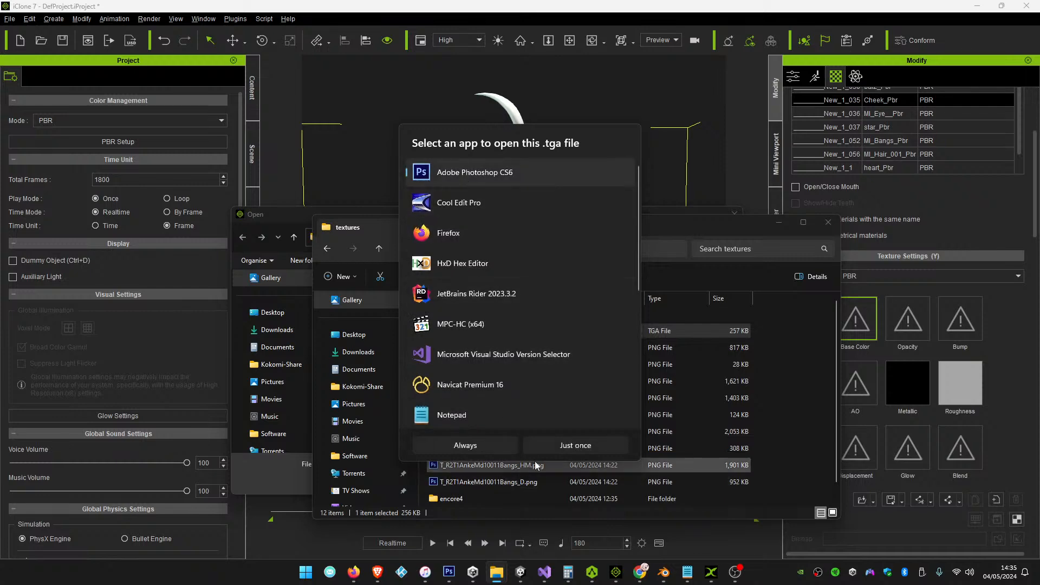
left_click(551, 443)
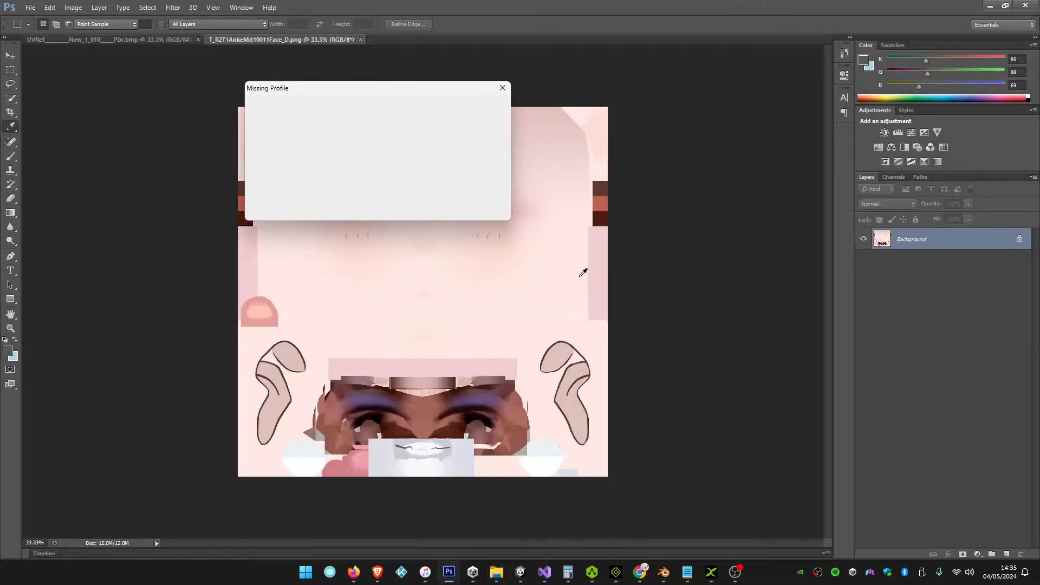
left_click(433, 208)
Compare the cheek image with its cheek_00.tga preview in Blender, and return to Photoshop
key("m")
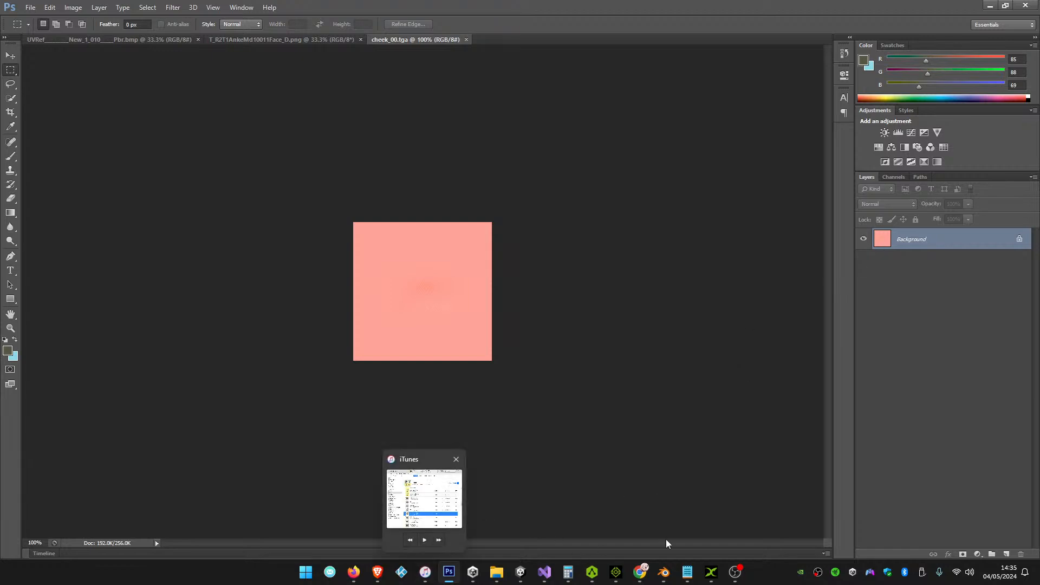
left_click(664, 572)
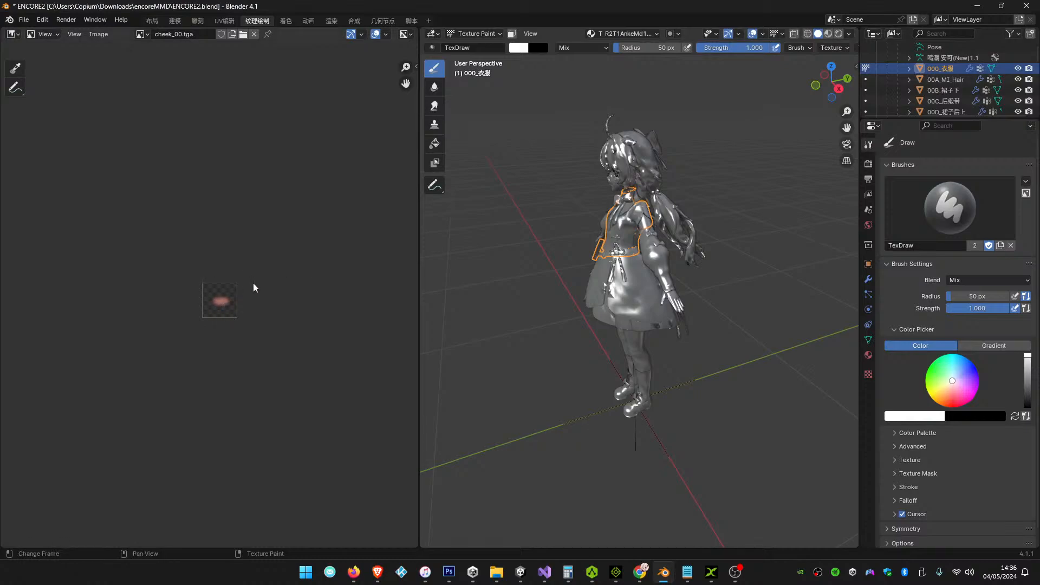
key("alt+Tab")
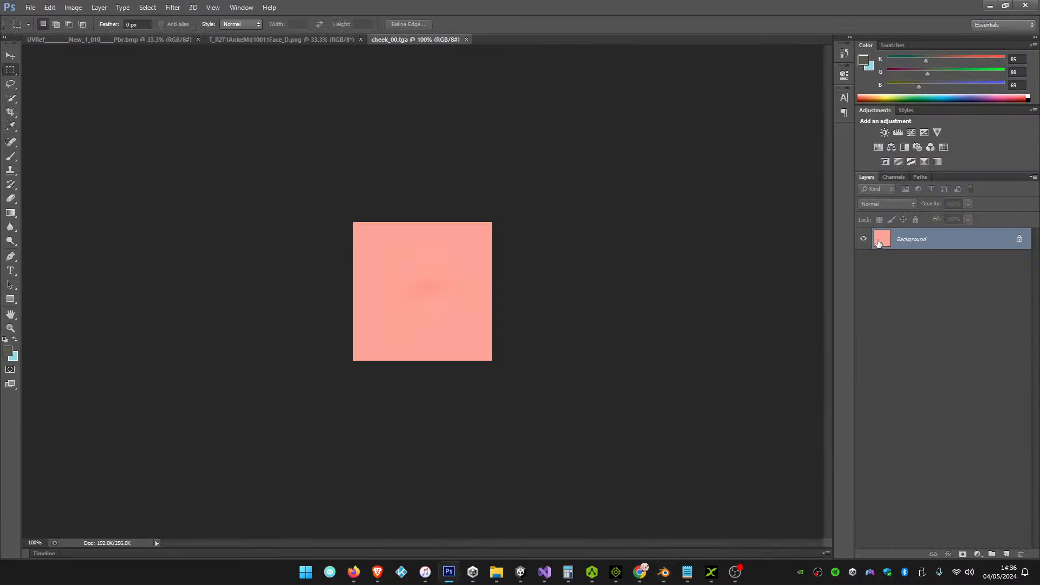
Duplicate the Background layer of cheek_00.tga and hide the original Background layer
right_click(909, 233)
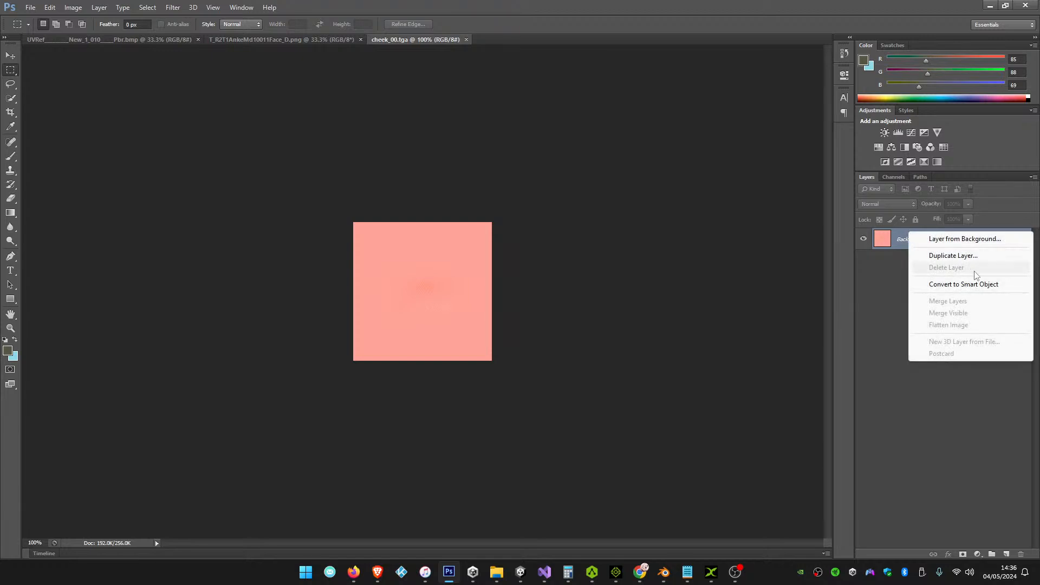
left_click(975, 256)
left_click(618, 179)
left_click(864, 260)
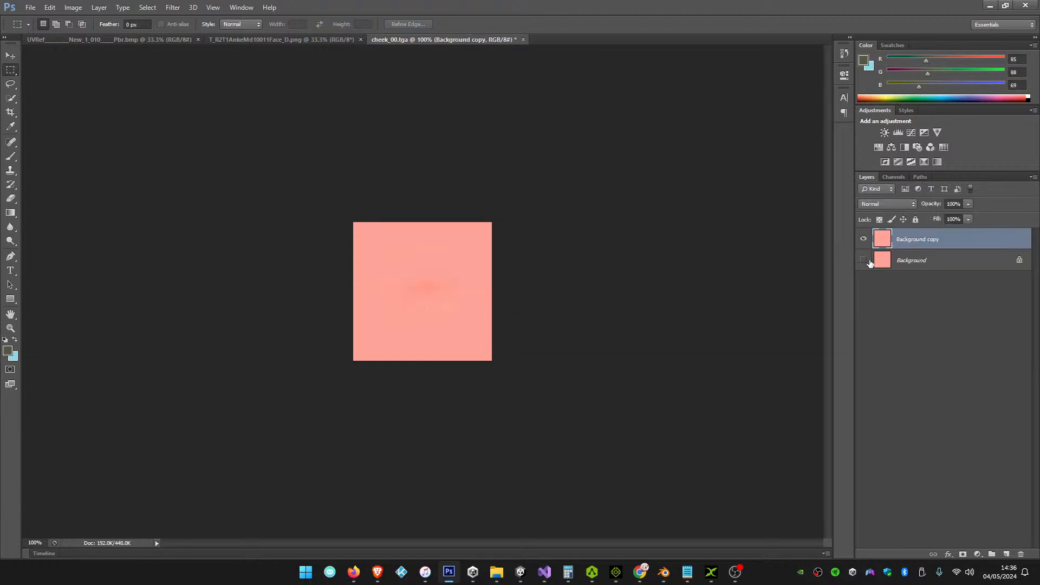
Draw an oval lasso selection with a 32 px feather around the blush spot in the middle of the image
left_click(10, 84)
left_click(136, 24)
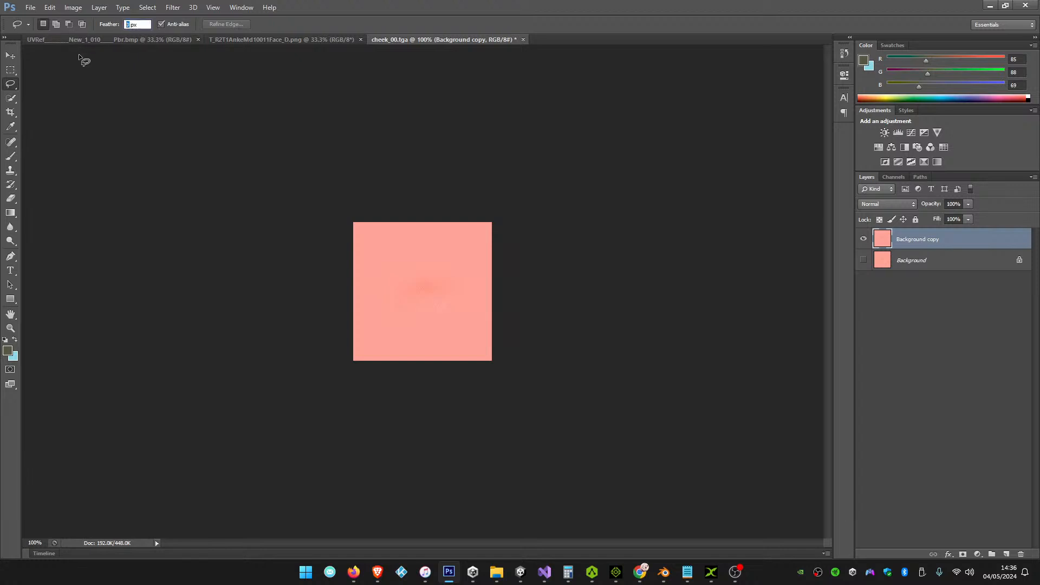
type("32")
key("Return")
mouse_move(386, 278)
left_mouse_down()
mouse_move(462, 281)
mouse_move(427, 309)
mouse_move(387, 279)
mouse_move(450, 257)
mouse_move(375, 295)
mouse_move(378, 286)
left_mouse_up()
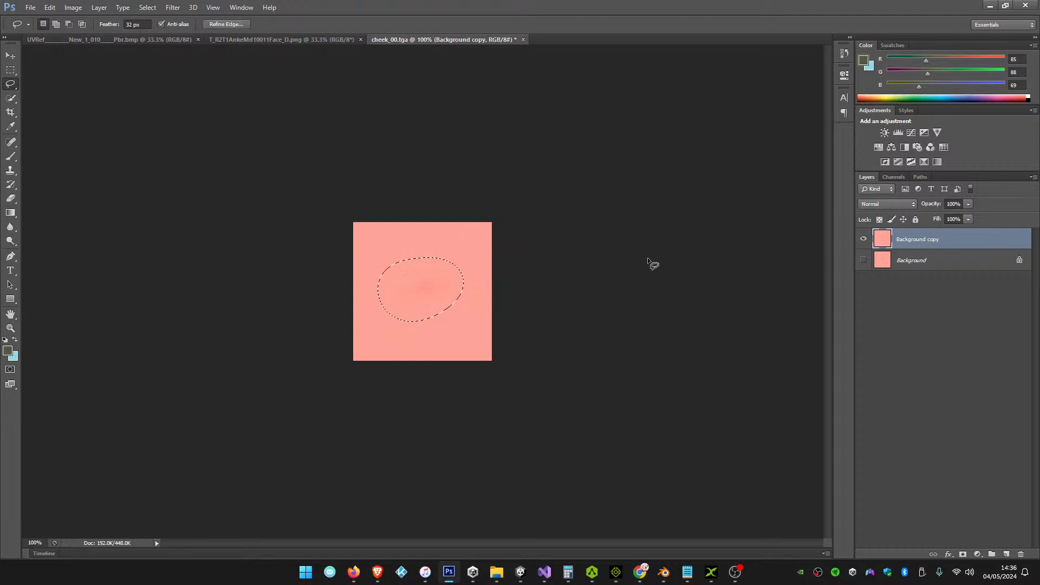
Invert the selection, delete the pink surroundings on the Background copy layer, and deselect
left_click(148, 7)
left_click(170, 51)
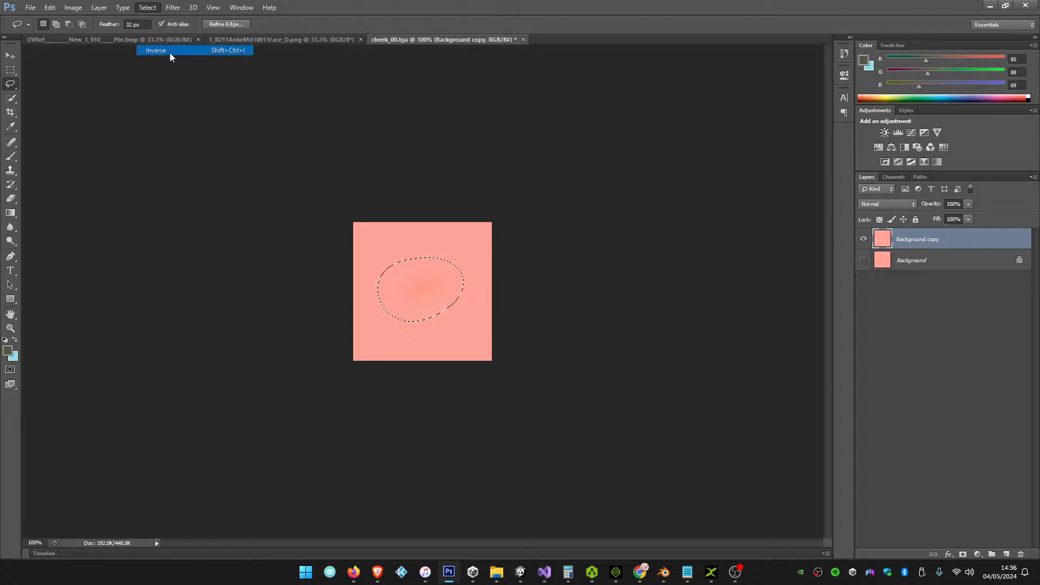
key("Delete")
key("ctrl+d")
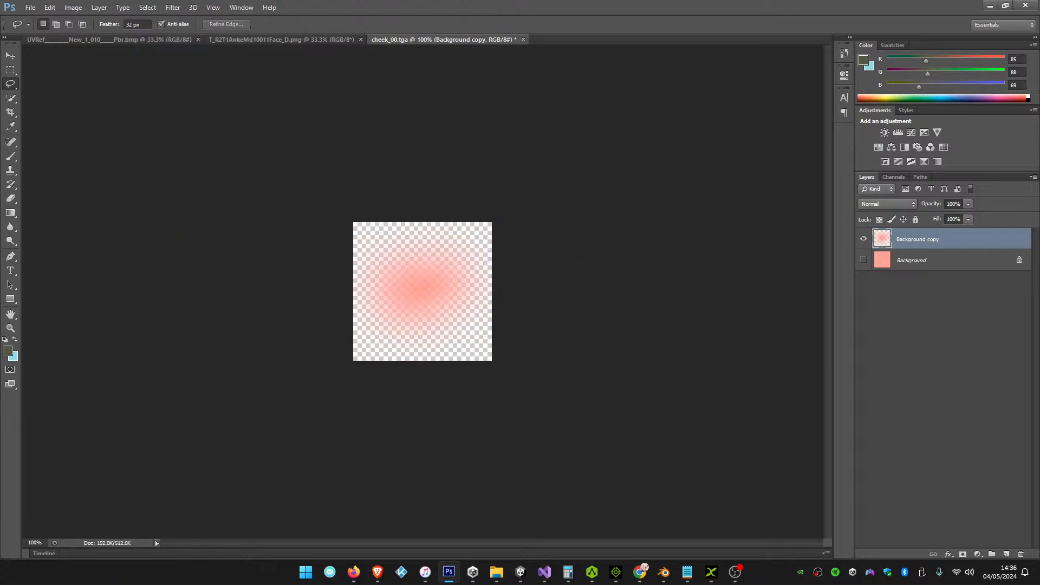
Save the cheek image as cheek_00.png in the textures folder, in PNG format with Smallest / Slow compression and no interlacing
left_click(30, 7)
left_click(61, 138)
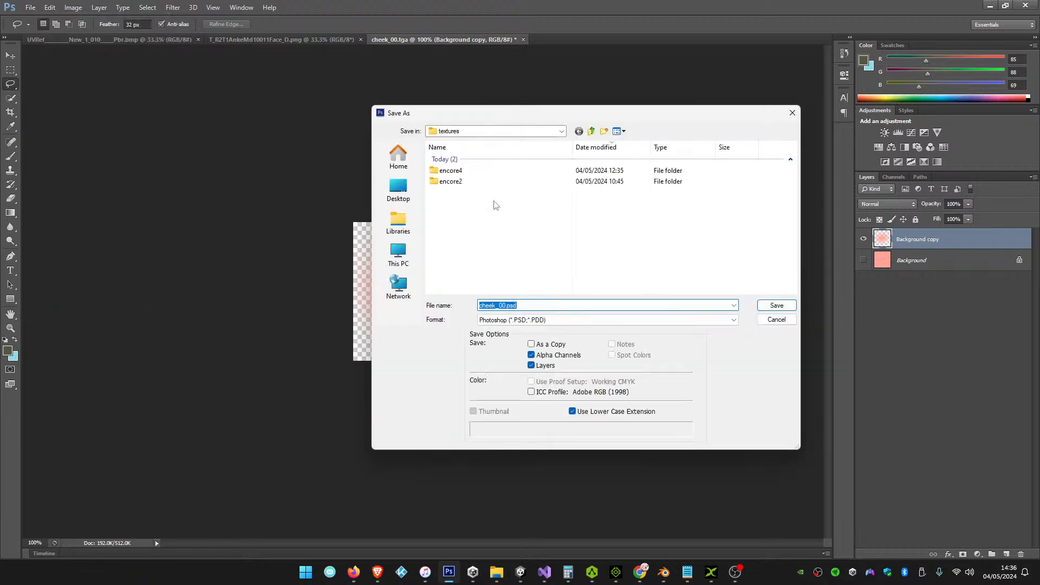
left_click(500, 323)
left_click(524, 450)
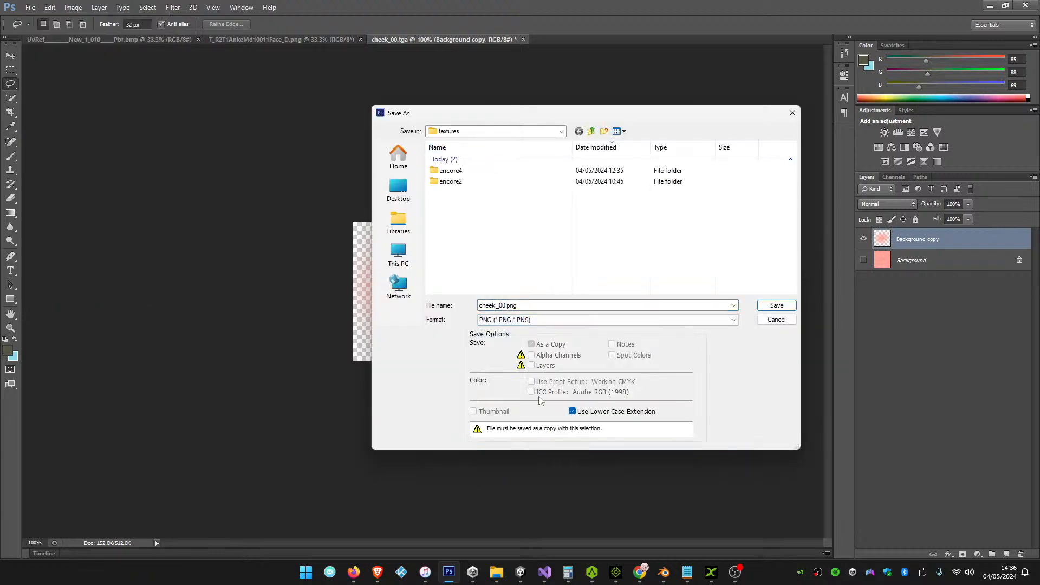
left_click(776, 305)
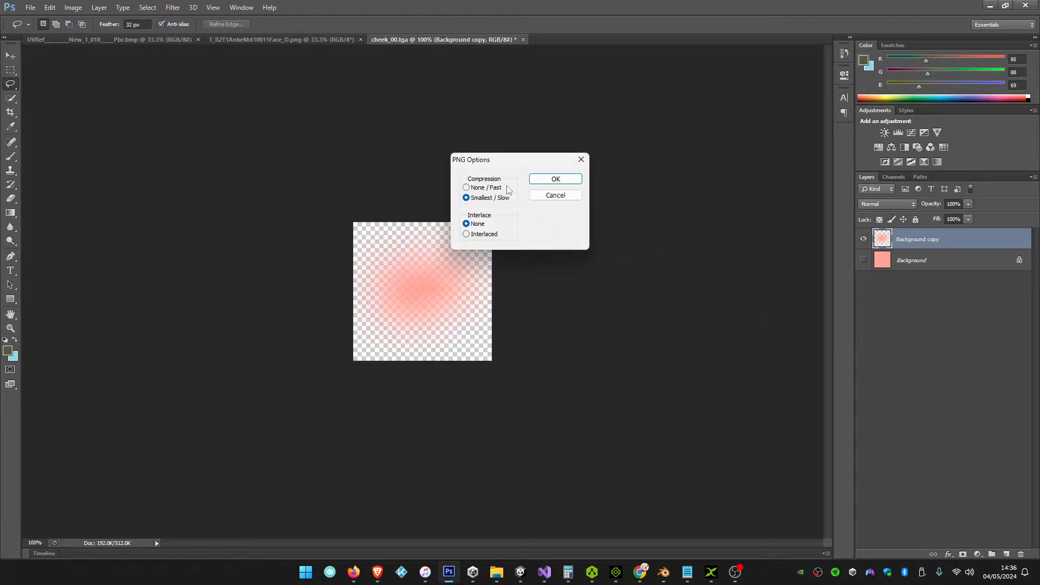
left_click(566, 184)
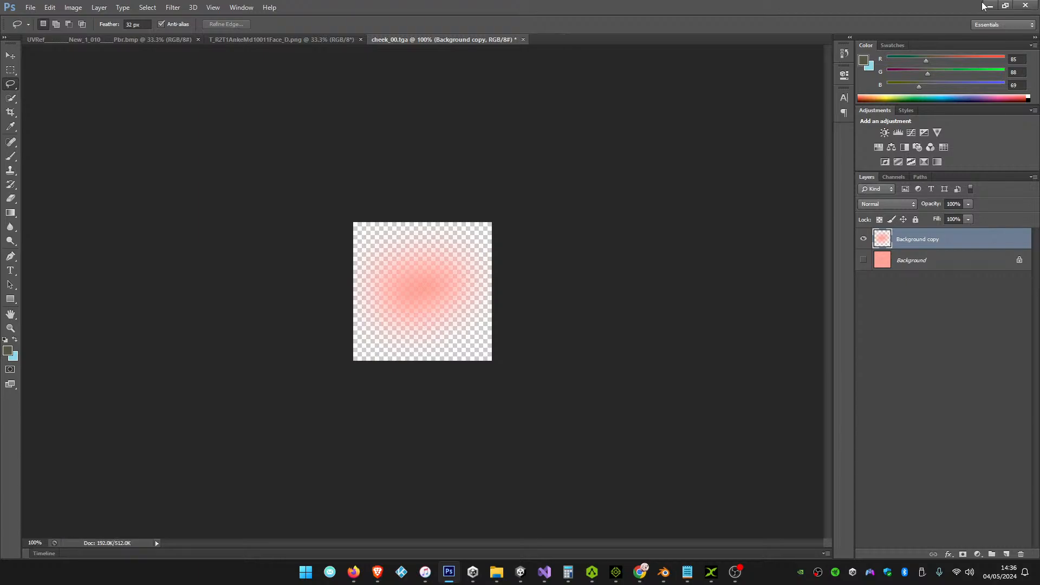
Switch to iClone, load cheek_00.png as the base color of Cheek_Pbr, and inspect the character's face
key("alt+Tab")
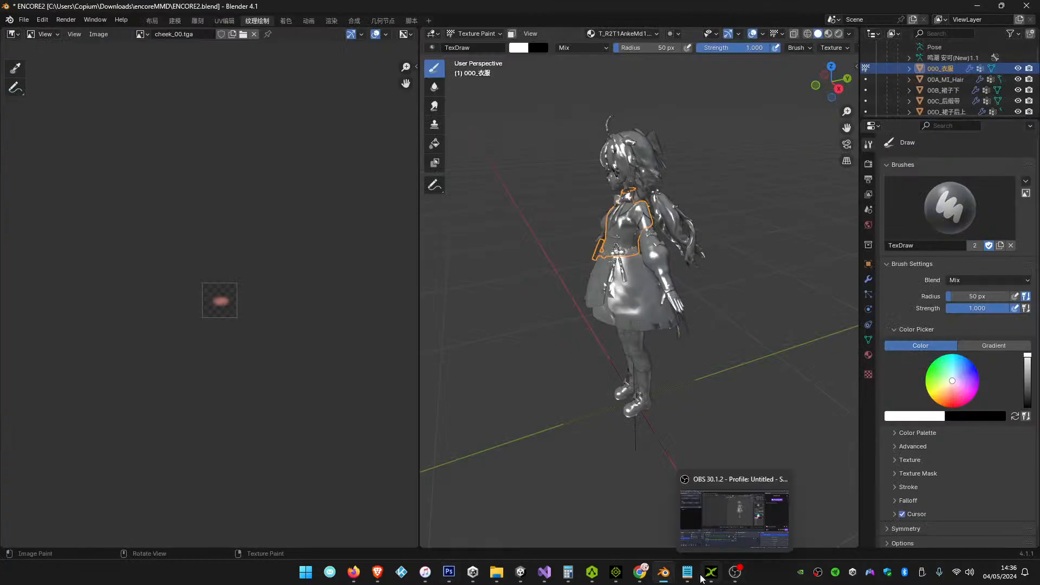
left_click(621, 575)
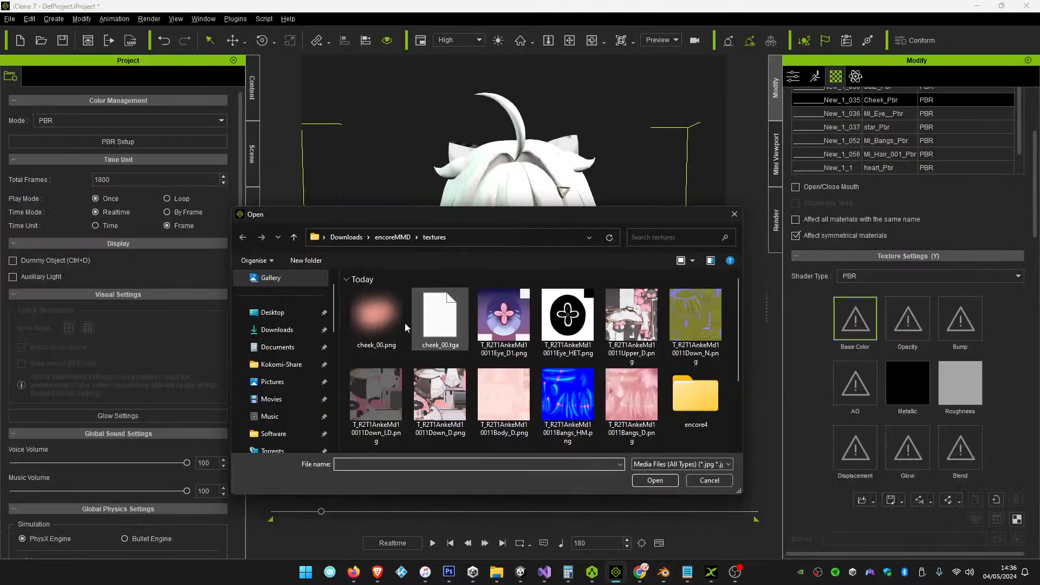
left_click(373, 316)
double_click(378, 316)
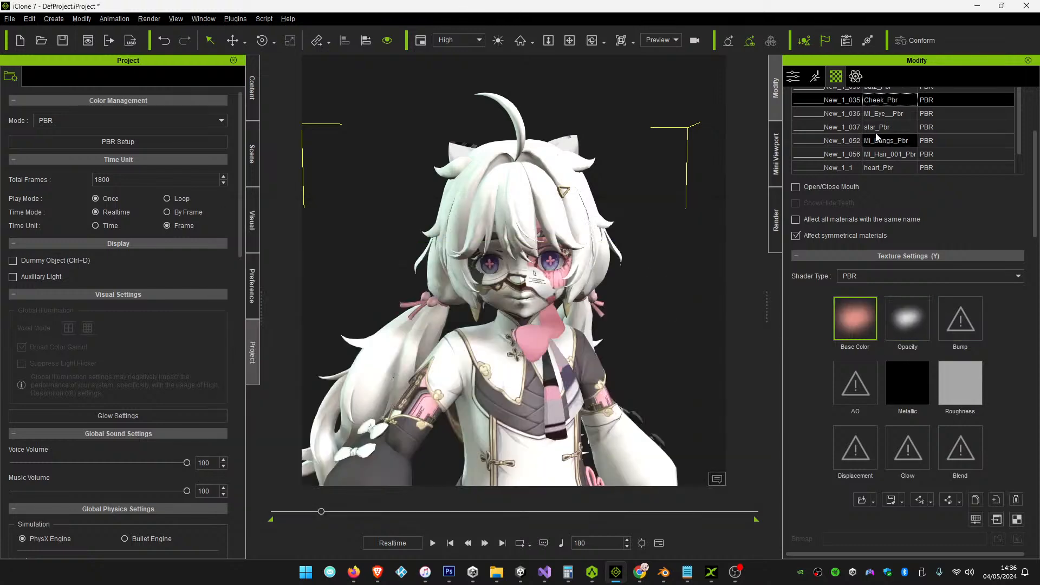
scroll(632, 248, "up", 5)
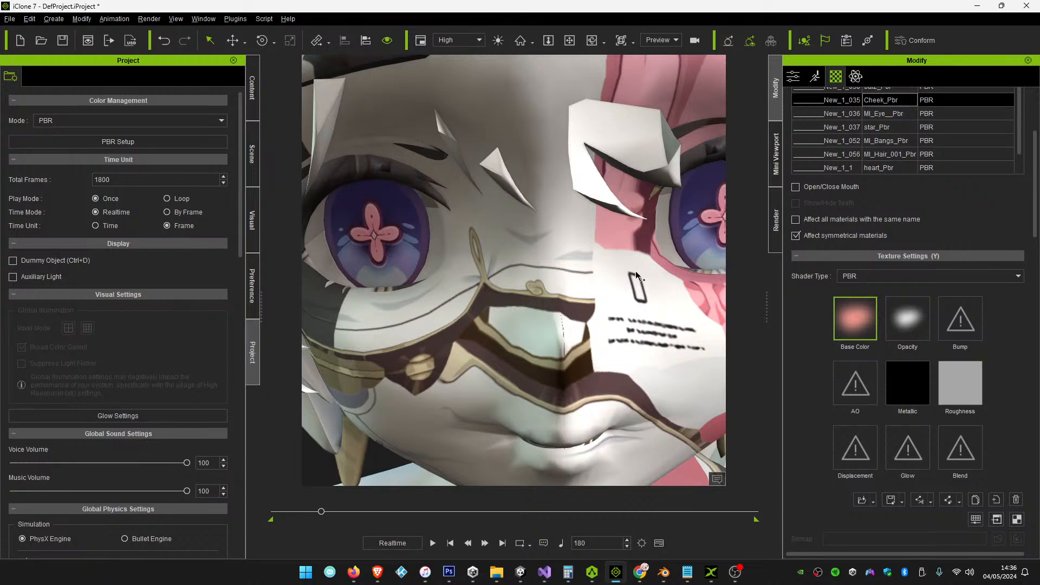
scroll(637, 276, "down", 5)
scroll(926, 133, "up", 1)
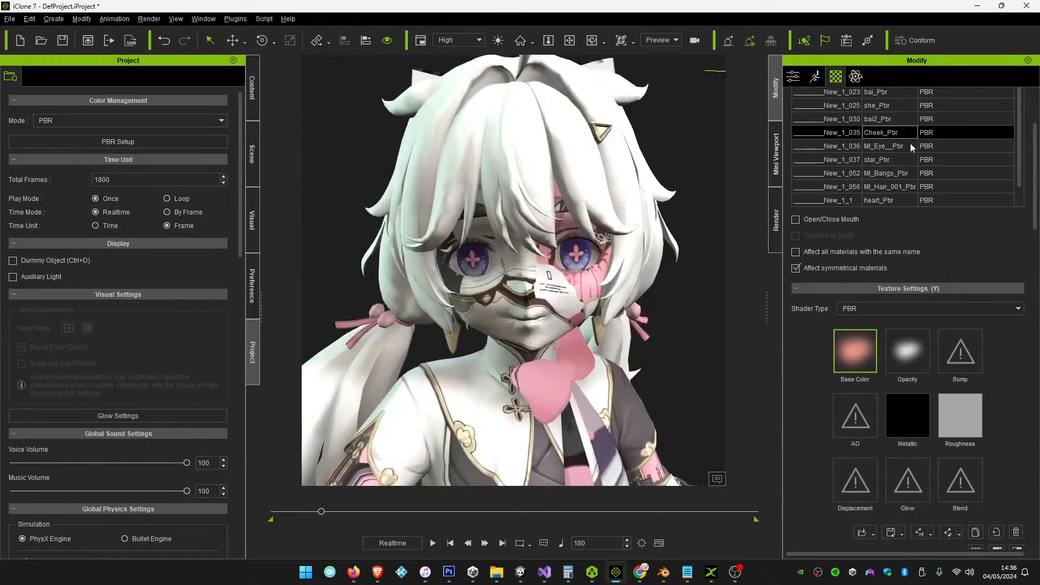
Test MI_Eye__Pbr with T_R2T1AnkeMd10011Bangs_HM.png as base color, check the character for it, and clear the texture again
left_click(877, 146)
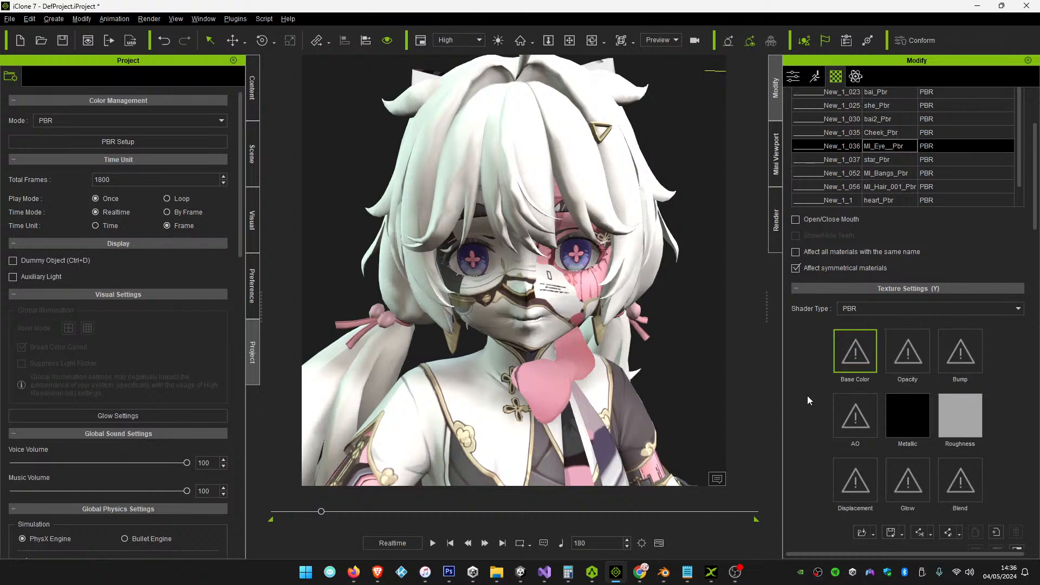
scroll(866, 244, "down", 2)
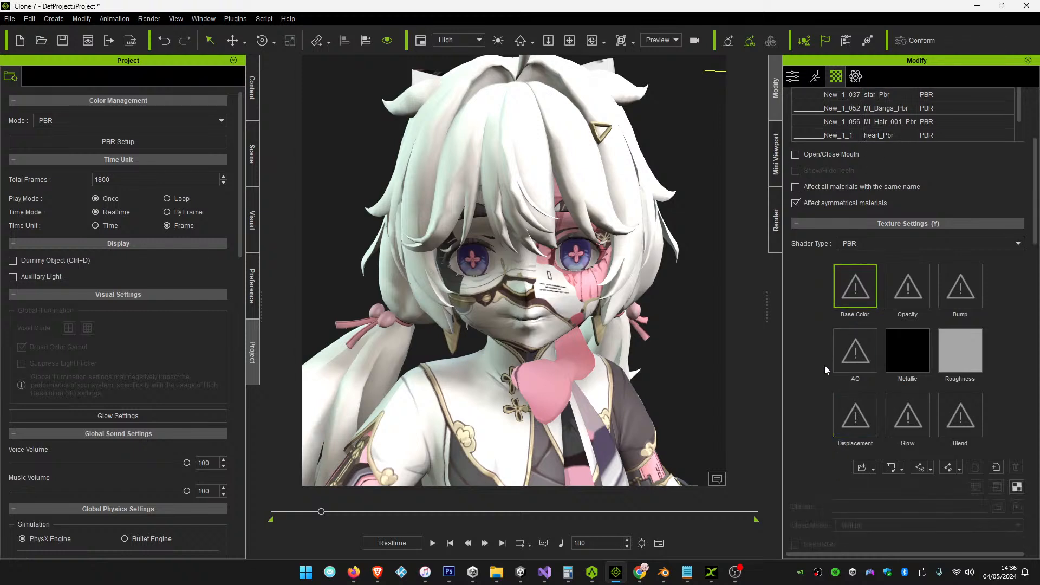
scroll(831, 346, "up", 2)
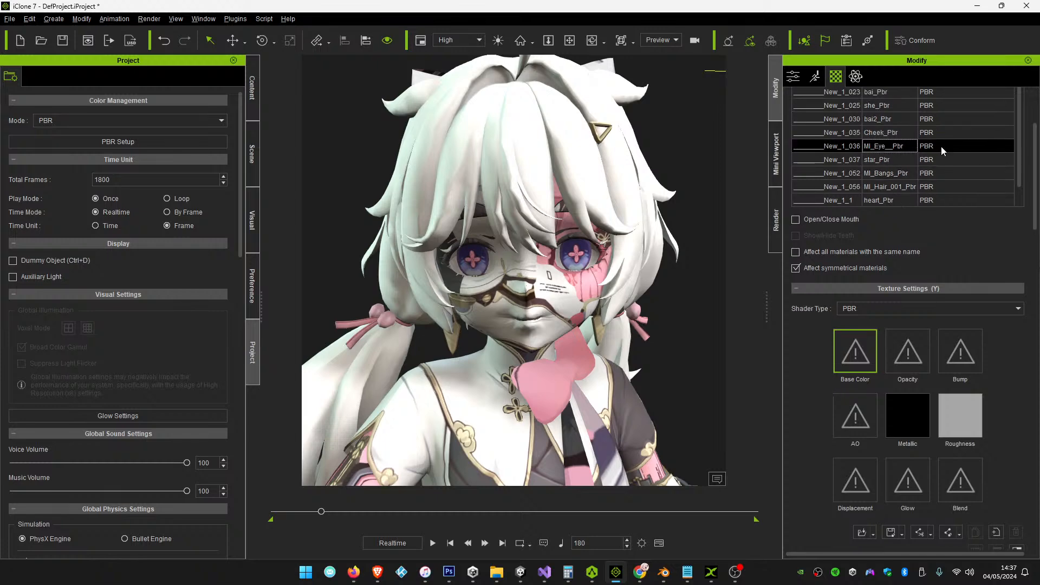
scroll(823, 448, "down", 3)
left_click(867, 435)
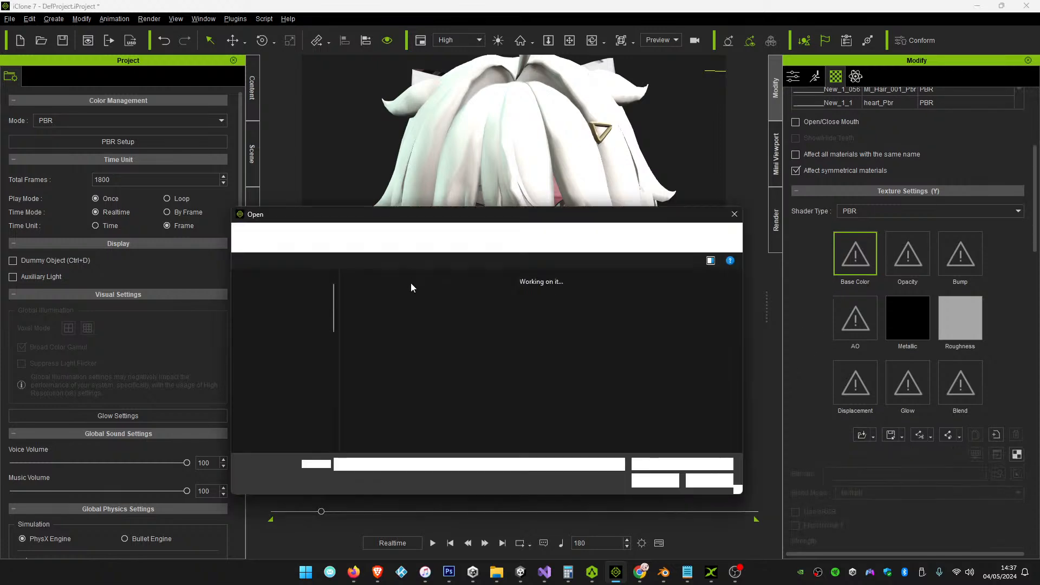
double_click(568, 398)
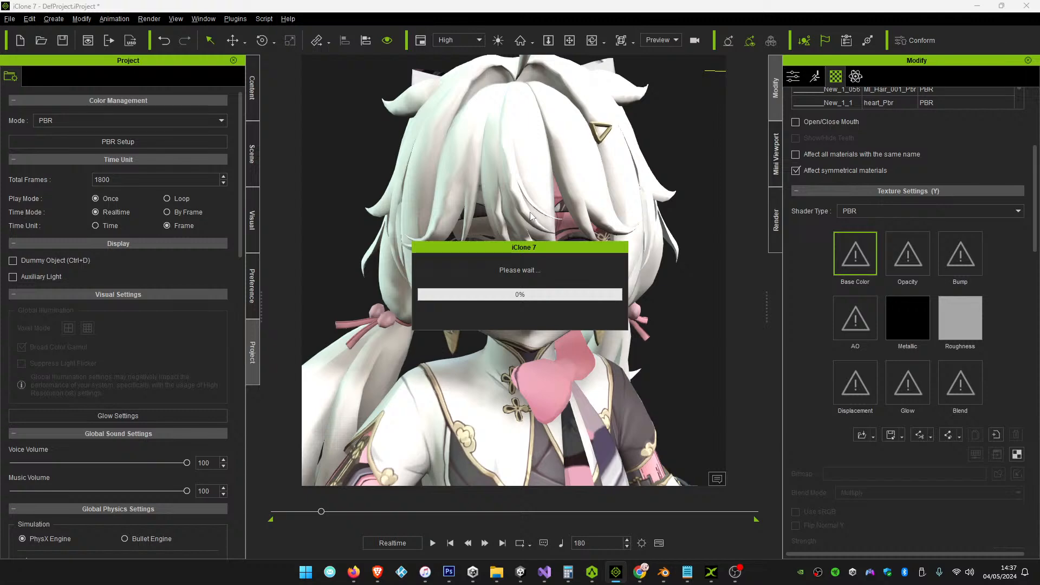
scroll(566, 324, "down", 10)
scroll(566, 324, "up", 10)
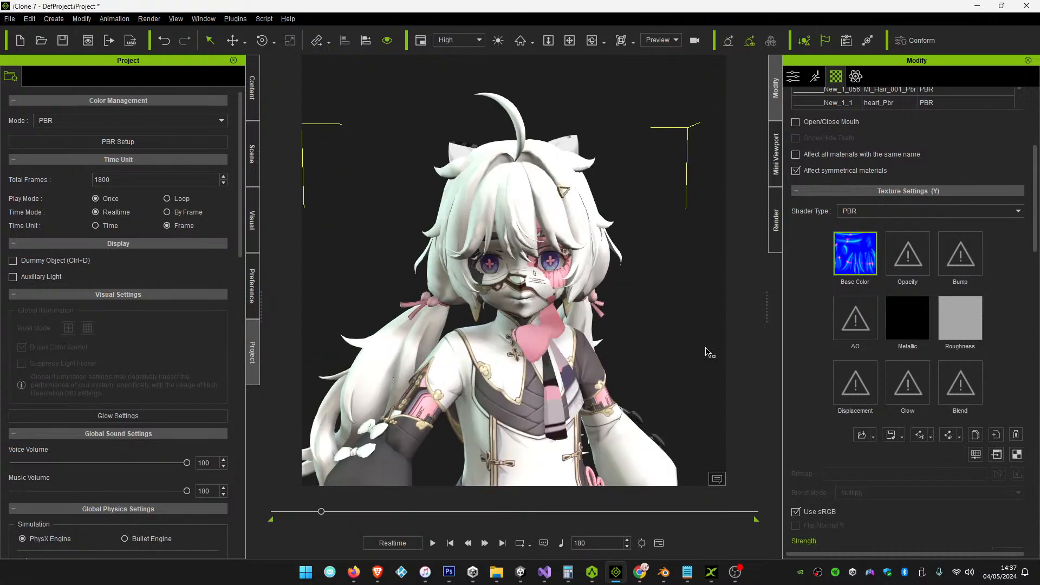
left_click(1015, 435)
scroll(898, 145, "up", 2)
scroll(899, 145, "up", 2)
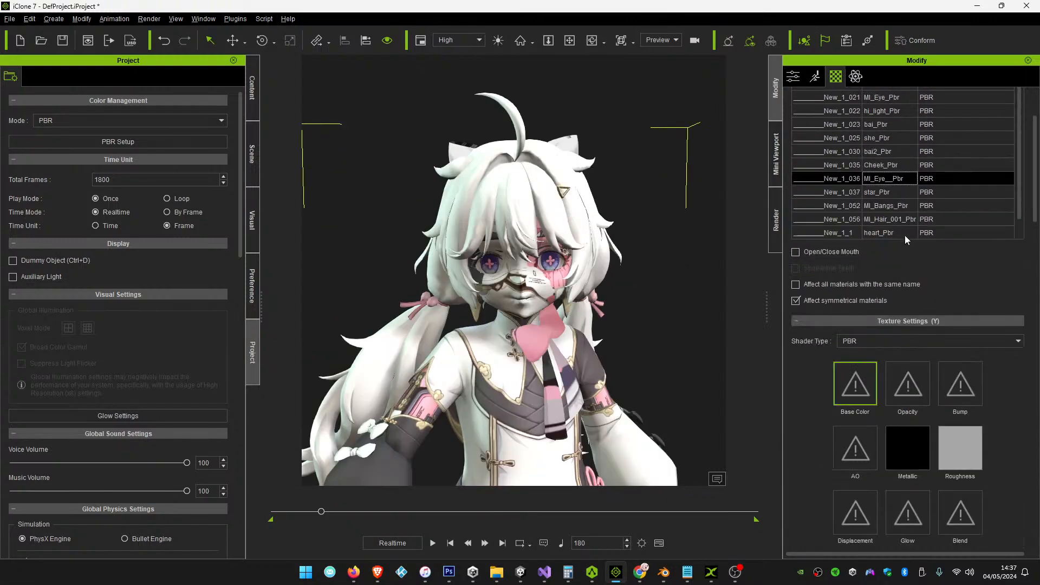
Load T_R2T1AnkeMd10011Bangs_D.png as the base color of MI_Bangs_Pbr and check the bangs on the character
left_click(877, 192)
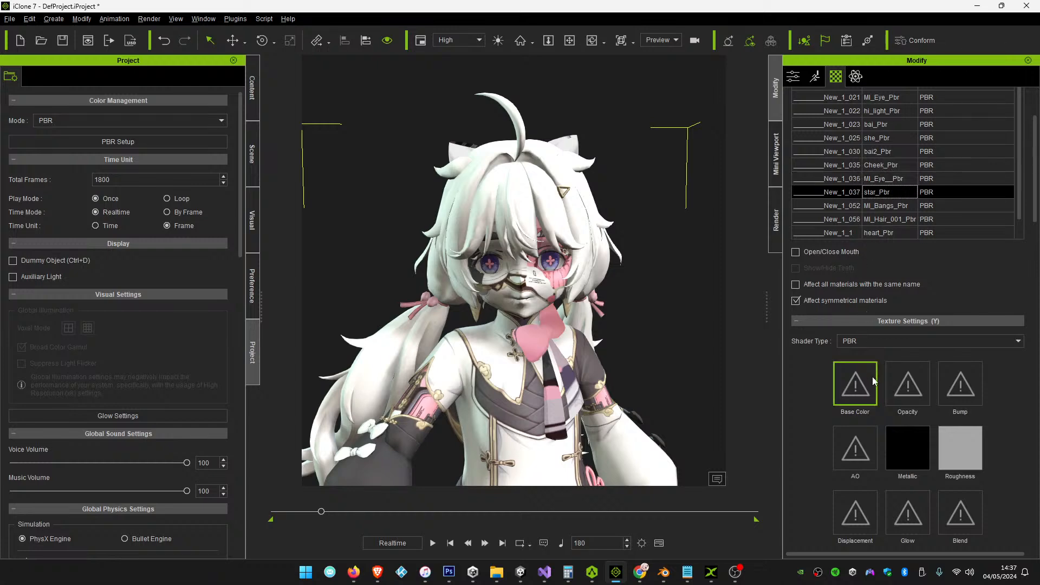
scroll(656, 360, "down", 10)
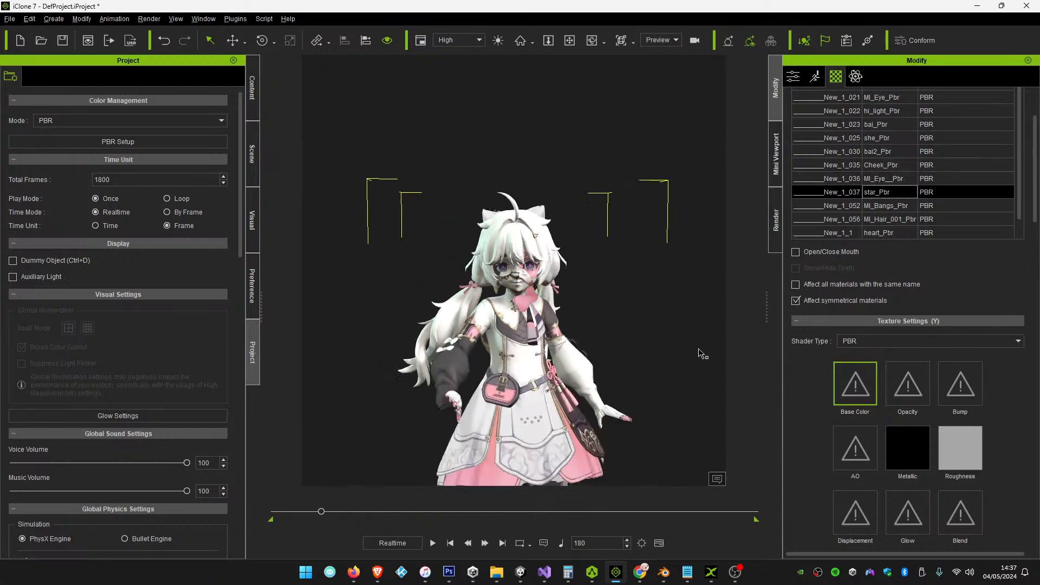
left_click(891, 206)
scroll(809, 379, "down", 3)
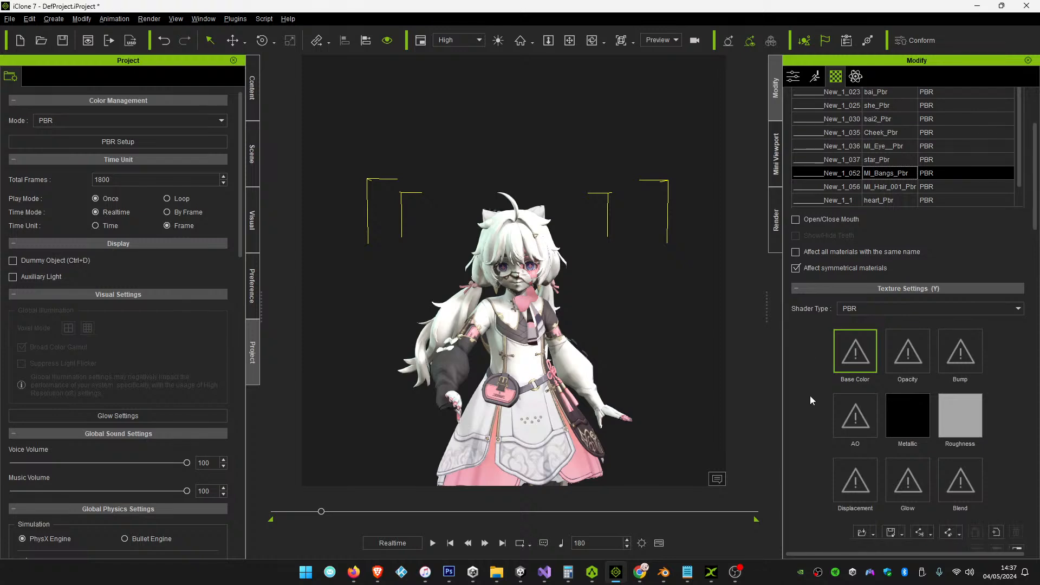
left_click(861, 467)
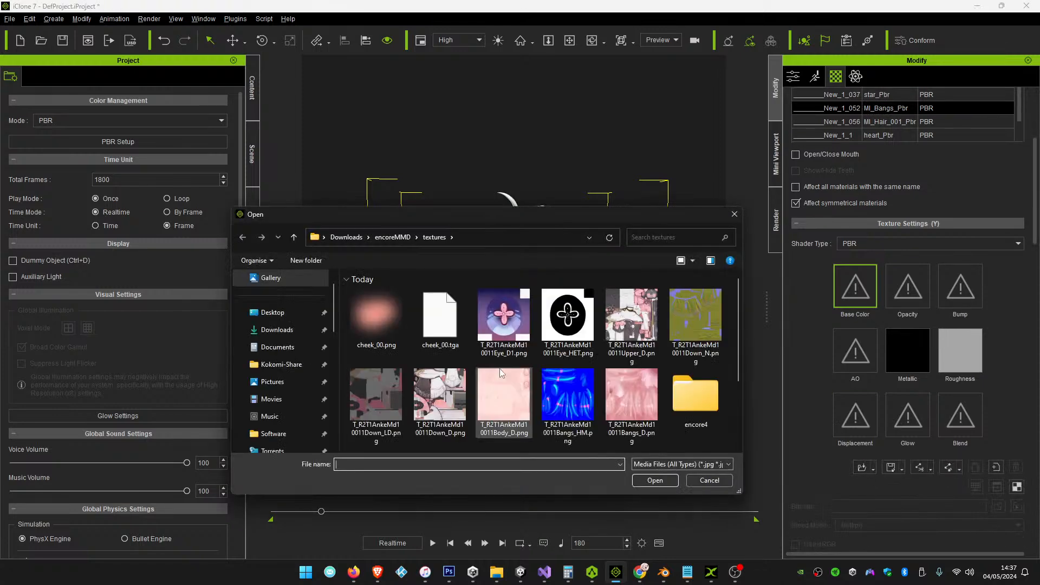
double_click(632, 395)
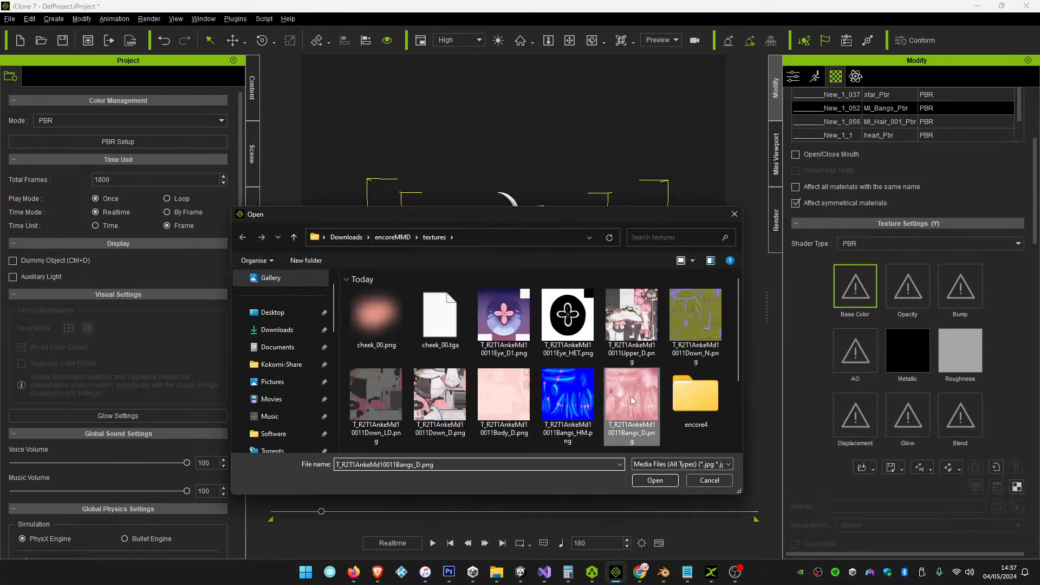
scroll(537, 156, "up", 6)
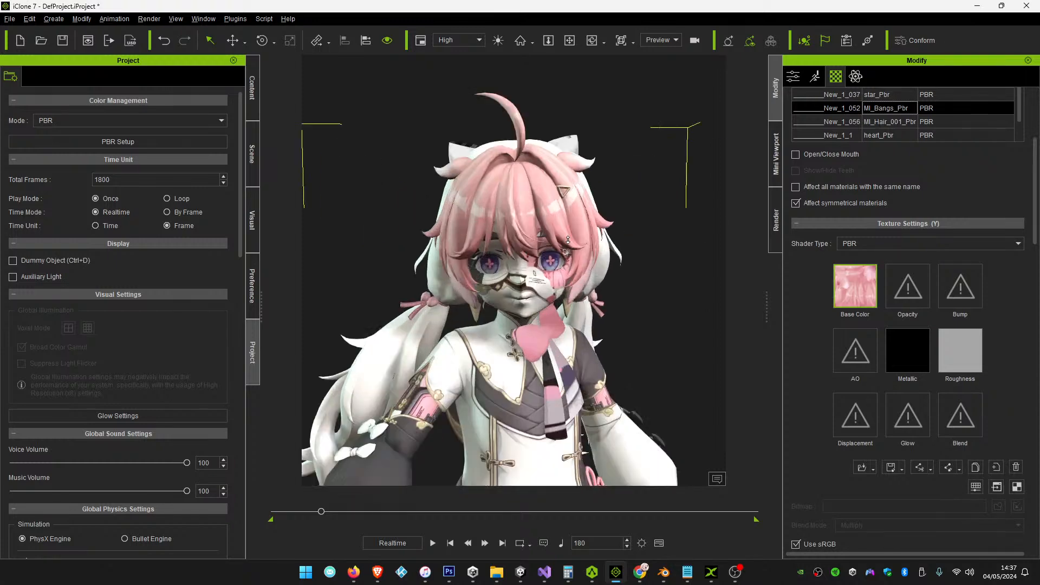
scroll(657, 252, "down", 5)
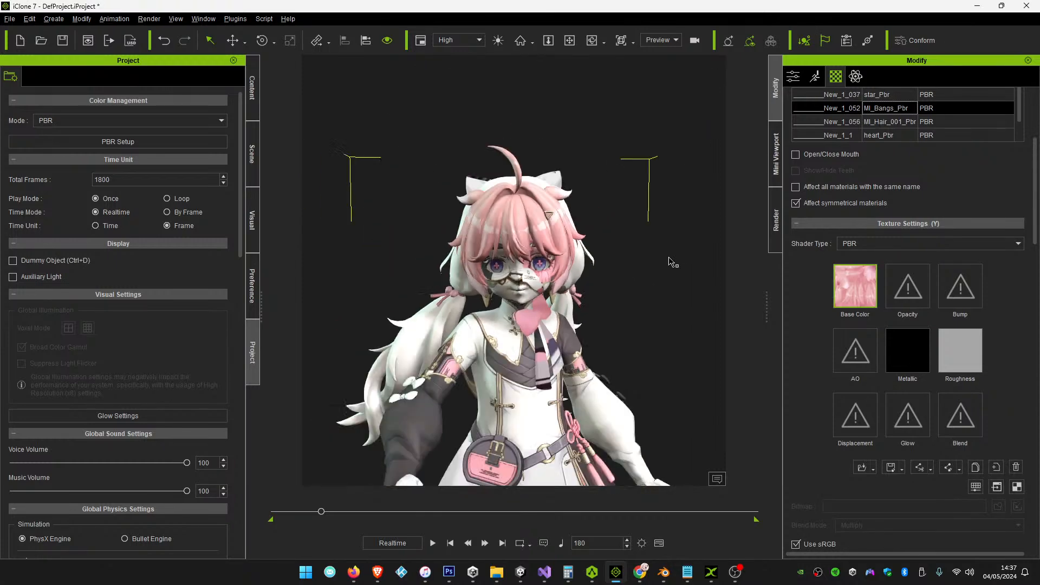
Try T_R2T1AnkeMd10011Bangs_D.png as the base color of MI_Hair_001_Pbr and inspect the hair
left_click(796, 124)
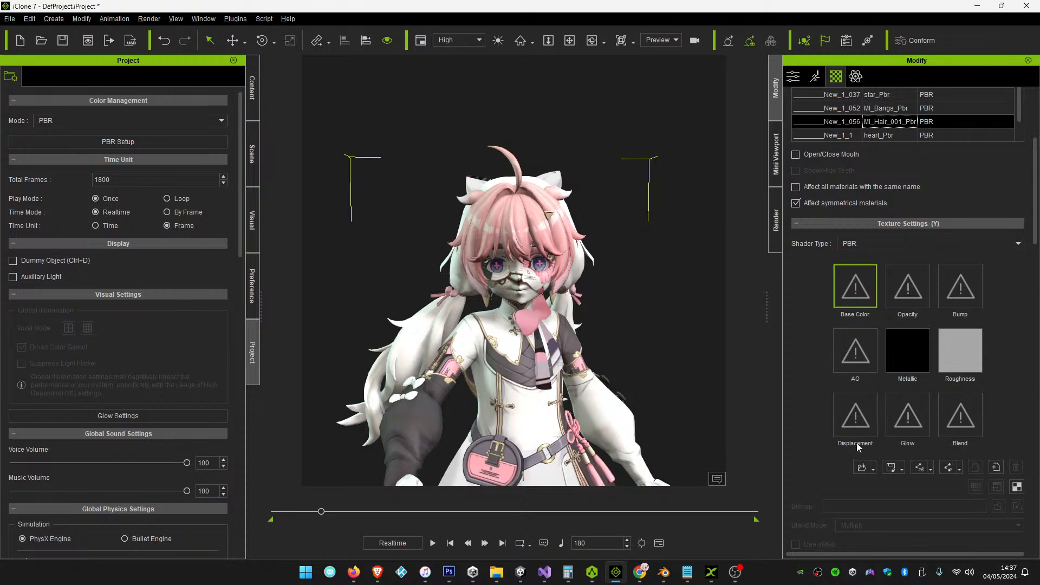
left_click(861, 467)
double_click(632, 403)
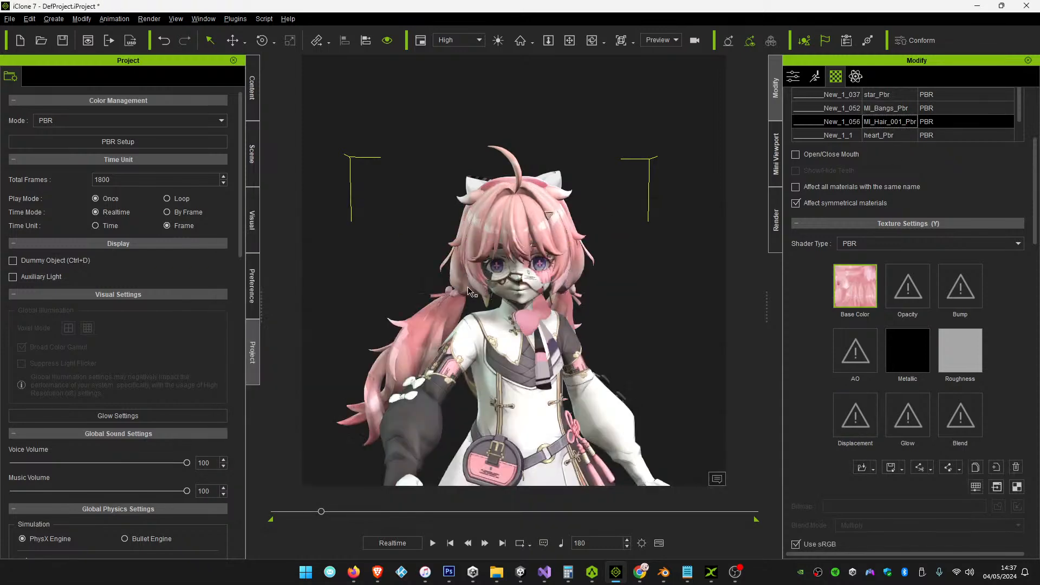
scroll(405, 361, "up", 3)
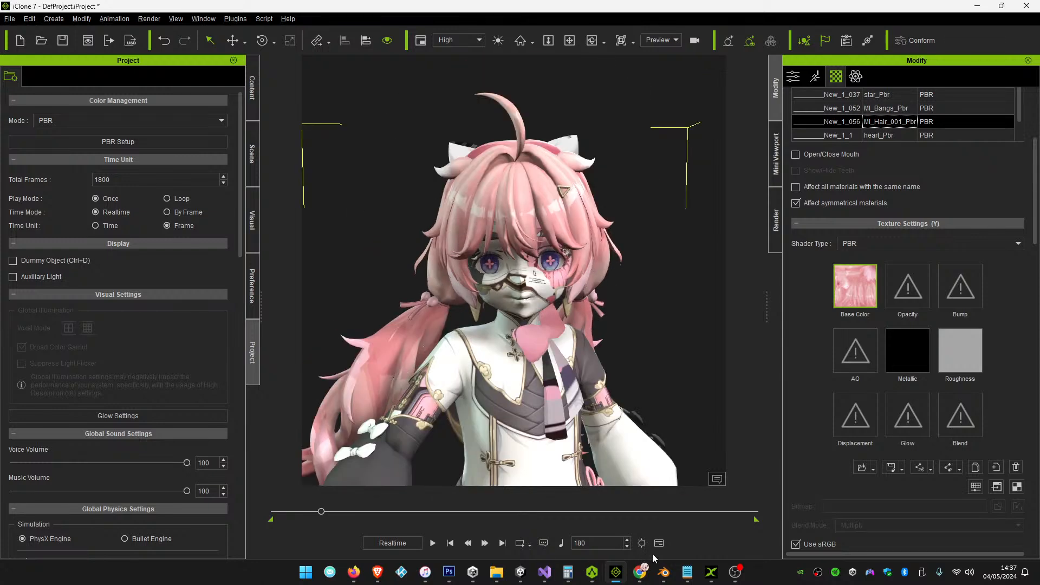
Switch to Blender, show T_R2T1AnkeMd10011Hair_D.png in the image editor, and unpack it to the textures folder
mouse_move(663, 571)
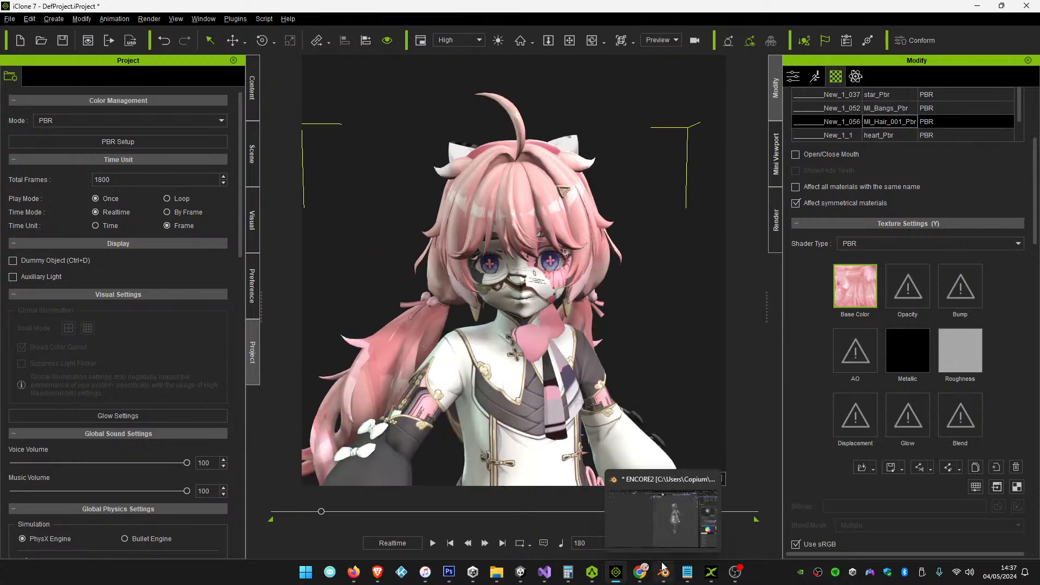
left_click(696, 528)
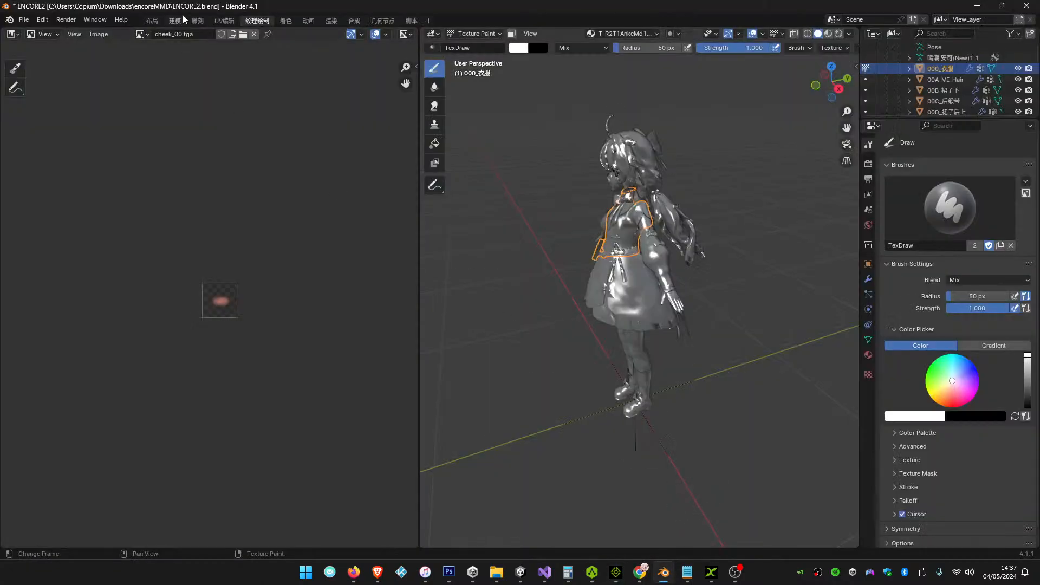
left_click(143, 34)
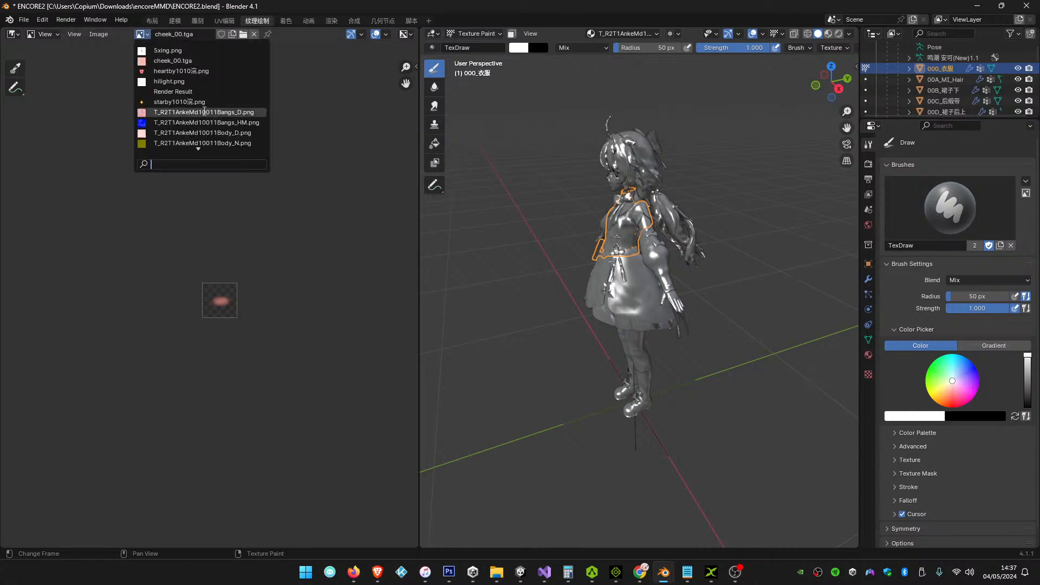
scroll(212, 115, "down", 8)
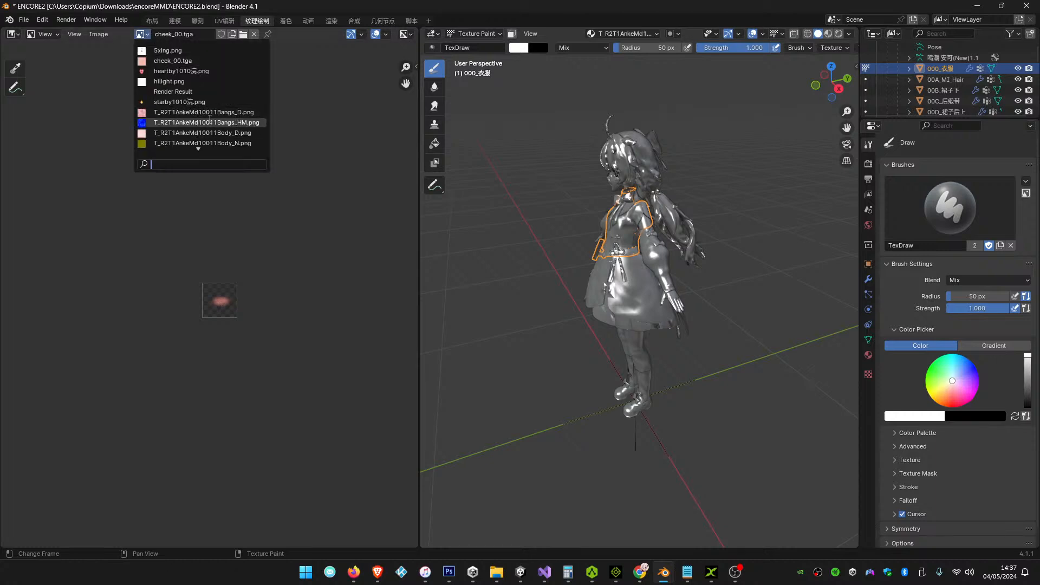
scroll(210, 119, "down", 5)
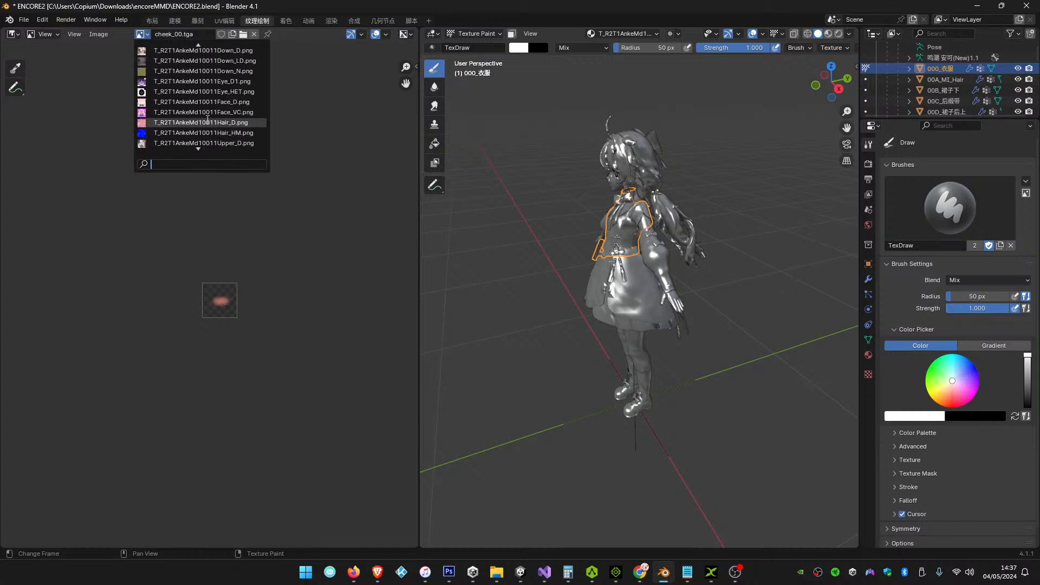
left_click(207, 122)
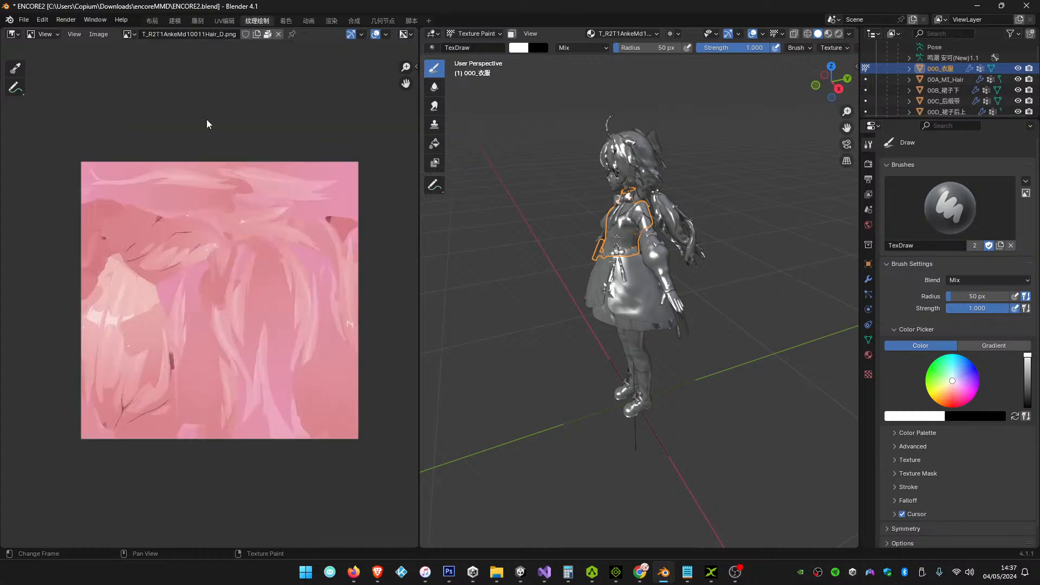
left_click(268, 33)
left_click(261, 41)
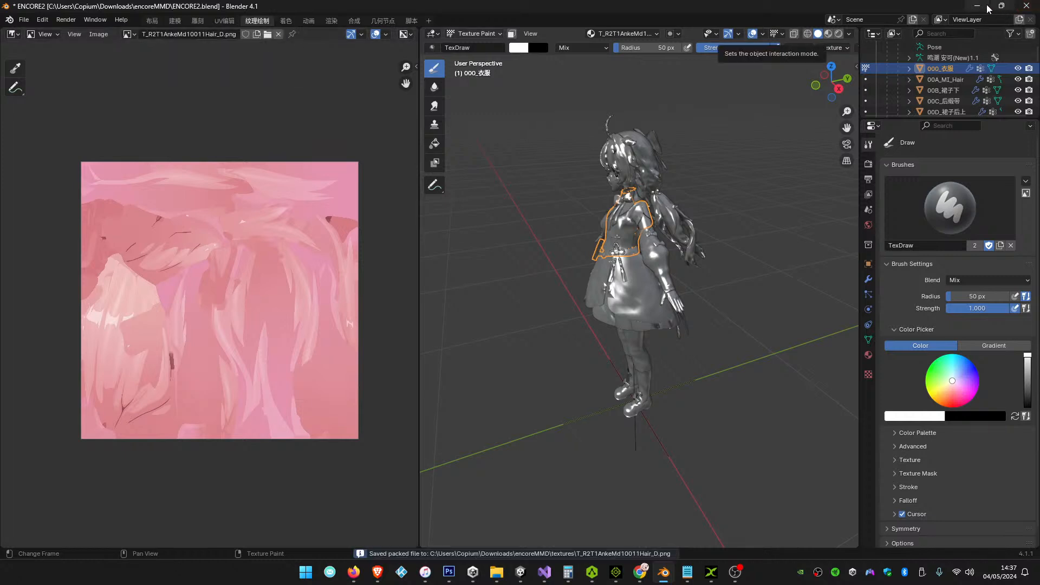
Return to iClone and load T_R2T1AnkeMd10011Hair_D.png as the base color of MI_Hair_001_Pbr
left_click(977, 5)
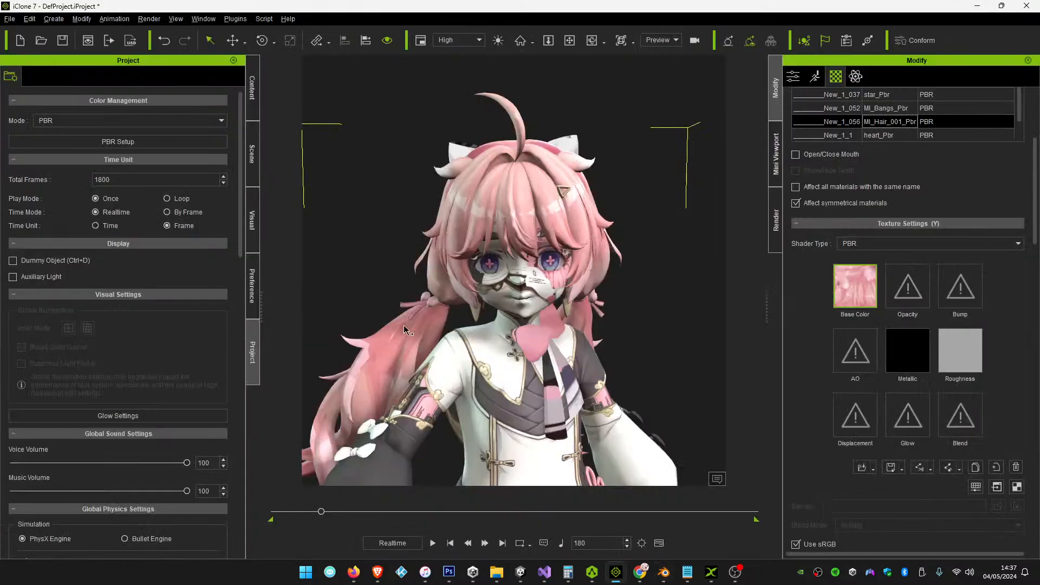
left_click(861, 467)
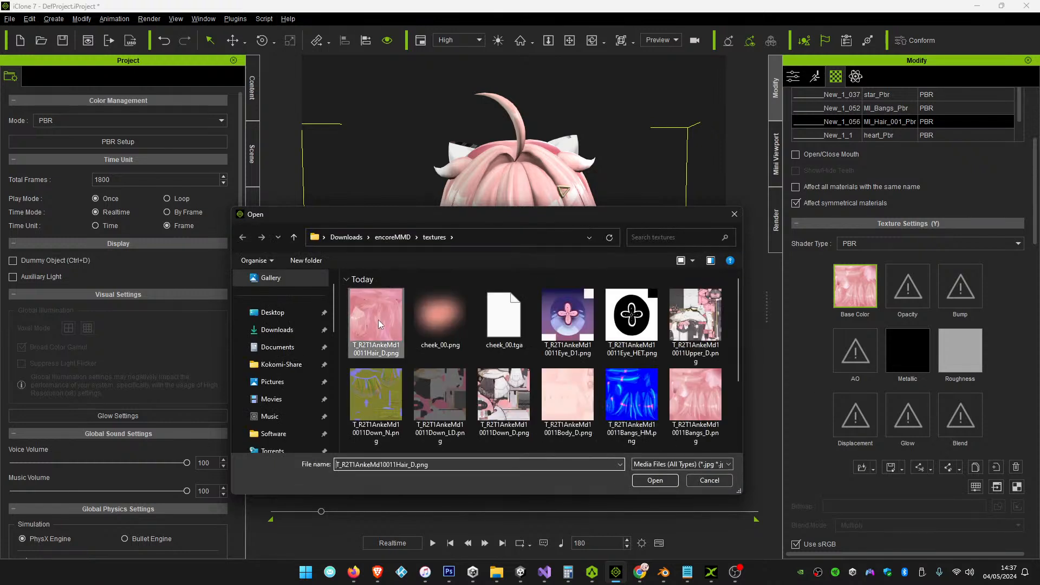
double_click(380, 325)
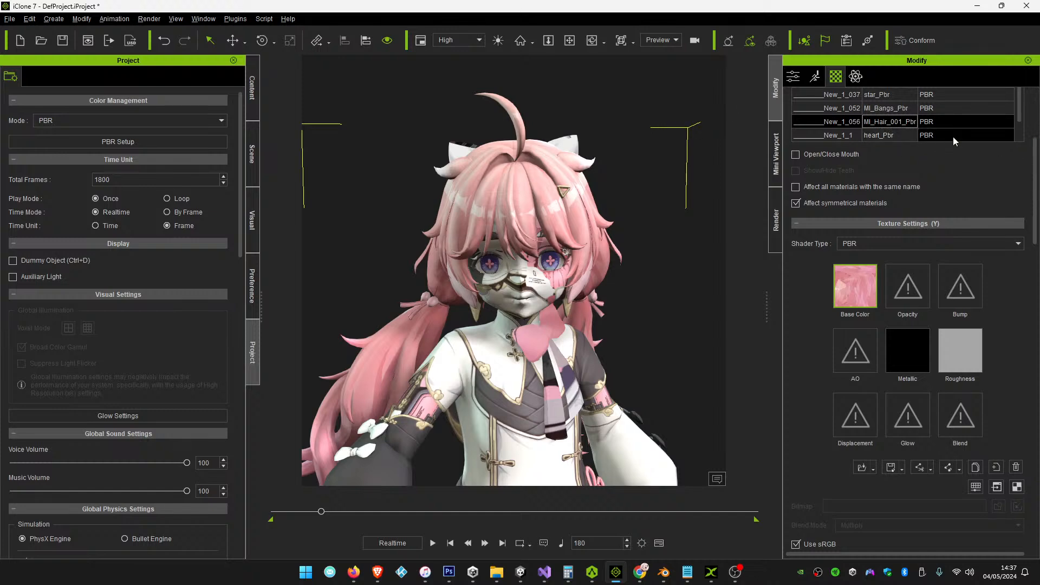
scroll(982, 144, "up", 3)
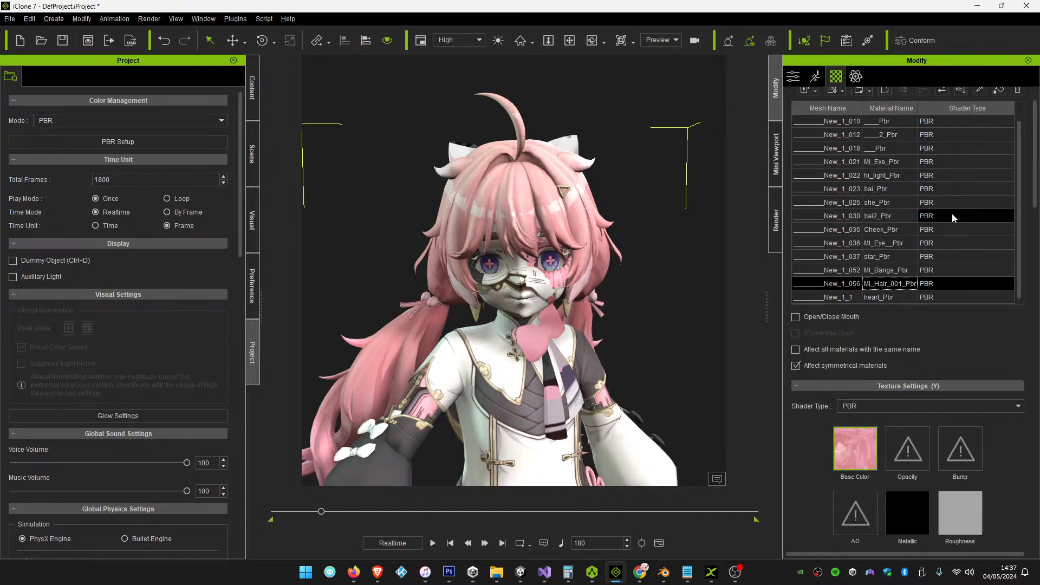
scroll(928, 248, "down", 3)
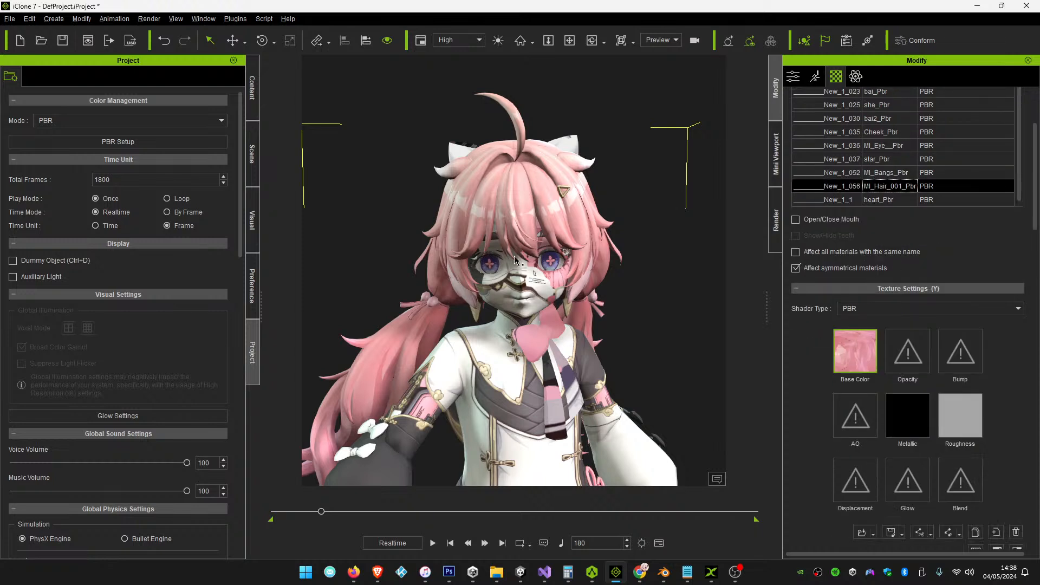
Test heart_Pbr with T_R2T1AnkeMd10011Bangs_HM.png as base color, check the character for it, and clear the texture again
scroll(854, 163, "down", 2)
left_click(890, 135)
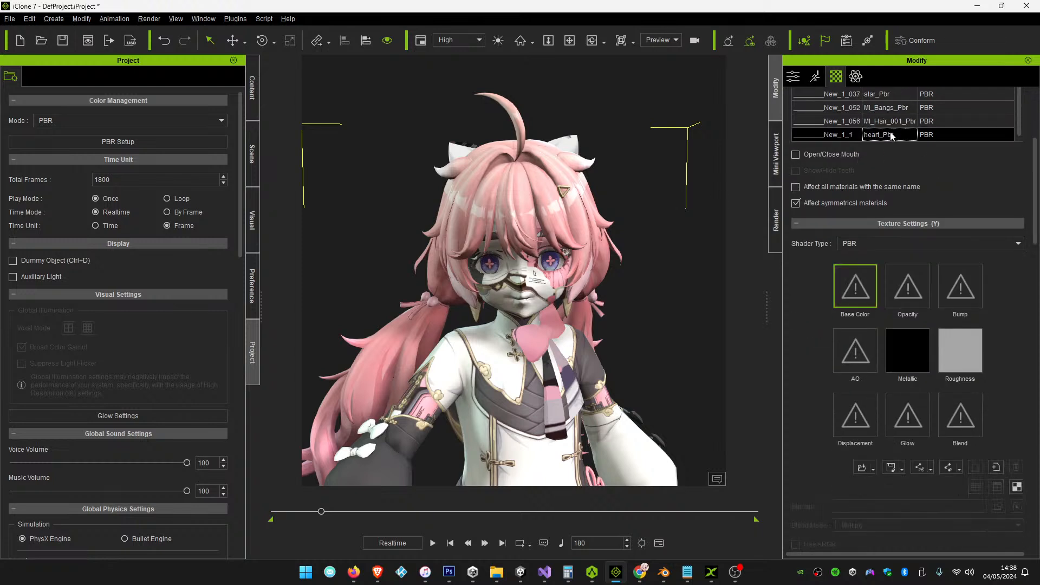
left_click(864, 466)
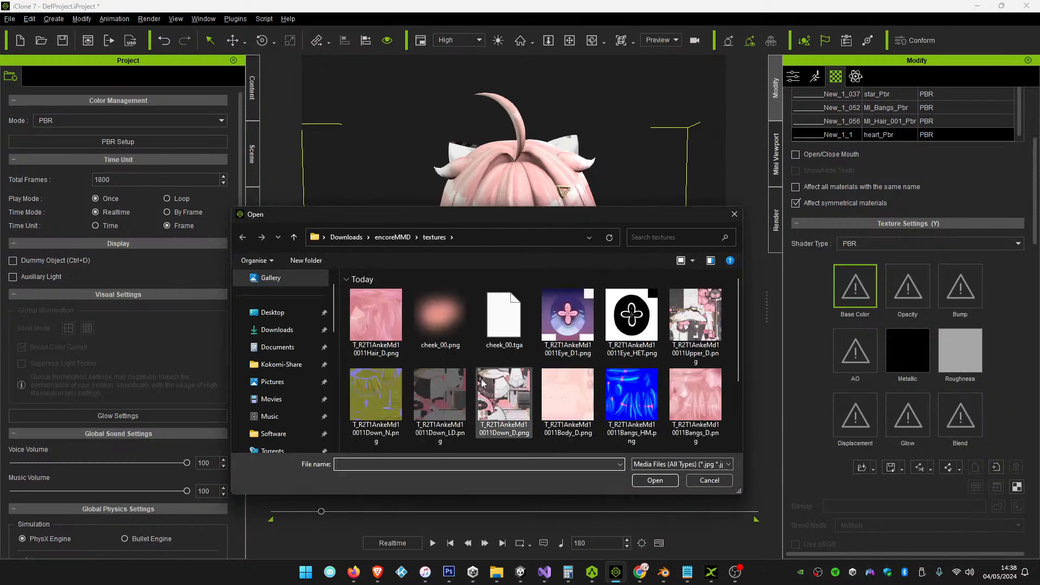
double_click(625, 385)
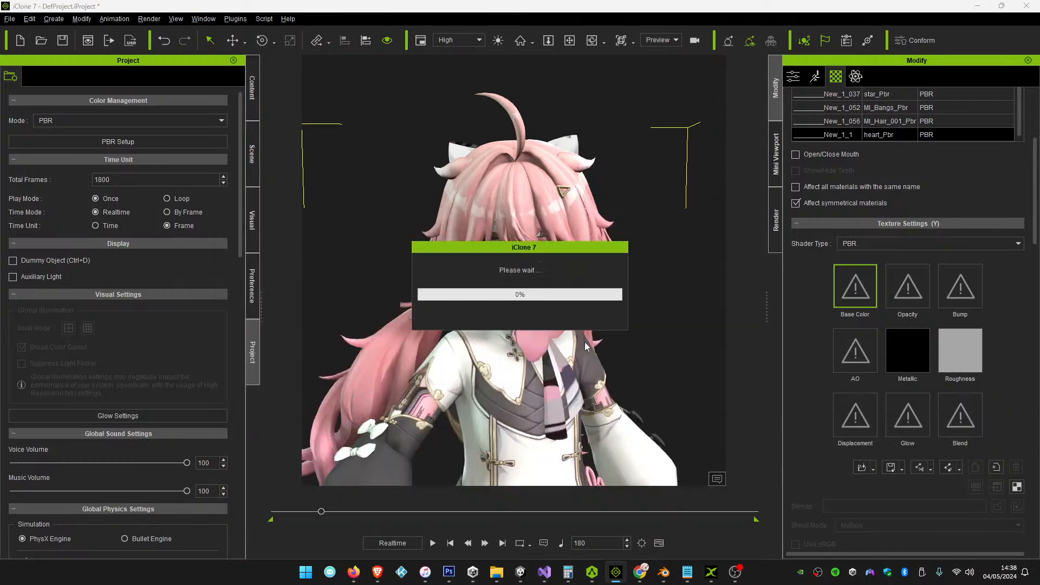
scroll(574, 368, "down", 3)
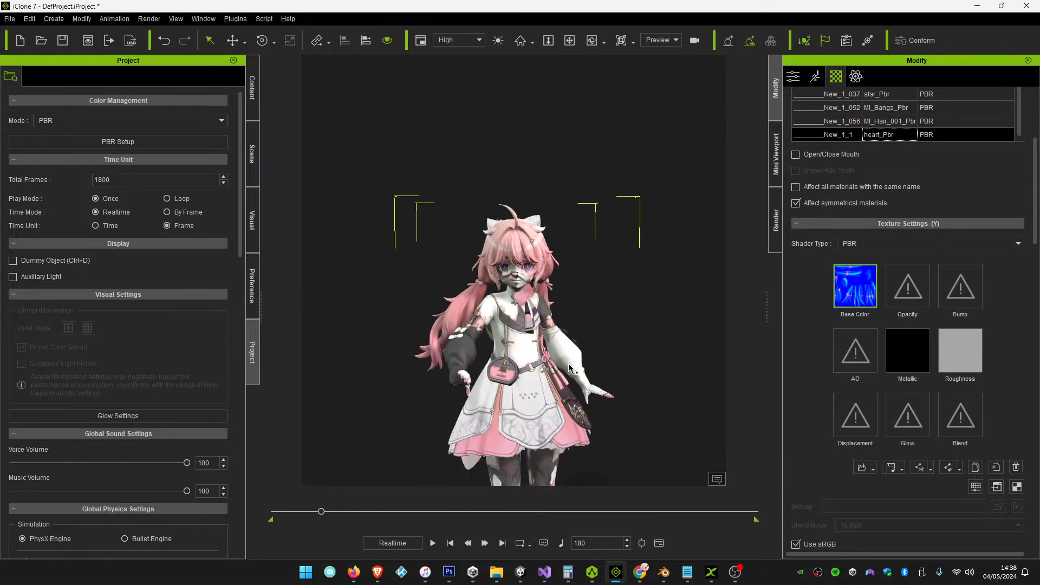
scroll(568, 368, "up", 3)
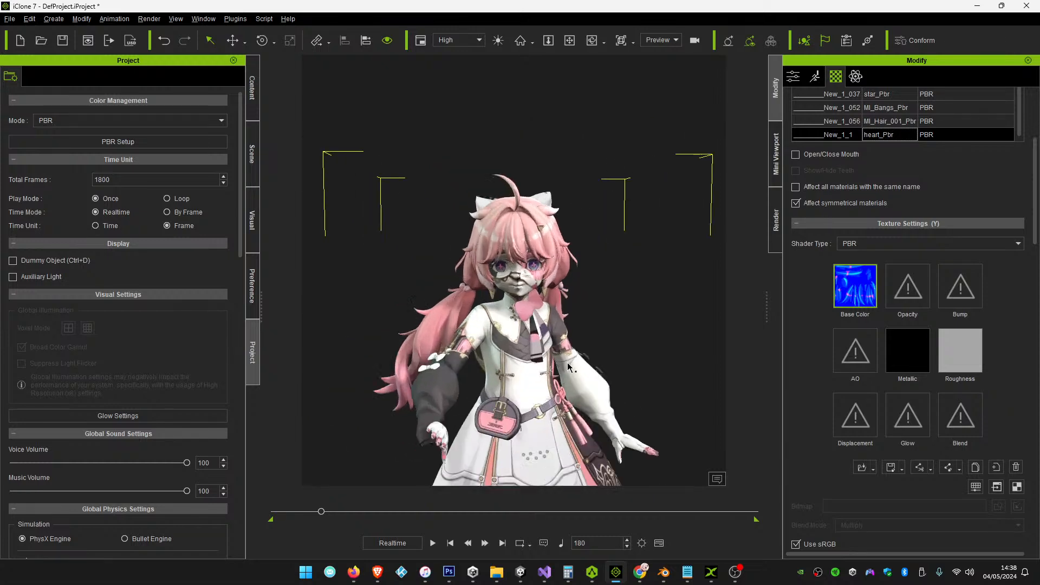
scroll(569, 367, "up", 3)
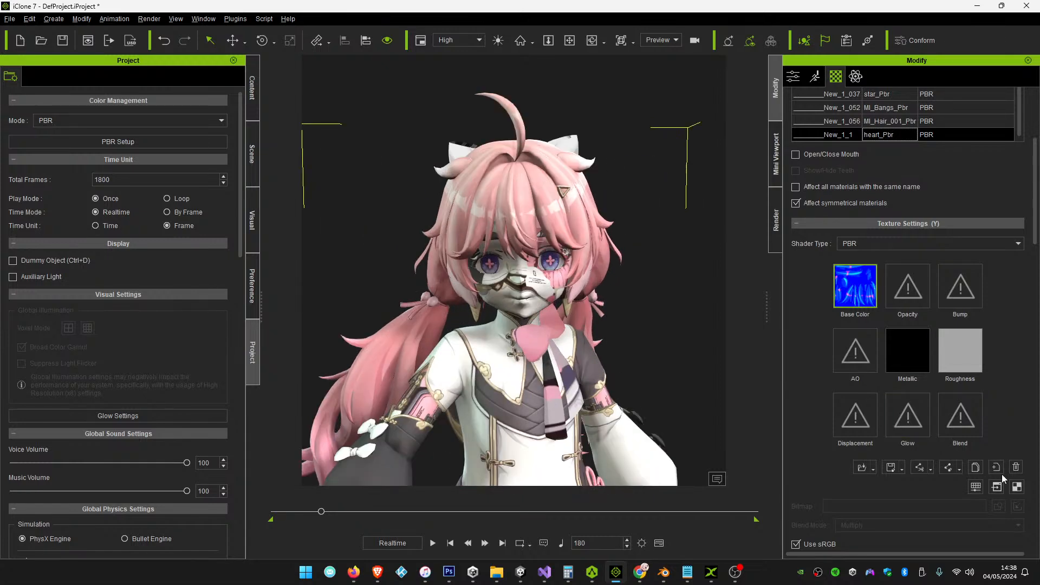
left_click(1015, 466)
Pick the face's material on the character and load T_R2T1AnkeMd10011Body_D.png as its base color
scroll(1003, 222, "up", 5)
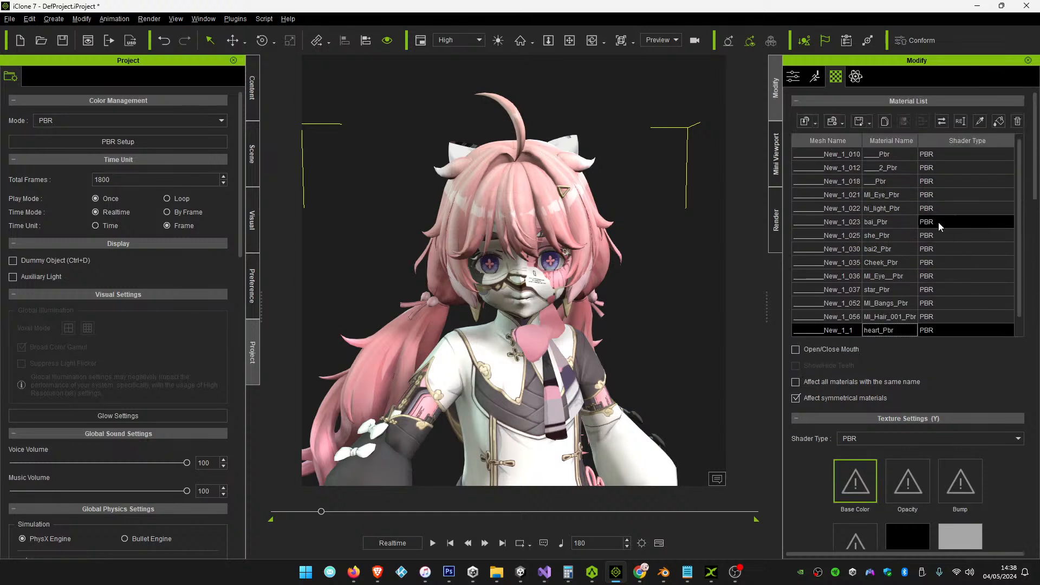
left_click(880, 156)
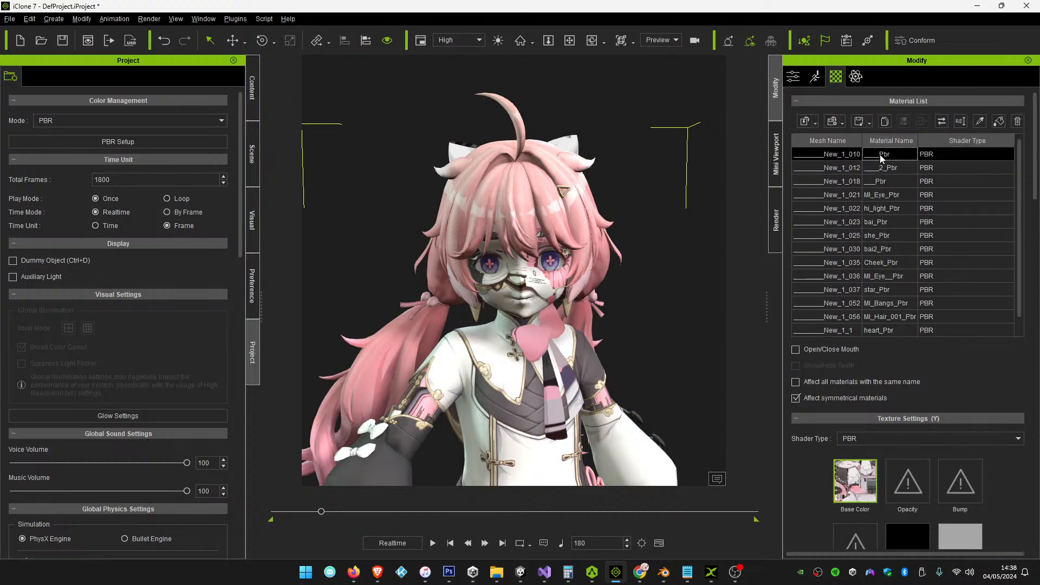
left_click(879, 170)
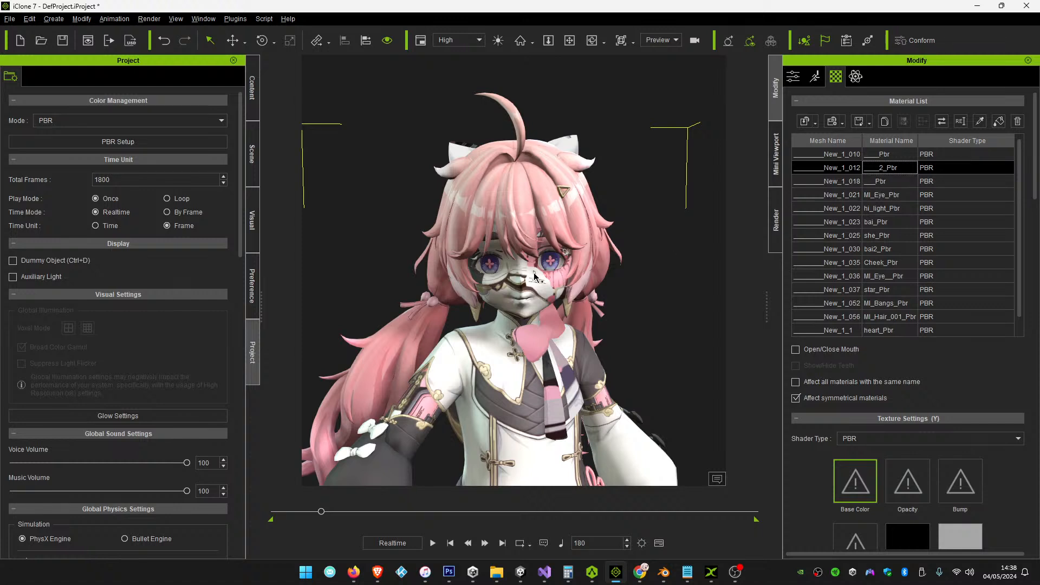
left_click(980, 123)
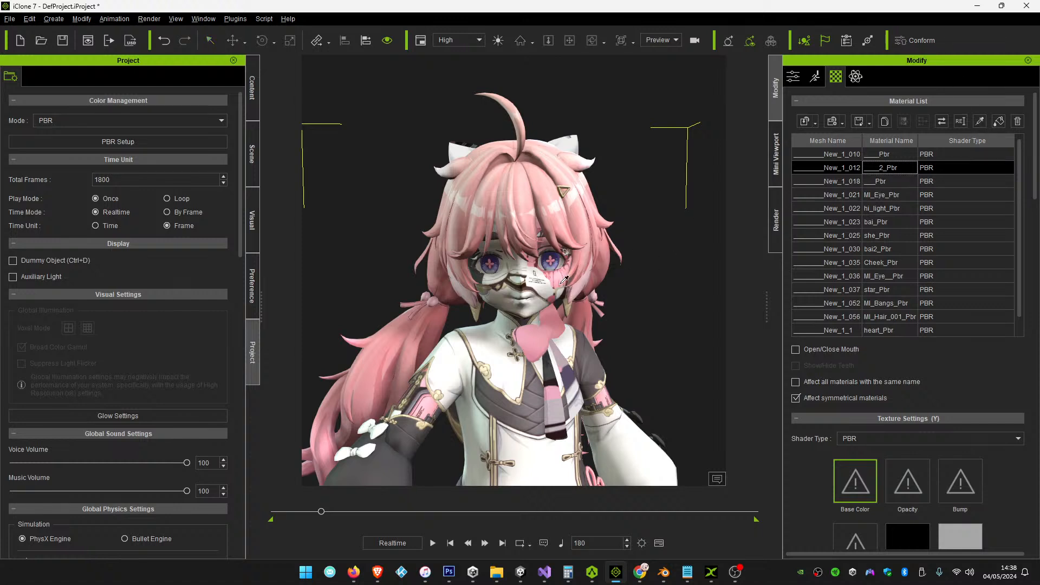
left_click(552, 280)
scroll(837, 483, "down", 1)
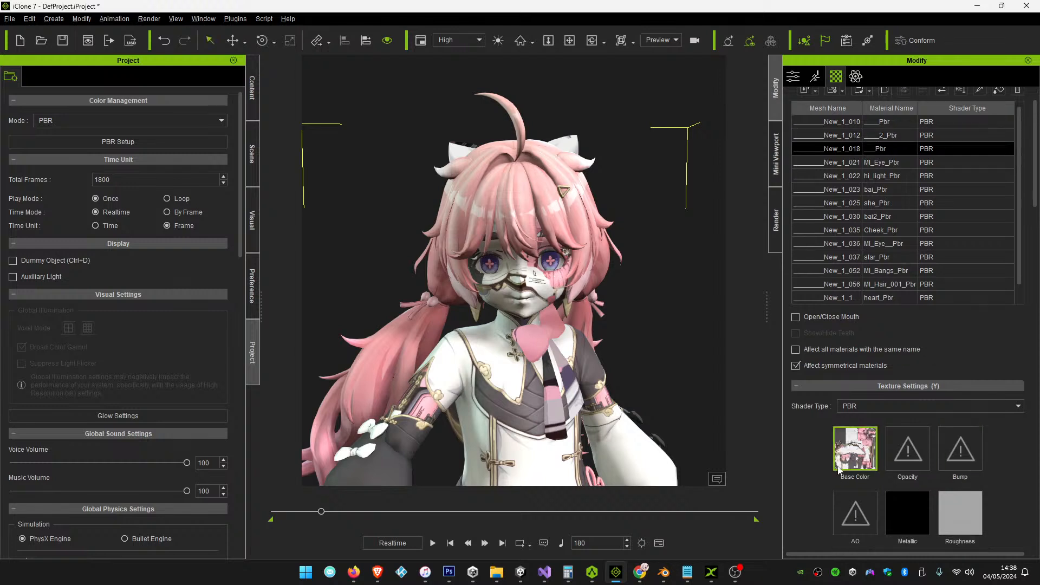
scroll(818, 421, "down", 4)
scroll(820, 424, "down", 1)
left_click(861, 467)
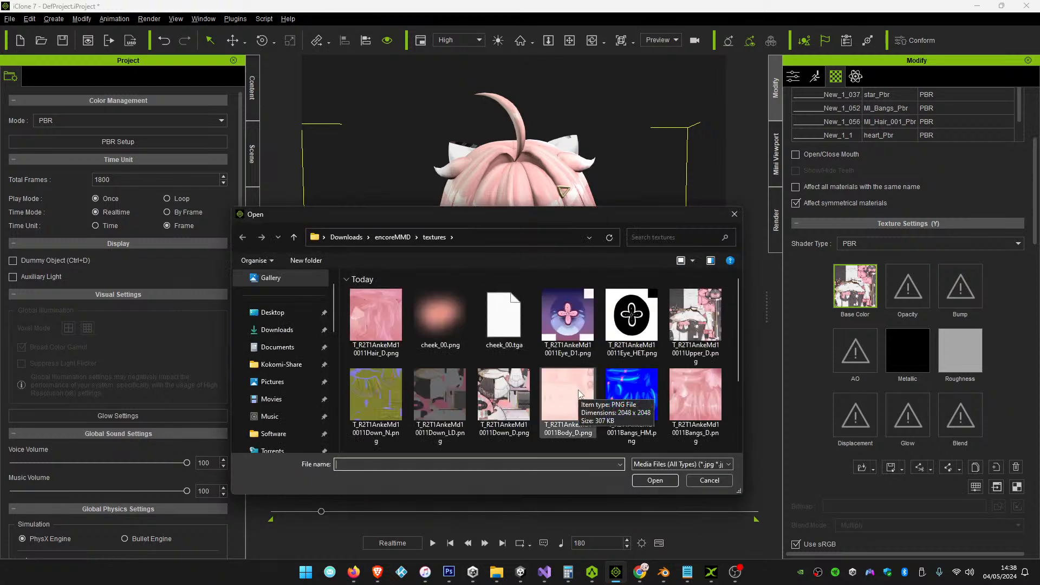
double_click(560, 388)
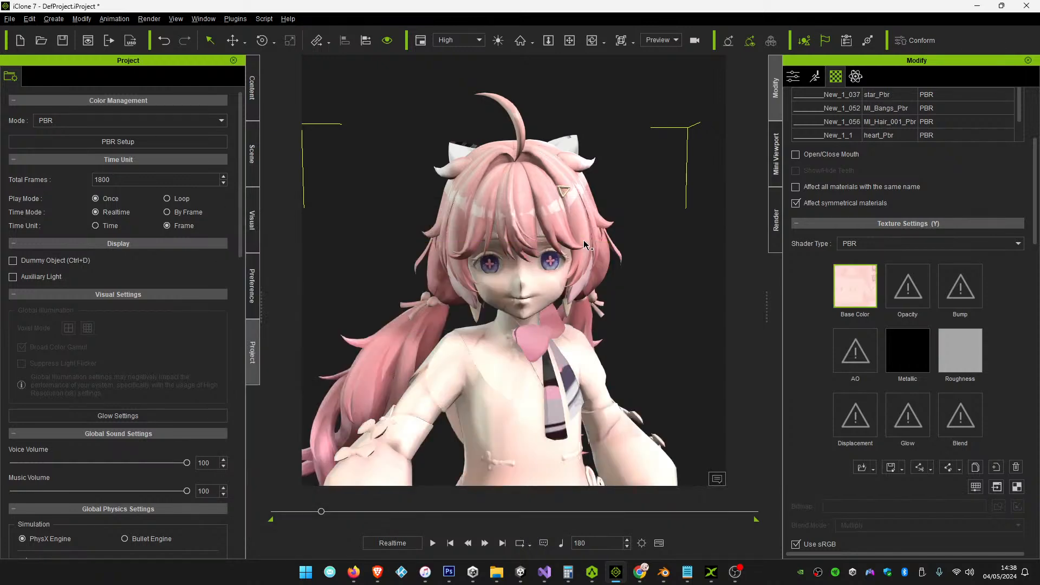
Load T_R2T1AnkeMd10011Upper_D.png as the base color of ___Pbr and inspect how it fits the face and outfit
scroll(593, 345, "down", 2)
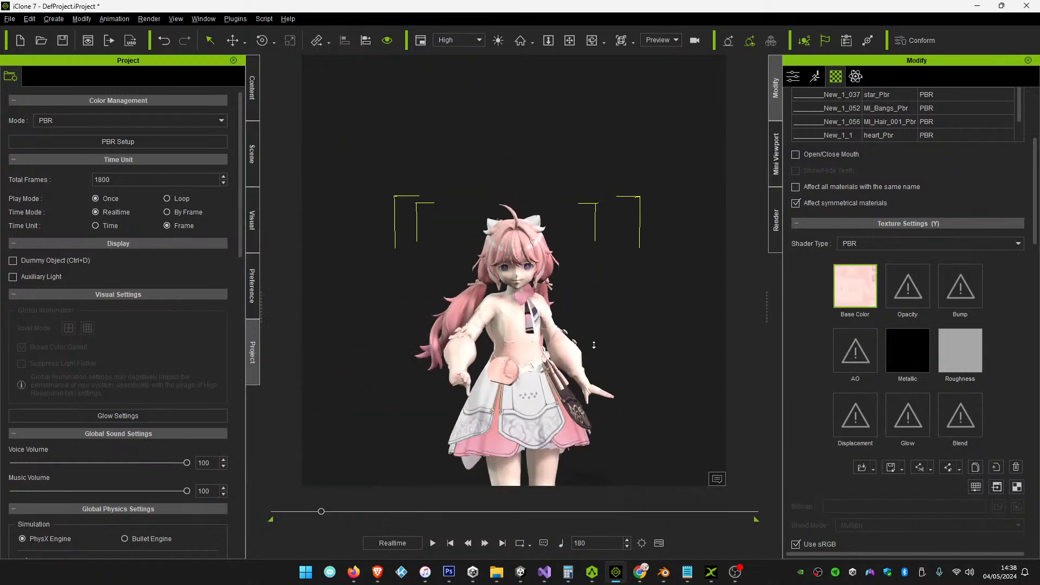
scroll(594, 345, "up", 5)
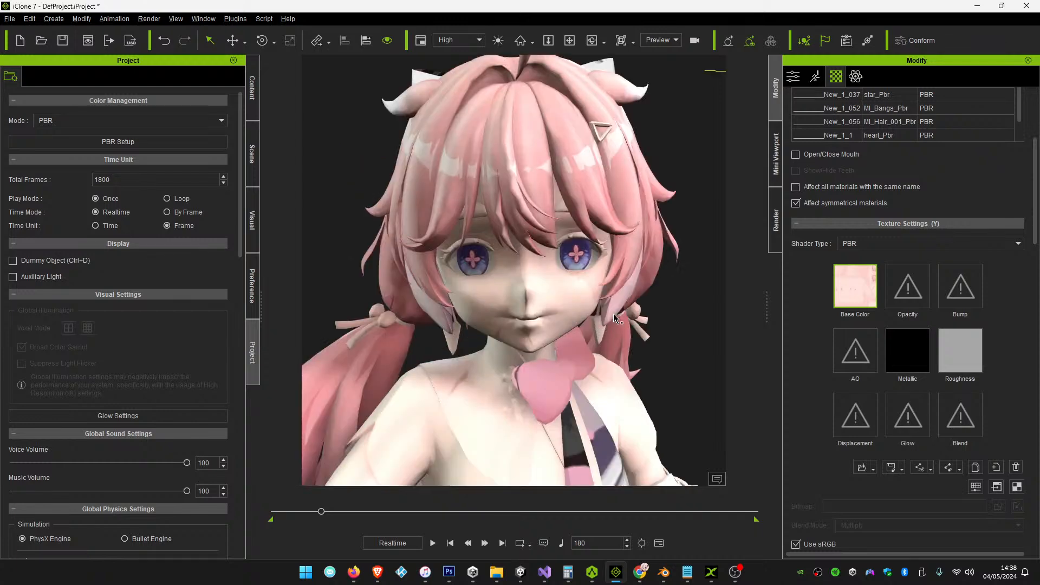
scroll(616, 318, "down", 5)
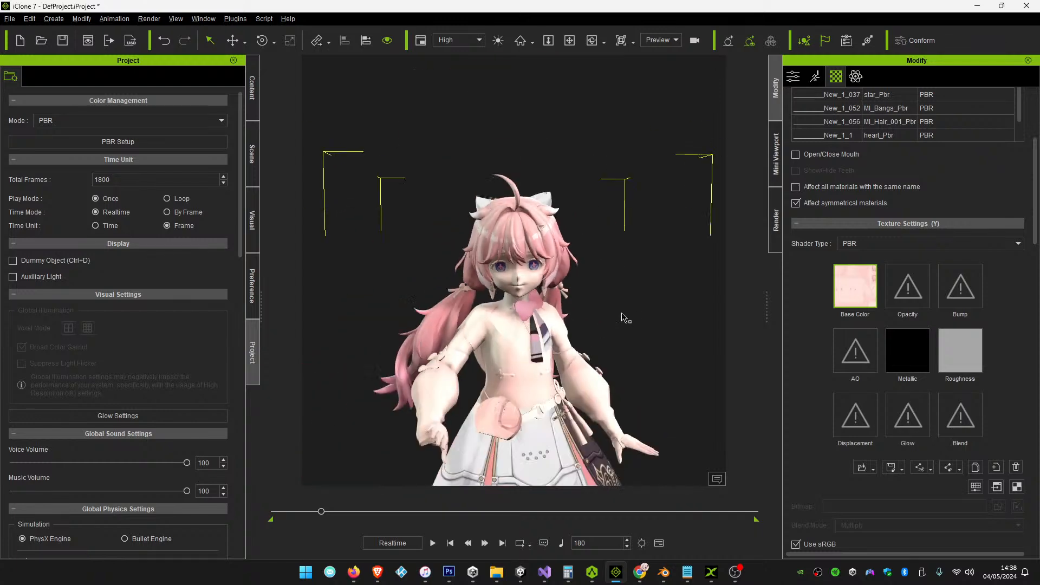
scroll(619, 317, "up", 2)
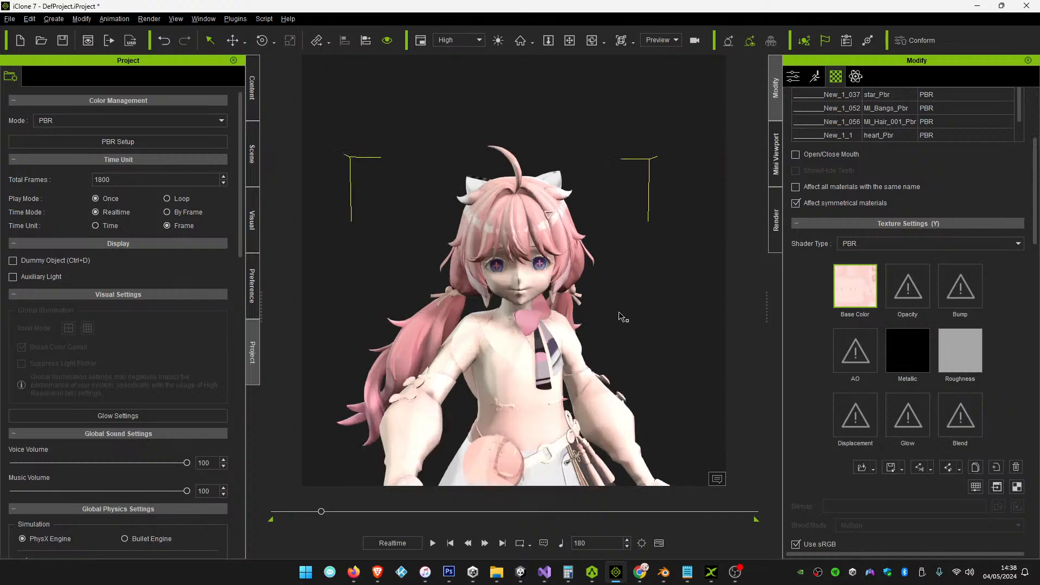
left_click(862, 467)
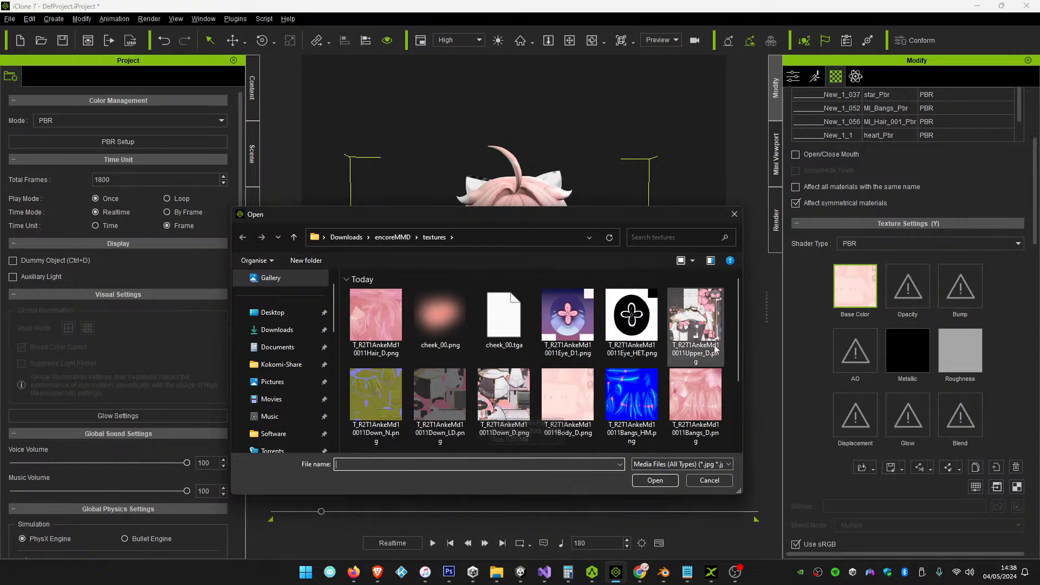
double_click(518, 406)
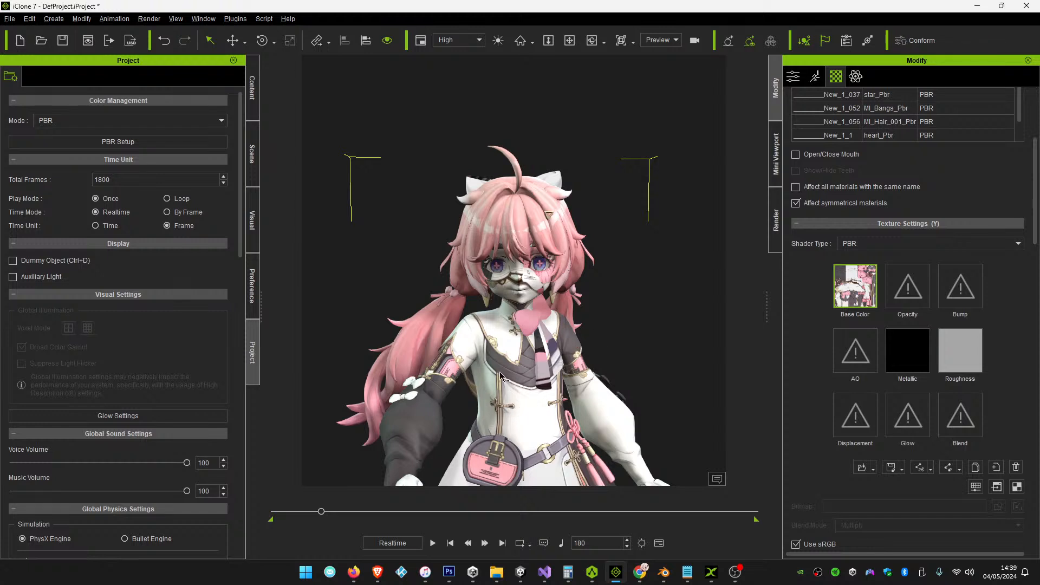
scroll(979, 205, "up", 3)
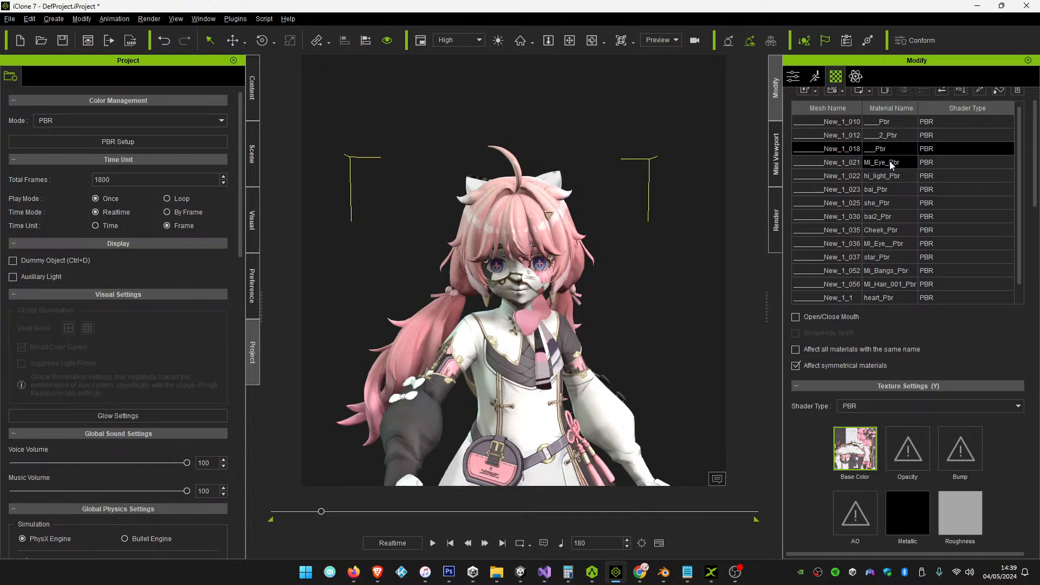
scroll(595, 381, "up", 4)
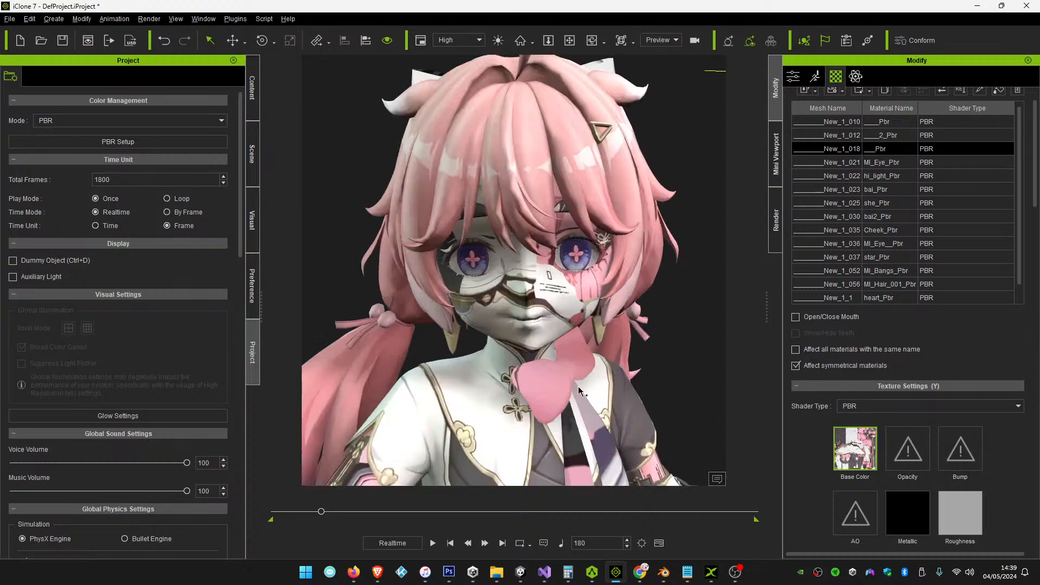
scroll(578, 390, "down", 4)
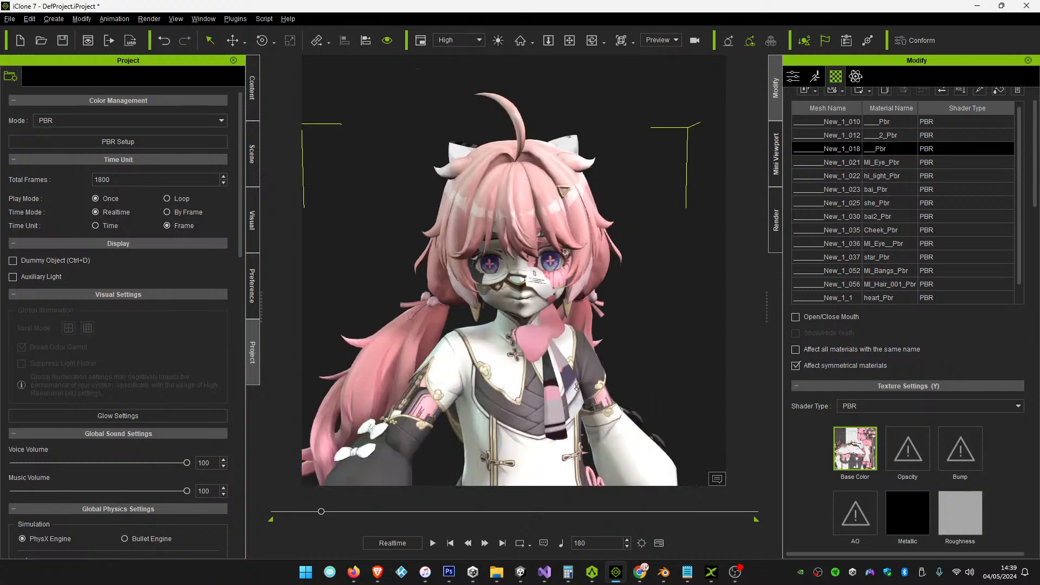
Try to load a base color texture for the ____2_Pbr material
left_click(901, 140)
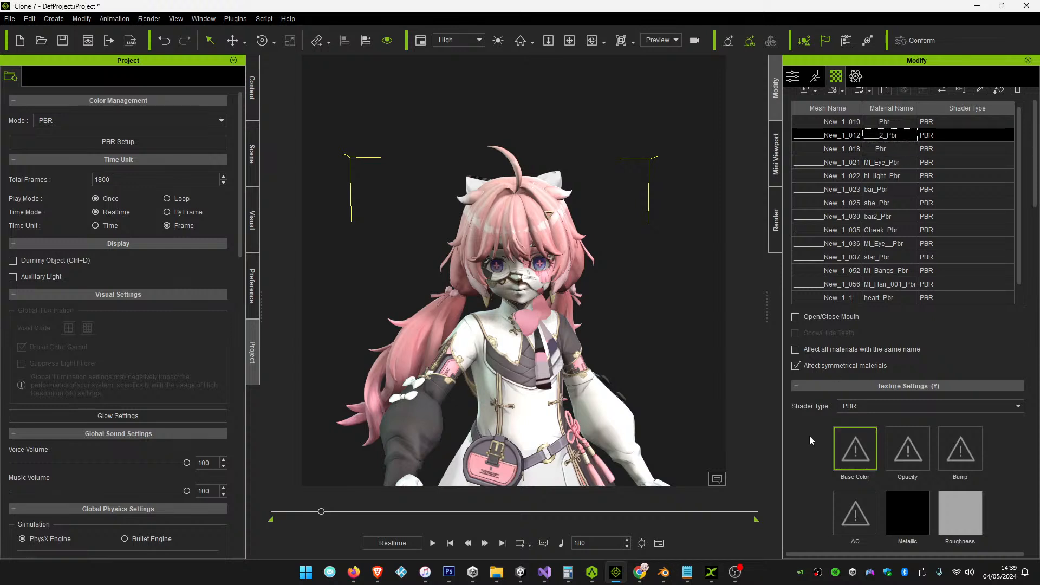
scroll(810, 429, "down", 3)
left_click(862, 531)
double_click(635, 379)
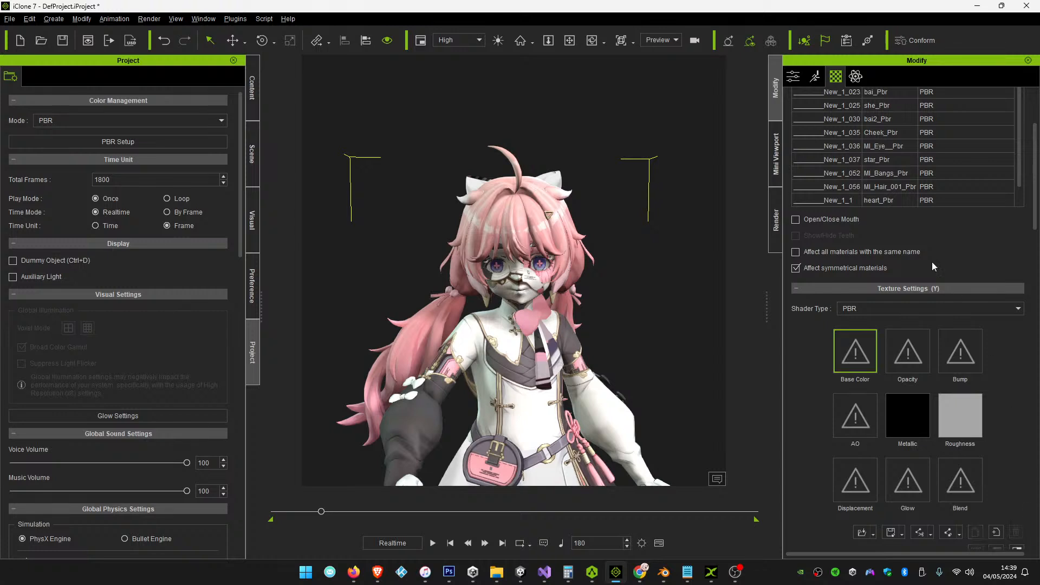
Open the UV layout of ___Pbr in Photoshop without color management, examine it, and return to iClone
scroll(896, 204, "up", 4)
left_click(883, 184)
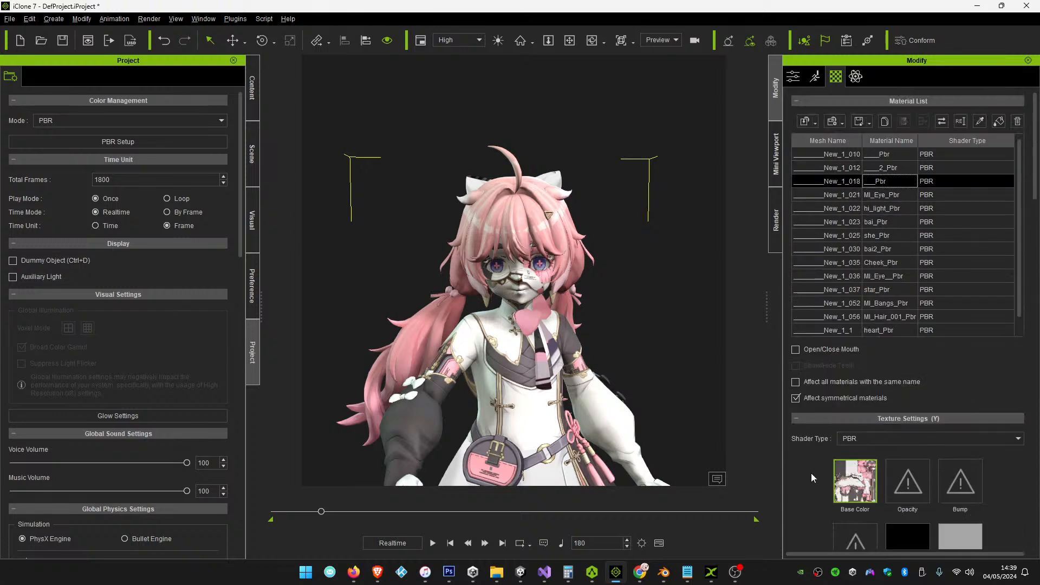
scroll(818, 470, "down", 4)
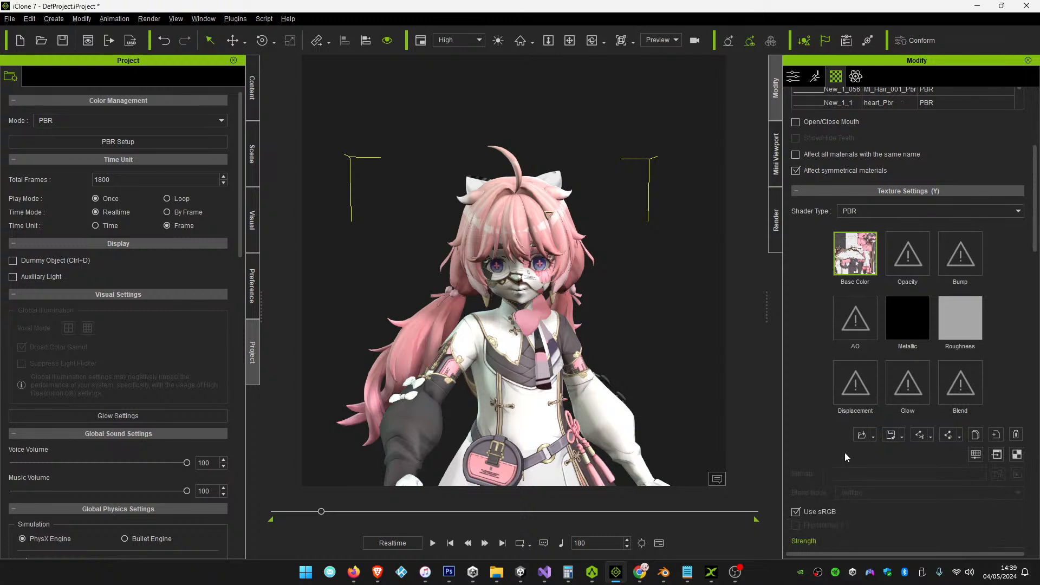
left_click(1018, 455)
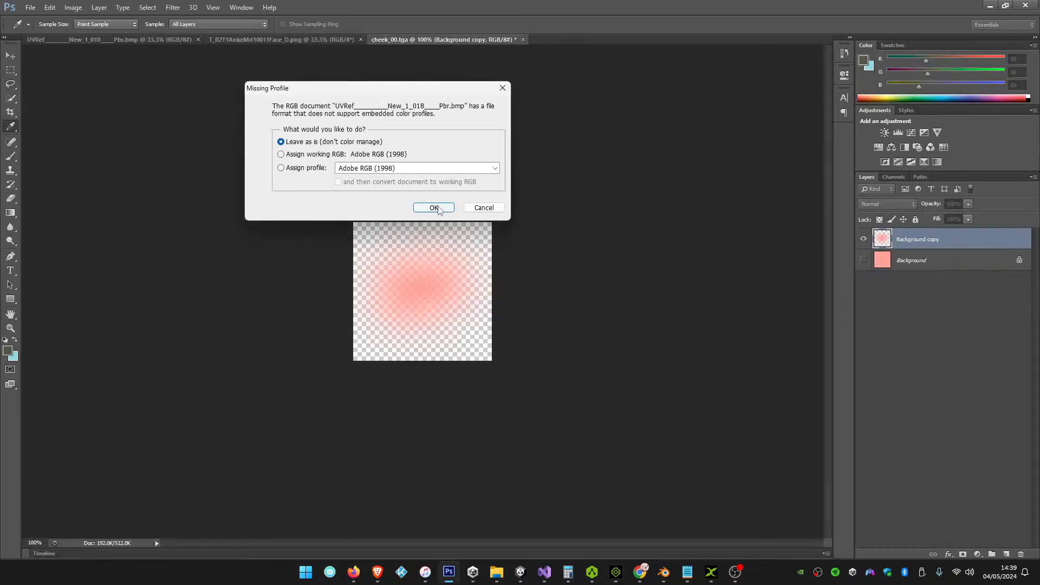
left_click(434, 208)
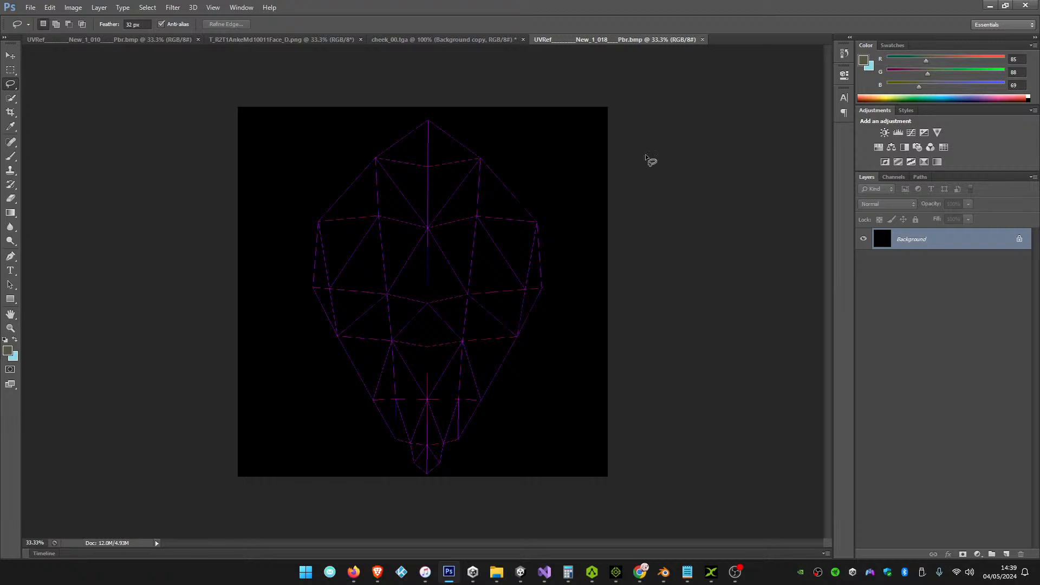
left_click(991, 5)
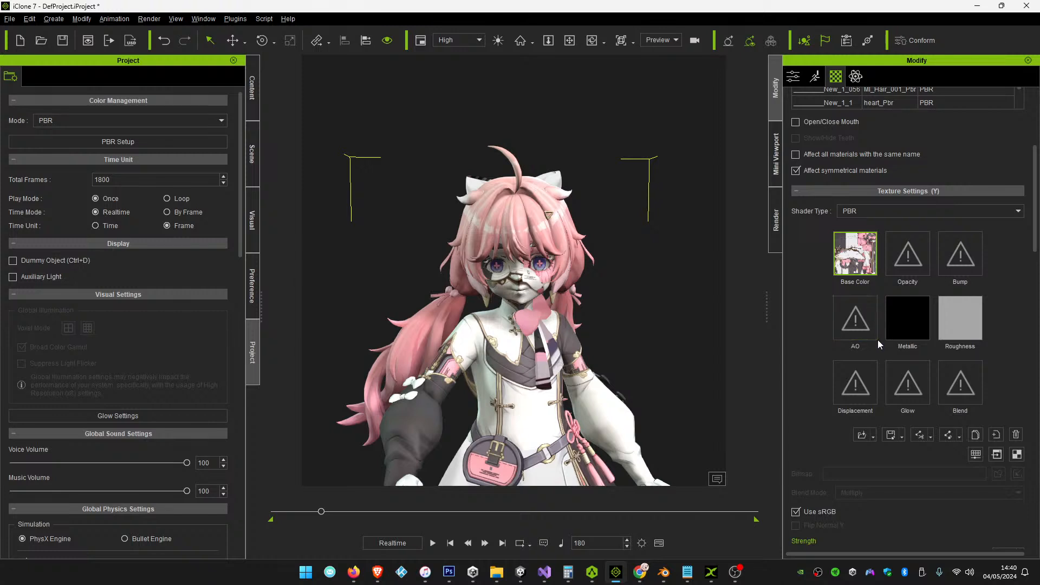
Check the character's textures, then switch to Blender and show 5xing.png in the image editor
scroll(885, 328, "up", 5)
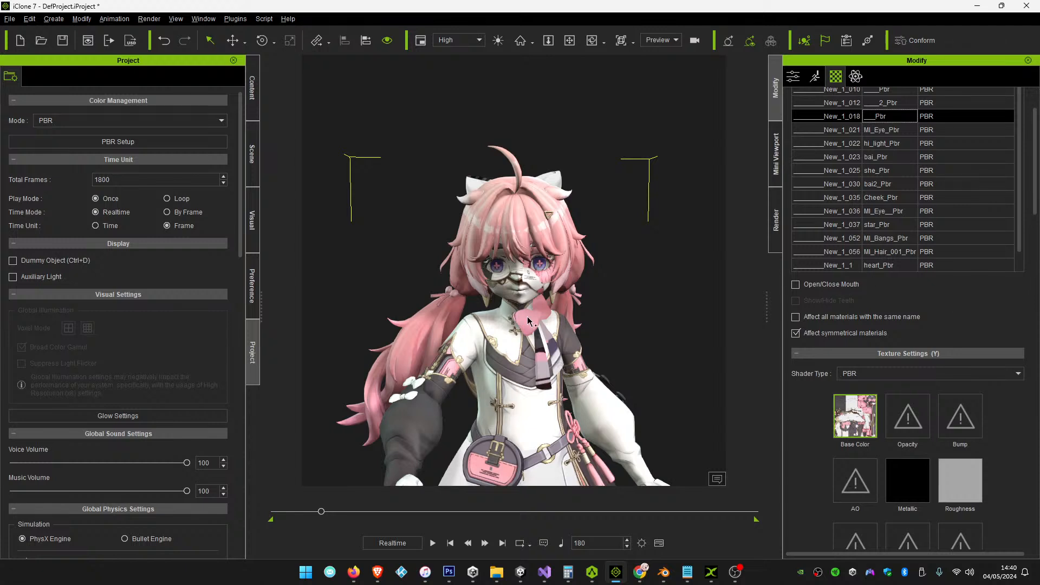
scroll(575, 371, "down", 2)
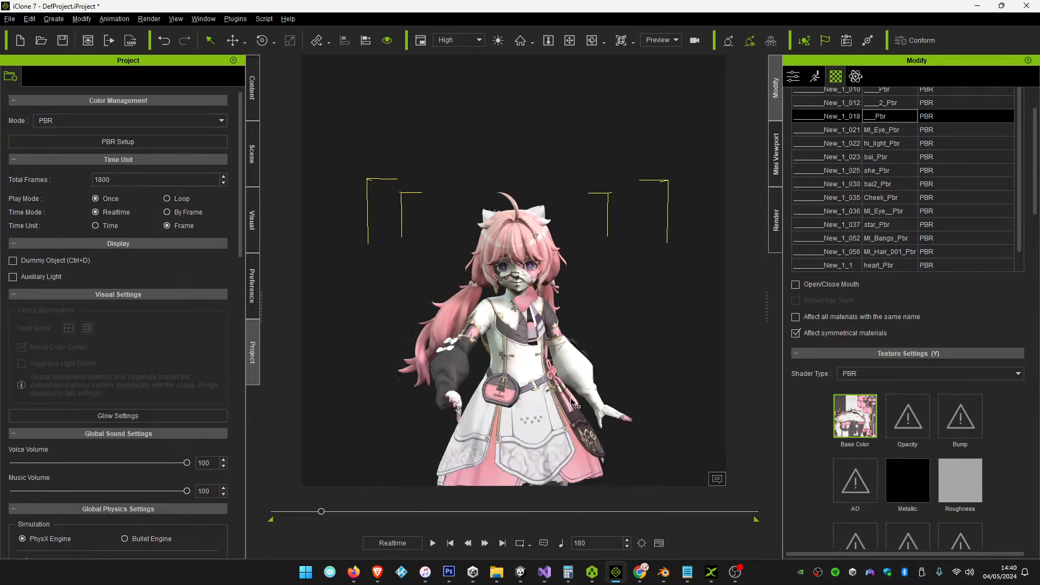
scroll(571, 402, "up", 3)
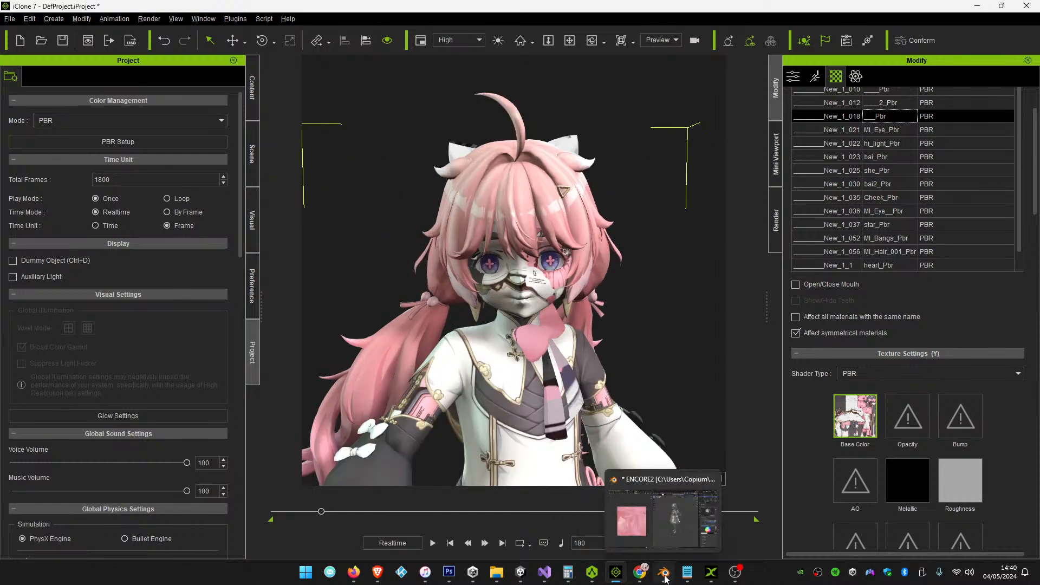
left_click(664, 577)
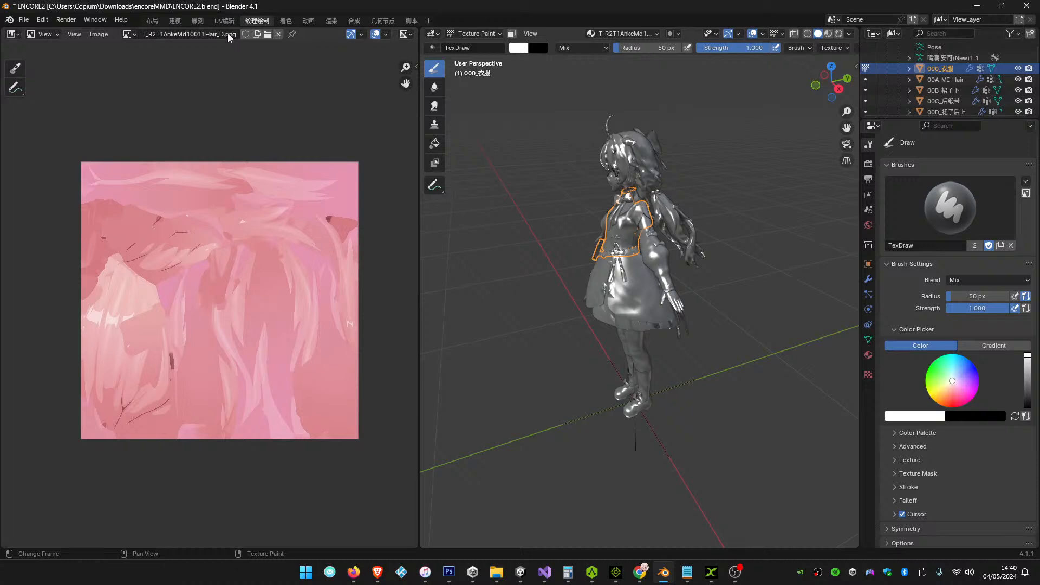
left_click(132, 34)
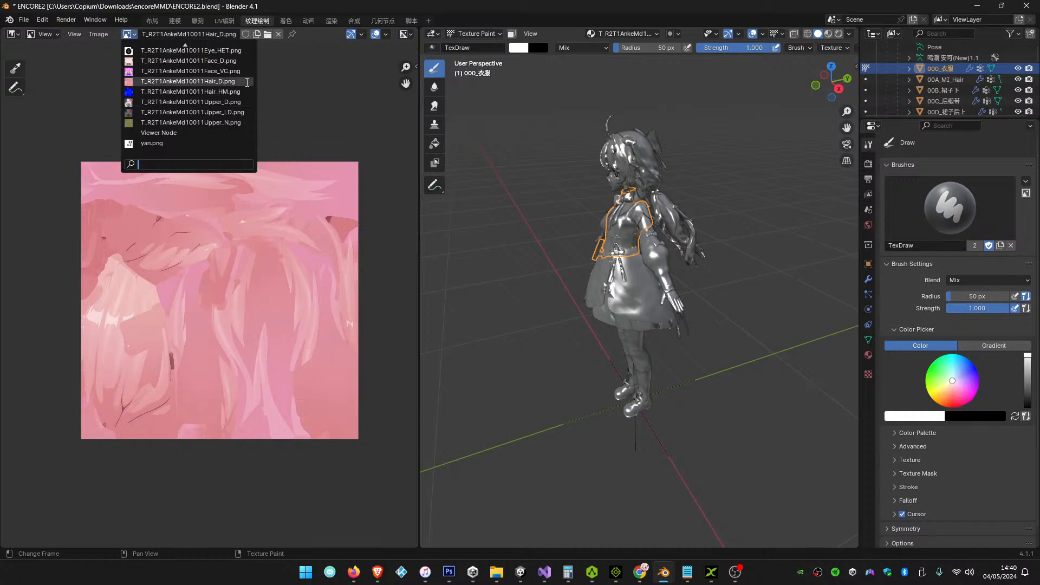
scroll(233, 82, "up", 10)
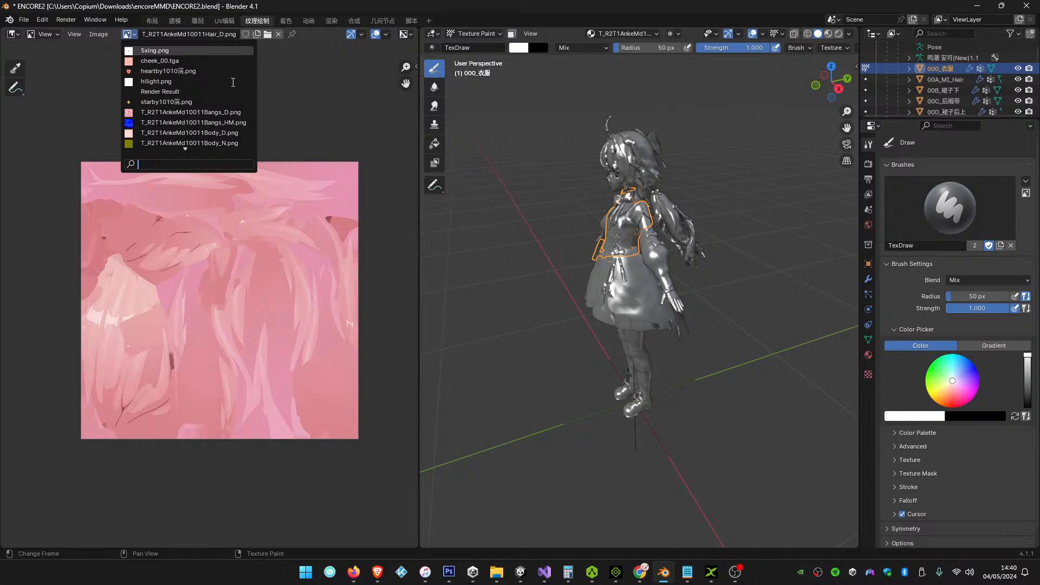
key("Return")
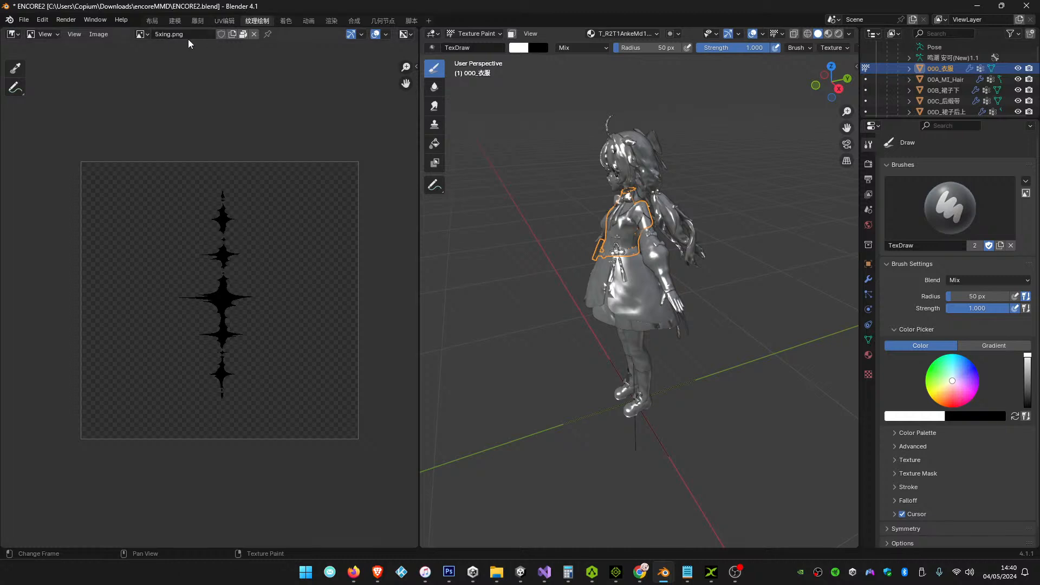
Show T_R2T1AnkeMd10011Face_D.png in the image editor and unpack it to the textures folder
left_click(142, 34)
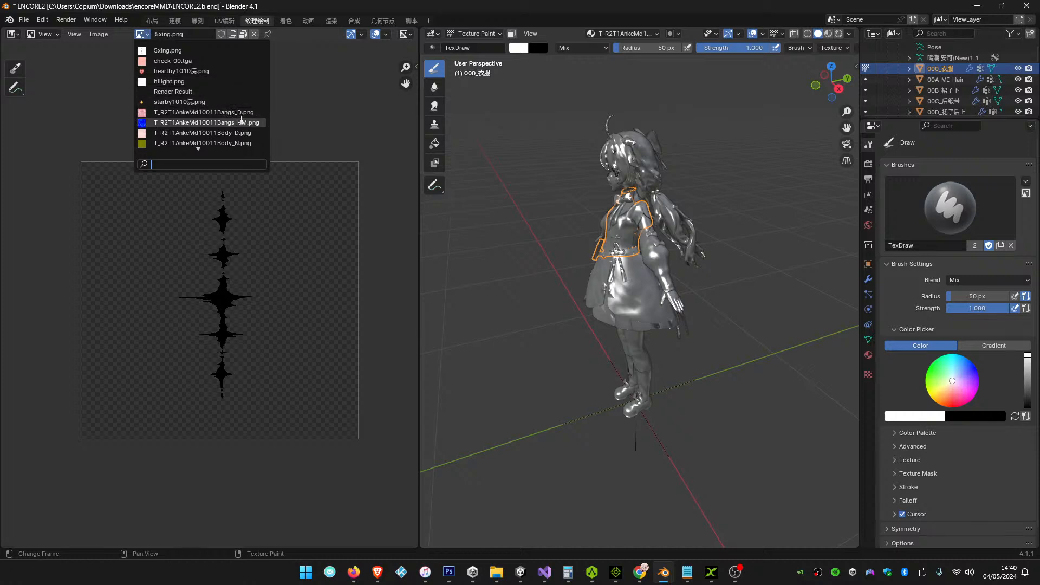
scroll(234, 130, "down", 8)
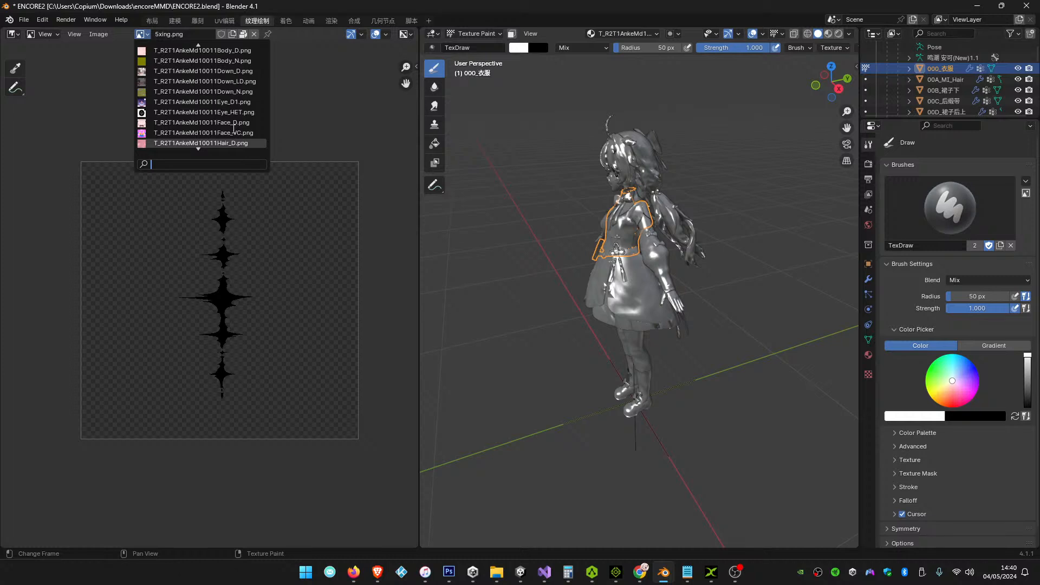
left_click(233, 124)
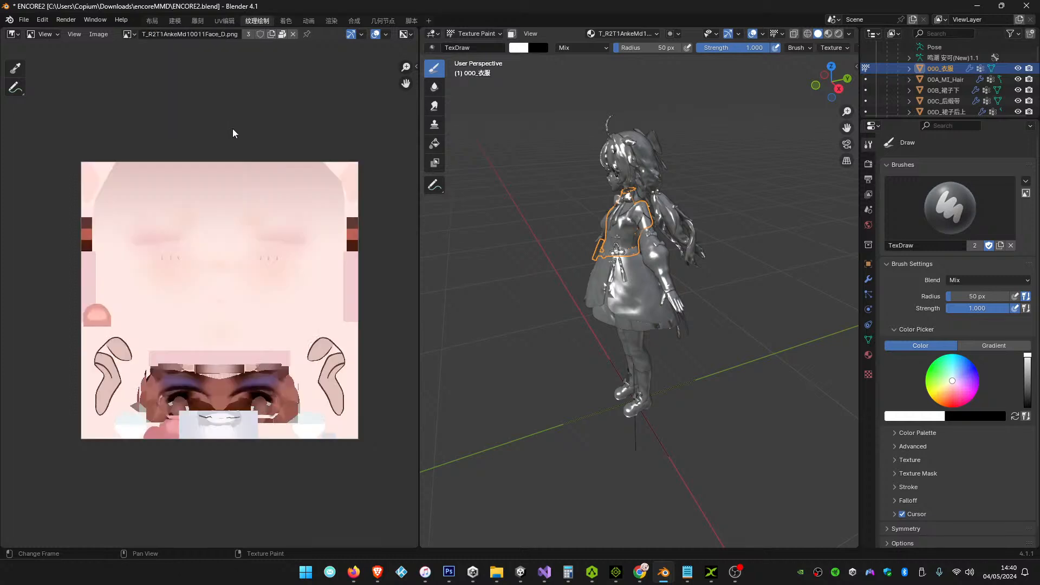
left_click(282, 36)
left_click(248, 40)
Return to iClone and load T_R2T1AnkeMd10011Face_D.png as the base color of ___Pbr
key("alt+Tab")
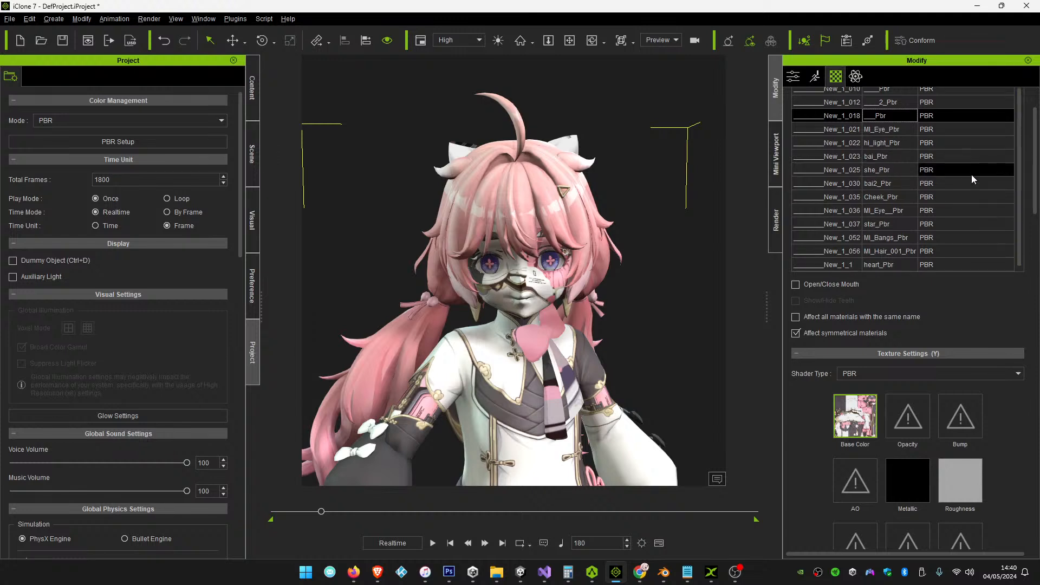
scroll(956, 184, "up", 2)
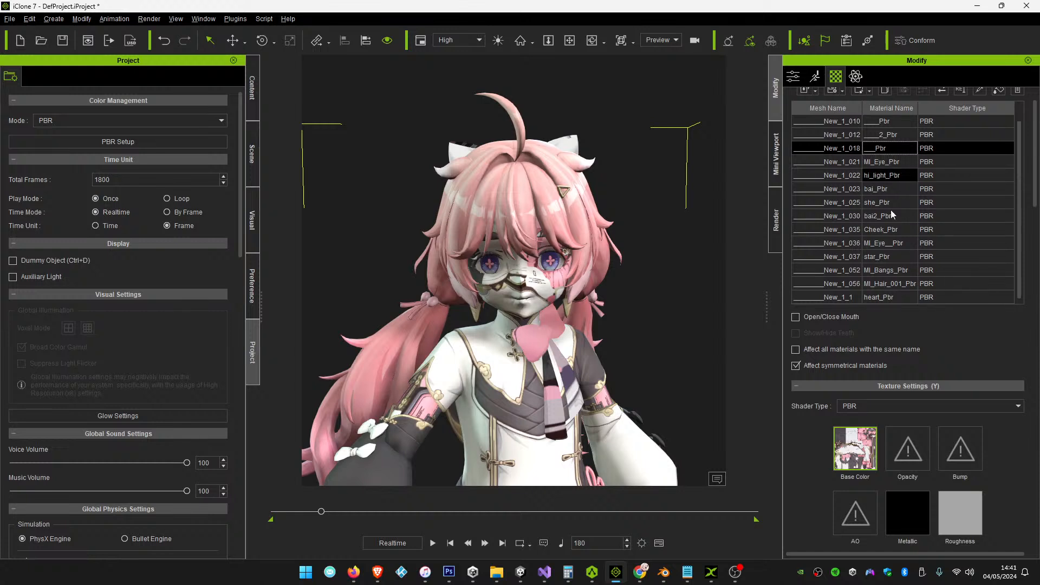
scroll(824, 469, "down", 3)
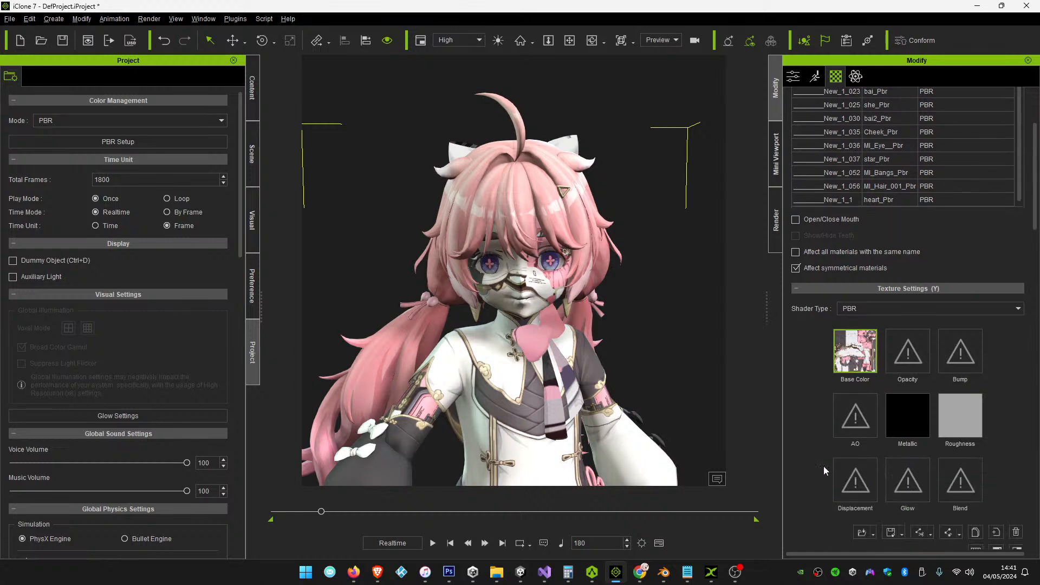
left_click(861, 531)
double_click(381, 315)
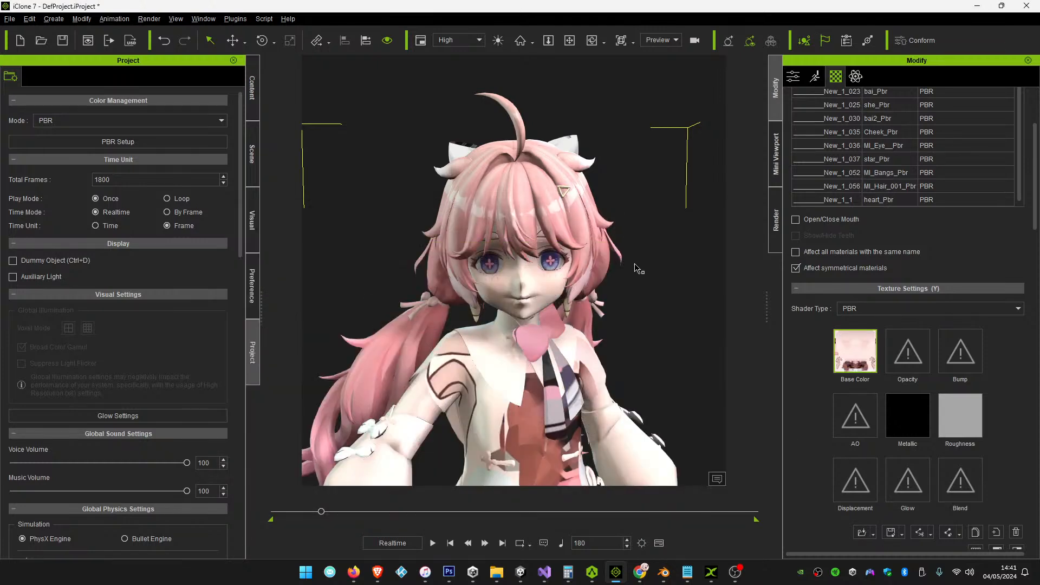
Examine the character's face, torso and bag from near and far with the face texture applied
scroll(563, 320, "down", 5)
scroll(567, 320, "up", 2)
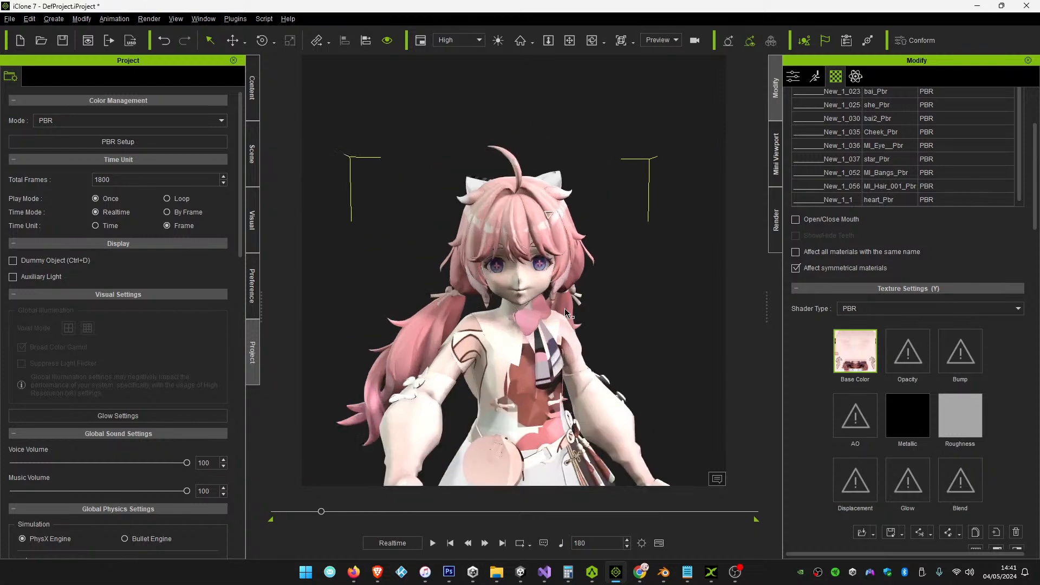
scroll(575, 313, "up", 5)
scroll(581, 311, "down", 5)
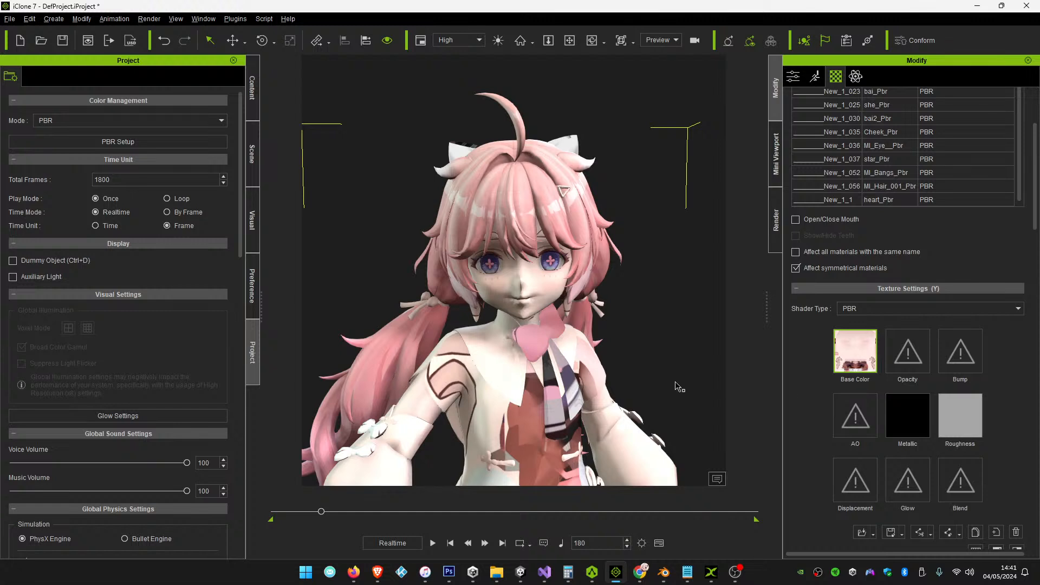
scroll(679, 387, "down", 2)
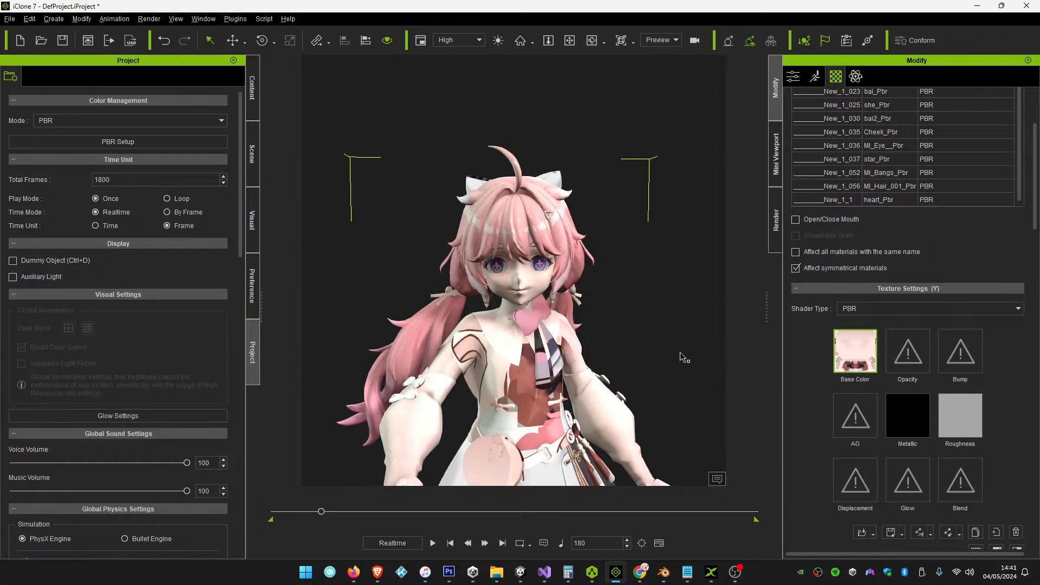
scroll(683, 357, "down", 2)
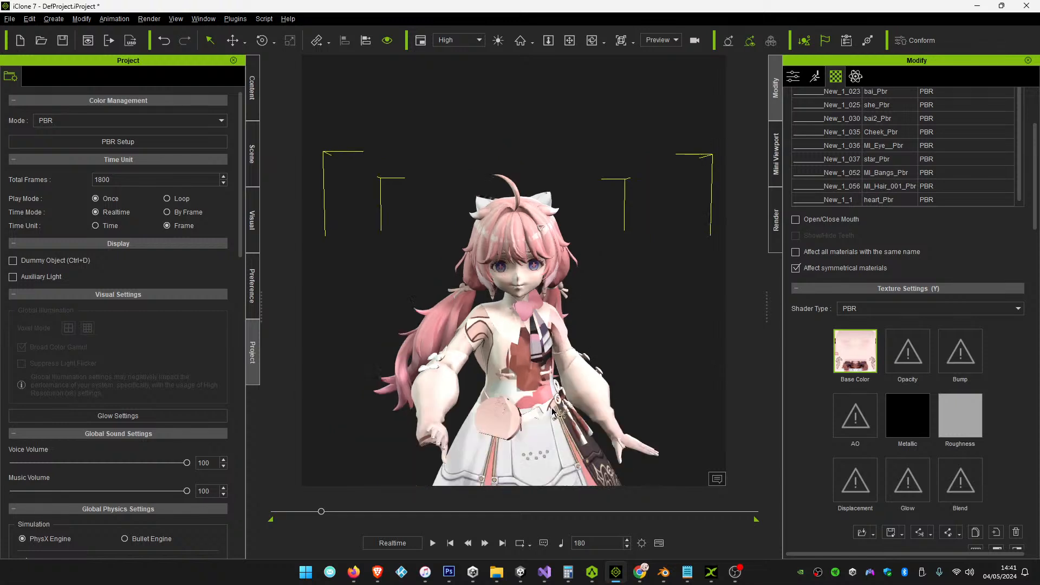
scroll(909, 194, "up", 3)
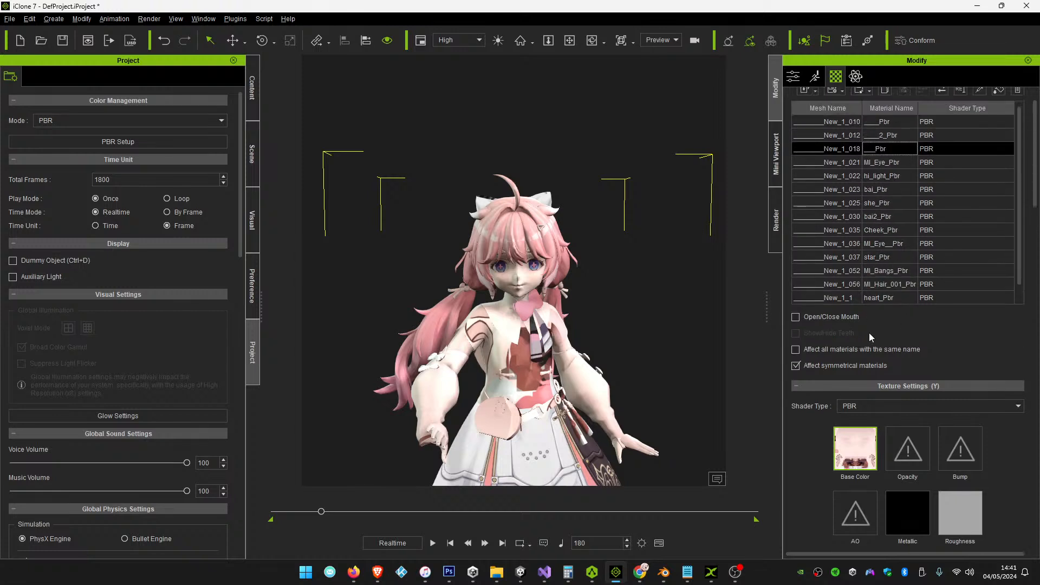
Refresh the ___Pbr material's UV reference in Photoshop, inspect the layout, and return to iClone
scroll(958, 135, "up", 1)
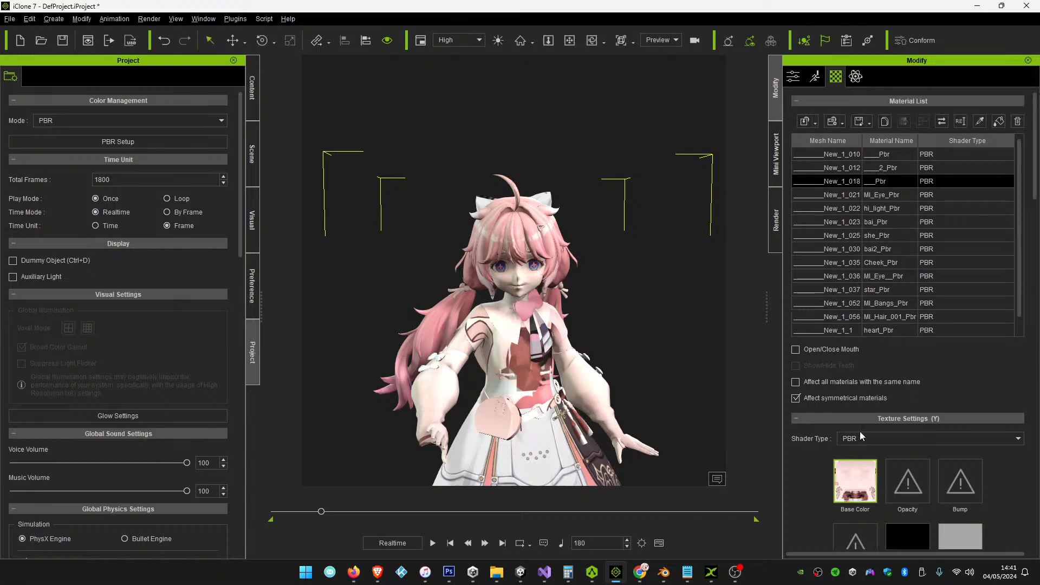
scroll(963, 410, "down", 7)
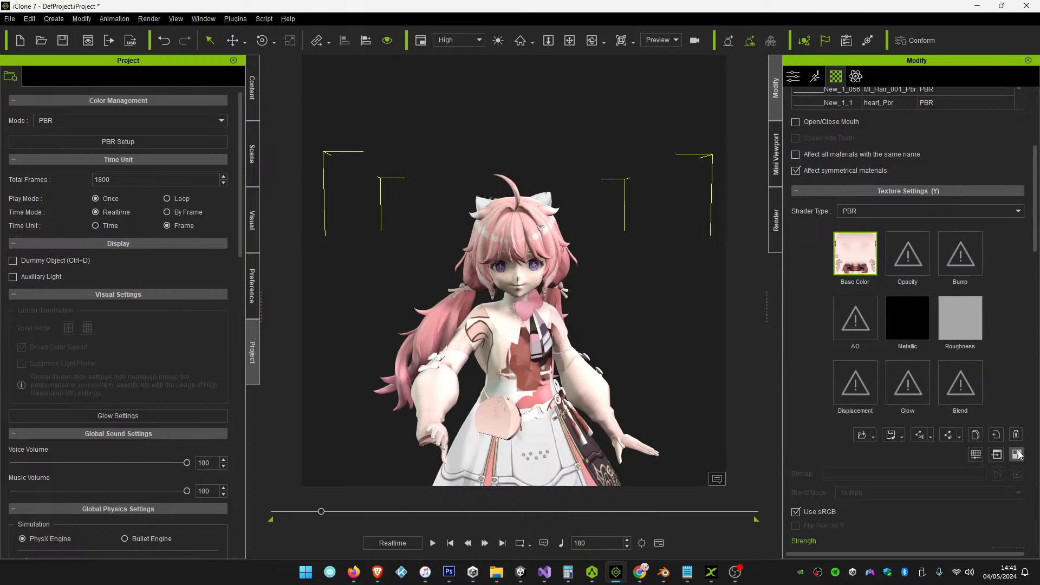
left_click(1016, 453)
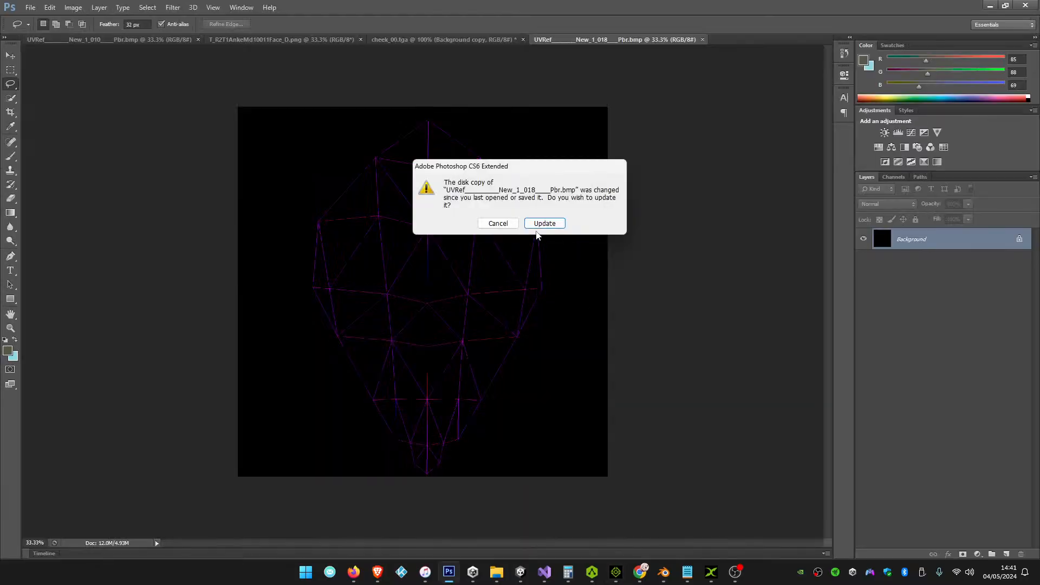
left_click(544, 223)
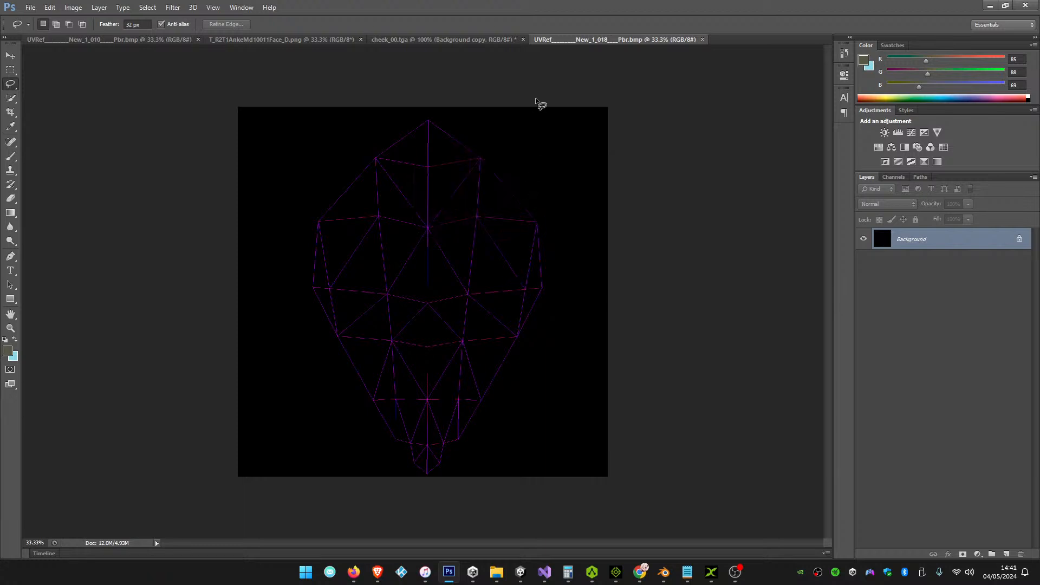
left_click(490, 40)
left_click(567, 39)
left_click(989, 5)
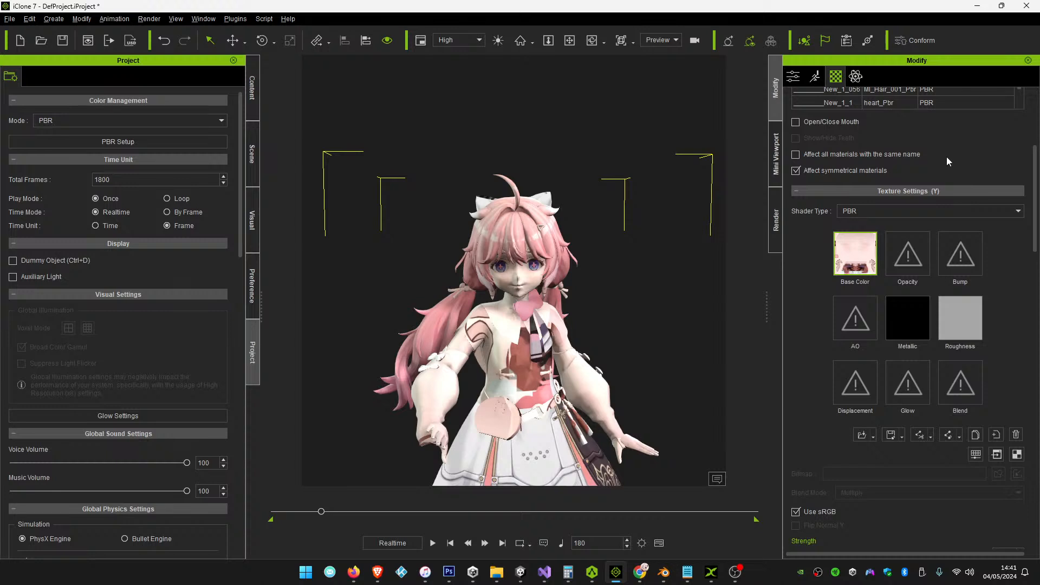
Select the ____2_Pbr material and examine its texture channels and UV settings
scroll(926, 195, "up", 5)
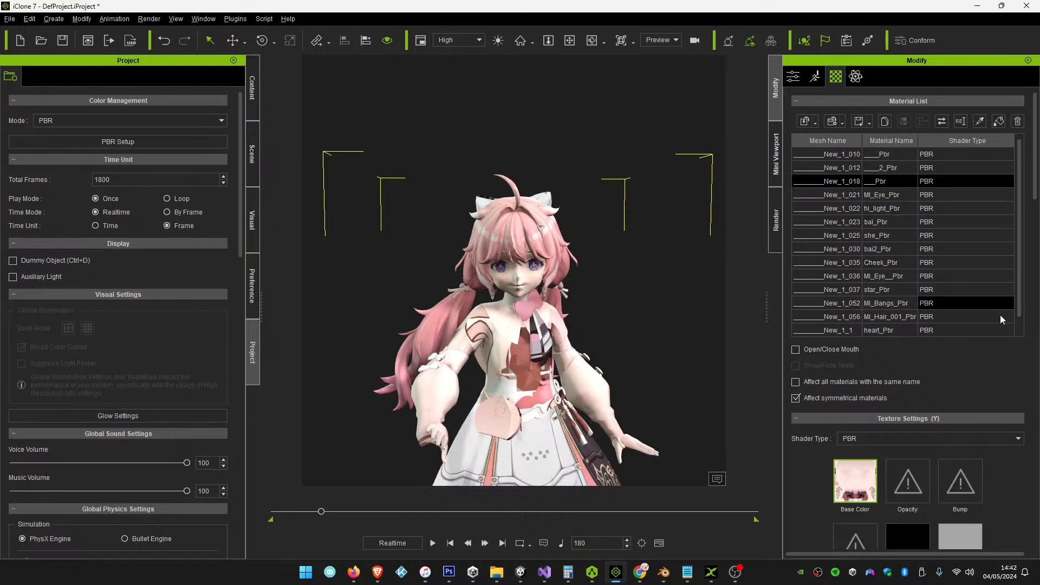
scroll(1003, 318, "down", 4)
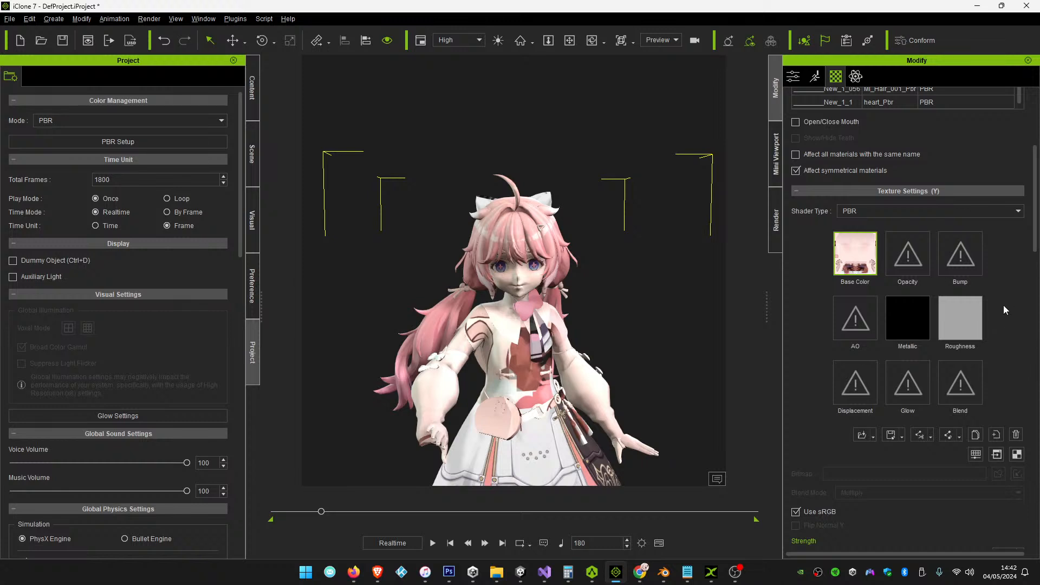
scroll(1008, 304, "up", 4)
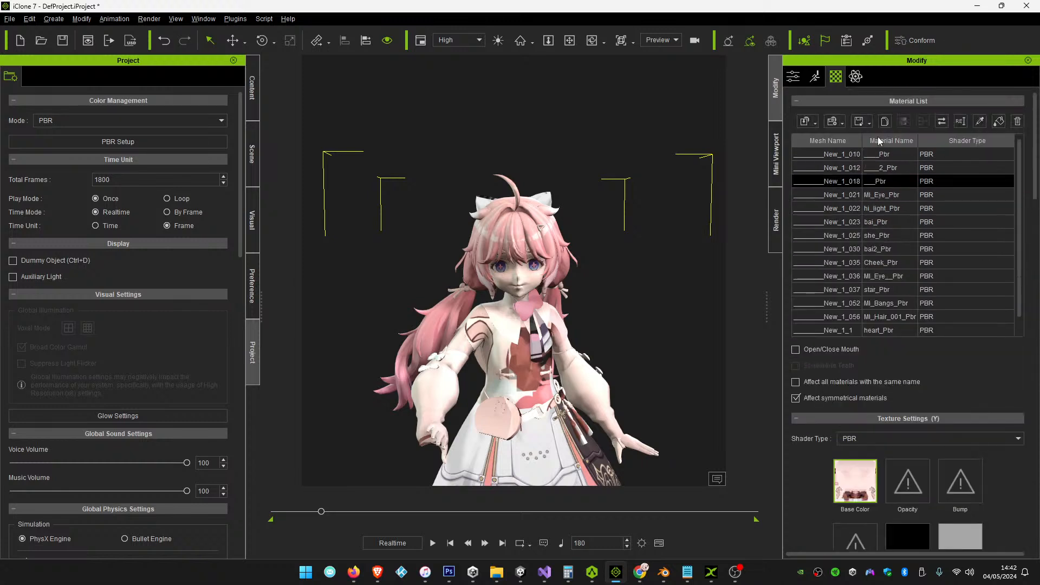
left_click(892, 170)
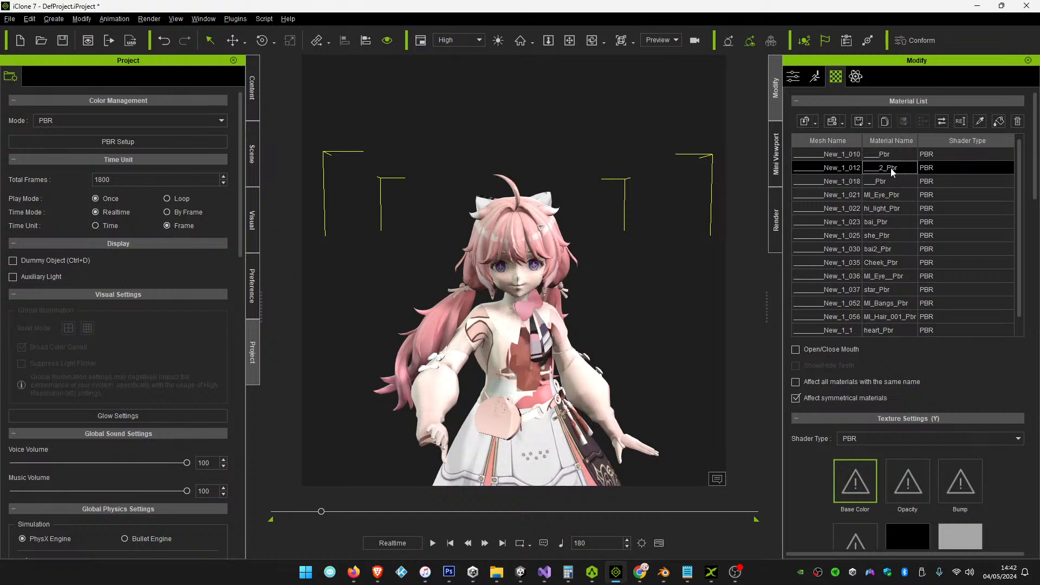
scroll(1000, 316, "down", 3)
scroll(1001, 319, "down", 10)
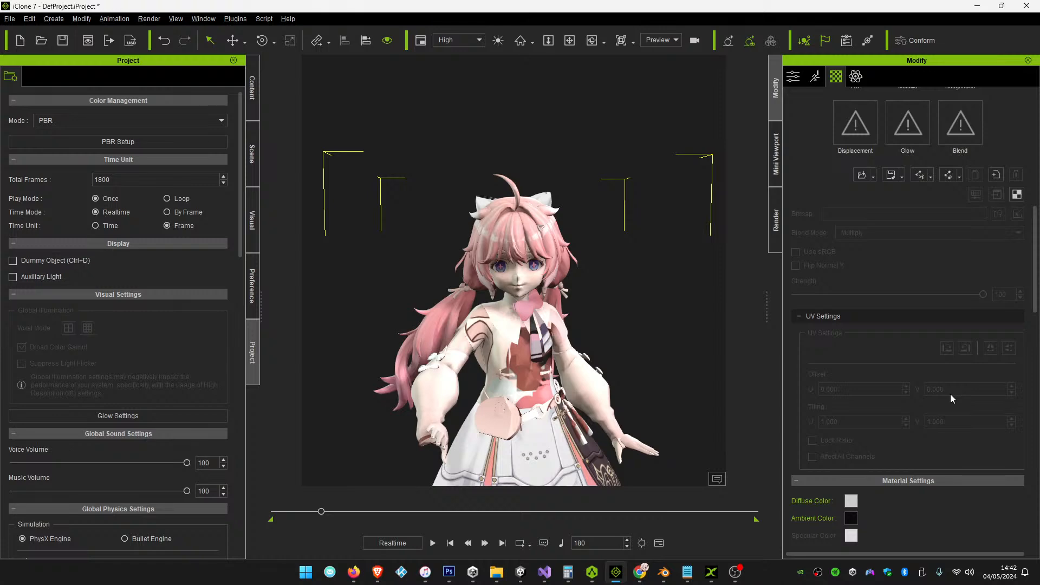
scroll(950, 393, "up", 10)
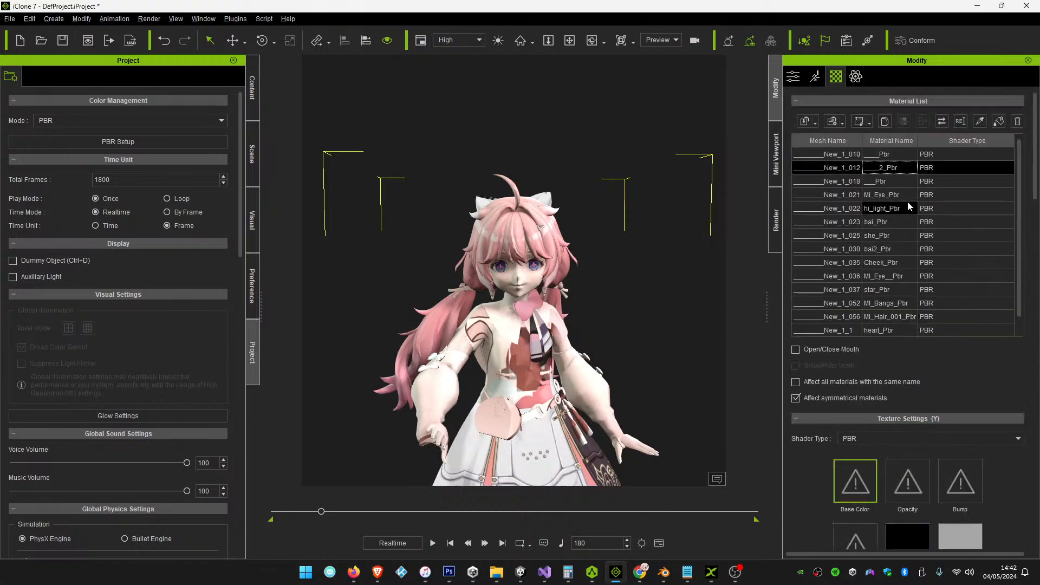
scroll(819, 464, "down", 3)
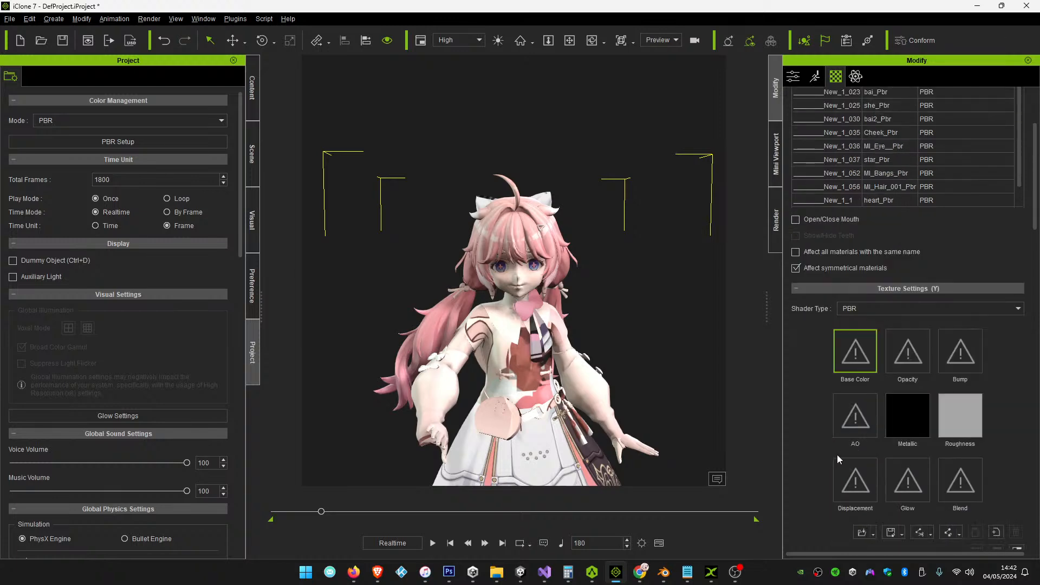
scroll(902, 213, "up", 2)
Select the ___Pbr material again and browse the textures folder for a new base color image
left_click(898, 150)
scroll(833, 479, "down", 6)
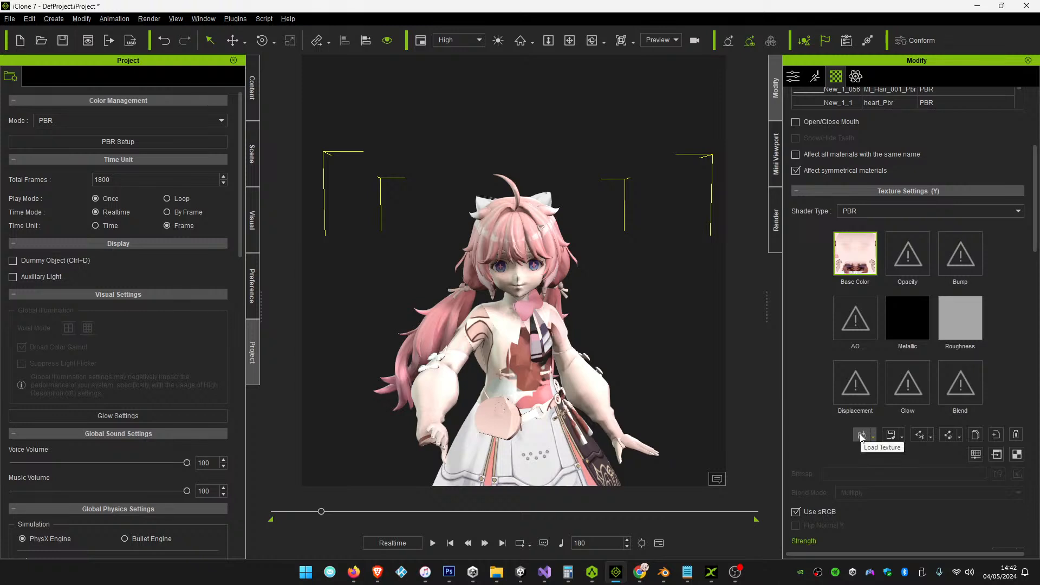
left_click(862, 436)
scroll(290, 354, "down", 5)
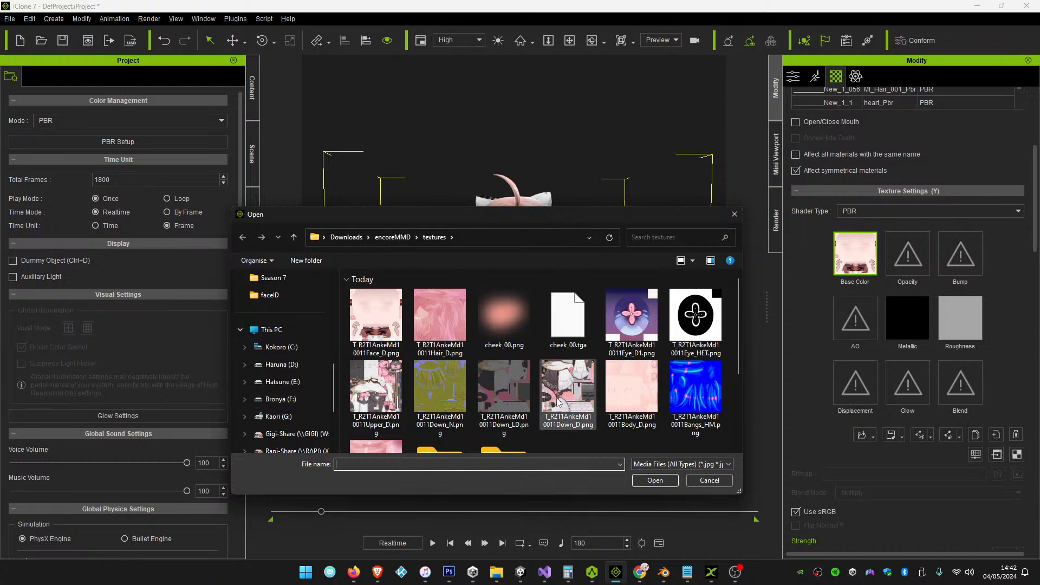
Switch to Firefox, search Google for "color grid" and look through the image results
mouse_move(425, 571)
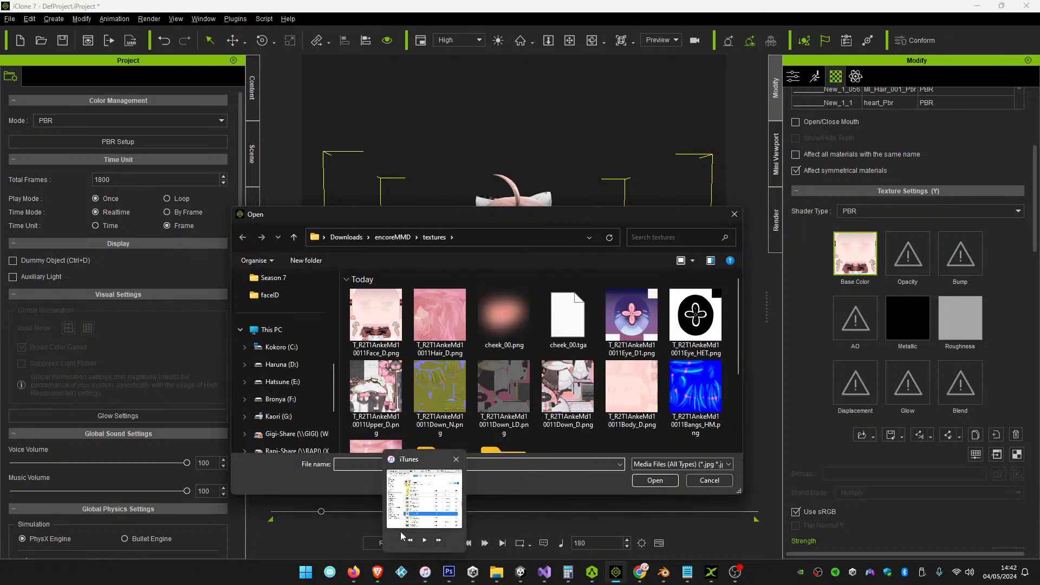
left_click(385, 499)
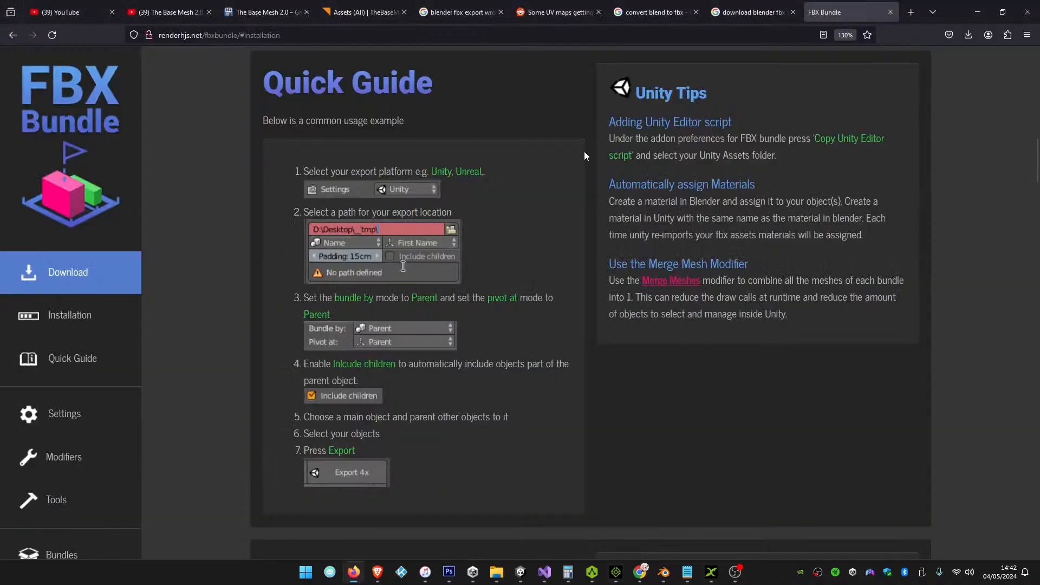
left_click(396, 35)
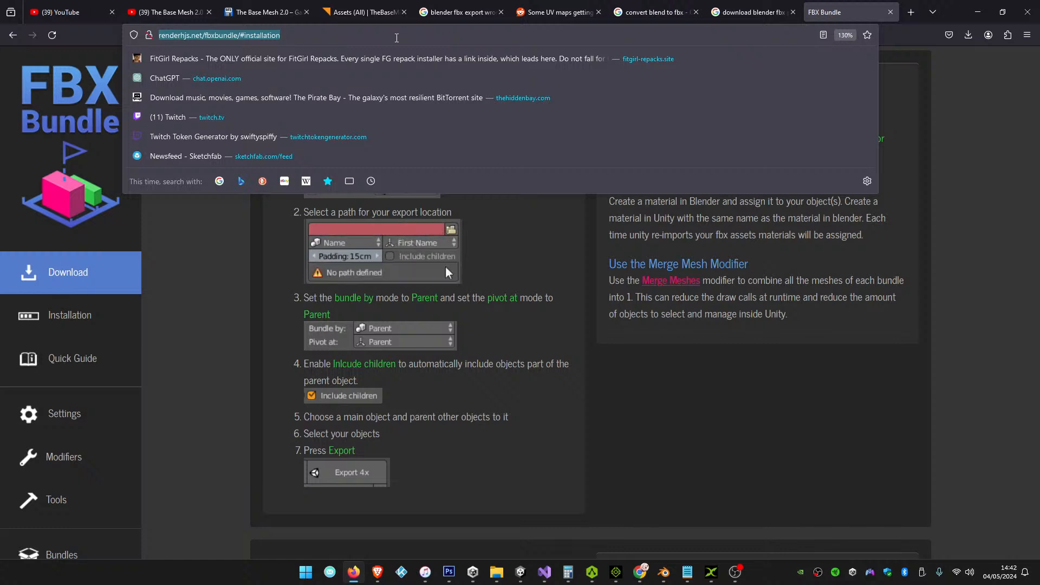
type("colo")
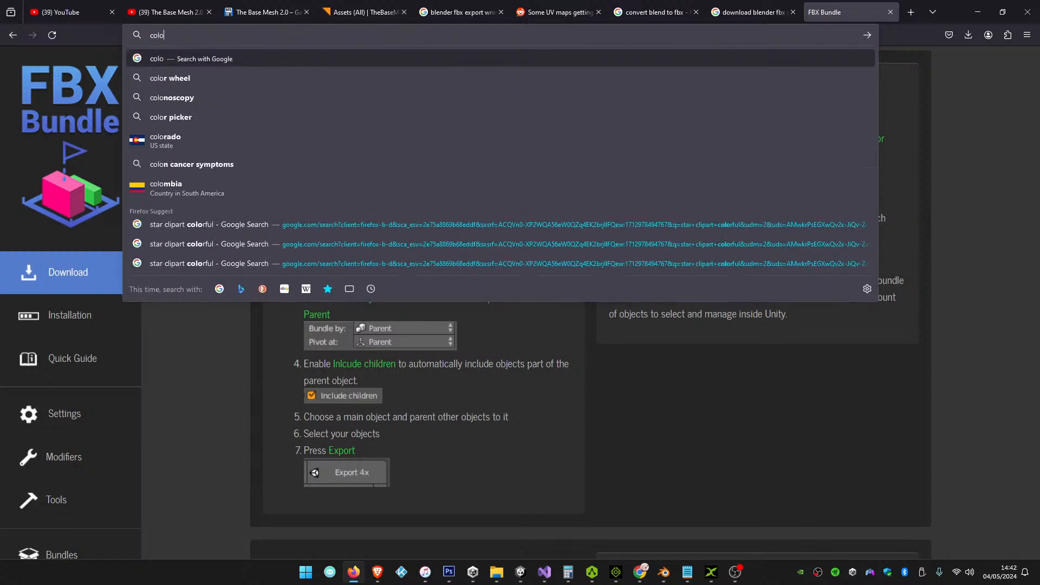
type("r grid")
key("Return")
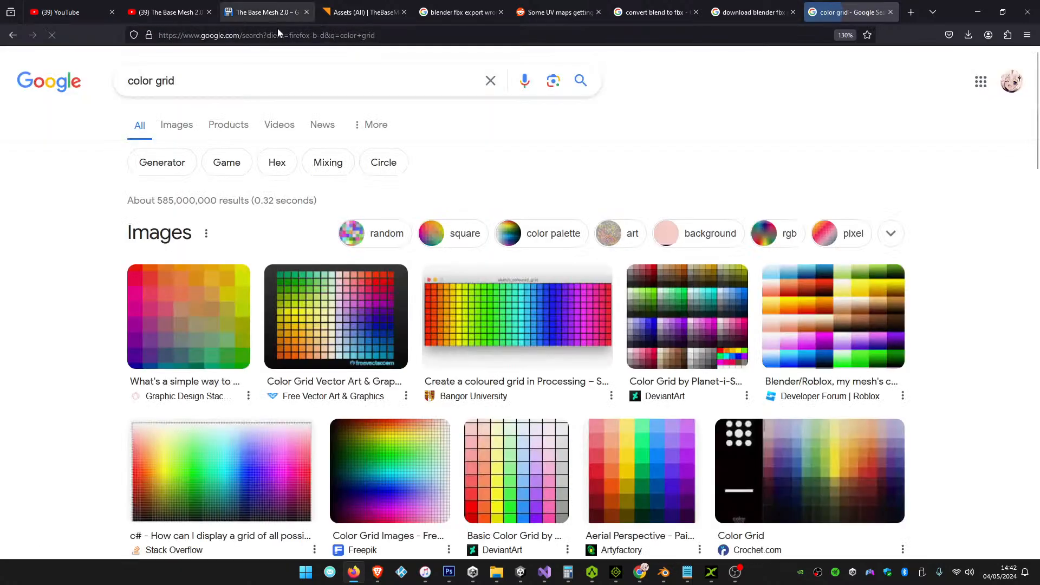
left_click(202, 137)
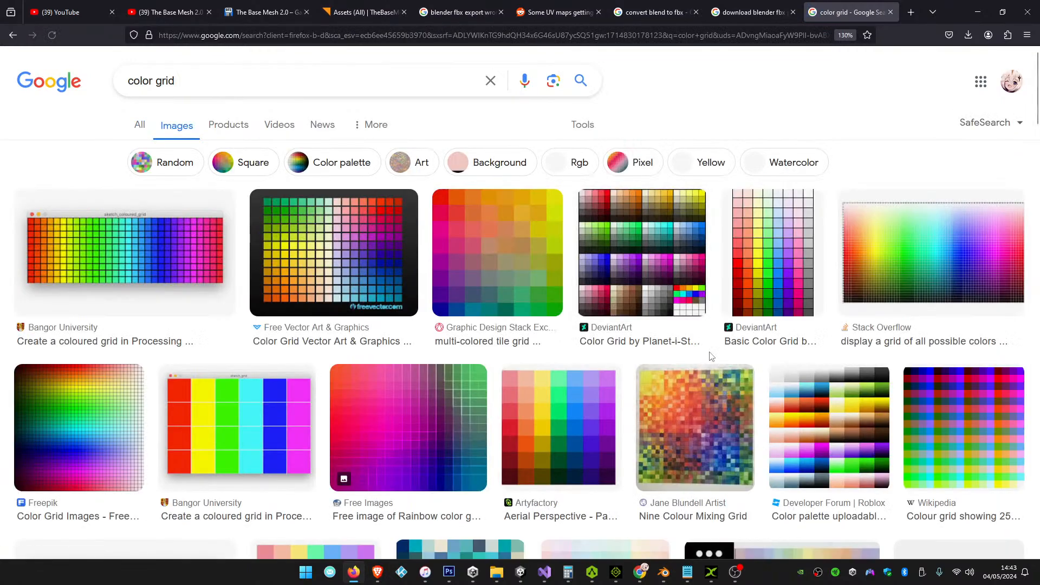
scroll(658, 355, "down", 15)
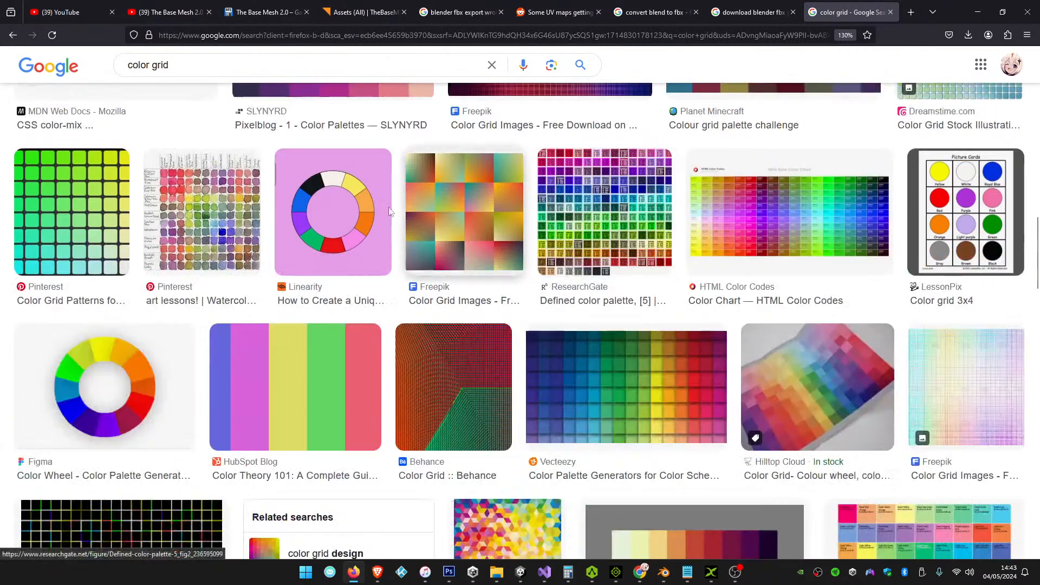
Change the image search to "number grid" and preview the PlayQuest Number Grid 1-100 Solid result
double_click(141, 64)
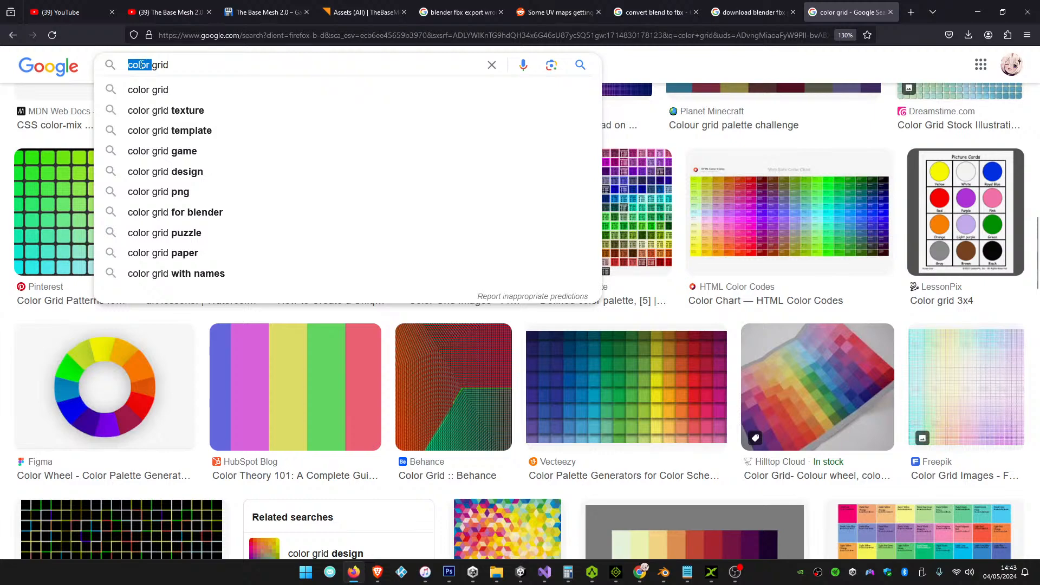
type("number")
key("Return")
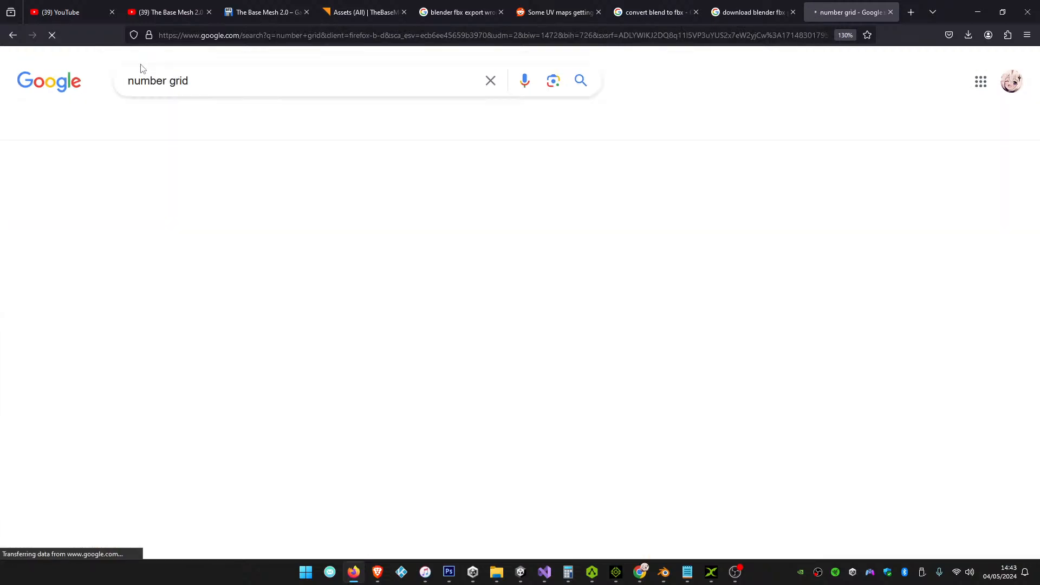
scroll(857, 253, "down", 3)
scroll(888, 221, "down", 3)
left_click(950, 164)
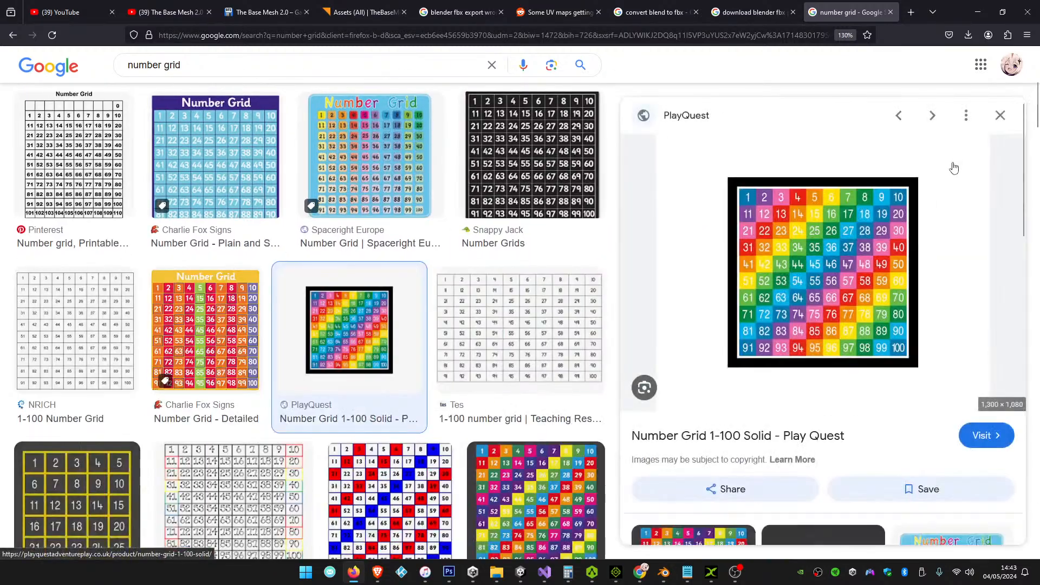
Open the PlayQuest number grid image by itself in a separate browser tab
scroll(858, 244, "down", 2)
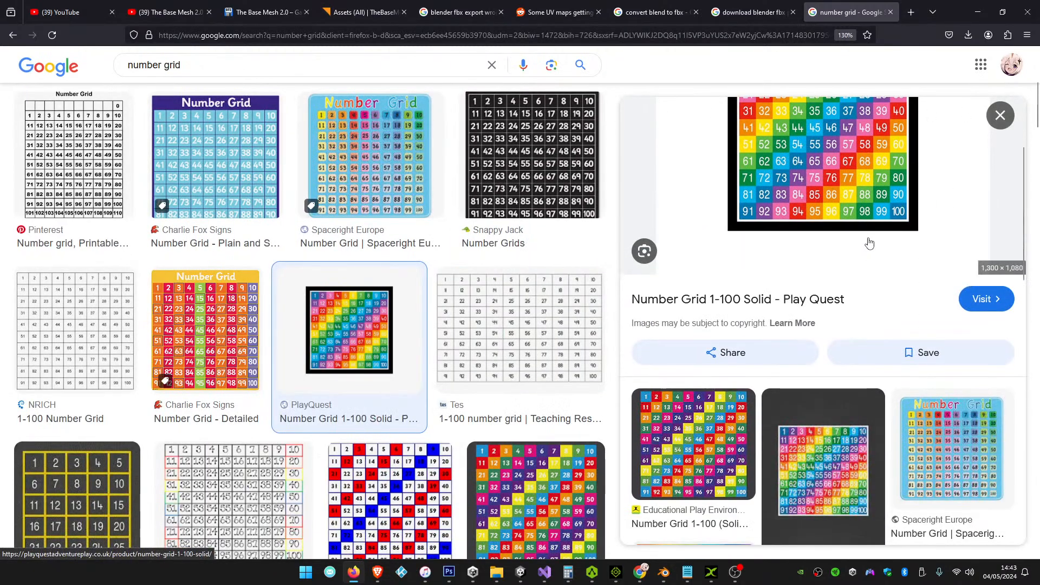
scroll(863, 230, "up", 1)
left_click(826, 221)
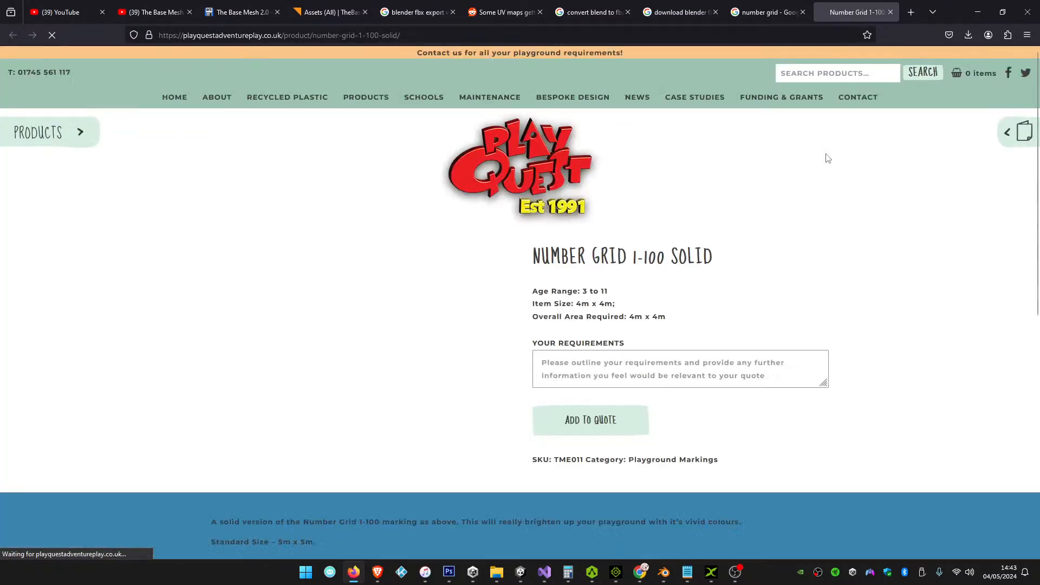
left_click(757, 12)
right_click(777, 199)
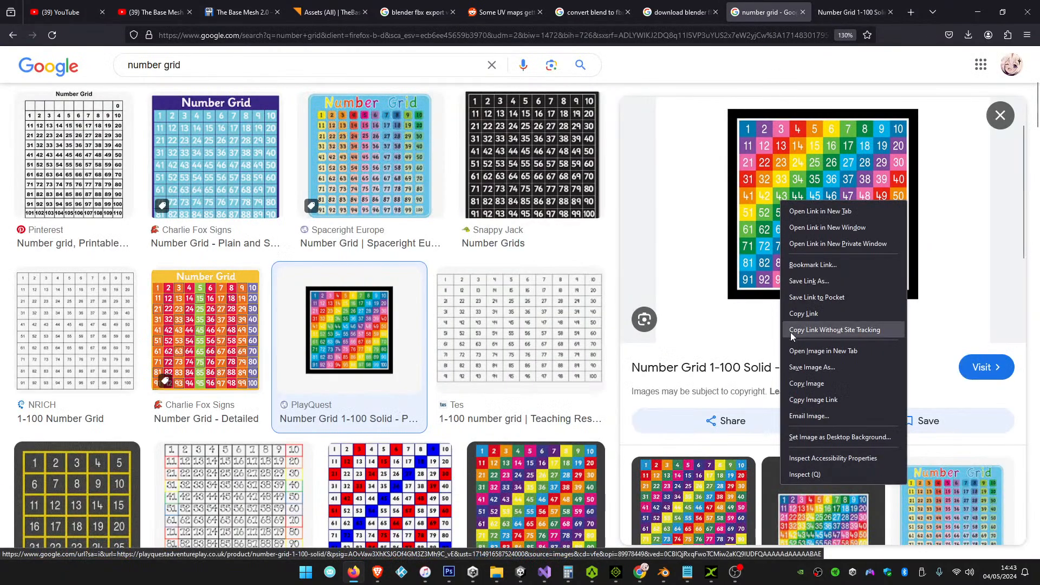
left_click(807, 349)
left_click(778, 12)
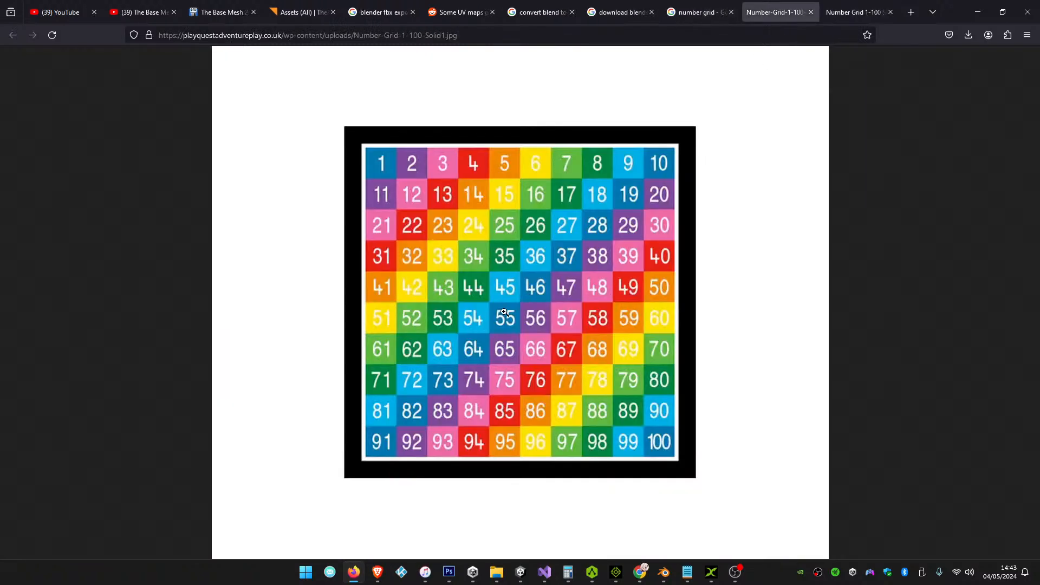
Copy the number grid image into a new 1300 × 1080 pixel Photoshop document
right_click(509, 293)
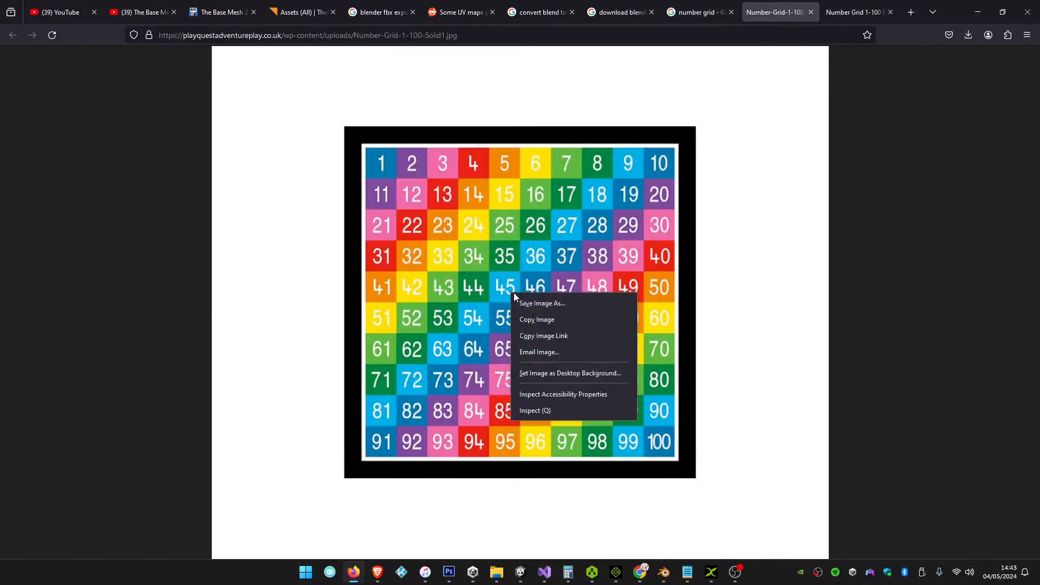
left_click(539, 320)
left_click(449, 571)
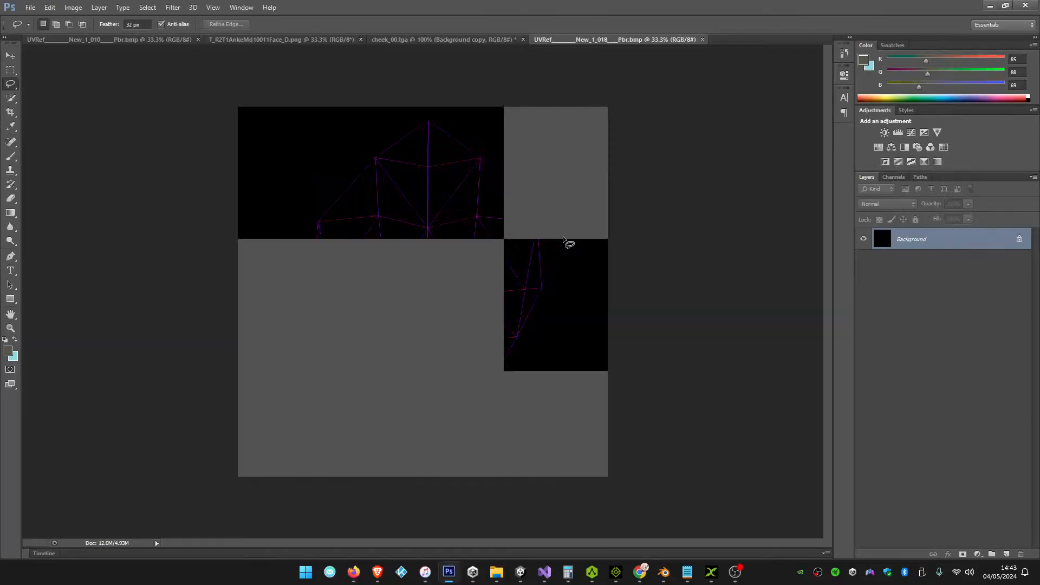
key("ctrl+n")
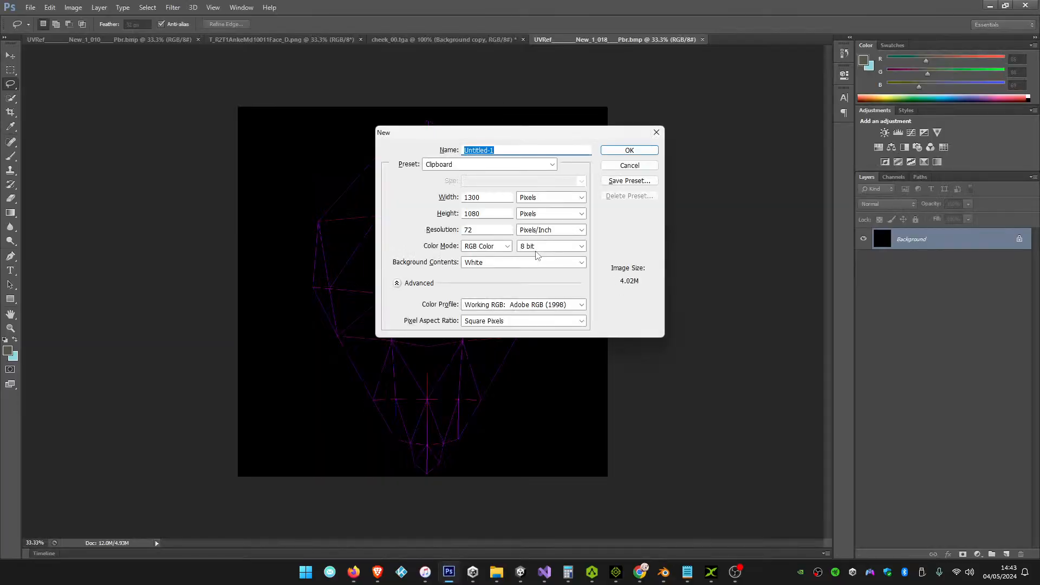
key("Return")
key("ctrl+v")
Crop the document to the colored number squares, excluding the white margin and black border
left_click(11, 69)
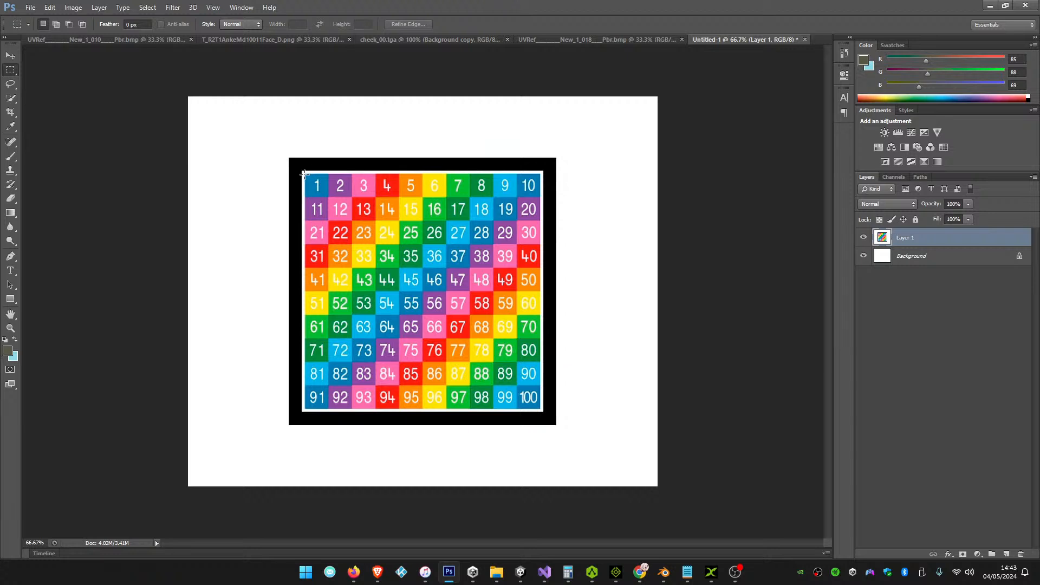
left_click_drag(303, 173, 540, 410)
left_click(148, 7)
left_click(89, 120)
Save the cropped number grid as a PNG named !grid.png in the textures folder
left_click(31, 7)
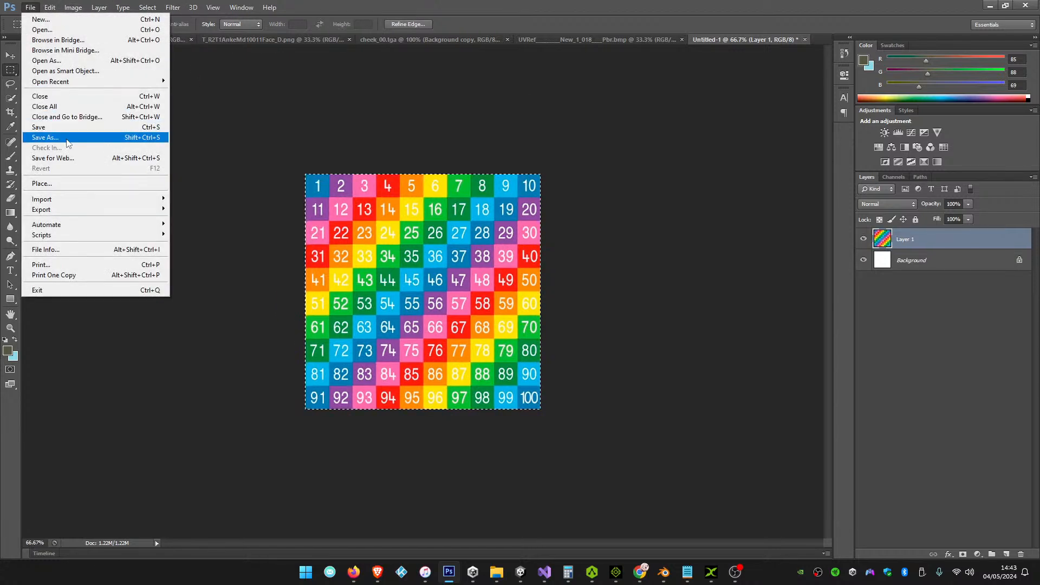
left_click(146, 138)
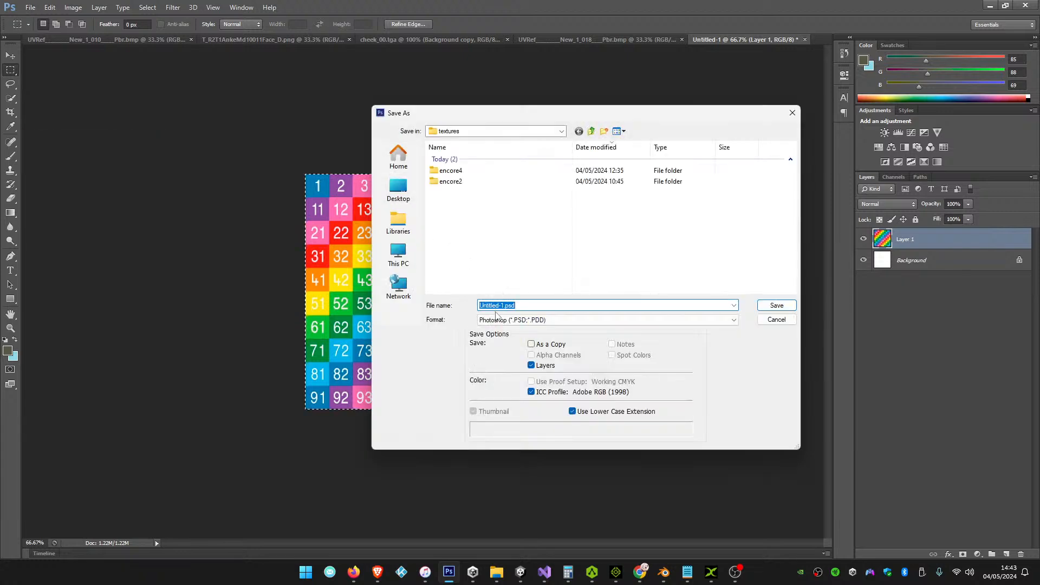
left_click(495, 319)
left_click(536, 448)
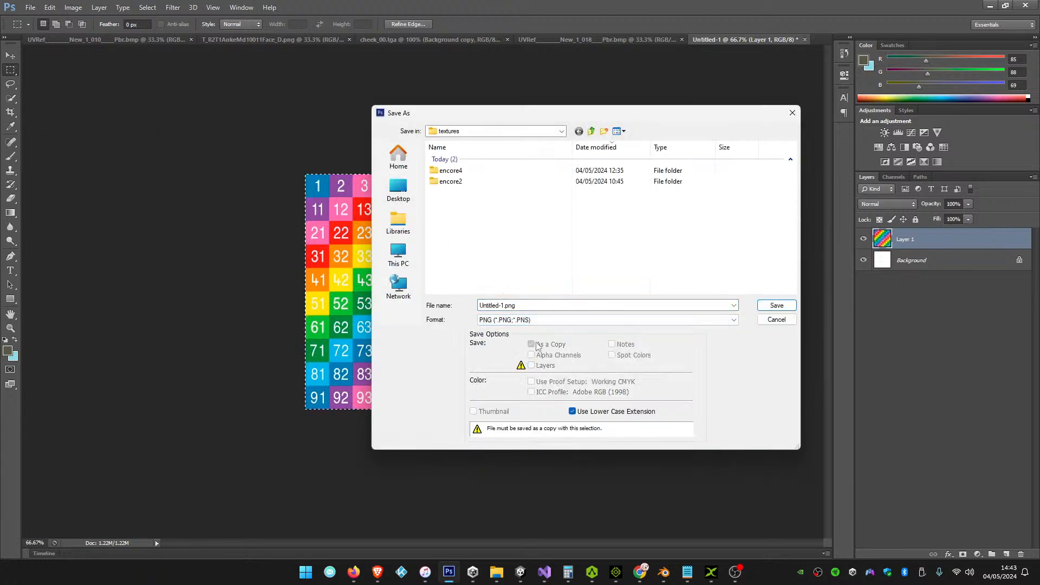
left_click(500, 306)
left_click_drag(501, 305, 418, 295)
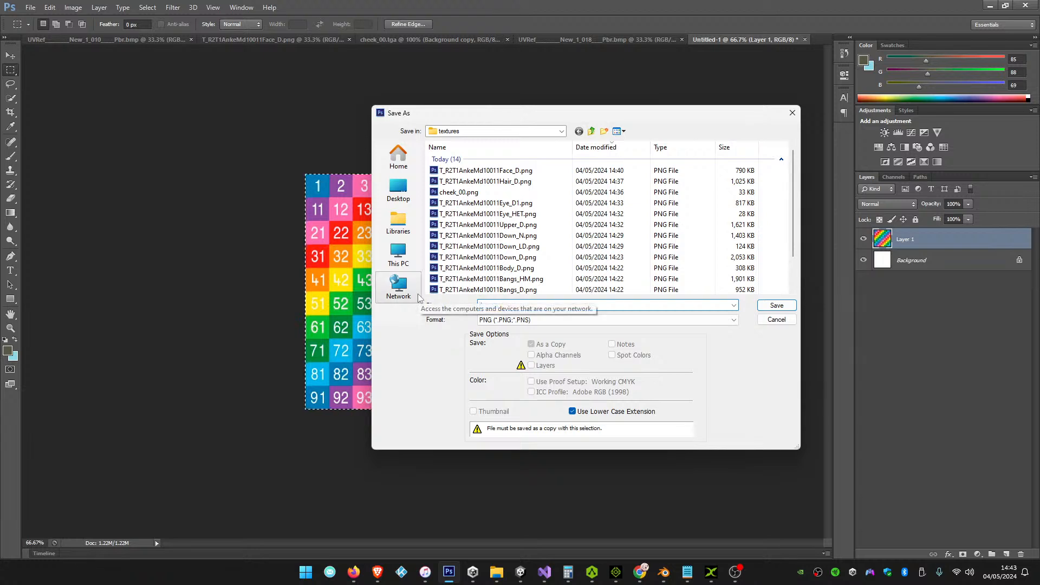
type("1")
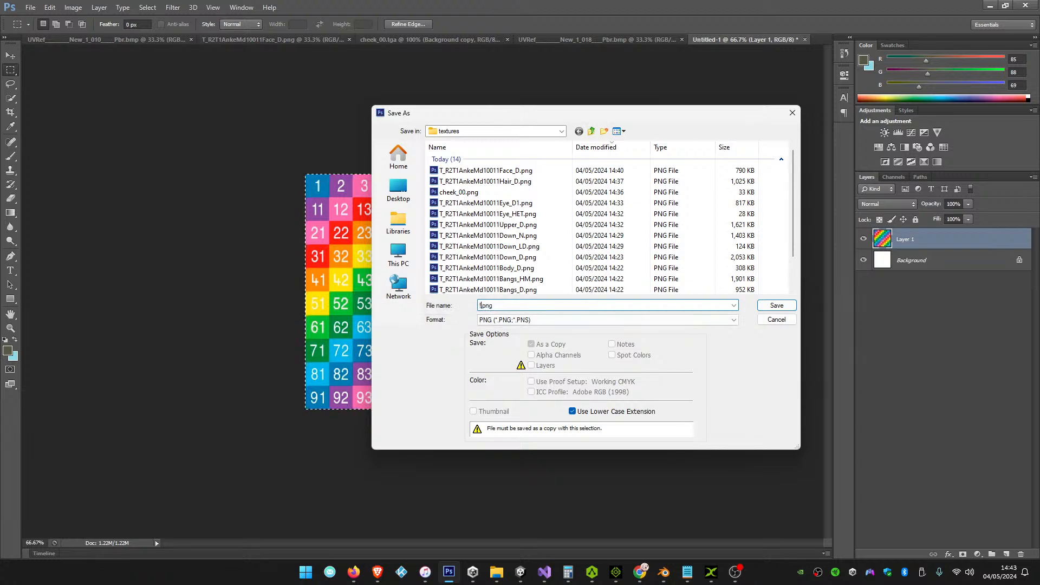
key("Return")
key("Return")
Switch to iClone and load !grid.png as the Base Color texture of the selected ___Pbr material
key("alt+Tab")
key("alt+Tab")
key("alt+Tab")
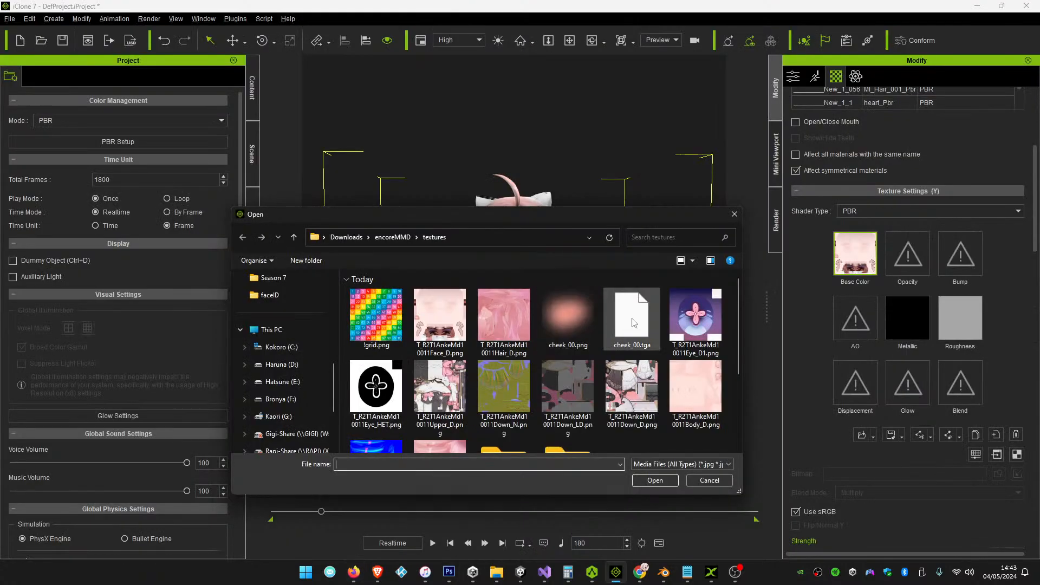
double_click(380, 312)
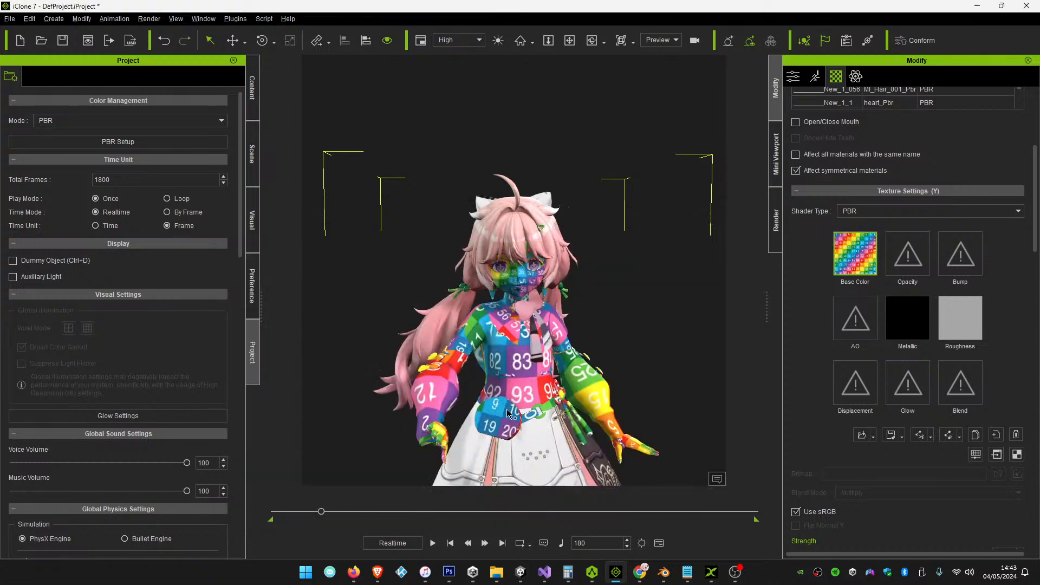
scroll(558, 322, "up", 2)
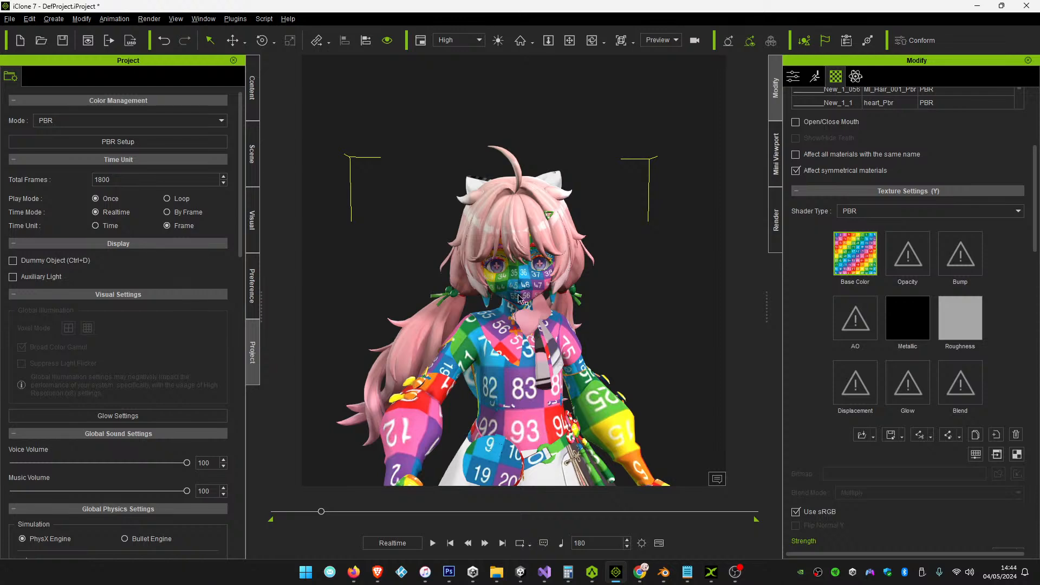
scroll(532, 293, "up", 3)
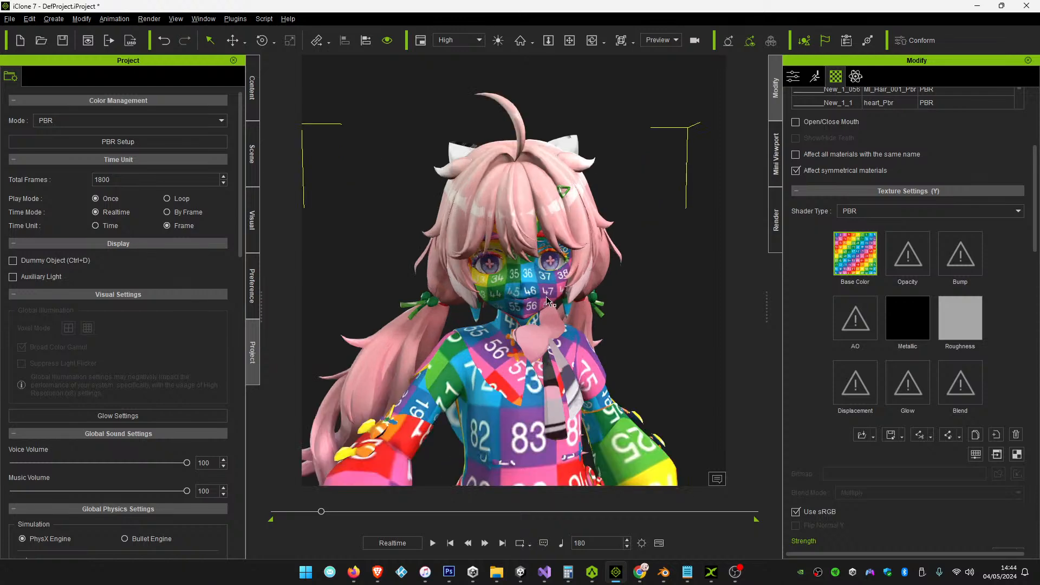
scroll(553, 298, "down", 1)
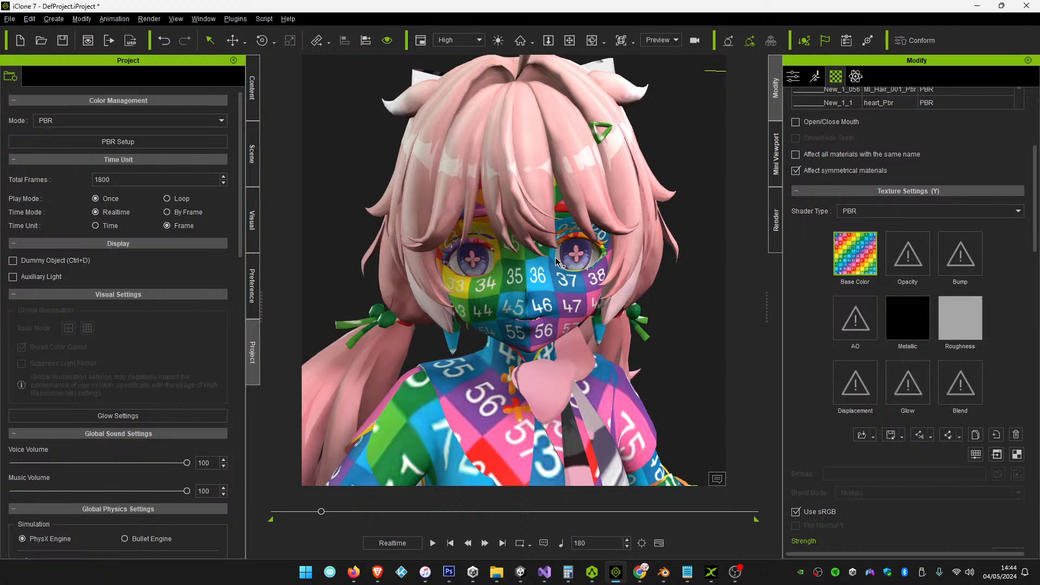
Select the front hair's material on the character and set its opacity to 0
left_click_drag(1035, 182, 1034, 133)
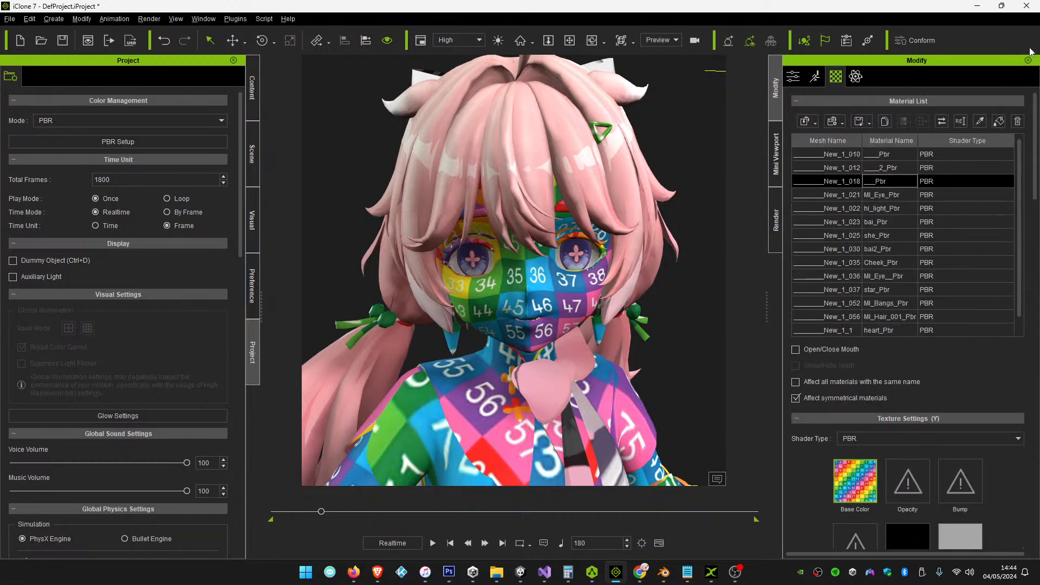
left_click(465, 141)
left_click_drag(1035, 162, 1031, 266)
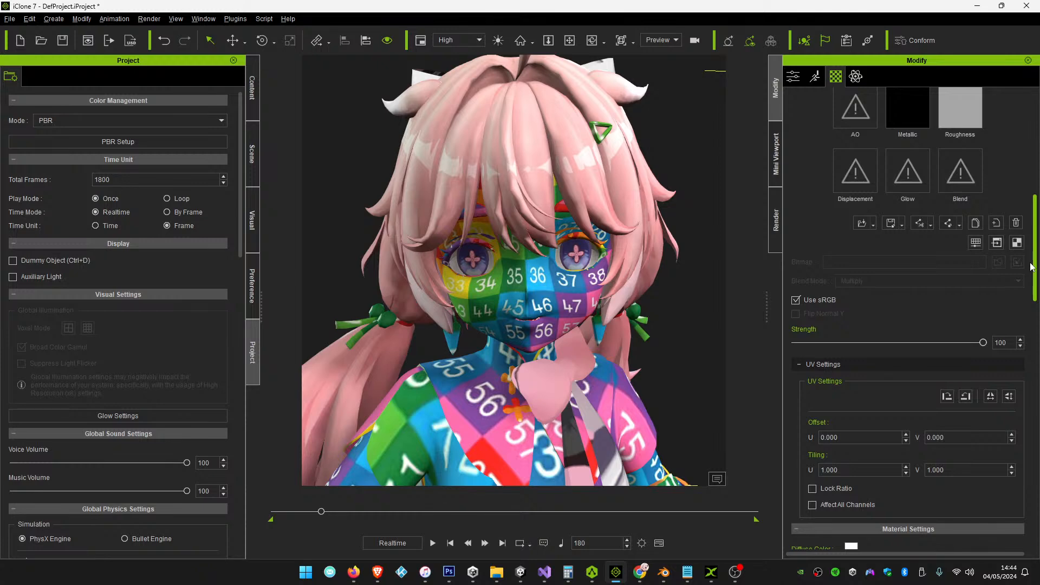
scroll(1018, 255, "down", 8)
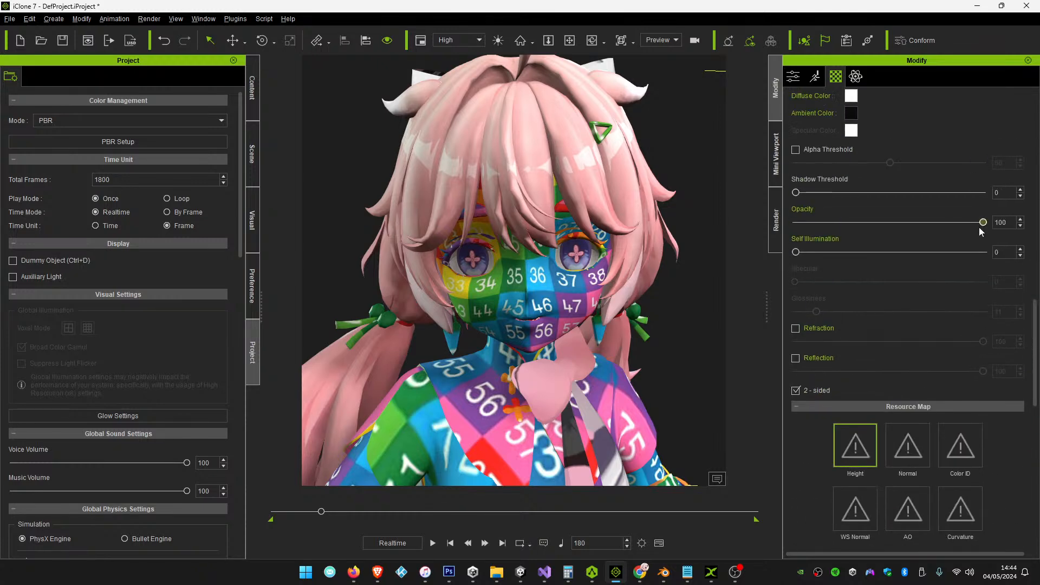
left_click_drag(983, 222, 753, 228)
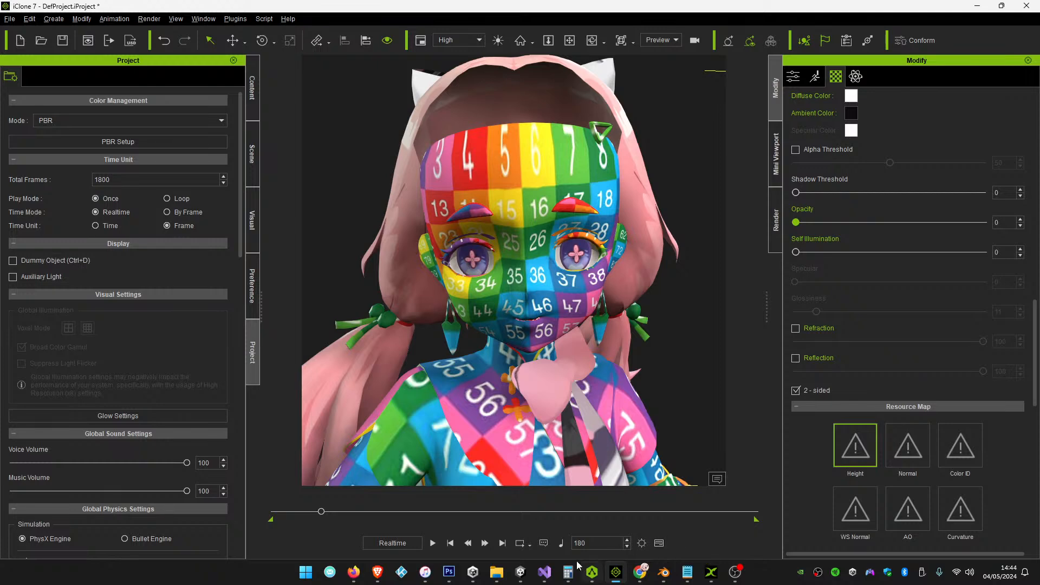
Switch to Photoshop and resize the number grid document to 1024 pixels wide with proportions constrained
mouse_move(448, 572)
left_click(449, 514)
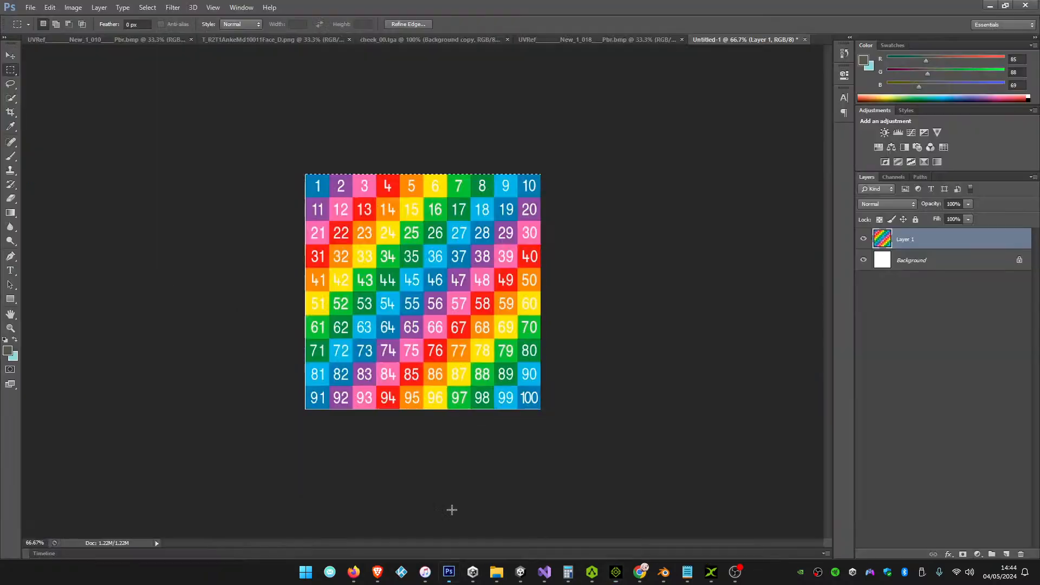
key("ctrl+a")
left_click(64, 8)
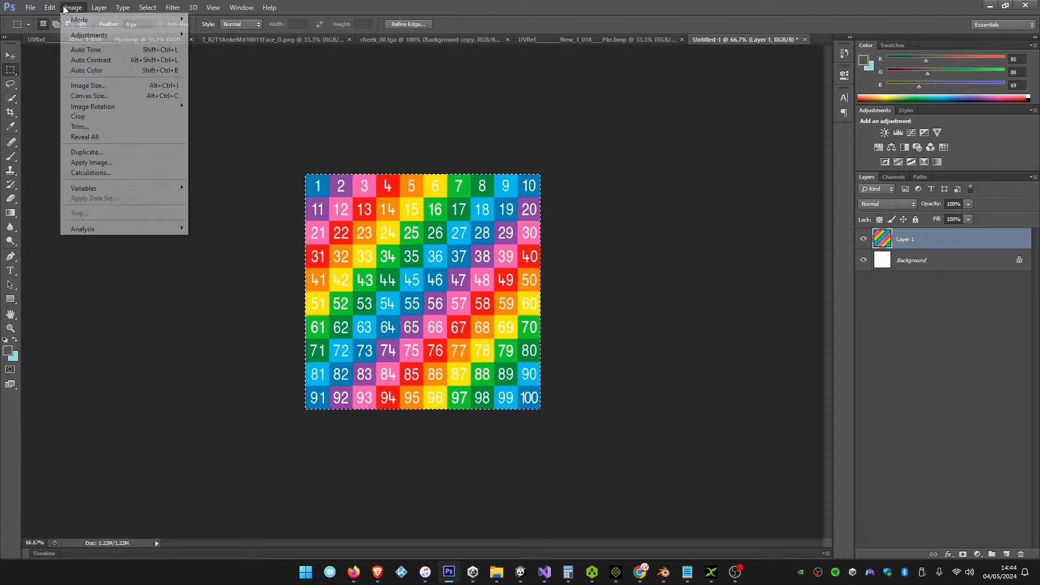
left_click(105, 86)
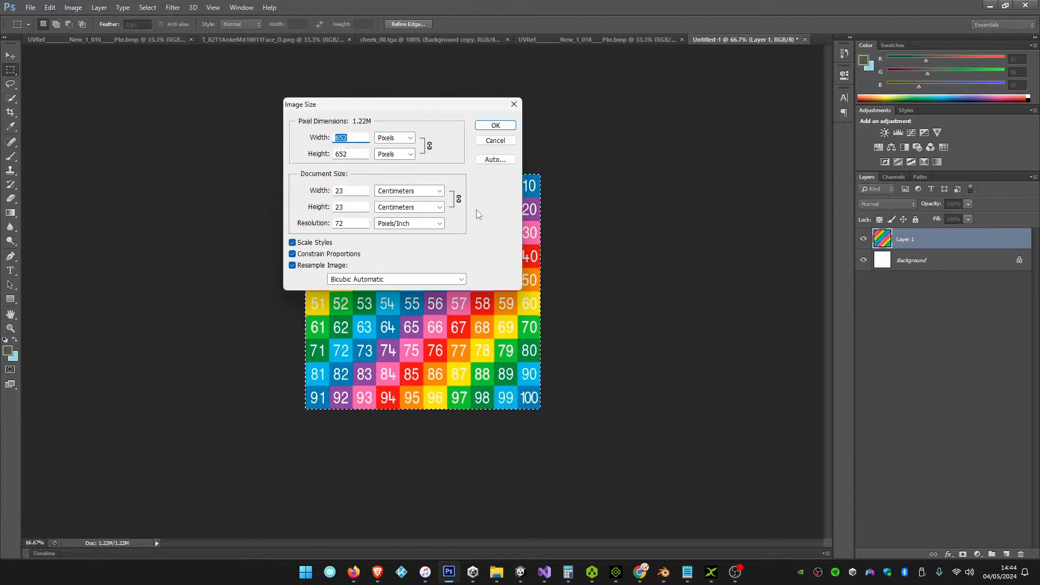
type("1024")
key("Return")
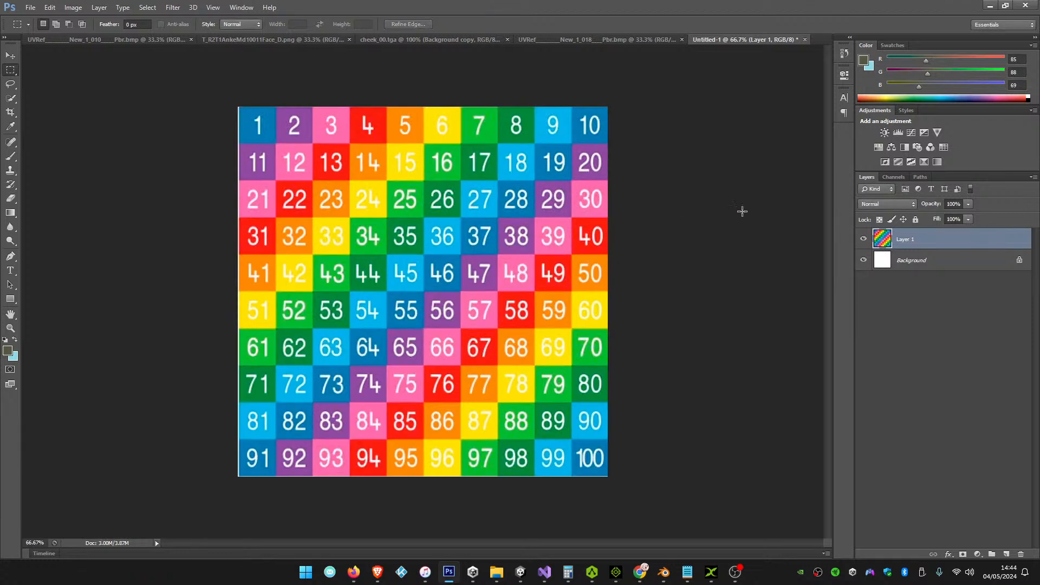
Switch to iClone and examine from several angles how the number grid maps across the face, ears, neck and clothing
key("alt+Tab")
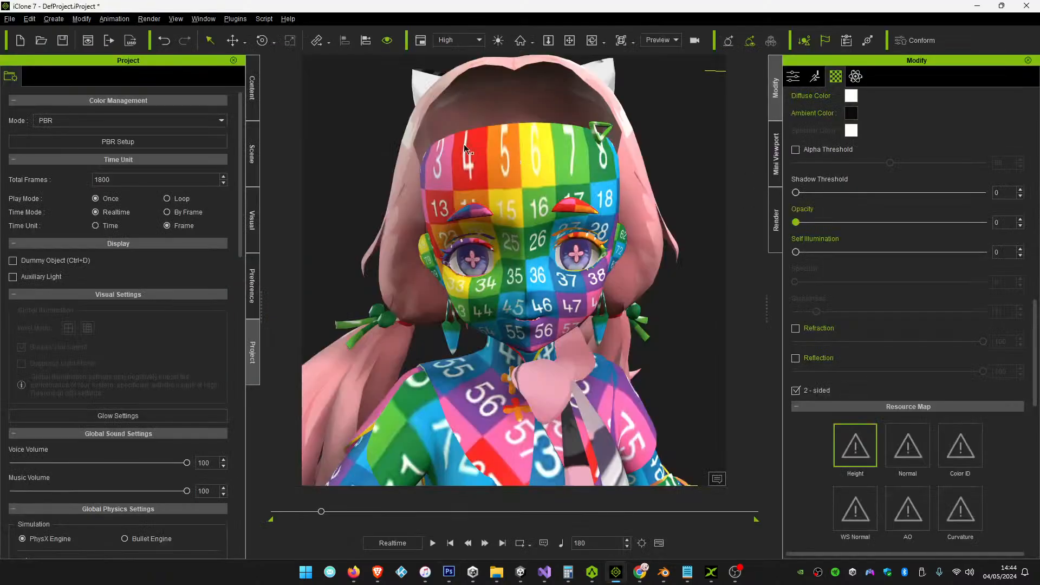
left_click(567, 44)
right_click_drag(571, 178, 719, 178)
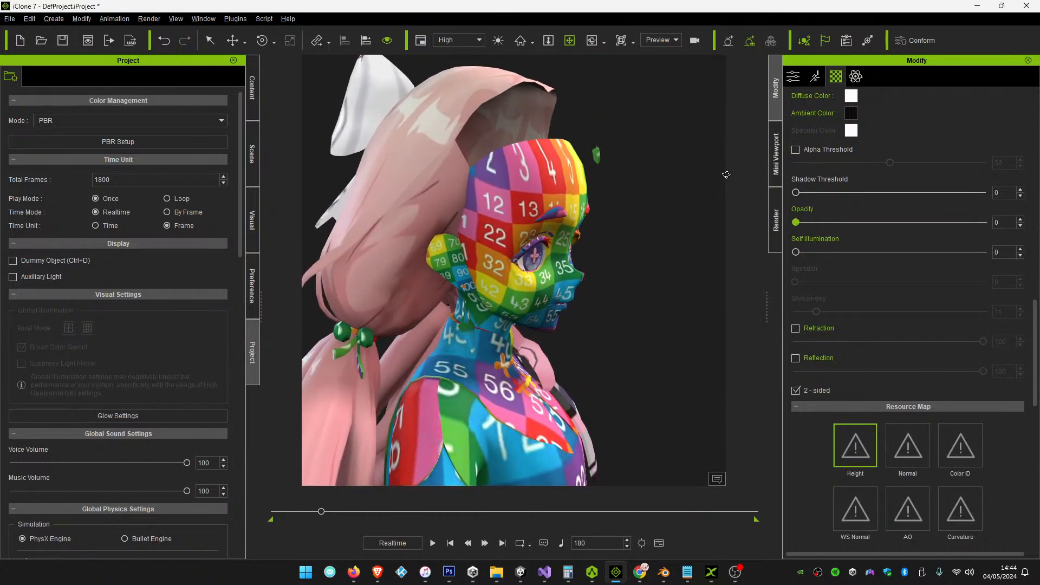
right_click_drag(726, 175, 291, 235)
middle_click_drag(292, 236, 315, 235)
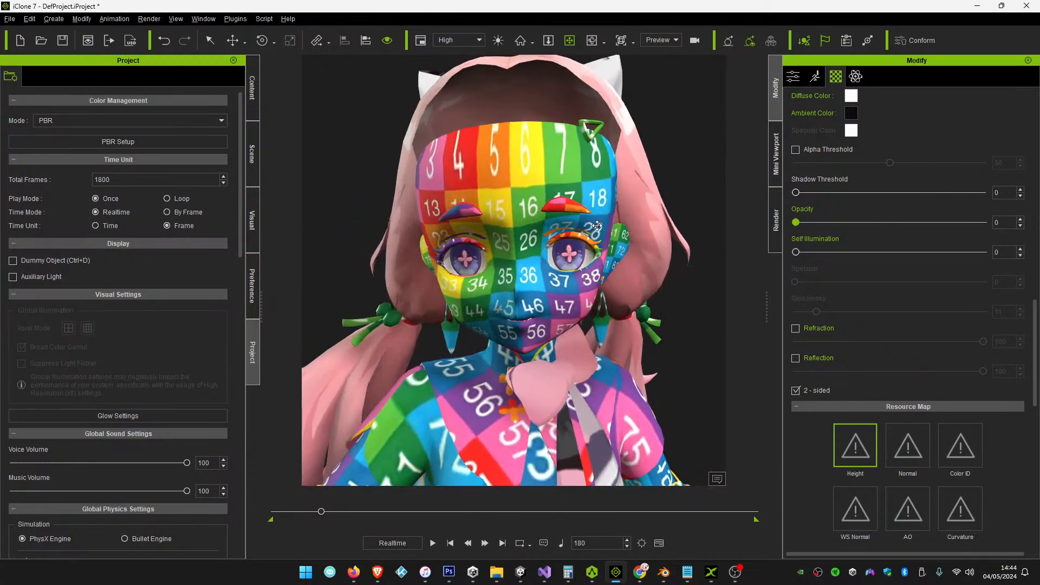
mouse_move(621, 221)
right_mouse_down()
mouse_move(478, 233)
mouse_move(618, 229)
right_mouse_up()
scroll(478, 232, "down", 3)
middle_click_drag(618, 228, 622, 236)
right_click_drag(551, 285, 552, 170)
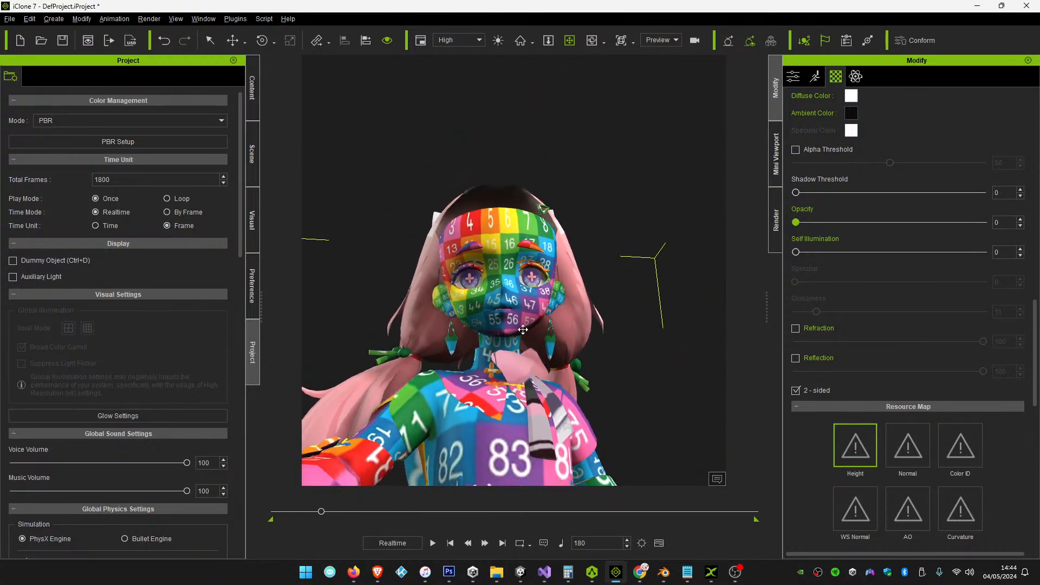
mouse_move(530, 329)
middle_mouse_down()
mouse_move(540, 271)
mouse_move(533, 347)
middle_mouse_up()
scroll(541, 271, "up", 5)
scroll(540, 270, "down", 4)
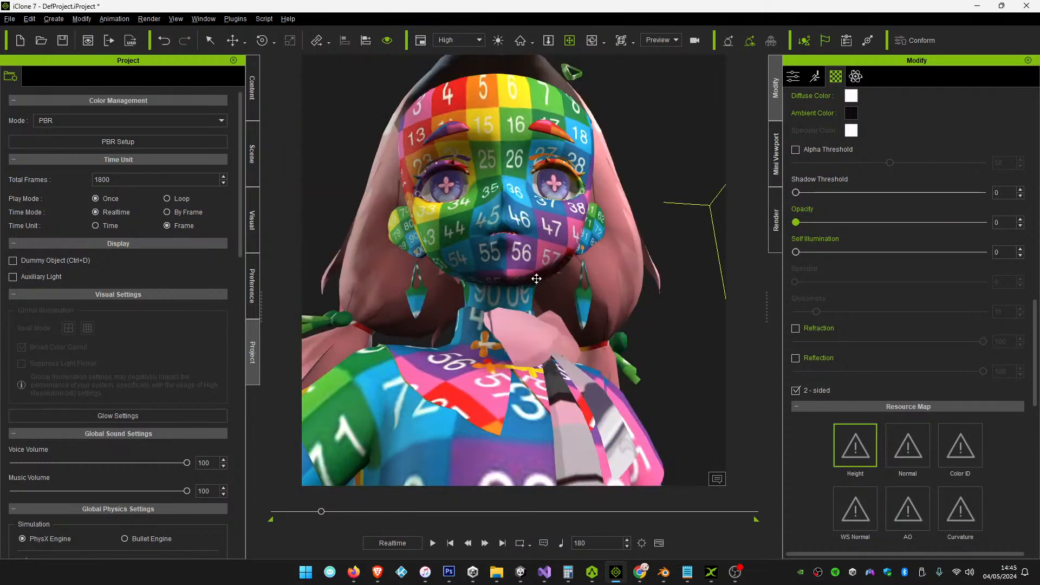
scroll(536, 278, "down", 2)
right_click_drag(534, 324, 523, 190)
middle_click_drag(523, 190, 523, 177)
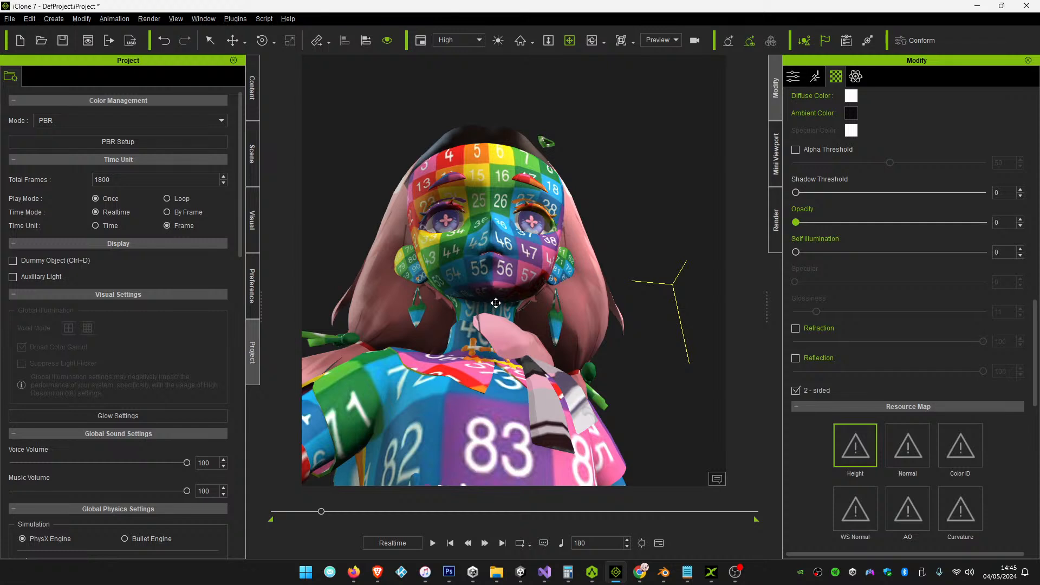
middle_click_drag(491, 301, 569, 285)
scroll(568, 244, "up", 2)
right_click_drag(568, 233, 558, 263)
left_click_drag(563, 235, 544, 295)
right_click_drag(543, 295, 545, 385)
scroll(545, 385, "up", 3)
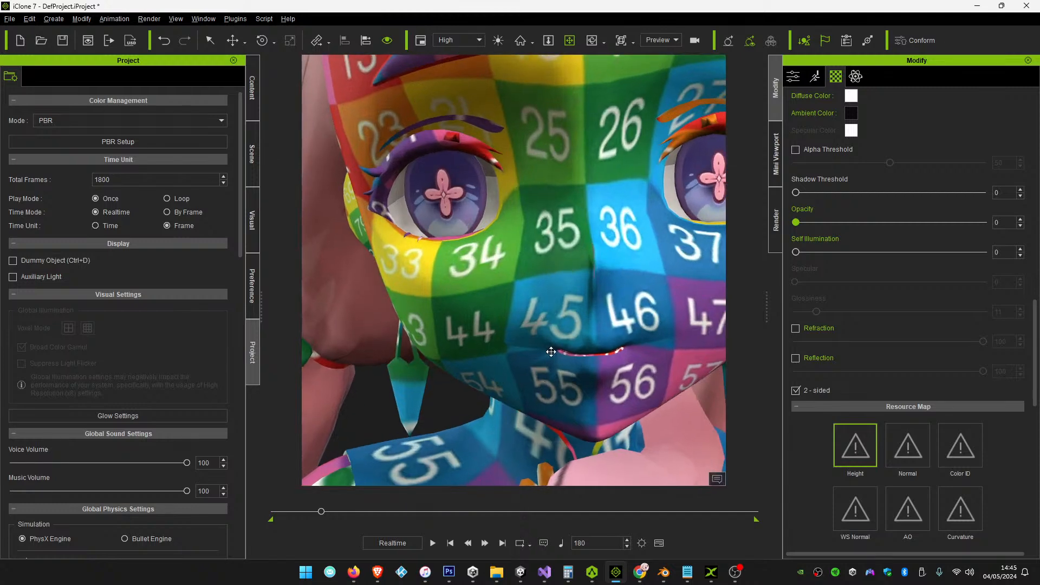
scroll(552, 353, "down", 5)
scroll(550, 320, "up", 3)
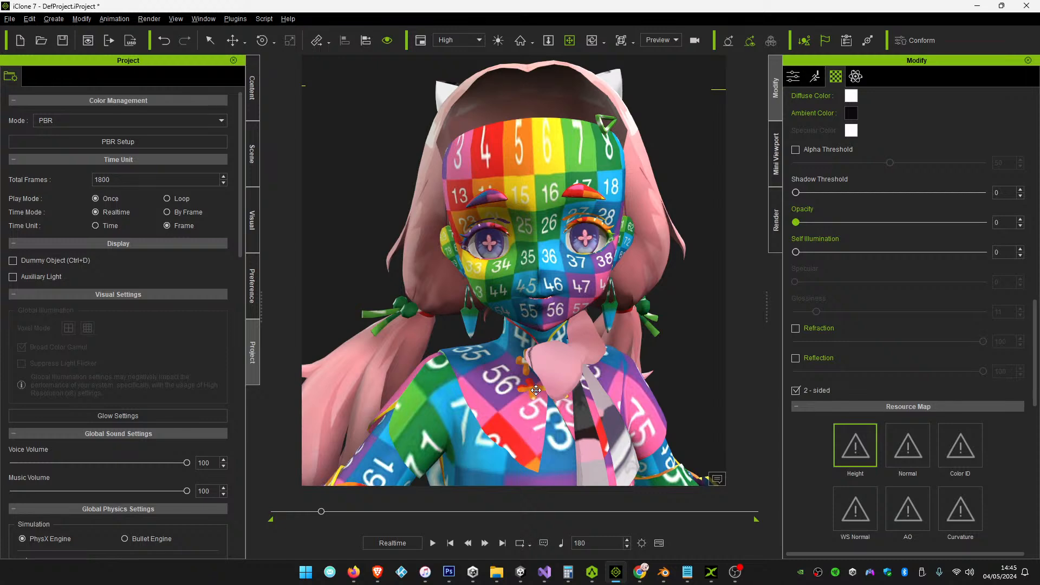
scroll(536, 390, "down", 3)
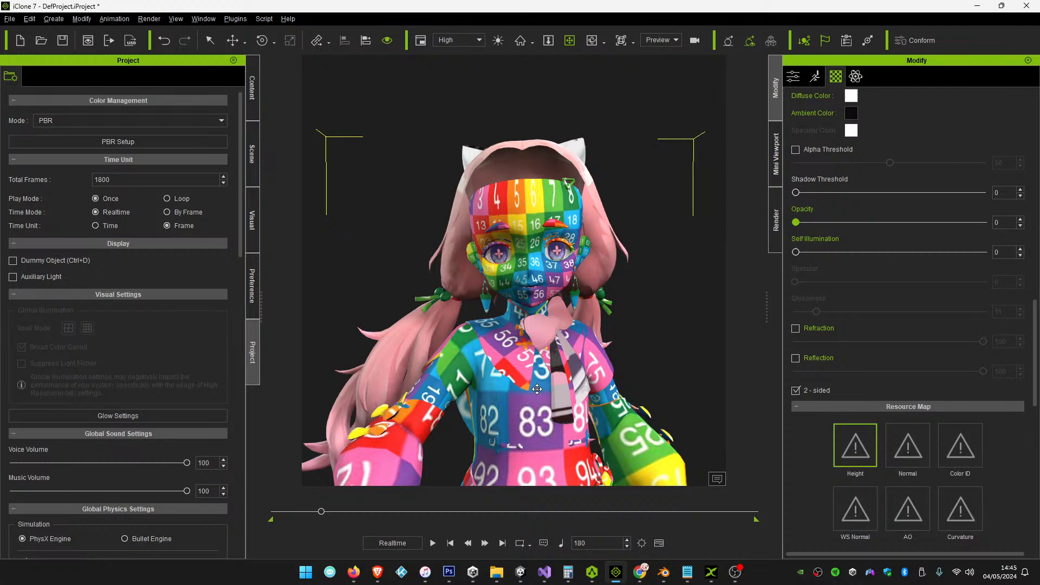
scroll(537, 389, "up", 3)
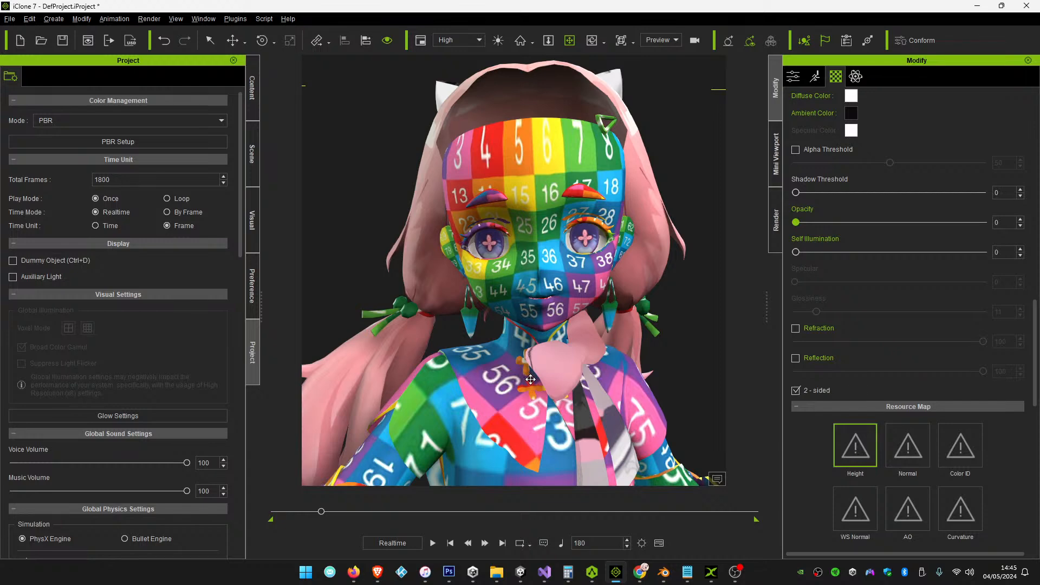
Switch to Blender's Layout workspace, select the character's face mesh and locate 00O_face in the object hierarchy
left_click(663, 571)
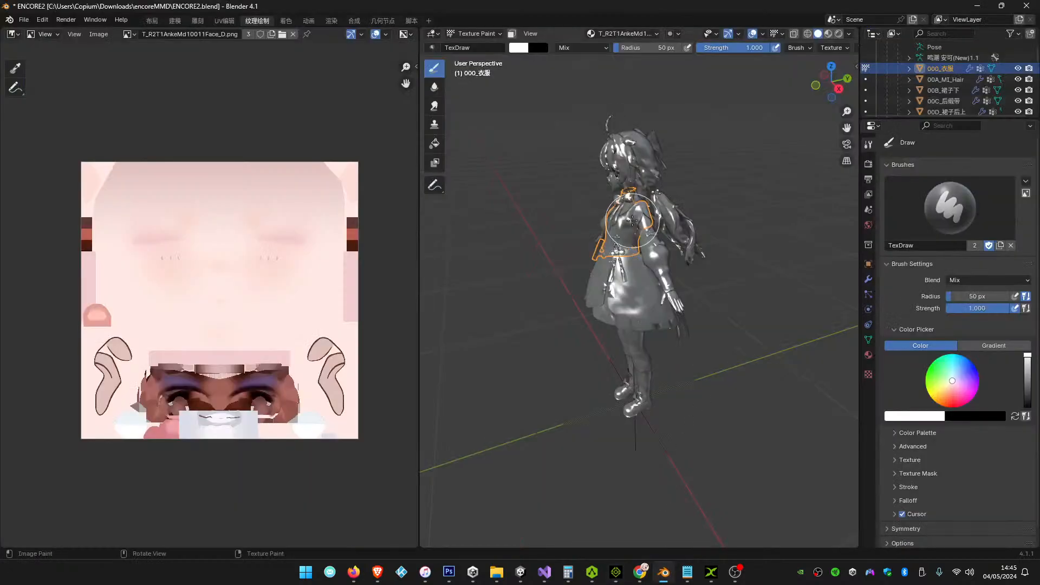
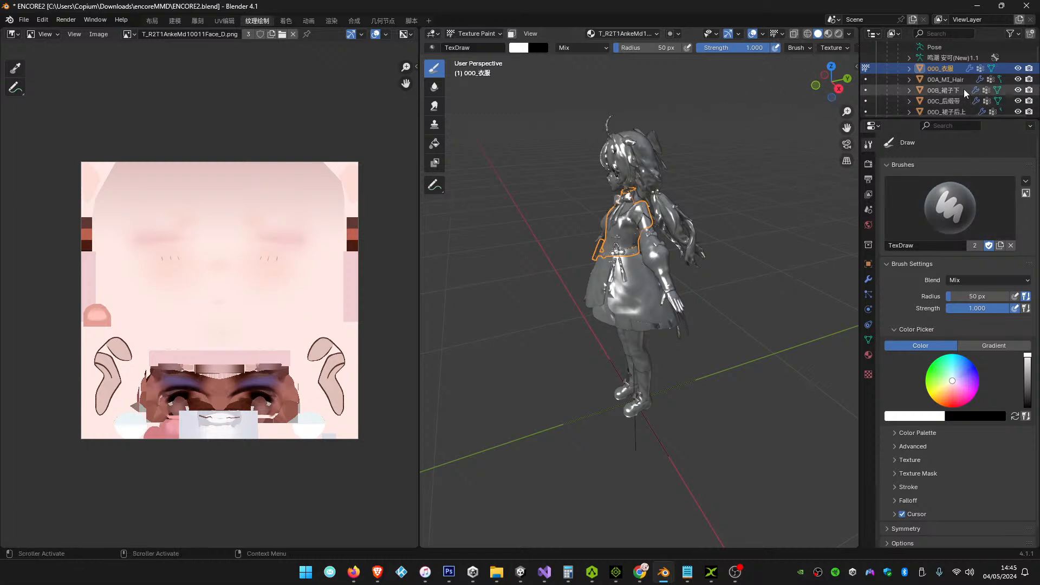
scroll(633, 126, "up", 1)
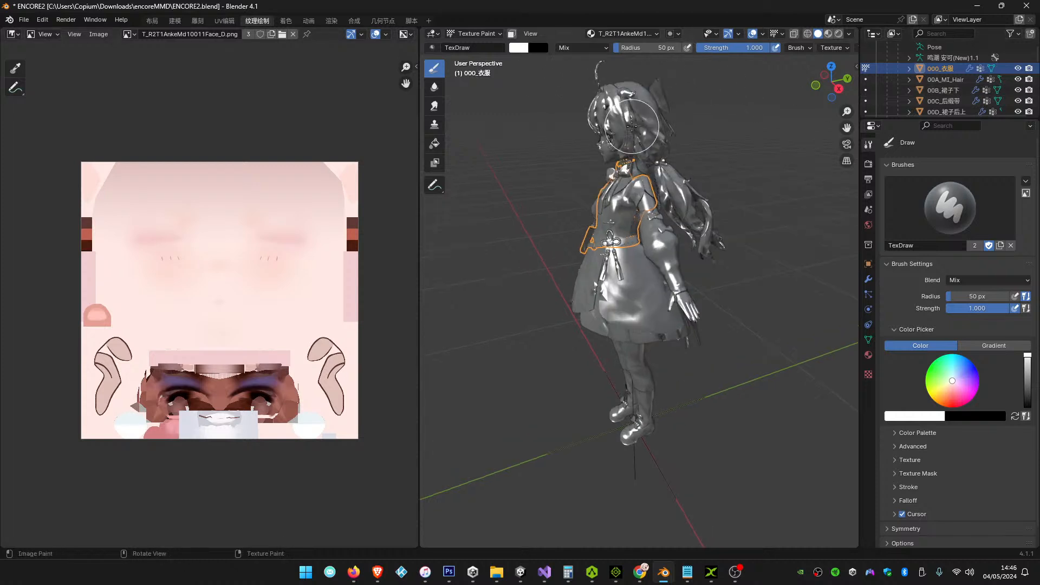
left_click(152, 21)
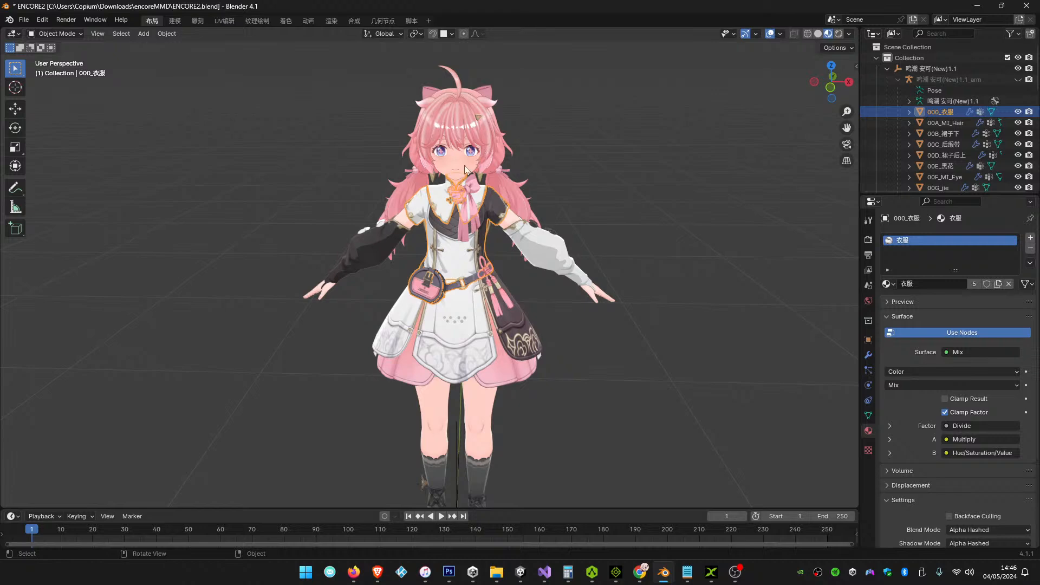
scroll(466, 162, "up", 2)
middle_click_drag(637, 110, 639, 226)
scroll(639, 225, "up", 4)
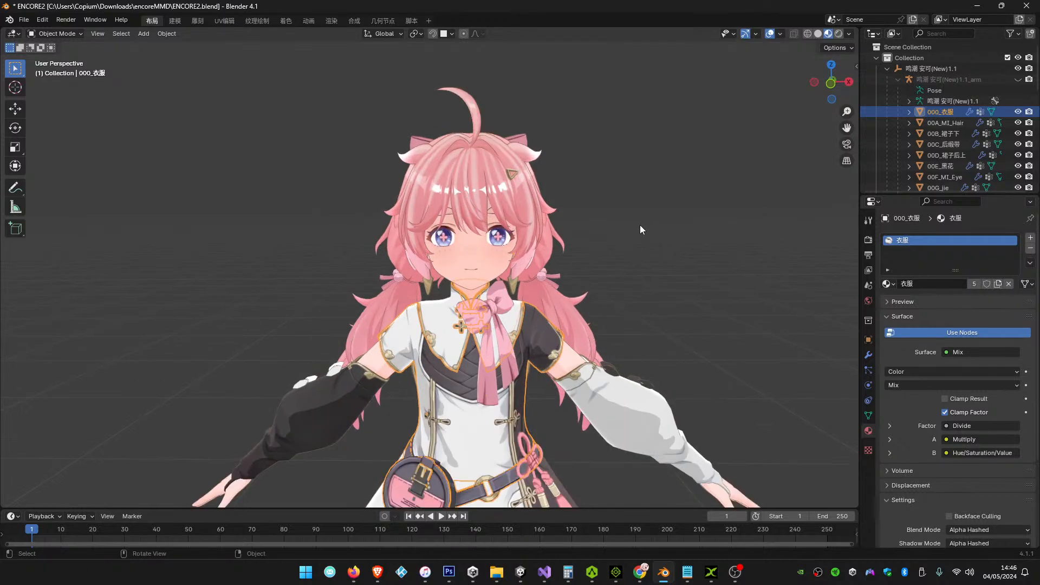
left_click(492, 251)
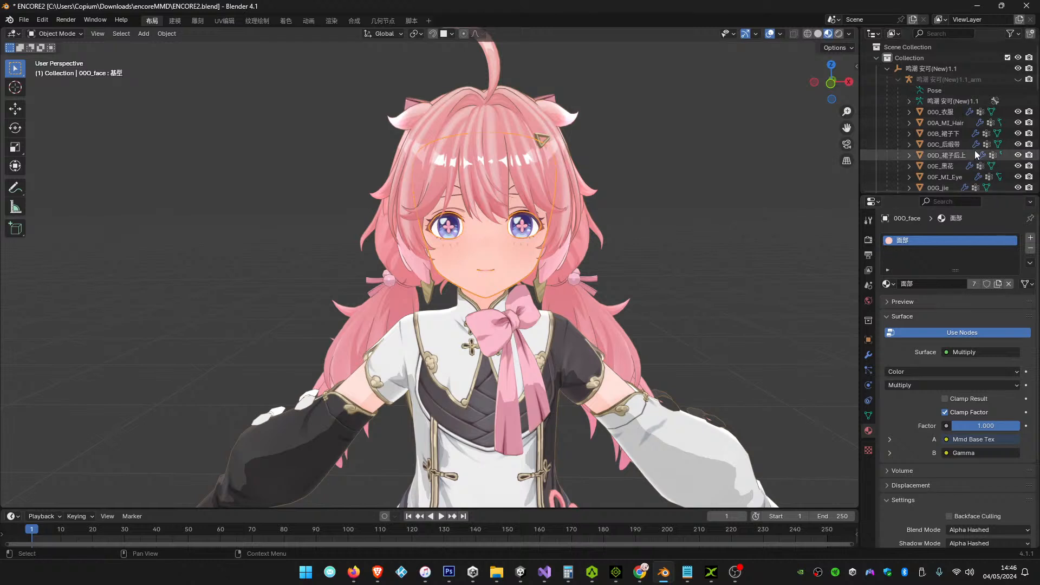
scroll(1035, 154, "down", 2)
scroll(953, 130, "down", 5)
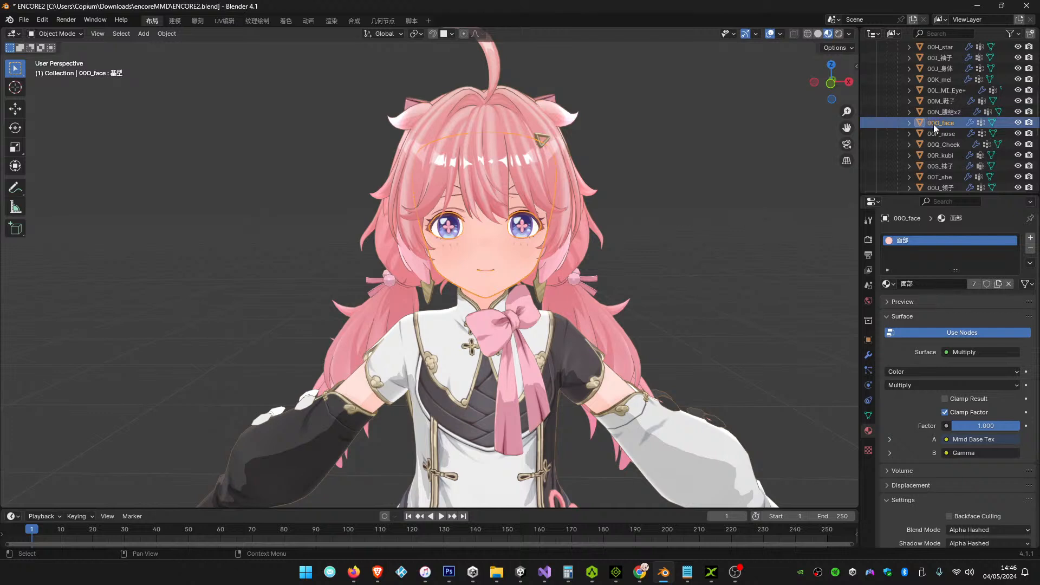
Examine the face mesh's material and texture properties, including its surface and blend settings, for UV information
scroll(901, 436, "down", 1)
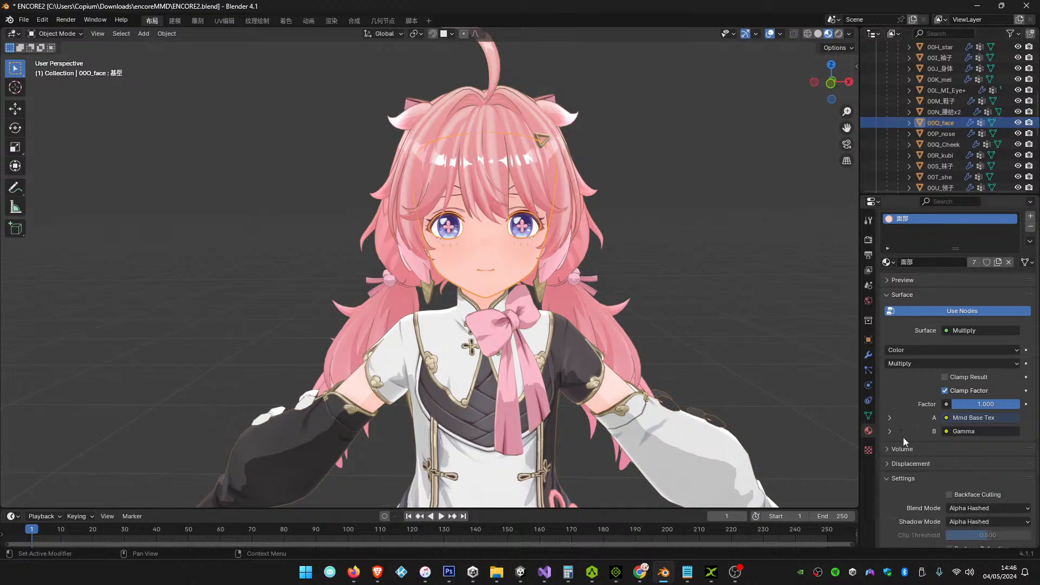
left_click(868, 451)
left_click(868, 431)
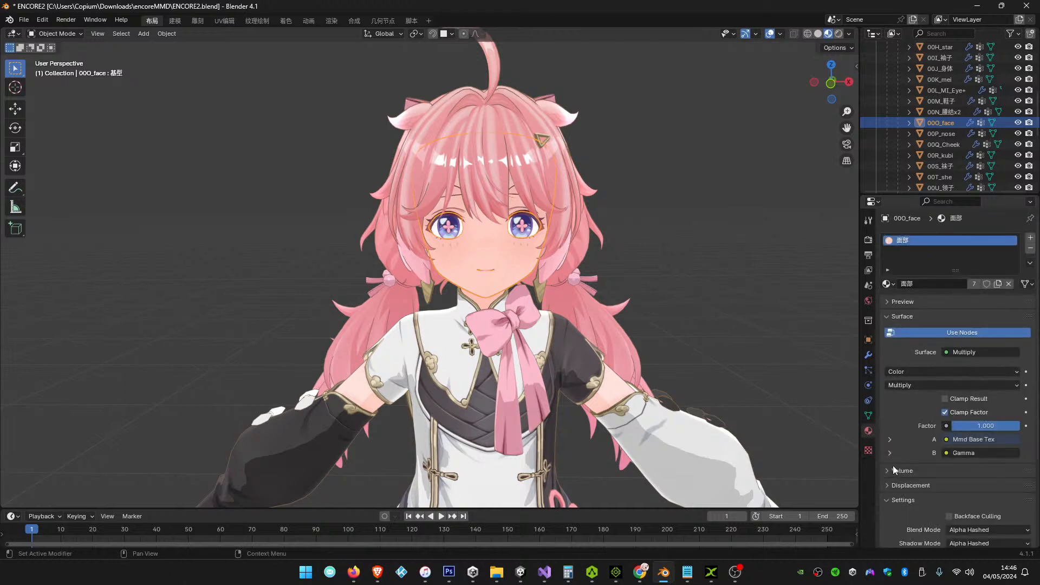
scroll(937, 474, "down", 5)
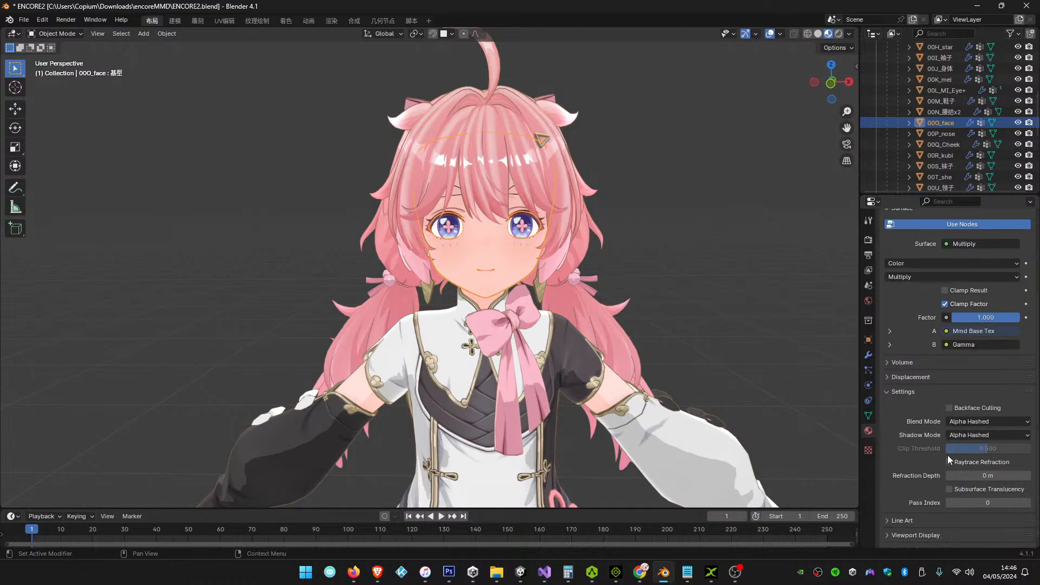
scroll(927, 436, "up", 5)
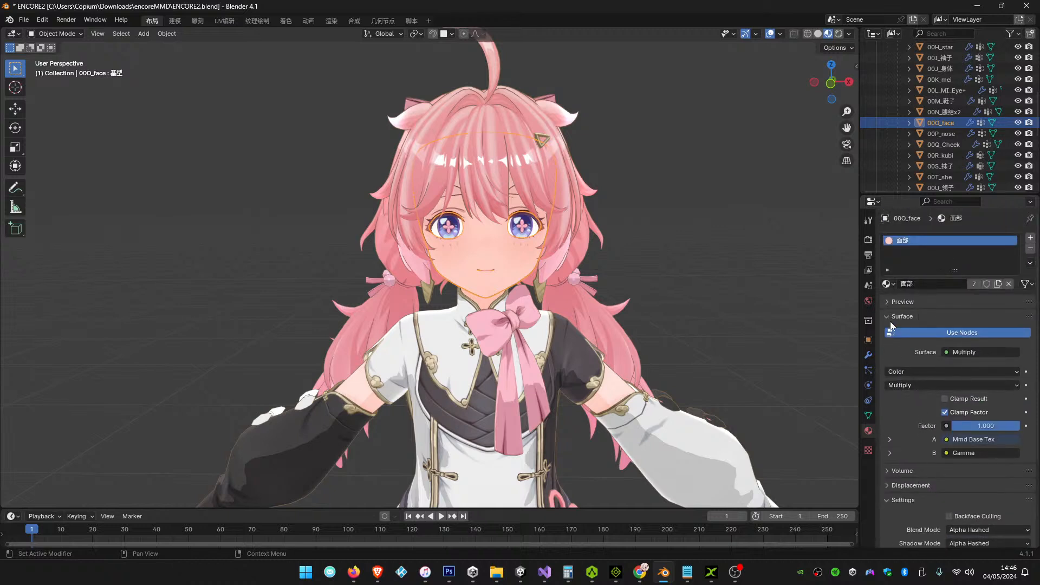
left_click(889, 301)
left_click(889, 301)
scroll(910, 487, "down", 5)
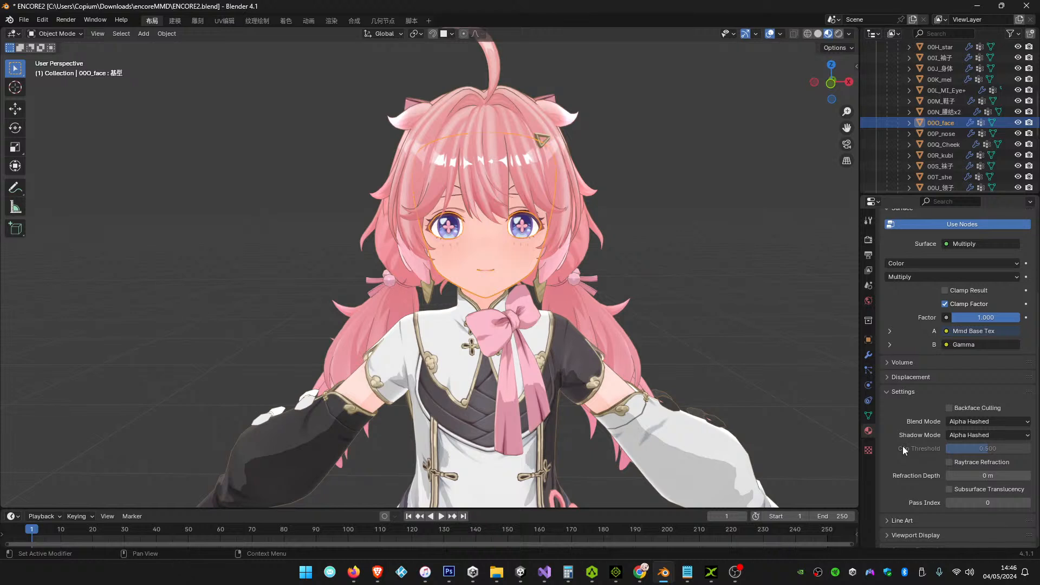
scroll(903, 449, "down", 1)
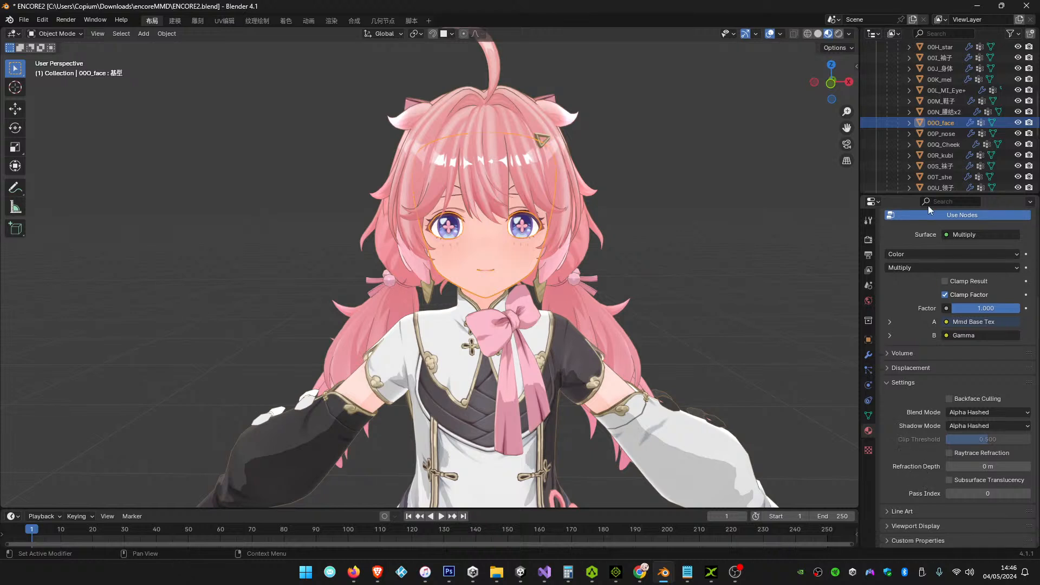
Show the object data properties of 00O_face and make UVMap its active attribute
right_click(931, 123)
left_click(868, 415)
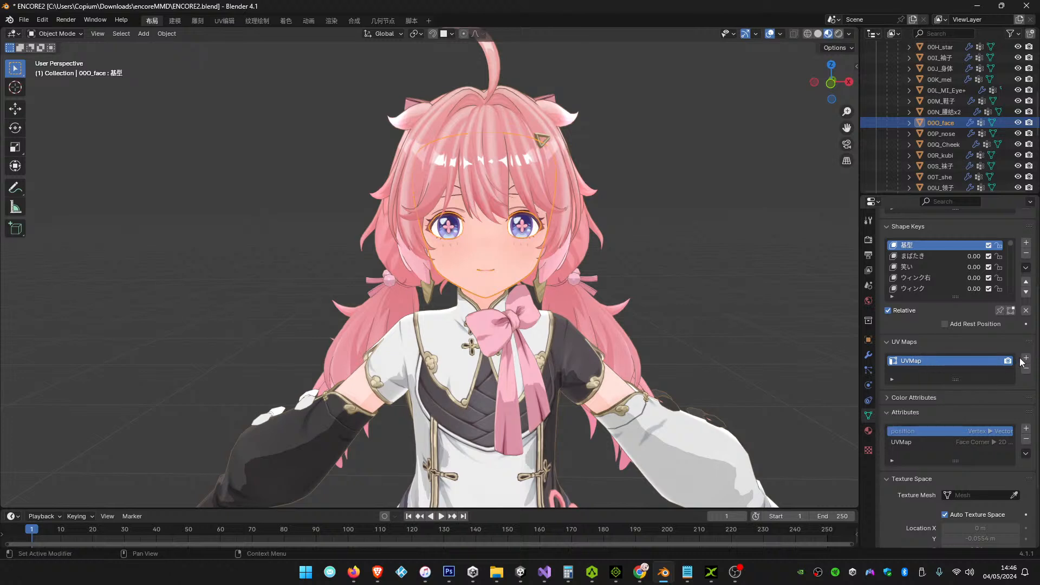
right_click(913, 359)
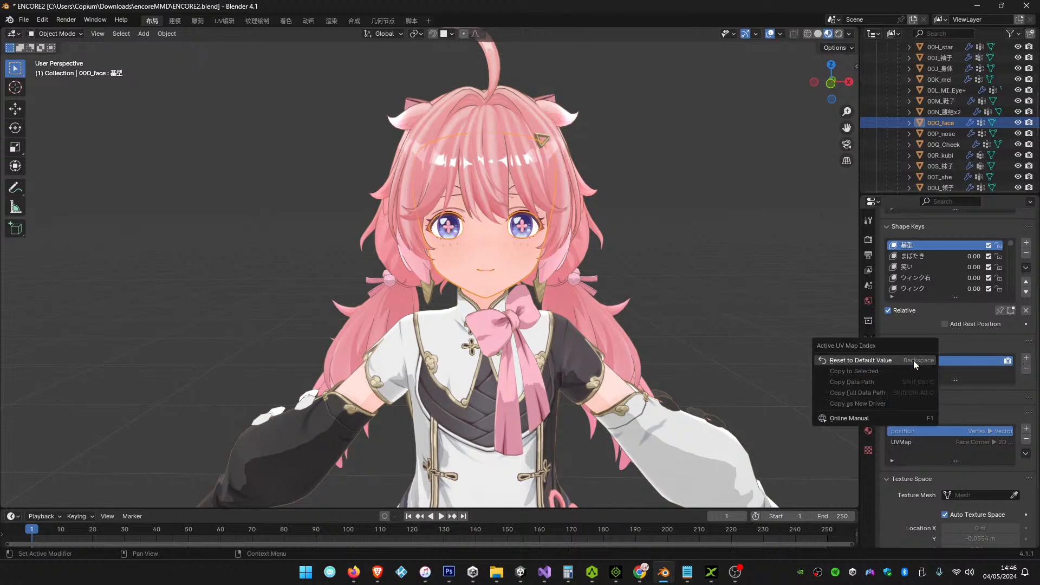
left_click(977, 361)
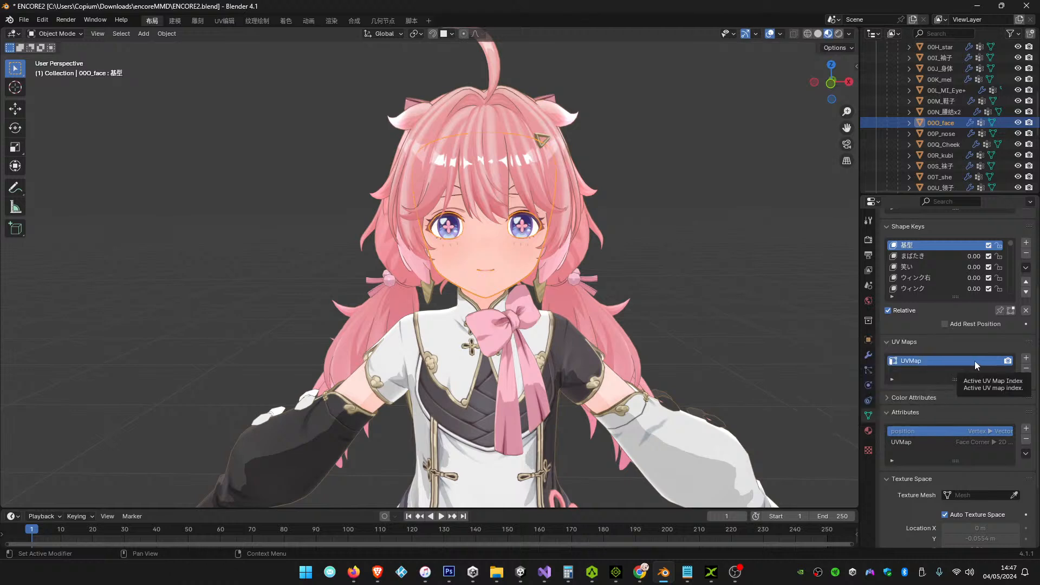
left_click(956, 446)
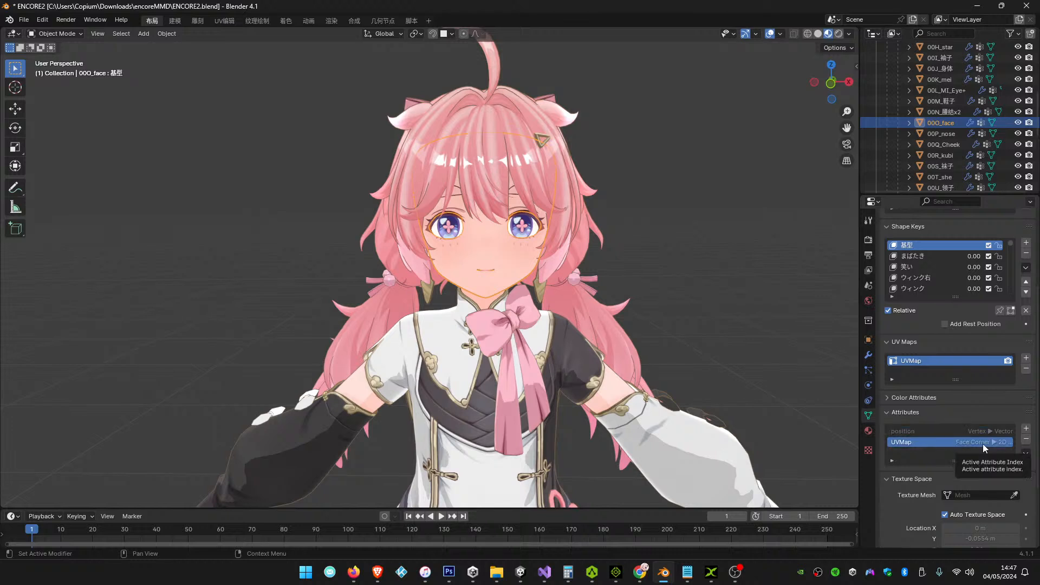
Turn off Auto Texture Space for the face mesh, leaving the name of its UV map as it is
scroll(982, 443, "down", 3)
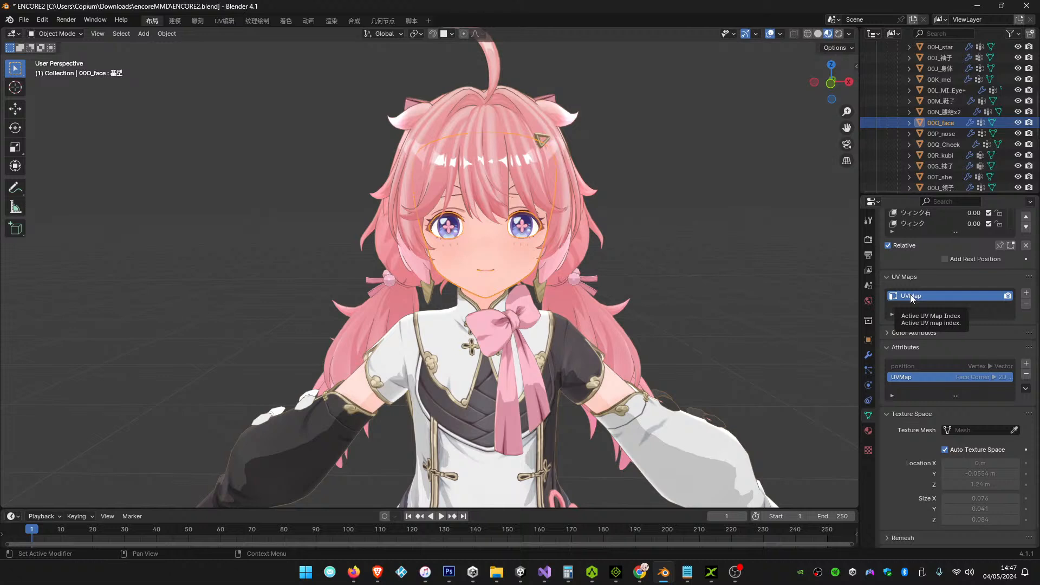
double_click(912, 296)
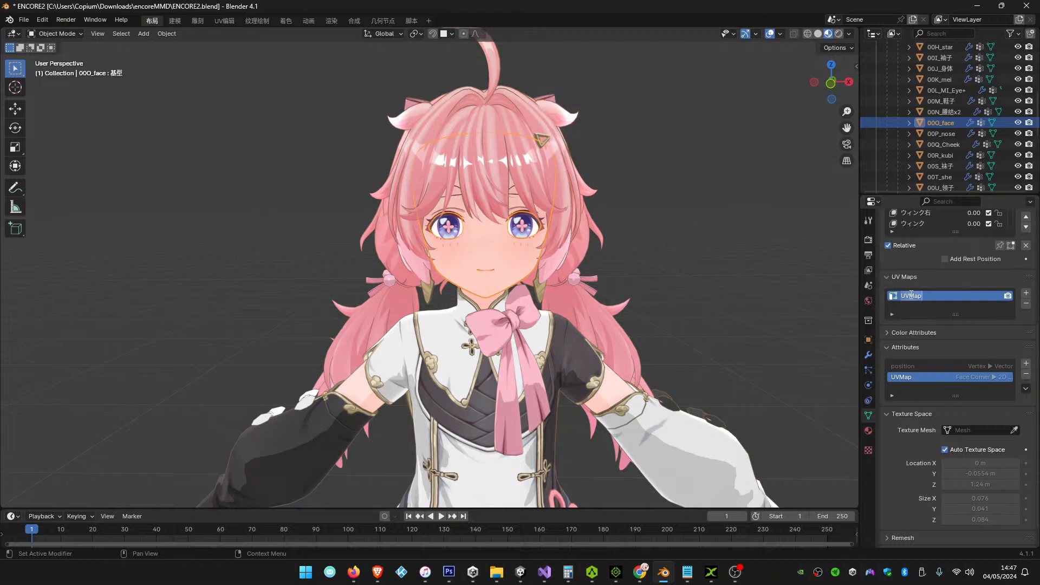
left_click(922, 296)
left_click(933, 306)
right_click(926, 377)
left_click(945, 449)
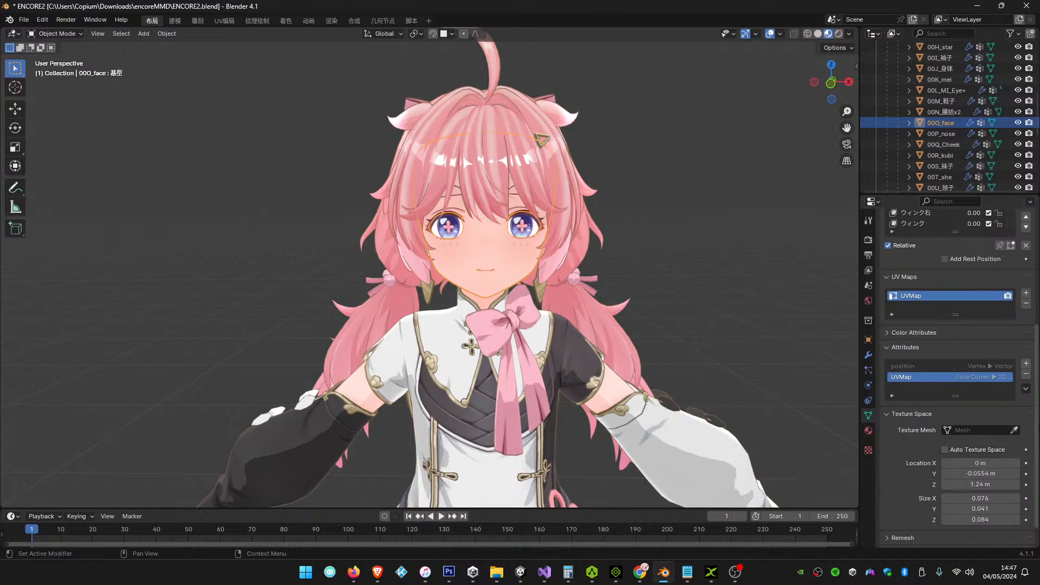
scroll(1003, 434, "down", 1)
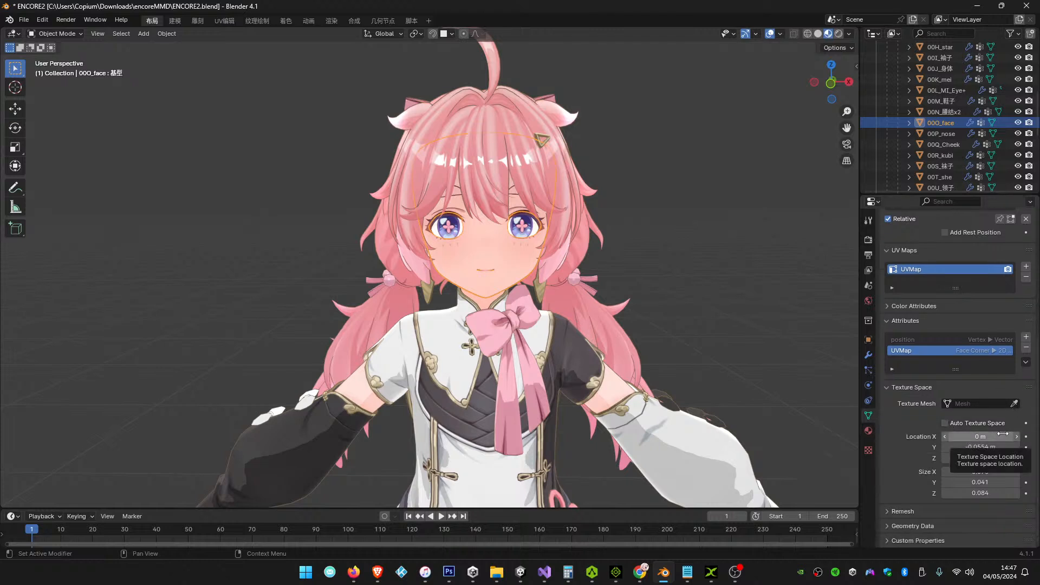
scroll(1002, 433, "up", 2)
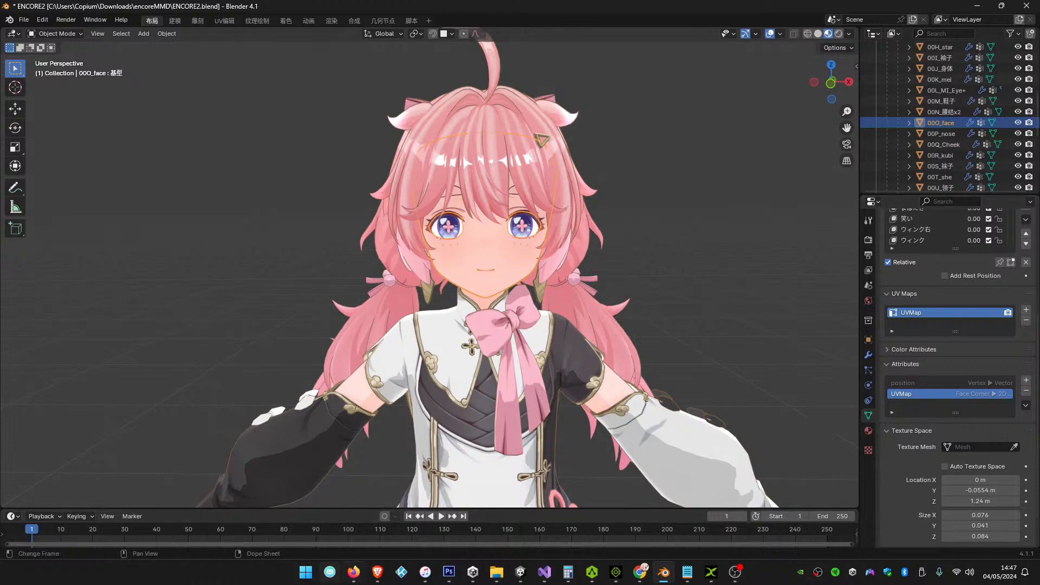
Switch to Firefox and search Google for "blender create new uv map"
mouse_move(353, 572)
left_click(376, 550)
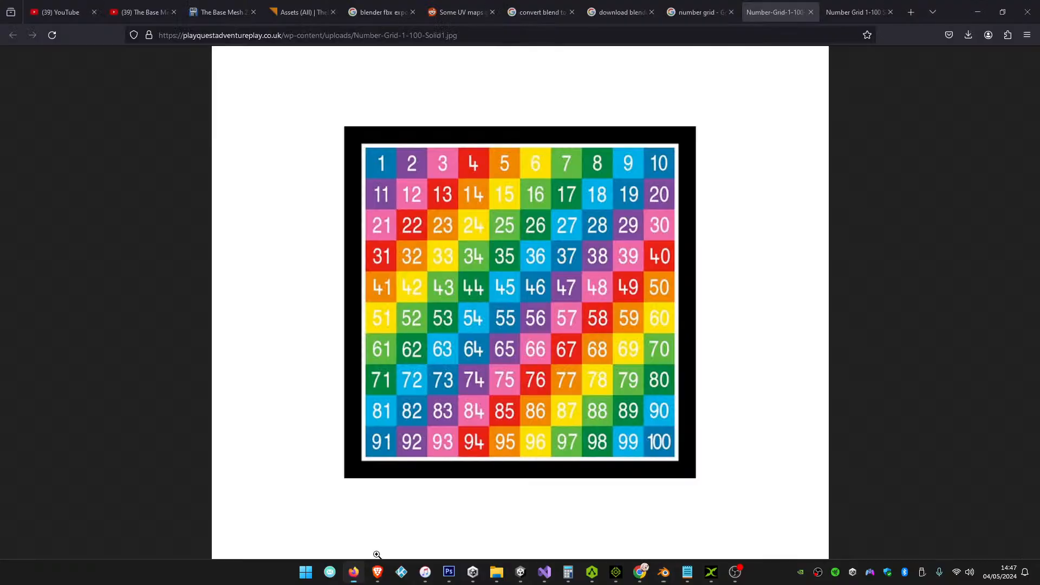
left_click(532, 8)
triple_click(260, 81)
type("blender create new uv map")
key("Return")
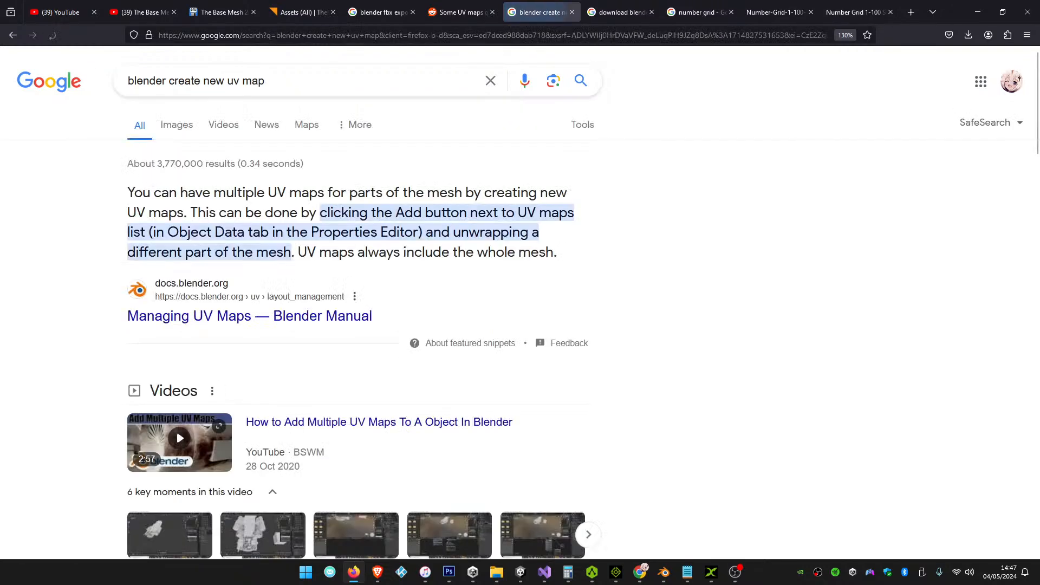
Open the Blender Manual's Managing UV Maps page in a new tab and read about transferring and creating multiple UV maps
middle_click(287, 318)
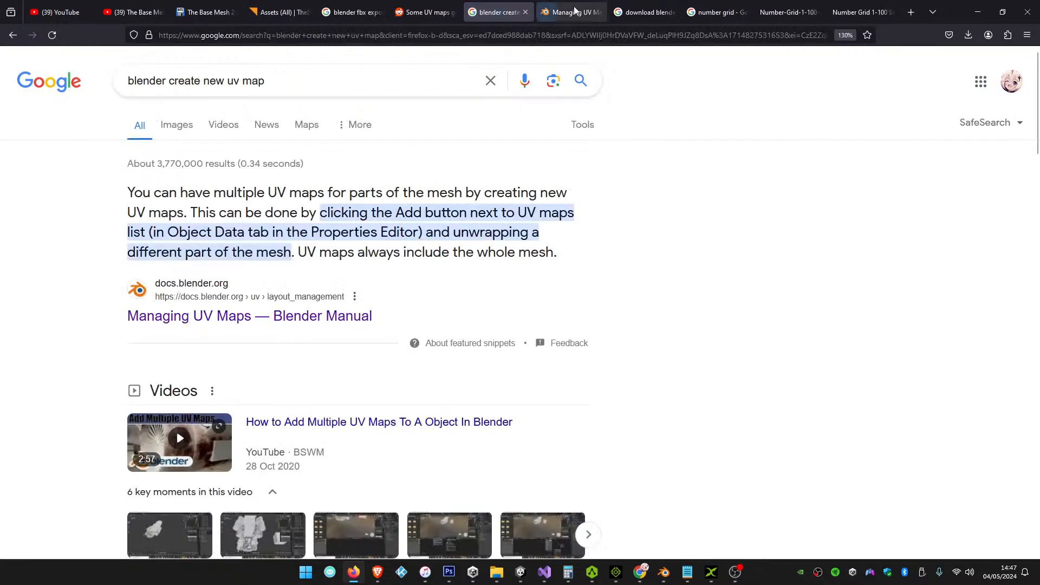
left_click(575, 11)
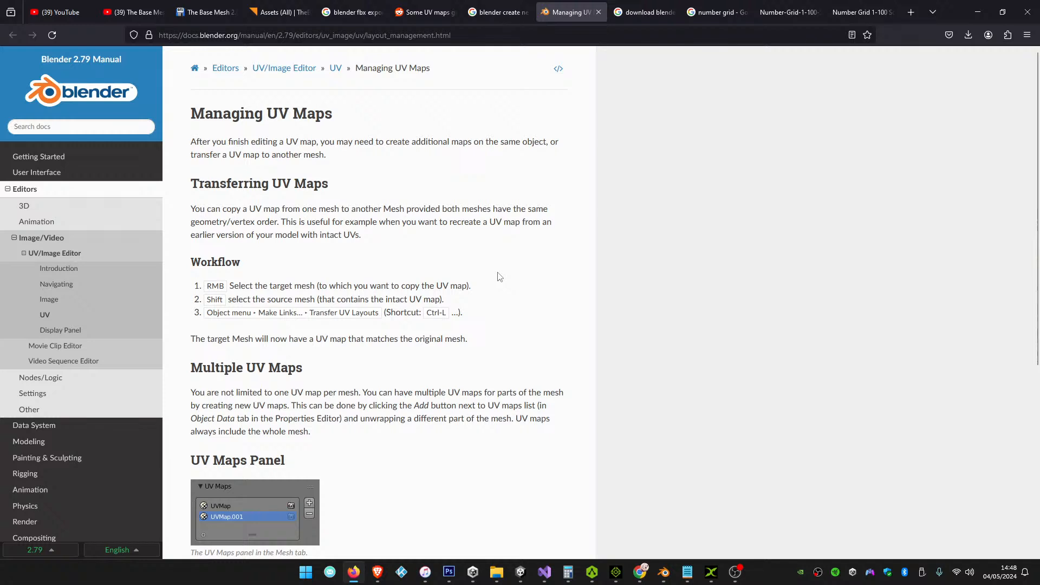
scroll(422, 294, "down", 2)
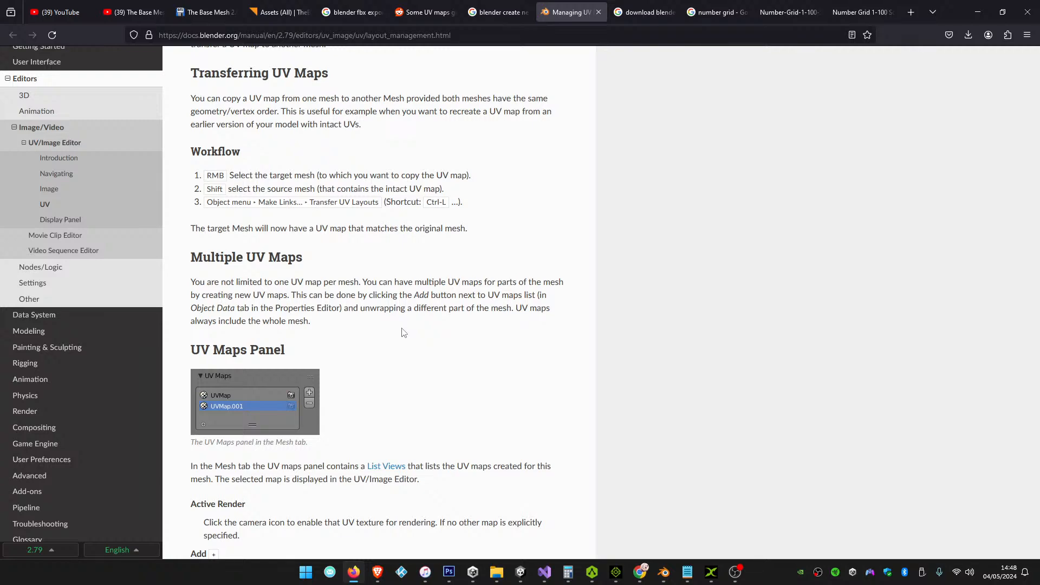
scroll(403, 332, "down", 3)
scroll(420, 356, "up", 5)
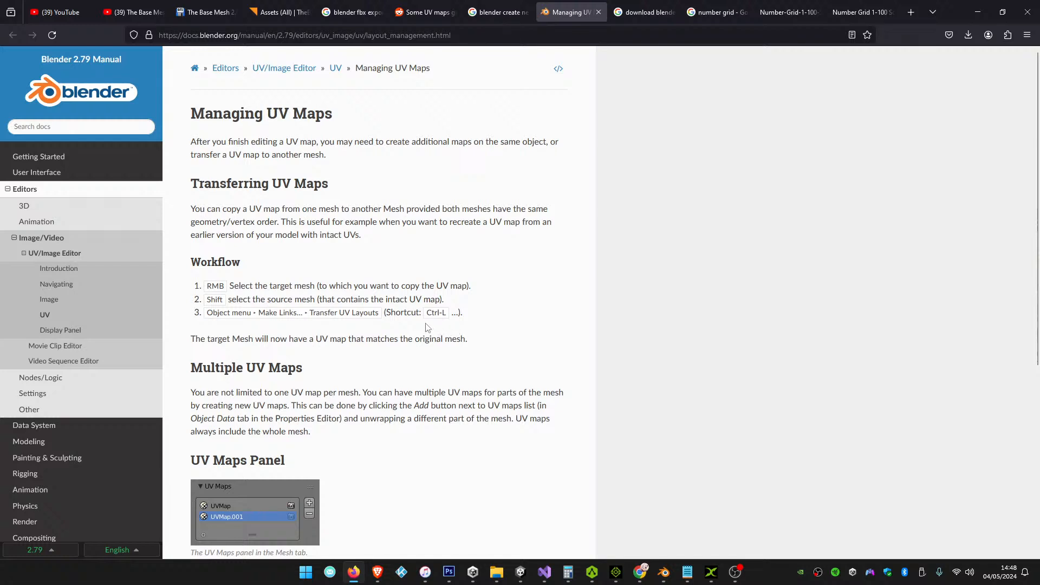
Open the UVs Explained section from the manual's UV index and read through to Advantages of UVs
left_click(47, 316)
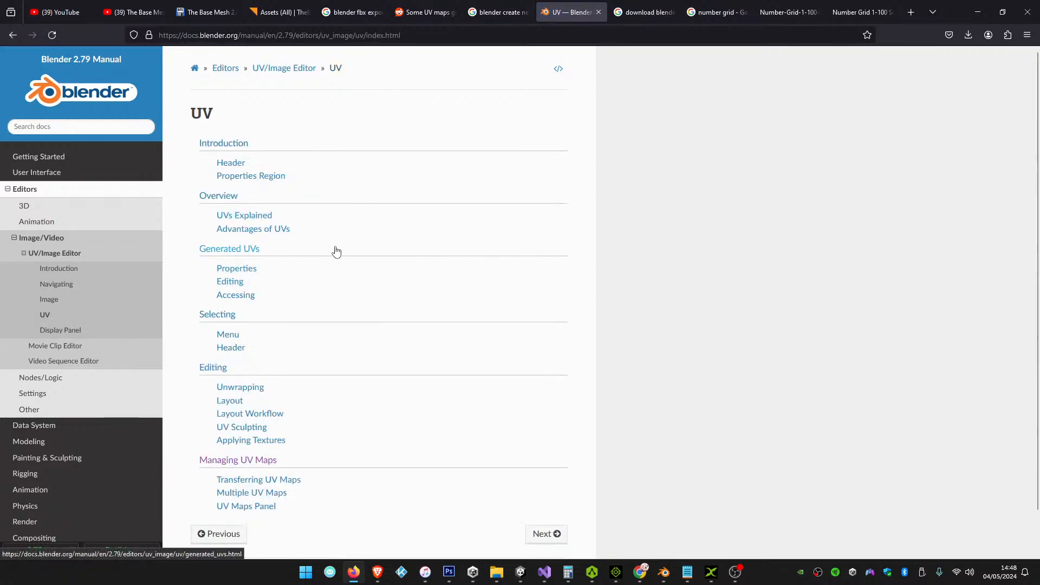
left_click(269, 220)
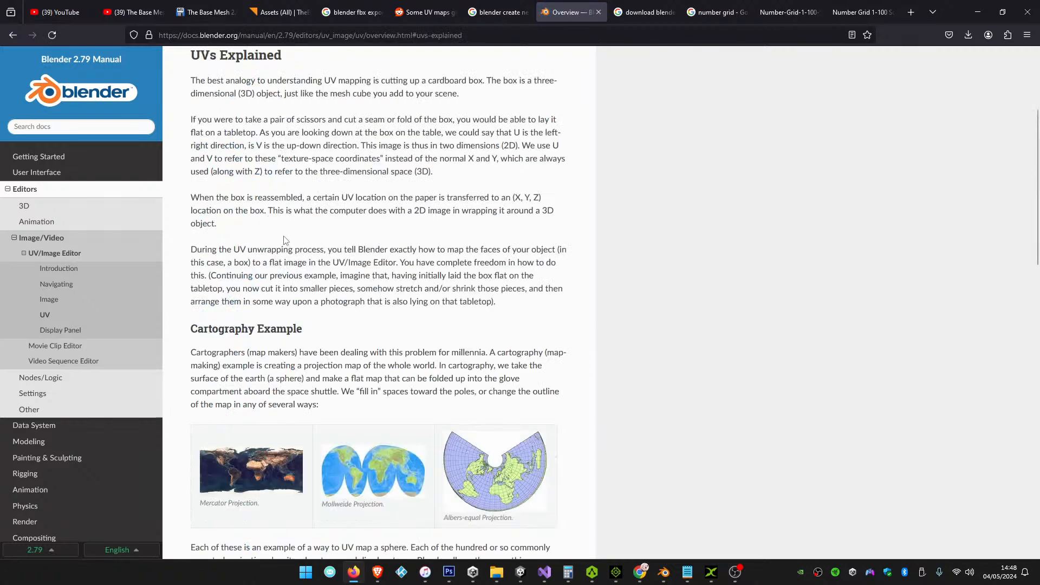
scroll(314, 254, "down", 6)
scroll(346, 280, "down", 11)
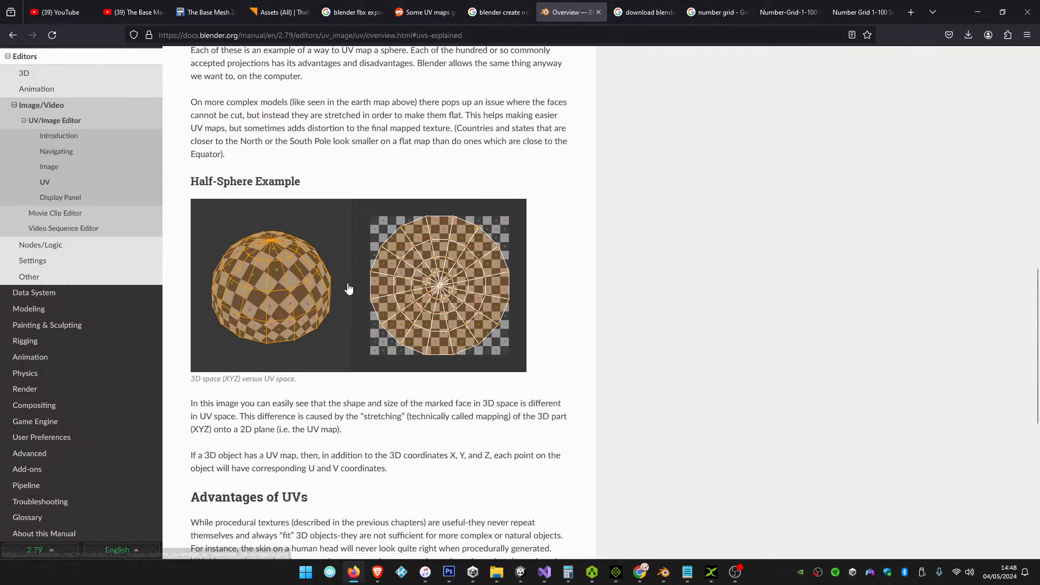
Switch to Blender, add a second UV map to the face mesh and make the original UVMap active
key("alt+Tab")
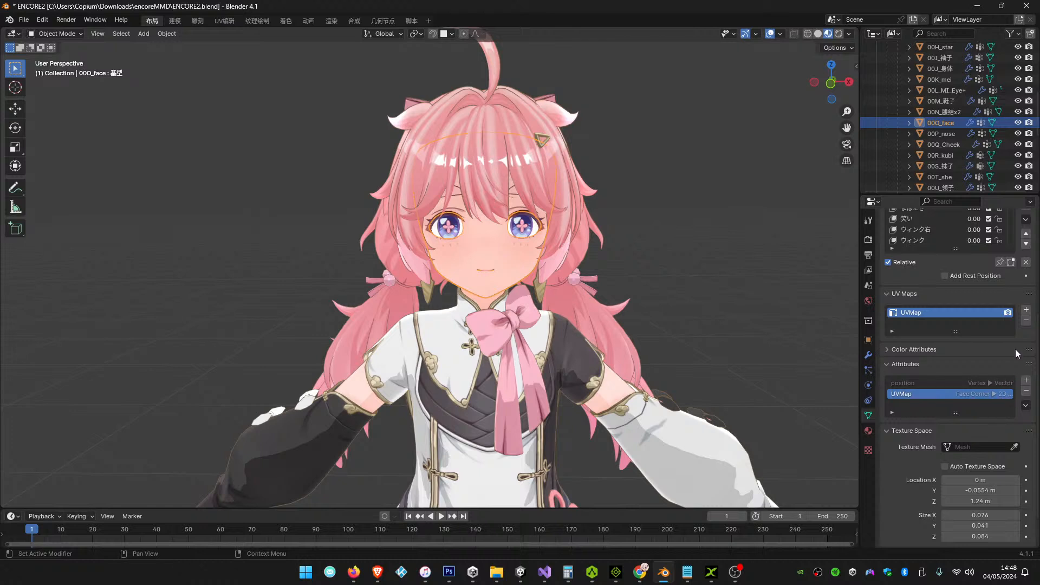
left_click(1026, 310)
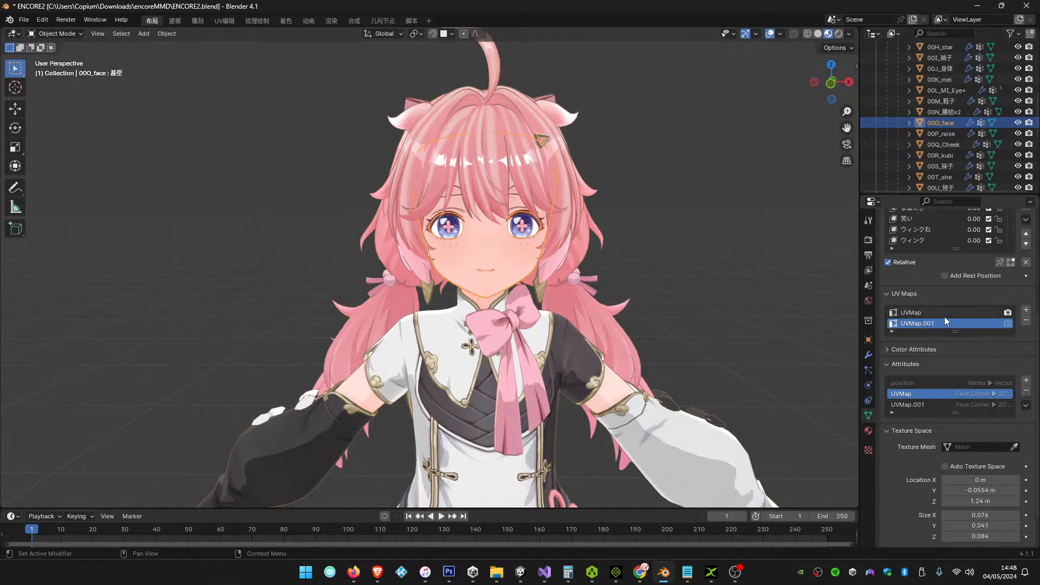
left_click(945, 313)
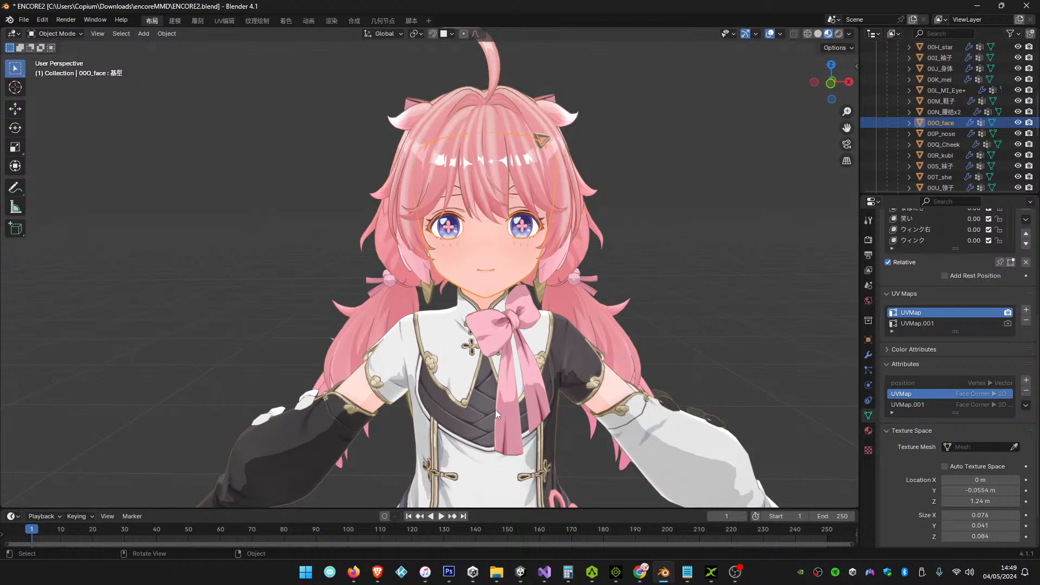
scroll(569, 372, "up", 2)
scroll(542, 298, "down", 2)
left_click(918, 322)
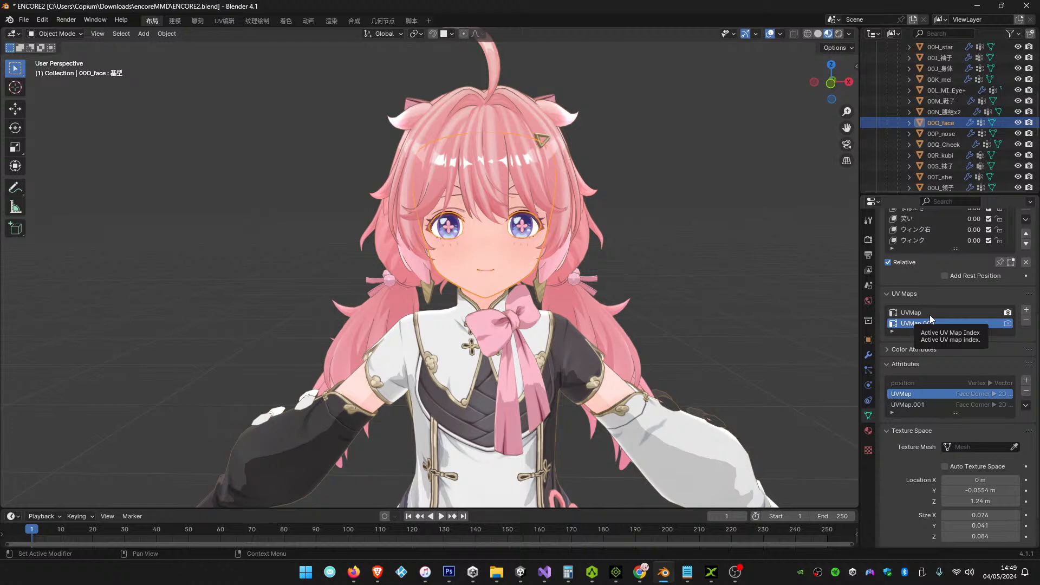
left_click(929, 314)
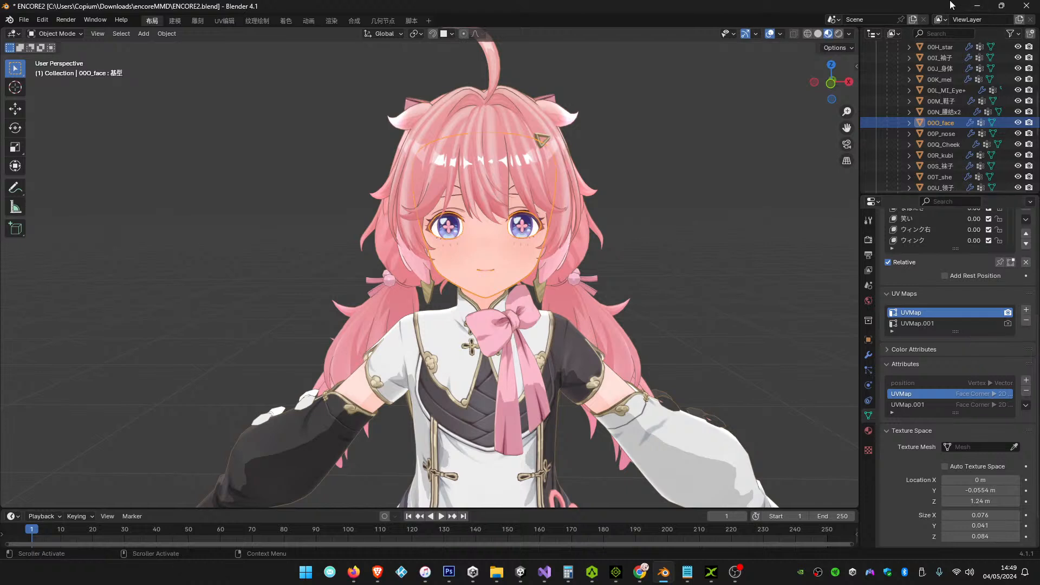
Switch between iClone and Blender to compare the number grid's mapping on the character with the original model
left_click(663, 572)
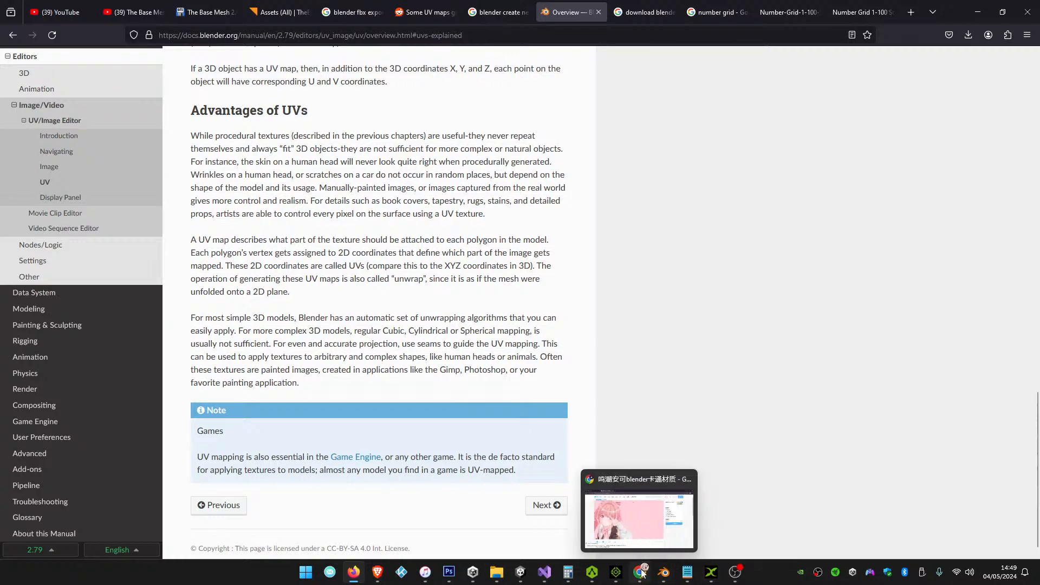
left_click(615, 571)
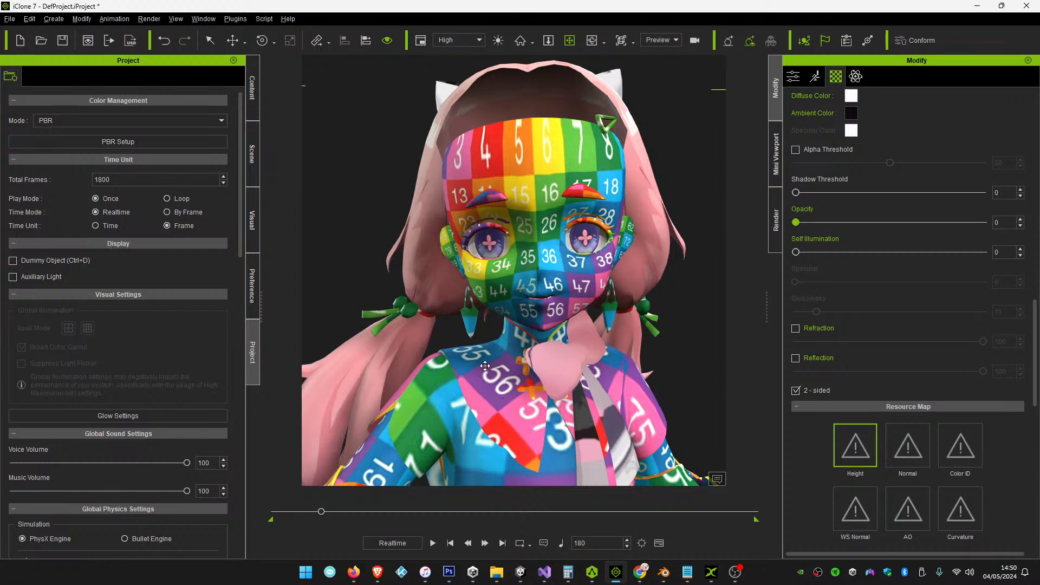
key("alt+Tab")
key("alt+Tab")
key("alt+Tab")
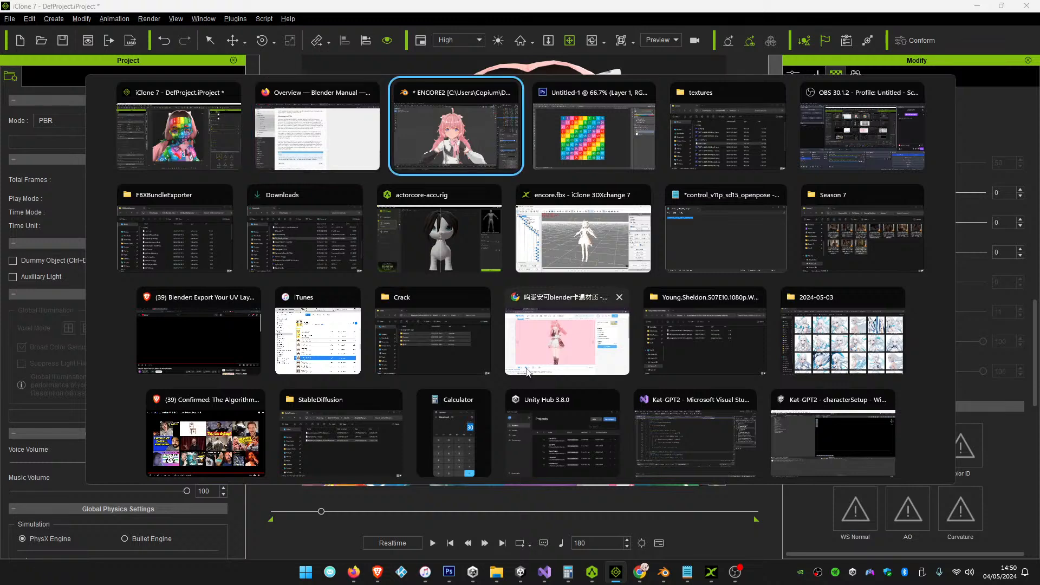
key("alt+Tab")
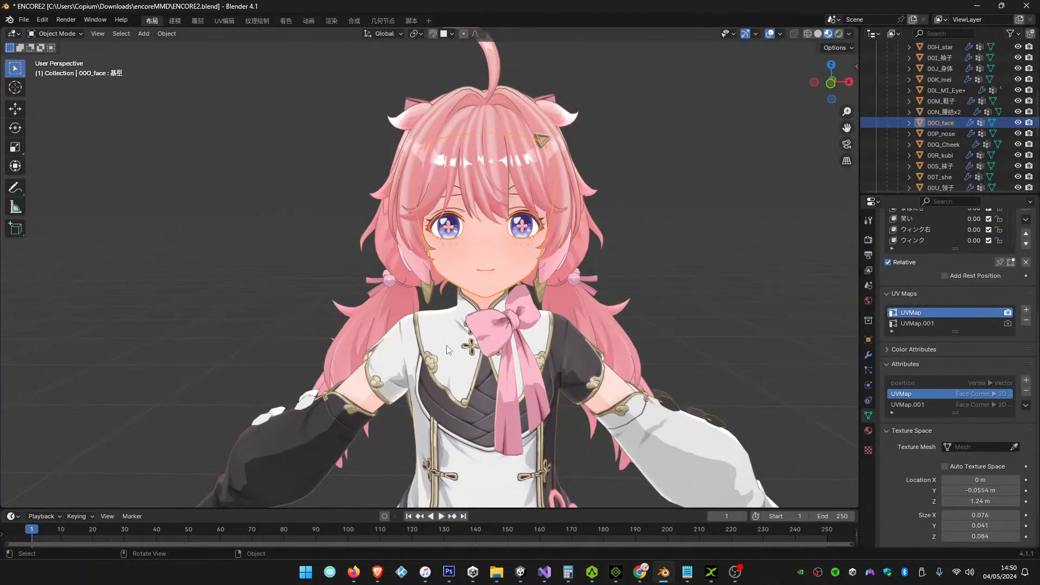
key("alt+Tab")
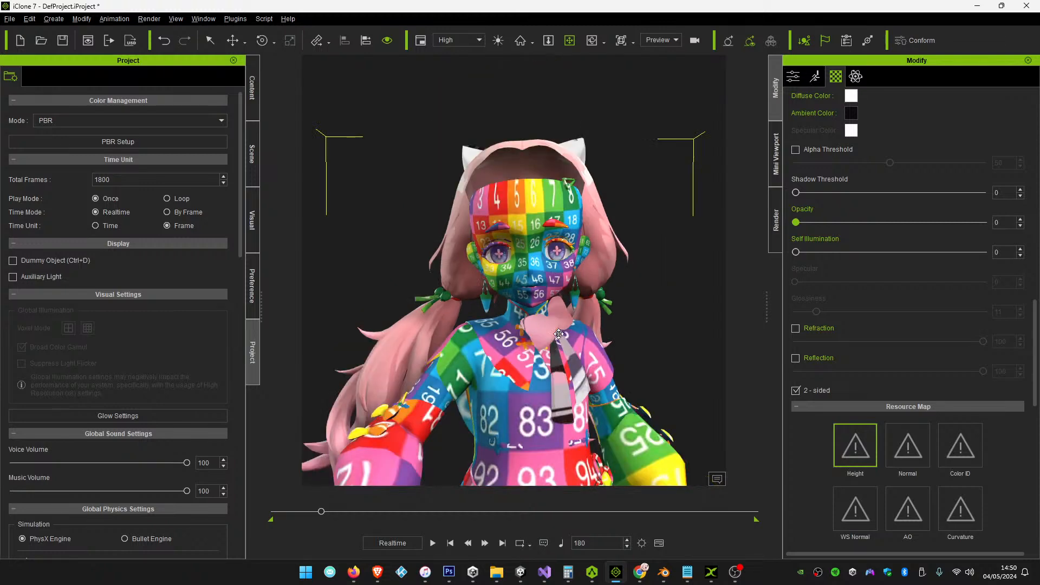
key("alt+Tab")
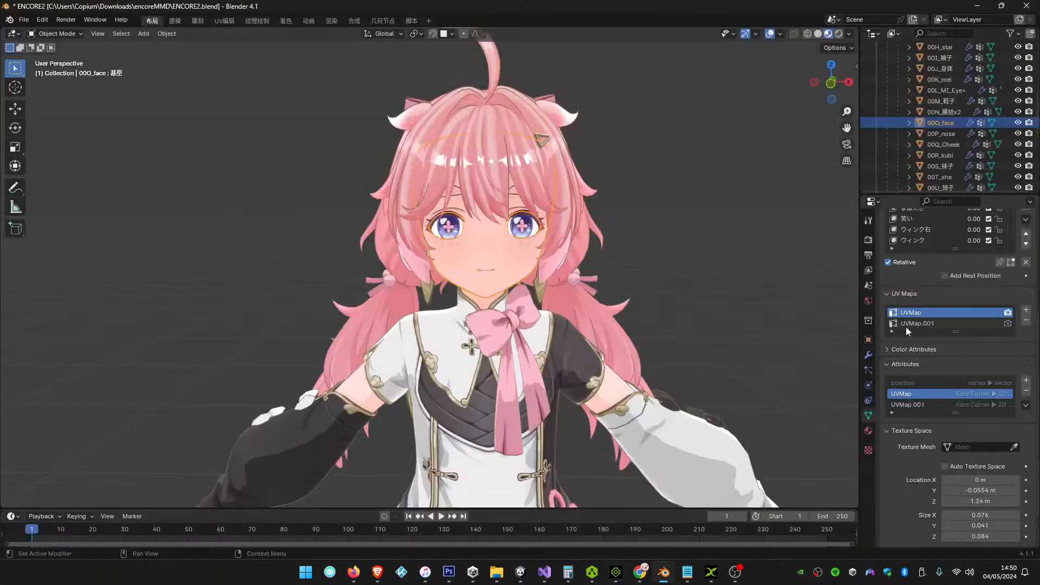
Delete the UV map named UVMap from the face mesh, keeping UVMap.001
left_click(934, 324)
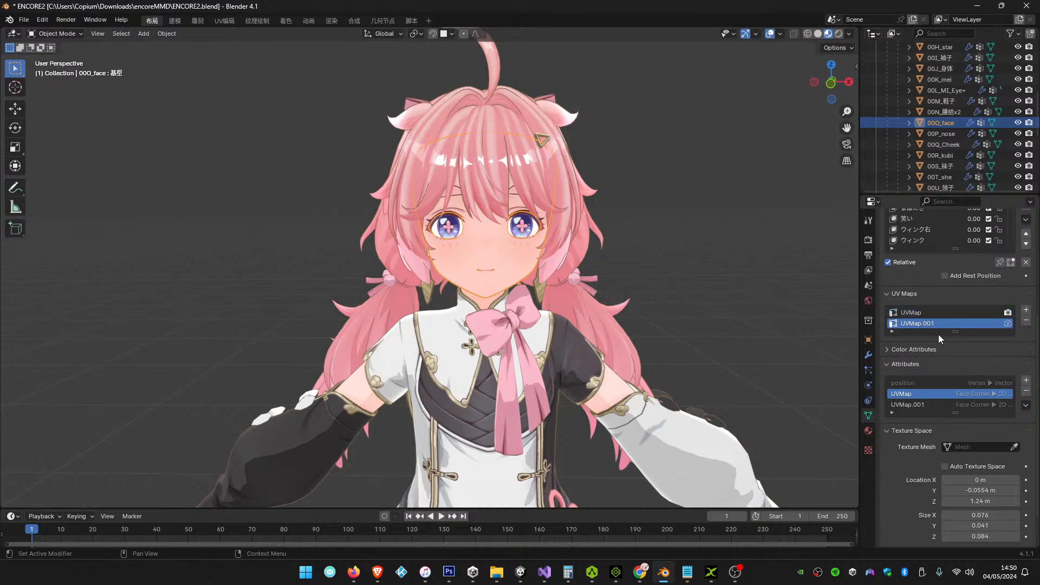
left_click(970, 313)
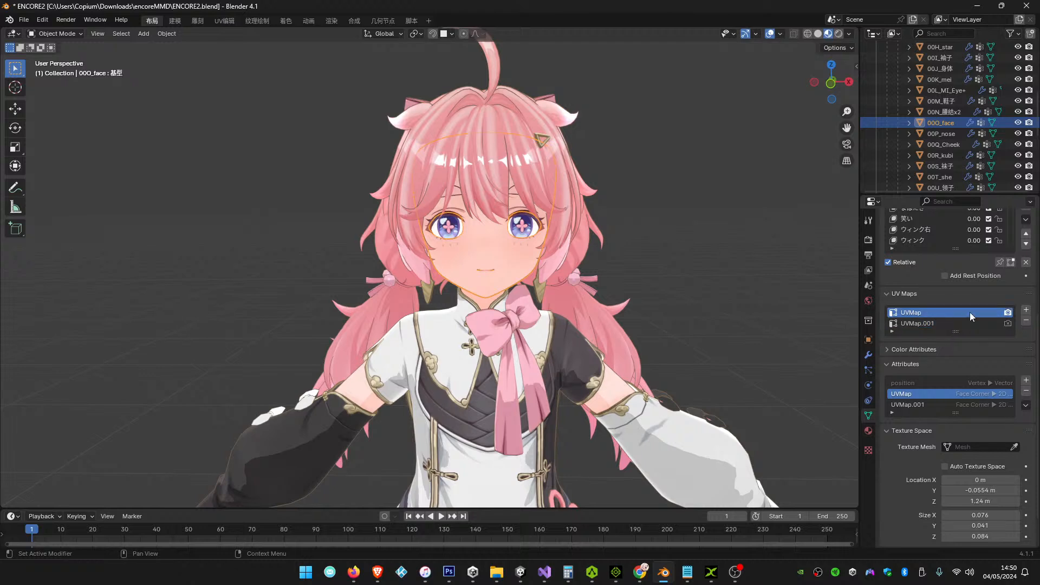
left_click(1026, 321)
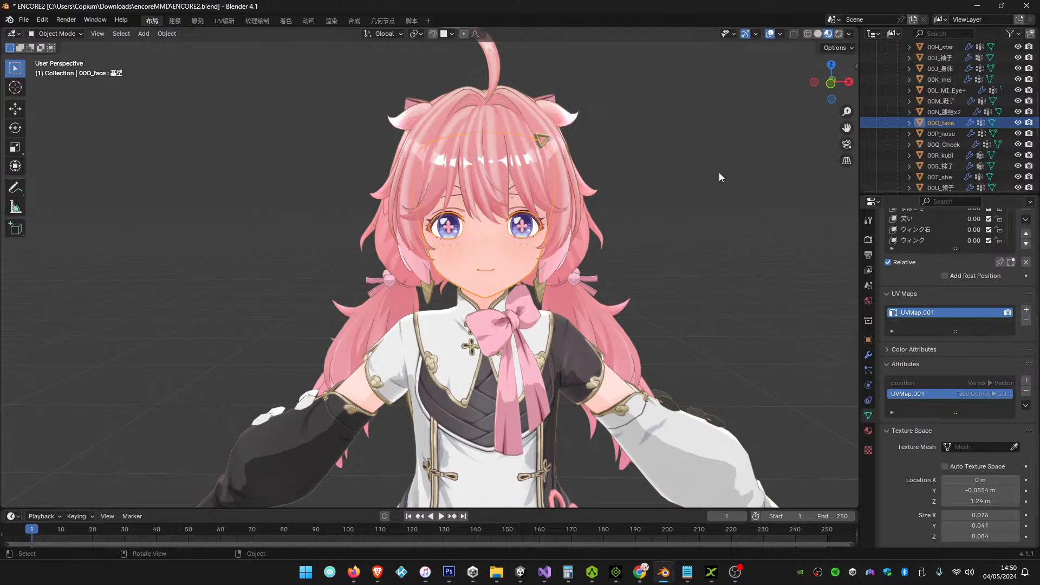
Save the project as a new file named ENCORE3.blend in the encoreMMD folder
left_click(24, 20)
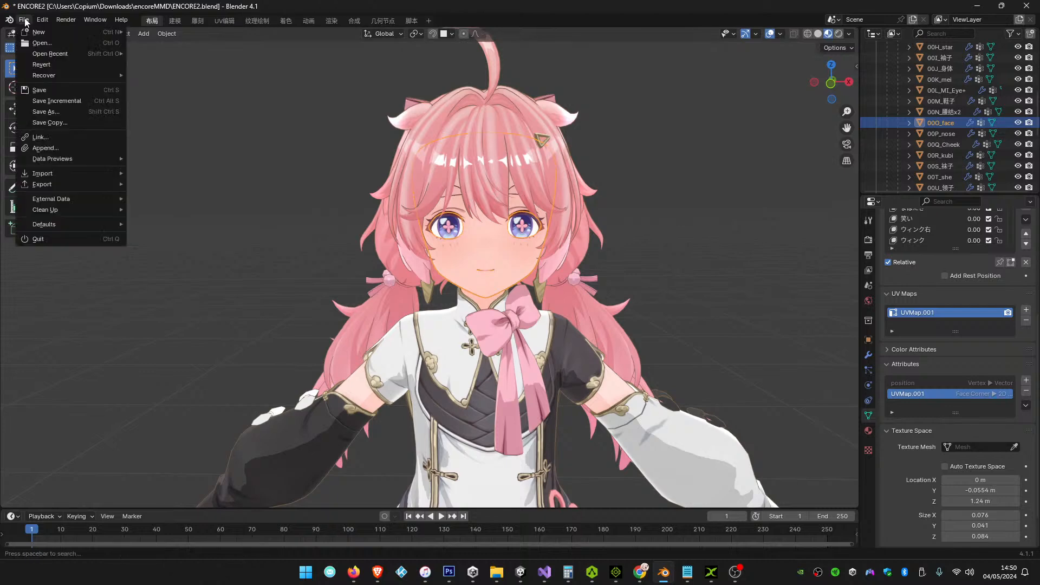
left_click(45, 111)
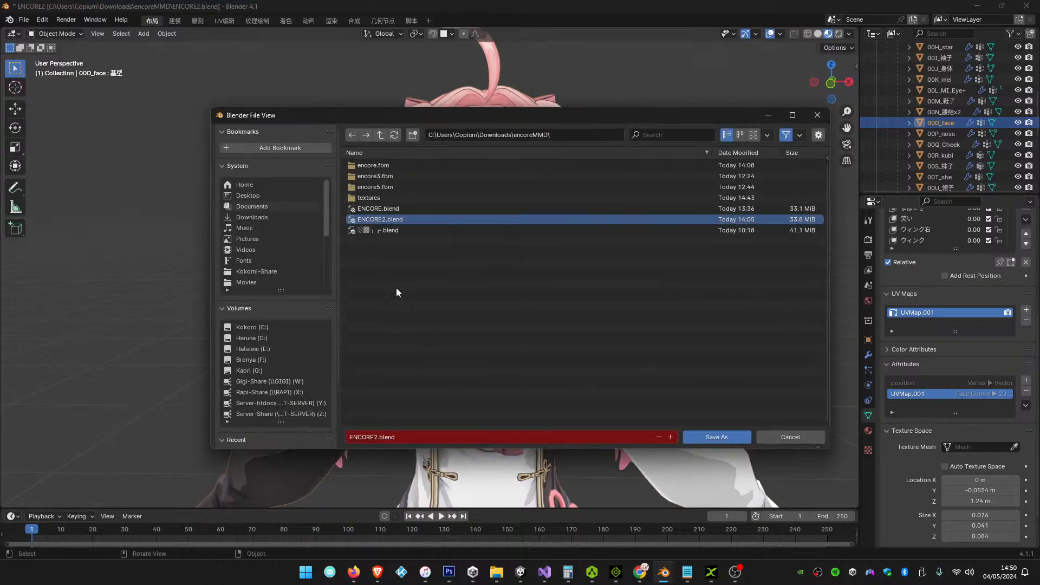
left_click(376, 436)
left_click(375, 437)
key("Delete")
type("3")
key("Return")
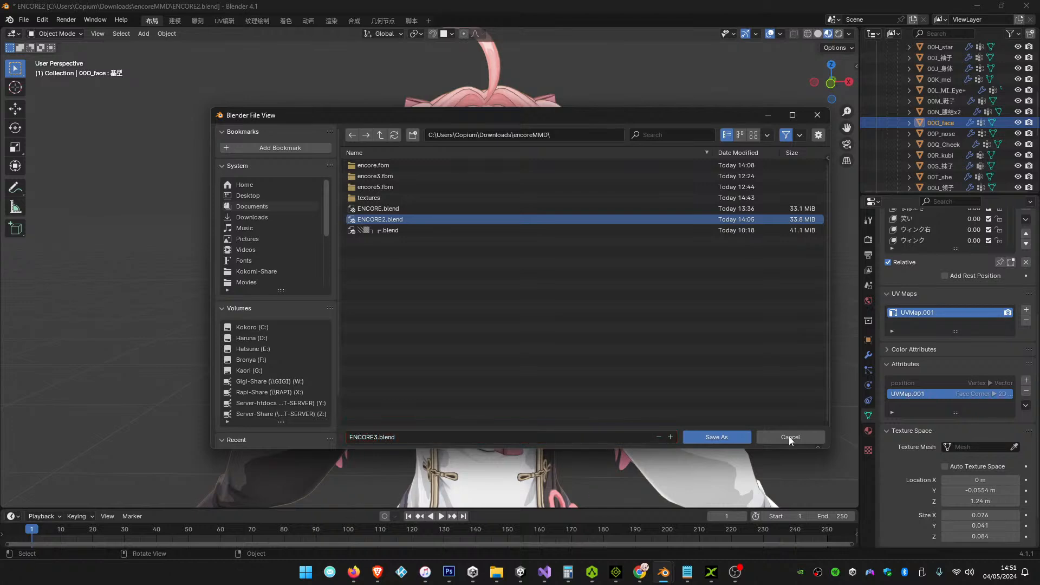
left_click(716, 437)
Export the model as encore8.fbx to the encoreMMD folder with the path mode set to Copy
left_click(24, 19)
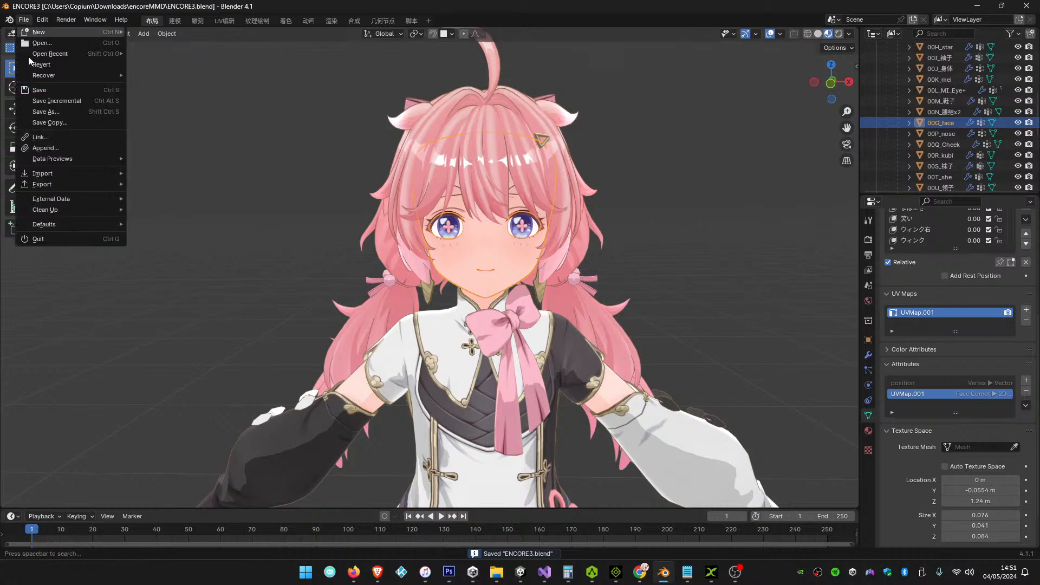
mouse_move(76, 186)
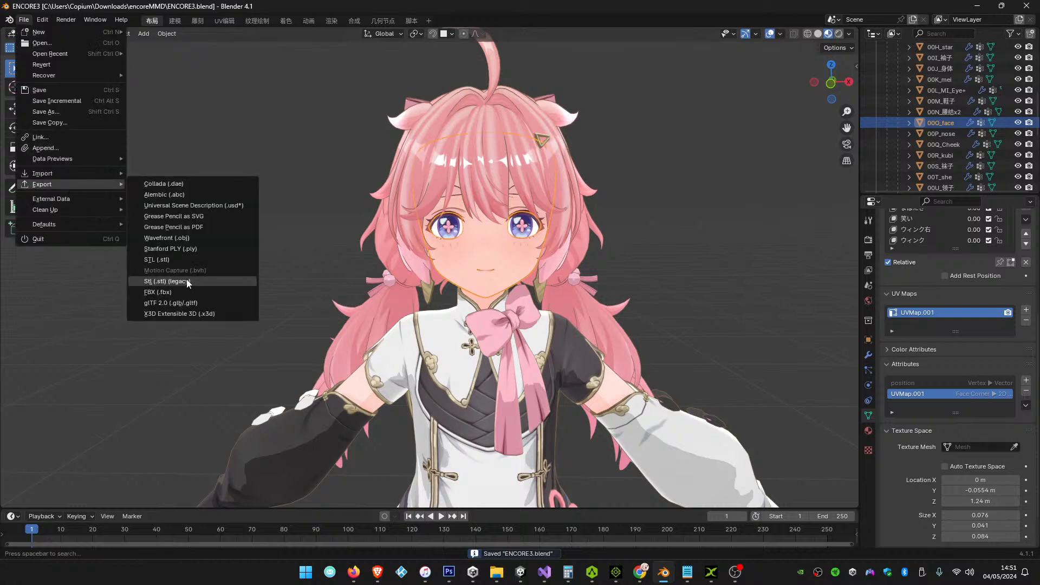
left_click(173, 292)
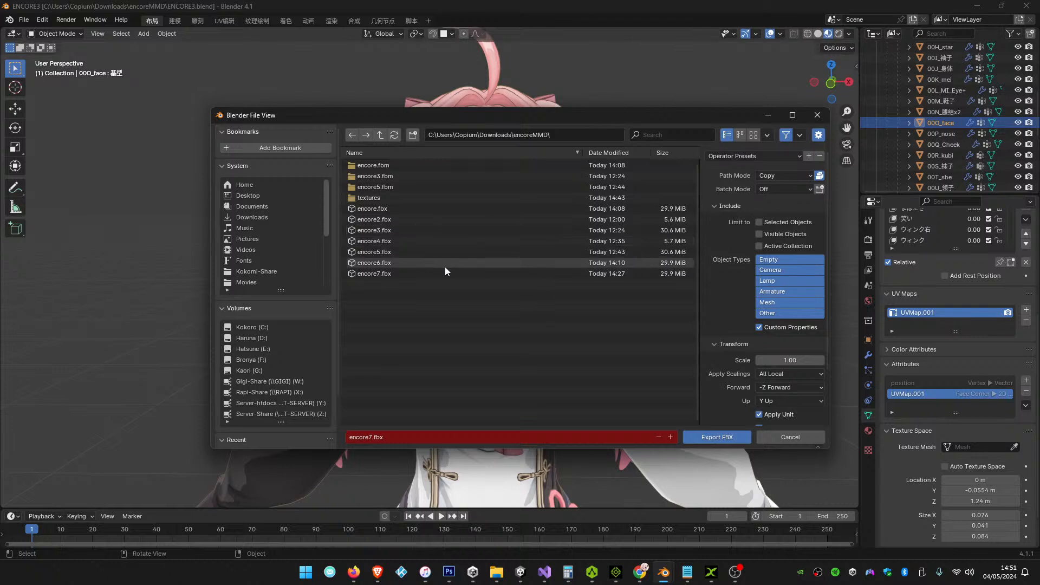
left_click(399, 273)
left_click(368, 437)
key("Delete")
type("8")
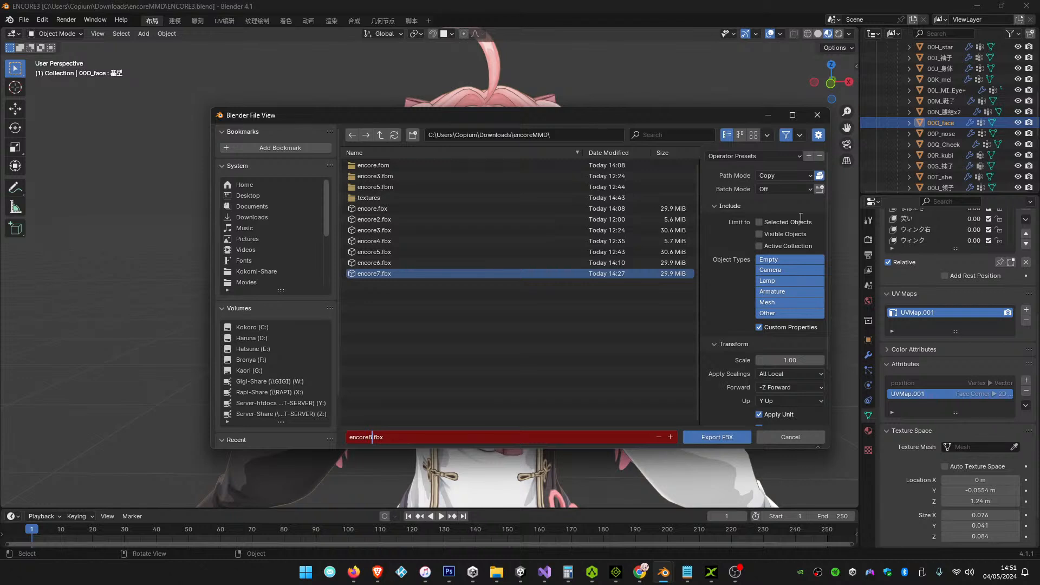
left_click(815, 177)
left_click(812, 176)
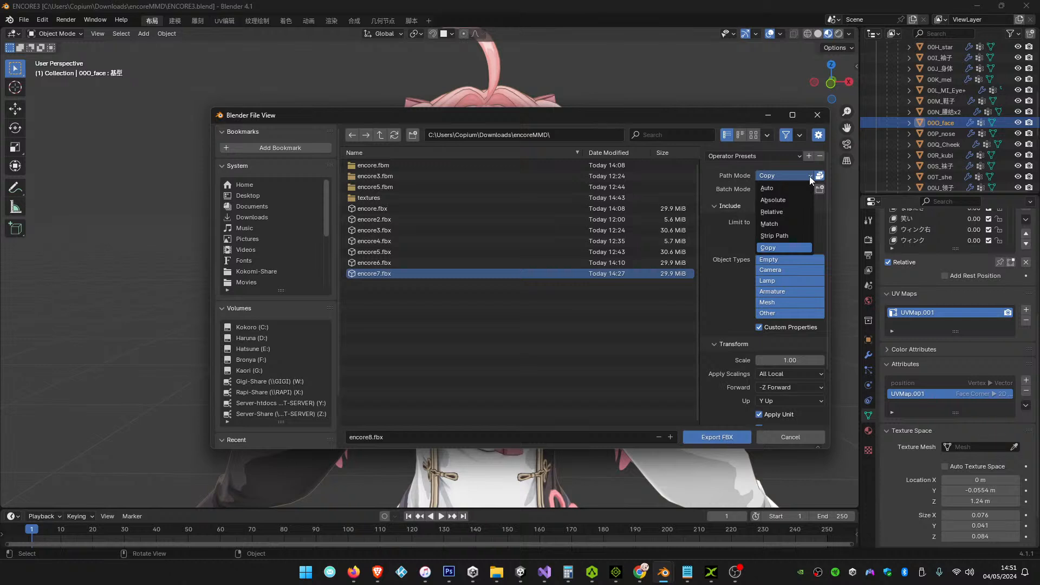
mouse_move(611, 578)
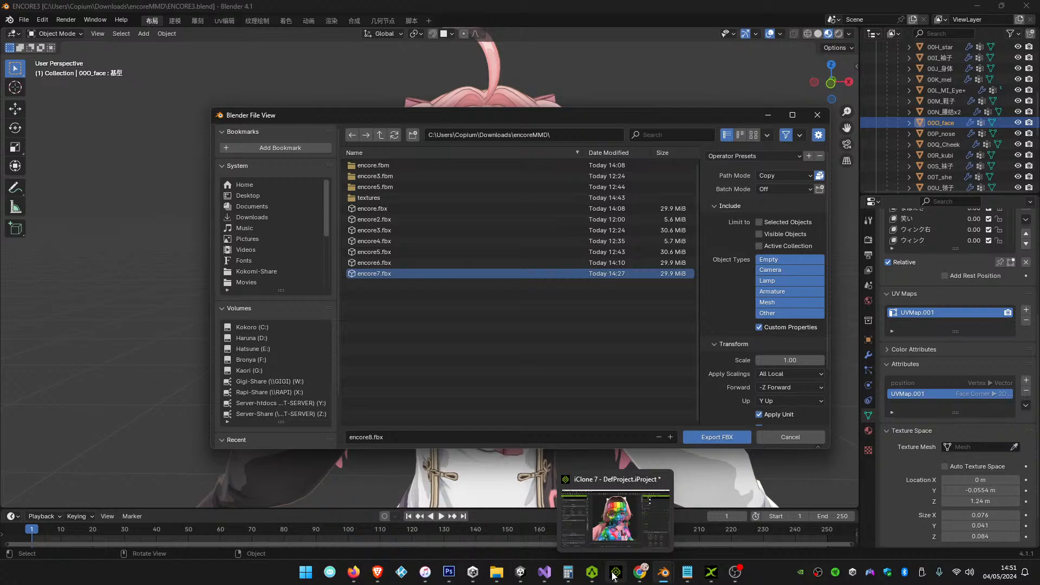
left_click(710, 441)
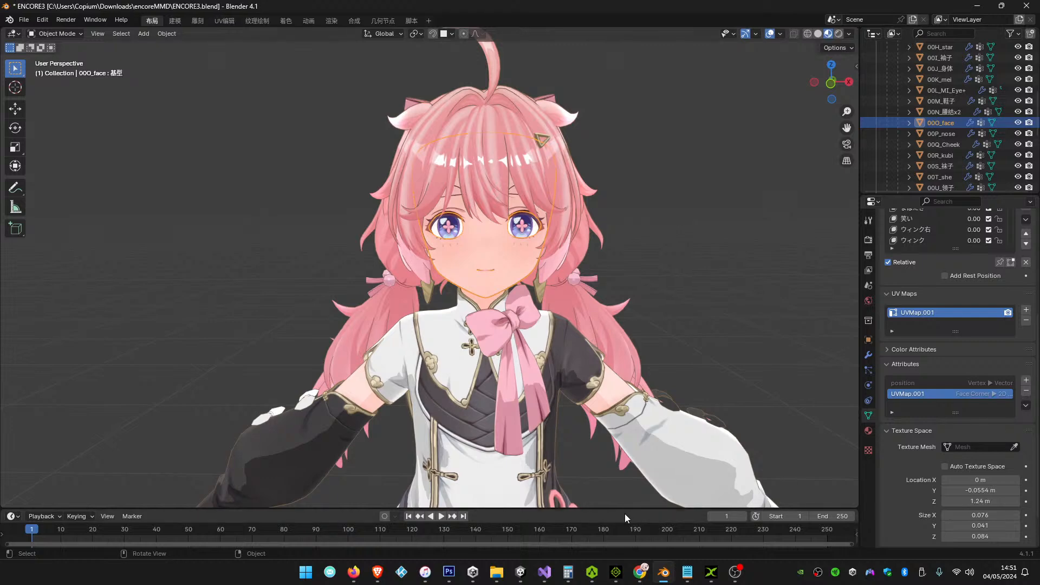
Switch to iClone 3DXchange 7 and import encore8.fbx, accepting the import options and the morph key notice
left_click(712, 572)
left_click(93, 118)
left_click(115, 144)
double_click(454, 245)
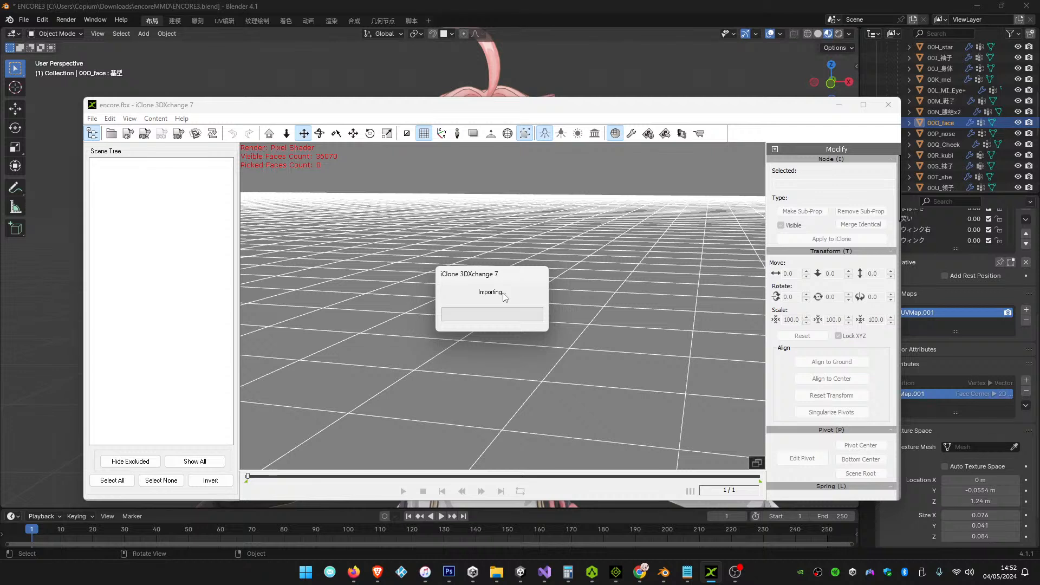
left_click(460, 366)
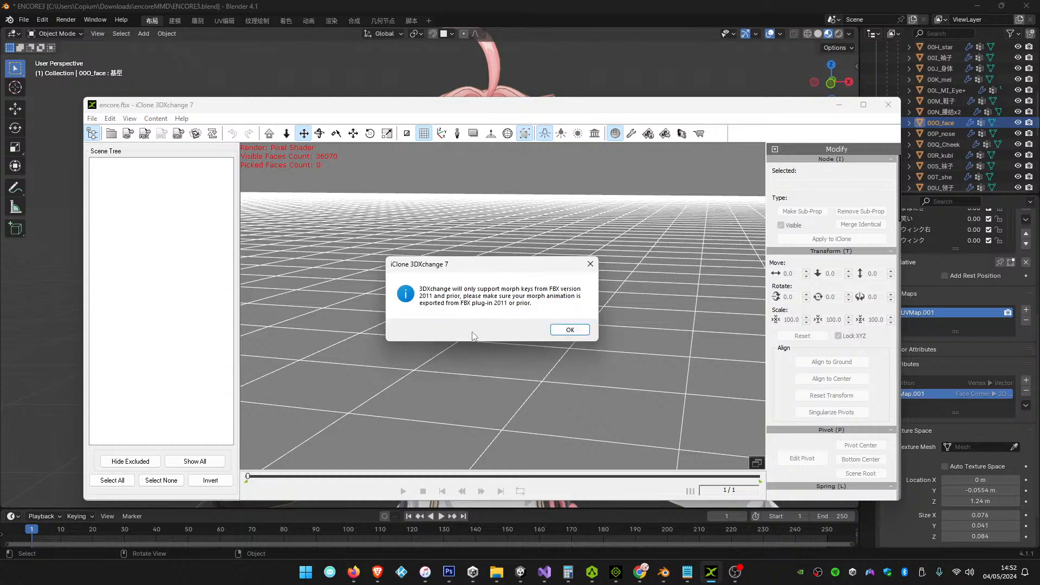
left_click(568, 329)
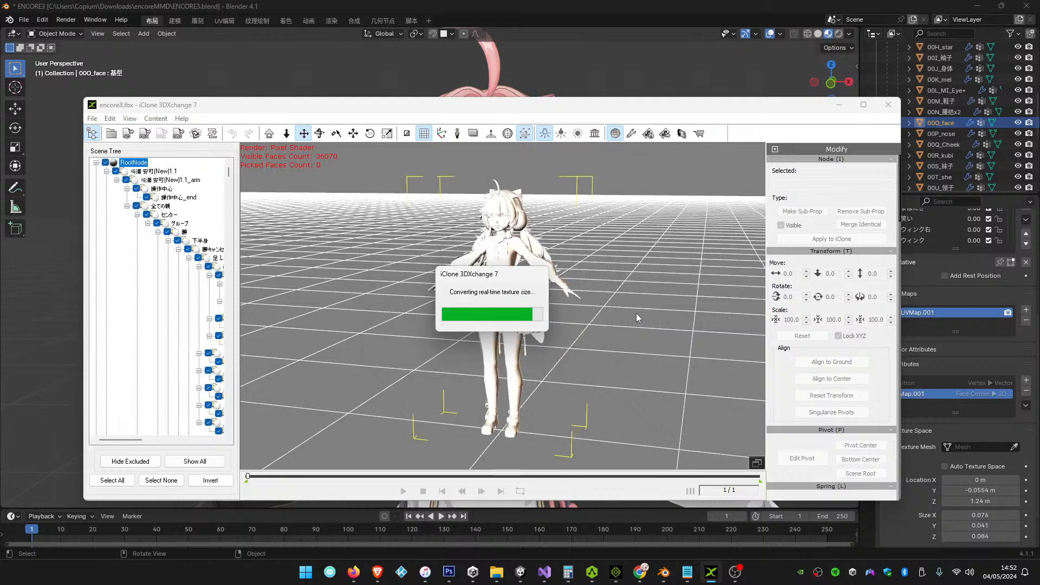
Switch to iClone 7 and move the encore8 prop about 70 units along X, beside the older model
mouse_move(616, 571)
left_click(654, 518)
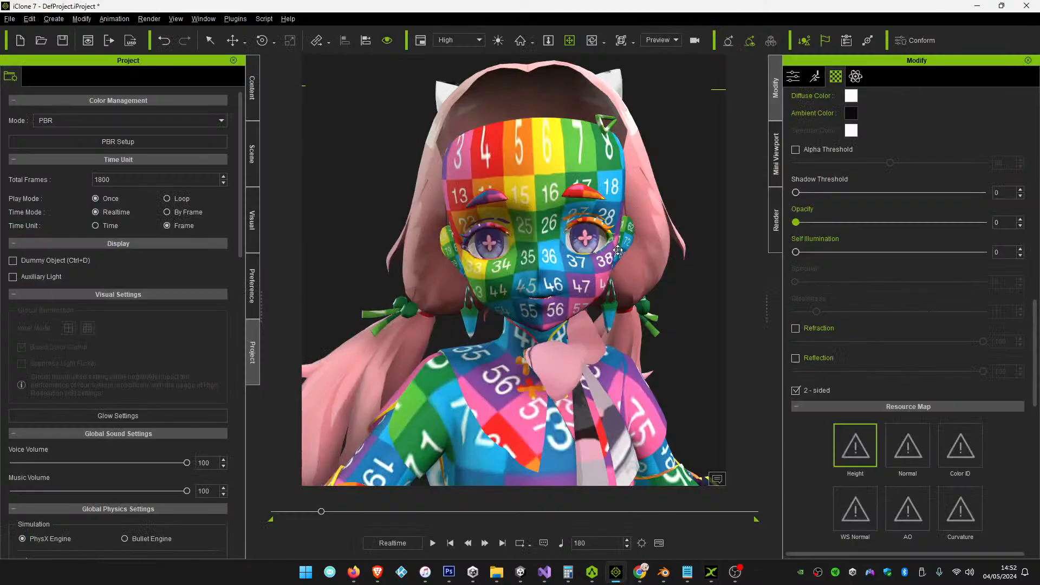
scroll(662, 283, "down", 3)
middle_click_drag(571, 245, 547, 240)
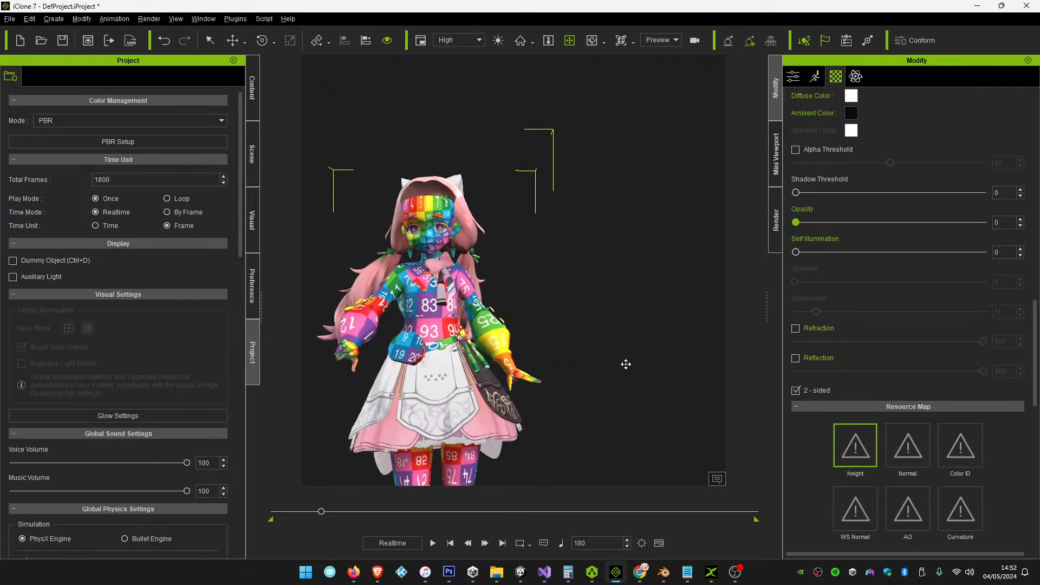
left_click(625, 362)
middle_click_drag(635, 395, 612, 346)
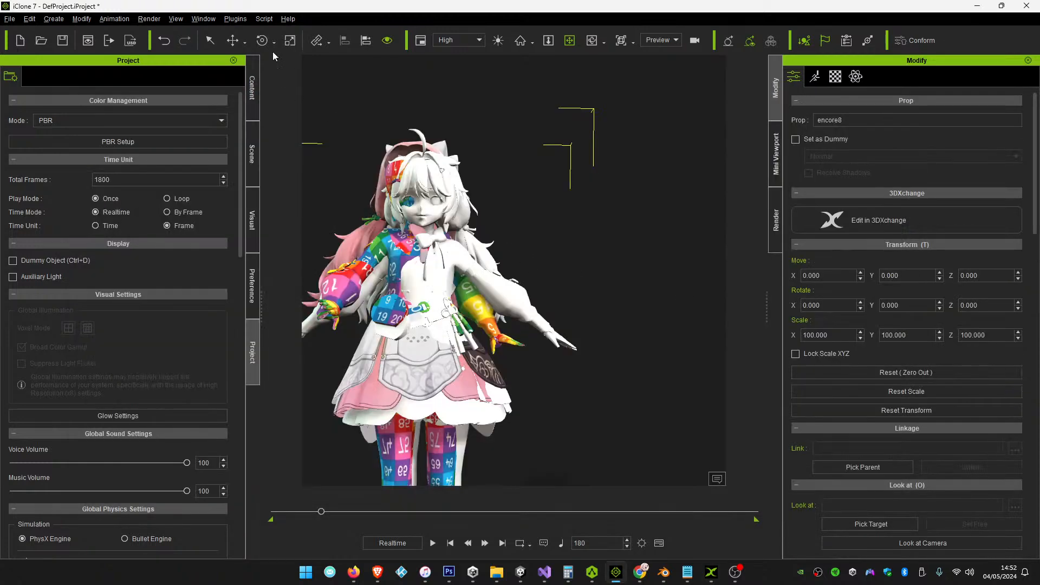
scroll(422, 338, "down", 4)
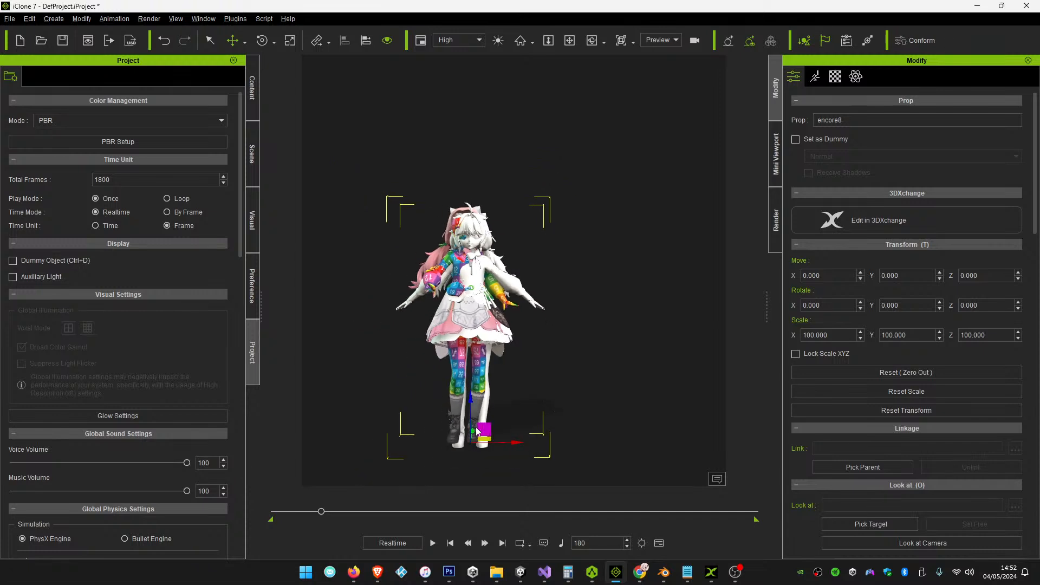
left_click_drag(530, 441, 633, 442)
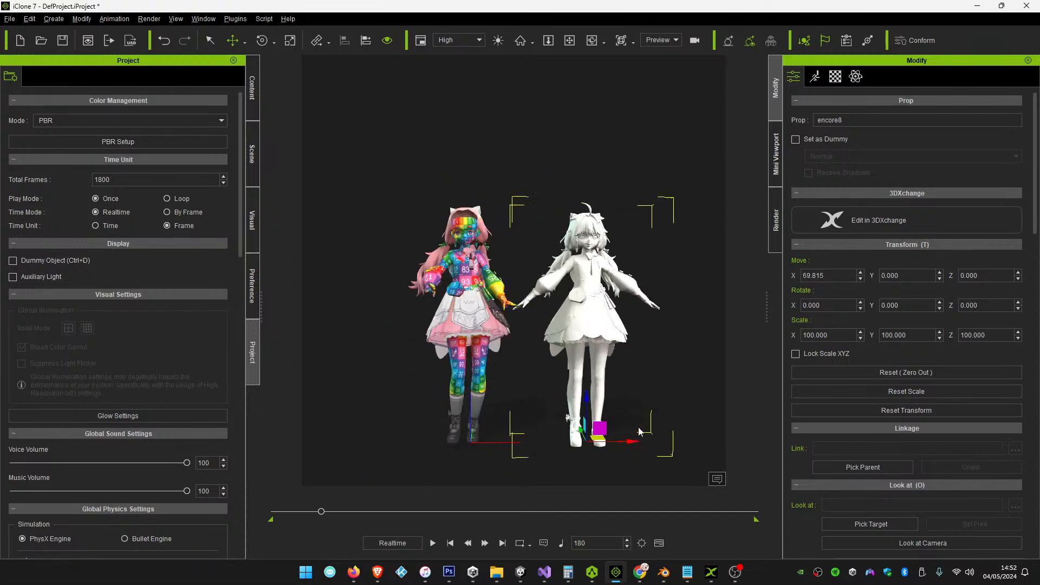
Pick the clothing material 衣服 on the encore8 prop and load !grid.png as its Base Color texture
scroll(619, 357, "up", 4)
left_click(573, 44)
left_click_drag(673, 222, 609, 227)
scroll(609, 229, "up", 1)
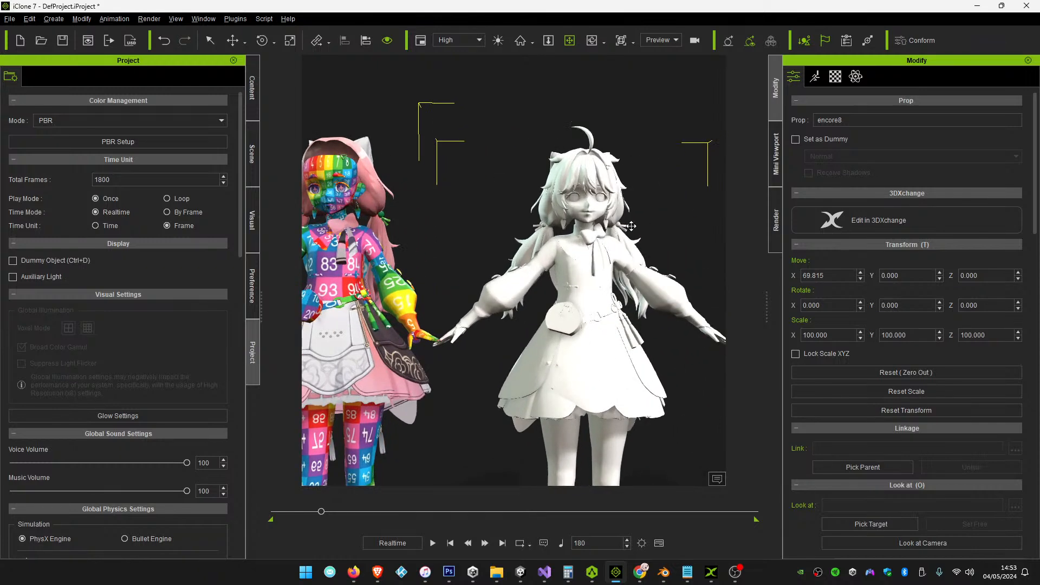
scroll(624, 227, "up", 1)
left_click(835, 77)
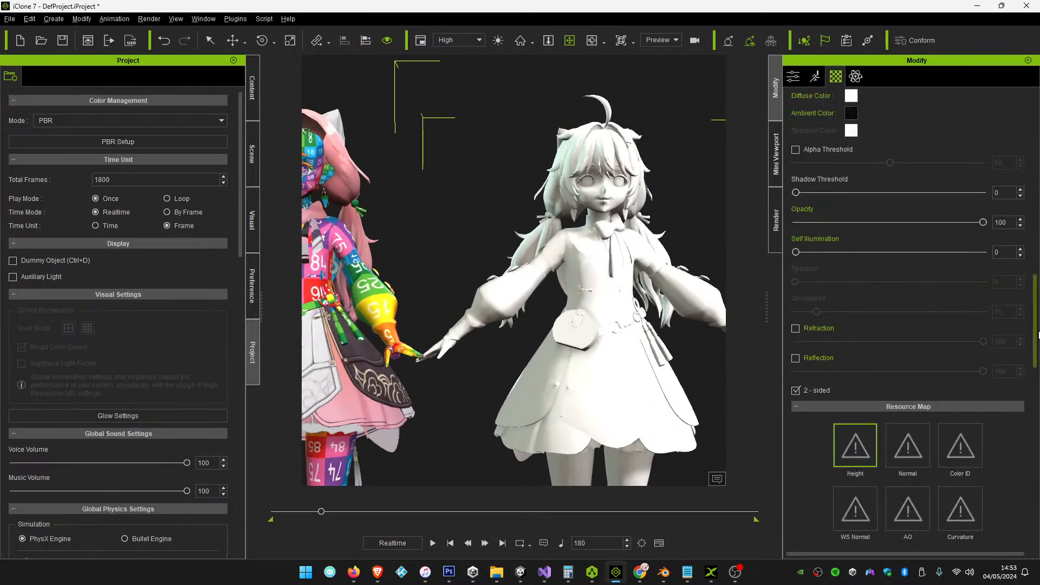
scroll(1038, 335, "up", 10)
left_click(979, 121)
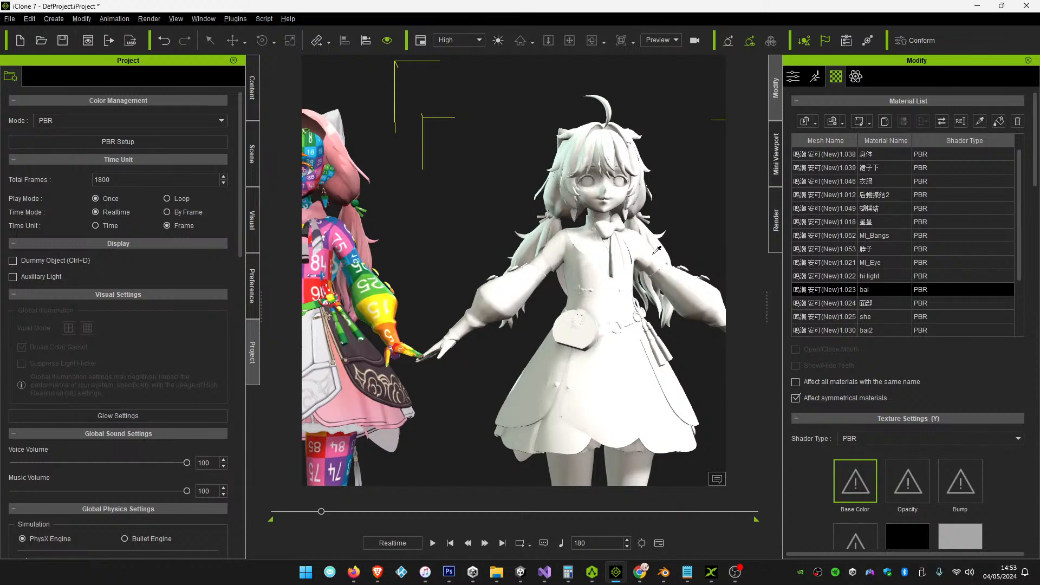
left_click(596, 271)
scroll(823, 471, "down", 3)
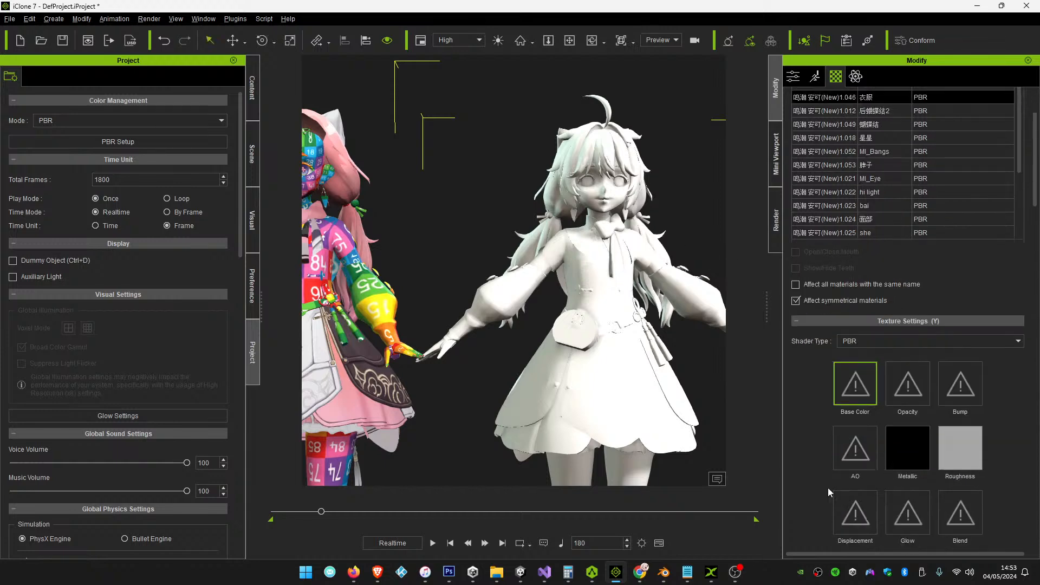
left_click(860, 467)
double_click(376, 318)
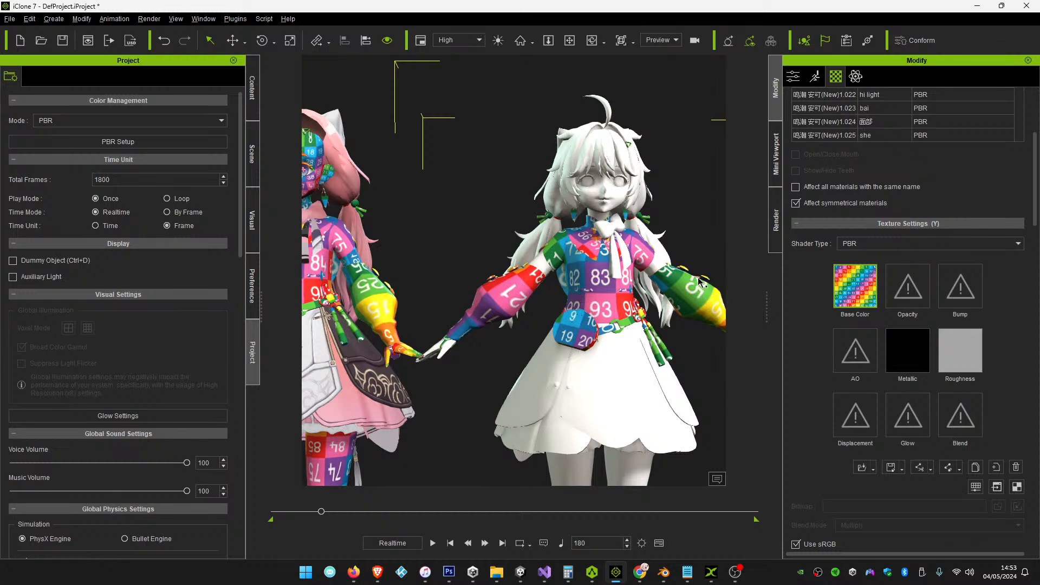
Pick the face material 面部 on the encore8 prop and load T_R2T1AnkeMd10011Face_D.png as its Base Color texture
scroll(956, 132, "up", 5)
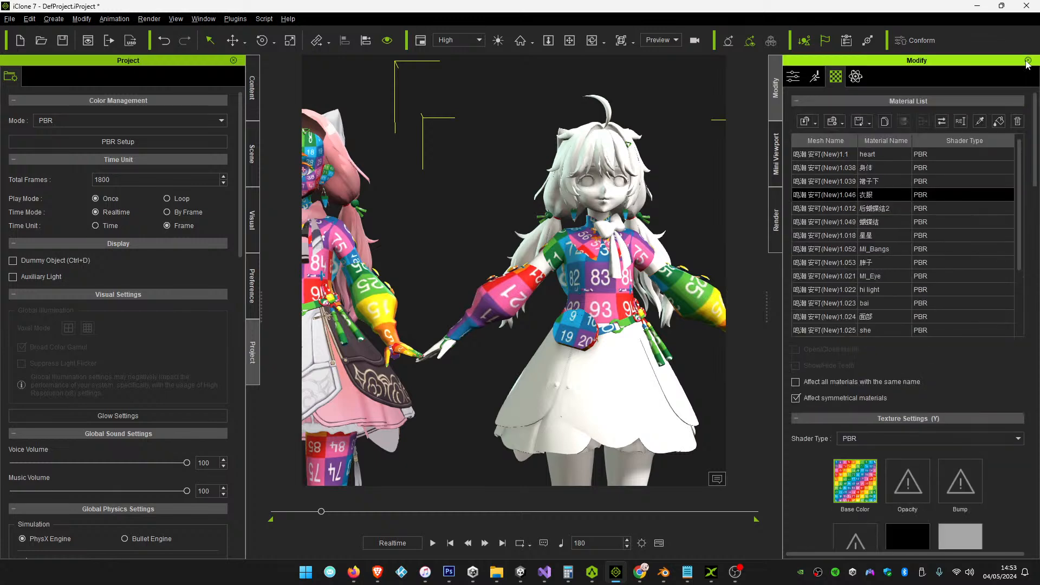
left_click(979, 123)
left_click(595, 189)
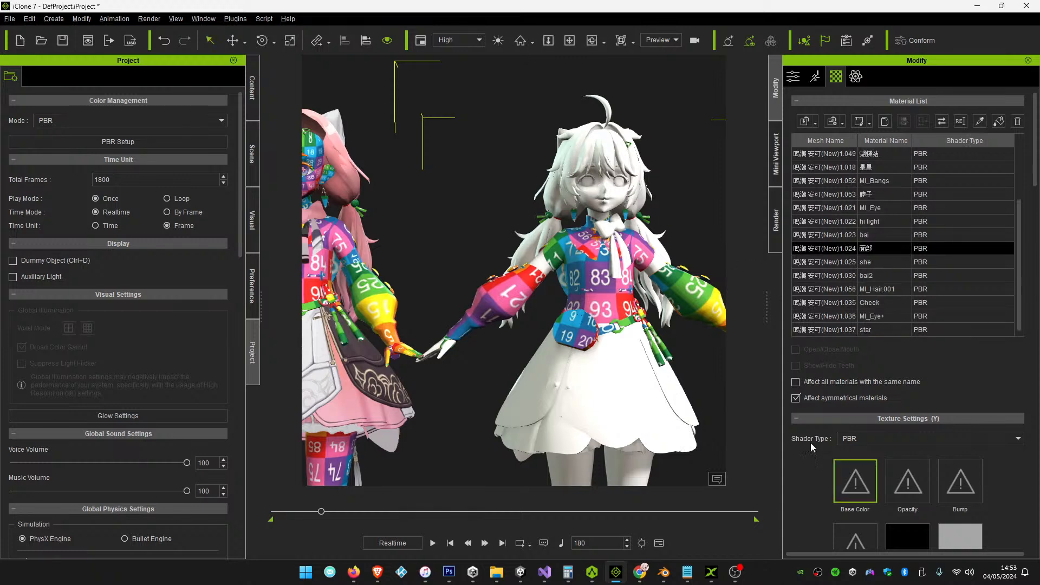
scroll(829, 469, "down", 5)
left_click(861, 434)
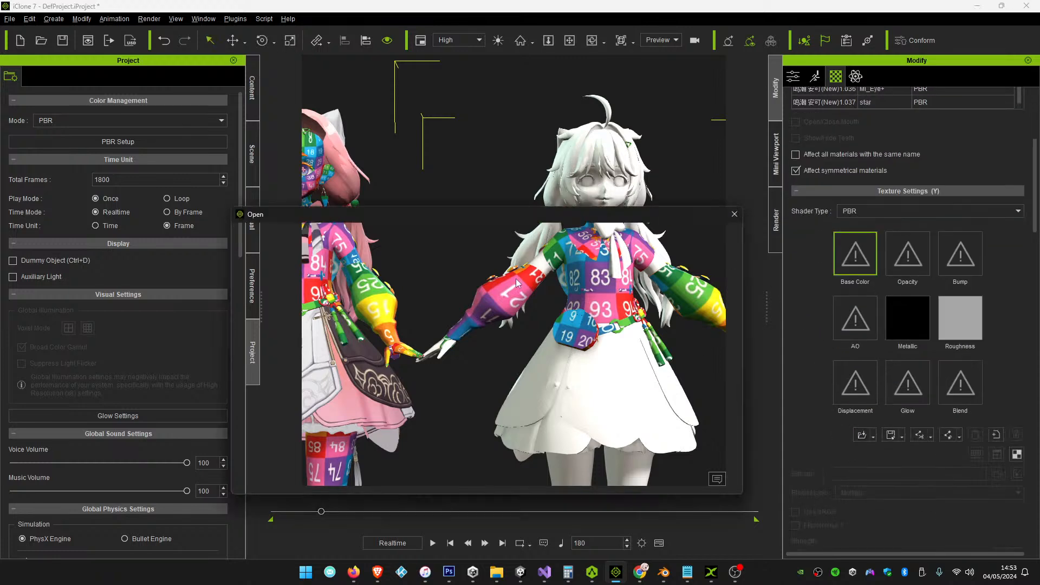
scroll(415, 329, "down", 1)
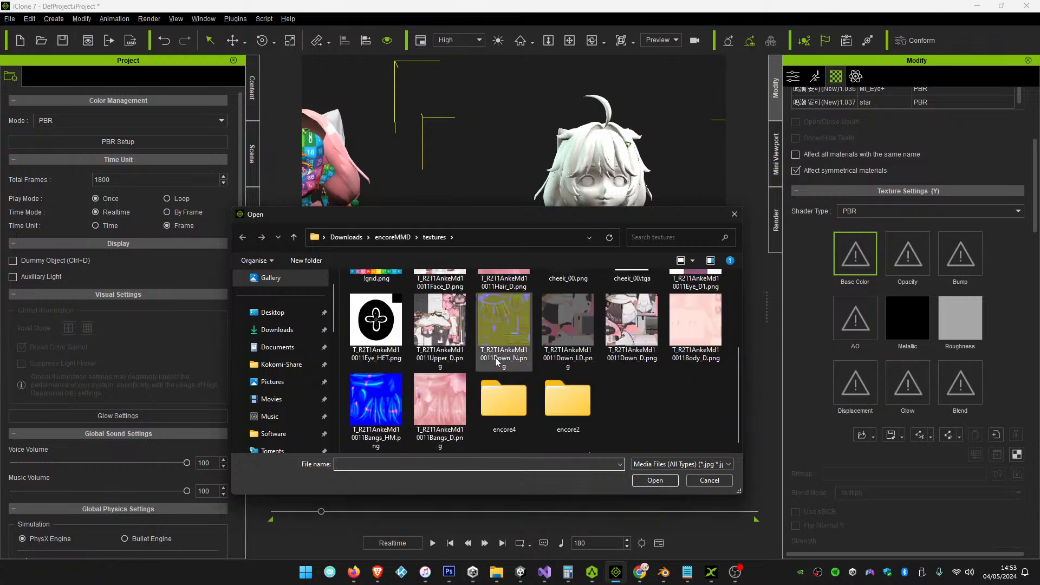
scroll(477, 371, "up", 1)
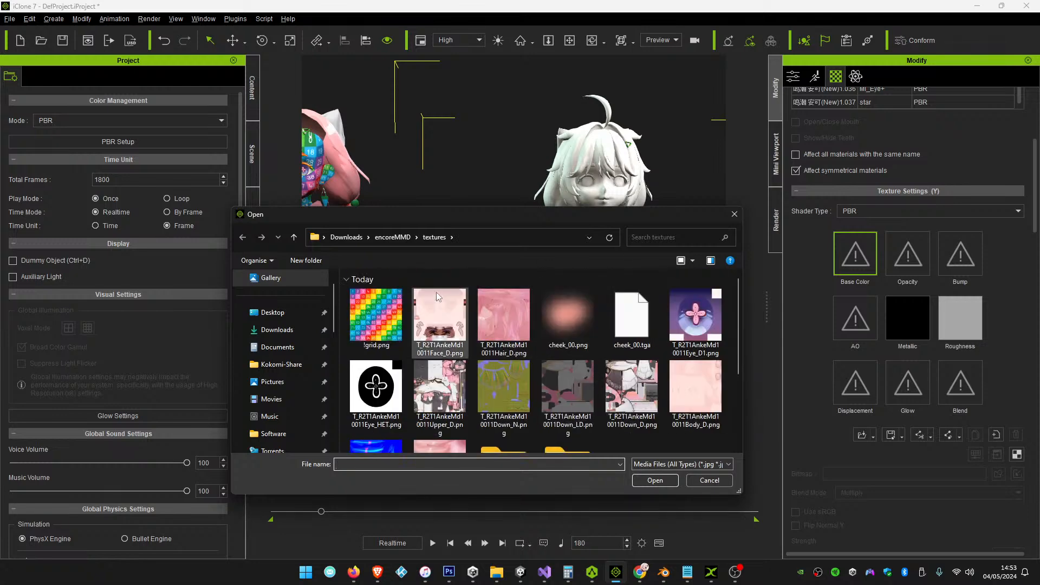
double_click(443, 313)
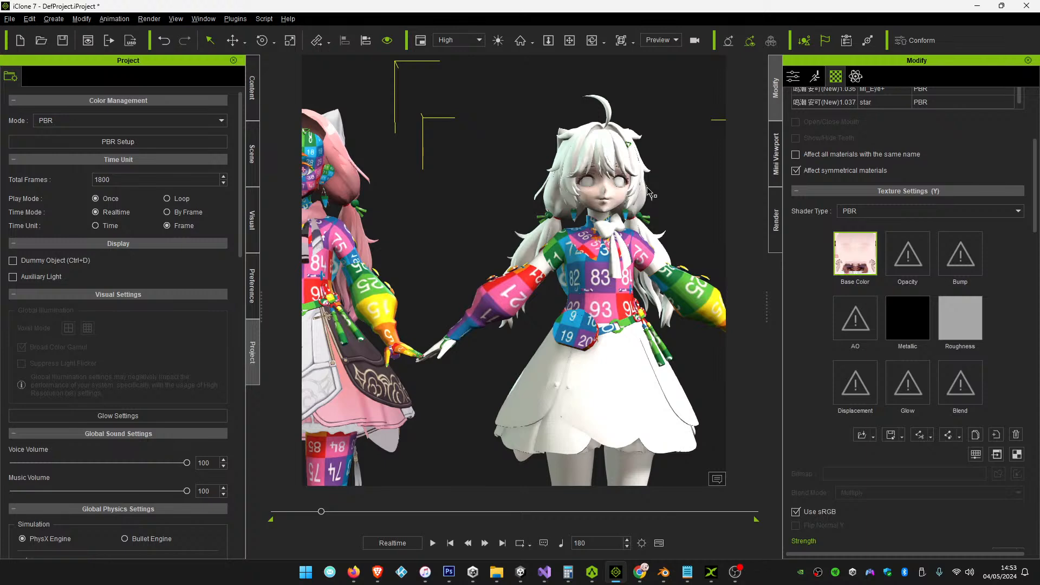
scroll(643, 208, "up", 3)
left_click(528, 167)
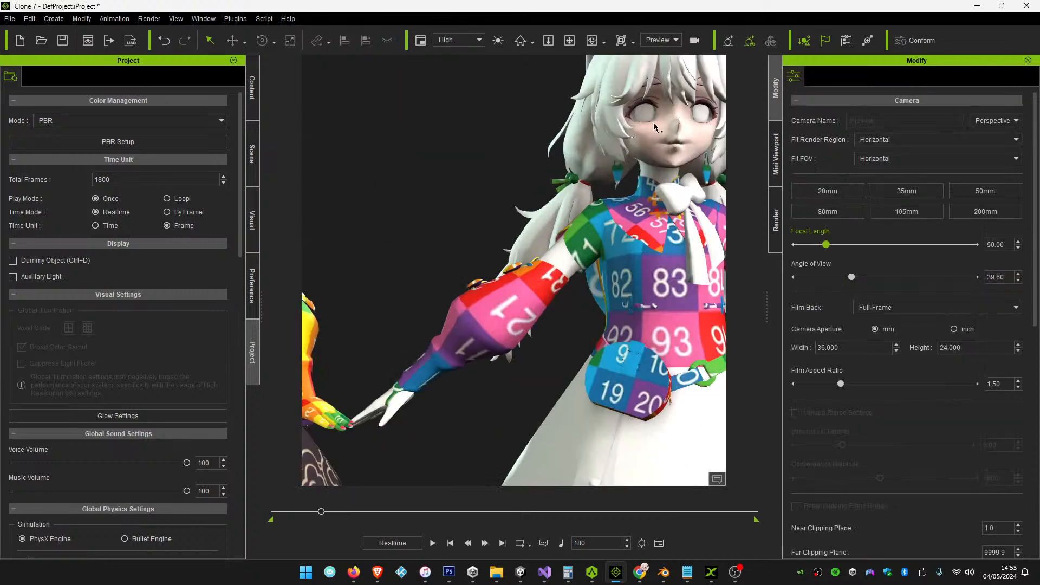
left_click(569, 41)
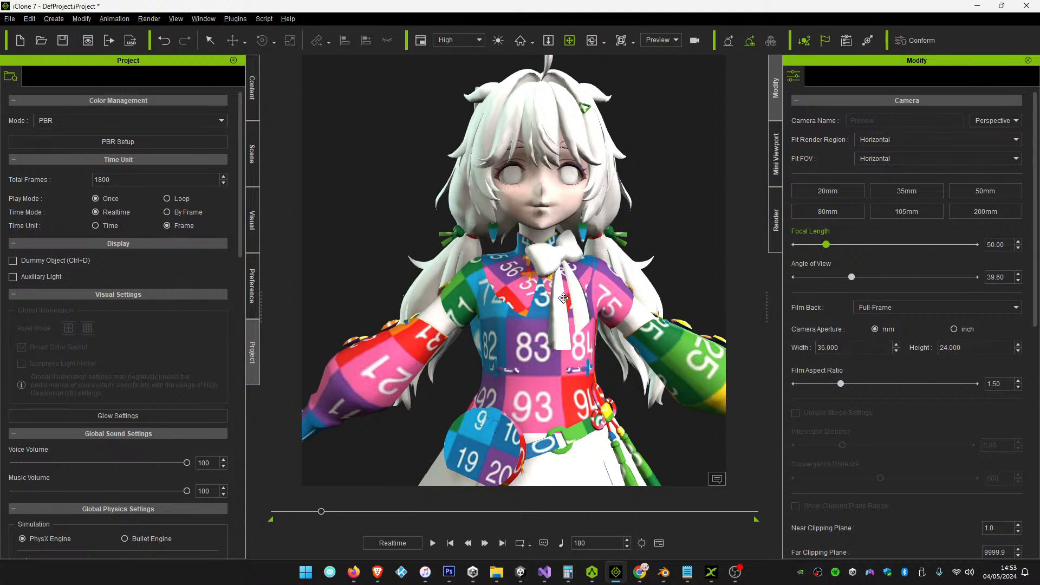
scroll(560, 294, "down", 5)
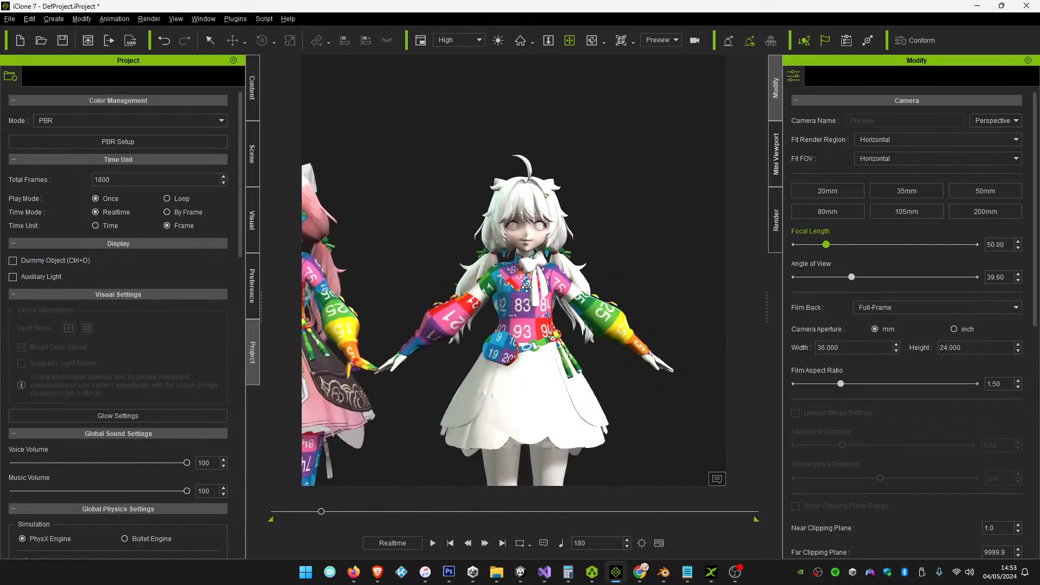
Select the encore8 prop and pick its body material 身体 in its material settings
right_click_drag(564, 288, 559, 349)
left_click_drag(556, 286, 579, 213)
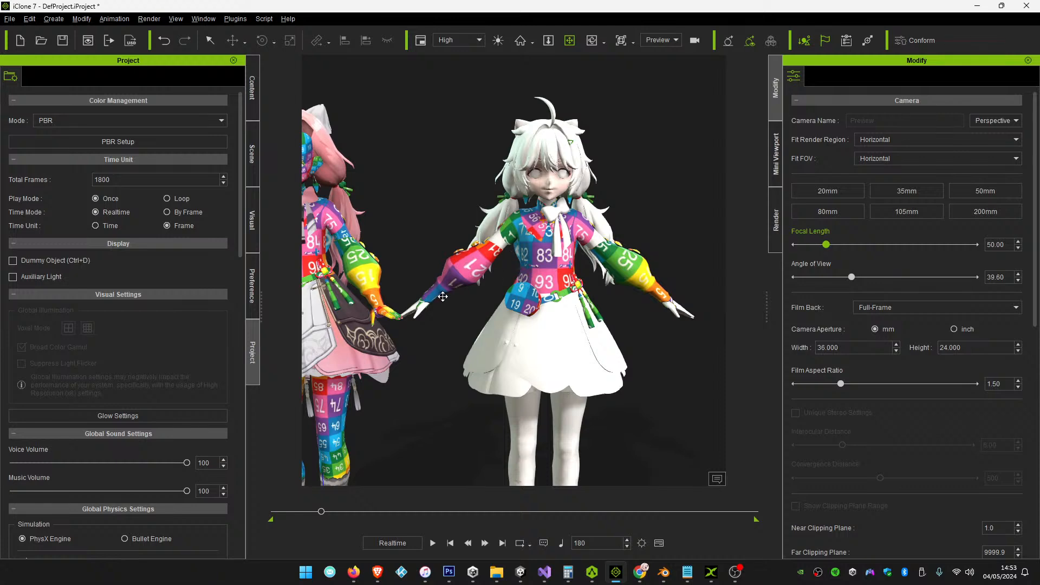
left_click_drag(443, 296, 461, 249)
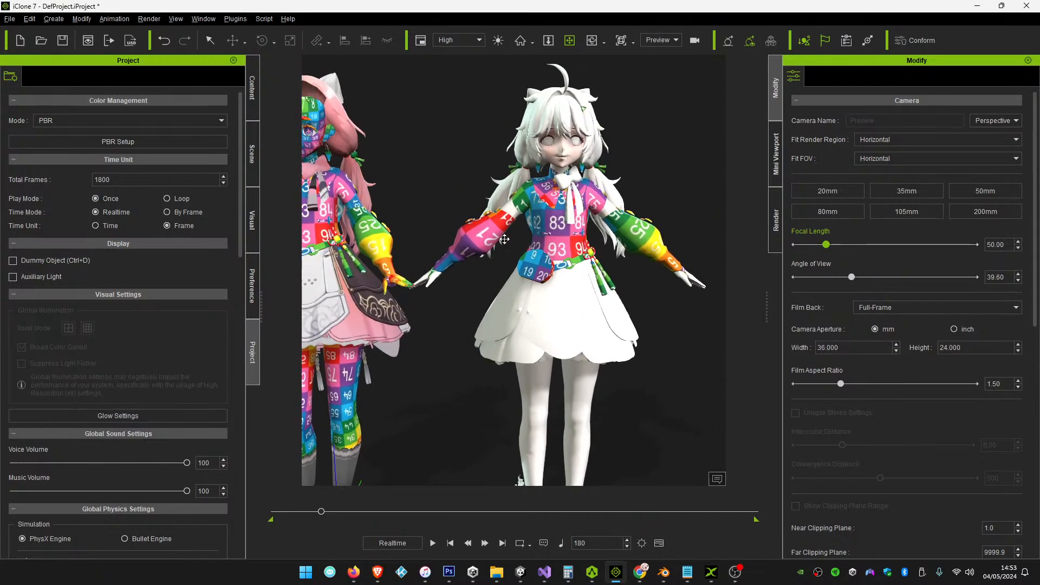
scroll(504, 239, "up", 3)
left_click_drag(536, 178, 454, 301)
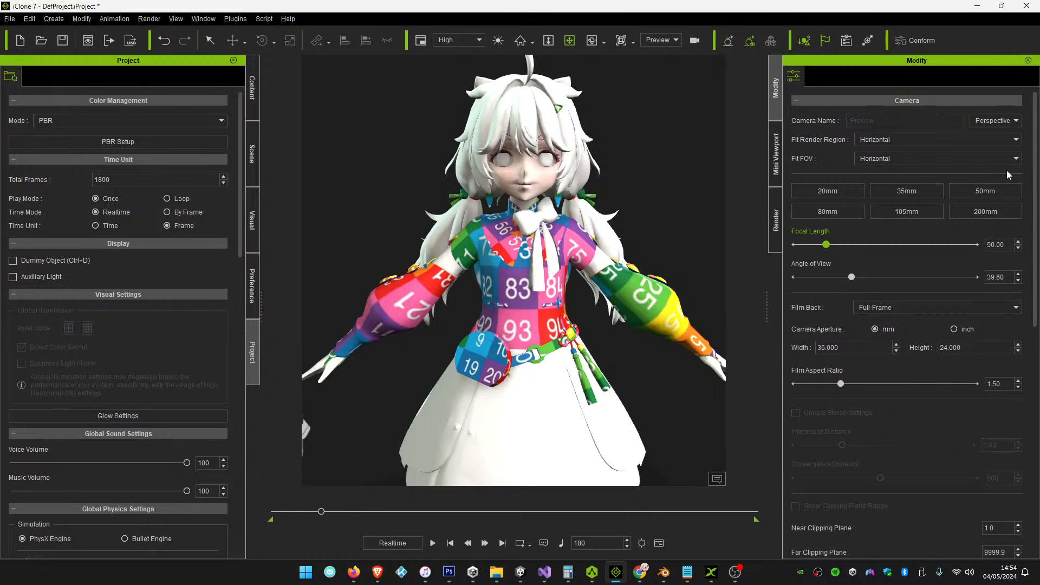
left_click(505, 267)
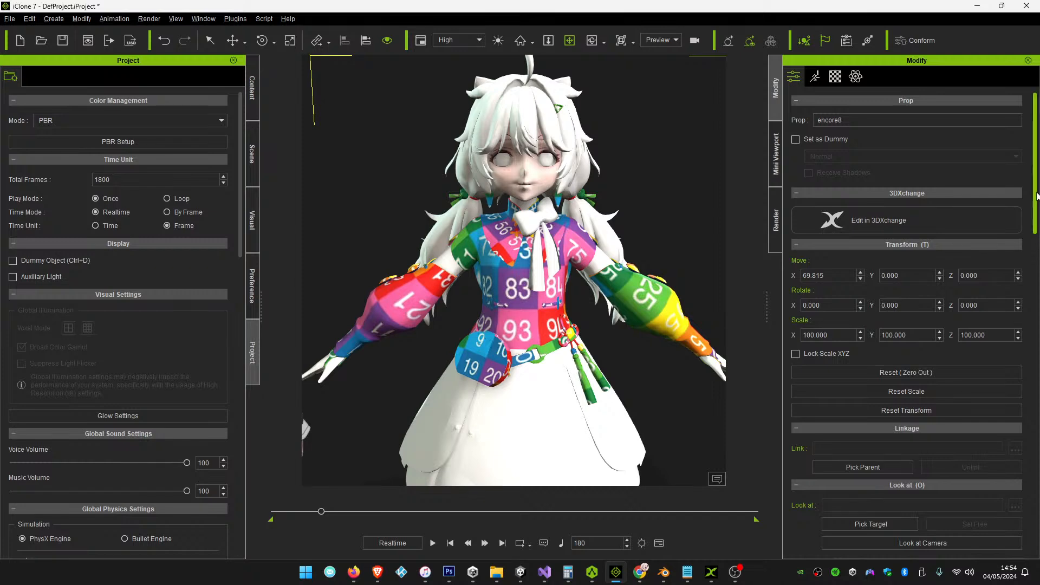
left_click(837, 78)
scroll(964, 104, "up", 5)
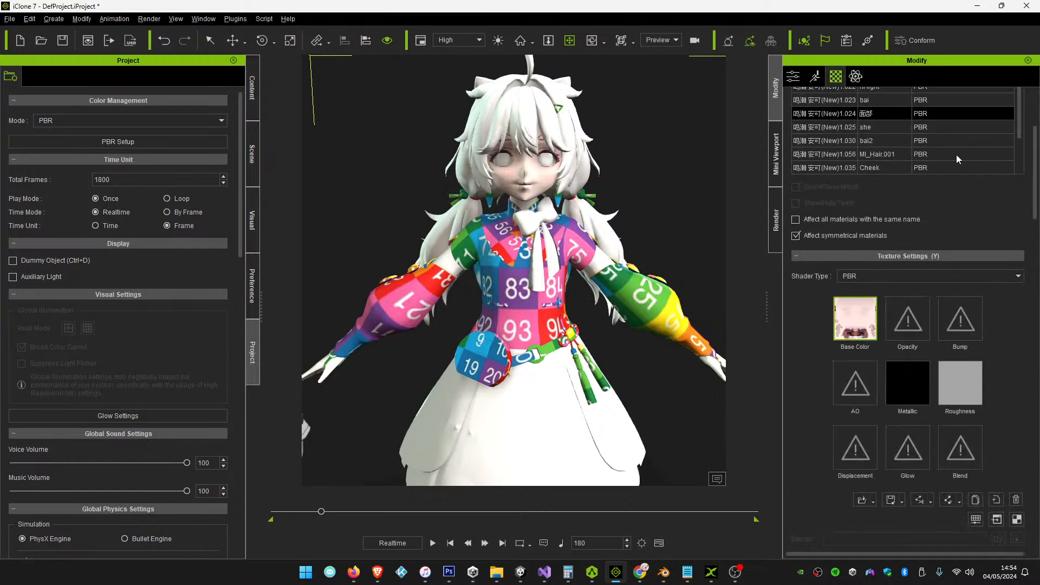
left_click(878, 155)
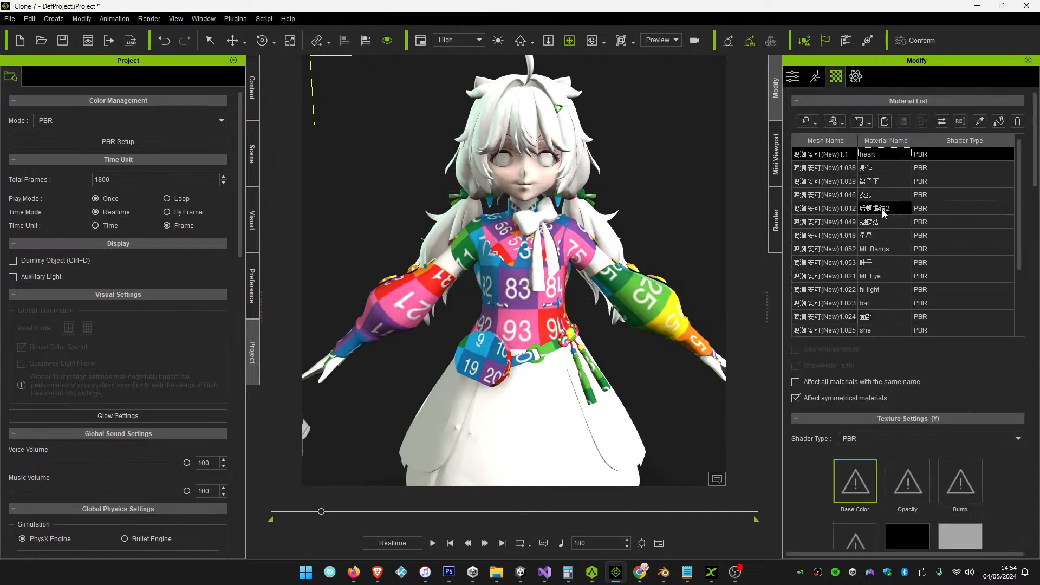
left_click(886, 168)
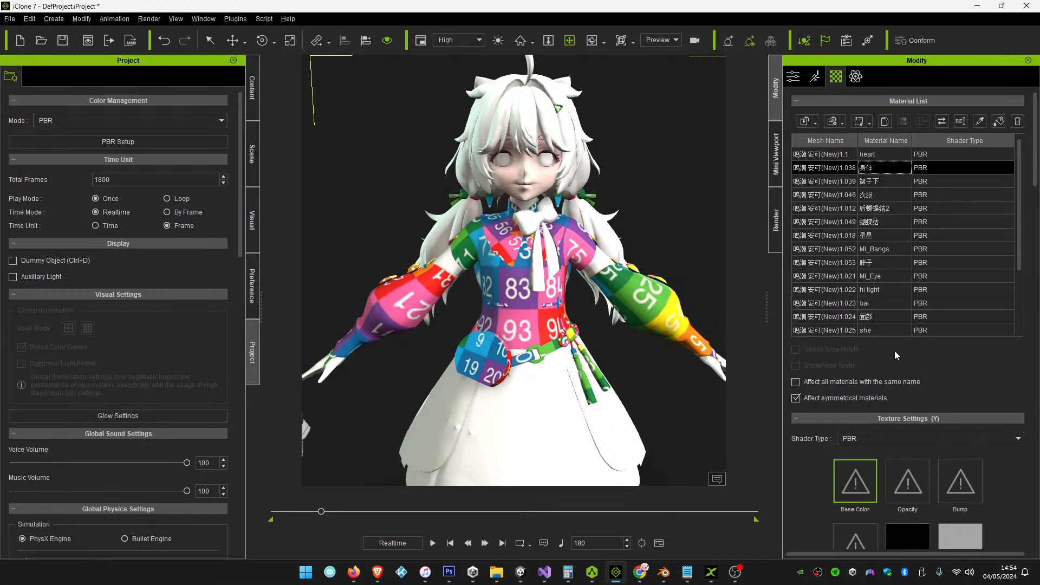
Load the blue texture image as the 身体 material's Base Color to identify the parts it covers
scroll(833, 500, "down", 3)
scroll(836, 517, "down", 4)
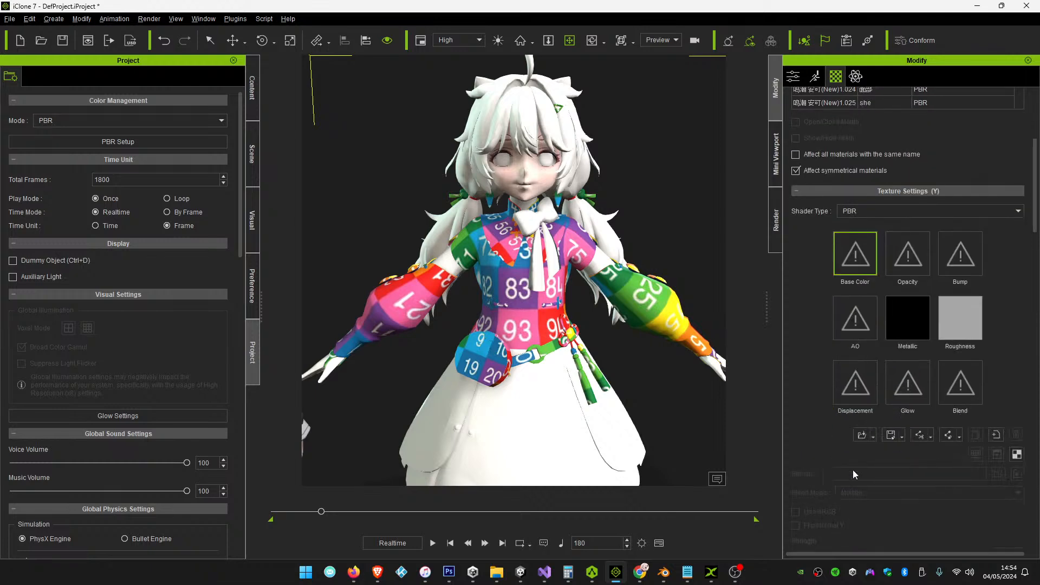
left_click(862, 435)
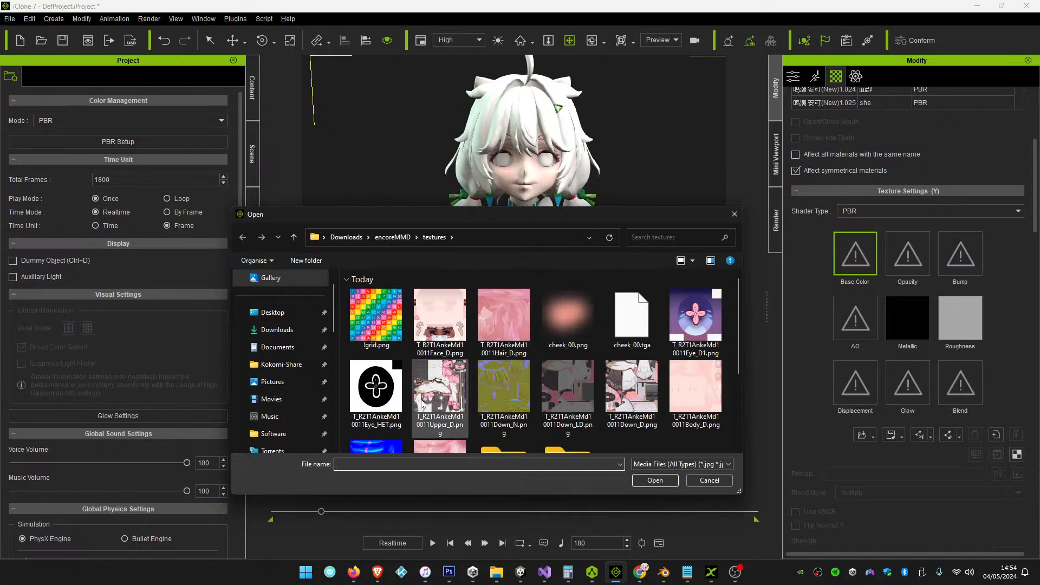
scroll(520, 381, "down", 1)
double_click(376, 406)
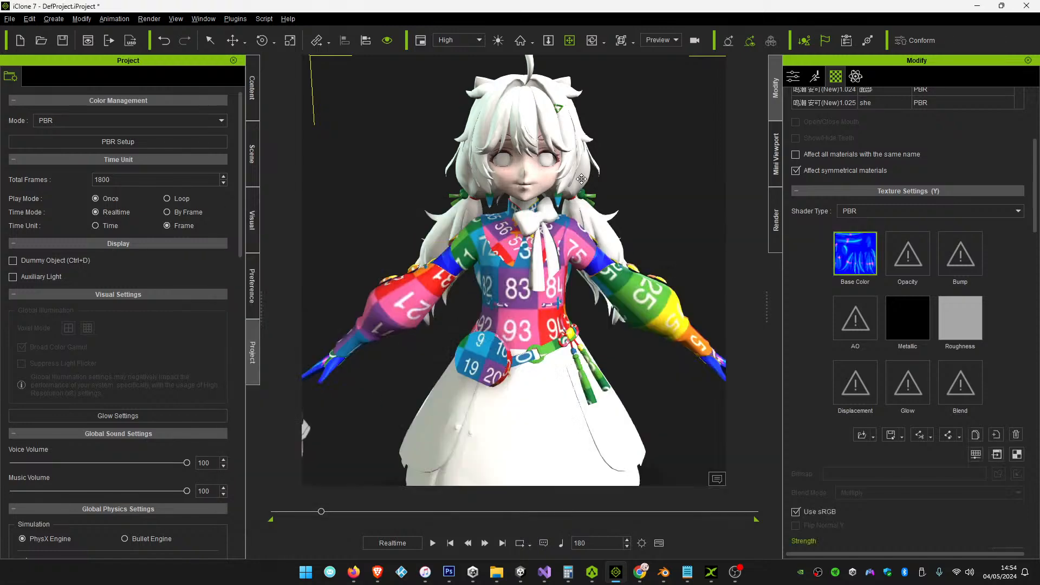
Load T_R2T1AnkeMd10011Body_D.png as the 身体 material's Base Color and rename the material body
left_click(860, 434)
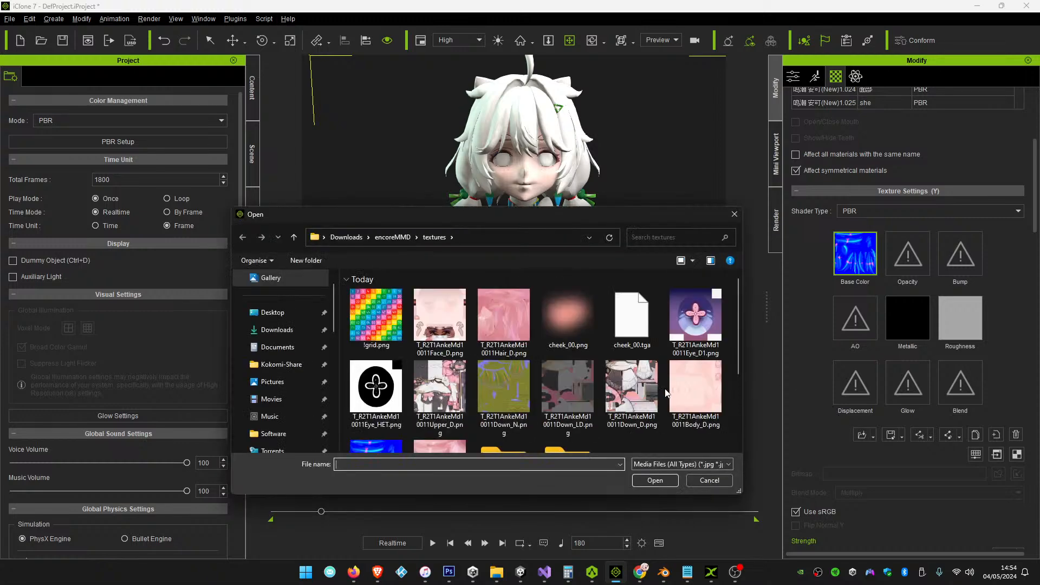
double_click(698, 380)
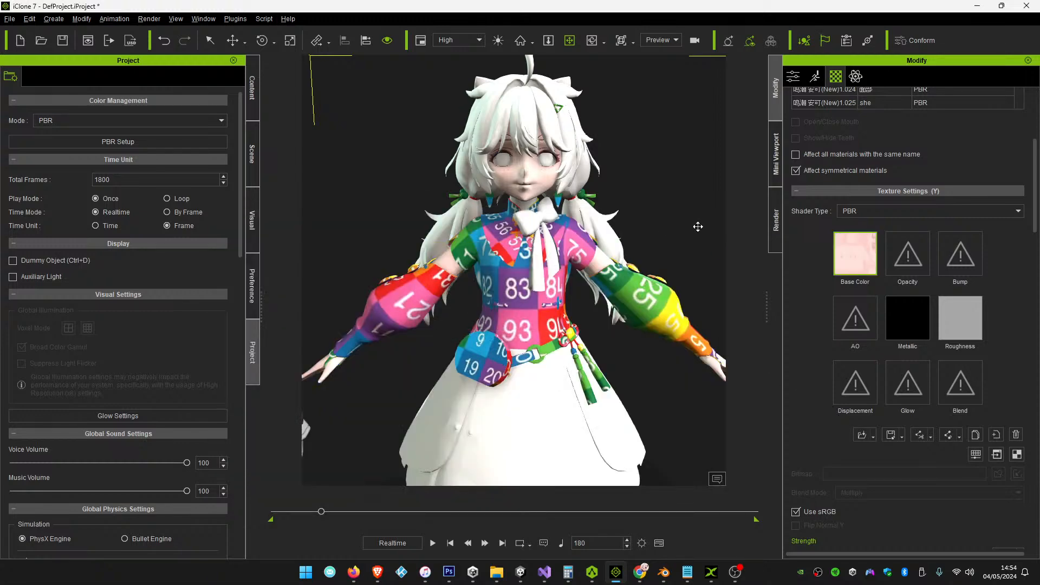
scroll(909, 151, "up", 5)
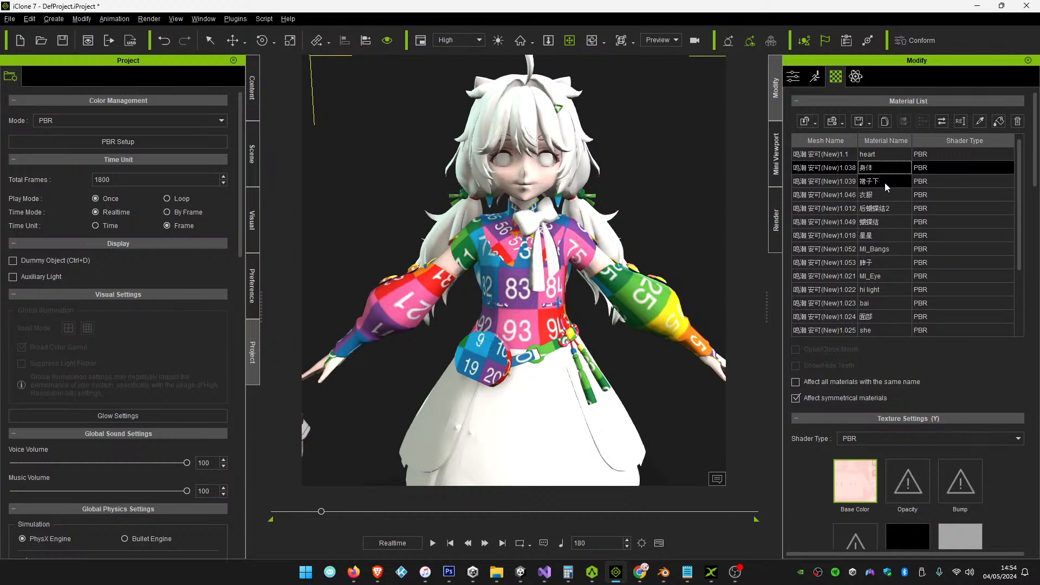
left_click(885, 183)
left_click(878, 169)
left_click(961, 122)
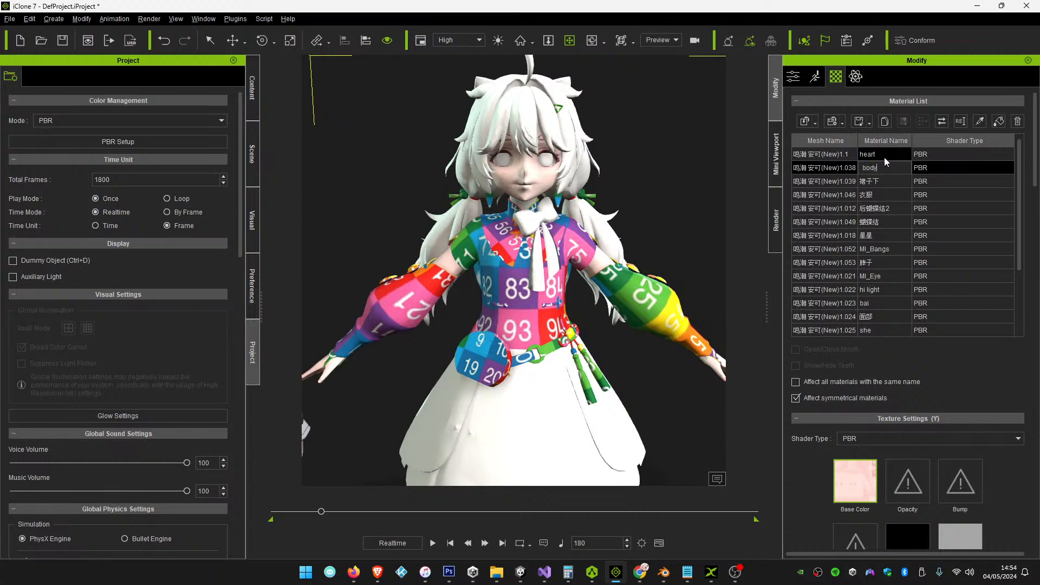
key("Return")
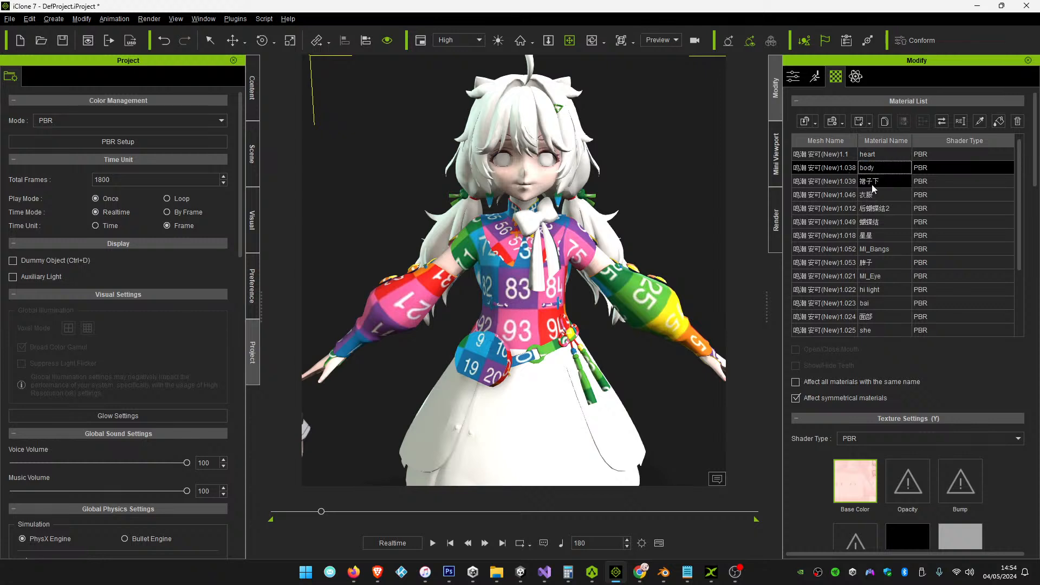
Test the 裙子下 material with the blue texture image as its Base Color, and rename the material skirt
left_click(874, 185)
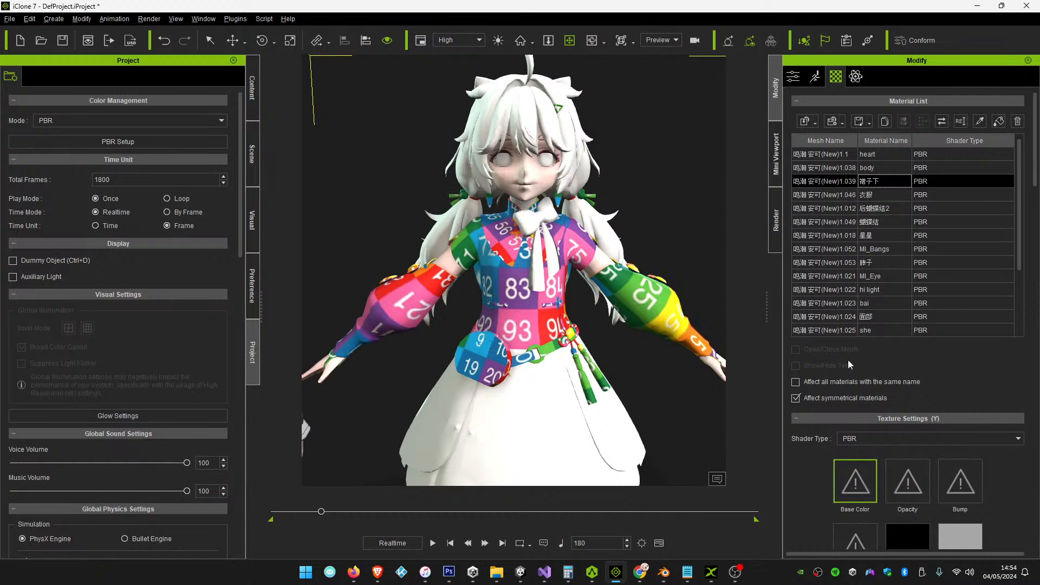
scroll(827, 462, "down", 5)
left_click(862, 467)
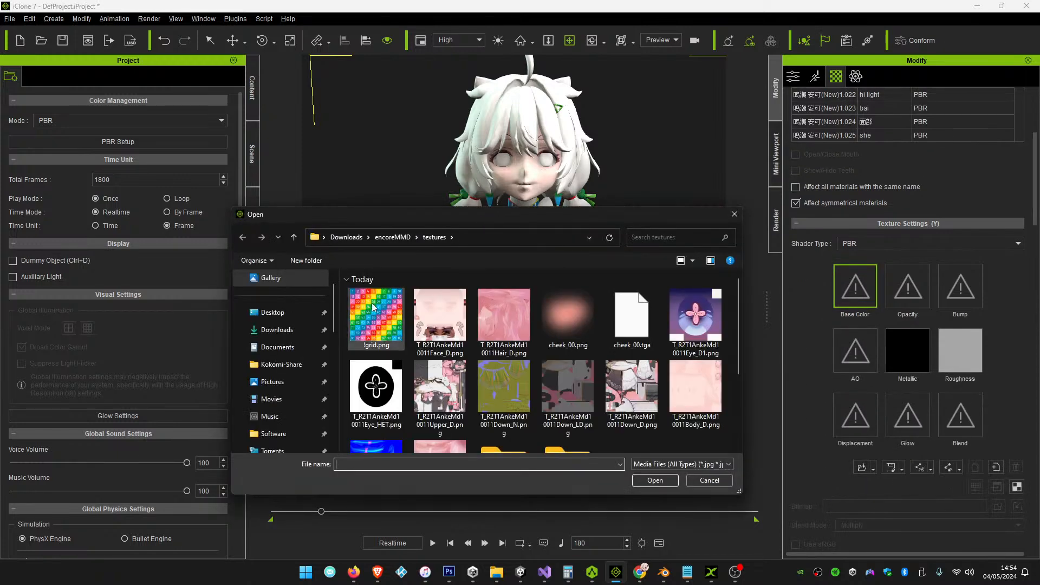
scroll(428, 416, "down", 2)
double_click(376, 416)
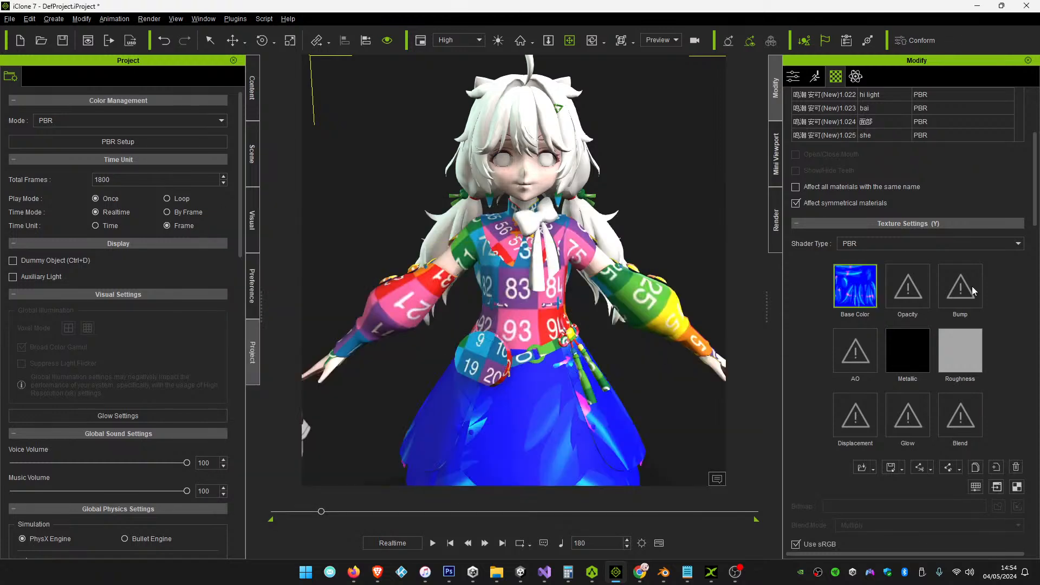
scroll(938, 154, "up", 3)
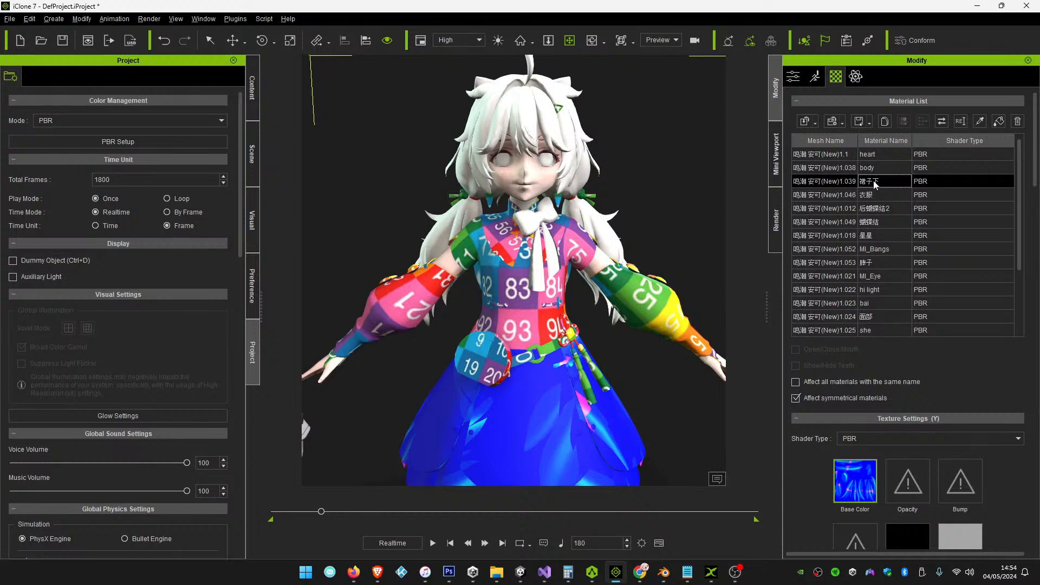
left_click(960, 120)
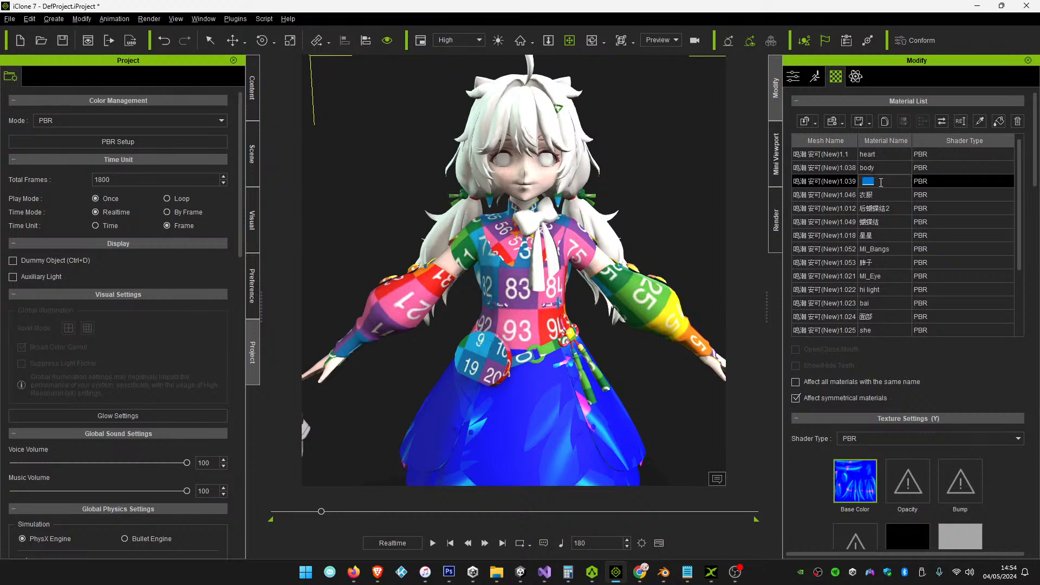
type("skirt")
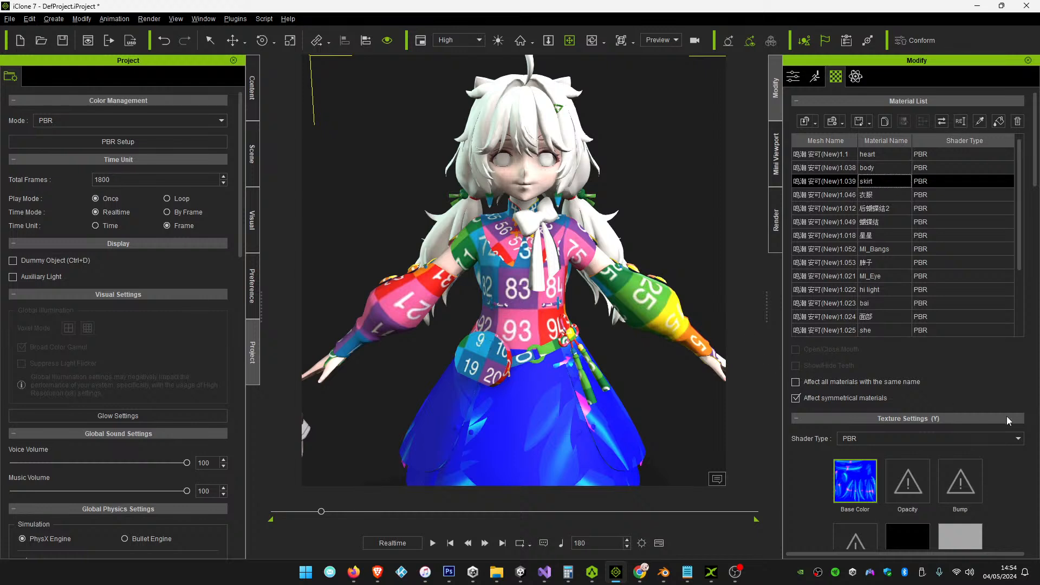
Load T_R2T1AnkeMd10011Down_D.png as the skirt material's Base Color texture
scroll(883, 460, "down", 6)
left_click(862, 434)
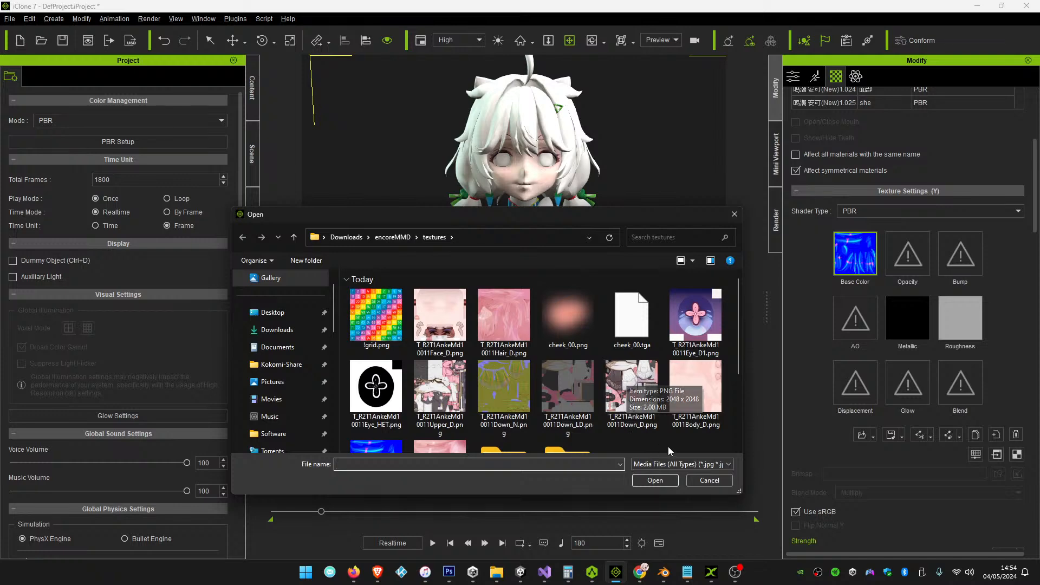
double_click(636, 388)
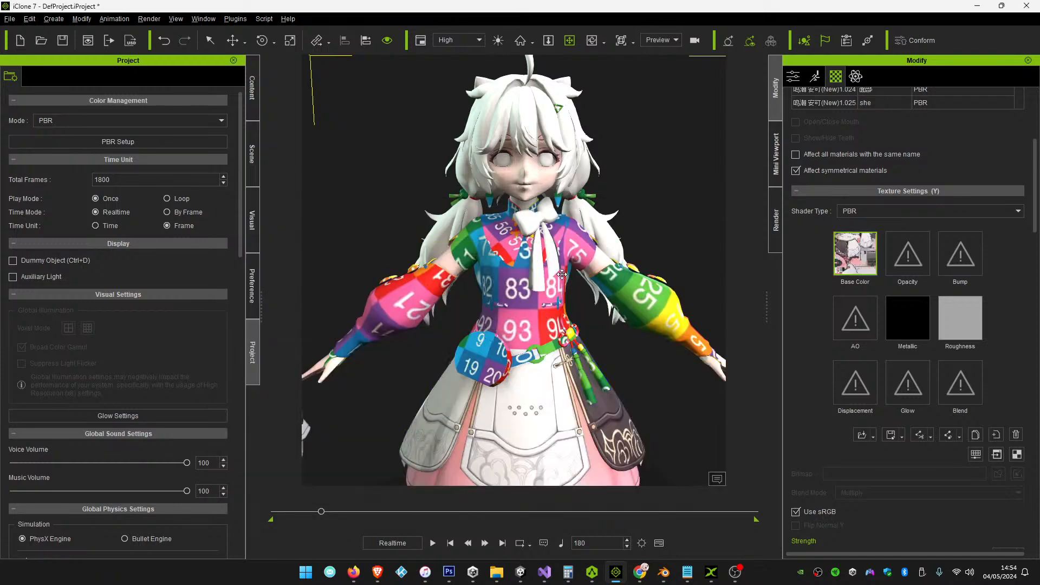
Rename the clothing material 衣服 on the encore8 prop as dress
scroll(867, 201, "up", 4)
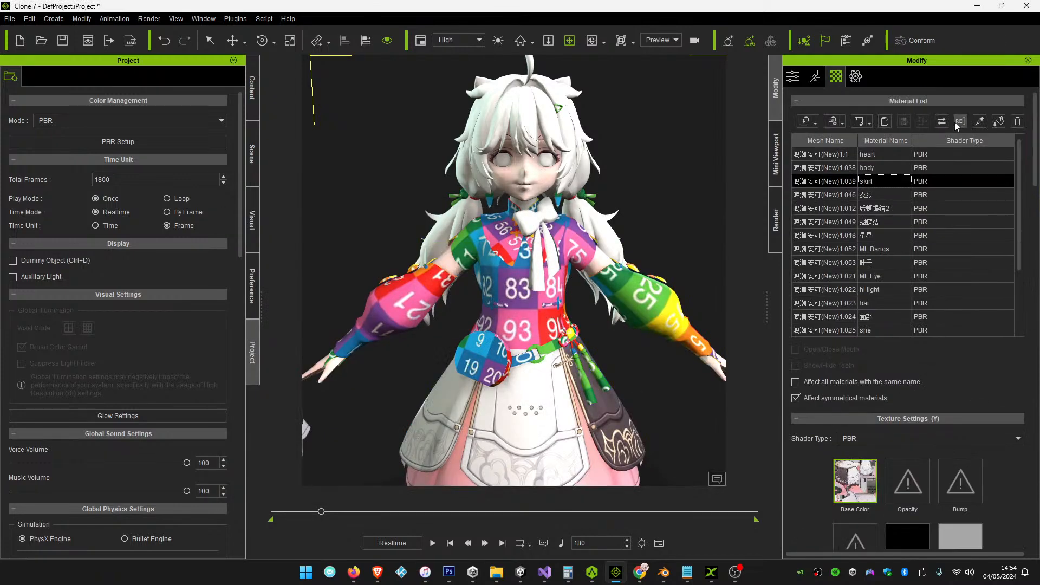
left_click(881, 195)
scroll(819, 410, "down", 3)
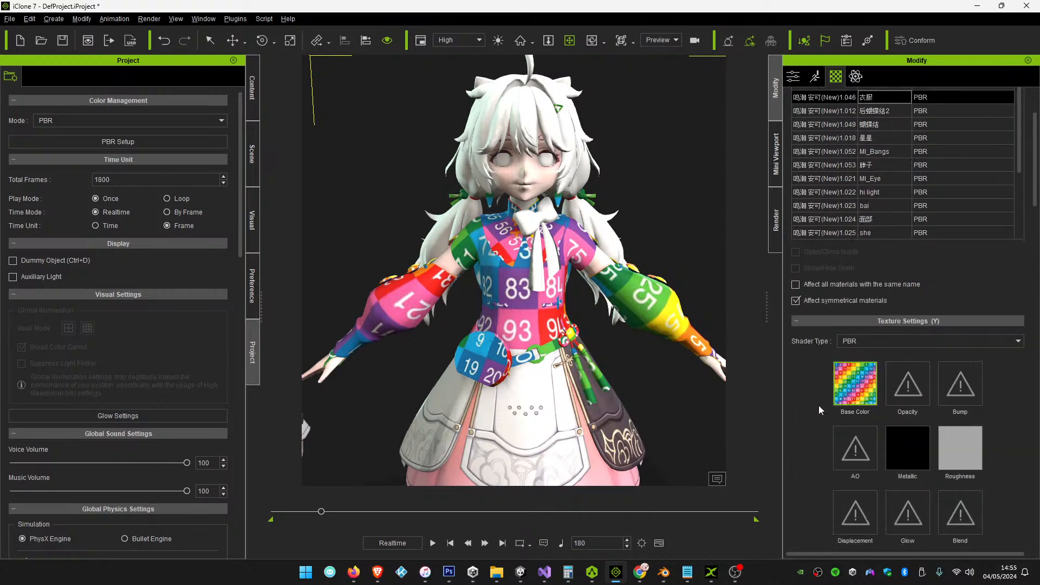
scroll(964, 232, "up", 3)
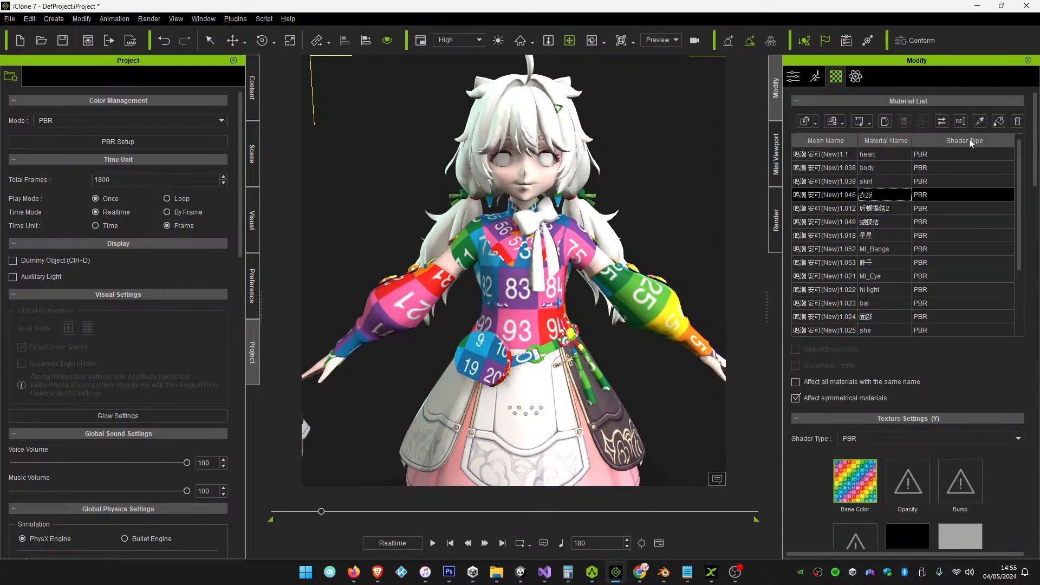
left_click(960, 121)
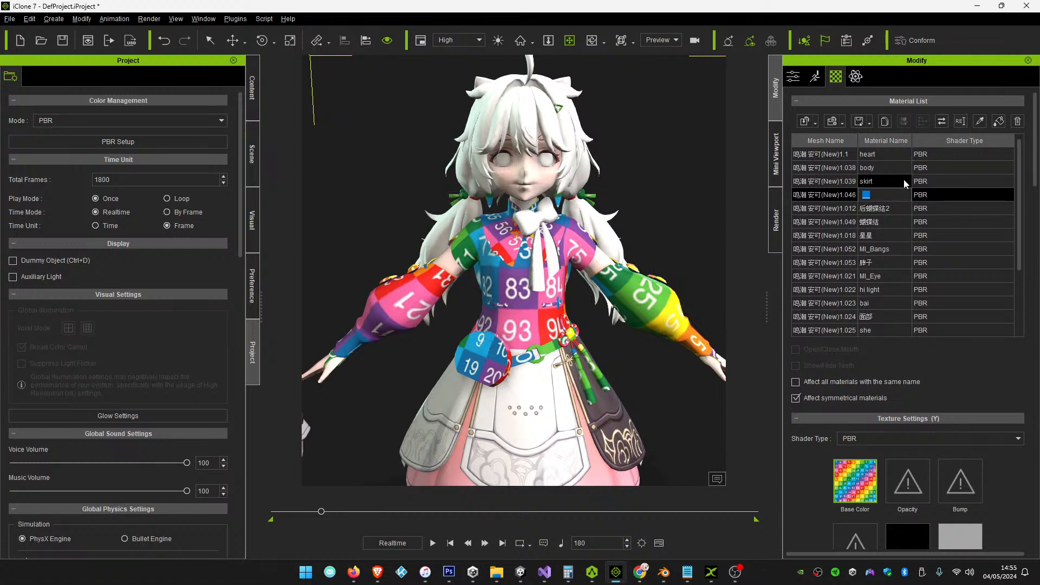
type("dress")
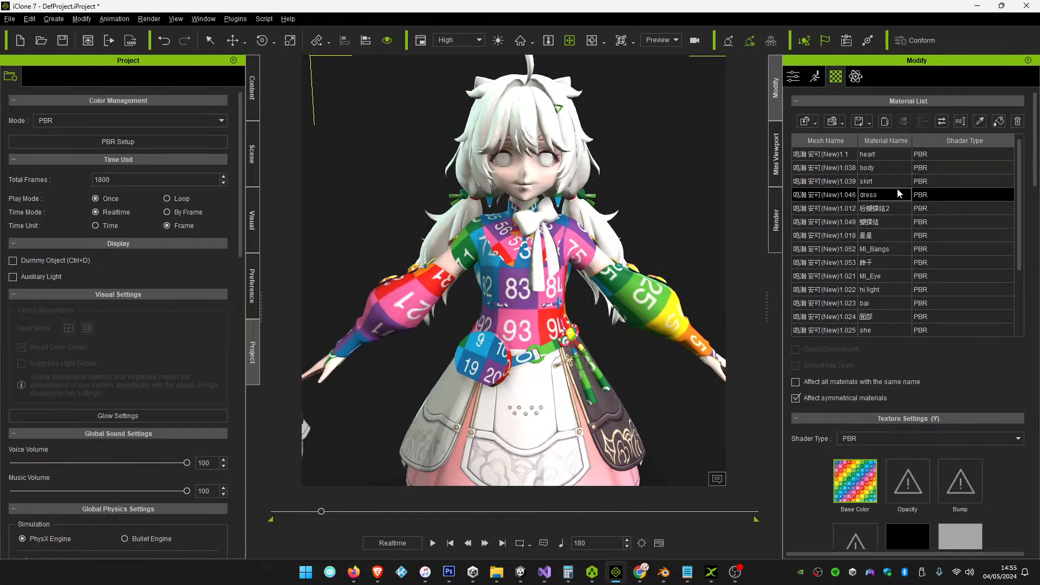
Replace the dress material's Base Color texture with T_R2T1AnkeMd10011Upper_D.png
scroll(844, 347, "down", 3)
left_click(860, 499)
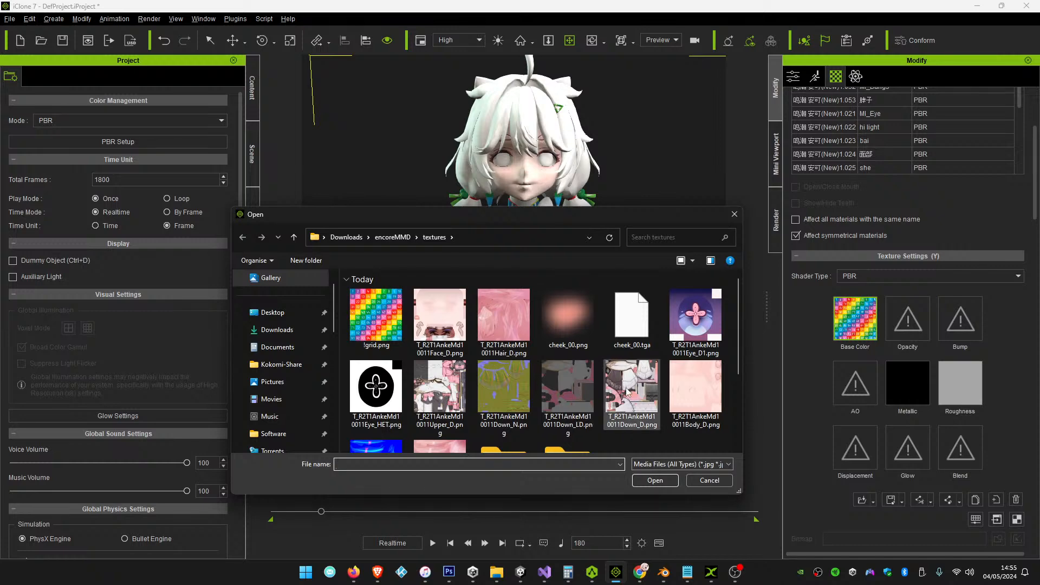
double_click(428, 388)
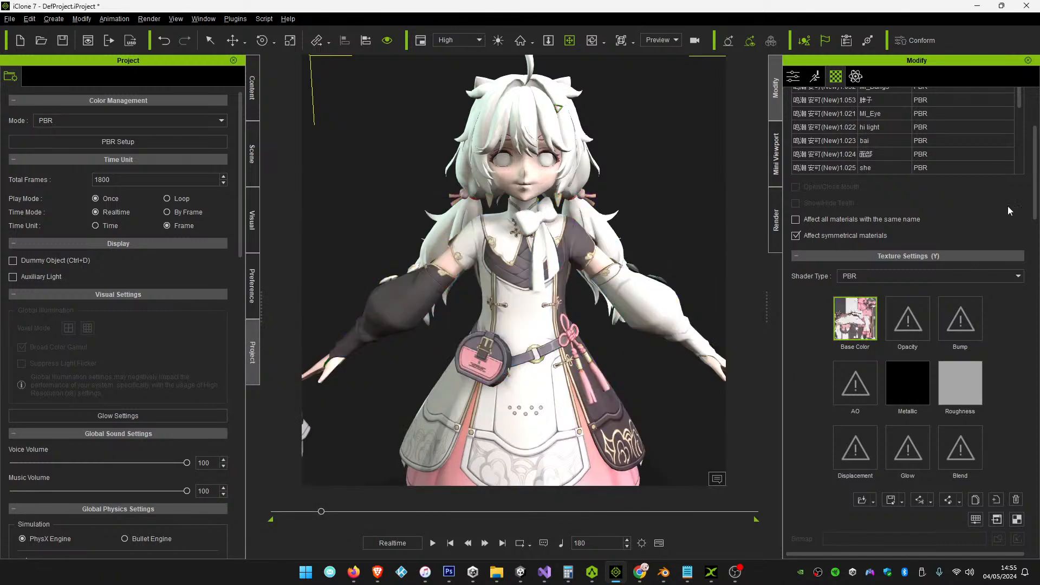
Load !grid.png as the 后蝴蝶结2 material's Base Color to locate its parts on the model, and remove the texture
scroll(907, 223, "up", 5)
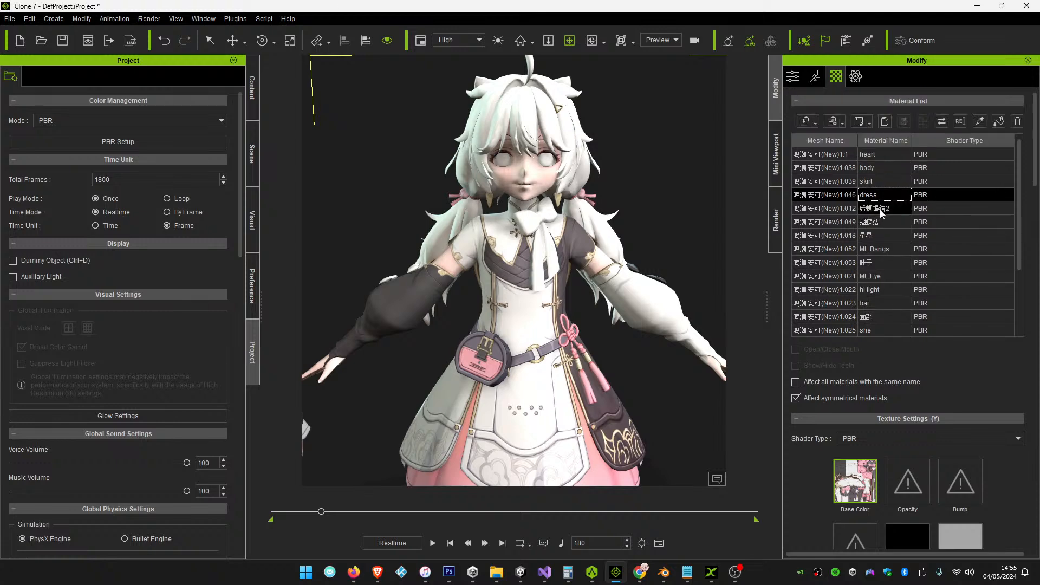
left_click(881, 209)
scroll(808, 492, "down", 4)
scroll(836, 519, "down", 1)
left_click(862, 499)
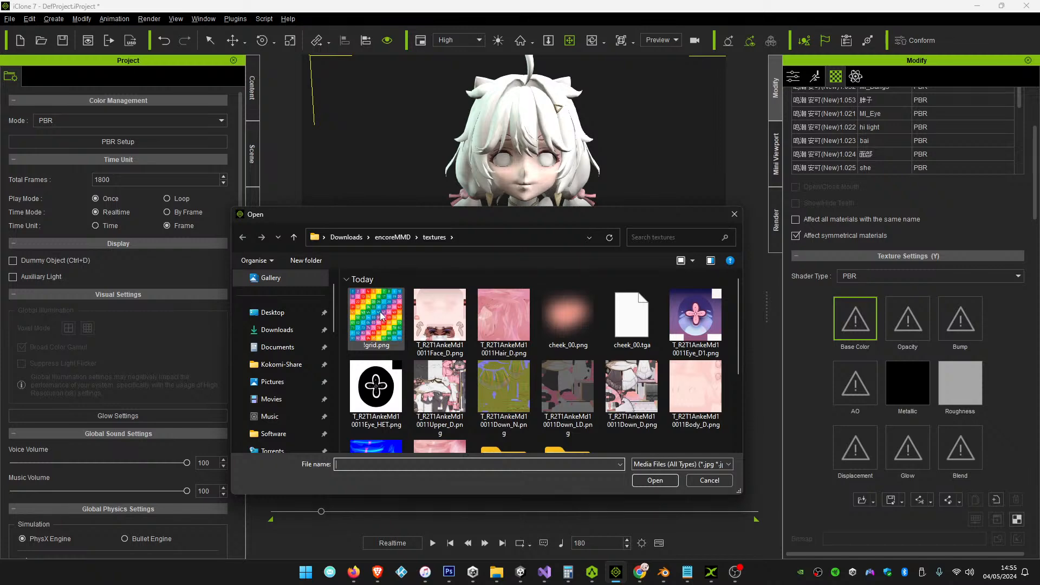
double_click(376, 316)
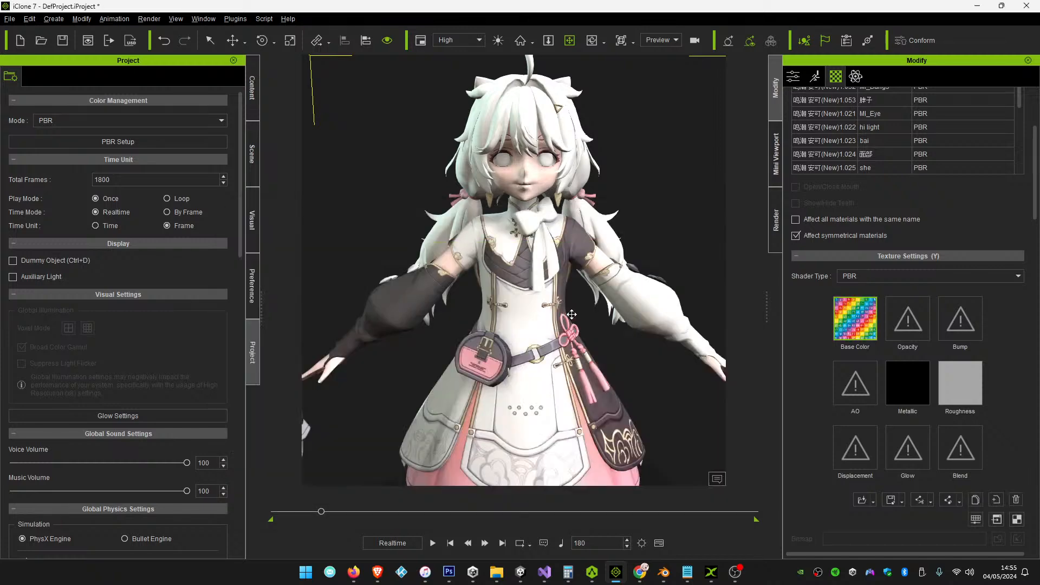
scroll(573, 314, "down", 5)
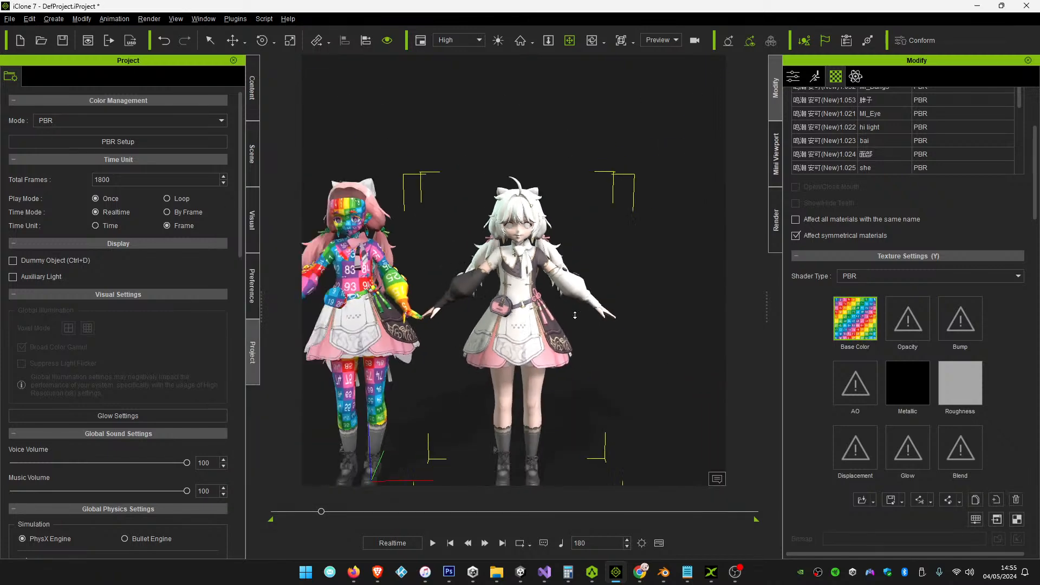
left_click(1015, 499)
scroll(870, 265, "up", 3)
scroll(871, 261, "up", 2)
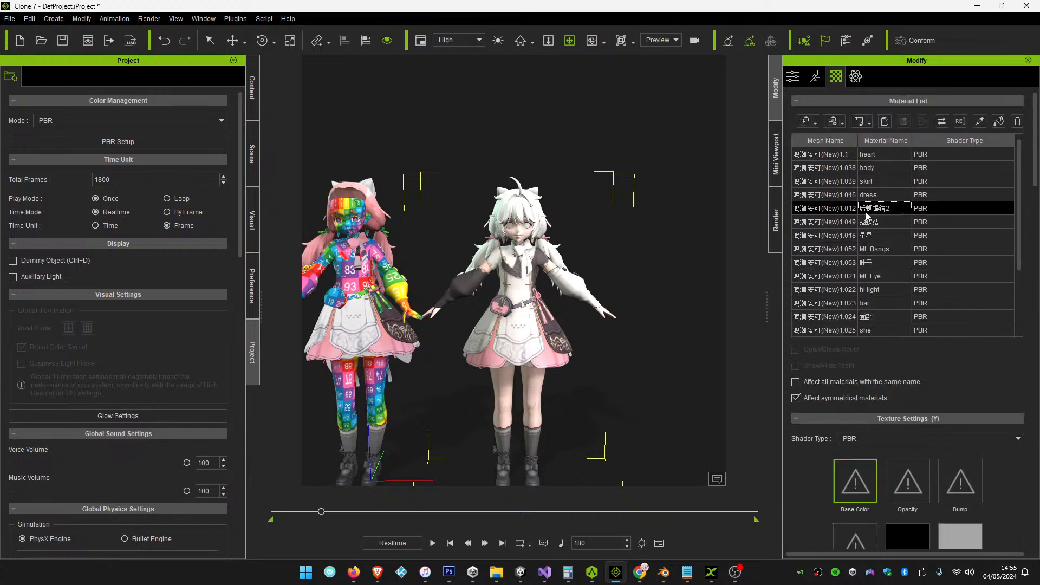
Load !grid.png as the 蝴蝶结 material's Base Color to locate its parts on the model
left_click(874, 223)
scroll(839, 441, "down", 5)
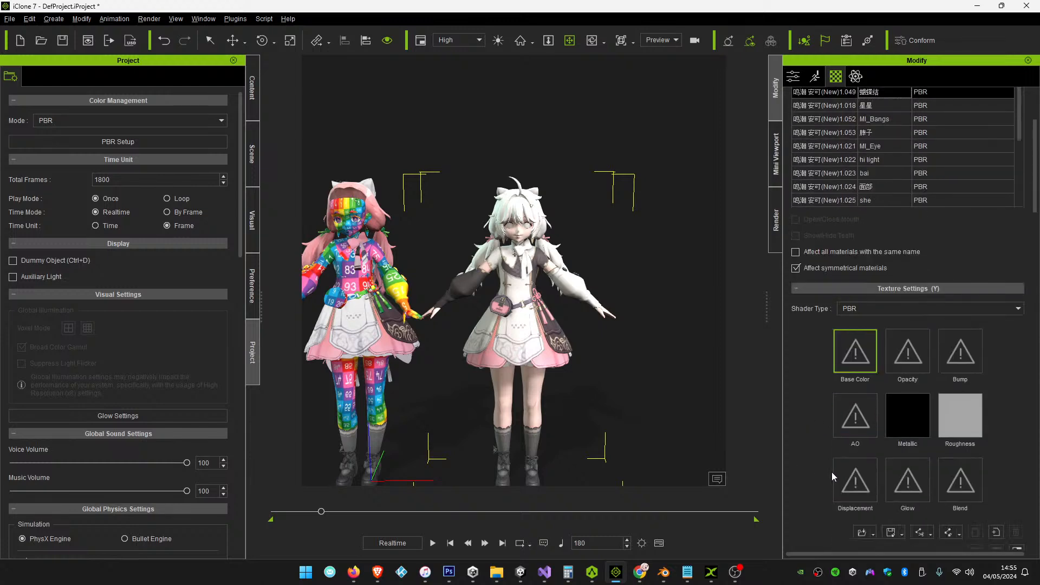
left_click(862, 467)
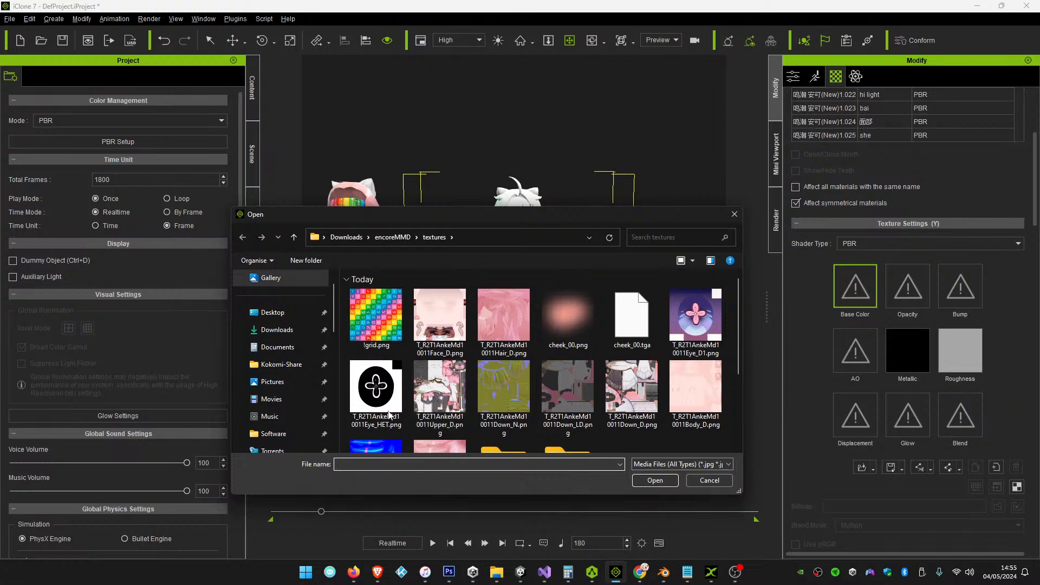
double_click(376, 316)
scroll(617, 242, "up", 6)
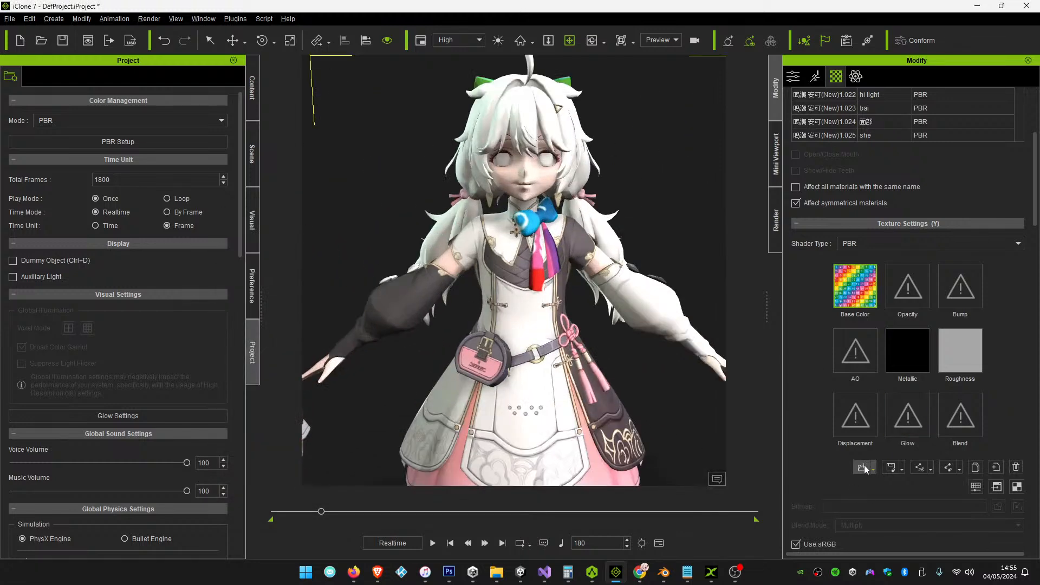
Rename the 蝴蝶结 material as bow_top
scroll(896, 288, "up", 4)
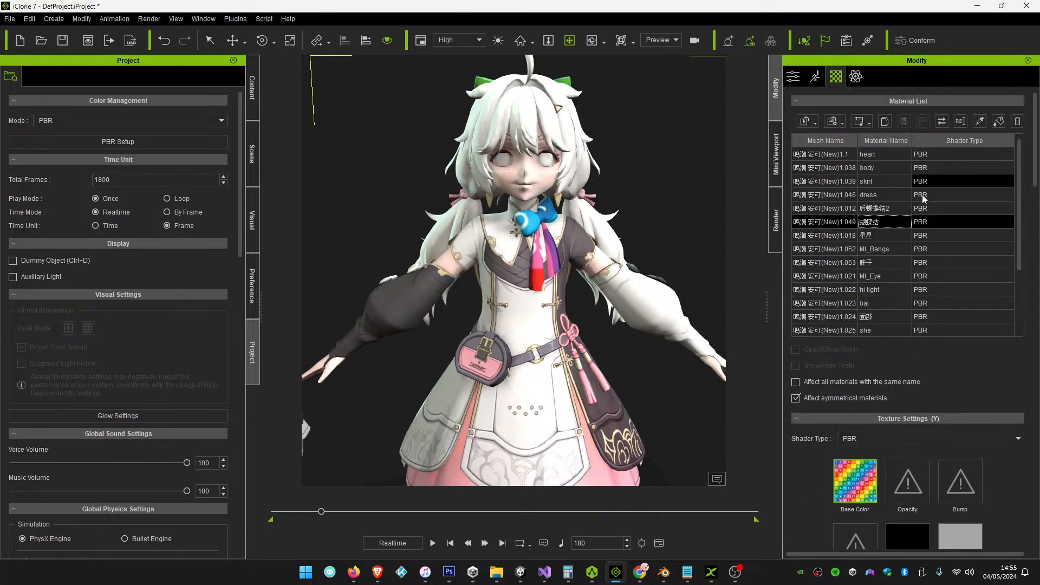
left_click(961, 124)
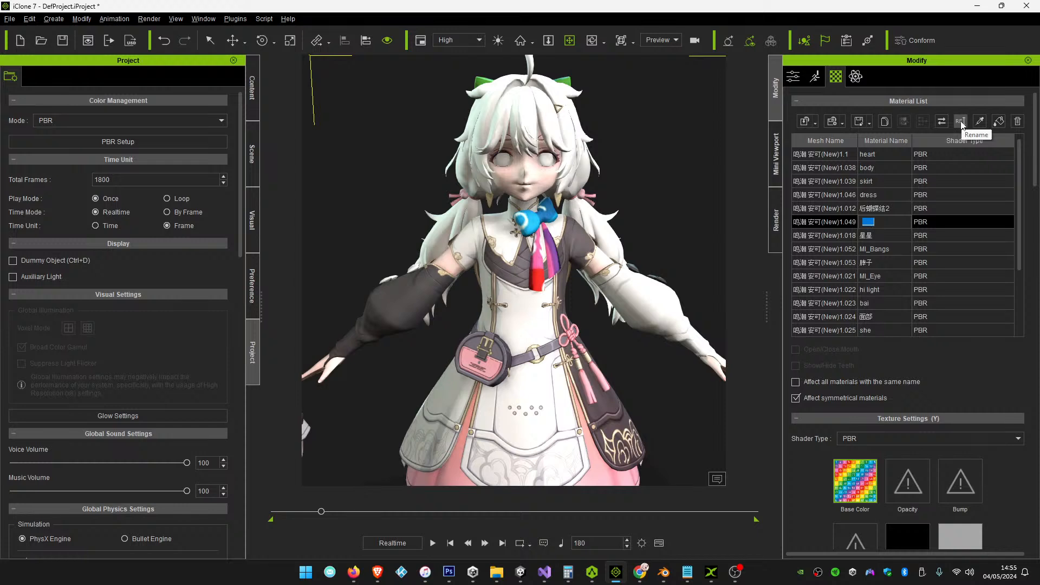
key("Return")
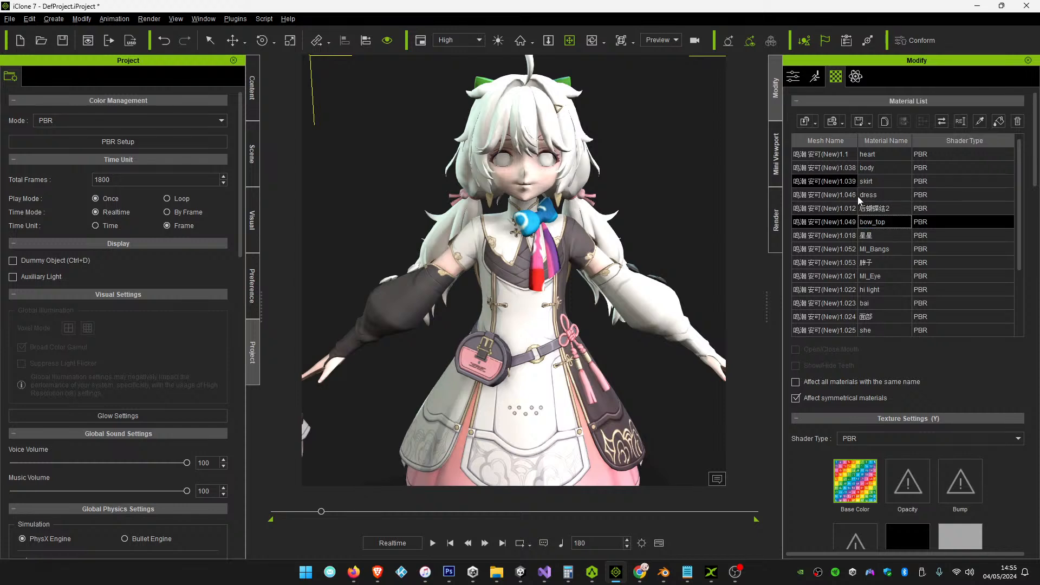
Replace the bow_top material's Base Color texture with T_R2T1AnkeMd10011Upper_D.png
scroll(837, 509, "down", 4)
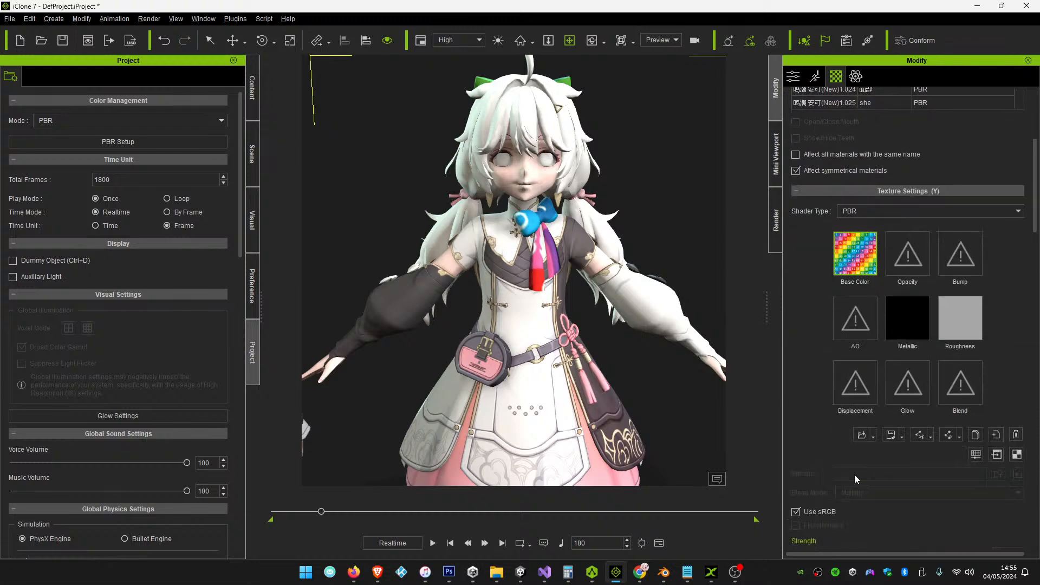
left_click(861, 434)
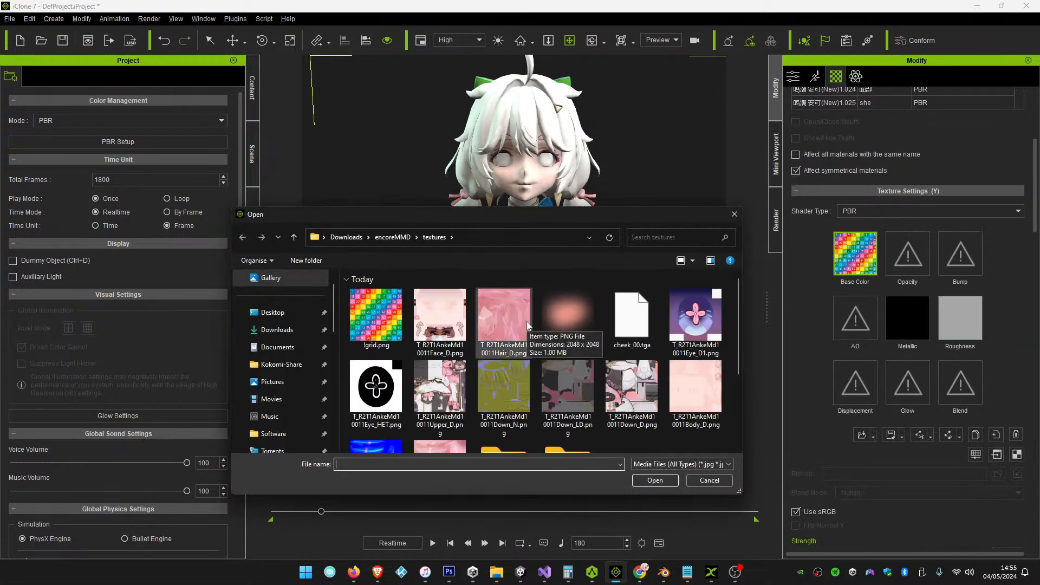
double_click(448, 381)
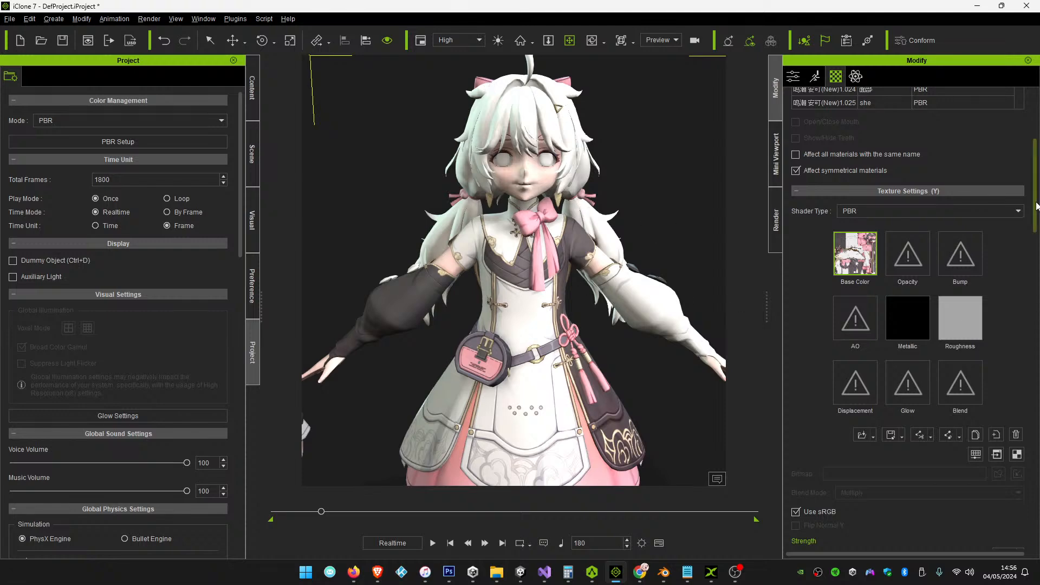
Load T_R2T1AnkeMd10011Eye_D1.png as the 星星 material's Base Color texture
scroll(1027, 126, "up", 5)
left_click(879, 236)
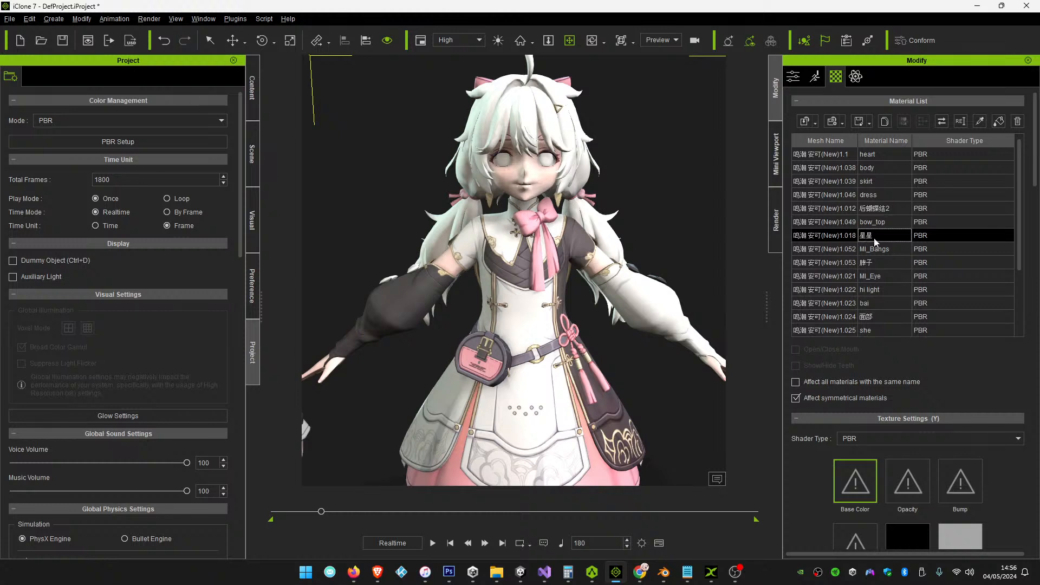
scroll(963, 393, "down", 3)
scroll(934, 399, "down", 2)
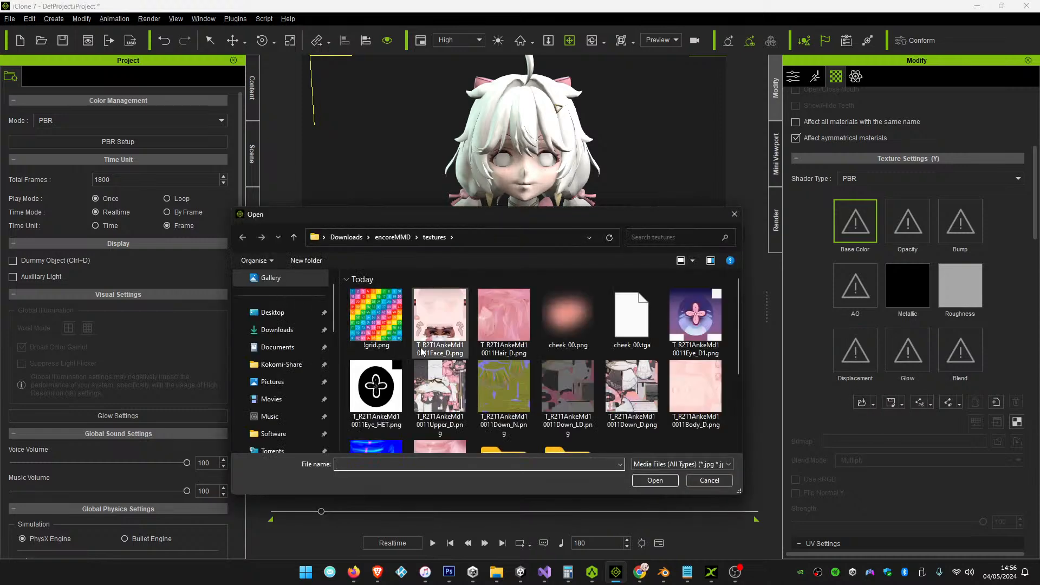
double_click(695, 317)
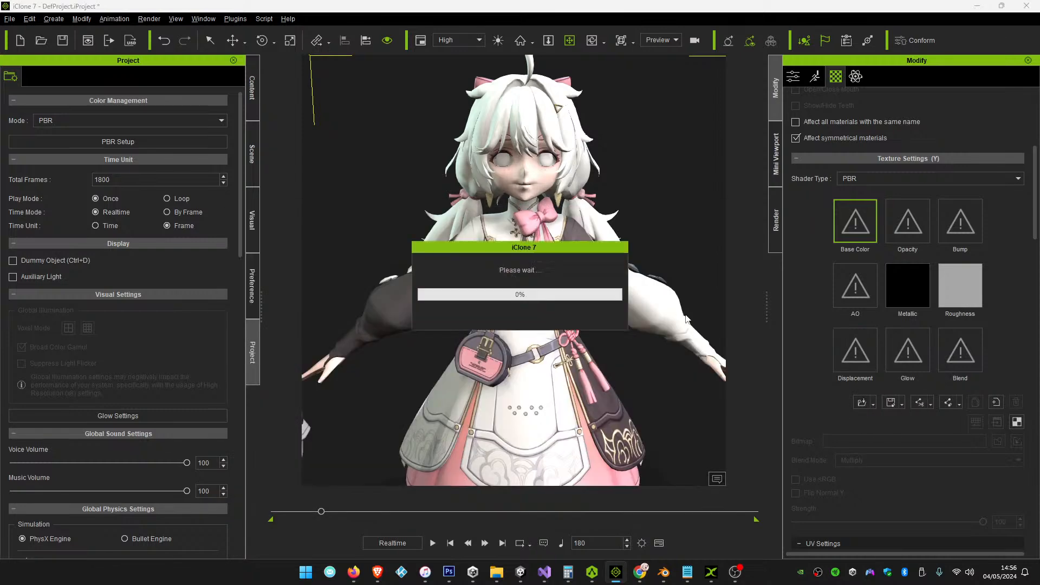
Load T_R2T1AnkeMd10011Eye_HET.png as the 星星 material's Opacity texture
scroll(925, 332, "up", 5)
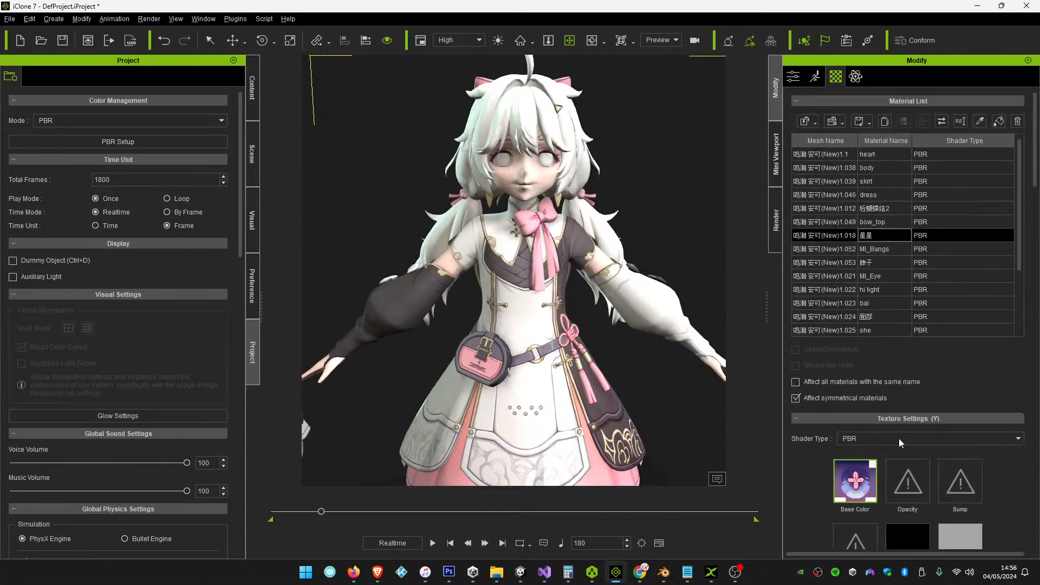
left_click(912, 481)
scroll(812, 495, "down", 2)
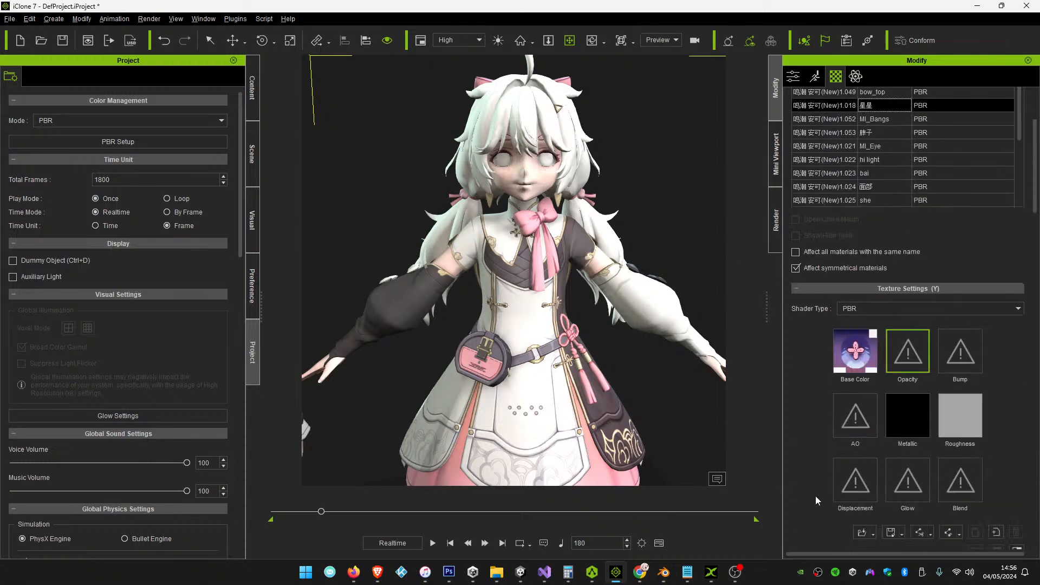
left_click(861, 532)
double_click(372, 383)
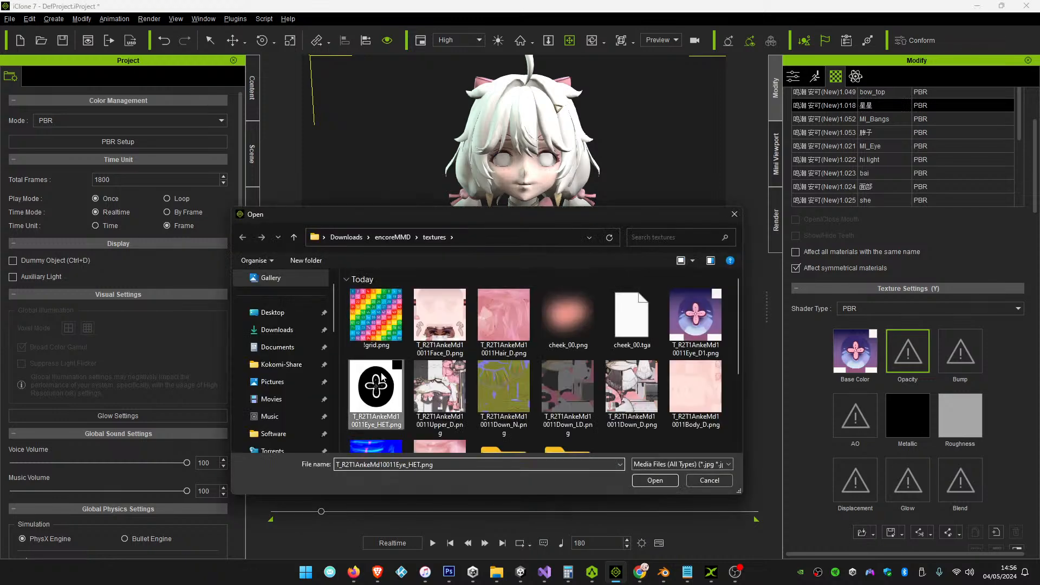
Load T_R2T1AnkeMd10011Bangs_D.png as the MI_Bangs material's Base Color texture
left_click(878, 120)
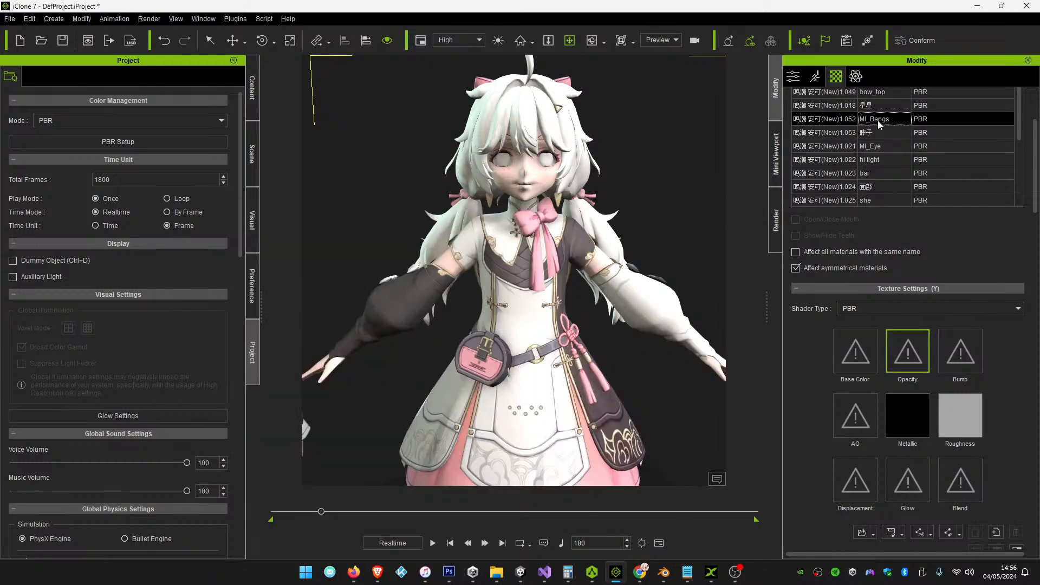
scroll(821, 411, "down", 3)
left_click(854, 285)
left_click(861, 467)
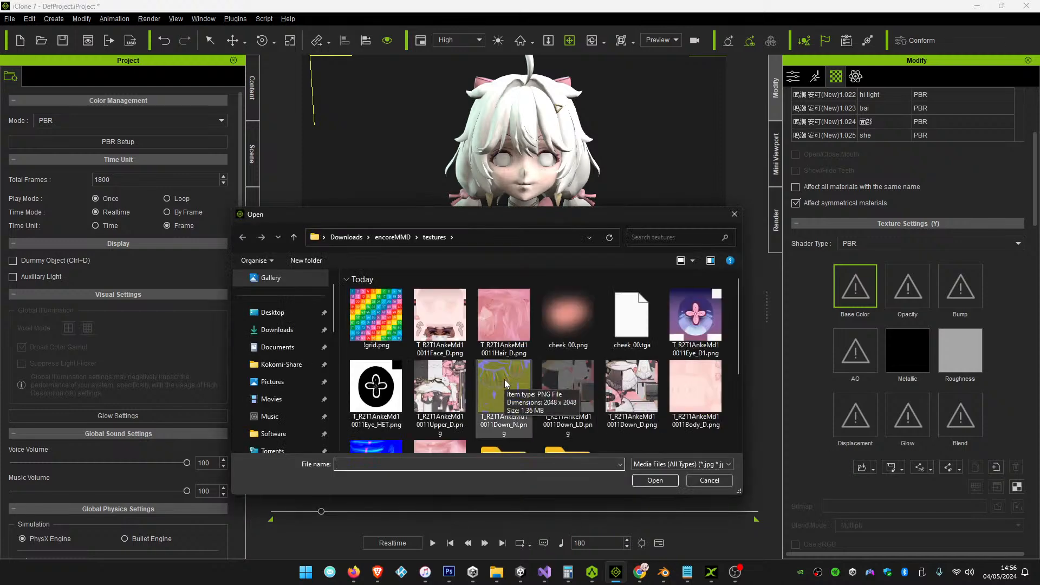
scroll(505, 384, "down", 2)
double_click(445, 403)
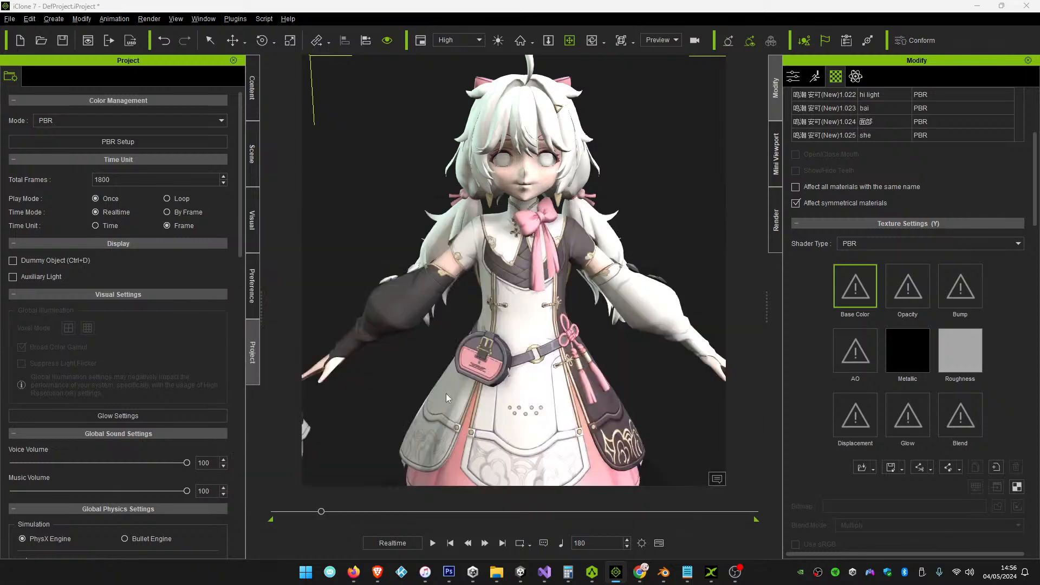
Load T_R2T1AnkeMd10011Eye_D1.png as the 脖子 material's Base Color and inspect the model for the affected part
scroll(973, 234, "up", 4)
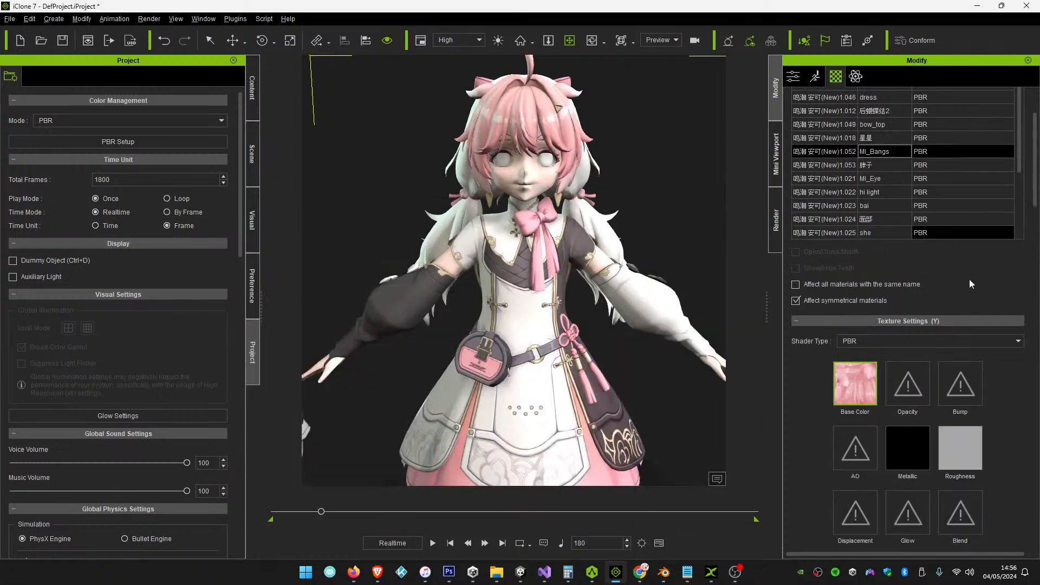
left_click(881, 262)
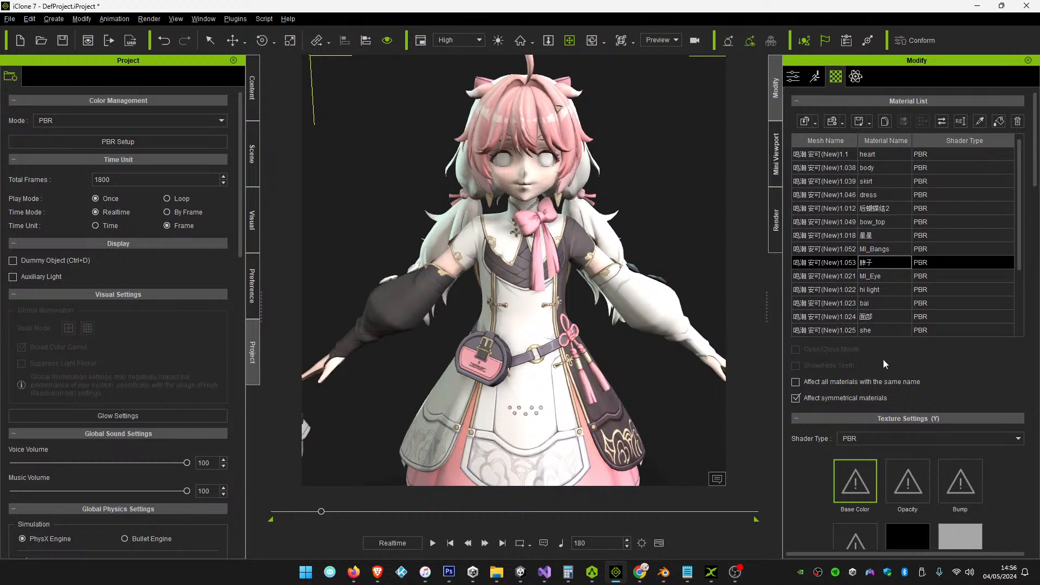
scroll(814, 484, "down", 2)
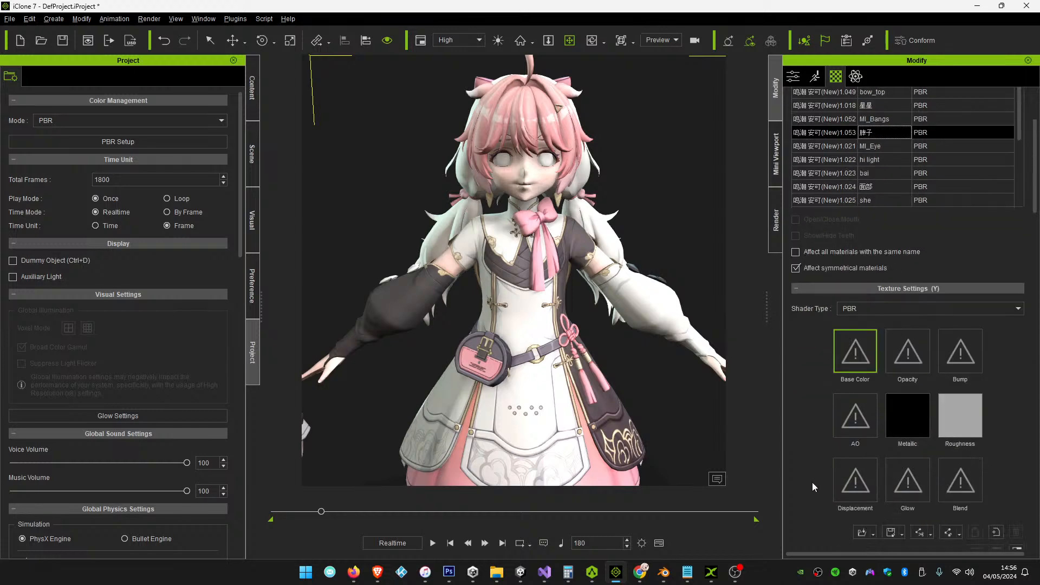
left_click(859, 532)
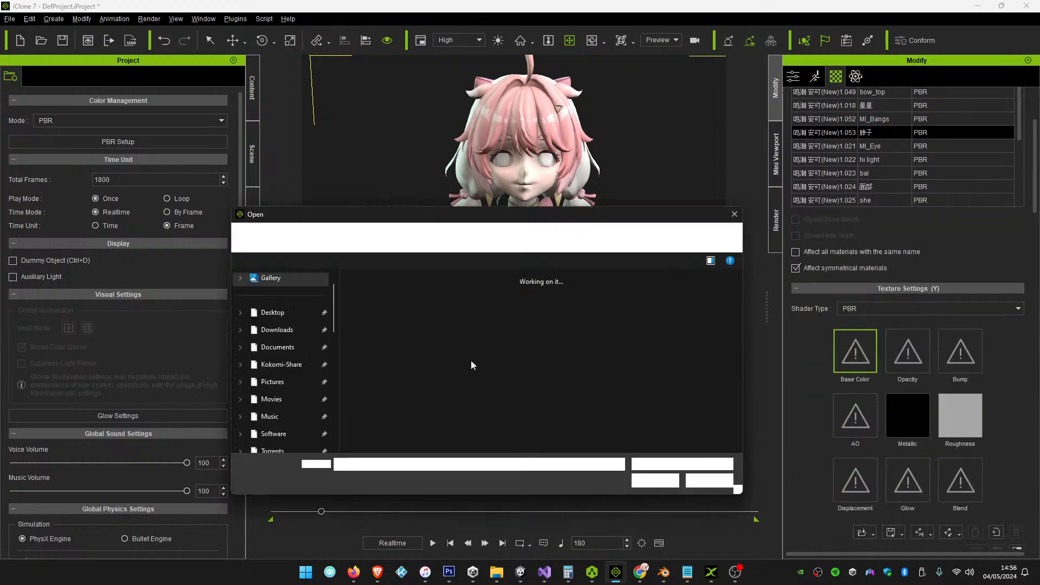
double_click(695, 320)
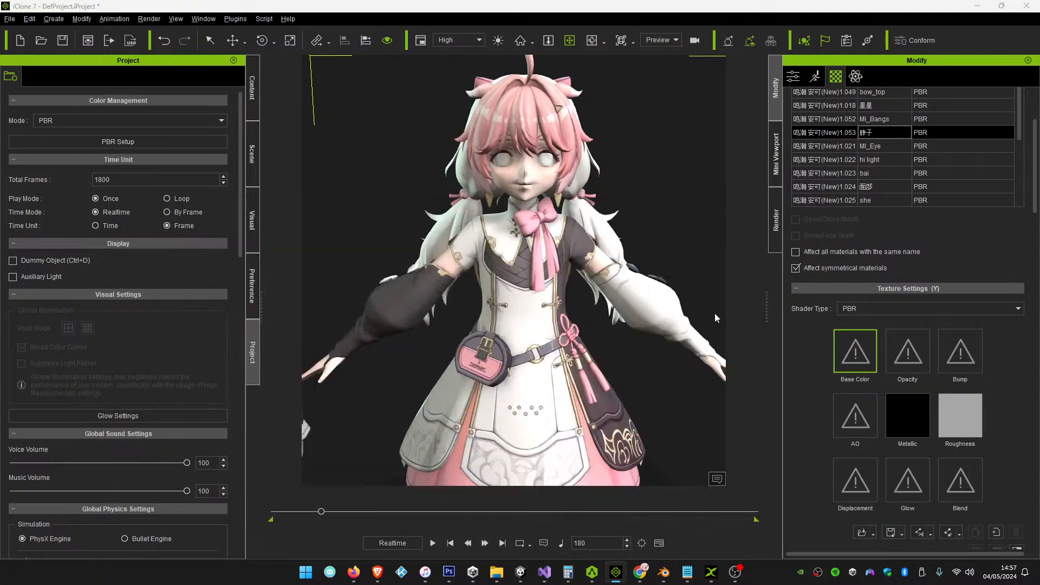
right_click_drag(561, 208, 552, 114)
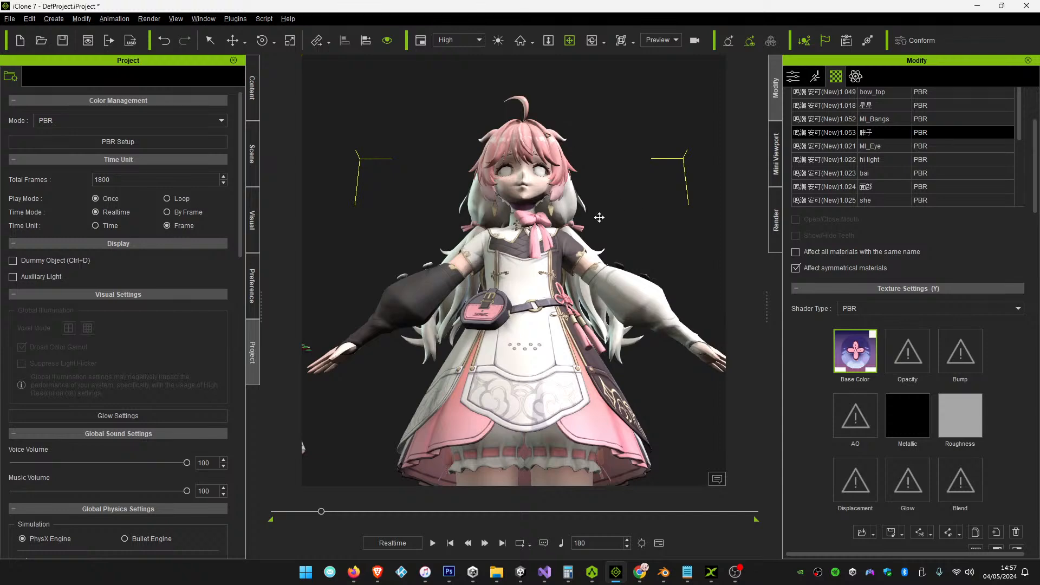
right_click_drag(630, 208, 574, 325)
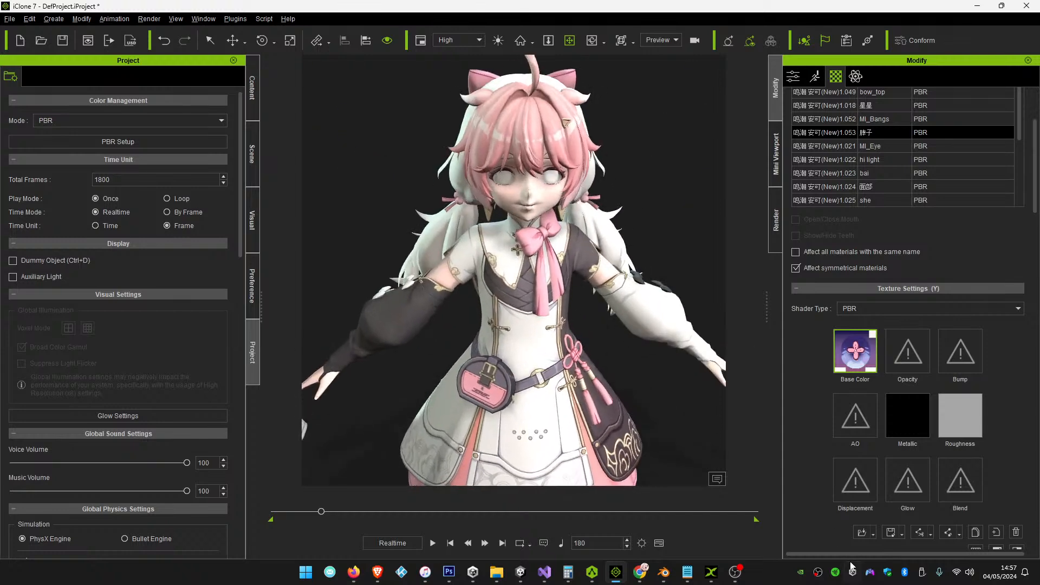
Set the 脖子 material's Base Color texture to T_R2T1AnkeMd10011Body_D.png and rename the material as neck
left_click(862, 532)
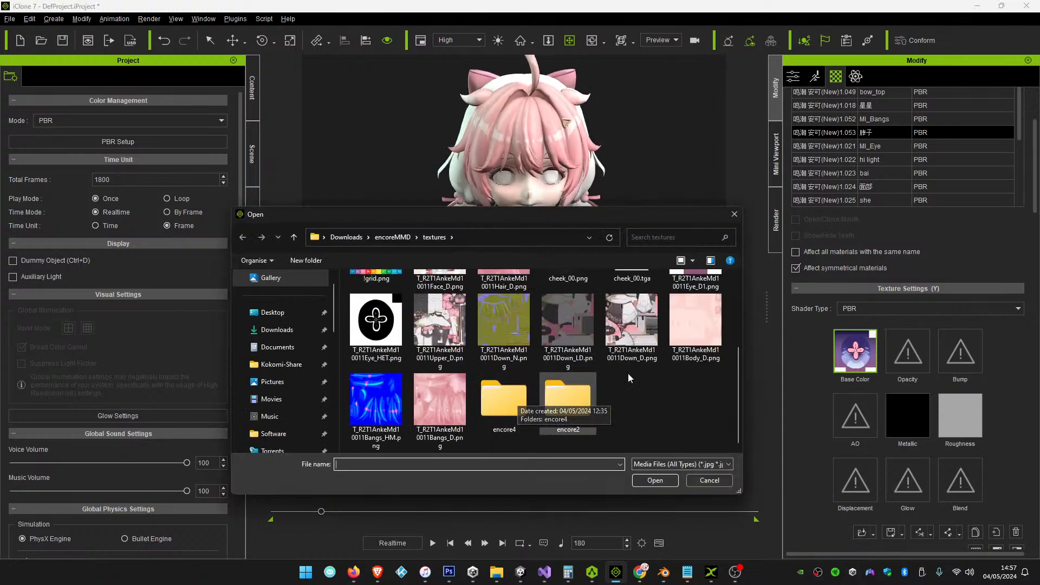
double_click(695, 319)
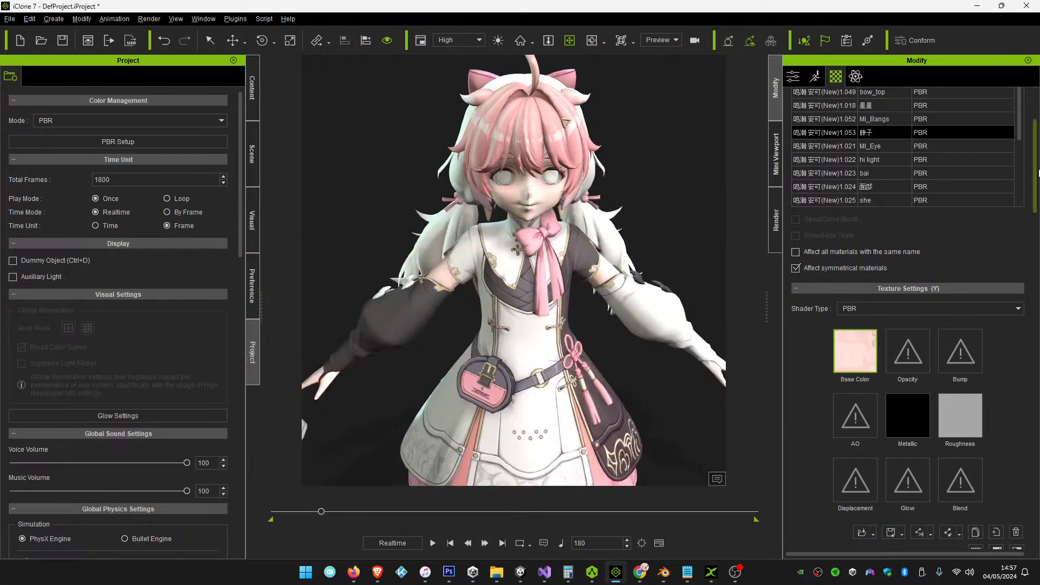
scroll(897, 243, "up", 3)
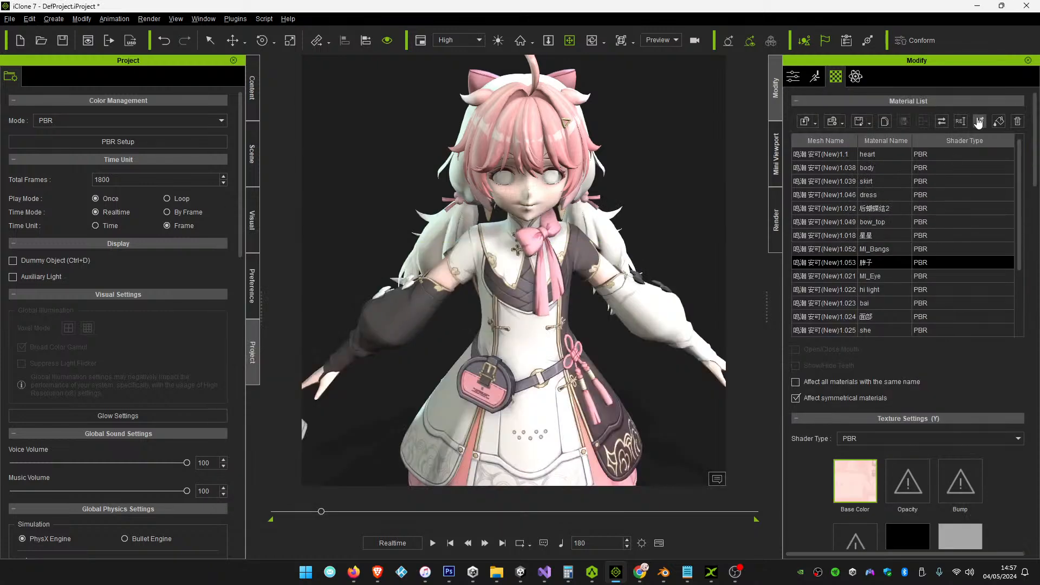
left_click(956, 122)
key("Return")
Load T_R2T1AnkeMd10011Eye_D1.png as the MI_Eye material's Base Color texture
left_click(880, 276)
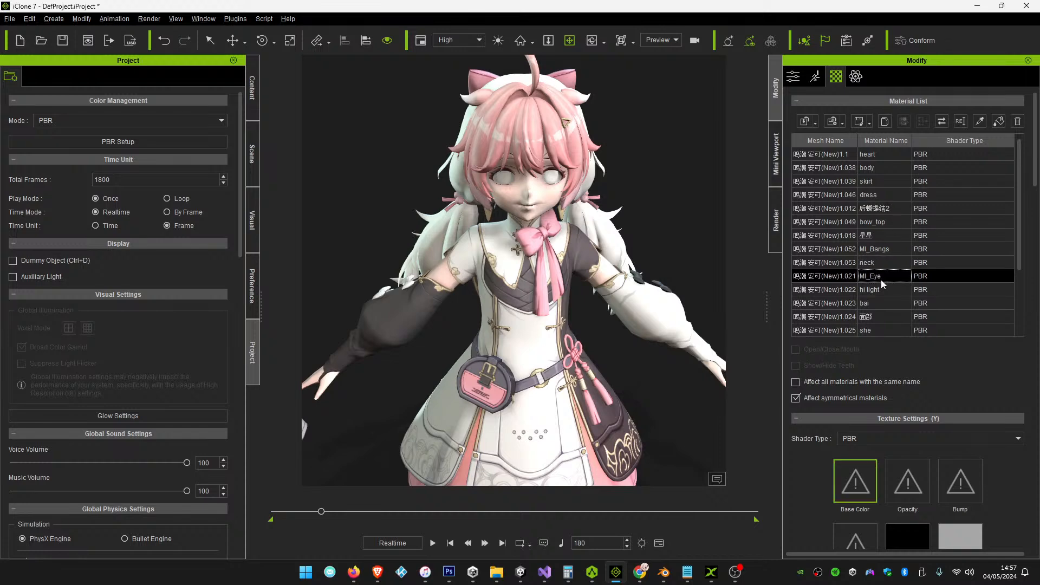
scroll(857, 471, "down", 4)
left_click(861, 499)
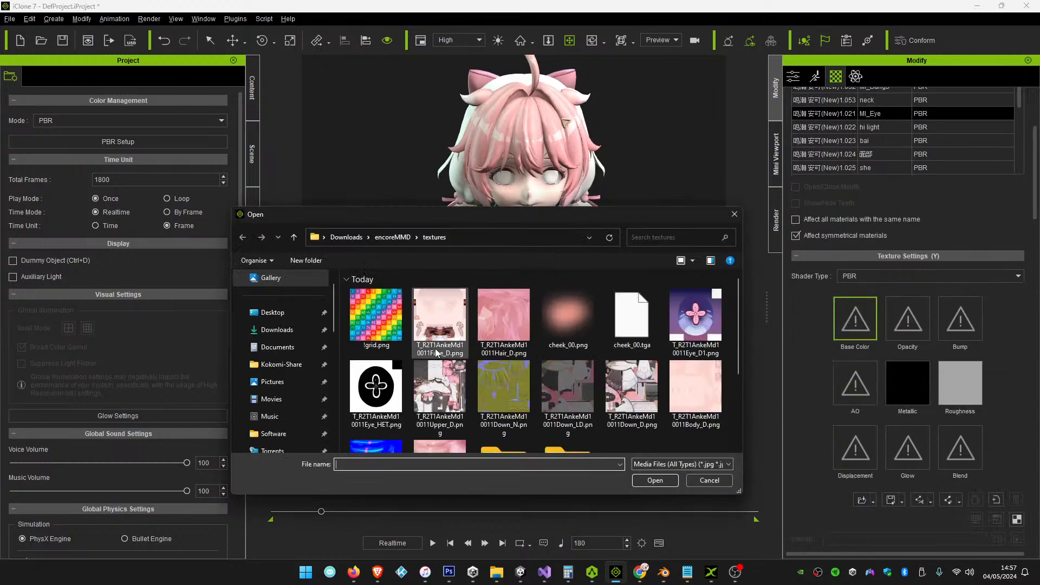
double_click(697, 315)
Load T_R2T1AnkeMd10011Eye_HET.png as the MI_Eye material's Opacity texture
left_click(895, 337)
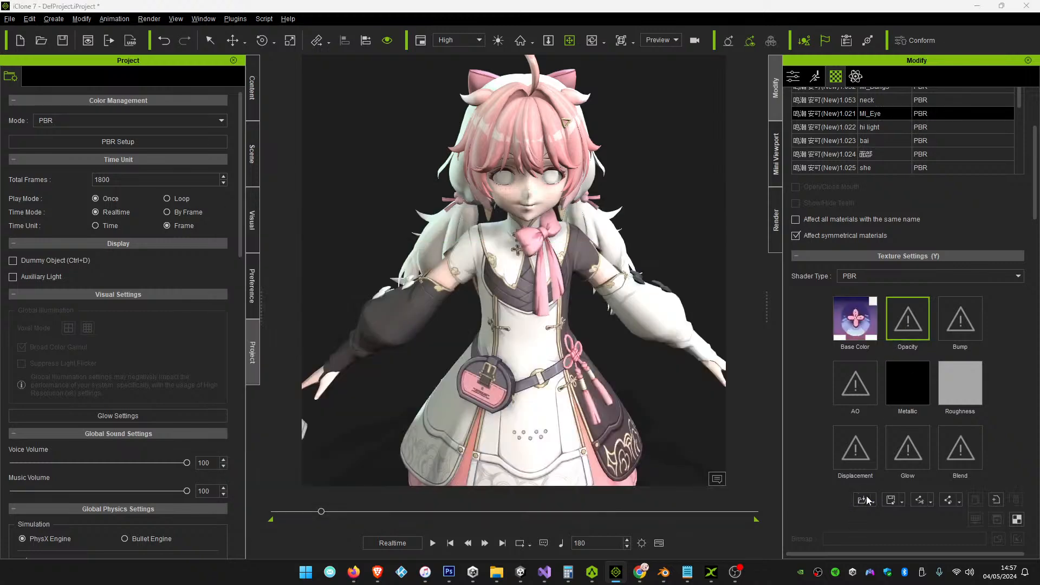
left_click(861, 499)
double_click(376, 395)
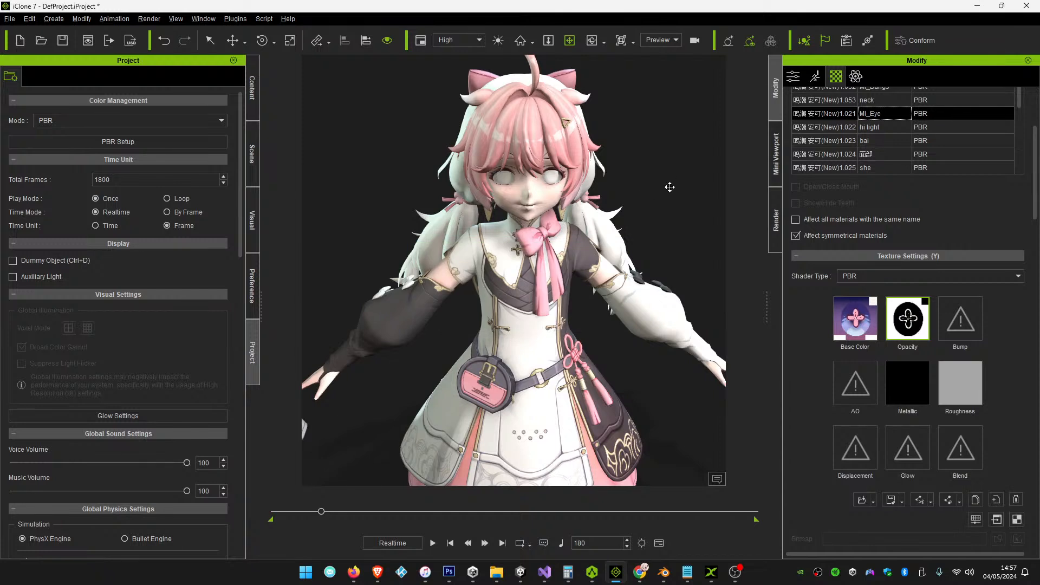
Load T_R2T1AnkeMd10011Eye_D1.png as the hi light material's Base Color texture
left_click(880, 126)
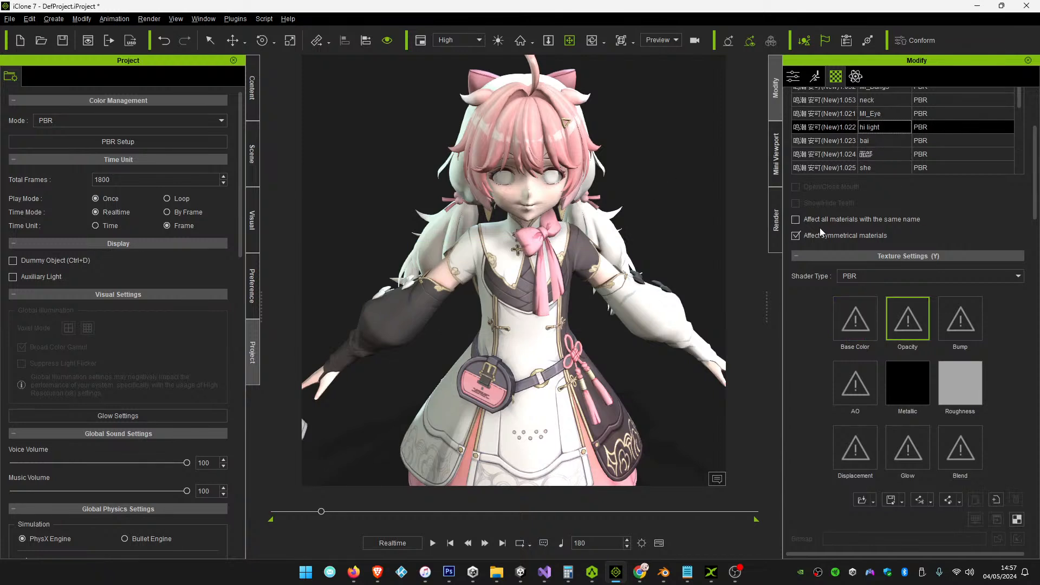
left_click(855, 317)
scroll(878, 429, "down", 3)
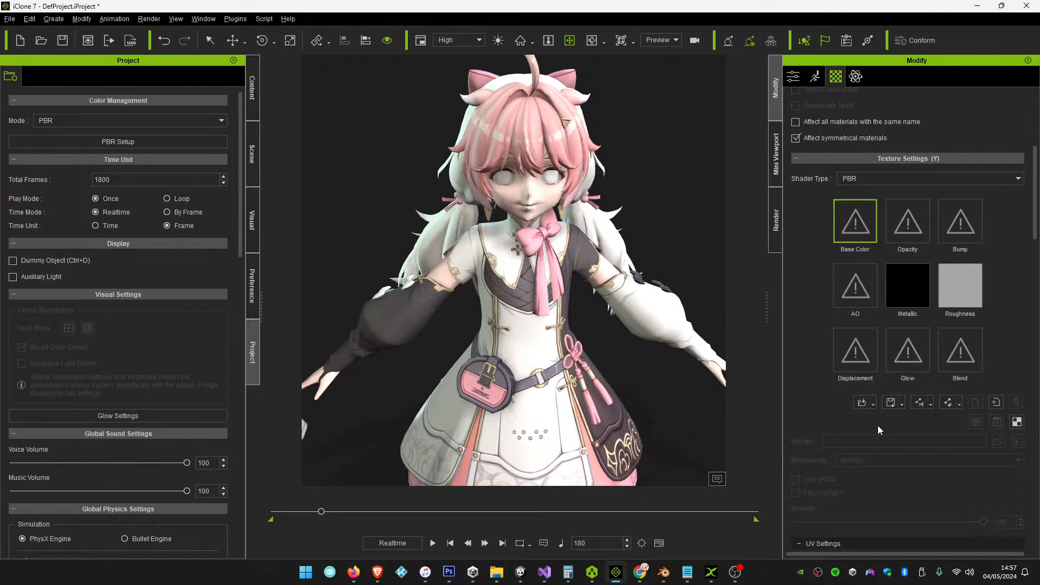
left_click(861, 401)
double_click(698, 316)
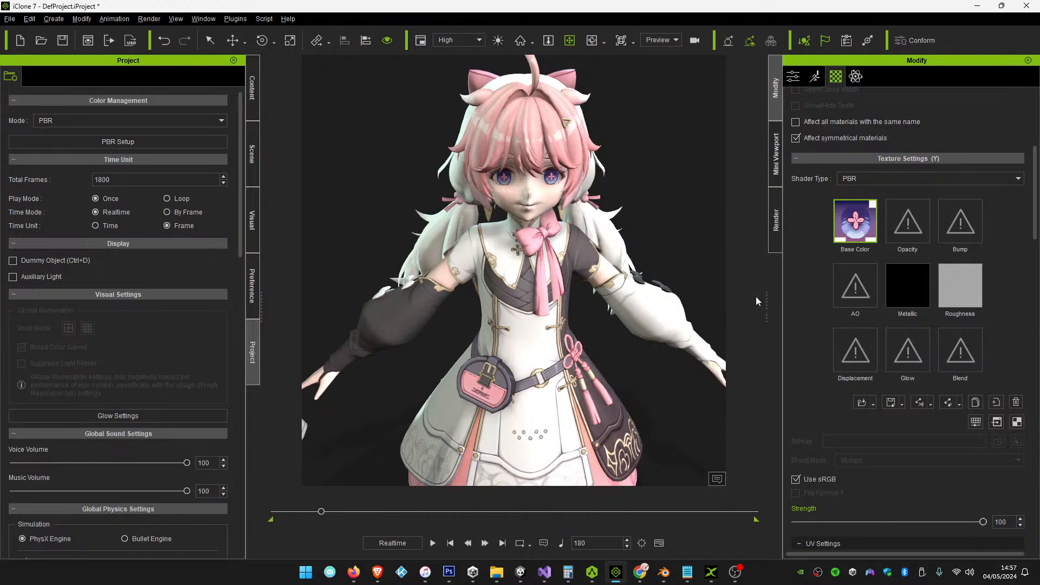
Test the bai material's Base Color with !grid.png, and replace it with T_R2T1AnkeMd10011Eye_D1.png
scroll(937, 269, "up", 5)
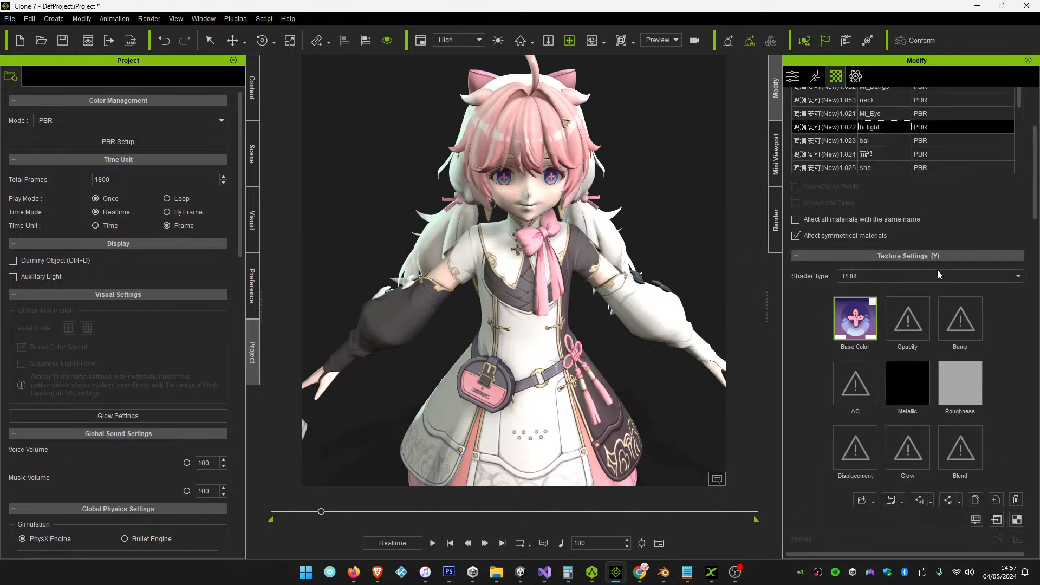
left_click(873, 239)
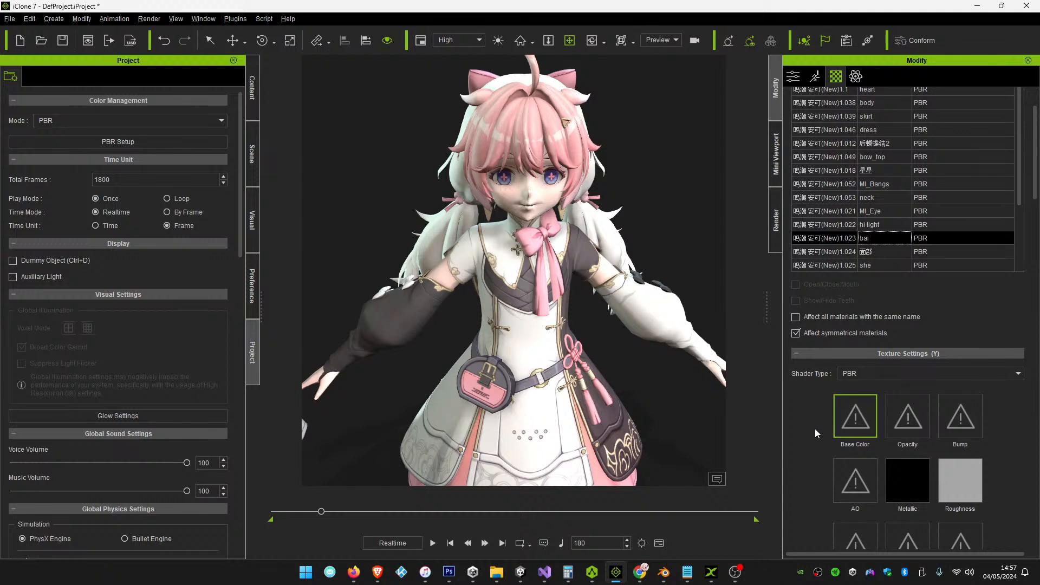
scroll(815, 428, "down", 3)
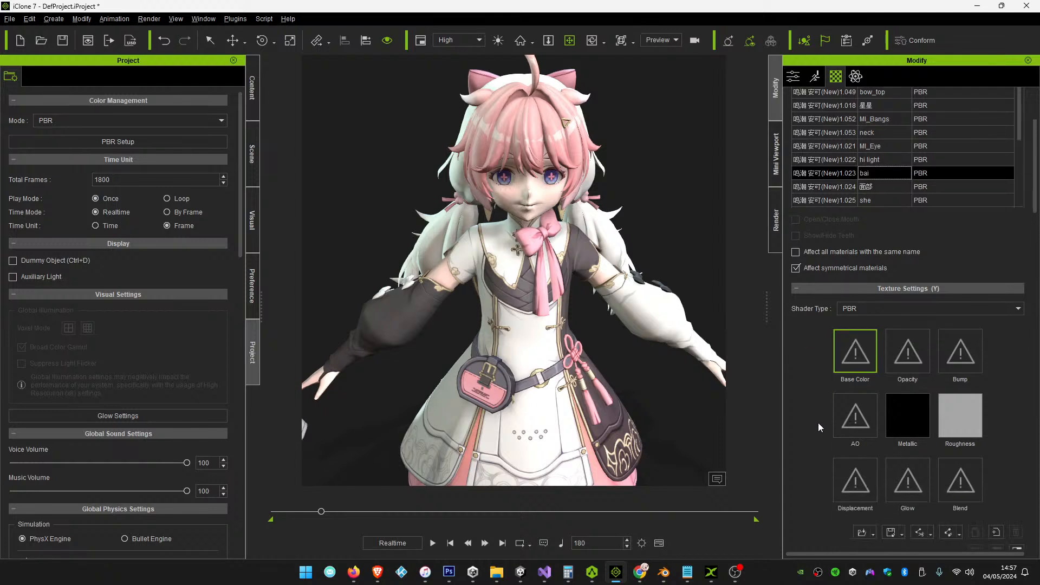
scroll(821, 433, "down", 3)
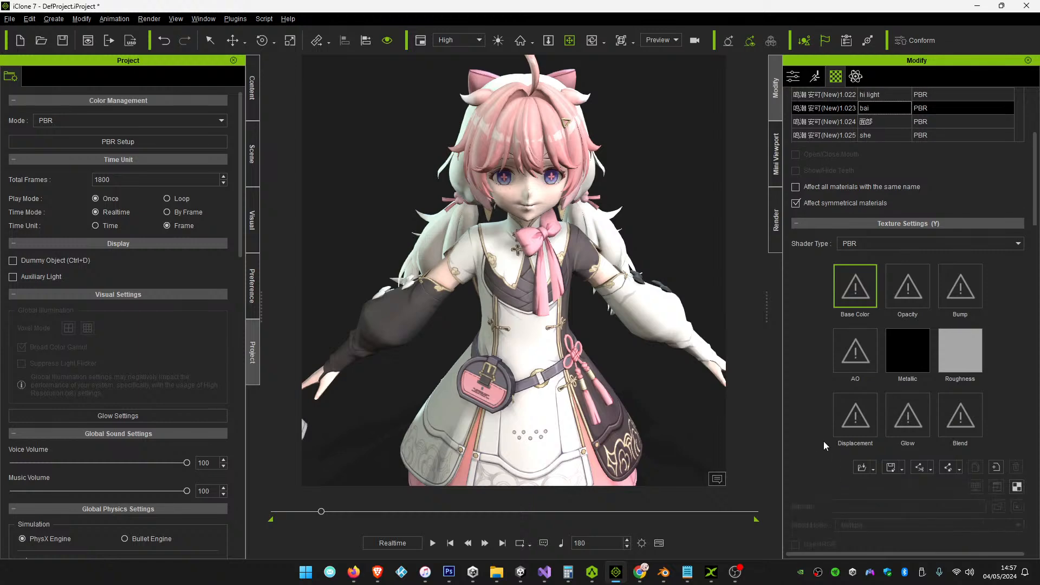
left_click(862, 468)
double_click(380, 327)
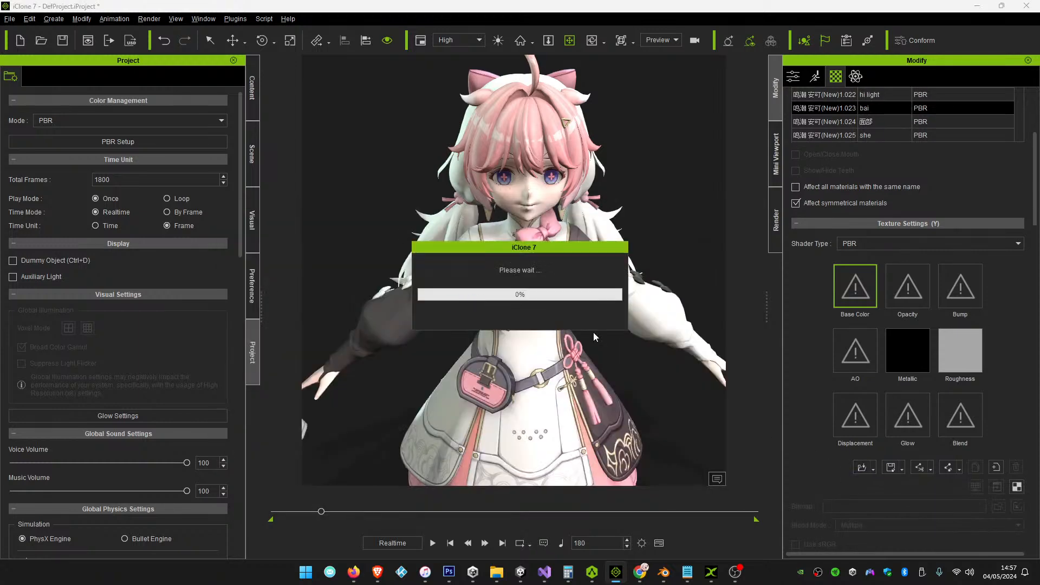
left_click(862, 468)
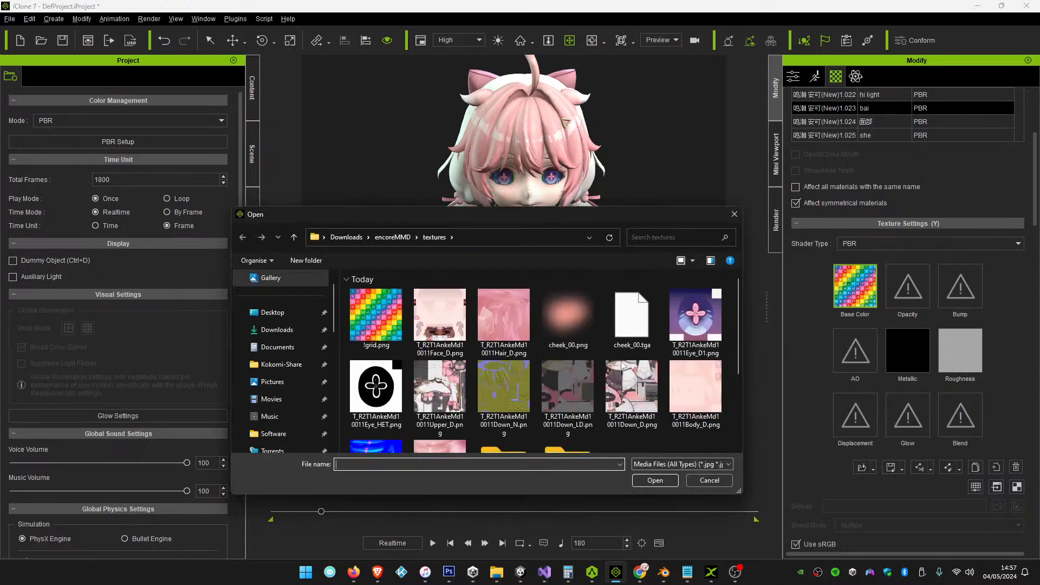
scroll(642, 398, "down", 2)
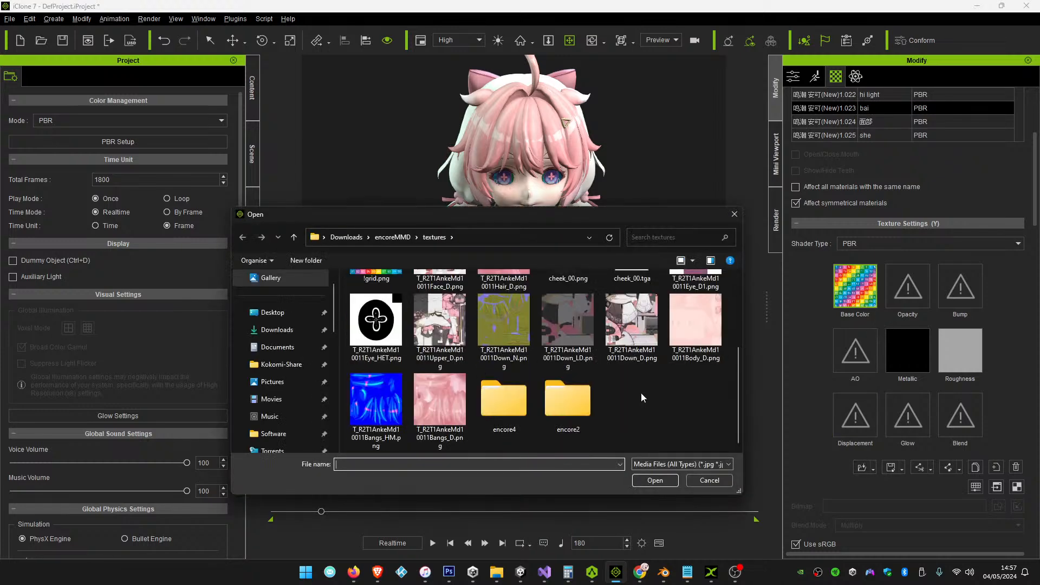
scroll(641, 388, "up", 2)
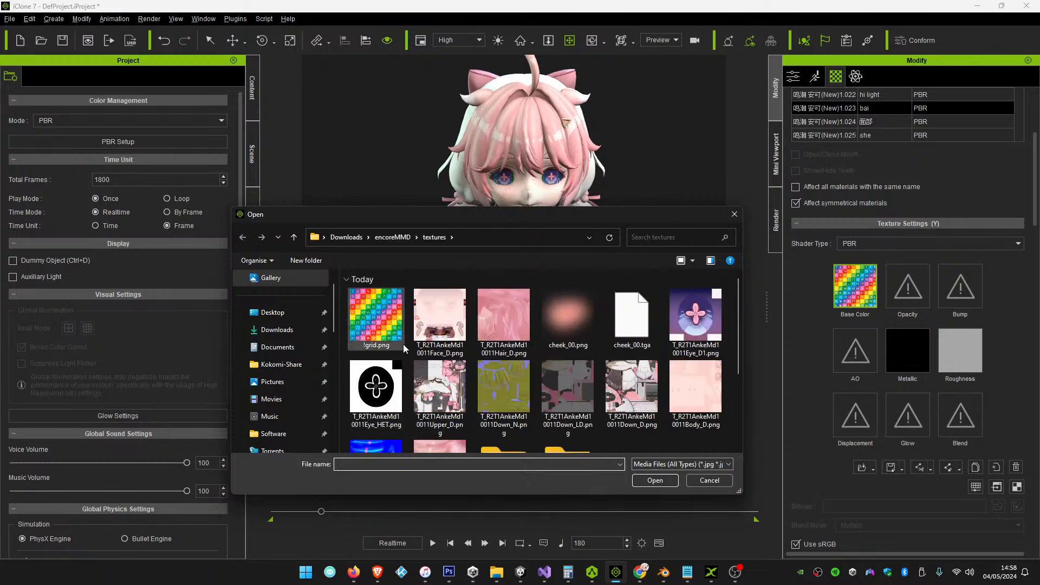
double_click(682, 326)
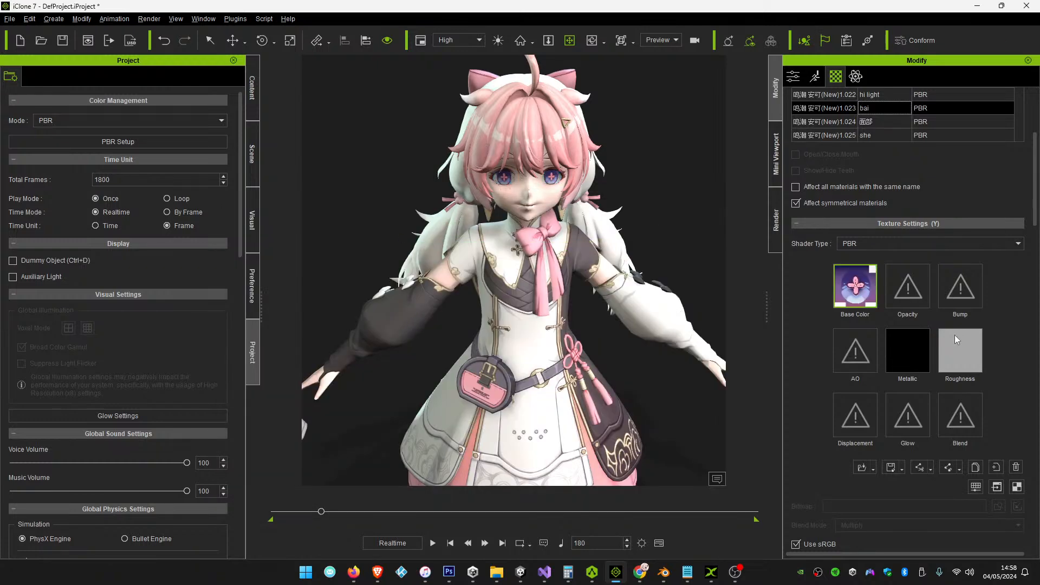
Rename the 面部 material as face
scroll(921, 304, "up", 2)
left_click(877, 186)
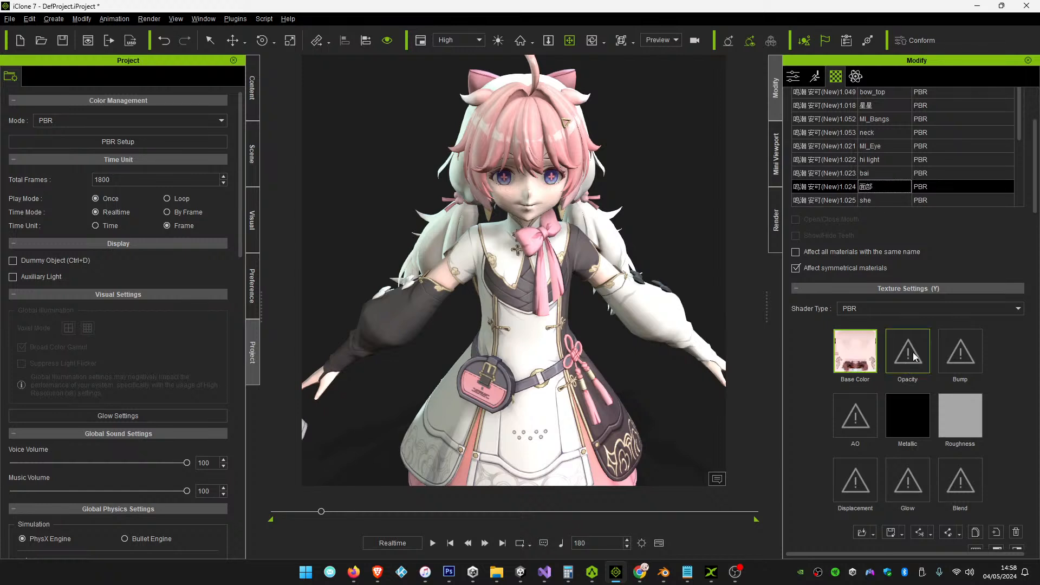
scroll(887, 201, "up", 2)
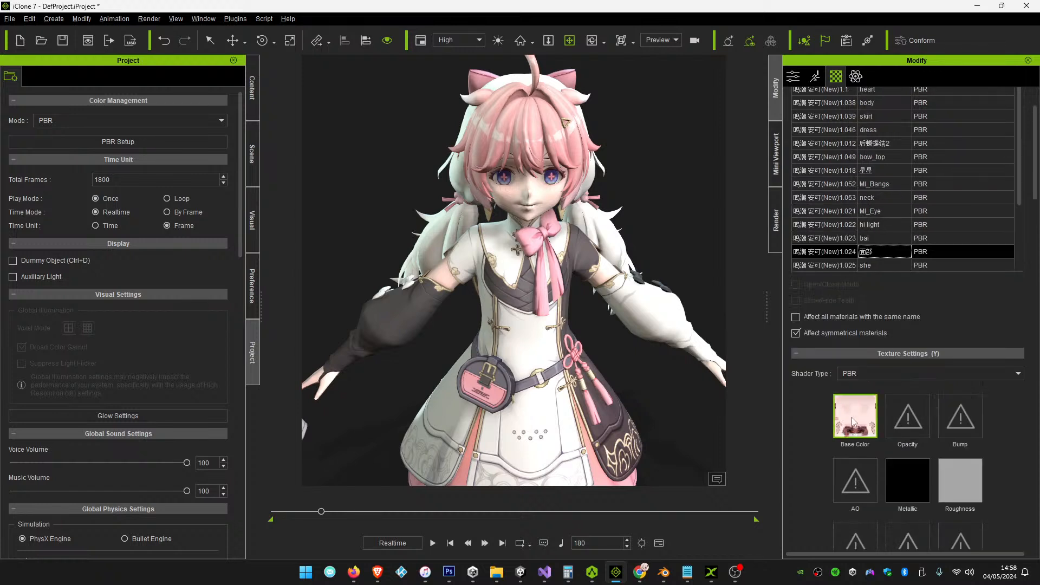
scroll(946, 149, "up", 2)
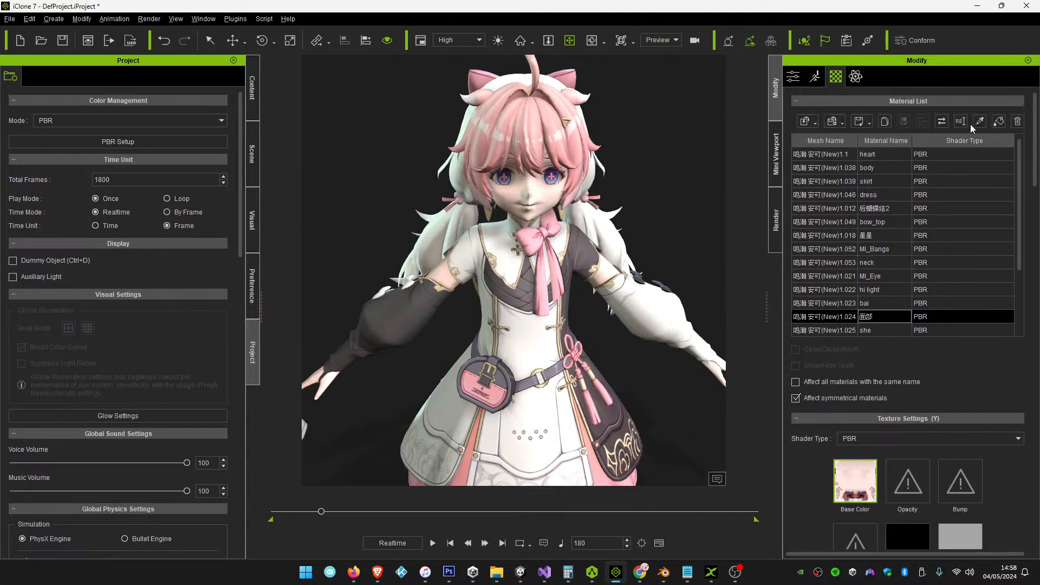
left_click(964, 122)
type("face")
key("Return")
Load T_R2T1AnkeMd10011Hair_D.png as the MI_Hair.001 material's Base Color texture
scroll(888, 228, "down", 3)
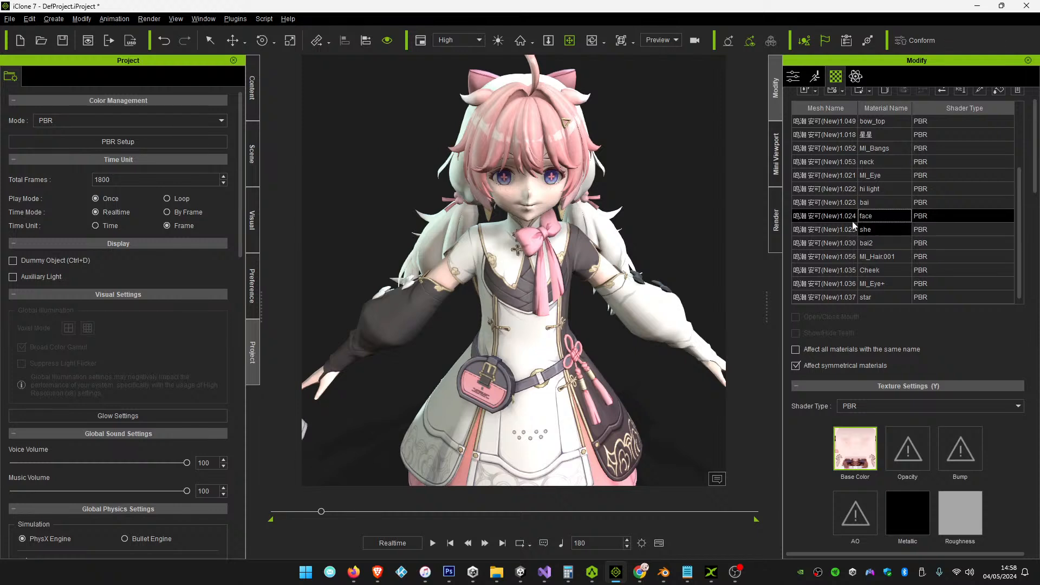
left_click(881, 232)
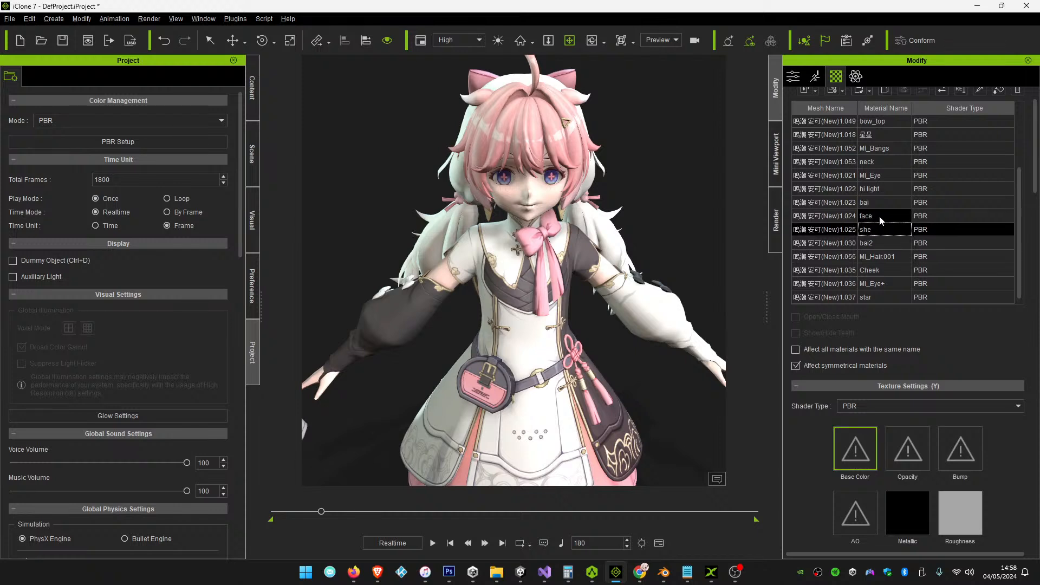
left_click(882, 247)
left_click(886, 258)
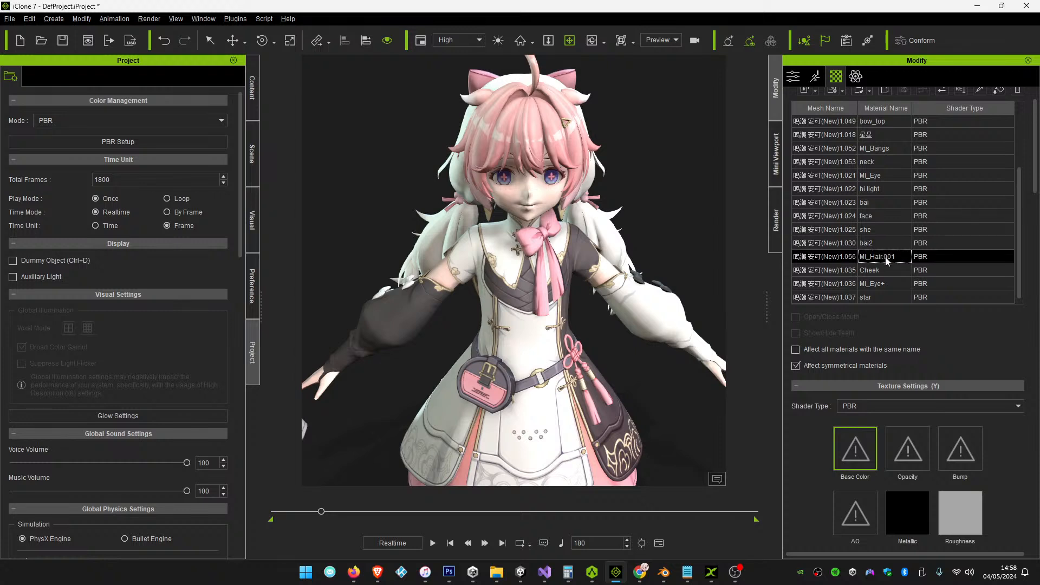
scroll(798, 431, "down", 5)
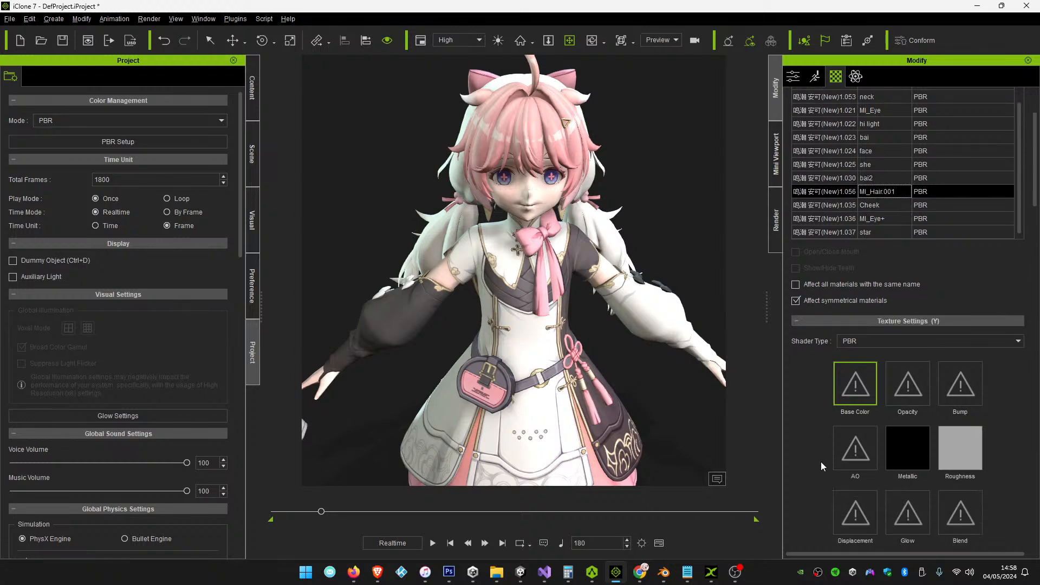
left_click(861, 435)
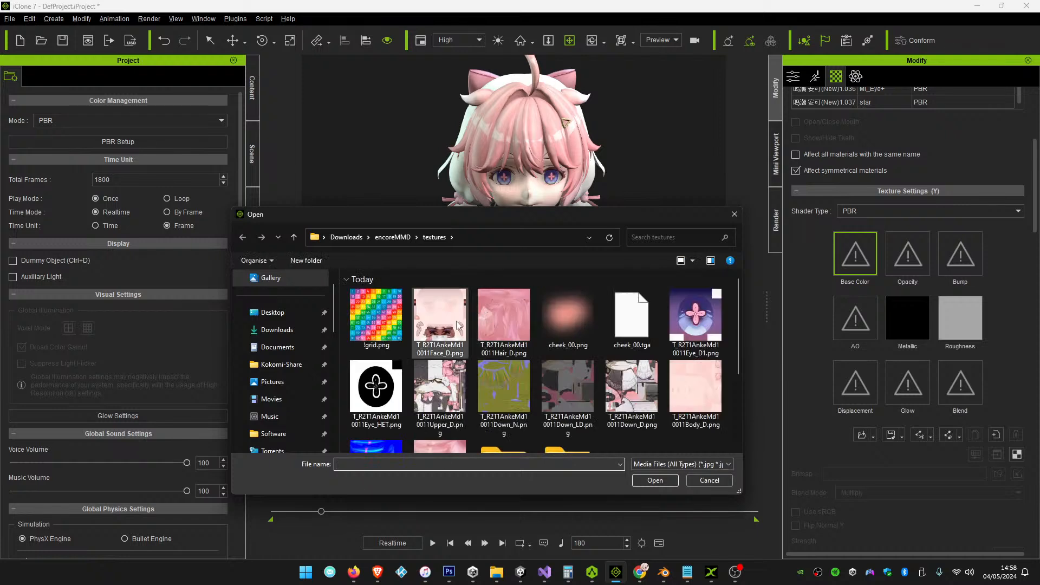
double_click(507, 318)
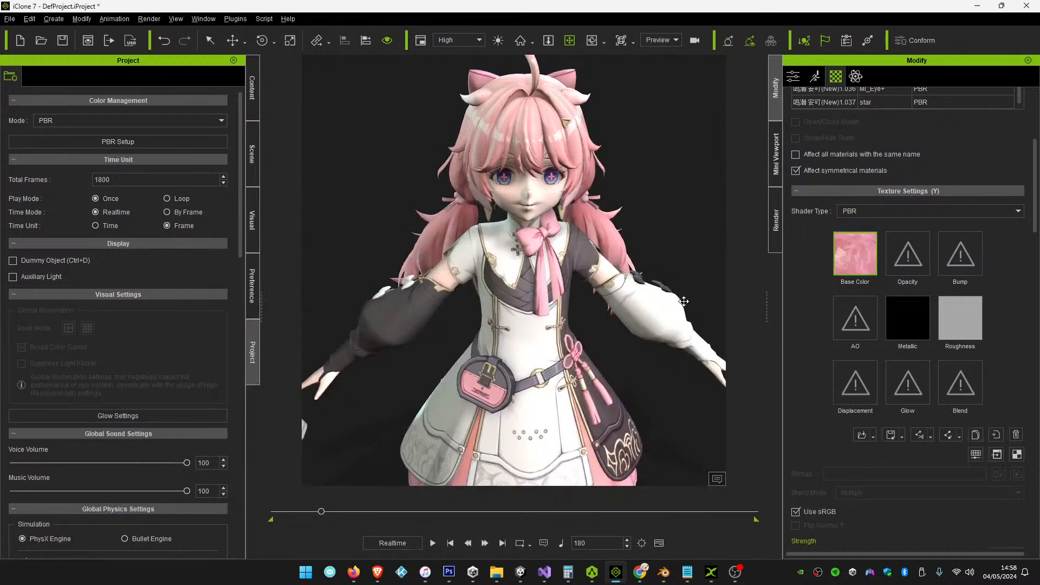
Select the Cheek material and examine the textured character's legs, back and side for texture faults
scroll(915, 287, "up", 3)
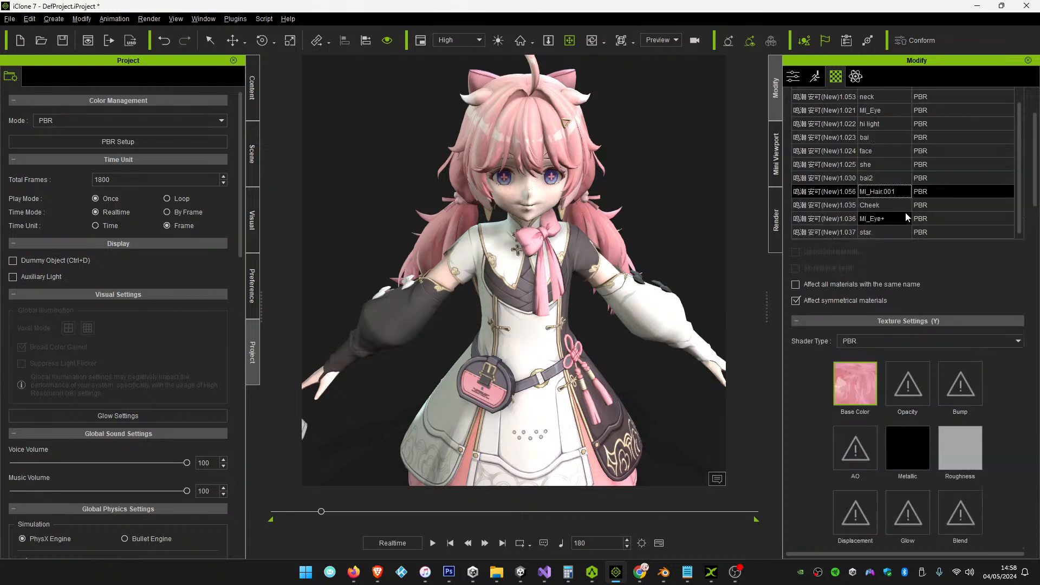
left_click(888, 207)
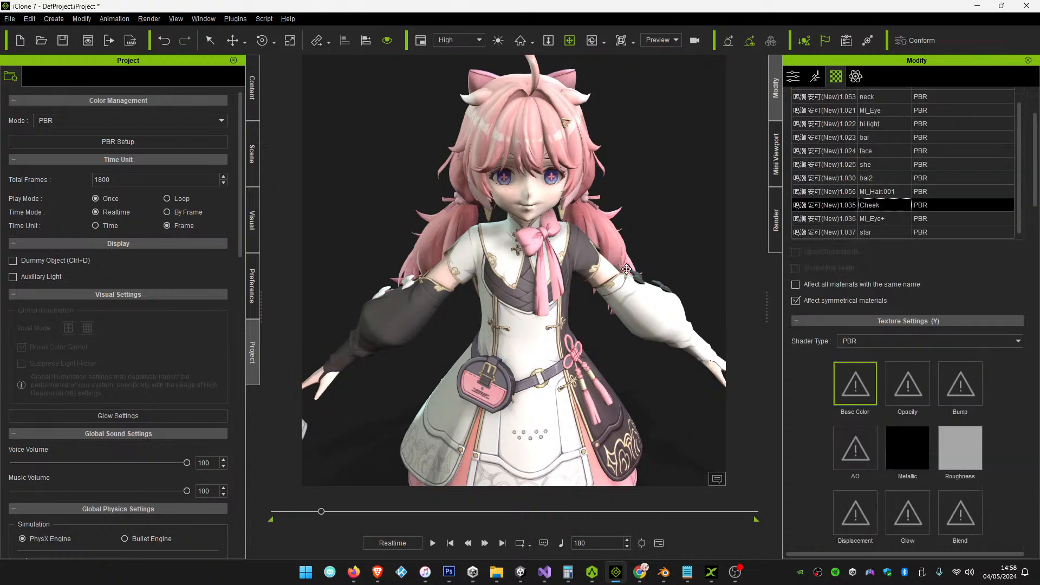
middle_click_drag(614, 251, 611, 214)
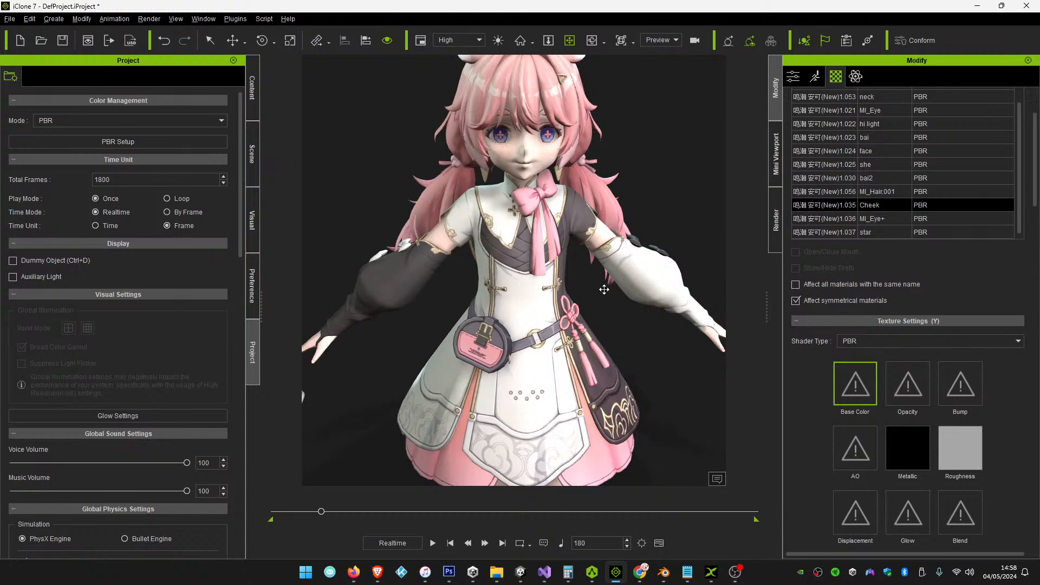
middle_click_drag(588, 325, 550, 295)
middle_click_drag(534, 448, 599, 405)
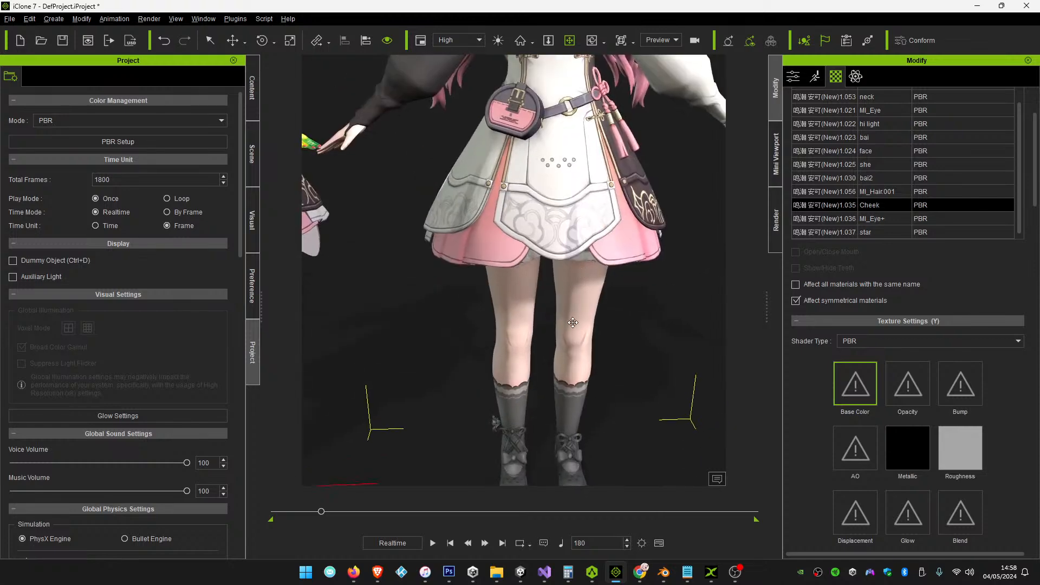
right_click_drag(575, 296, 573, 223)
middle_click_drag(572, 214, 561, 255)
right_click_drag(561, 255, 541, 256)
middle_click_drag(543, 233, 539, 329)
scroll(548, 299, "down", 3)
right_click_drag(507, 301, 523, 375)
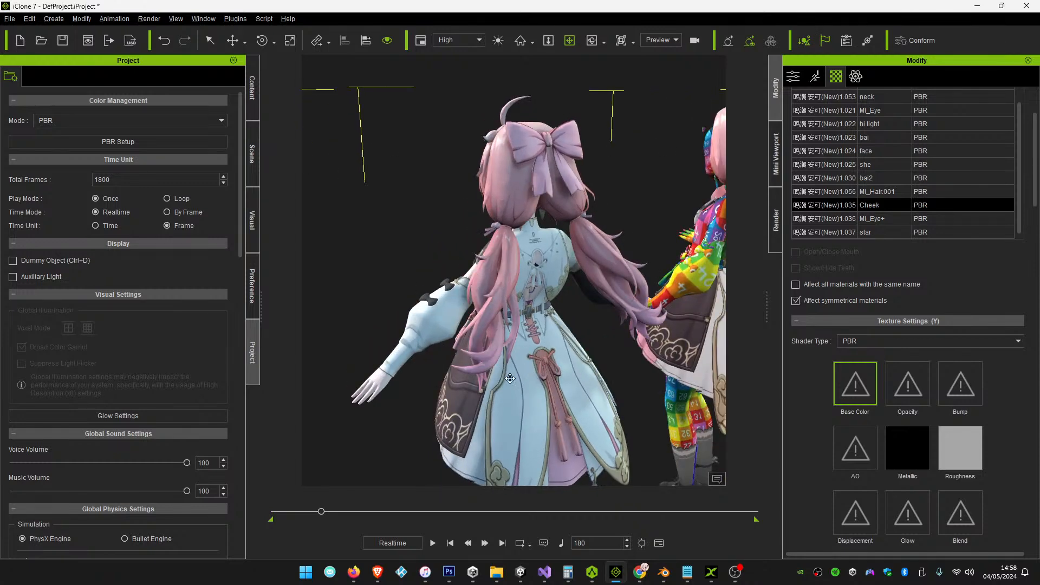
right_click_drag(461, 388, 680, 352)
right_click_drag(567, 288, 506, 356)
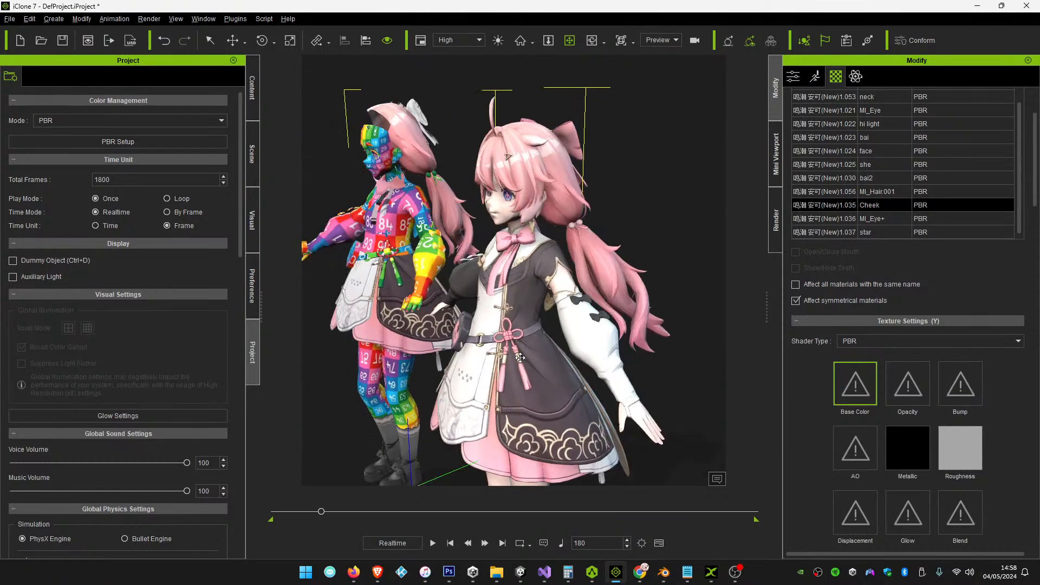
Examine the textures on the character's white sleeve and hand up close, and view the whole figure from the front
scroll(628, 364, "up", 10)
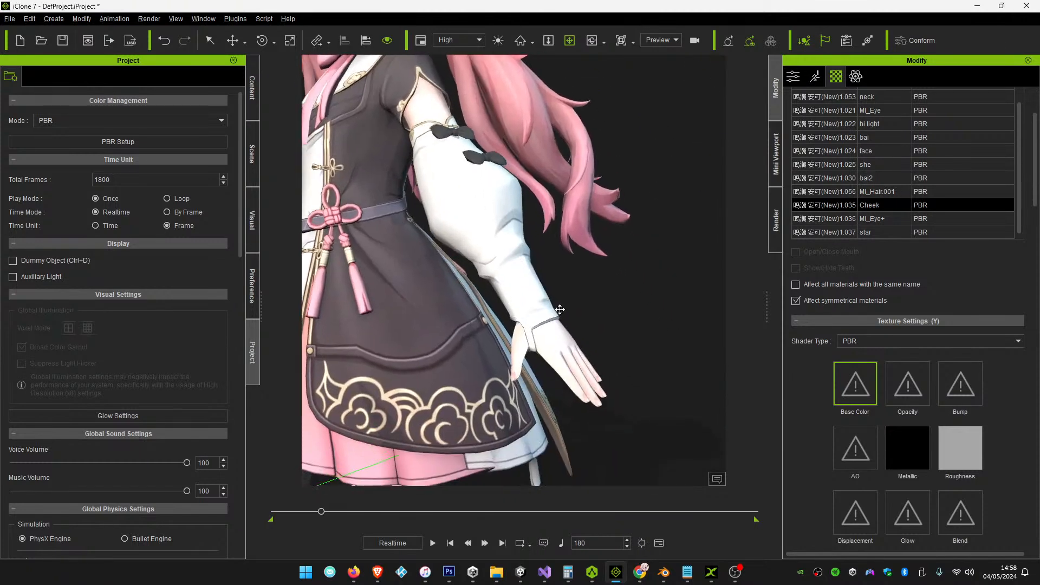
scroll(578, 313, "down", 5)
middle_click_drag(572, 346, 450, 311)
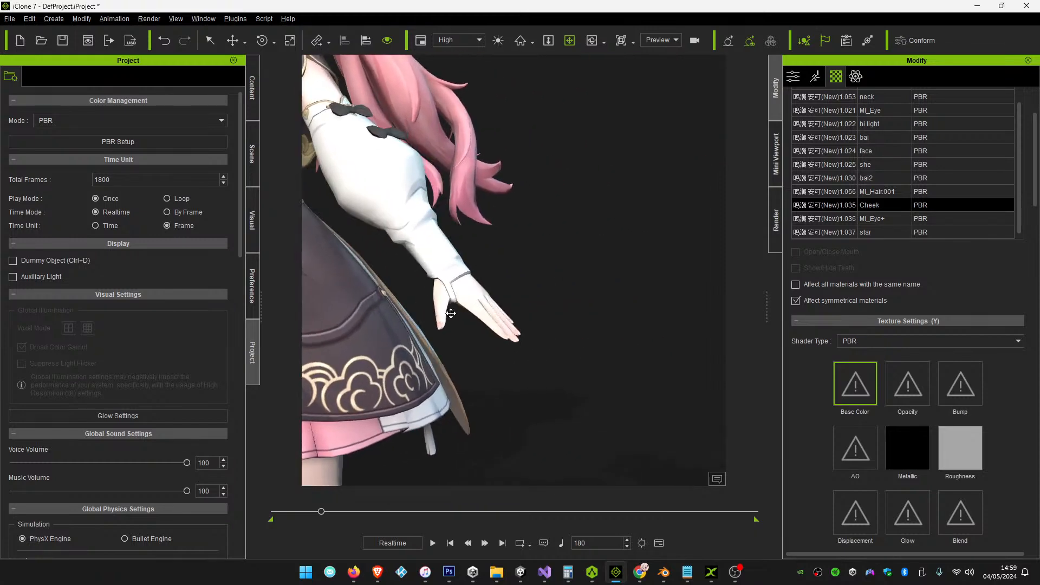
scroll(464, 326, "up", 3)
right_click_drag(439, 341, 547, 319)
left_click_drag(497, 304, 655, 430)
scroll(504, 373, "down", 5)
right_click_drag(504, 373, 582, 354)
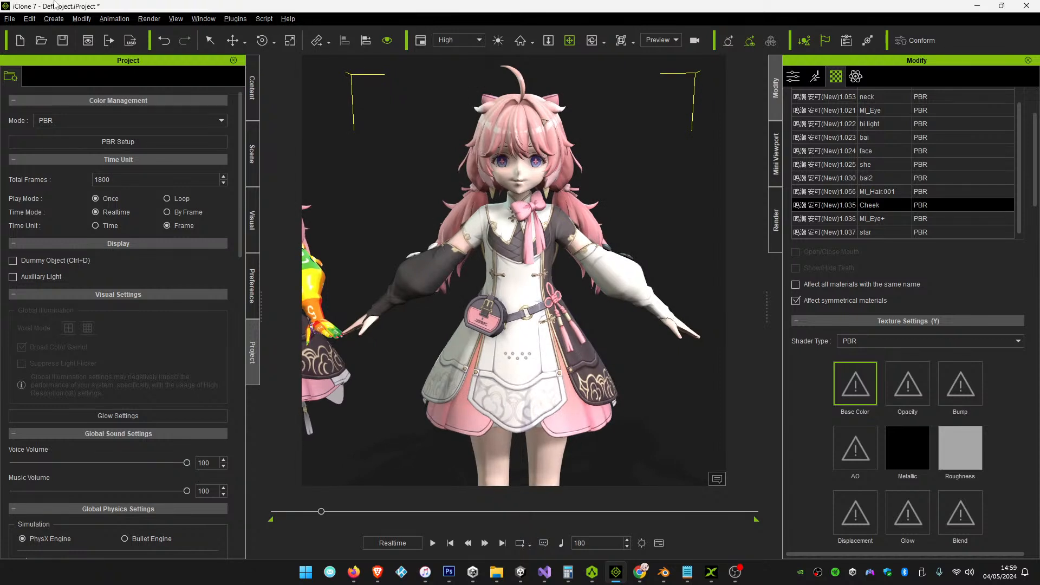
Save the project as encoreTest in the Project Resources folder
left_click(63, 40)
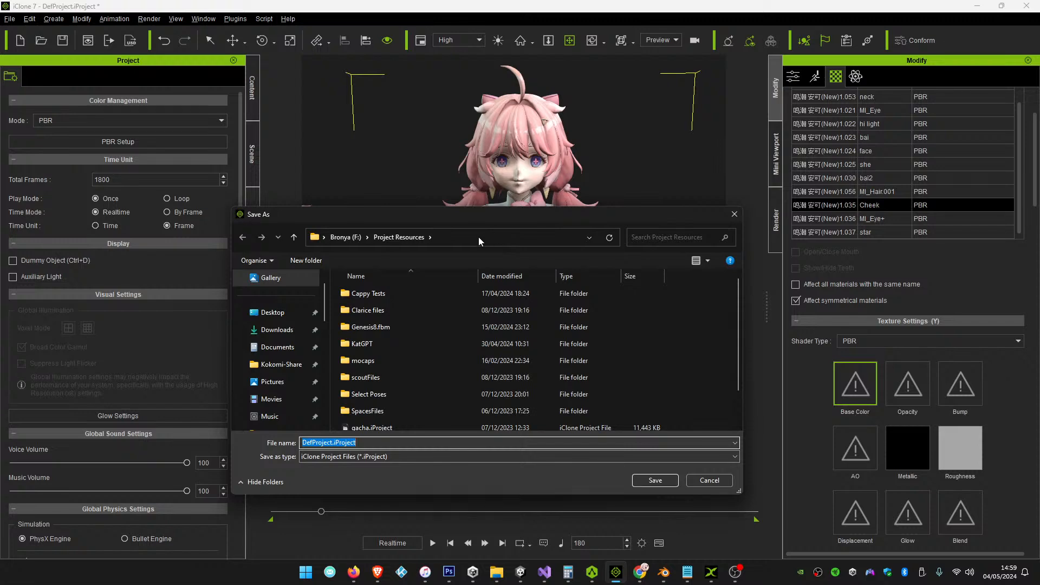
type("encoreTest")
key("Return")
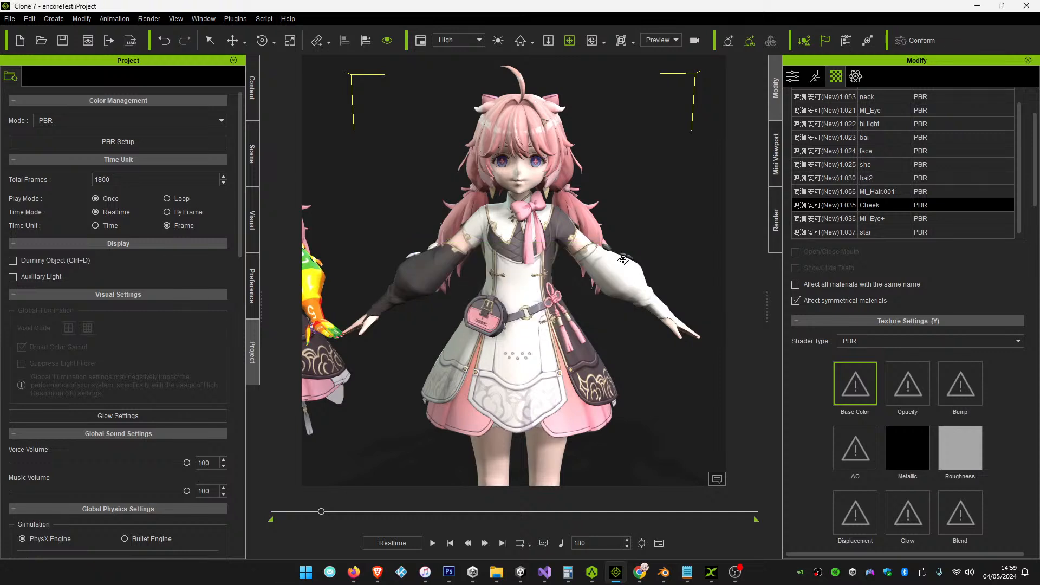
Send the encore8 prop to 3DXchange 7 and accept the removal of its animation data
left_click_drag(1035, 157, 1035, 122)
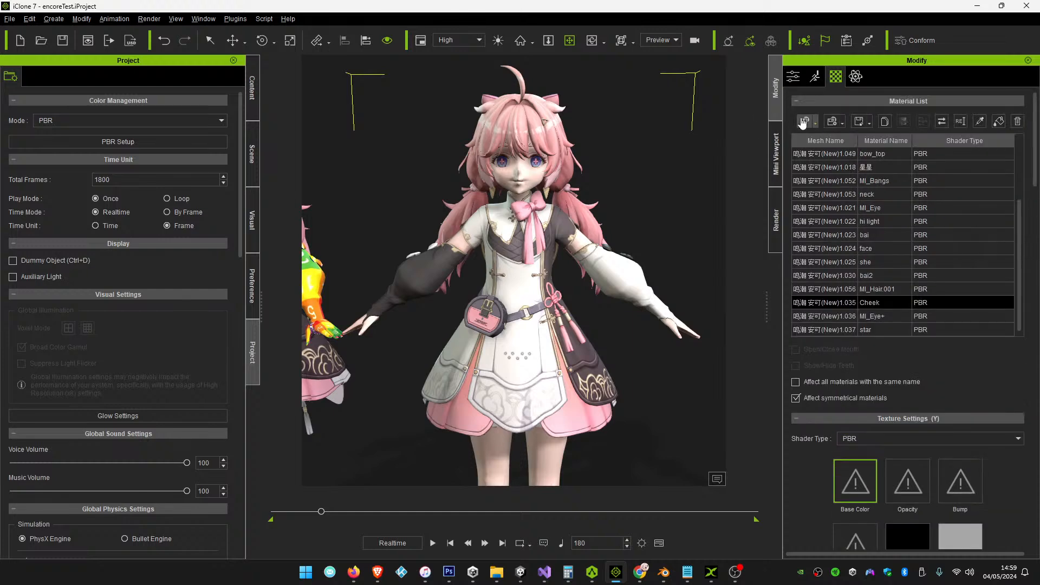
mouse_move(1035, 177)
left_mouse_down()
mouse_move(1035, 534)
mouse_move(1035, 179)
left_mouse_up()
left_click(792, 78)
left_click(912, 218)
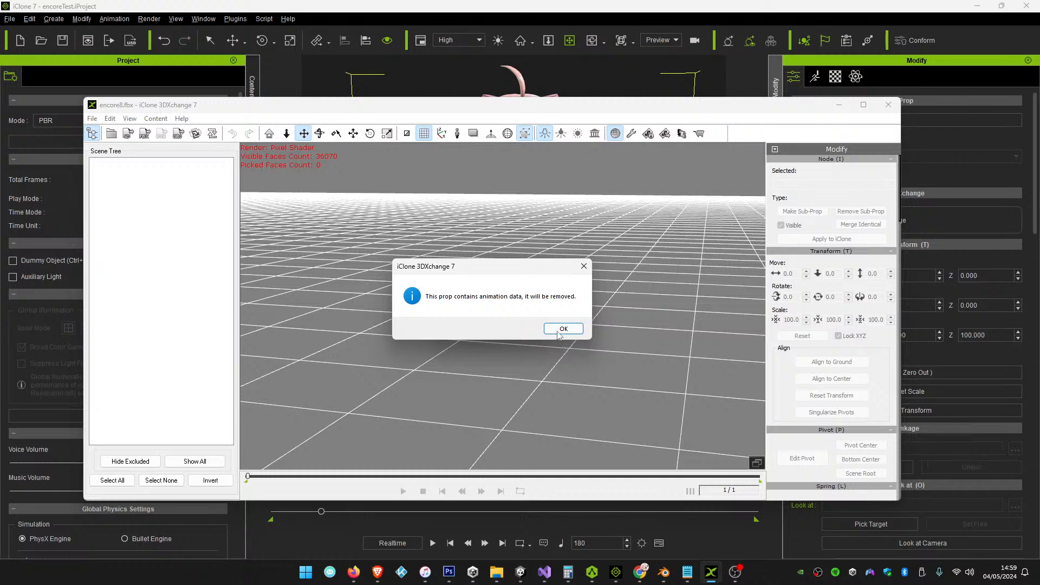
left_click(562, 328)
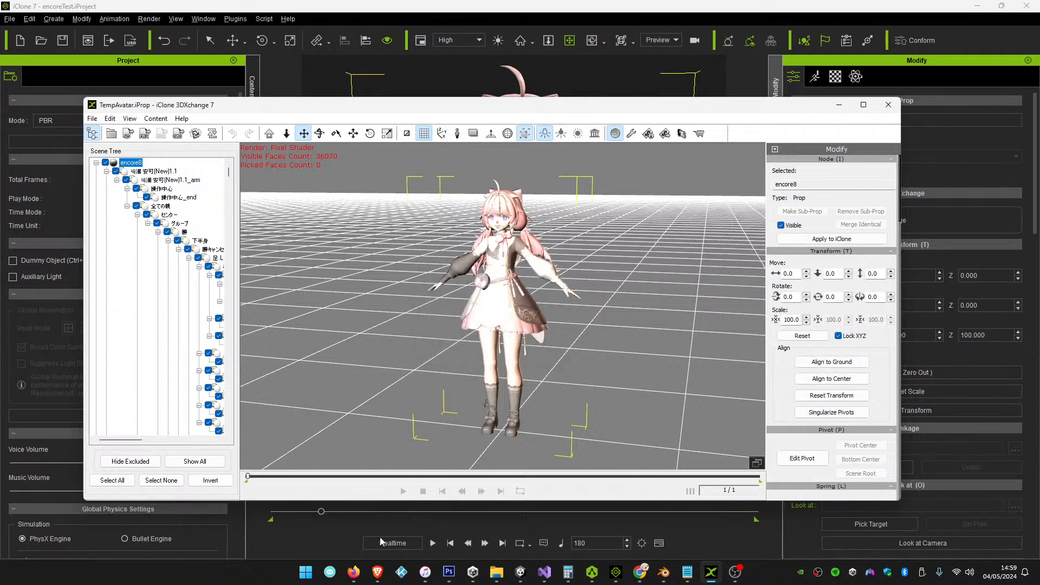
Switch to the Brave browser, go to twitch.tv and open the stream info editor in the Creator Dashboard's Stream Manager
mouse_move(377, 579)
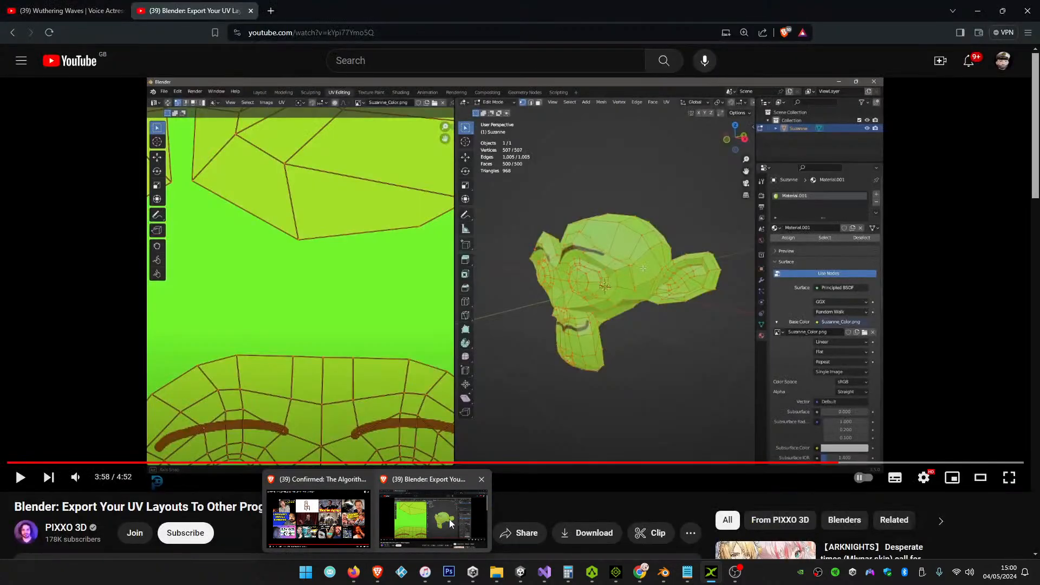
left_click(445, 524)
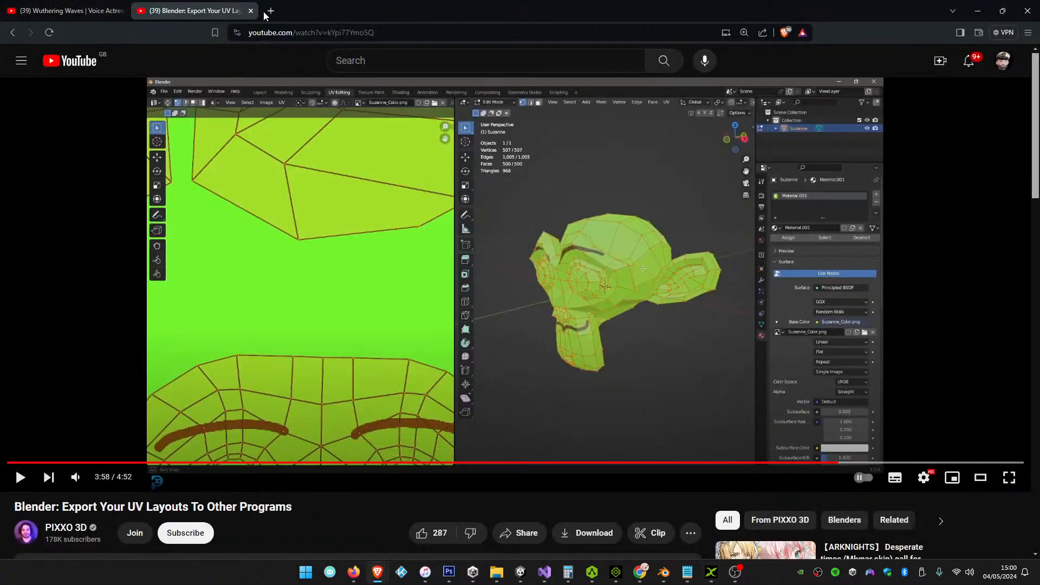
left_click(284, 32)
type("twitch.tv")
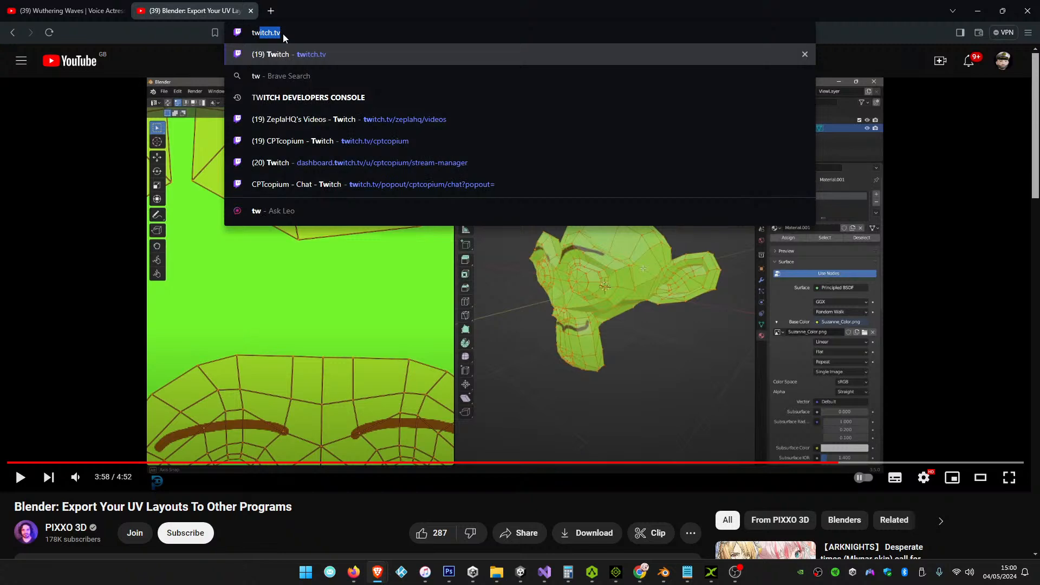
key("Return")
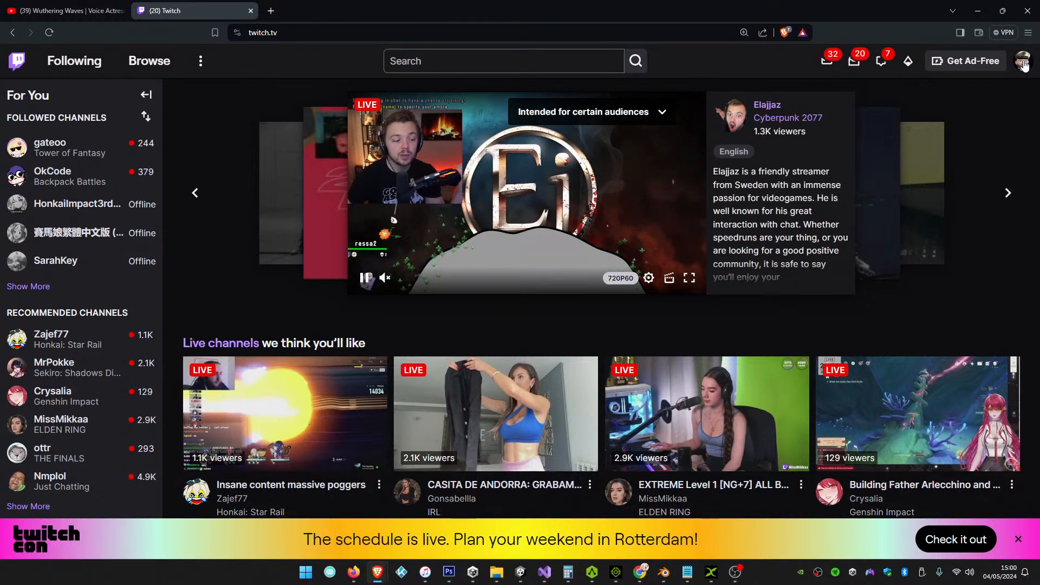
left_click(1022, 62)
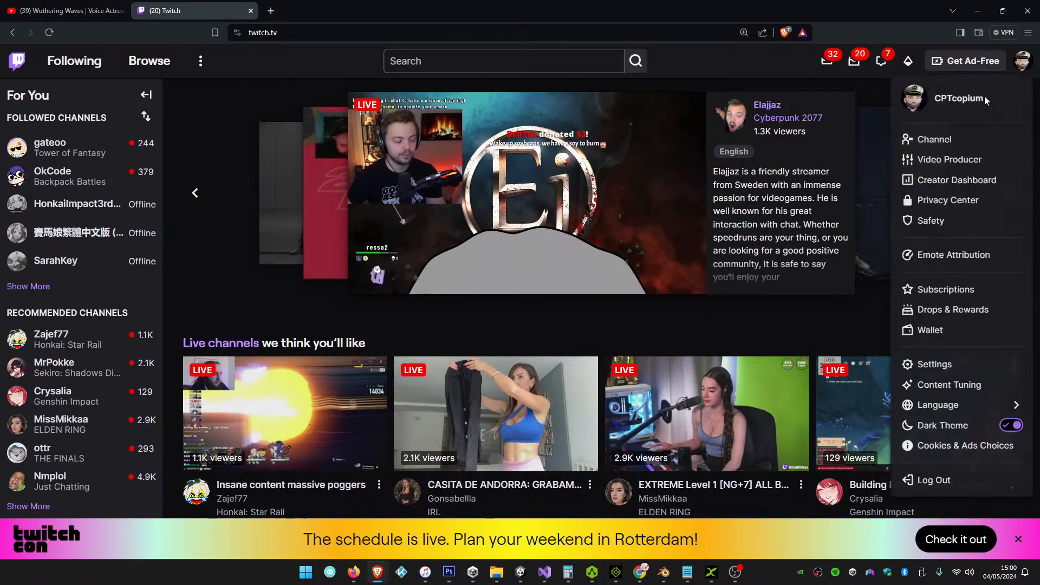
left_click(930, 179)
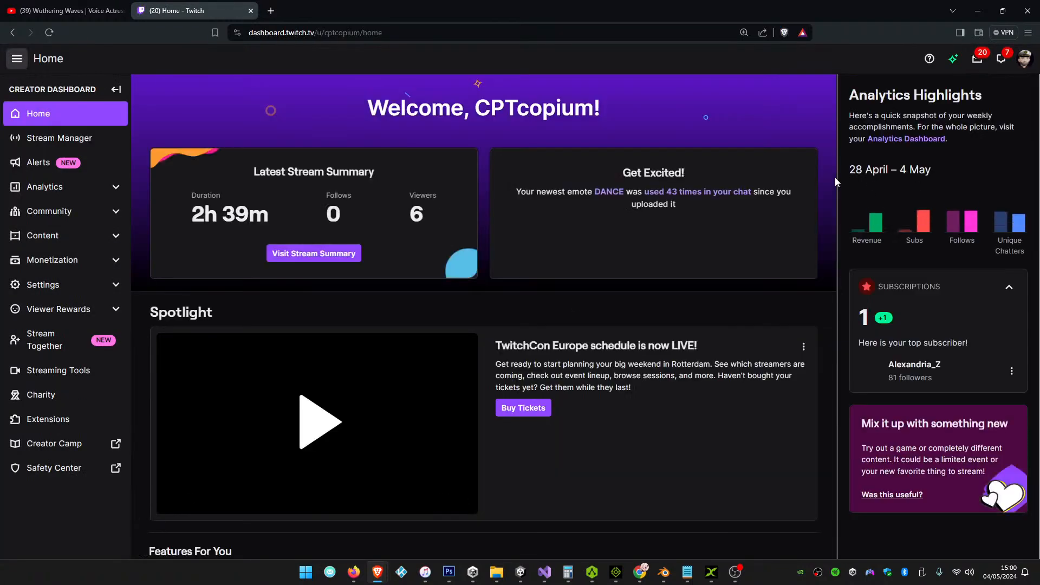
left_click(68, 142)
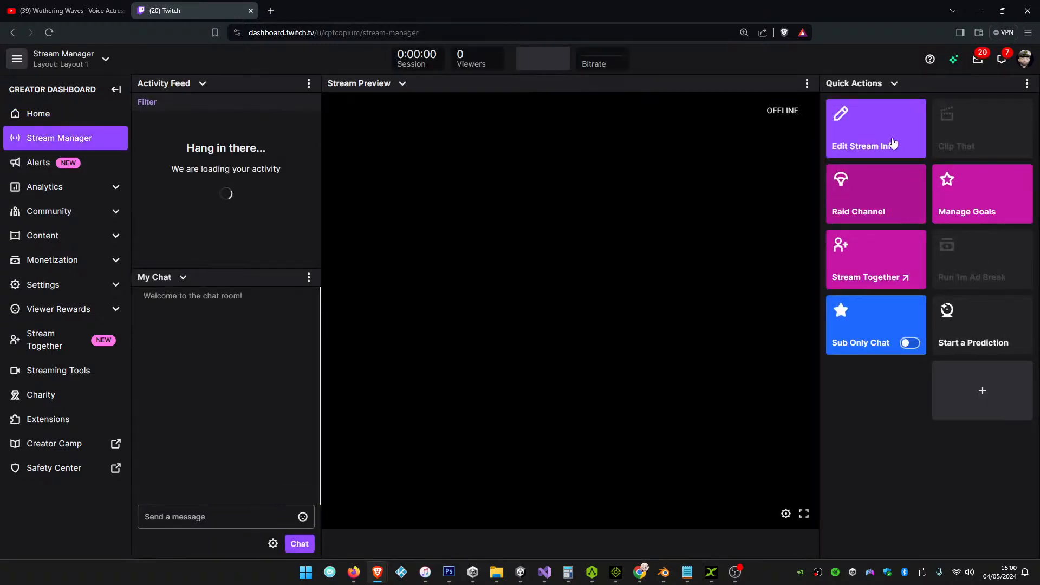
left_click(892, 140)
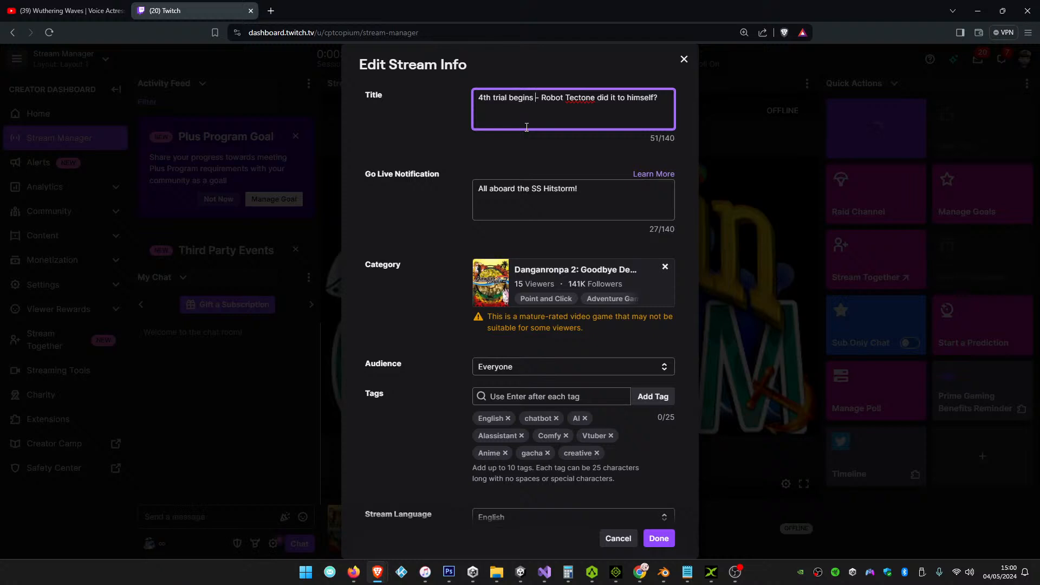
Set the stream title to "Encore: Wuthering Waves - character edit" and remove the Danganronpa 2 category
triple_click(526, 128)
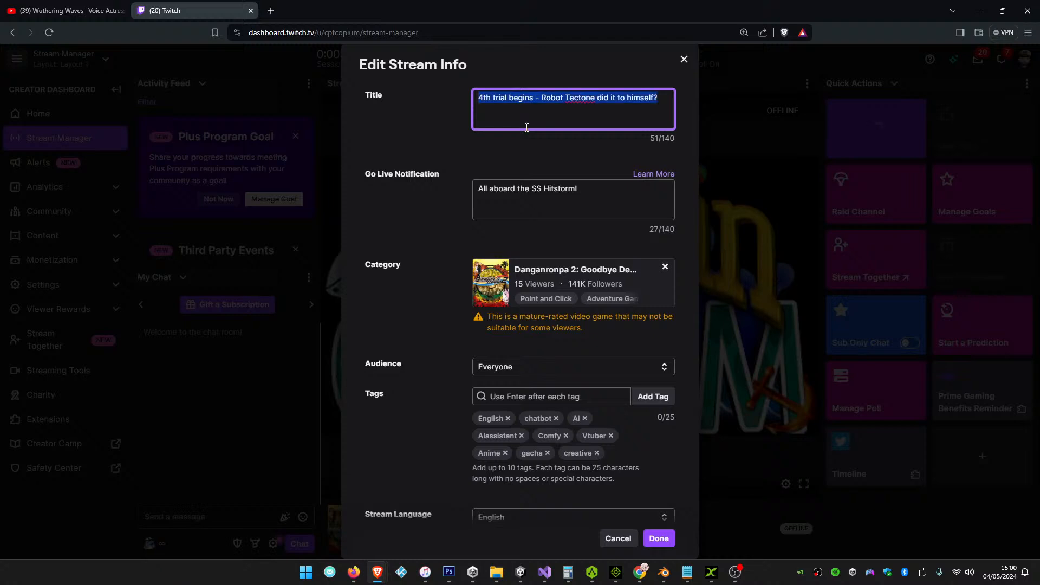
type("E")
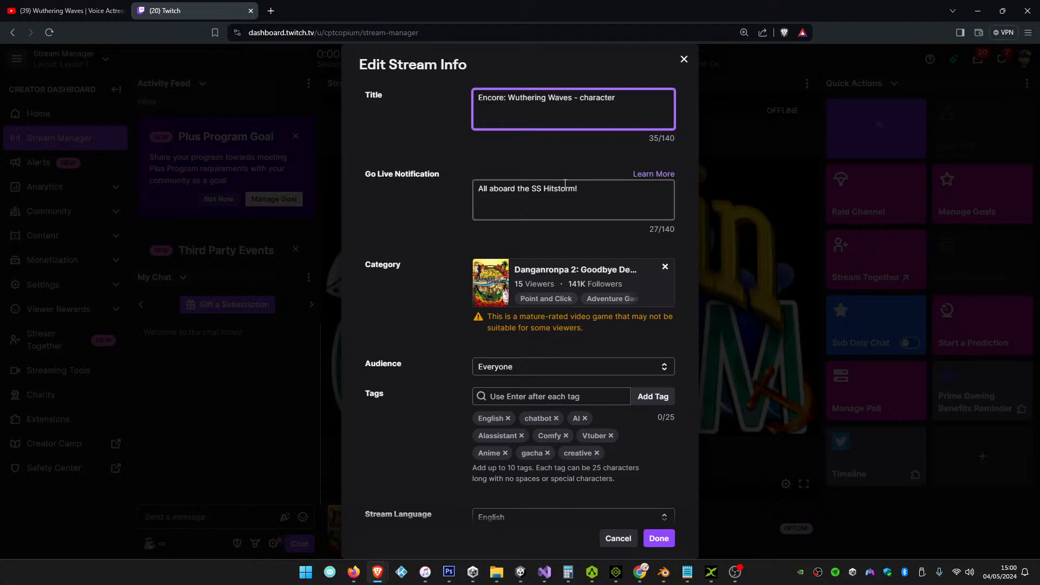
left_click(668, 269)
left_click(642, 125)
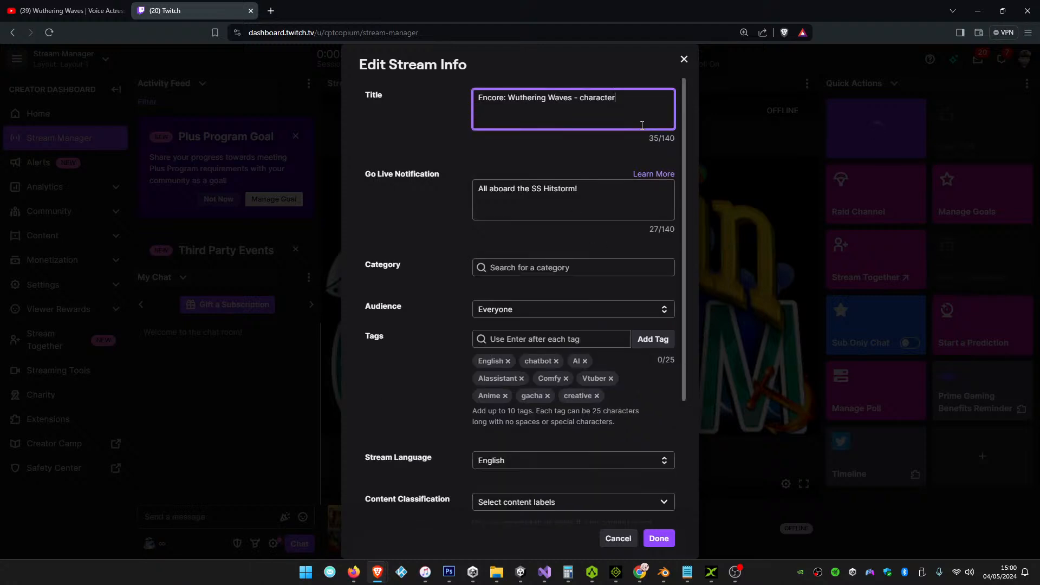
type("edit")
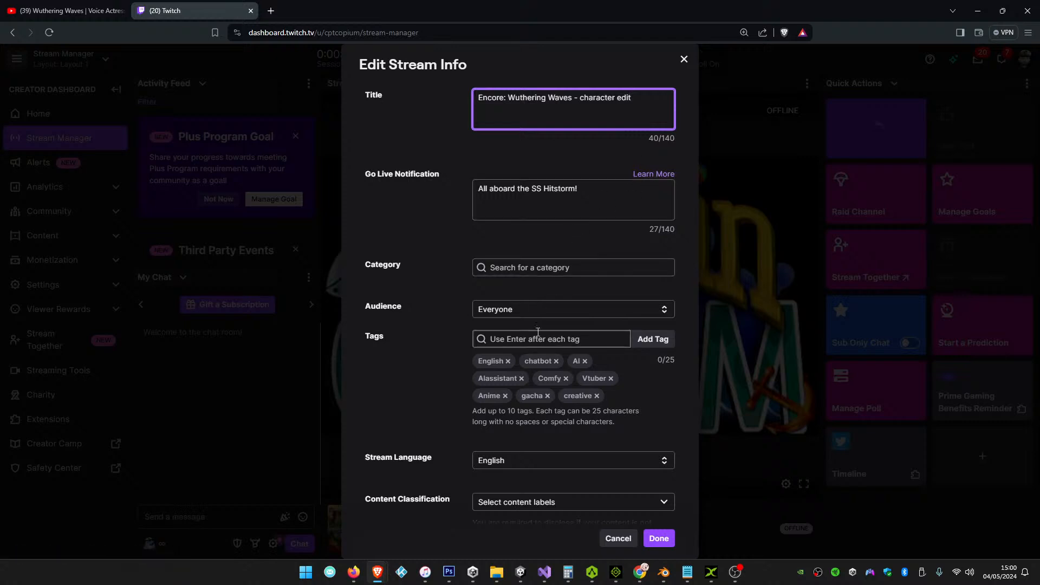
Set the stream category to Software and Game Development, save the stream info and return to 3DXchange 7
left_click(528, 271)
type("devel")
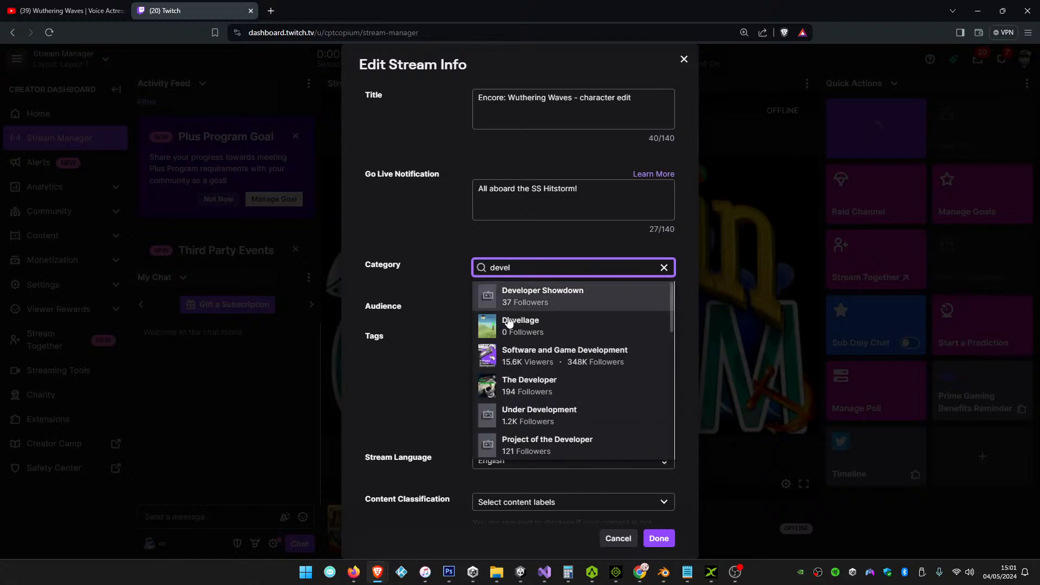
left_click(525, 360)
left_click(658, 538)
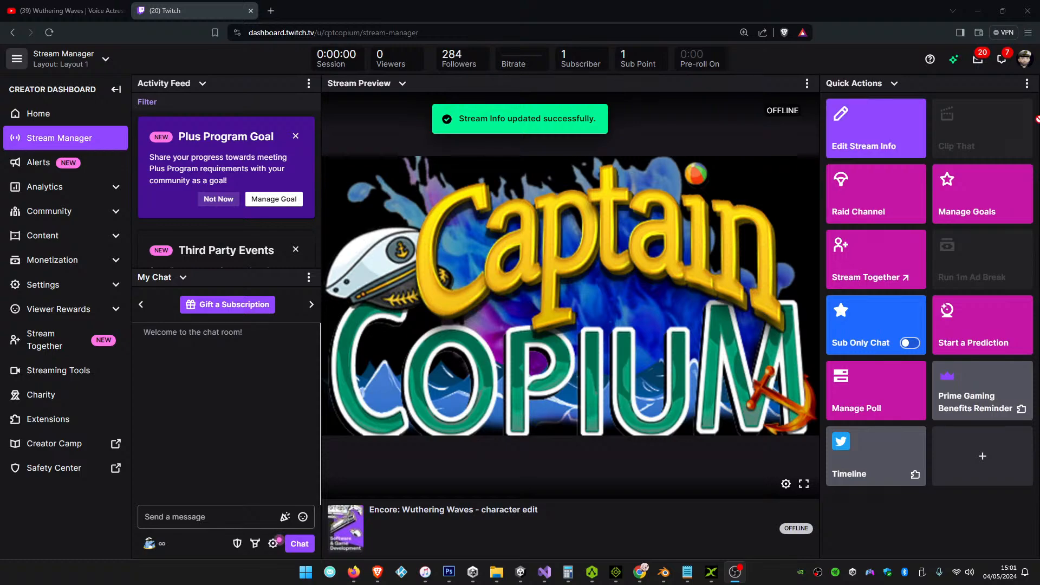
left_click(980, 12)
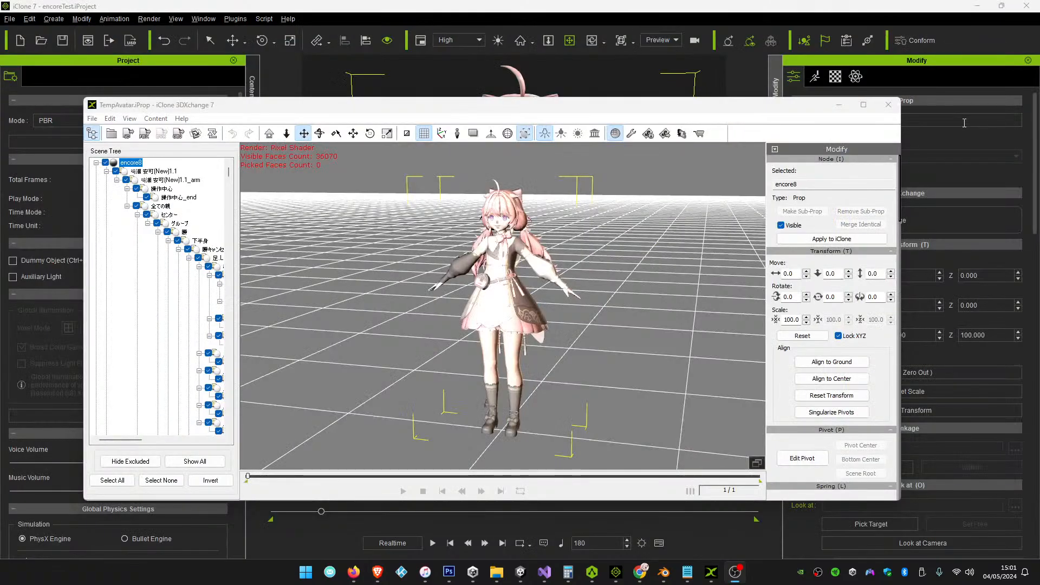
Open the FBX export settings for the encore8 prop and enter encore as the file name
scroll(539, 254, "up", 5)
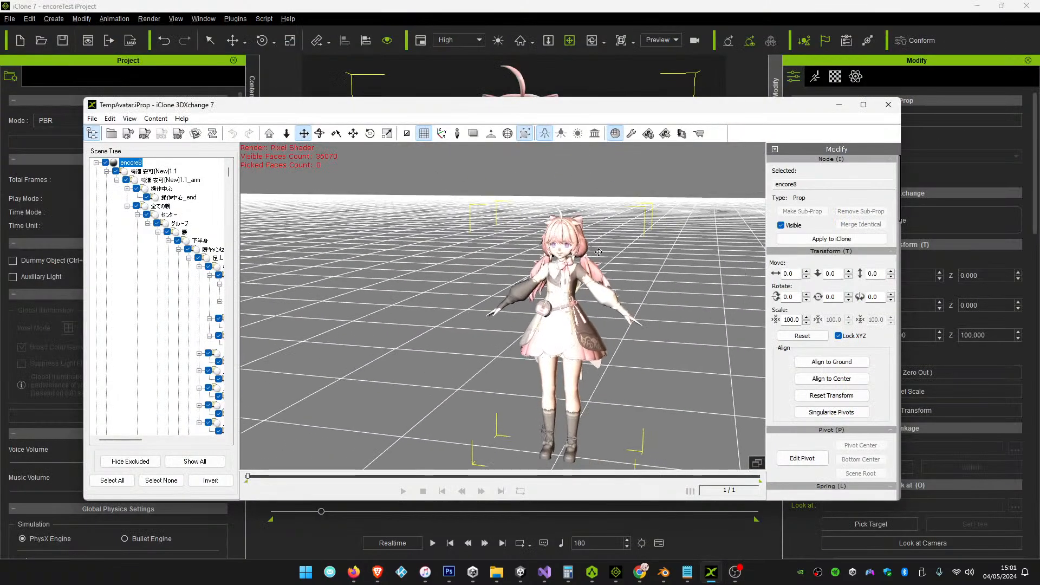
right_click_drag(603, 265, 623, 265)
middle_click_drag(623, 265, 539, 270)
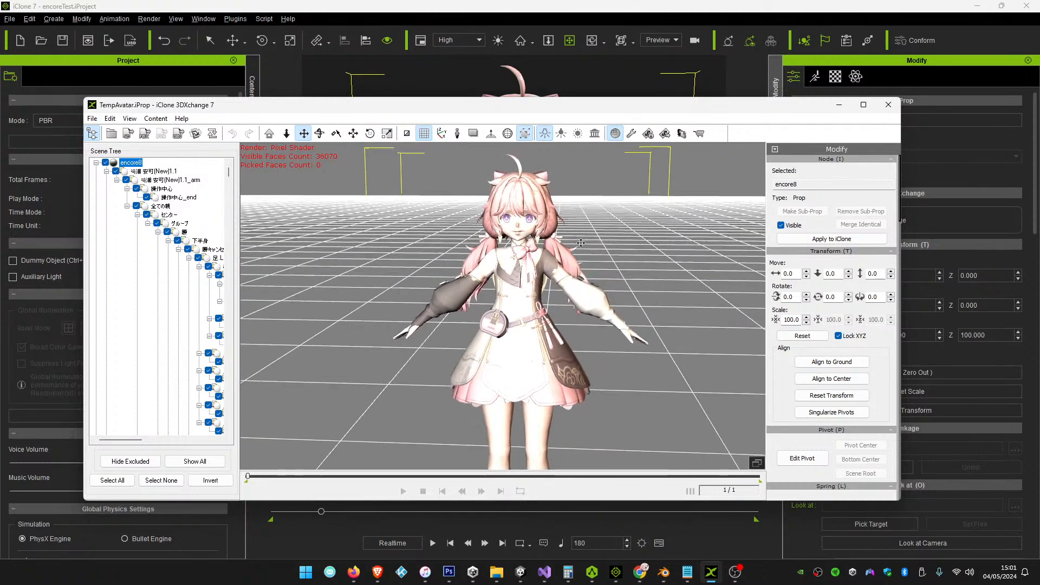
left_click(92, 118)
mouse_move(197, 170)
left_click(266, 166)
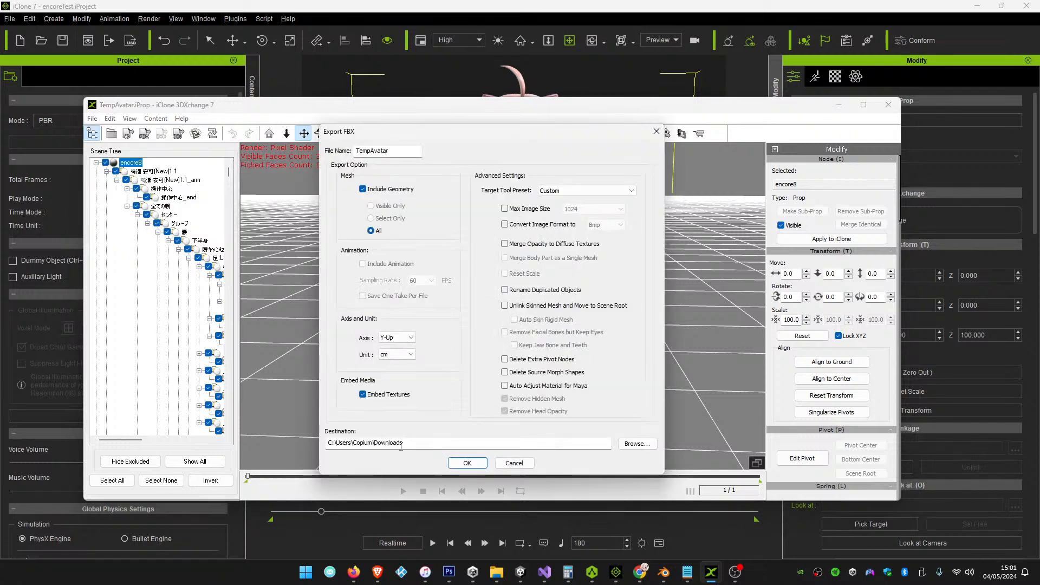
double_click(397, 150)
type("enc")
Check the file names of the existing encore FBX exports in the Downloads\encoreMMD folder, then return to the export settings
mouse_move(494, 576)
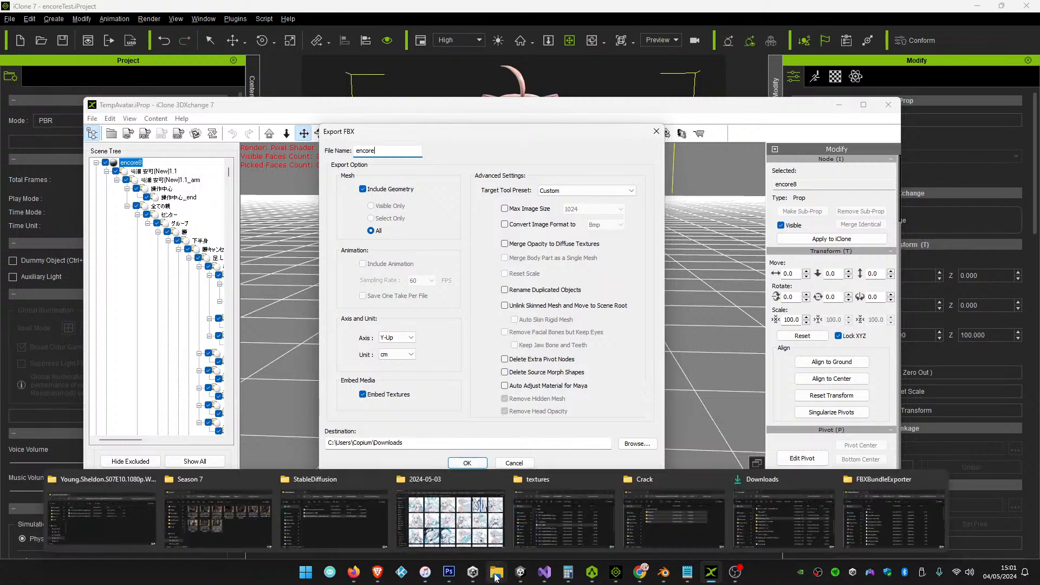
left_click(801, 535)
scroll(660, 383, "up", 4)
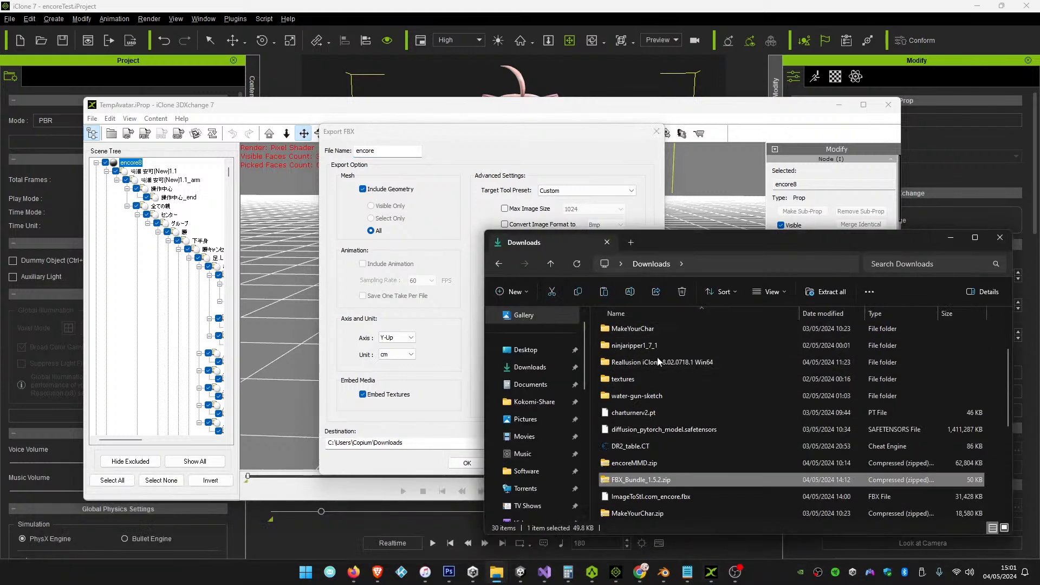
double_click(645, 328)
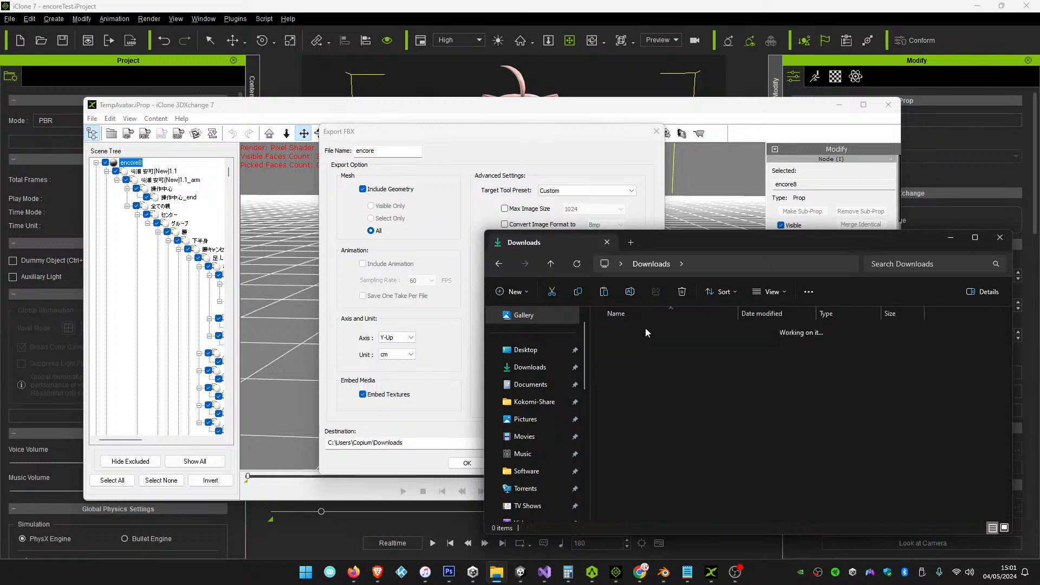
scroll(658, 369, "down", 7)
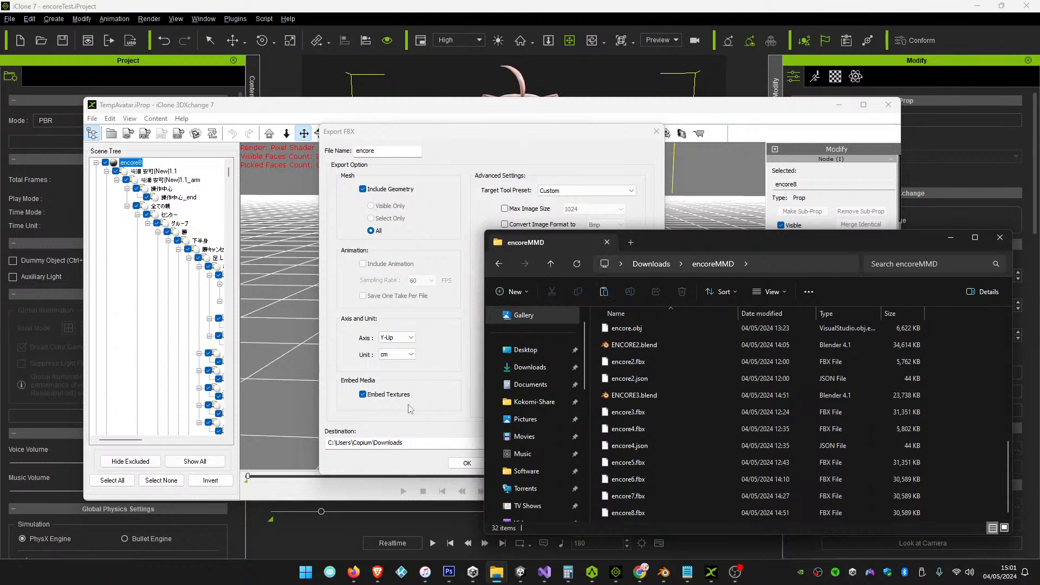
left_click(422, 440)
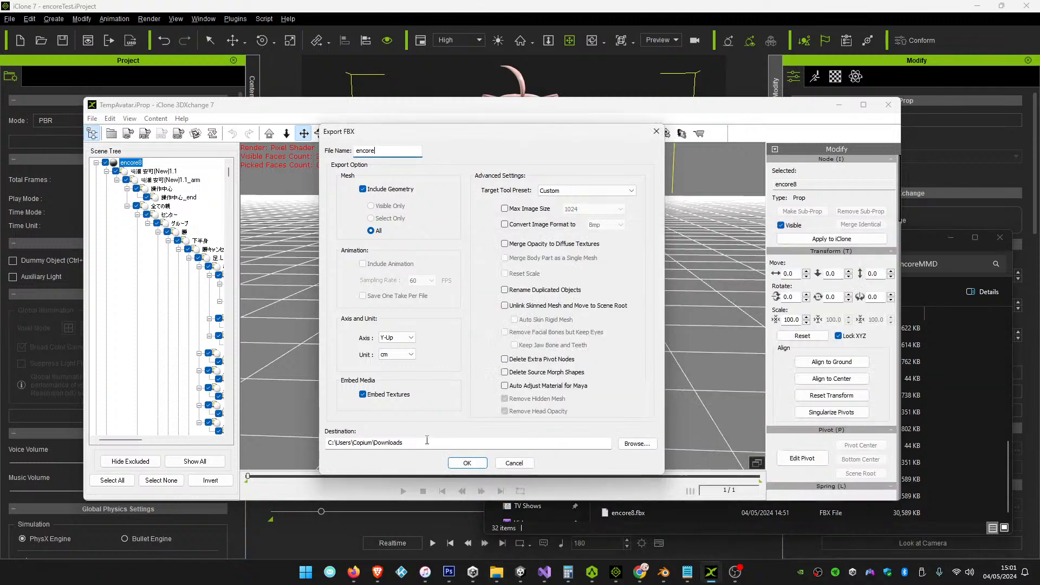
Set the FBX export destination to the Downloads\encoreMMD folder
left_click(637, 444)
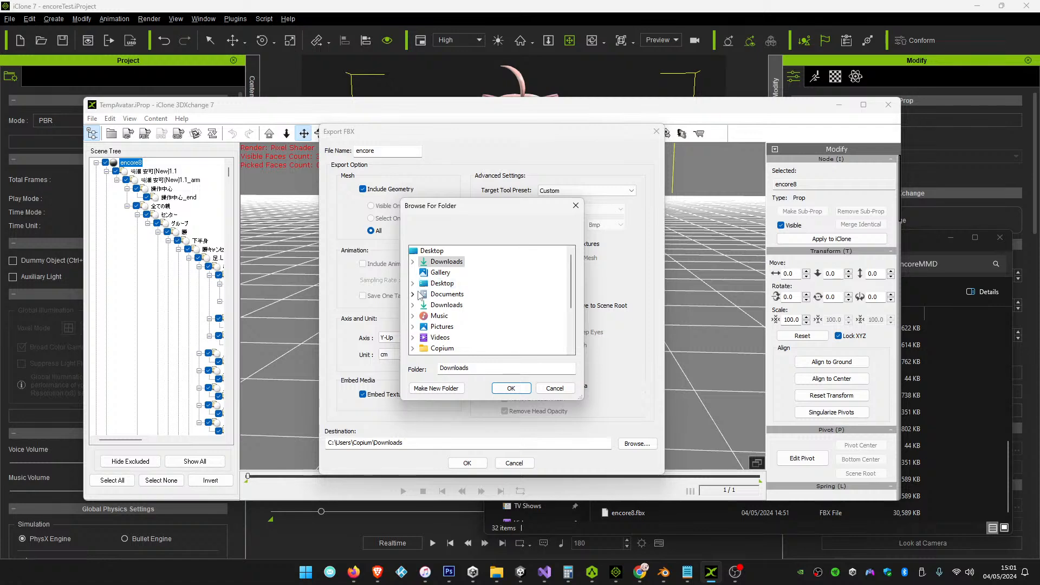
left_click(413, 261)
double_click(458, 261)
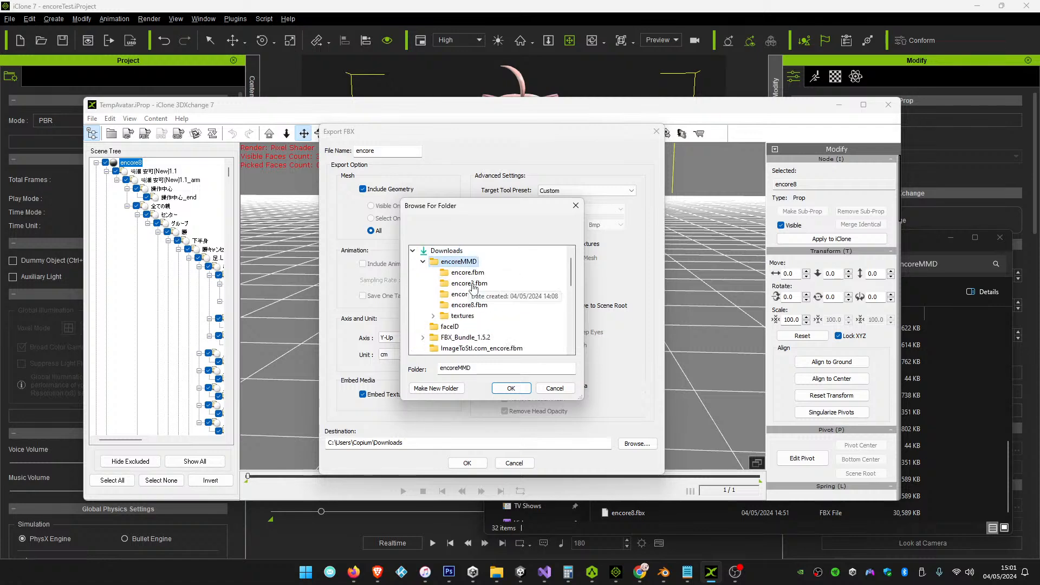
left_click(510, 388)
Name the FBX file encore9 and run the export, accepting the reminder about exporting from iClone
left_click(388, 153)
type("9")
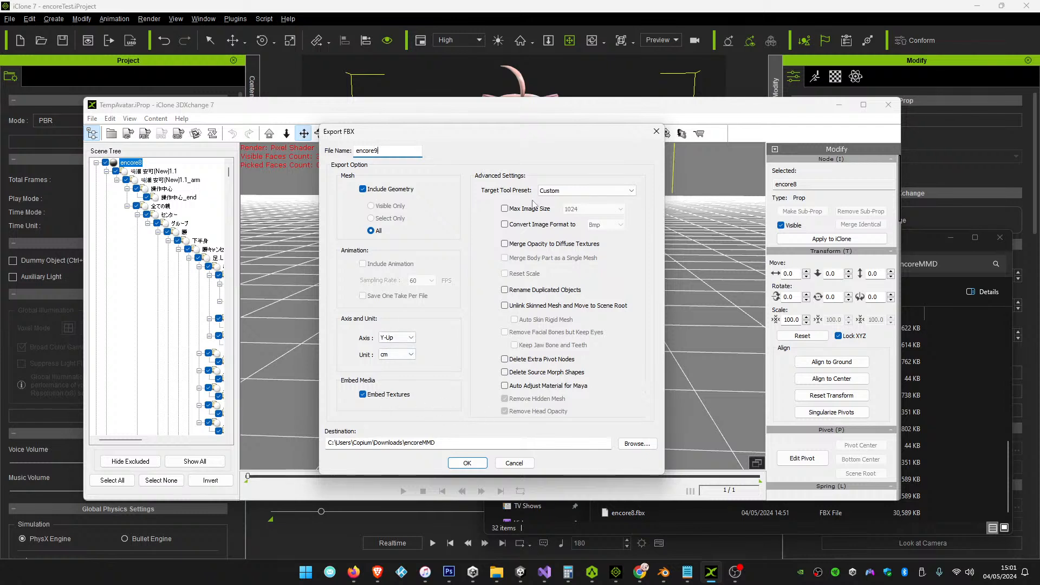
left_click(467, 463)
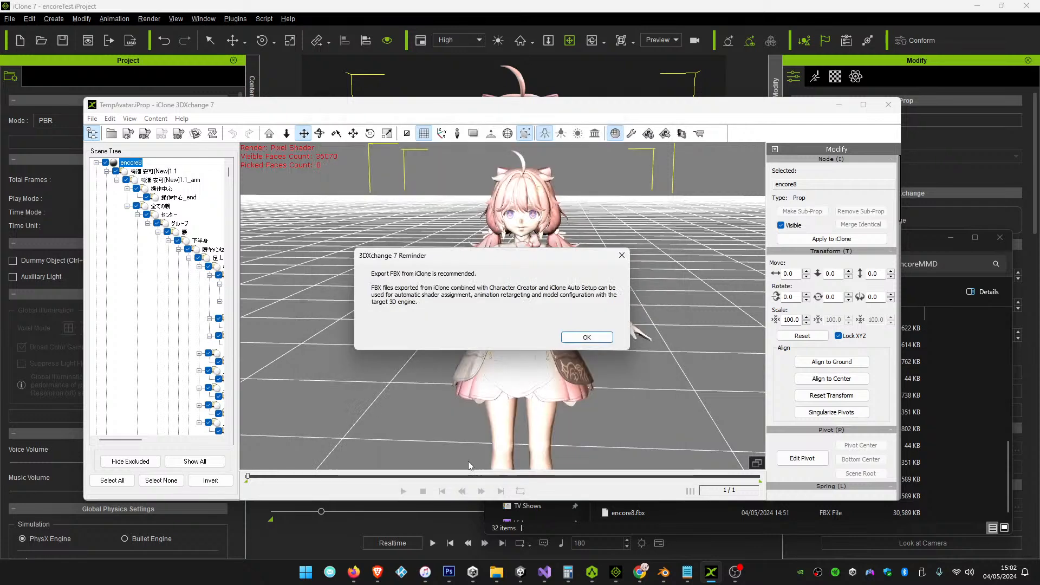
left_click(596, 337)
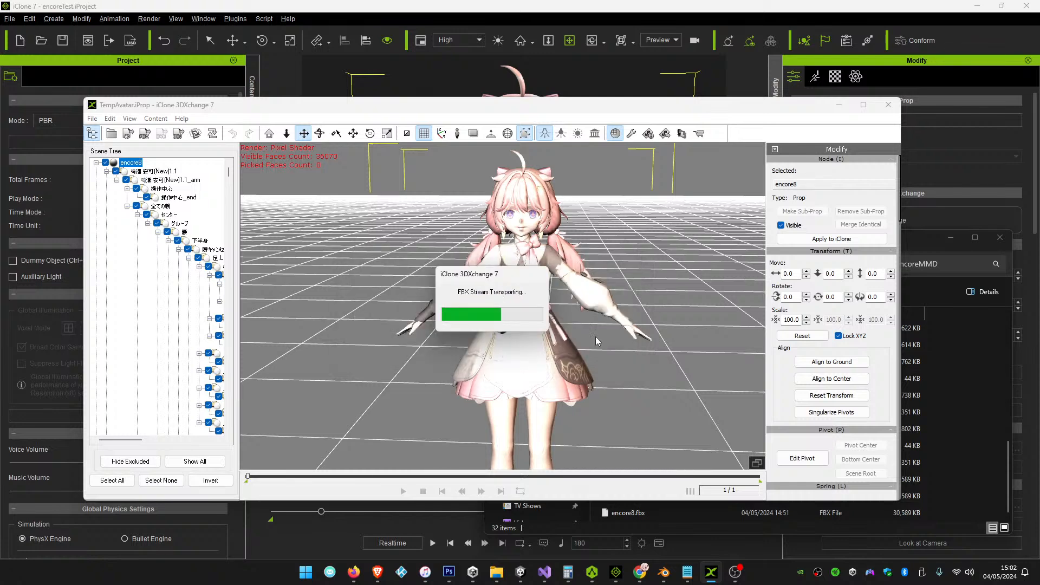
Switch to AccuRIG and load the most recent FBX from Downloads\encoreMMD as the character, sorting the files by date modified
mouse_move(593, 579)
left_click(591, 514)
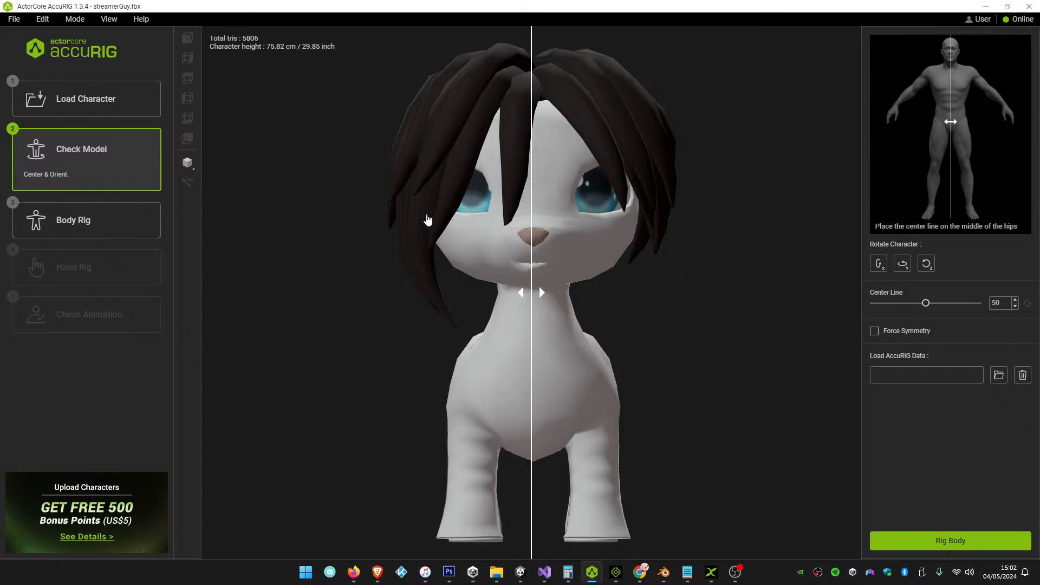
left_click(109, 103)
left_click(557, 277)
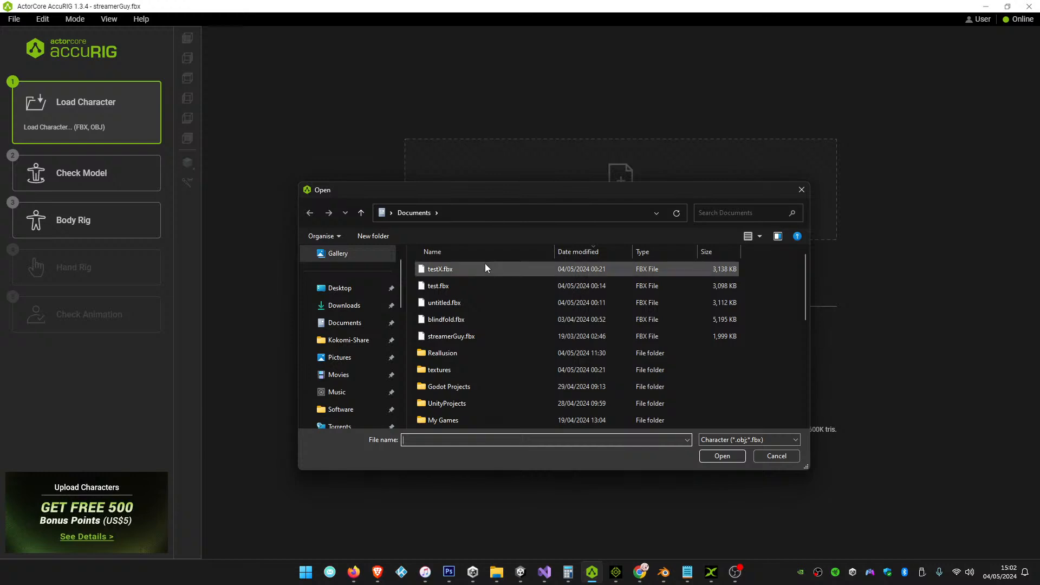
left_click(355, 306)
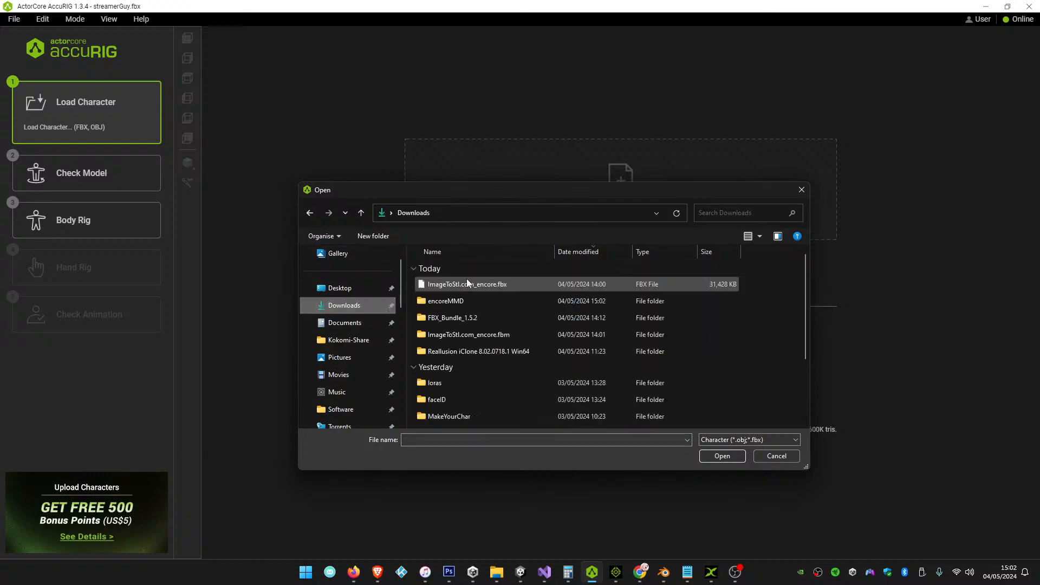
double_click(447, 301)
left_click(588, 252)
double_click(468, 281)
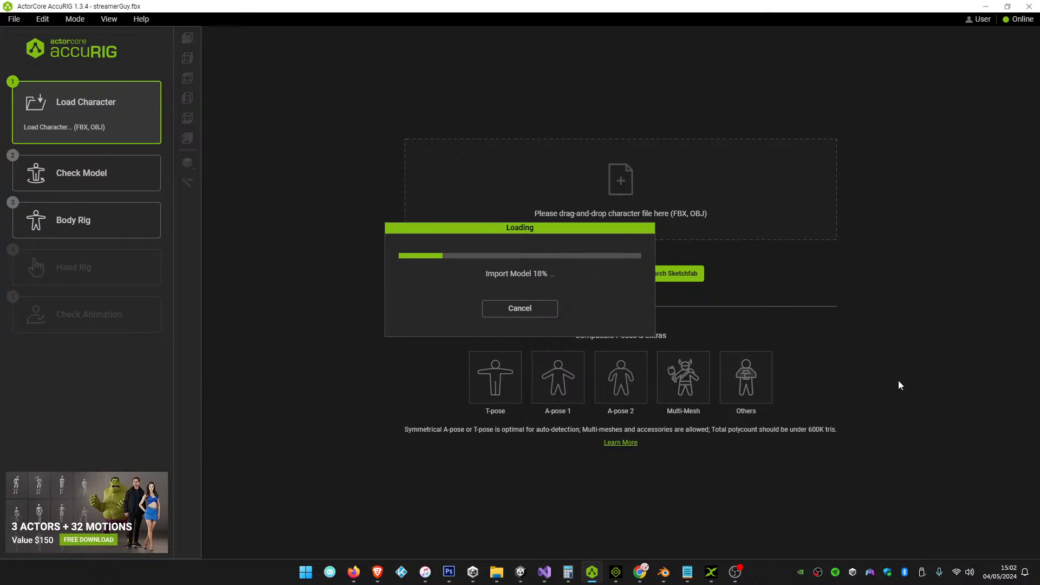
Switch to Blender and save the ENCORE3.blend file
left_click(664, 571)
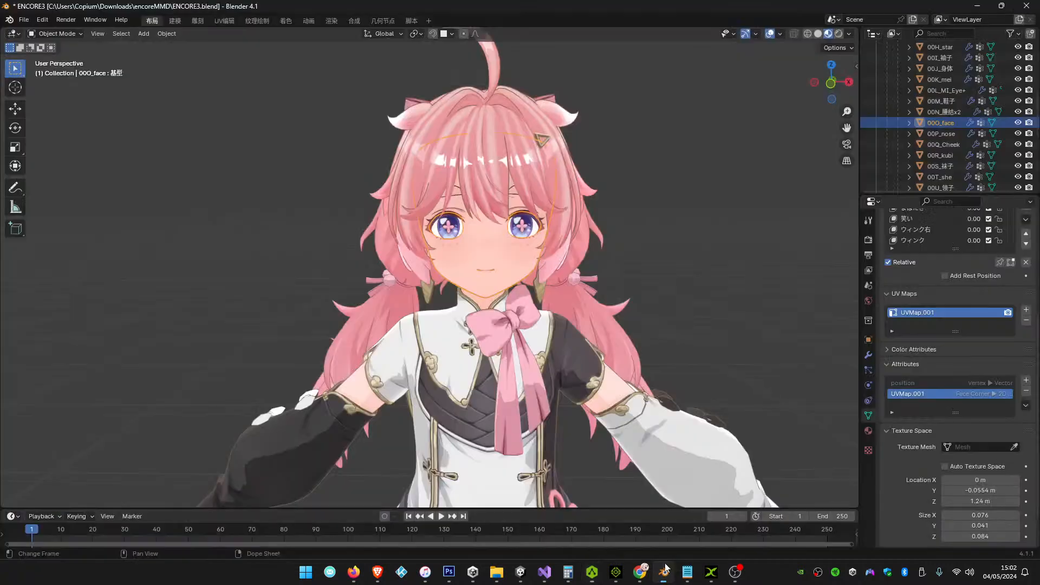
left_click(23, 19)
left_click(33, 93)
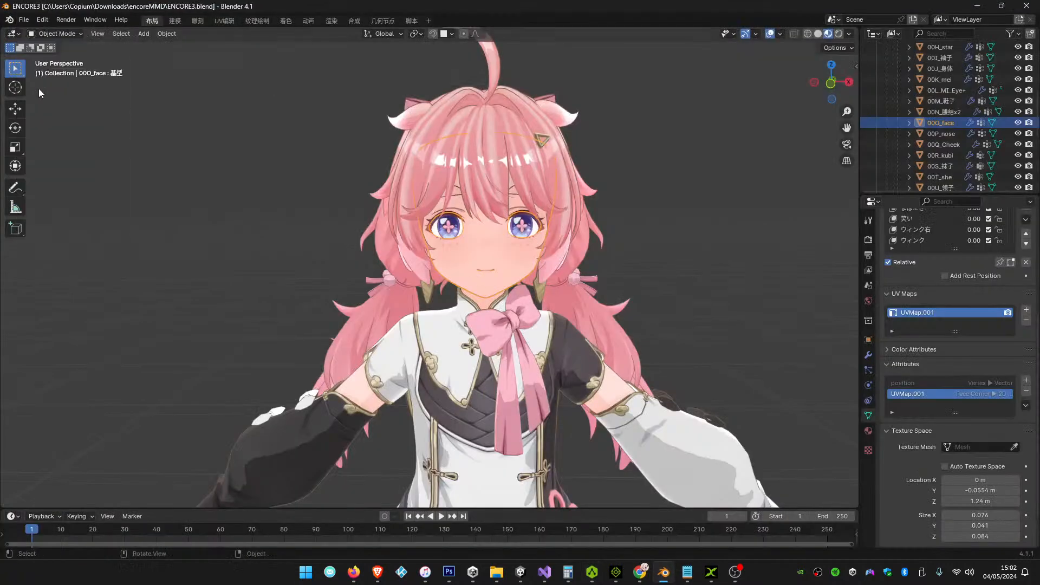
scroll(791, 198, "down", 3)
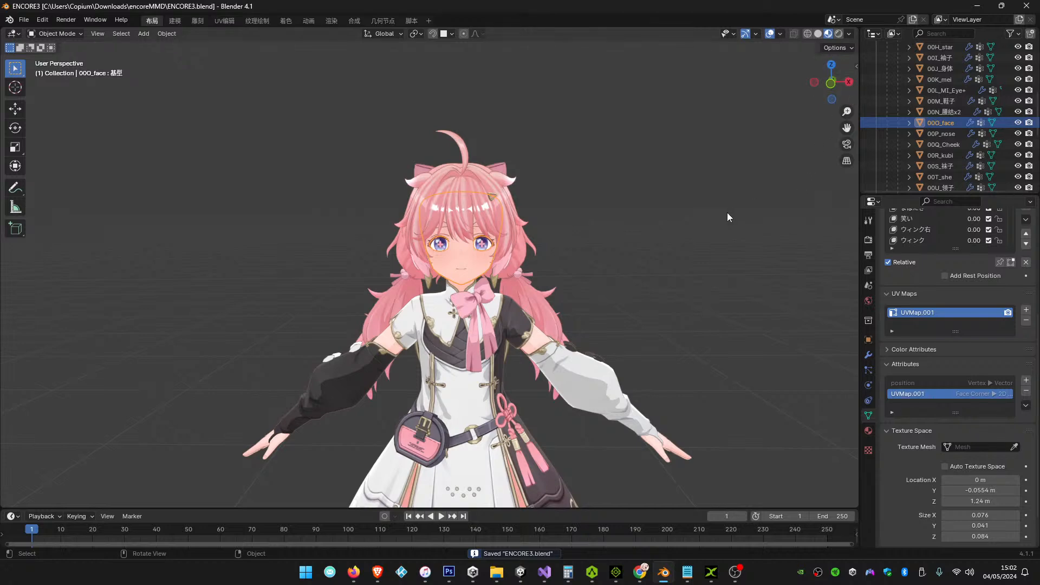
Switch to iClone and enable the Toon Shader with edge width 0 and both toon level markers near the shade end
left_click(614, 536)
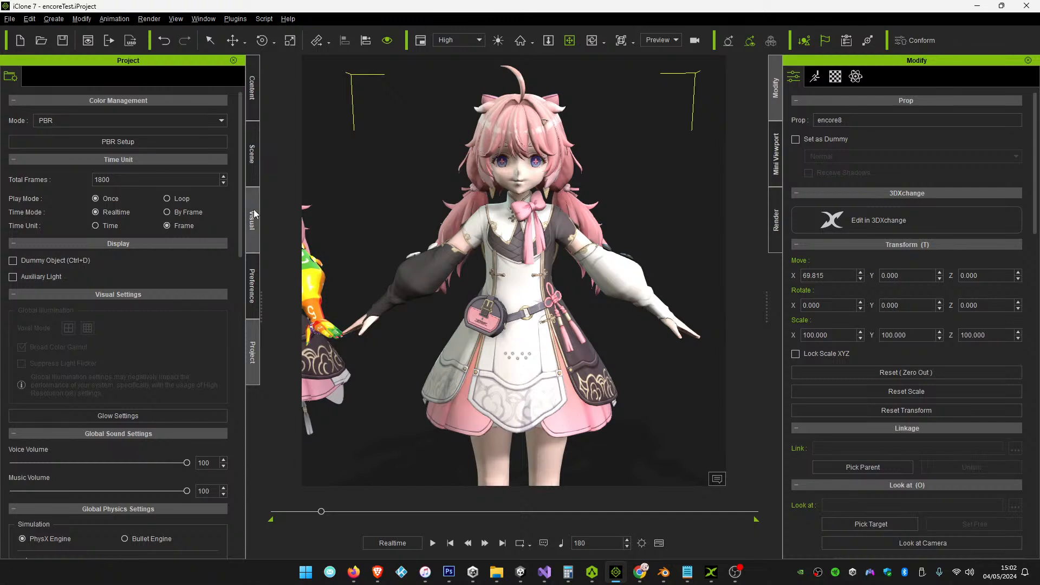
left_click(253, 220)
left_click(33, 76)
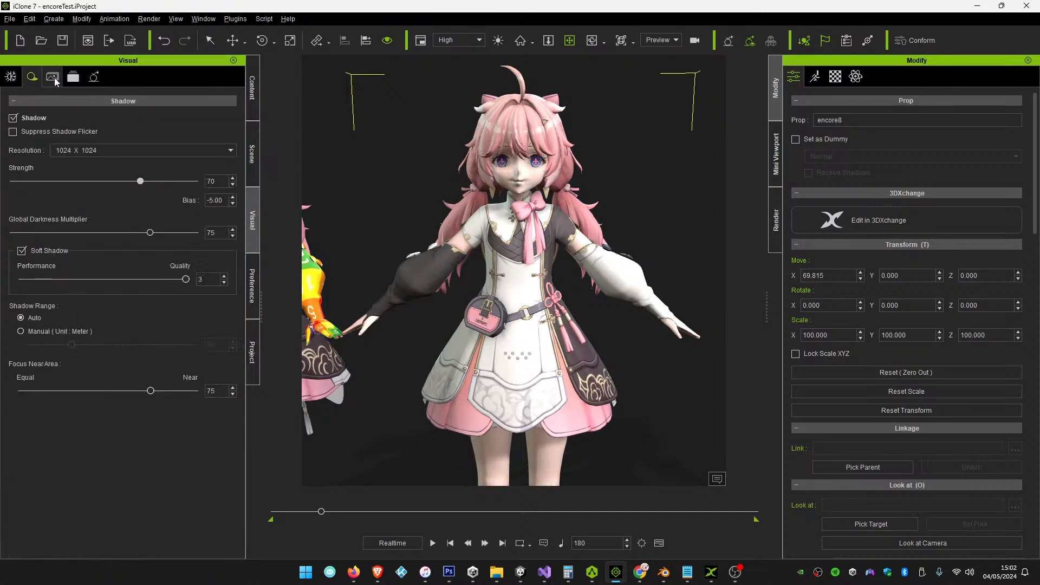
left_click(52, 76)
left_click(13, 118)
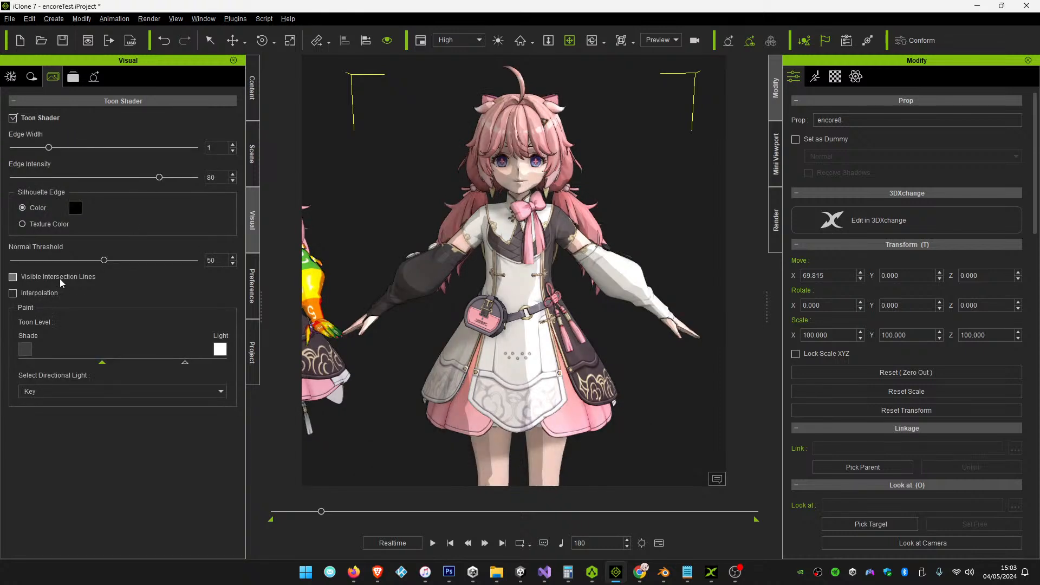
left_click_drag(49, 148, 12, 148)
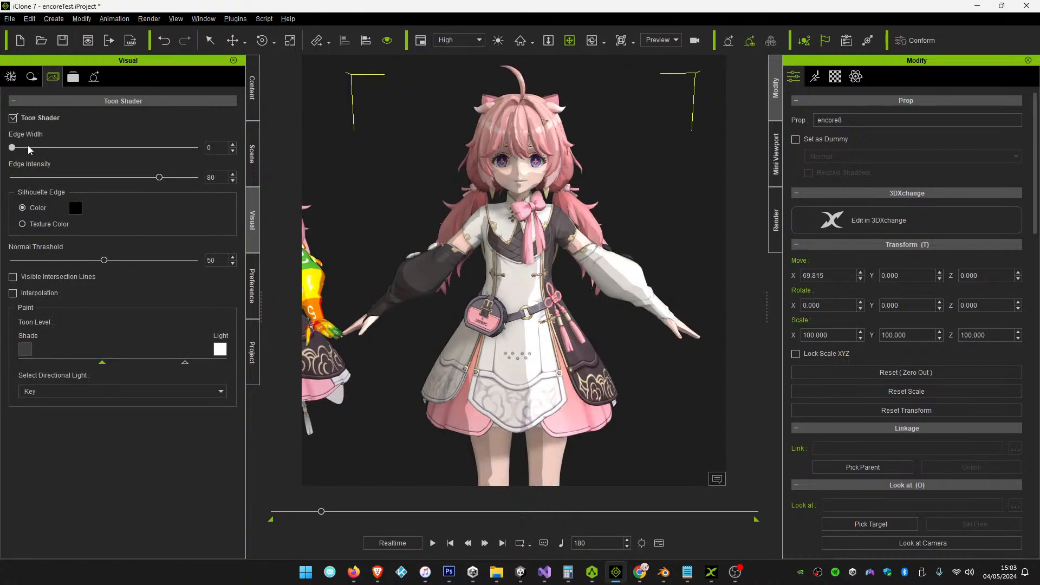
left_click_drag(101, 362, 18, 359)
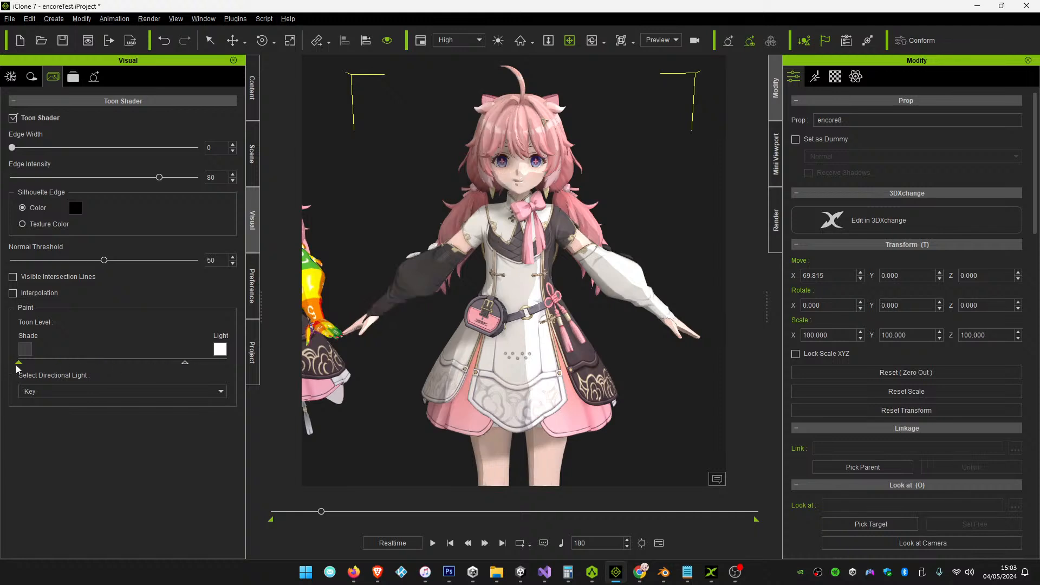
left_click_drag(184, 362, 39, 371)
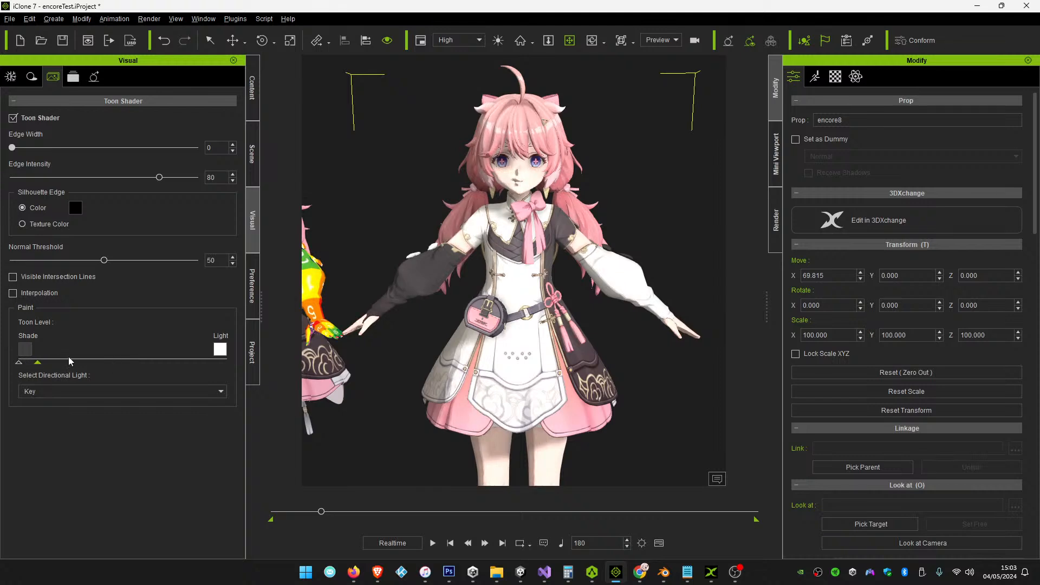
Rotate the encore8 prop about its vertical axis by about 44 degrees so it faces the camera
right_click_drag(566, 215, 492, 229)
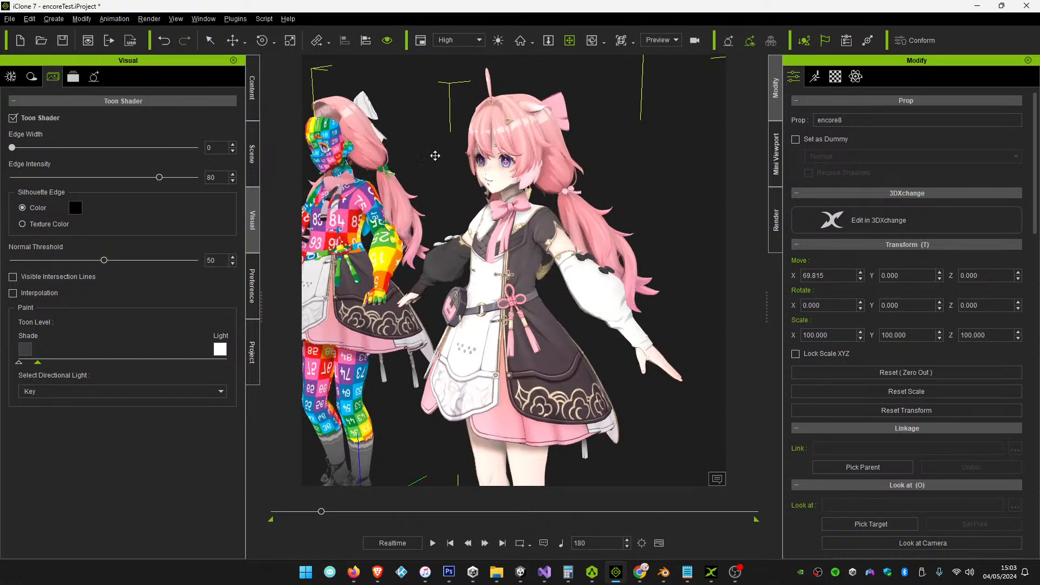
left_click(262, 44)
scroll(530, 378, "down", 4)
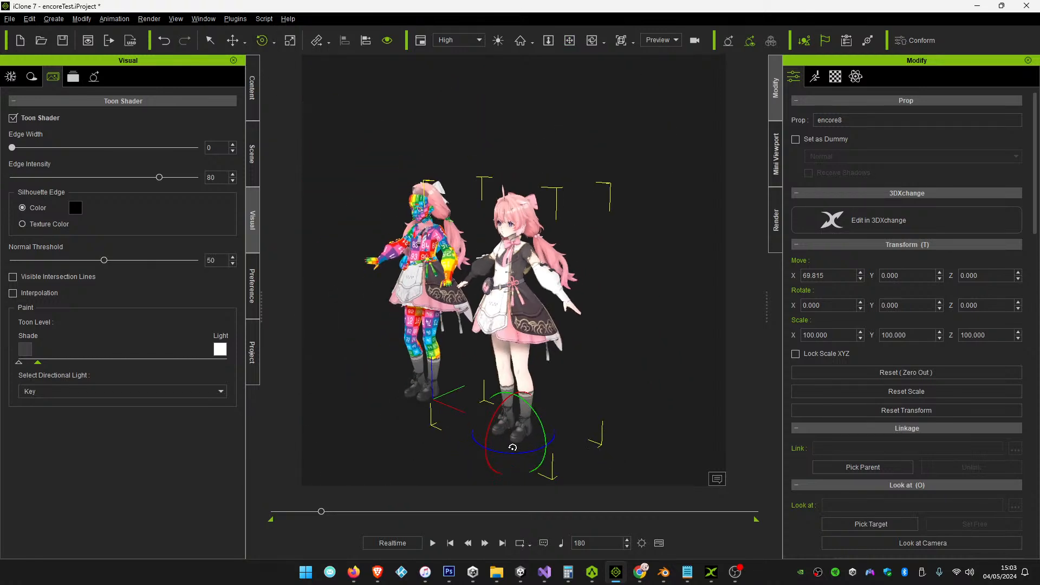
mouse_move(509, 450)
left_mouse_down()
mouse_move(557, 453)
mouse_move(521, 453)
left_mouse_up()
scroll(591, 310, "up", 5)
scroll(591, 310, "down", 3)
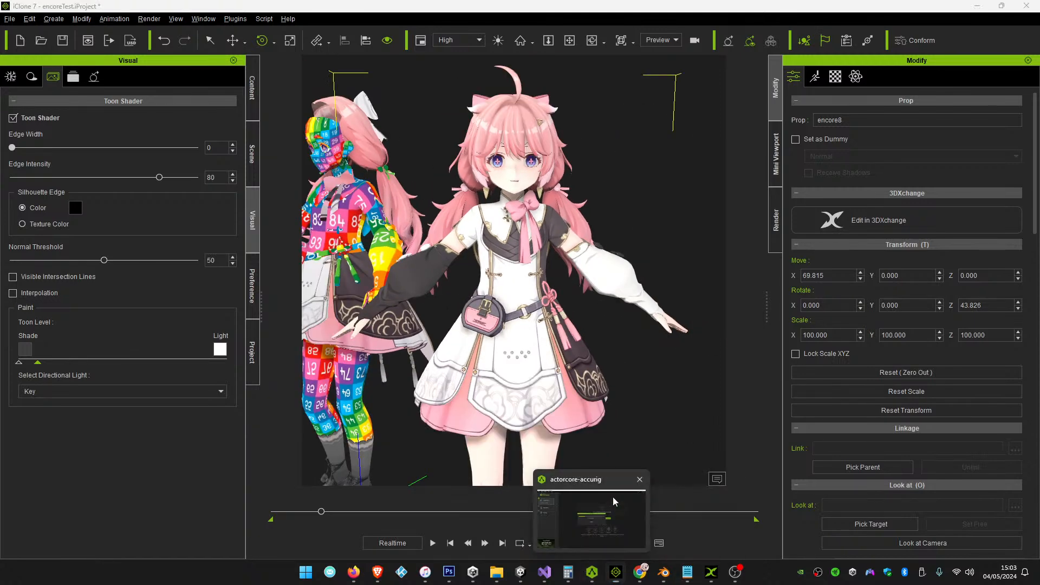
Switch to AccuRIG and rig the body of the encore9 character to generate its body joints
left_click(590, 573)
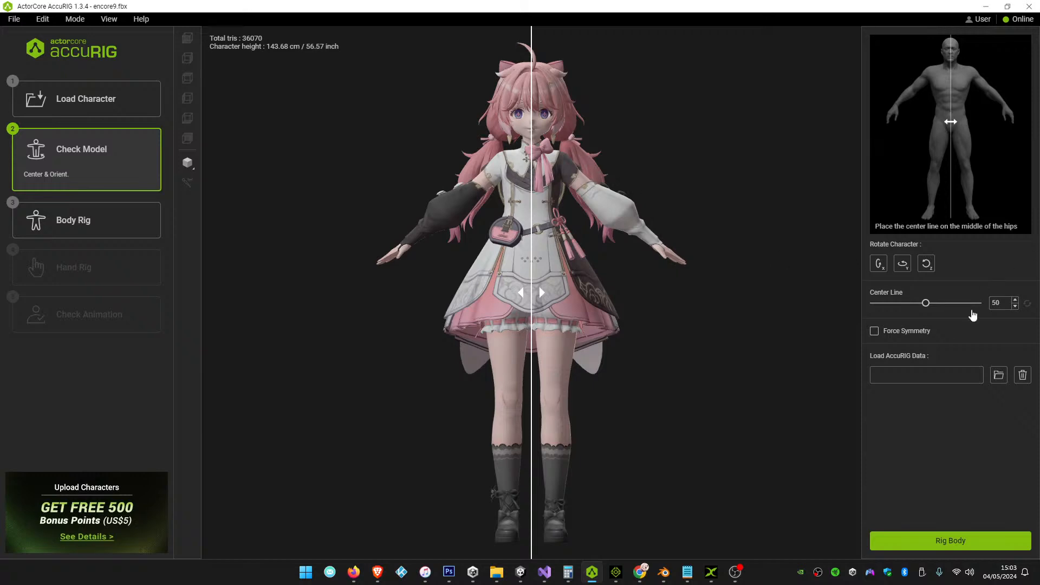
left_click(926, 539)
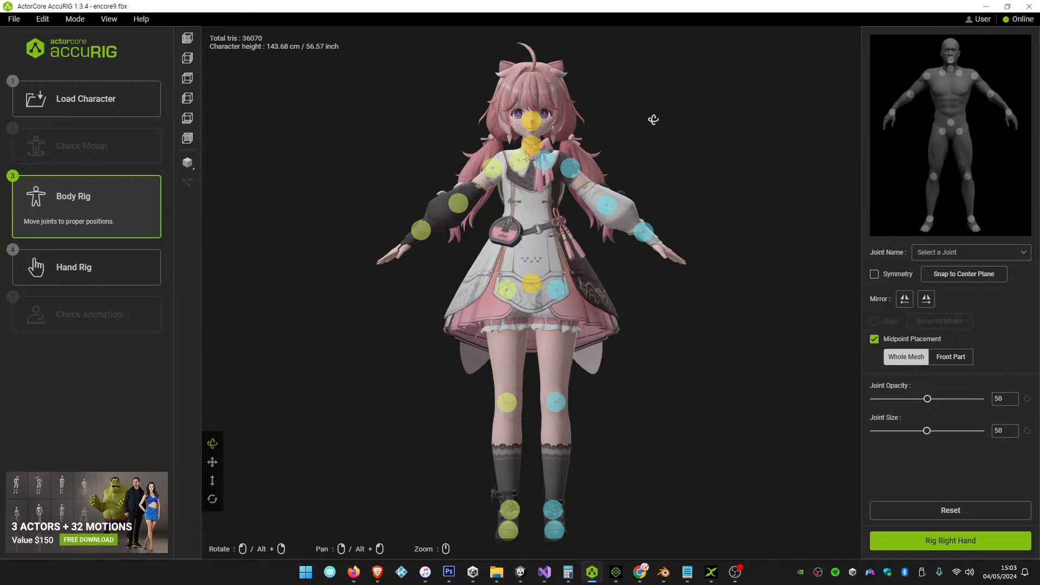
middle_click_drag(657, 116, 667, 312)
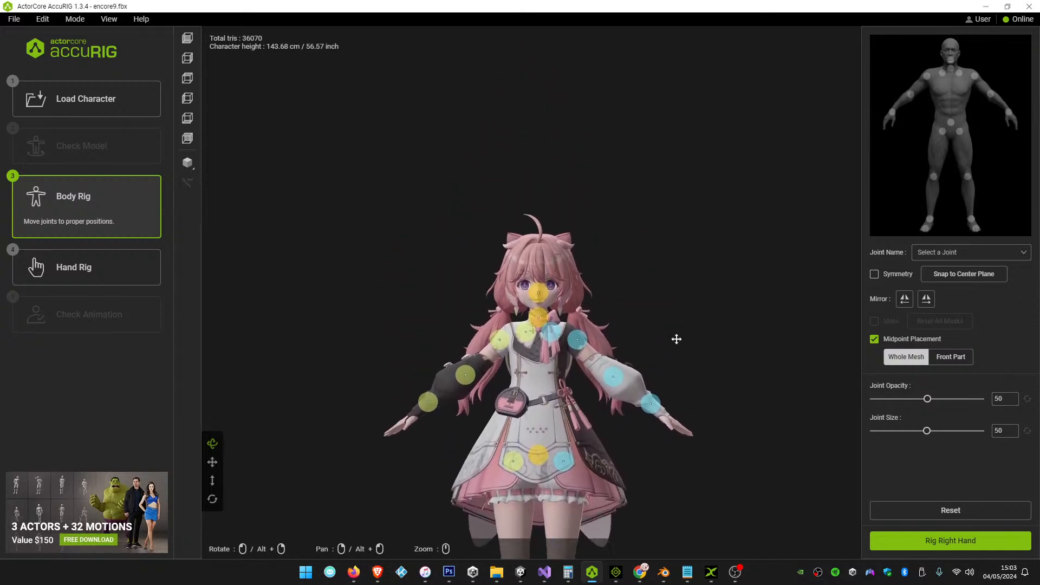
scroll(678, 304, "up", 5)
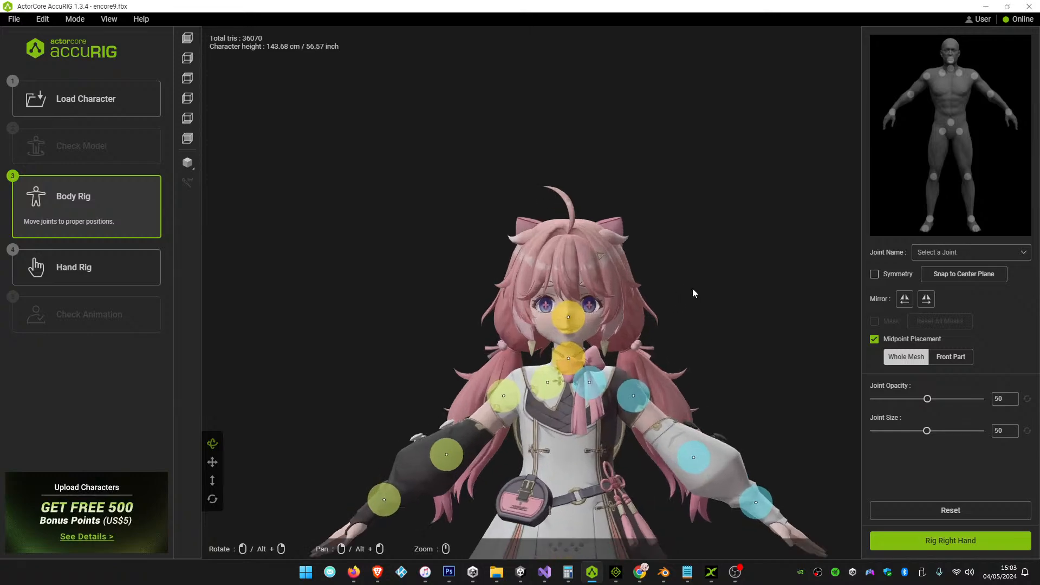
Switch to Blender and examine the character's head and upper body as a reference
mouse_move(663, 571)
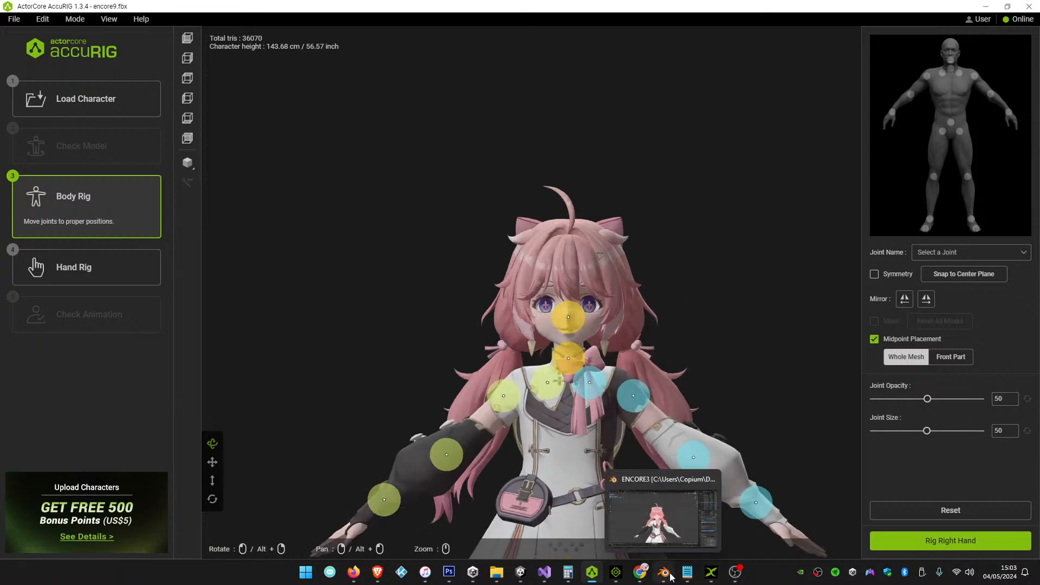
left_click(674, 514)
middle_click_drag(737, 279, 740, 303)
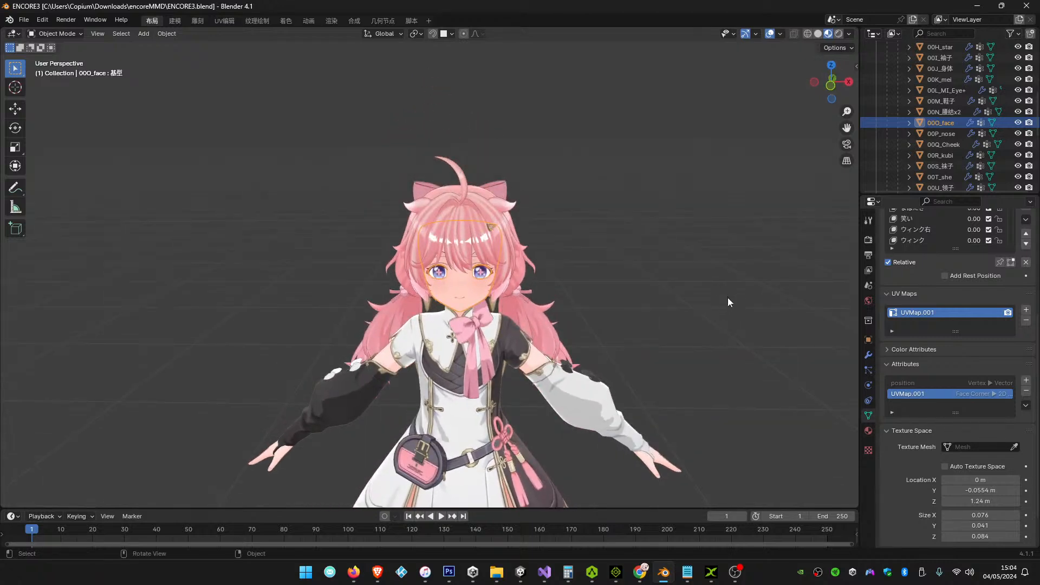
middle_click_drag(706, 243, 742, 301, "ctrl")
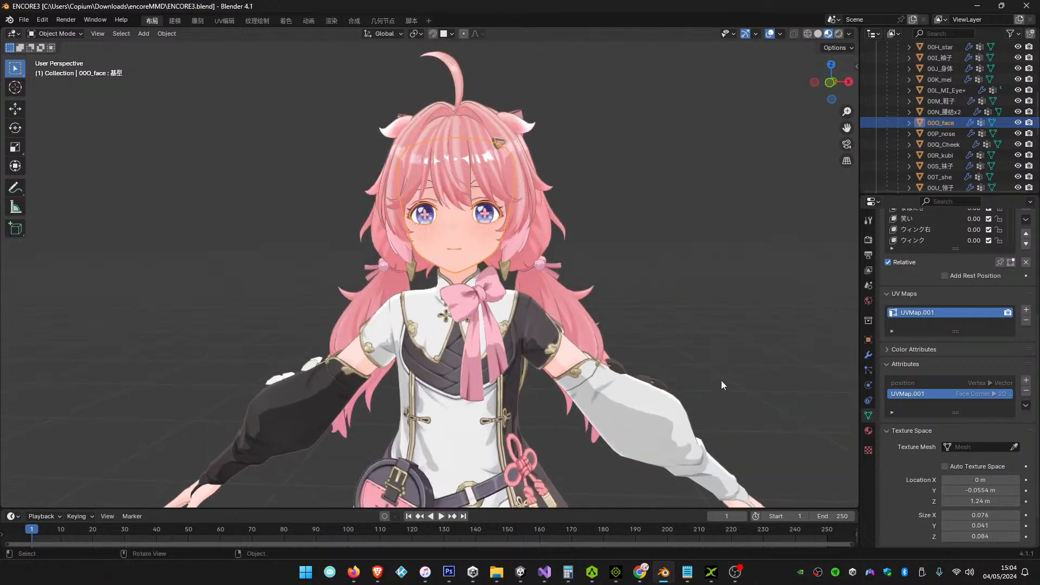
scroll(720, 379, "down", 3)
scroll(716, 375, "up", 3)
mouse_move(728, 379)
middle_mouse_down("ctrl")
mouse_move(723, 359)
mouse_move(736, 369)
mouse_move(696, 382)
mouse_move(726, 385)
middle_mouse_up("ctrl")
Switch back to AccuRIG, lower the head joint toward the mouth, and shift both shoulder joints slightly inward
key("alt+Tab")
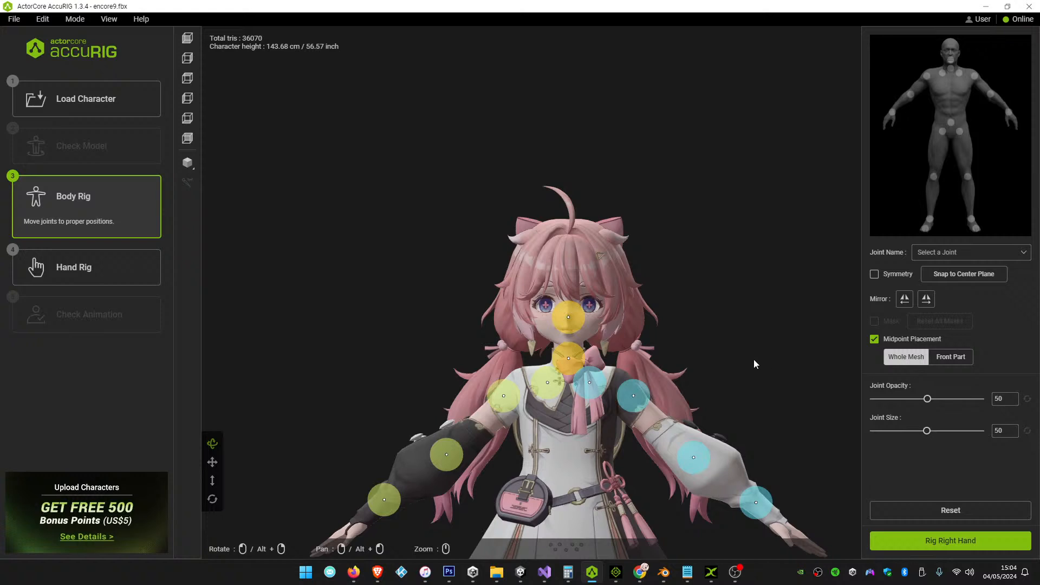
scroll(619, 334, "up", 2)
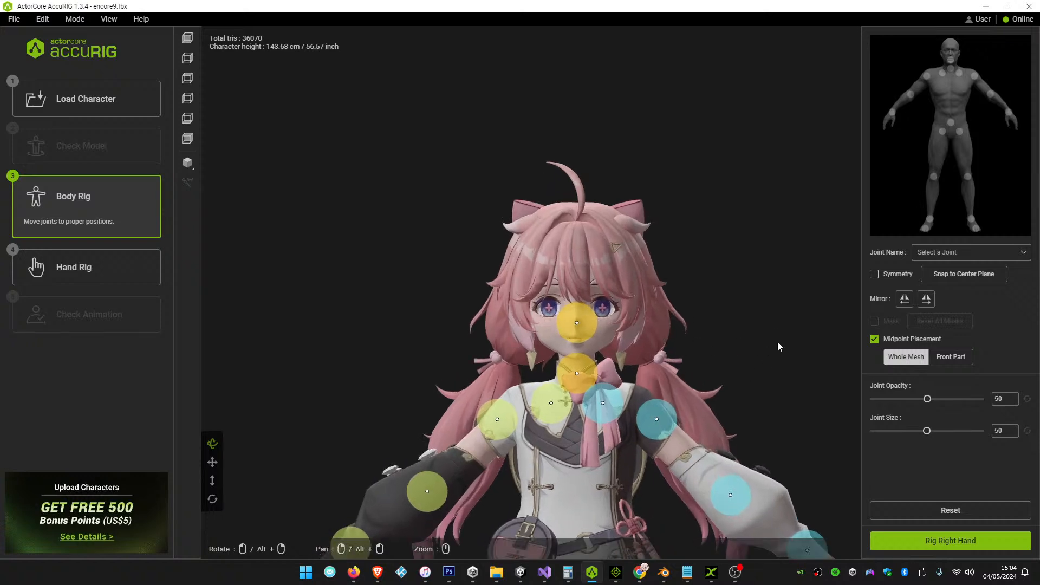
middle_click_drag(784, 356, 704, 294)
left_click_drag(545, 246, 545, 263)
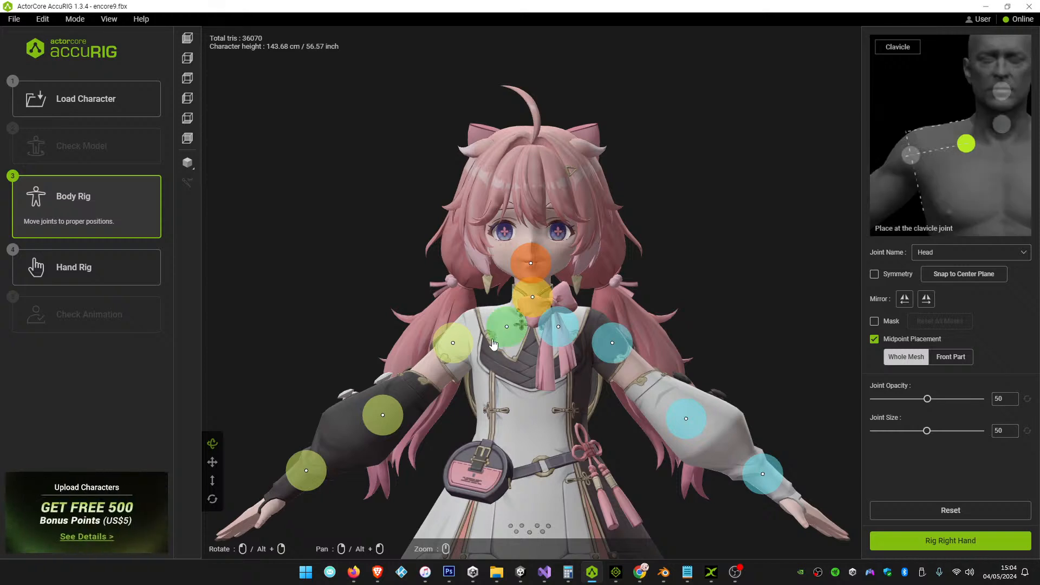
left_click(611, 353)
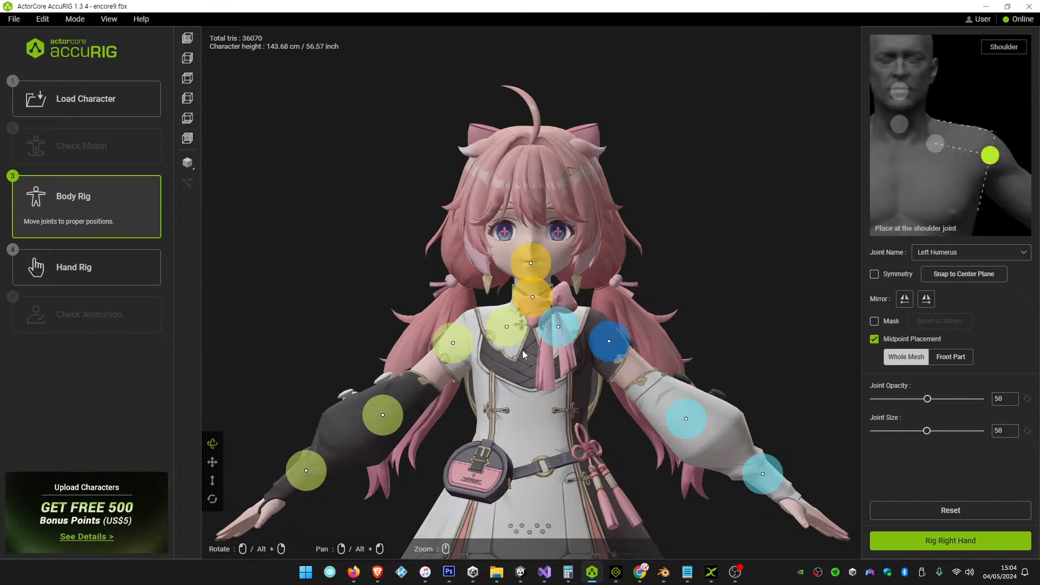
left_click(472, 340)
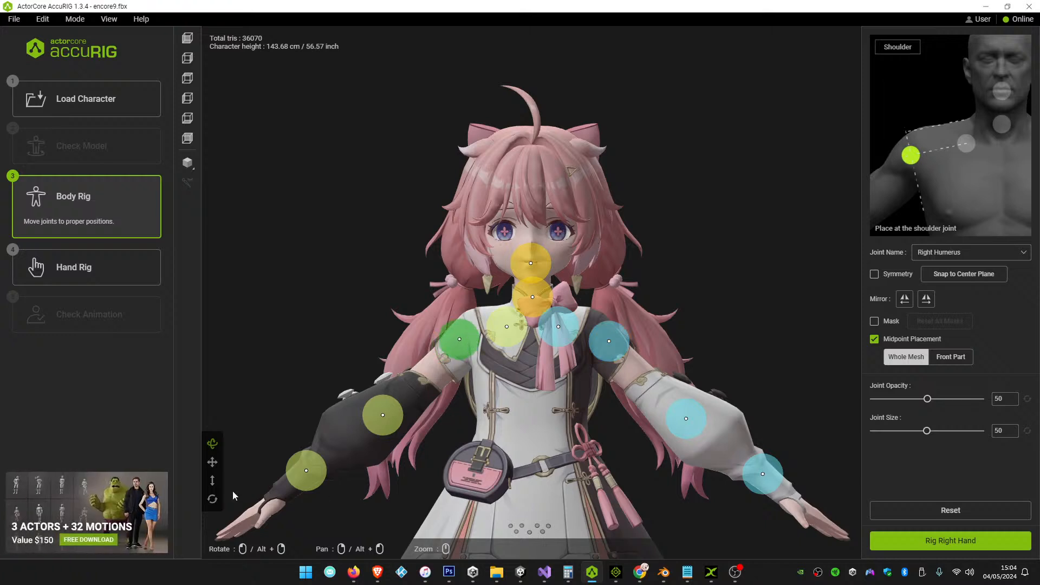
Move the right and left wrist joints slightly outward along the sleeves toward the hands
left_click_drag(303, 480, 293, 486)
left_click_drag(771, 491, 781, 498)
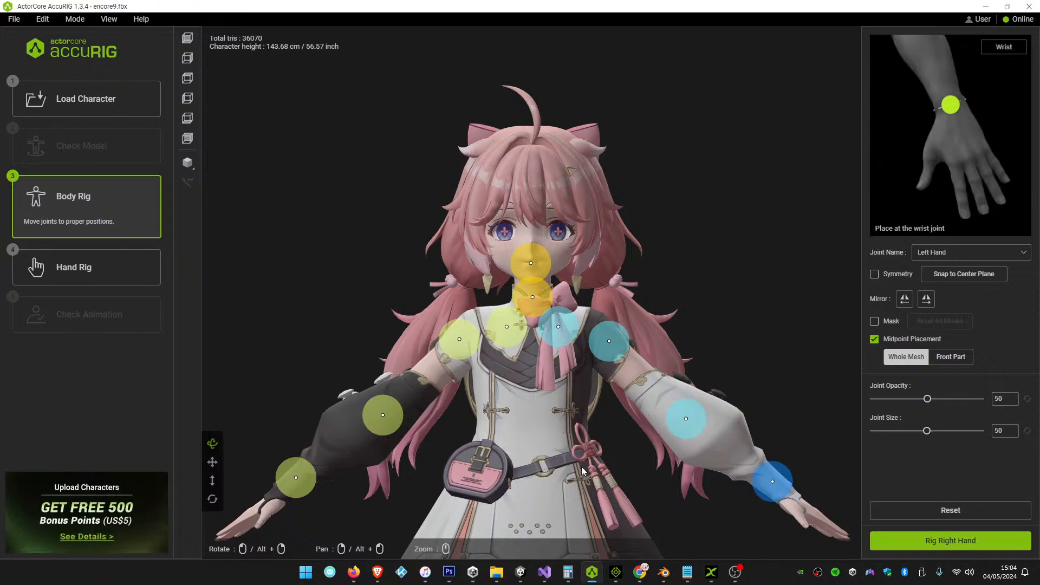
scroll(604, 453, "up", 5)
scroll(604, 453, "down", 5)
right_click_drag(784, 371, 754, 199)
scroll(700, 309, "down", 3)
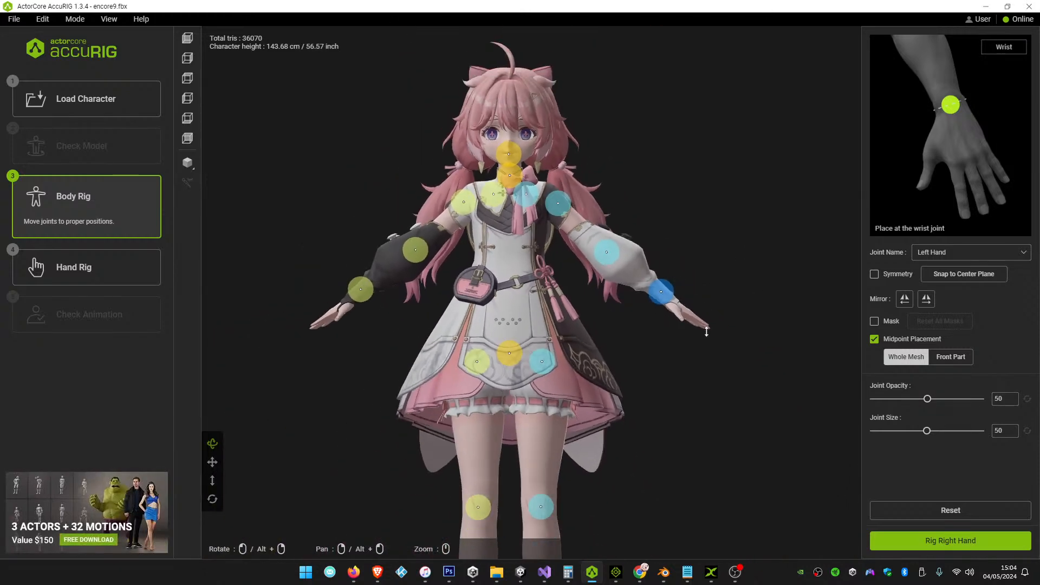
right_click_drag(699, 332, 675, 315)
scroll(700, 348, "up", 3)
scroll(696, 349, "down", 3)
left_click(385, 263)
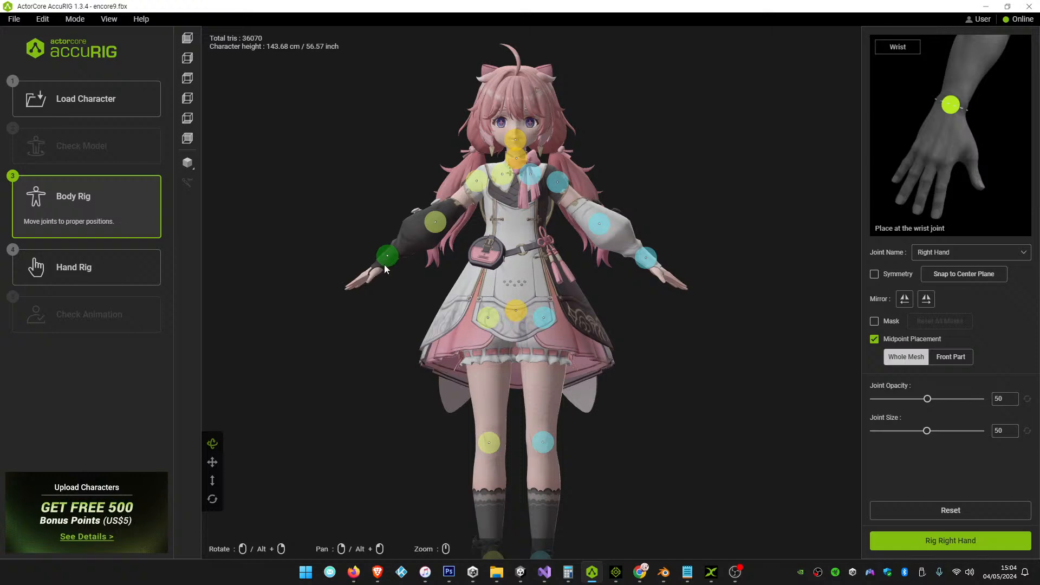
left_click(646, 262)
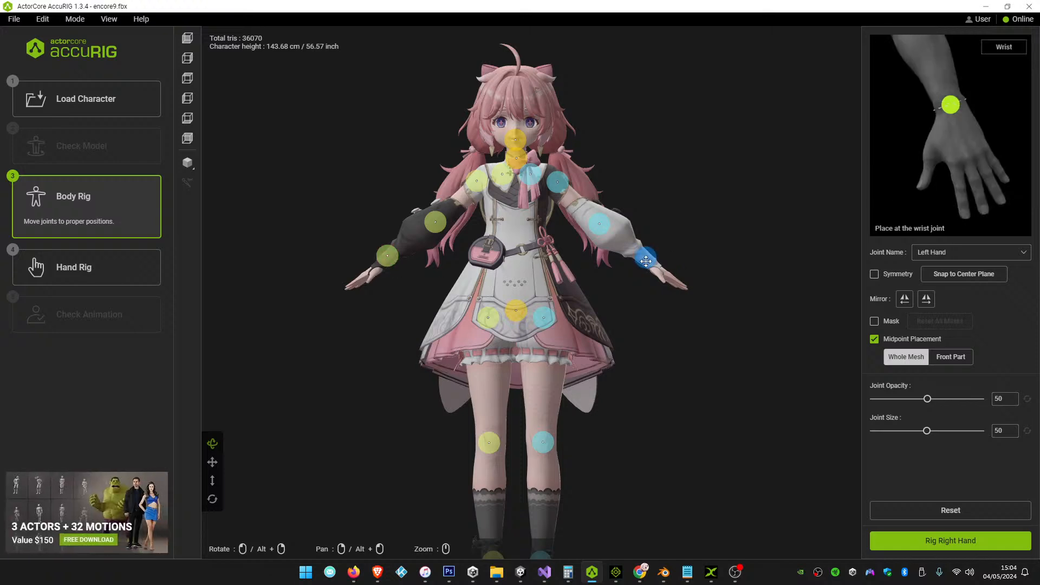
Start rigging the right hand with a finger count of 5
left_click(969, 542)
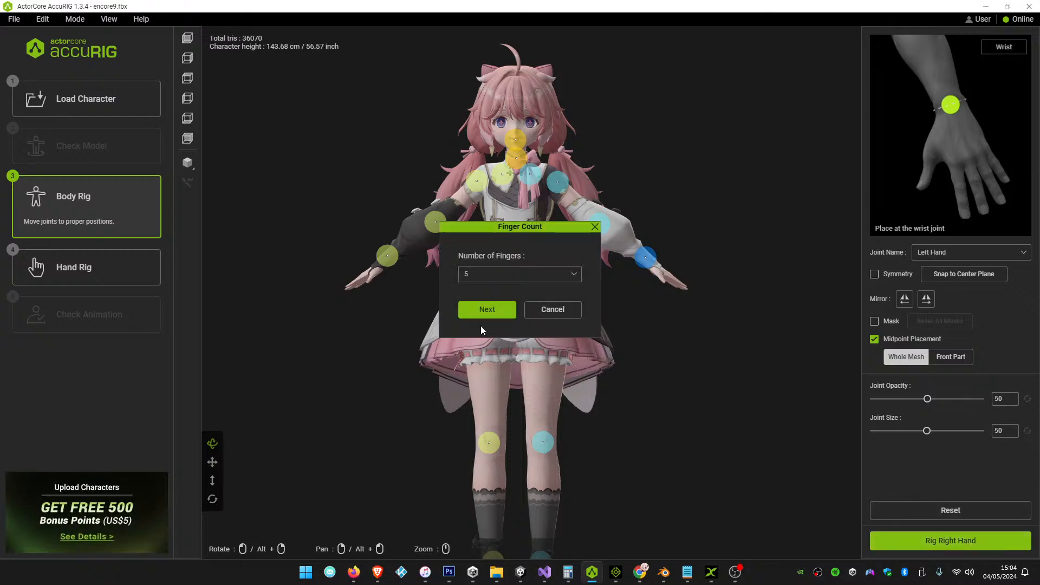
left_click(476, 309)
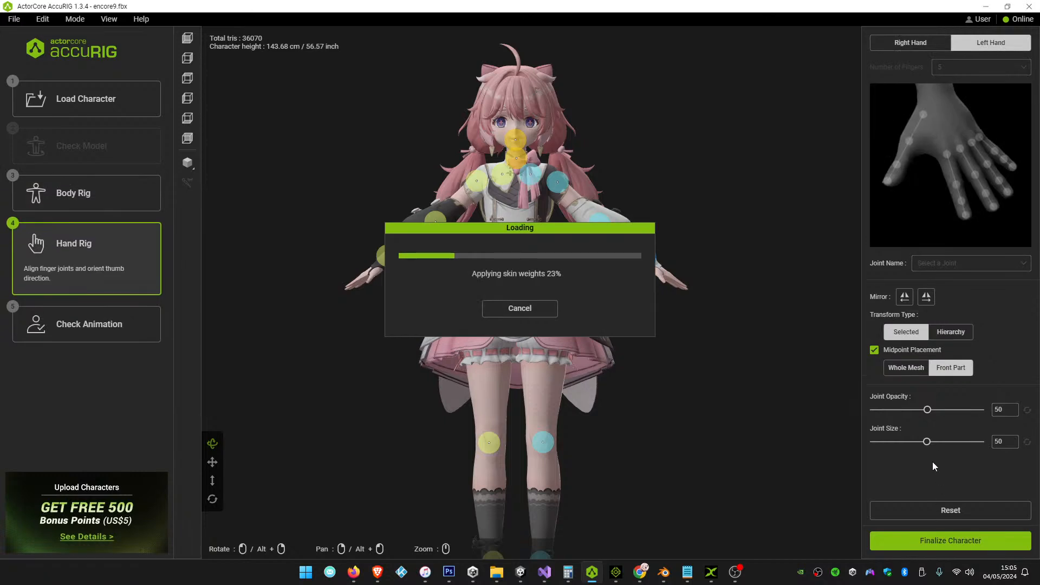
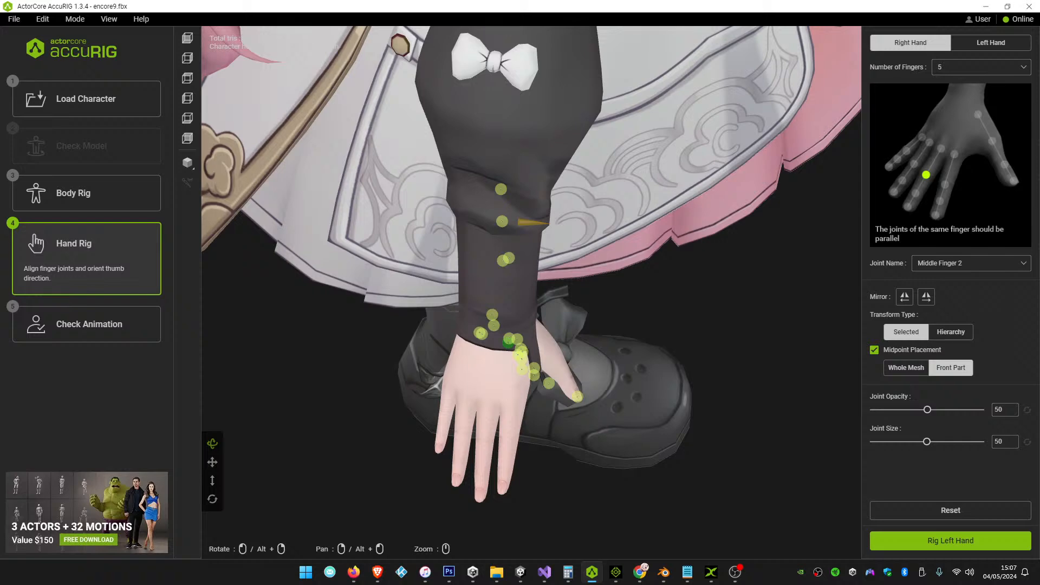
Place the right hand's pinky tip joint and the two joints behind it along the little finger
scroll(493, 471, "up", 4)
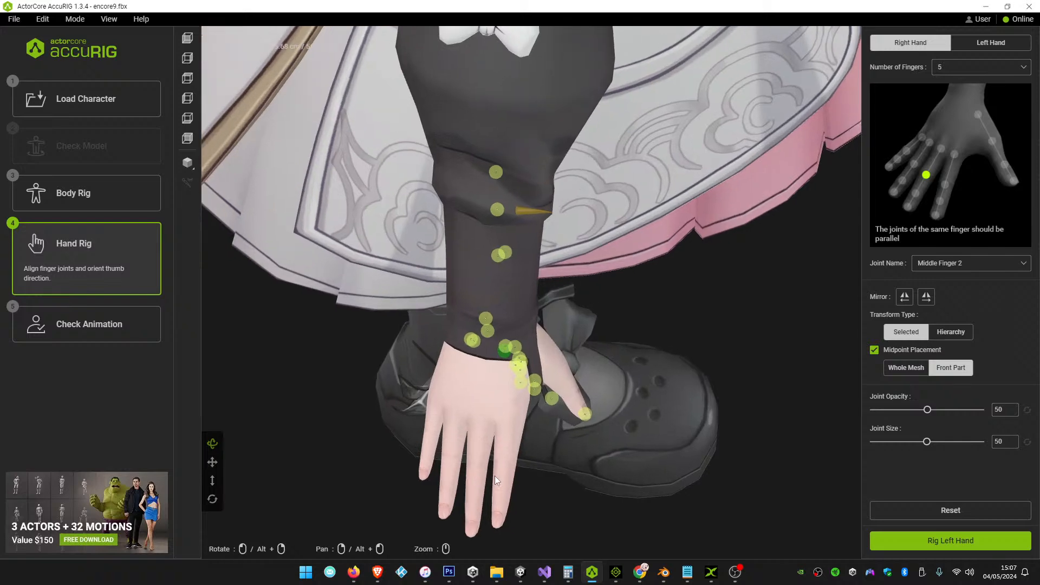
right_click_drag(639, 460, 669, 319)
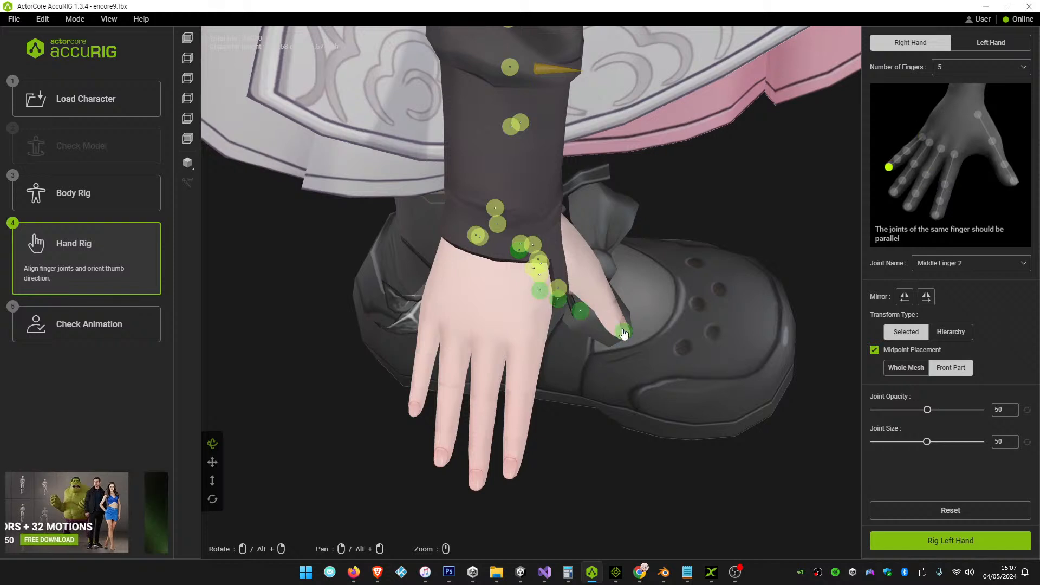
left_click_drag(623, 331, 411, 410)
left_click_drag(581, 316, 418, 381)
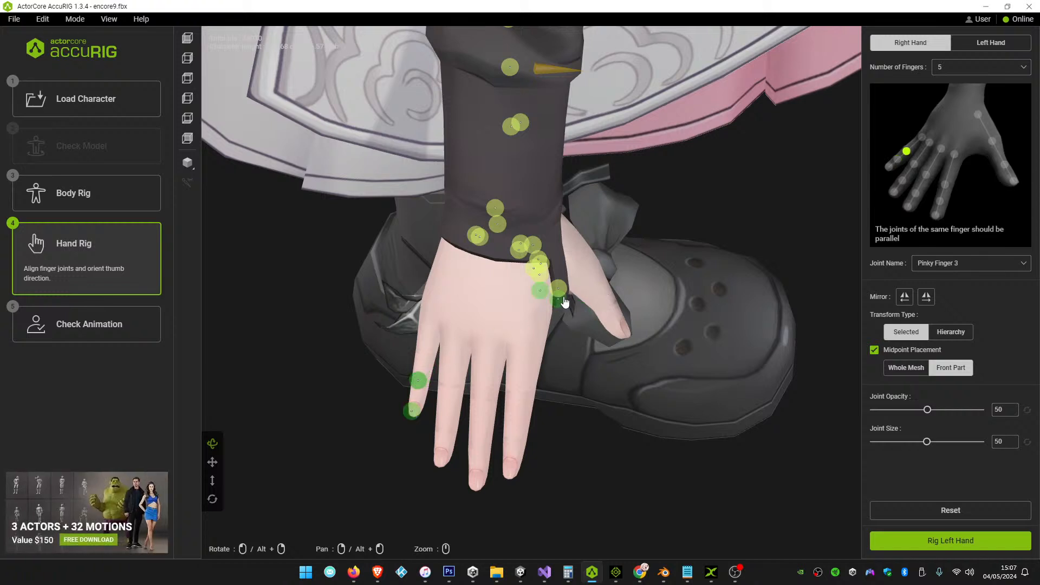
left_click_drag(563, 301, 423, 353)
Place the right hand's Pinky Finger 1 joint, the three ring finger joints behind the tip, and the Middle Finger 1 joint on their knuckles
left_click_drag(563, 295, 446, 417)
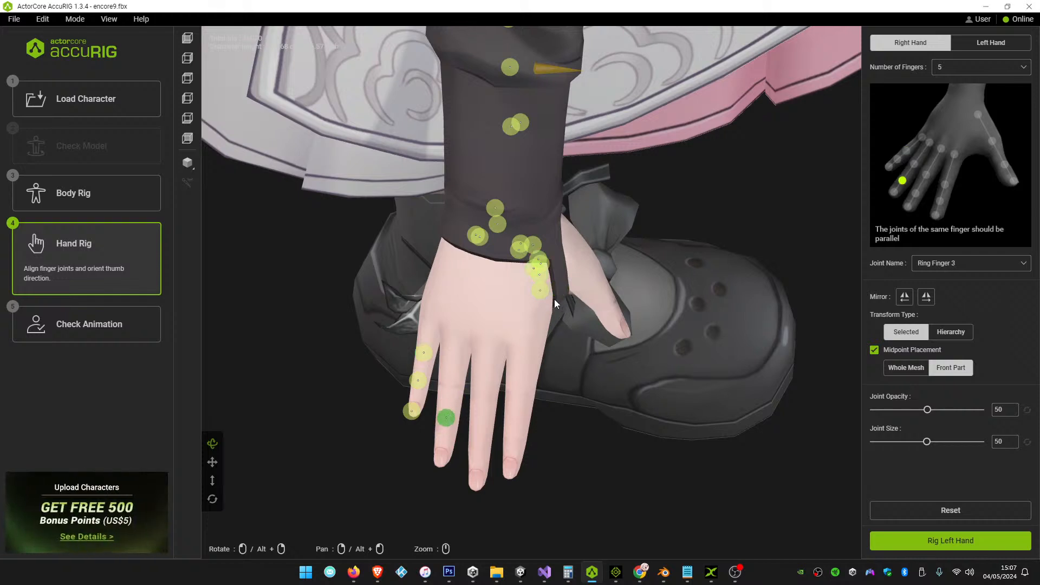
left_click_drag(543, 295, 428, 316)
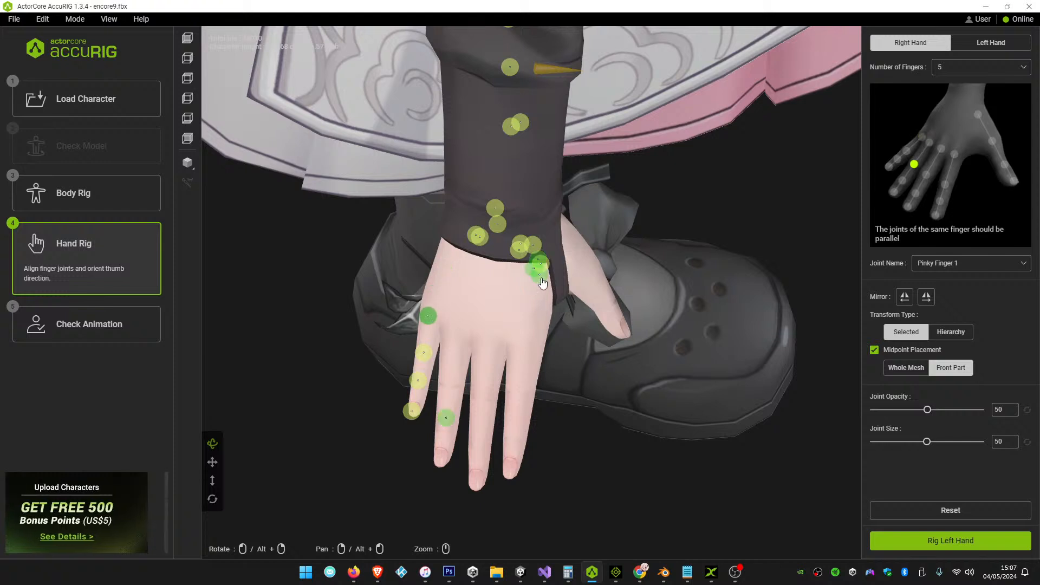
left_click_drag(542, 283, 452, 385)
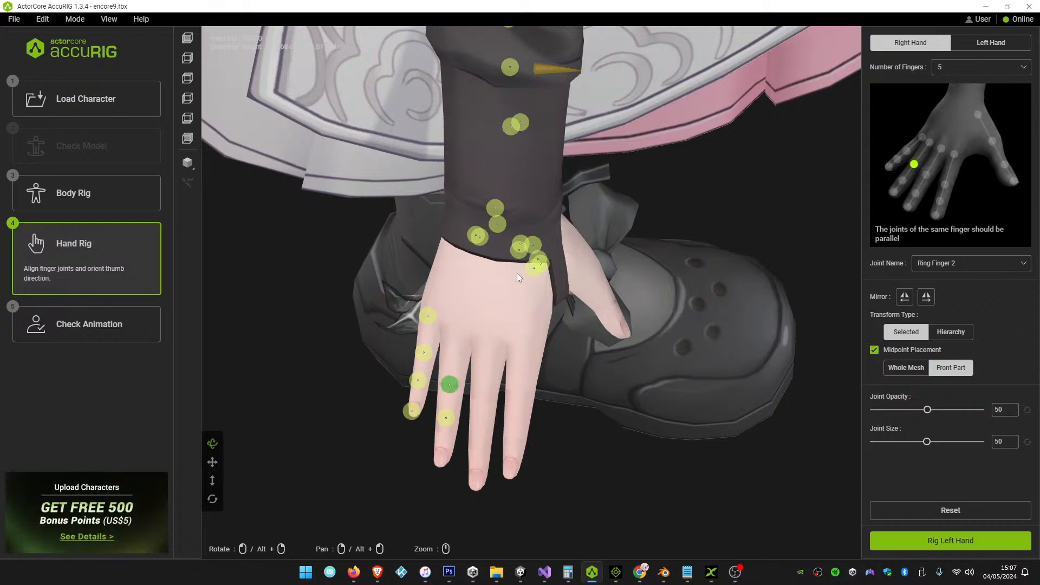
left_click(520, 248)
left_click_drag(520, 248, 490, 345)
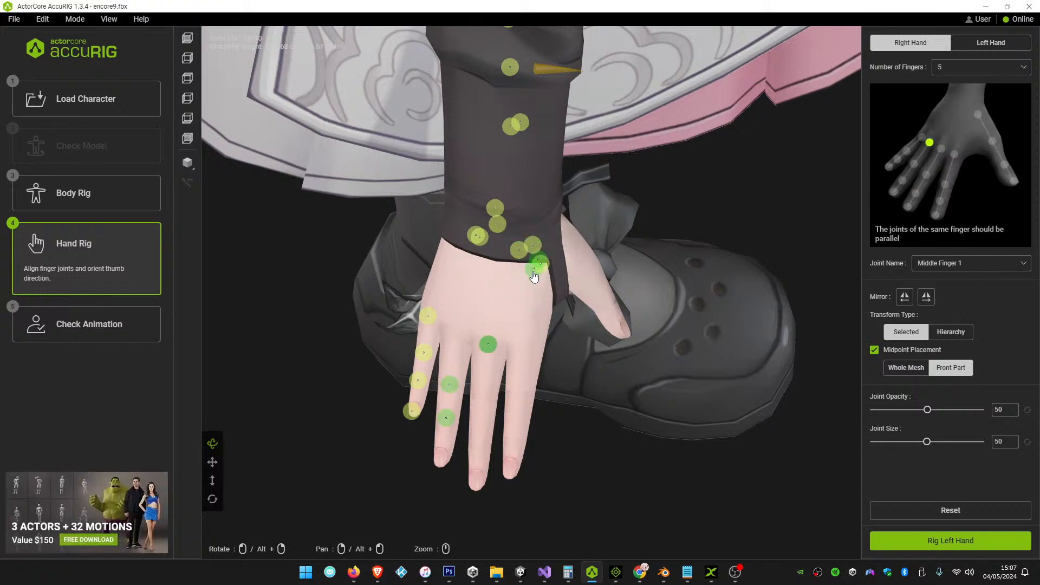
left_click_drag(534, 276, 452, 334)
Place the right hand's ring fingertip joint and the remaining middle finger joints, including its tip, along their fingers
left_click_drag(519, 252, 482, 395)
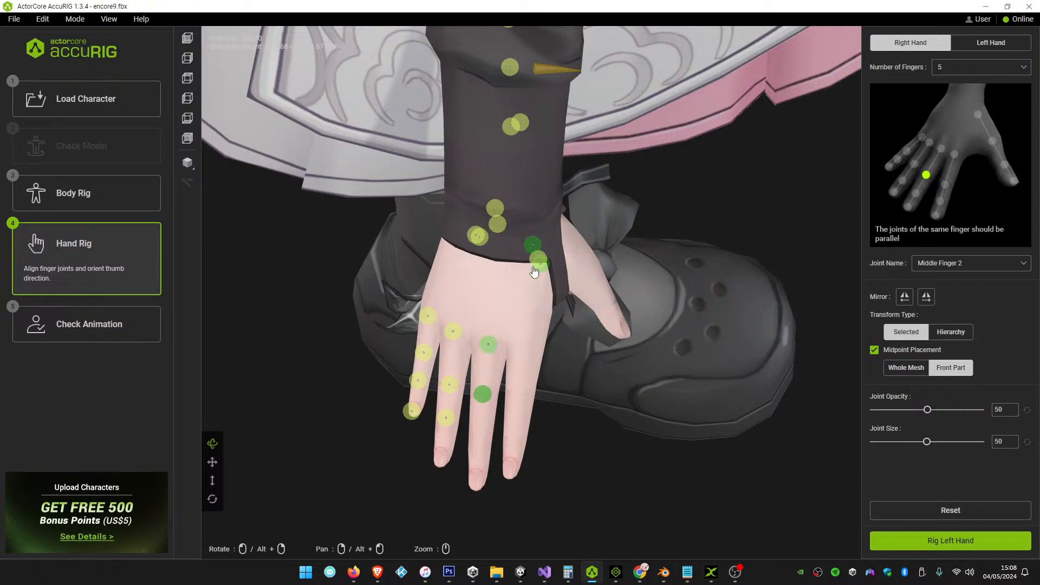
left_click_drag(537, 262, 441, 467)
left_click_drag(540, 263, 479, 442)
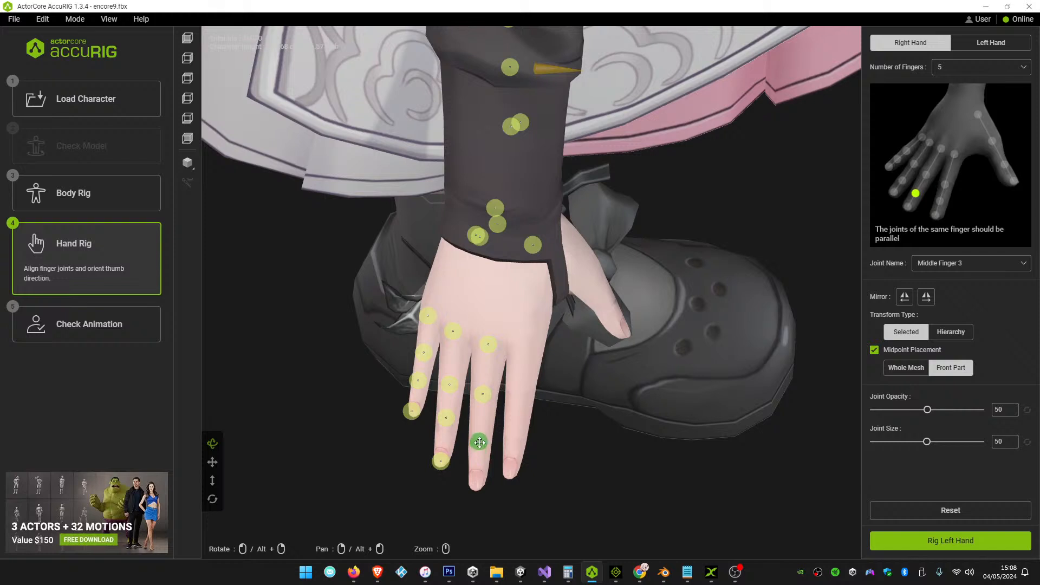
left_click_drag(533, 245, 528, 255)
left_click_drag(479, 391, 476, 482)
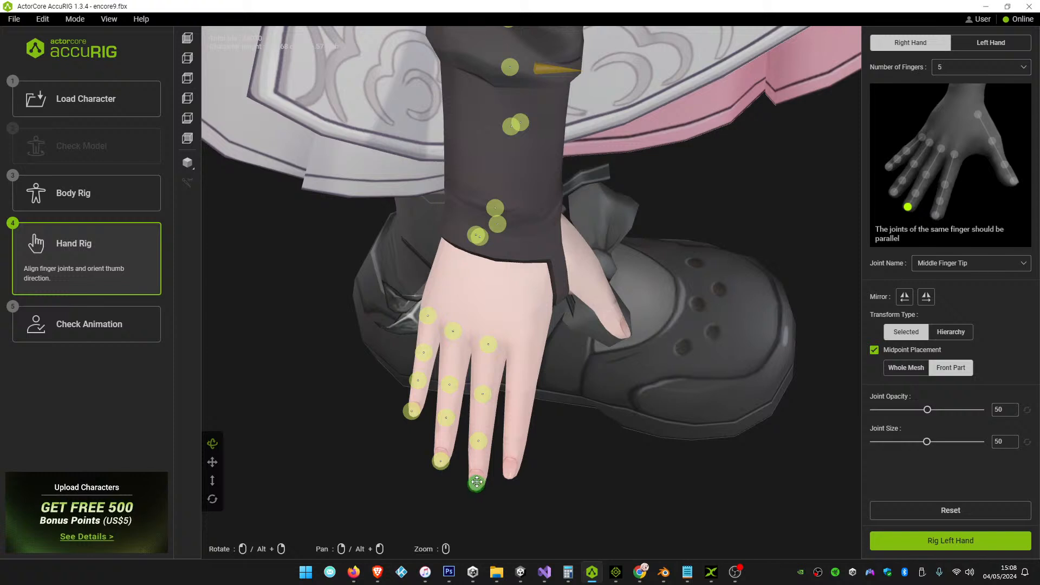
Place the right hand's index finger joints from the knuckle to the fingertip
left_click_drag(469, 242, 515, 394)
left_click_drag(473, 243, 513, 477)
left_click_drag(494, 207, 522, 354)
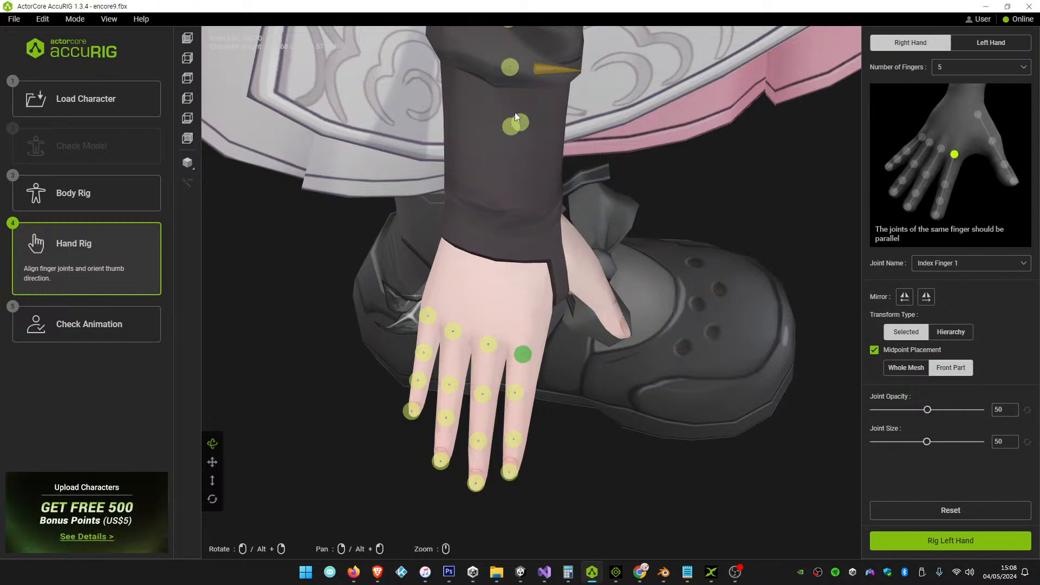
Place the four right thumb joints from the wrist side to the thumb tip
left_click_drag(513, 127, 558, 242)
left_click_drag(510, 126, 544, 212)
left_click_drag(510, 67, 609, 297)
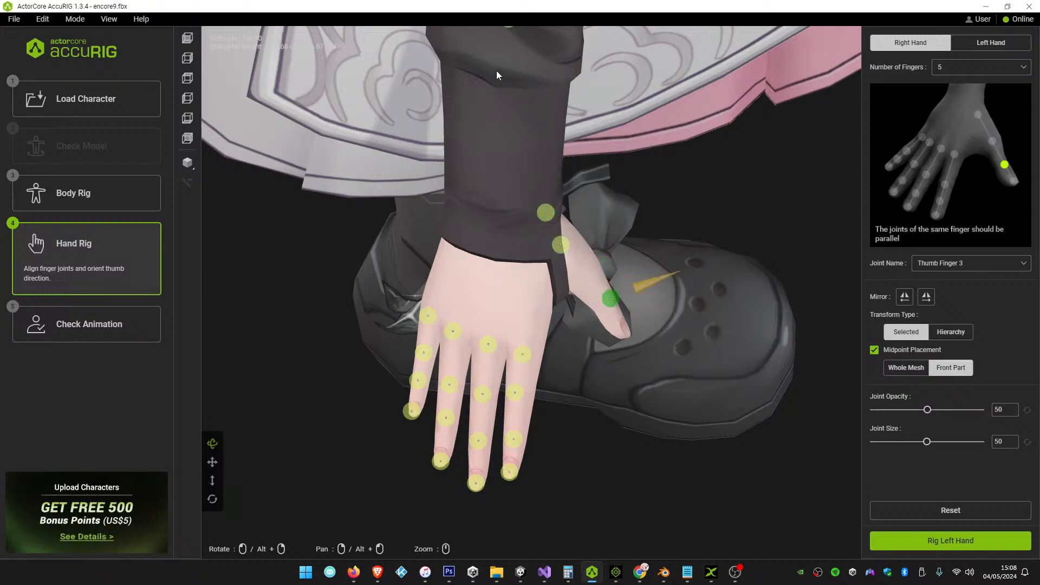
scroll(549, 96, "down", 3)
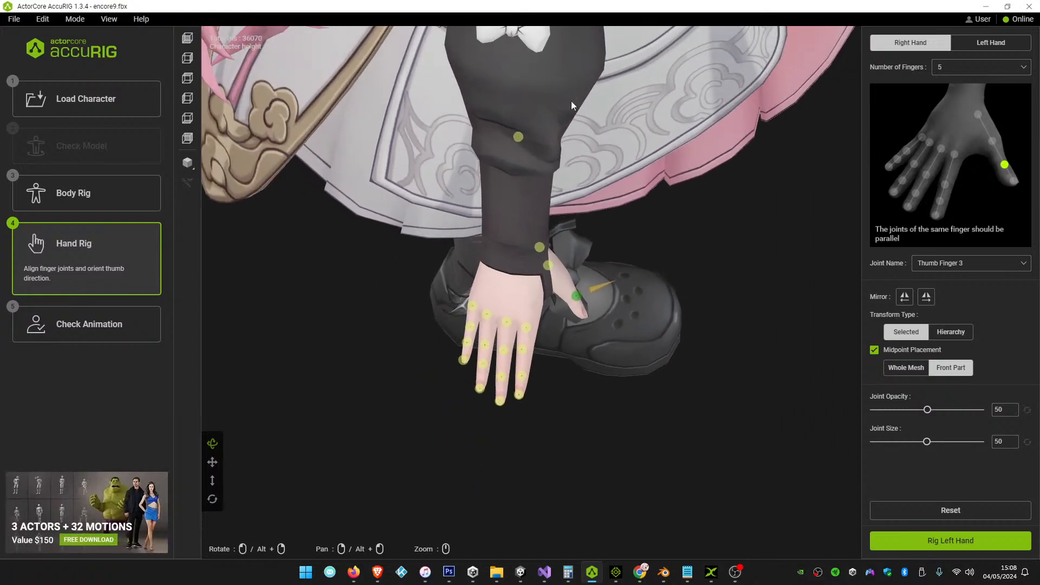
left_click_drag(518, 136, 587, 317)
Examine the placed right-hand joints and the whole character from the front
middle_click_drag(692, 375, 686, 324)
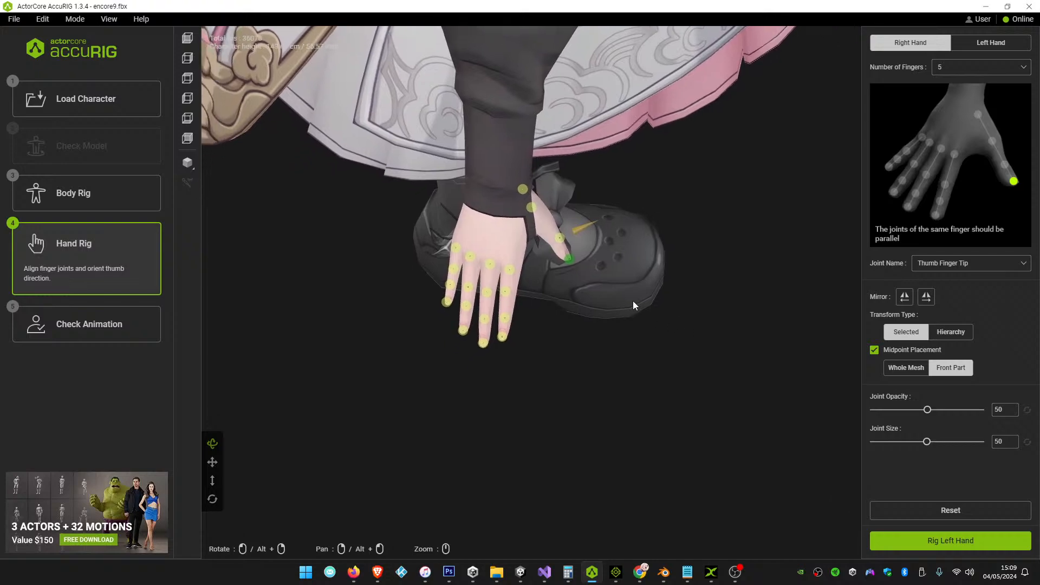
right_click_drag(710, 342, 642, 278)
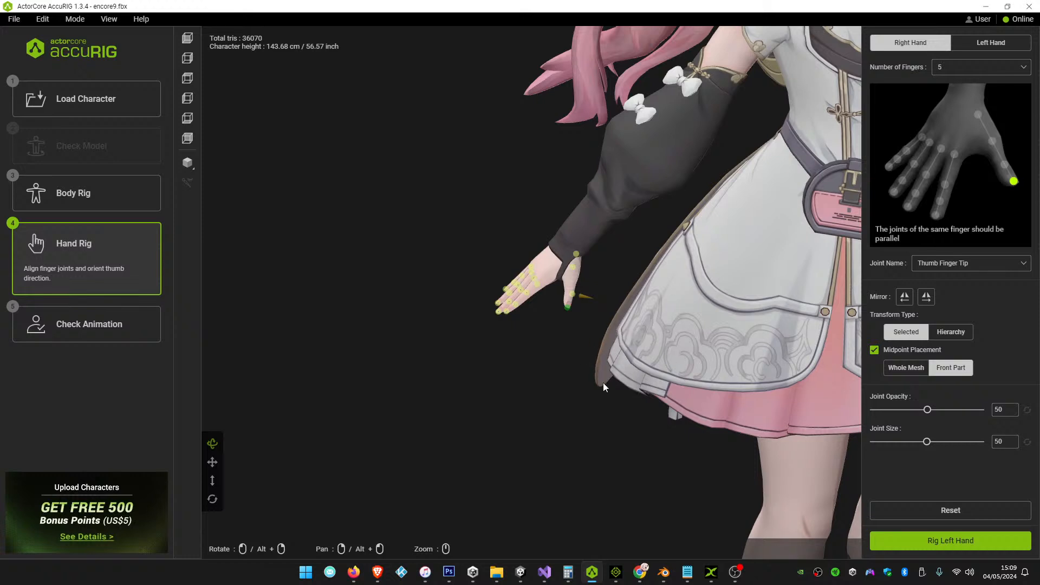
scroll(623, 463, "down", 5)
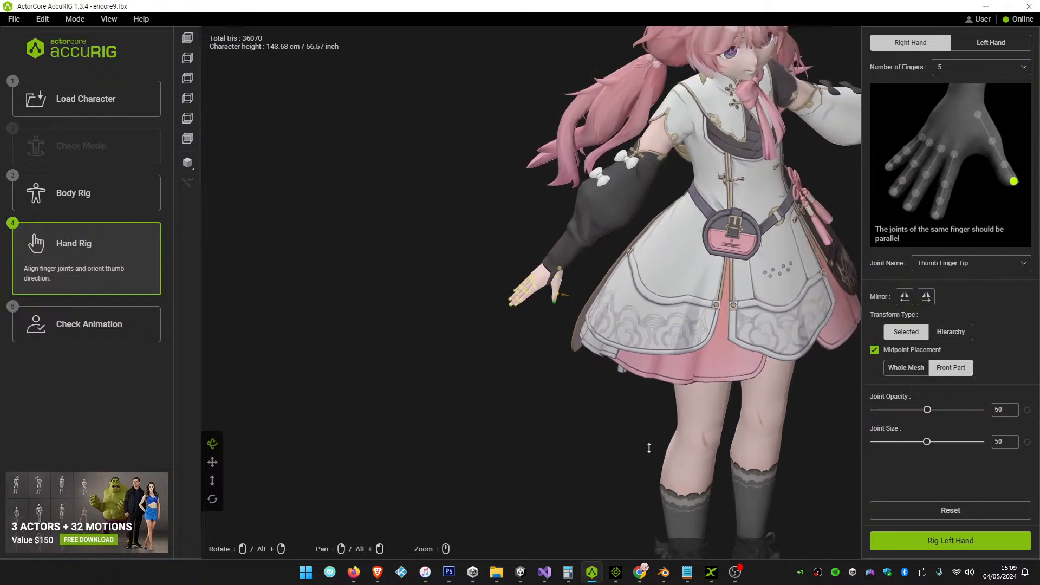
scroll(645, 458, "up", 6)
scroll(673, 428, "down", 2)
scroll(670, 409, "up", 3)
right_click_drag(625, 420, 370, 431)
right_click_drag(688, 352, 513, 390)
right_click_drag(711, 390, 686, 389)
left_click_drag(719, 404, 757, 360)
scroll(757, 357, "down", 6)
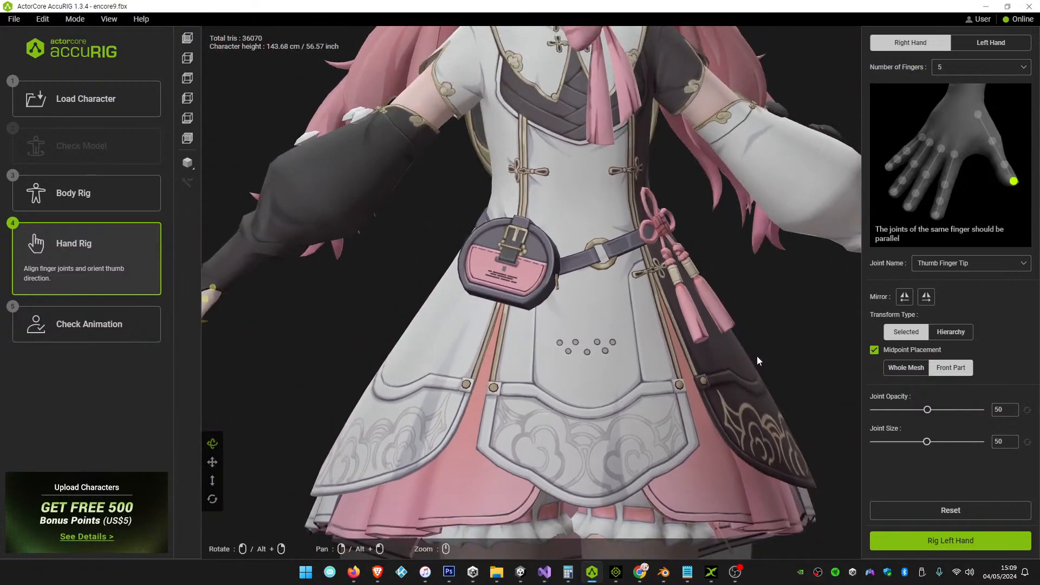
scroll(756, 359, "down", 3)
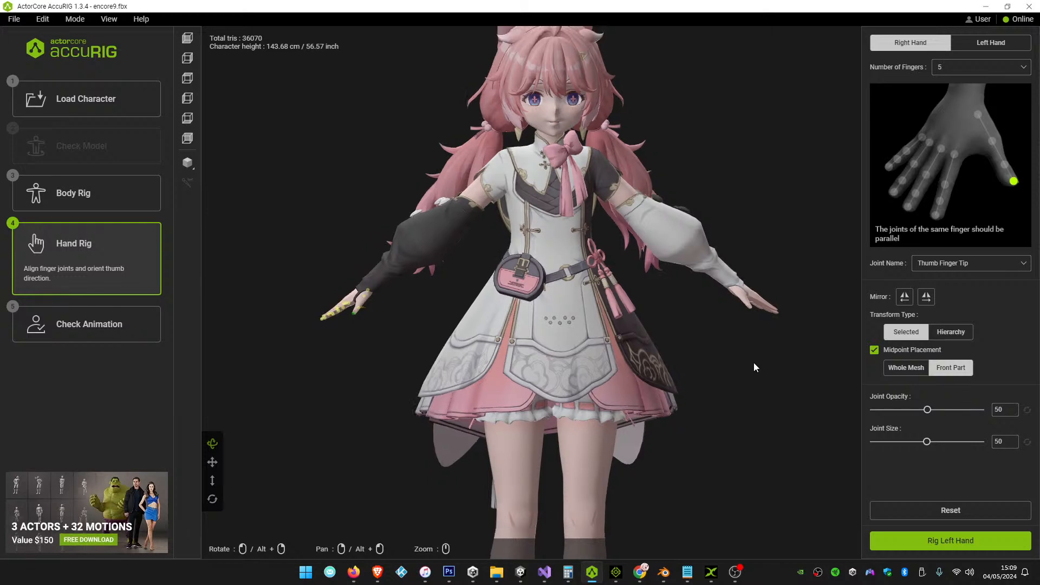
middle_click_drag(761, 363, 739, 401)
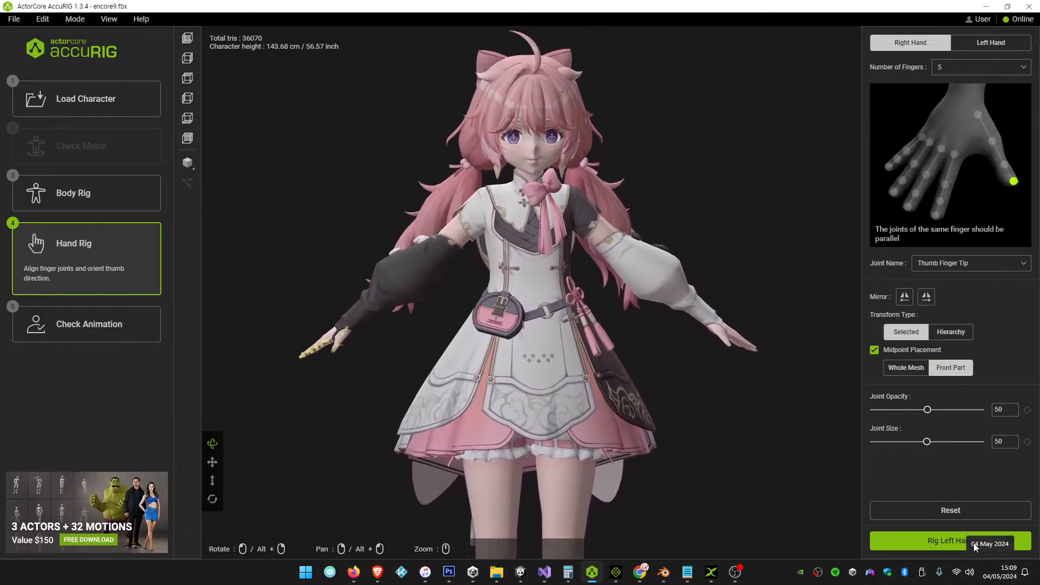
Proceed to rigging the left hand, nudge its Thumb Finger 3 joint slightly, and finalize the character
left_click(945, 541)
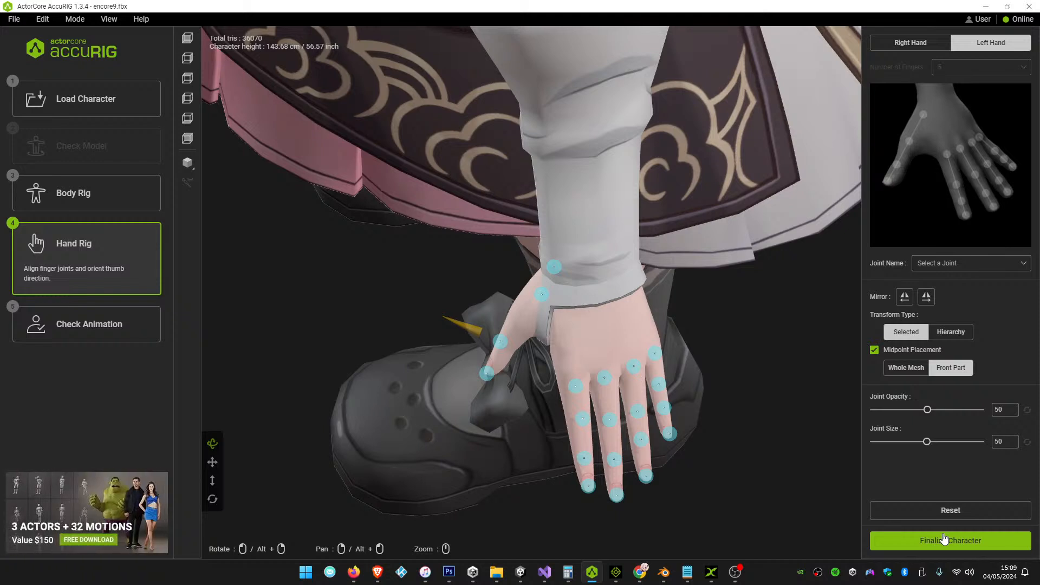
left_click(502, 339)
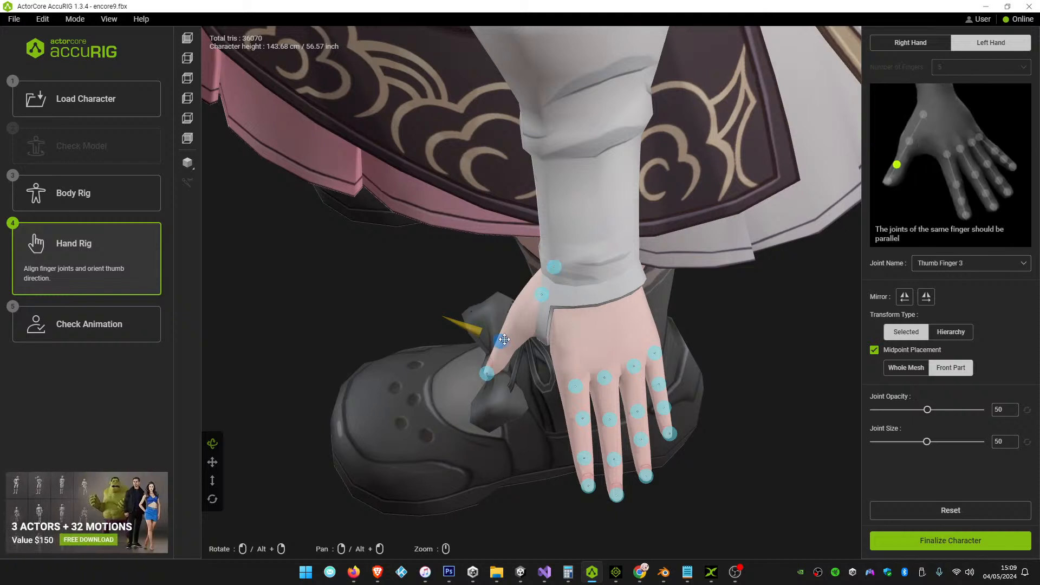
left_click_drag(505, 340, 507, 341)
left_click(915, 537)
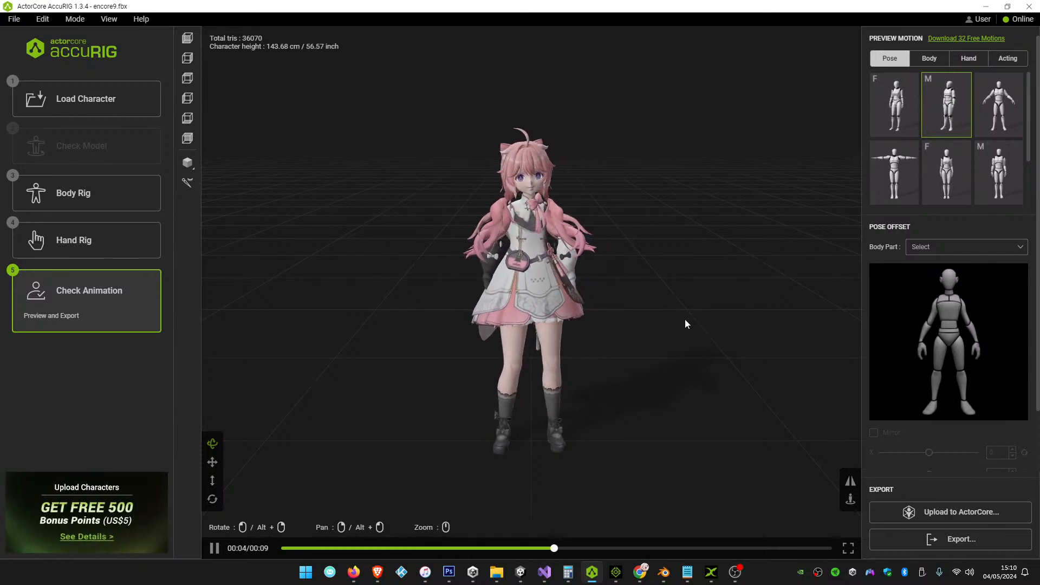
Preview the female standing pose and the T-pose on the rigged character, and examine the arms and shoulders from front and back
left_click(891, 119)
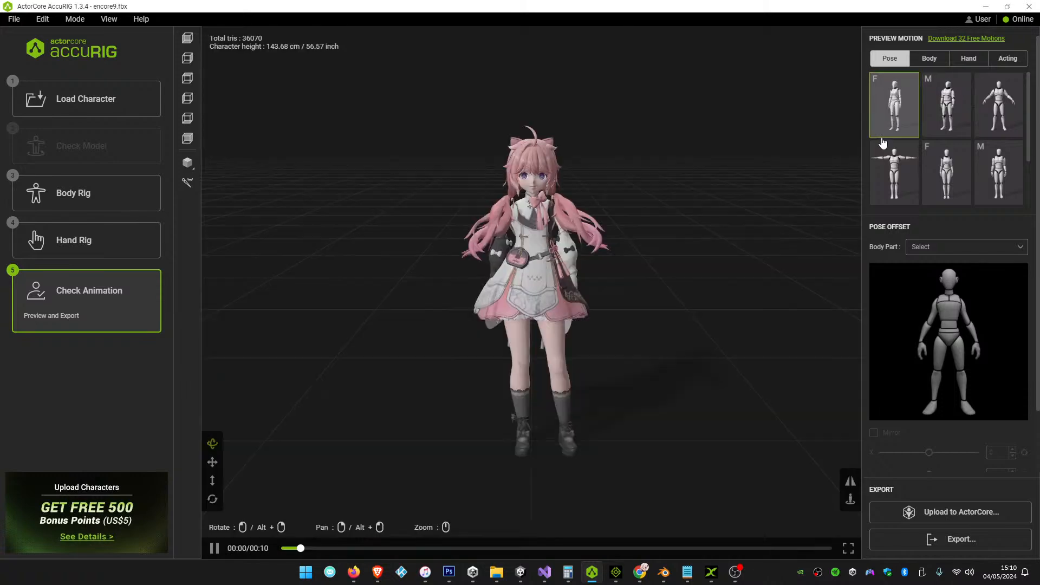
left_click(893, 172)
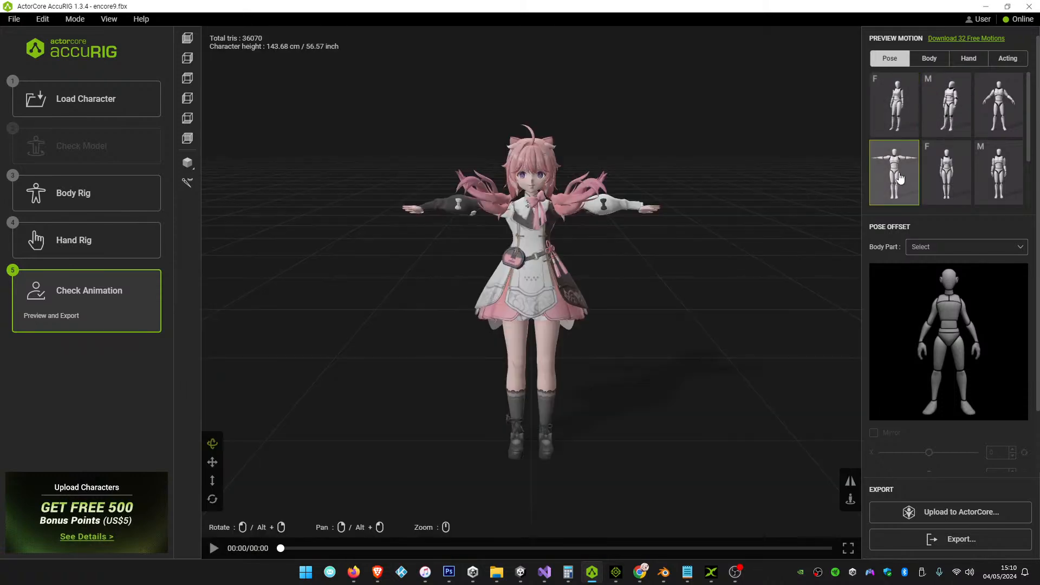
scroll(681, 200, "up", 5)
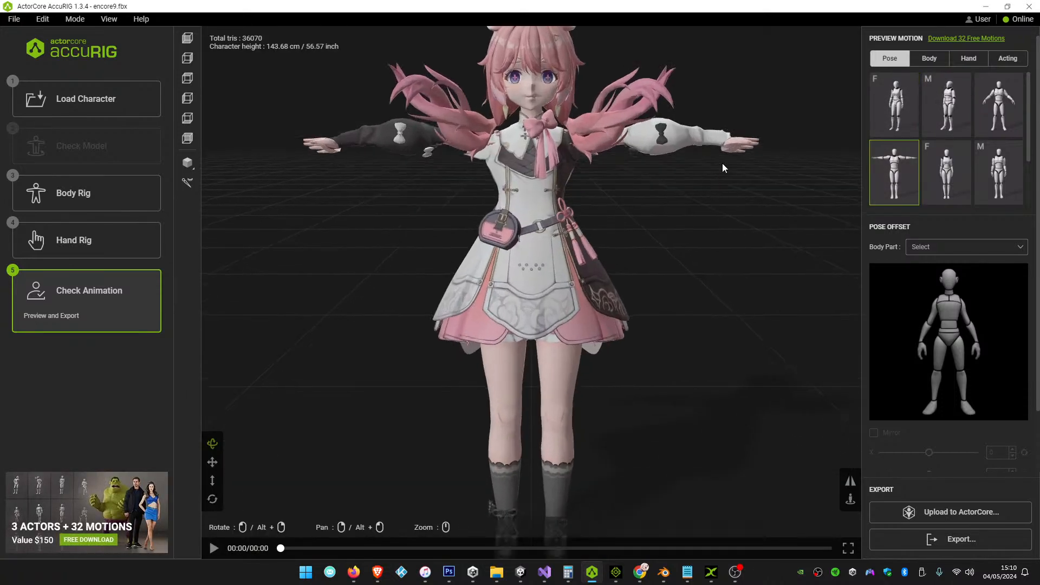
scroll(747, 154, "down", 3)
scroll(749, 154, "up", 4)
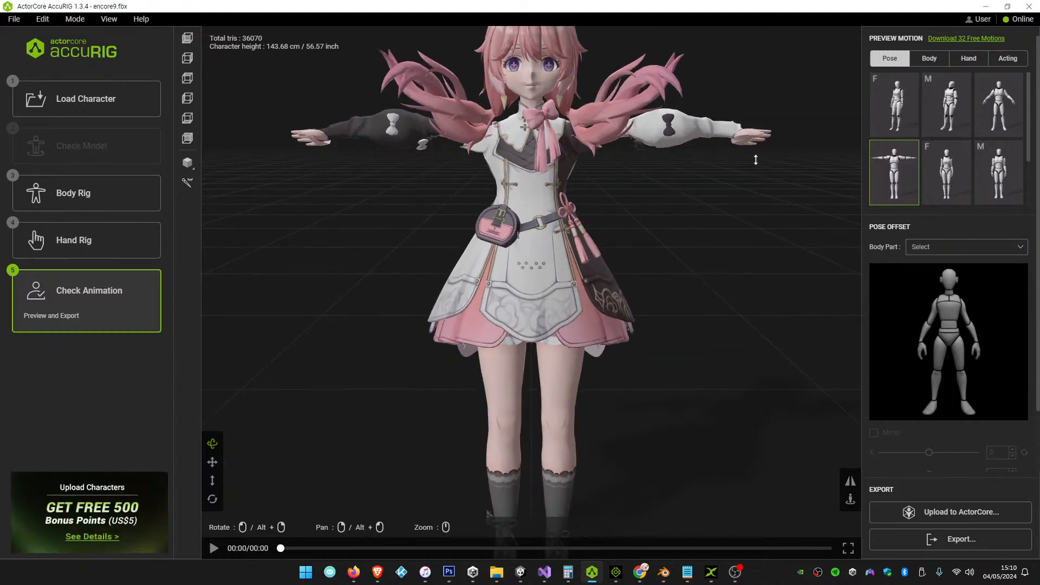
left_click_drag(751, 163, 656, 282)
scroll(501, 322, "up", 2)
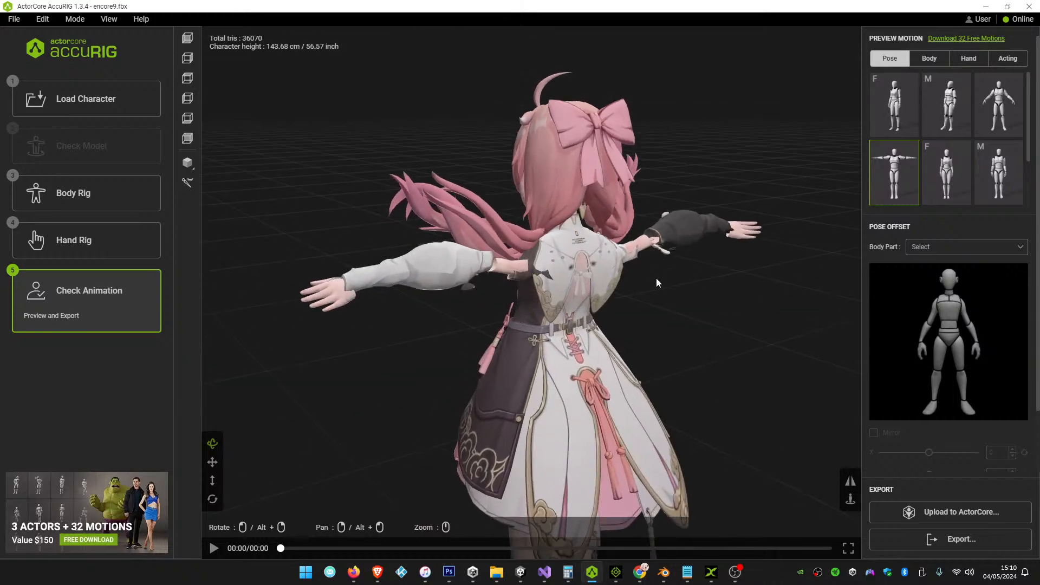
scroll(631, 279, "up", 3)
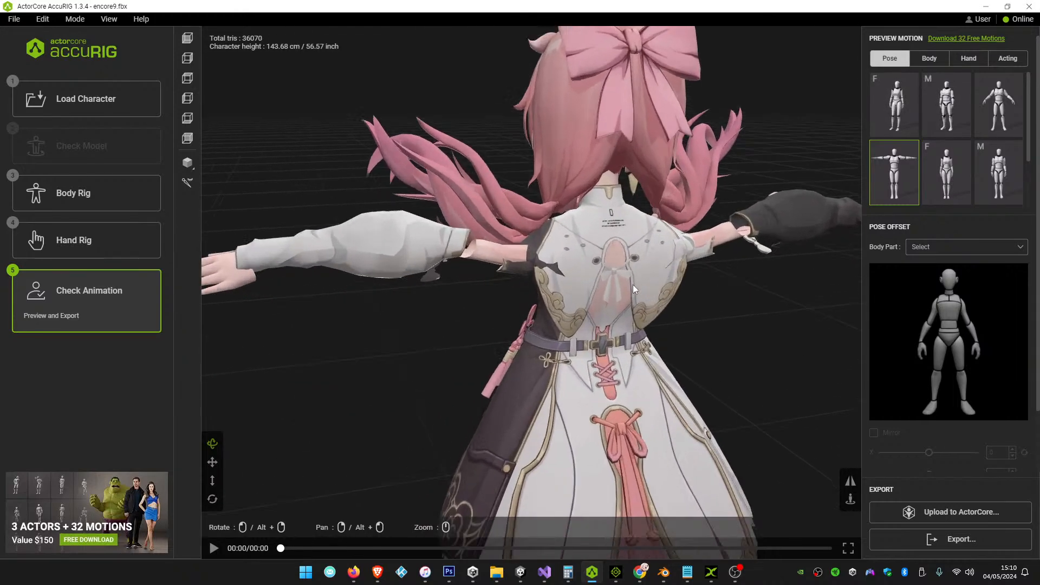
scroll(633, 284, "down", 5)
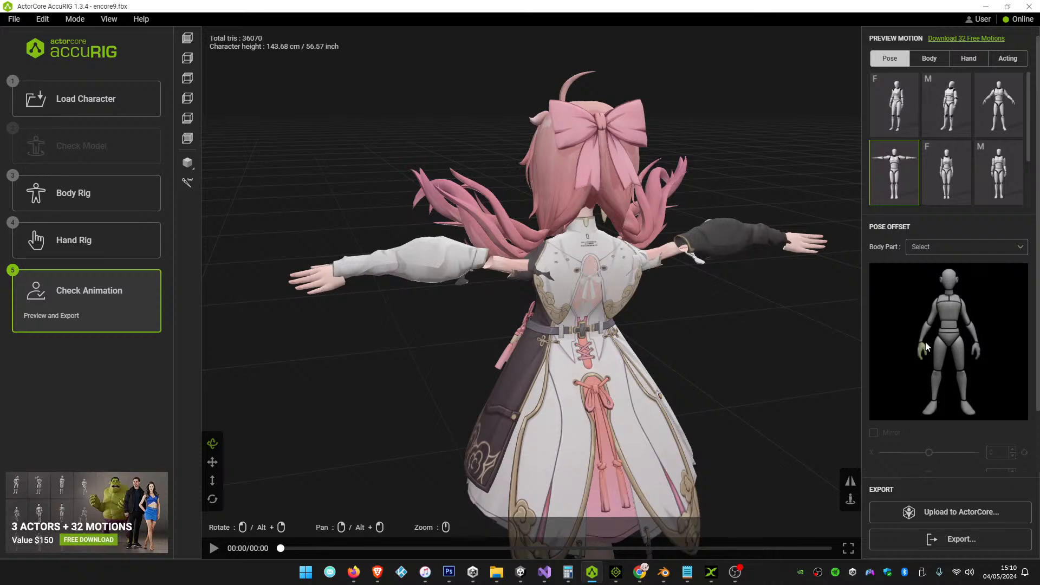
Set the Left Upper Arm's X pose offset to 3
left_click_drag(560, 374, 686, 362)
left_click(964, 314)
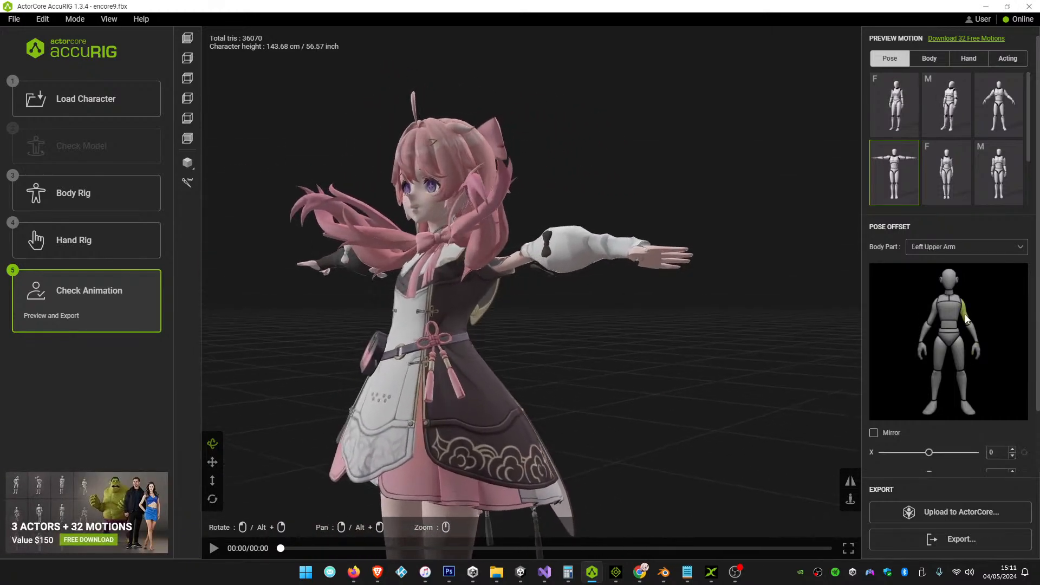
mouse_move(924, 453)
left_mouse_down()
mouse_move(964, 438)
mouse_move(921, 436)
mouse_move(929, 440)
left_mouse_up()
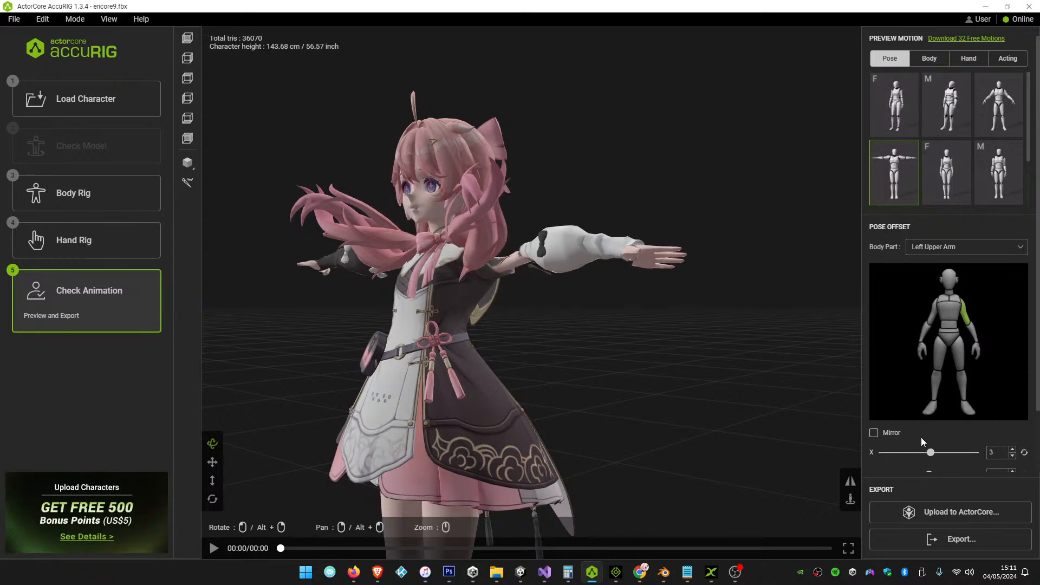
Set the Right Shoulder's X pose offset to 4
scroll(553, 358, "down", 1)
left_click_drag(567, 356, 658, 379)
scroll(652, 387, "down", 4)
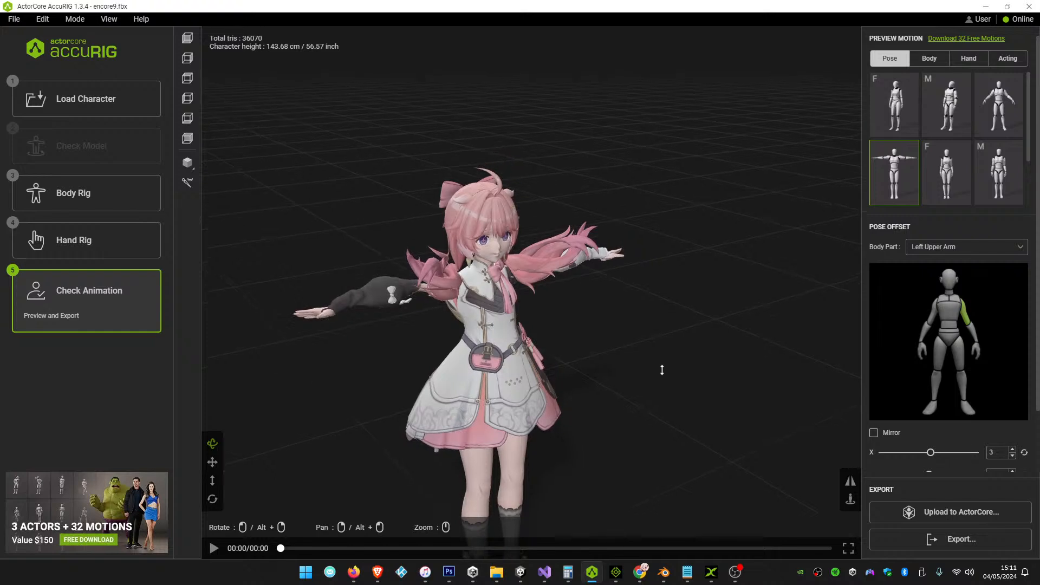
scroll(655, 378, "up", 5)
scroll(692, 332, "down", 2)
middle_click_drag(551, 320, 629, 309)
right_click_drag(627, 312, 617, 308)
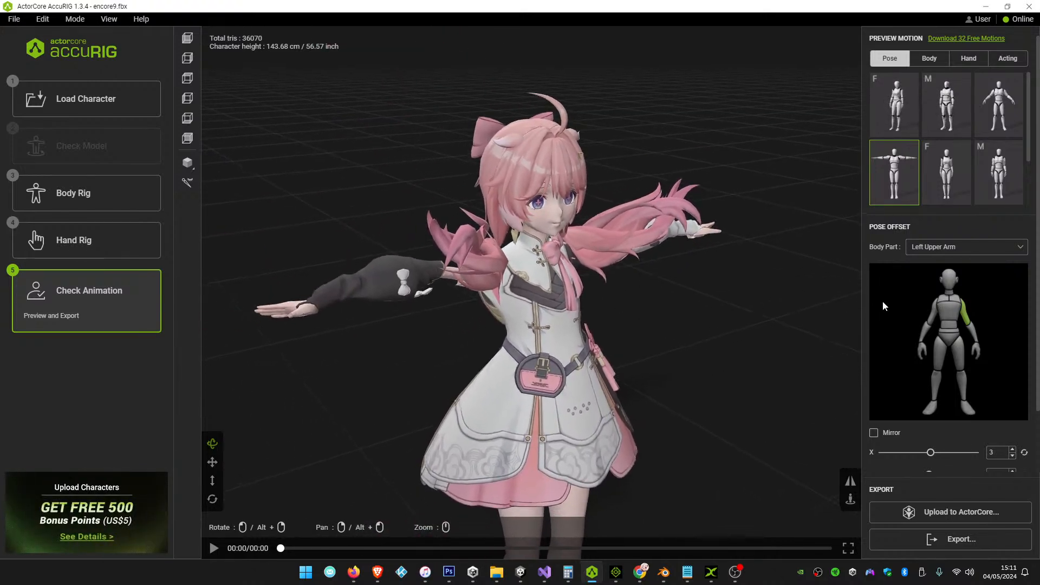
left_click(944, 295)
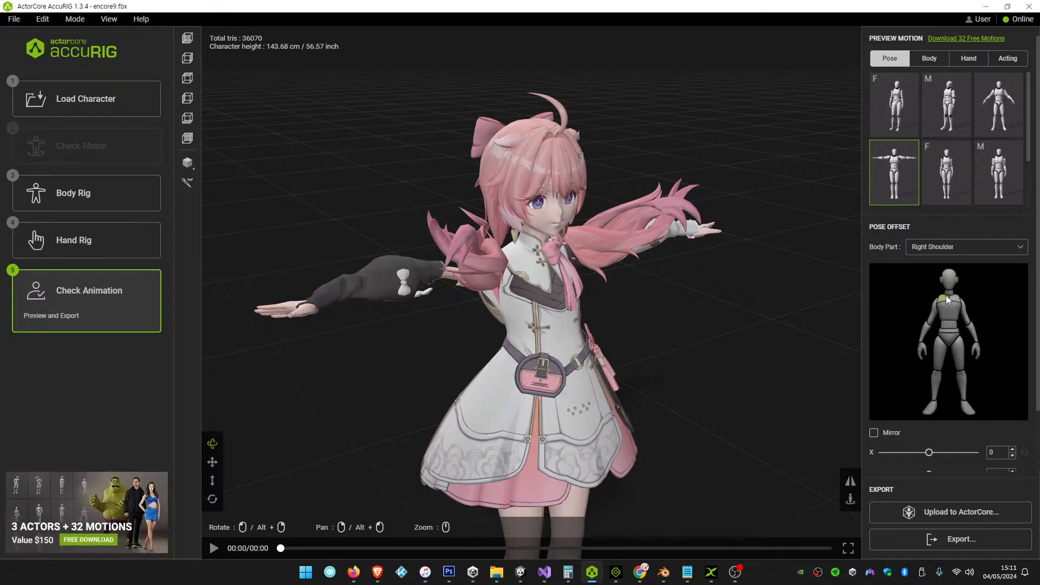
mouse_move(927, 451)
left_mouse_down()
mouse_move(891, 451)
mouse_move(980, 451)
mouse_move(896, 452)
mouse_move(959, 451)
mouse_move(932, 451)
left_mouse_up()
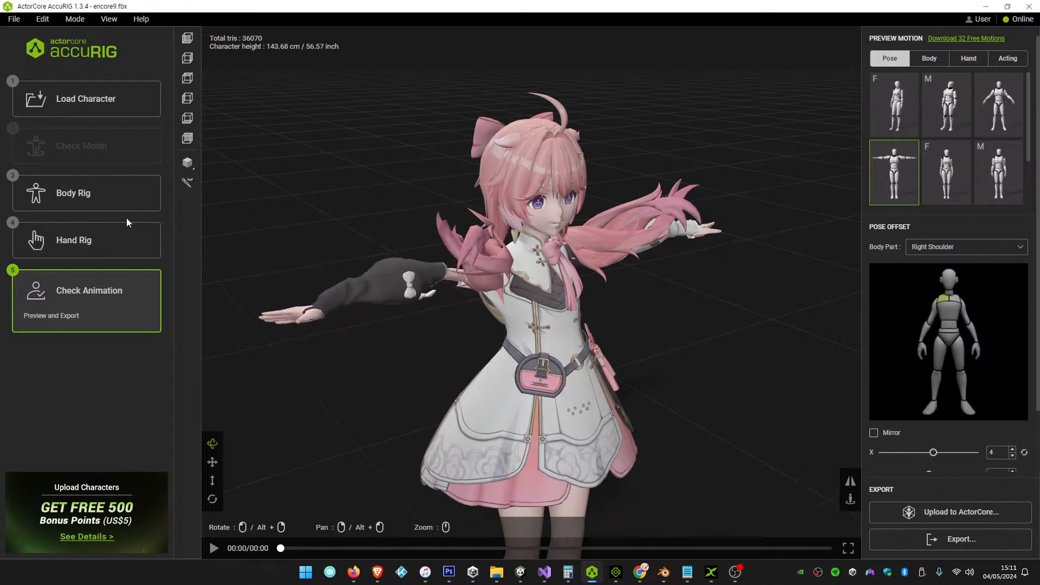
Return to the Body Rig stage and mirror the right shoulder joint's position onto the left side
left_click(64, 192)
scroll(535, 152, "up", 5)
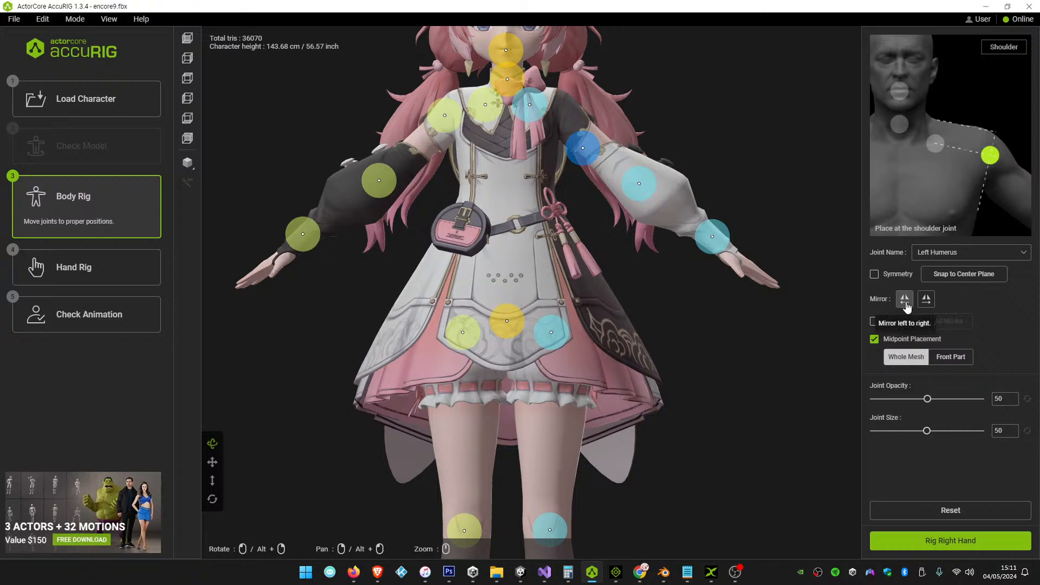
left_click(926, 299)
Shift the Head joint slightly backward toward the tip of the neck, judging its depth from the side of the head
middle_click_drag(721, 134, 725, 174)
right_click_drag(725, 174, 737, 371)
scroll(737, 371, "up", 8)
middle_click_drag(741, 313, 758, 260)
mouse_move(762, 265)
left_mouse_down()
mouse_move(762, 296)
mouse_move(760, 270)
left_mouse_up()
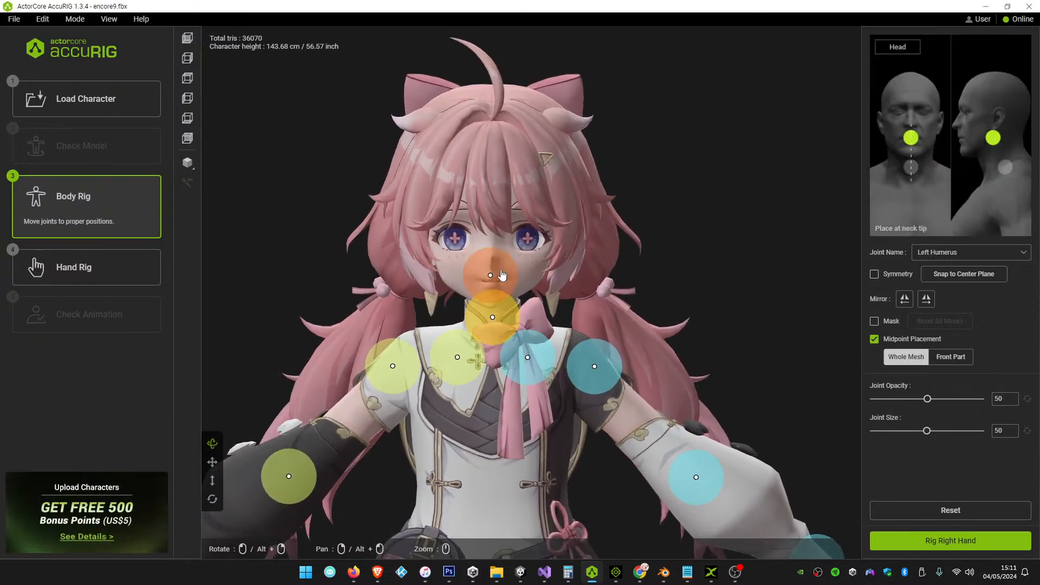
left_click_drag(757, 306, 663, 266)
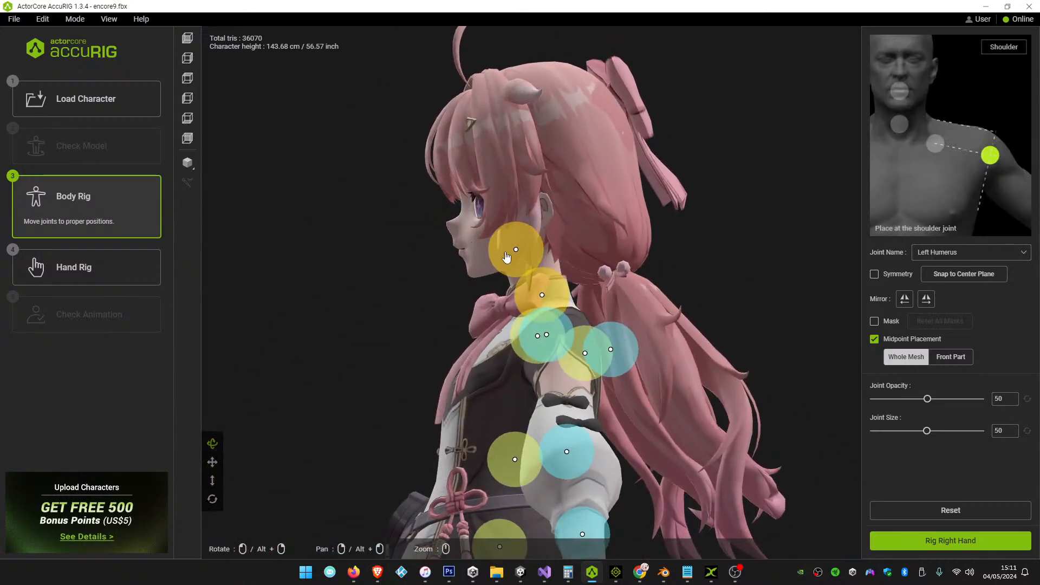
left_click_drag(513, 252, 492, 248)
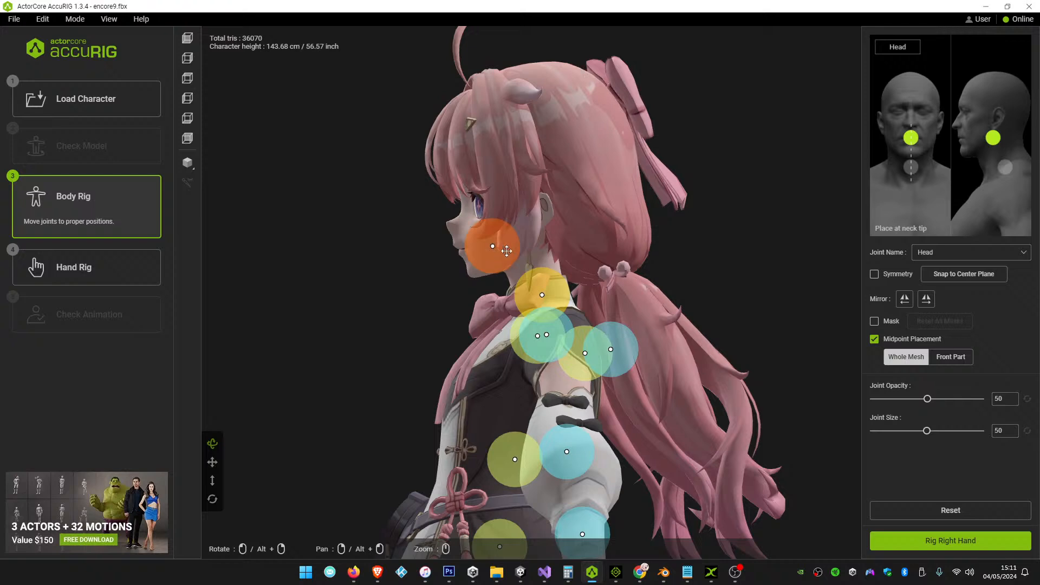
left_click_drag(498, 250, 525, 251)
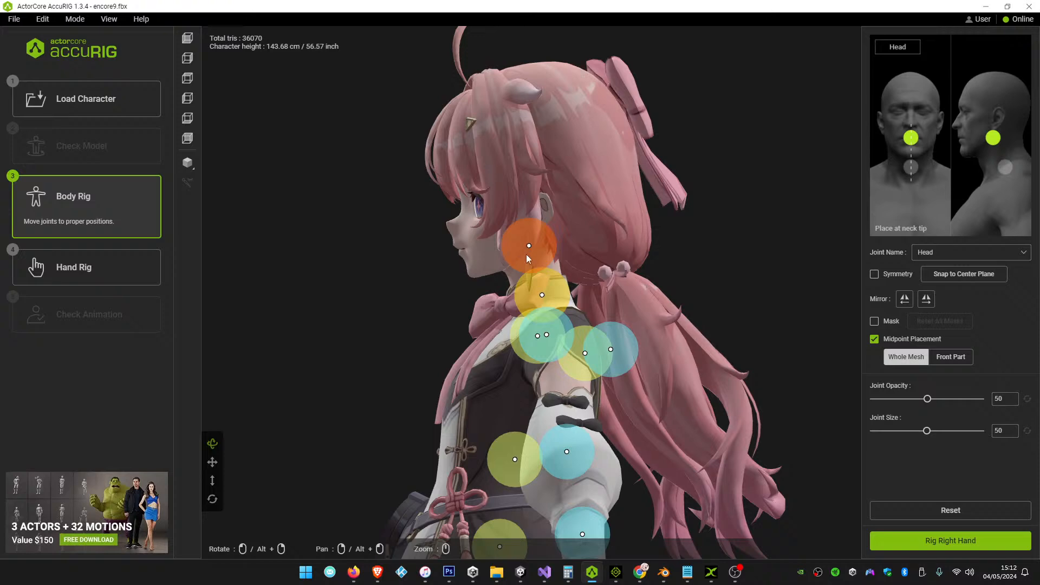
mouse_move(509, 292)
left_mouse_down()
mouse_move(536, 302)
mouse_move(512, 303)
mouse_move(666, 314)
mouse_move(523, 285)
left_mouse_up()
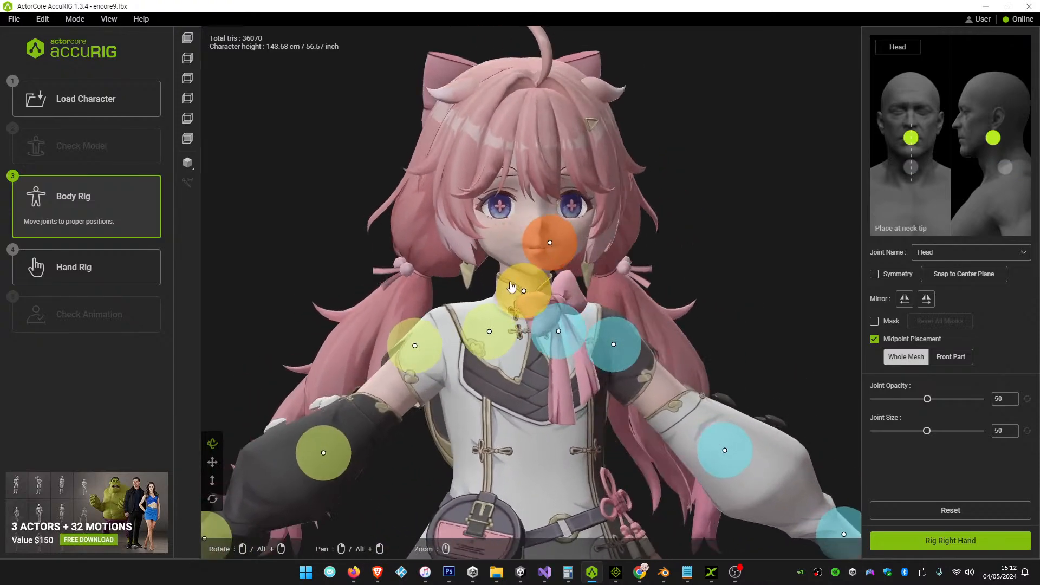
Move the left shoulder, elbow and wrist joints slightly inward toward the body, and mirror the left joints onto the right side
left_click(522, 285)
left_click_drag(704, 287, 661, 293)
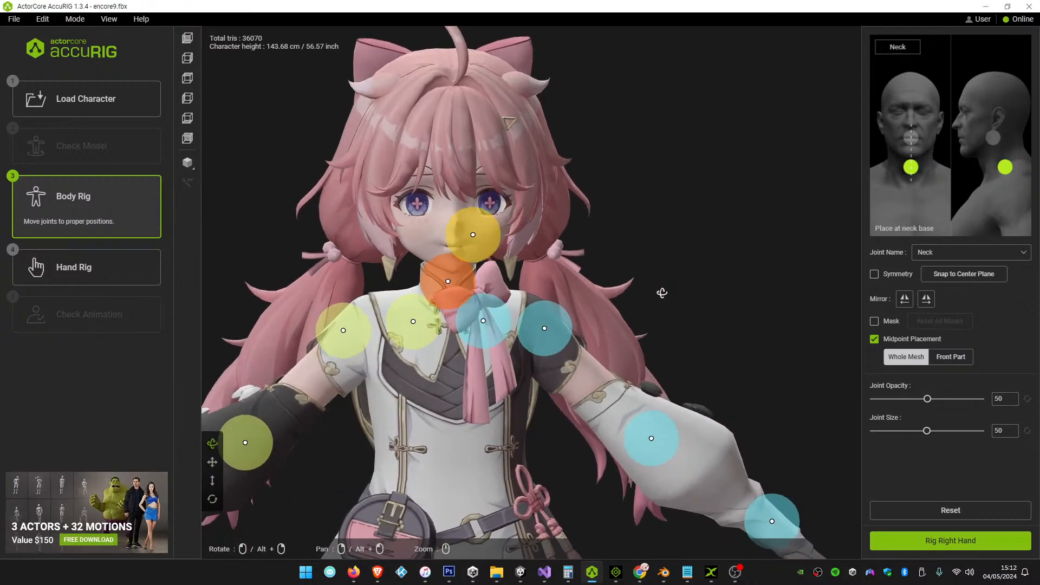
left_click(497, 323)
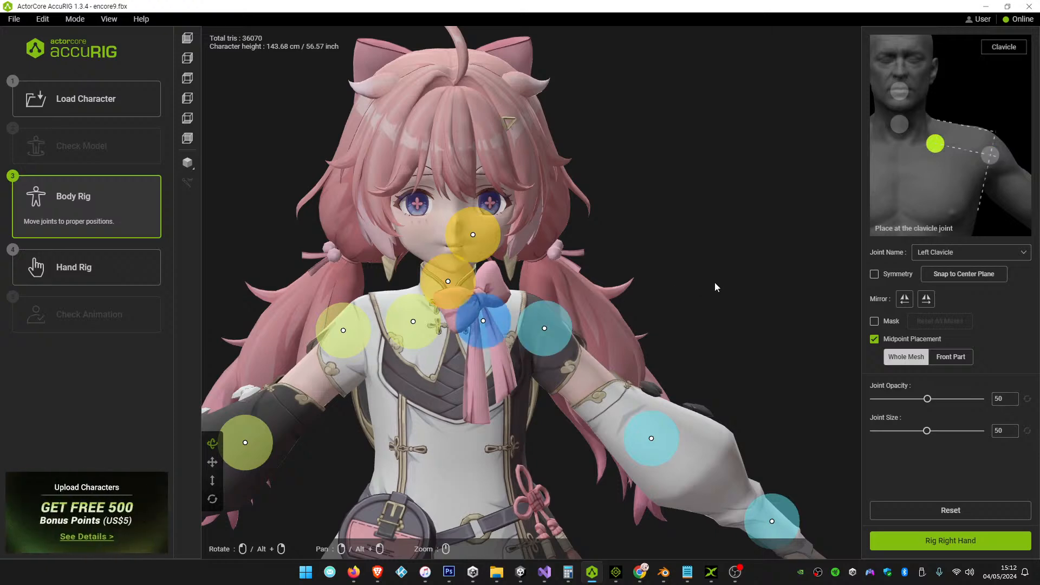
left_click_drag(709, 303, 578, 297)
left_click_drag(605, 300, 436, 260)
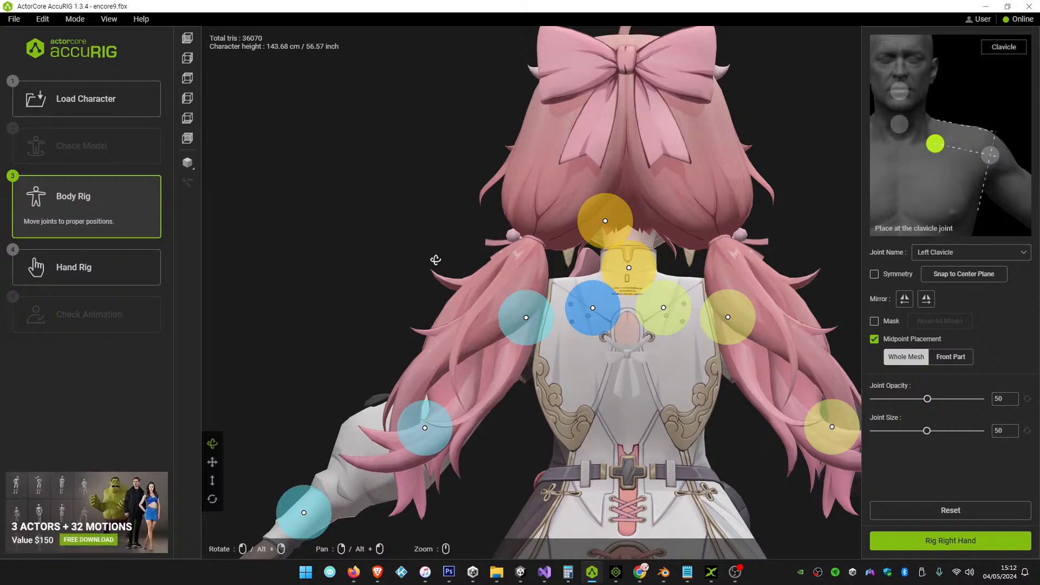
left_click_drag(435, 260, 697, 288)
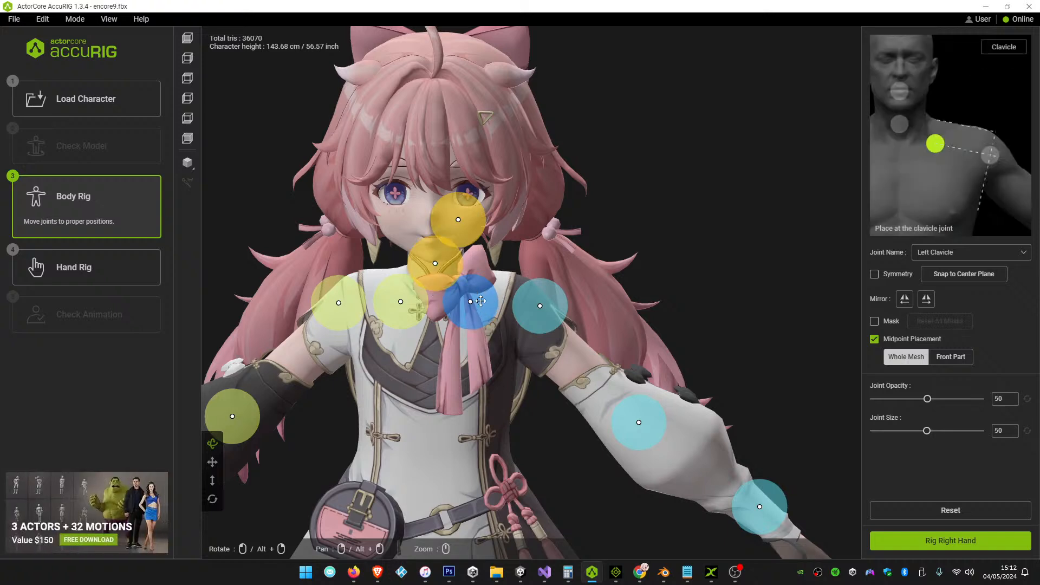
left_click_drag(554, 299, 542, 305)
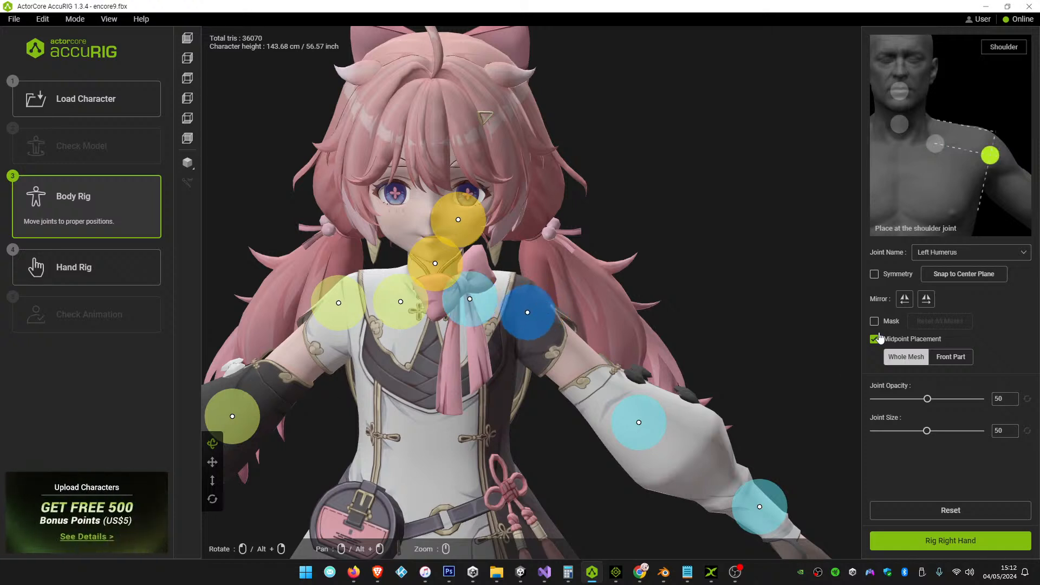
left_click_drag(657, 436, 644, 426)
left_click(755, 489)
left_click_drag(755, 489, 732, 476)
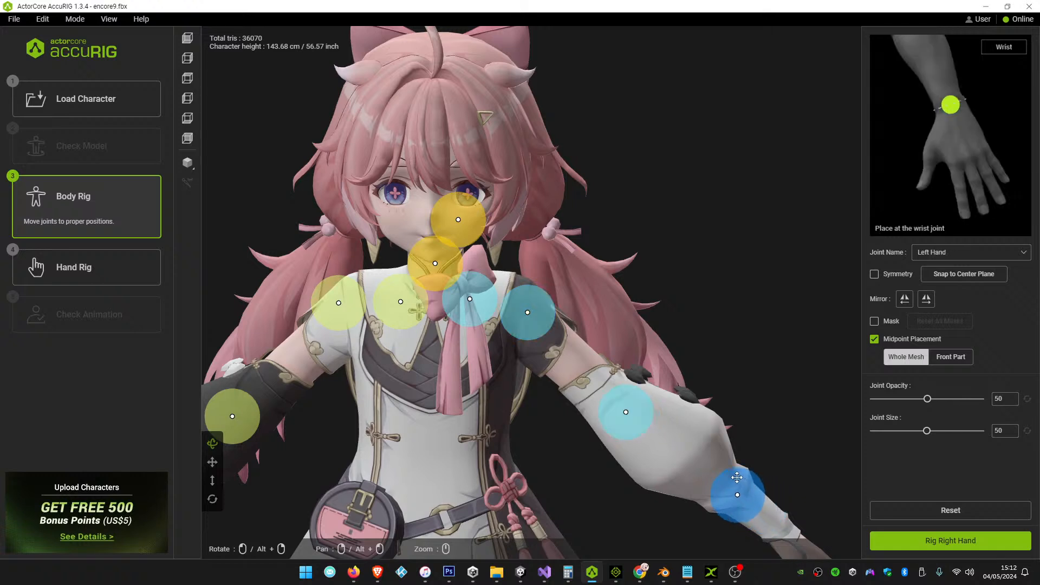
left_click(904, 298)
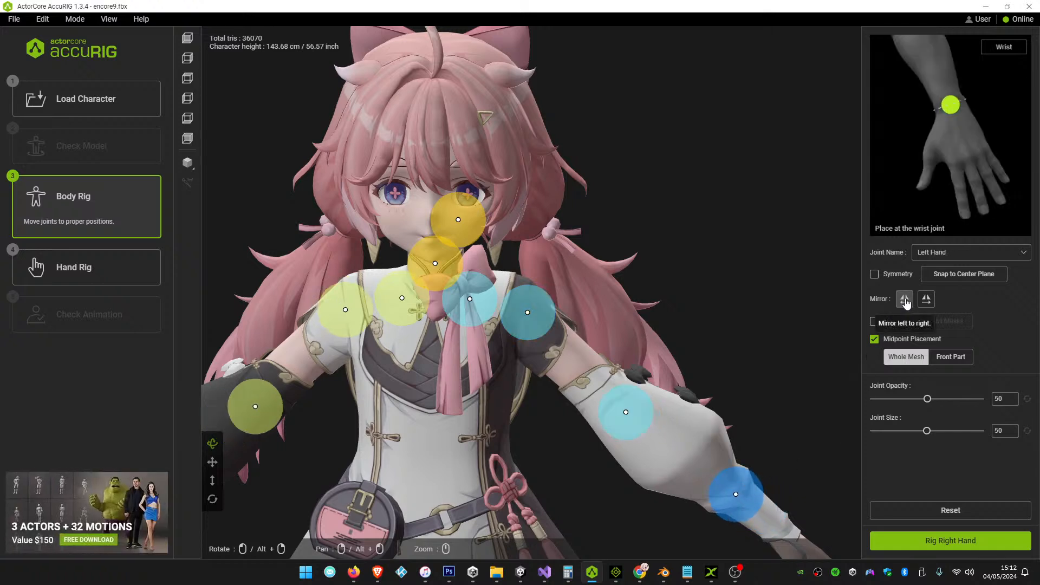
Start the right hand rig with midpoint placement on Whole Mesh, and align the thumb joints along the thumb
left_click(934, 542)
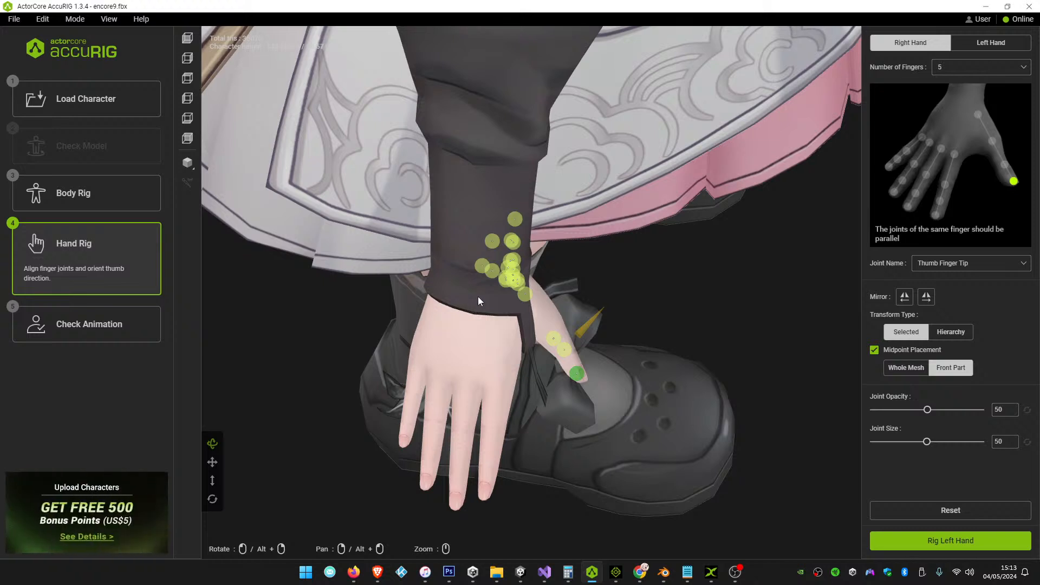
left_click(908, 367)
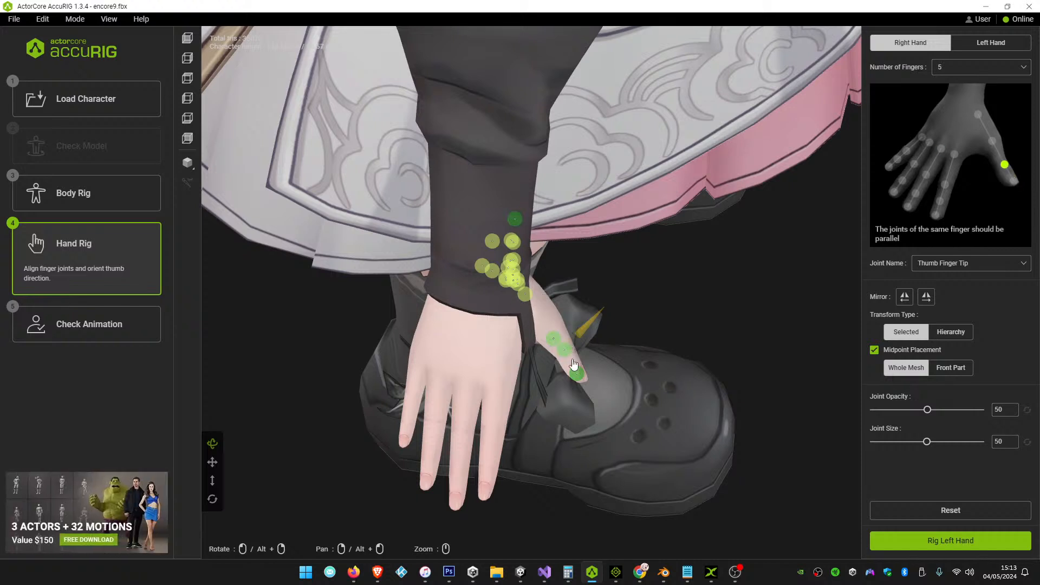
left_click(579, 375)
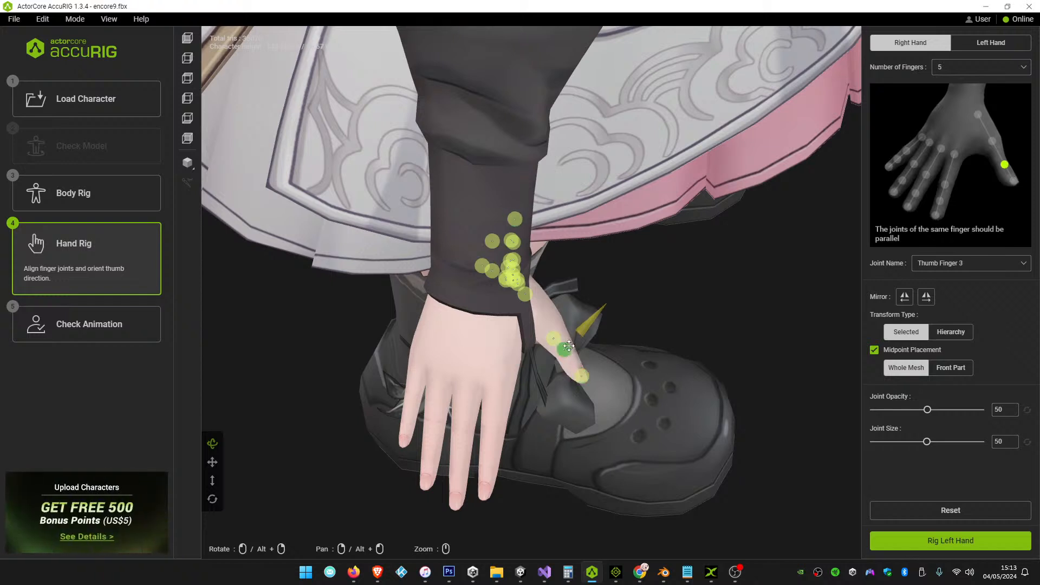
left_click(554, 330)
left_click_drag(553, 328, 553, 319)
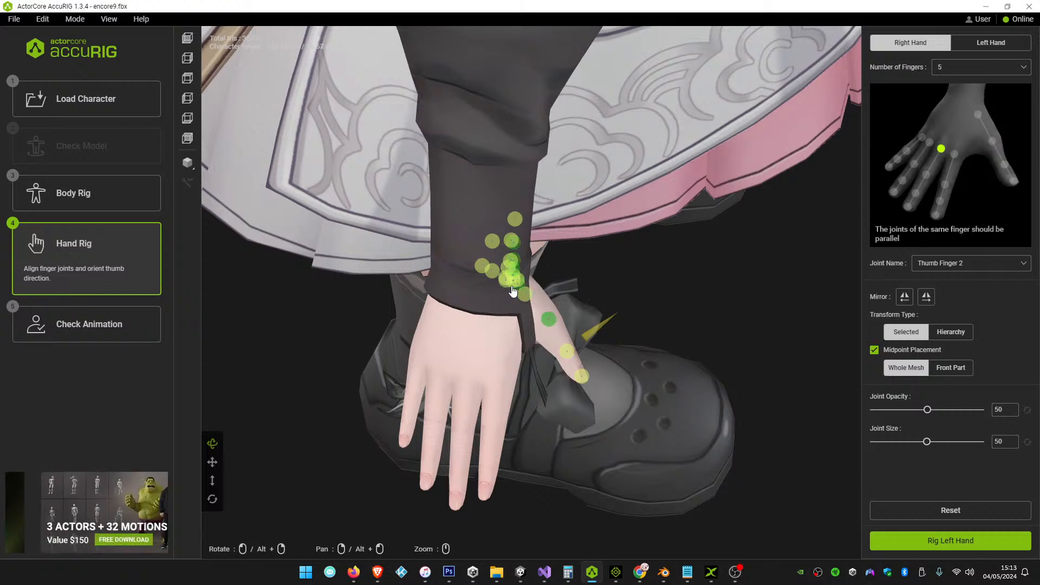
Place the four pinky joints of the right hand along the pinky from its knuckle to its tip
left_click_drag(506, 279, 415, 363)
left_click_drag(483, 279, 408, 426)
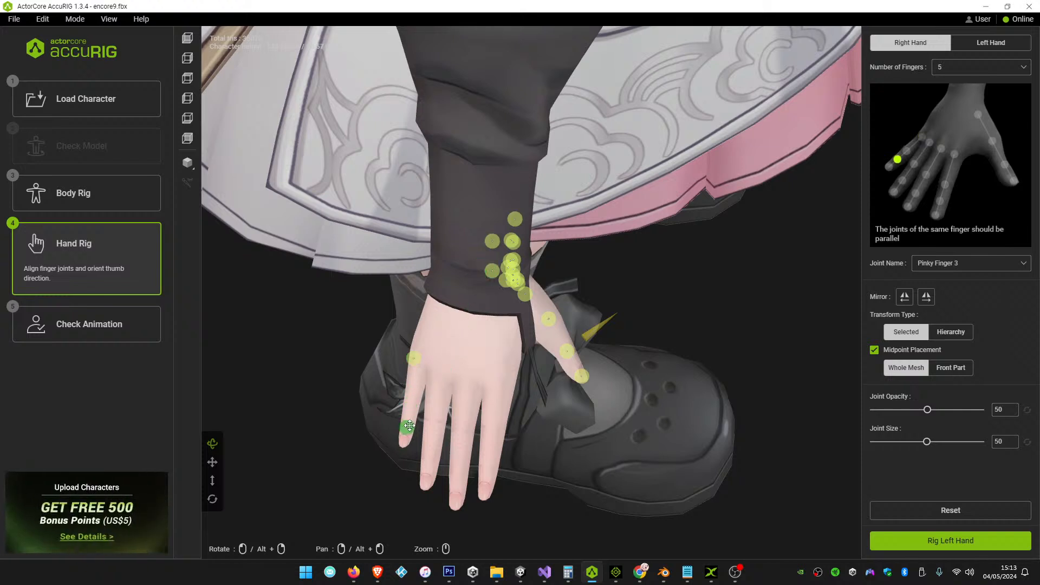
left_click(492, 270)
left_click_drag(468, 299, 413, 390)
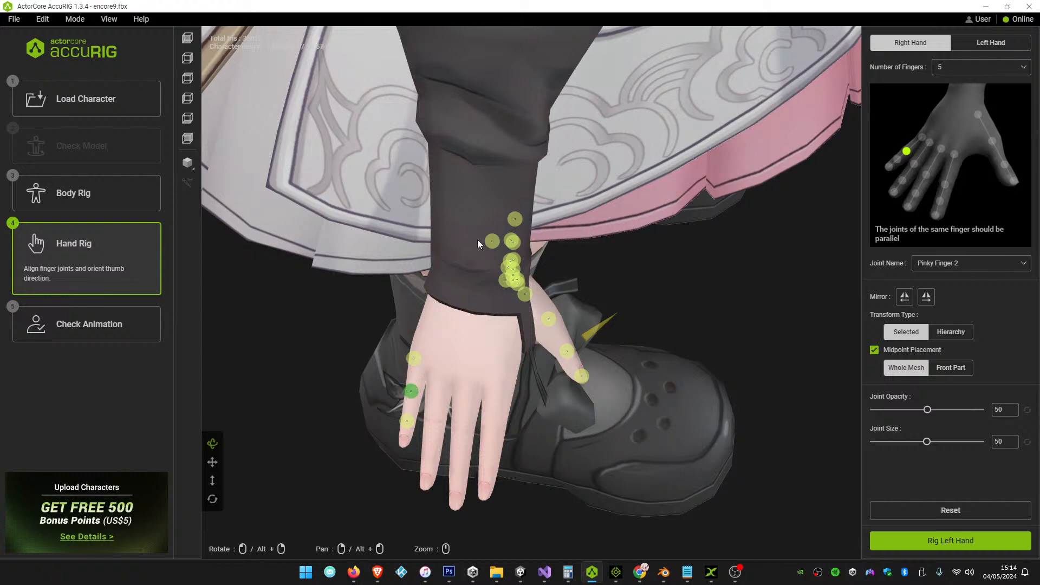
left_click_drag(491, 241, 401, 442)
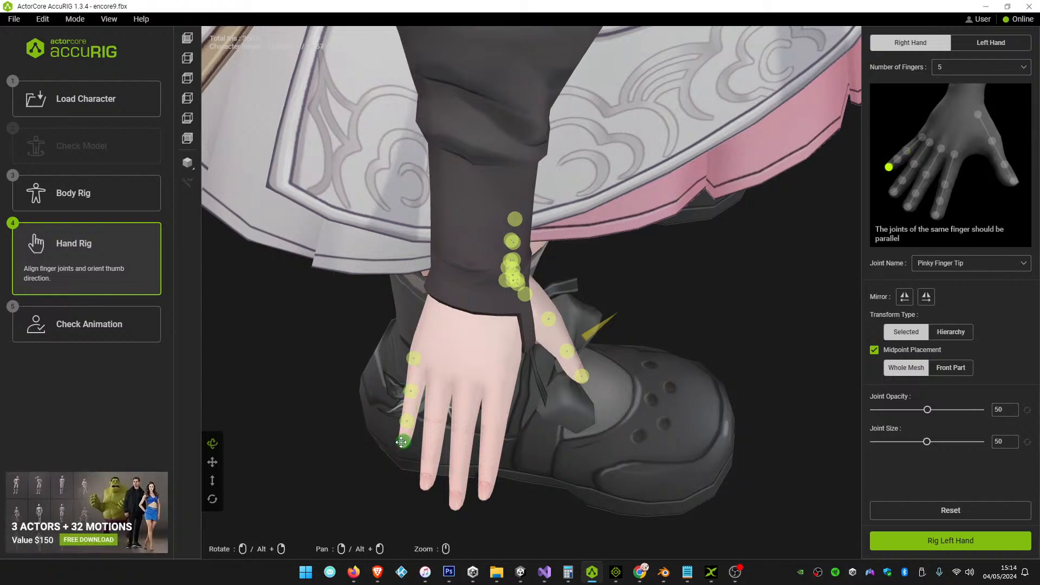
Pull the stacked finger joints out of the sleeve cuff and spread them over the right hand, including the Middle Finger 1 joint
scroll(481, 441, "up", 8)
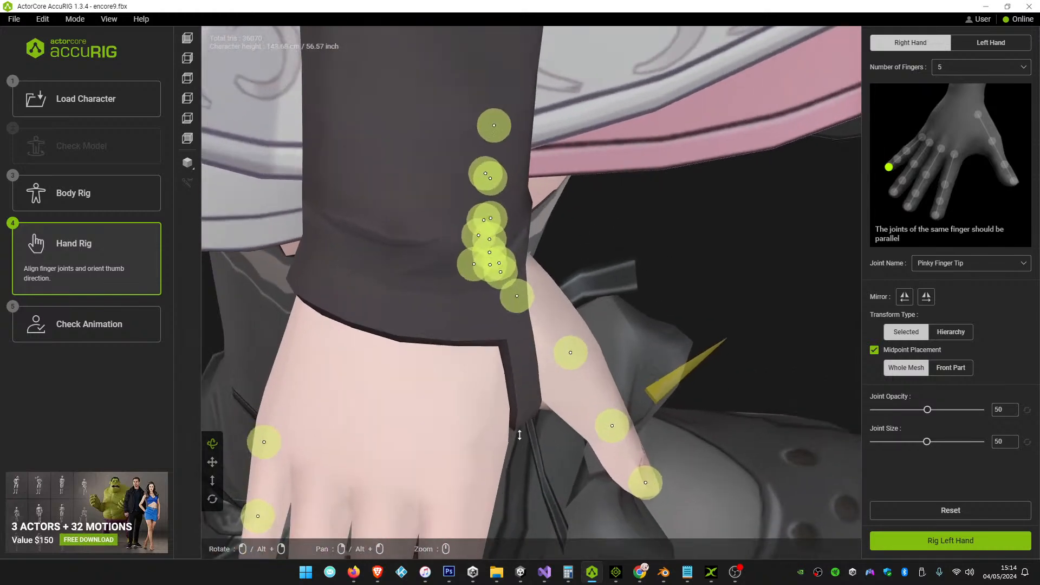
scroll(501, 479, "down", 2)
right_click_drag(501, 478, 548, 342)
scroll(542, 349, "down", 4)
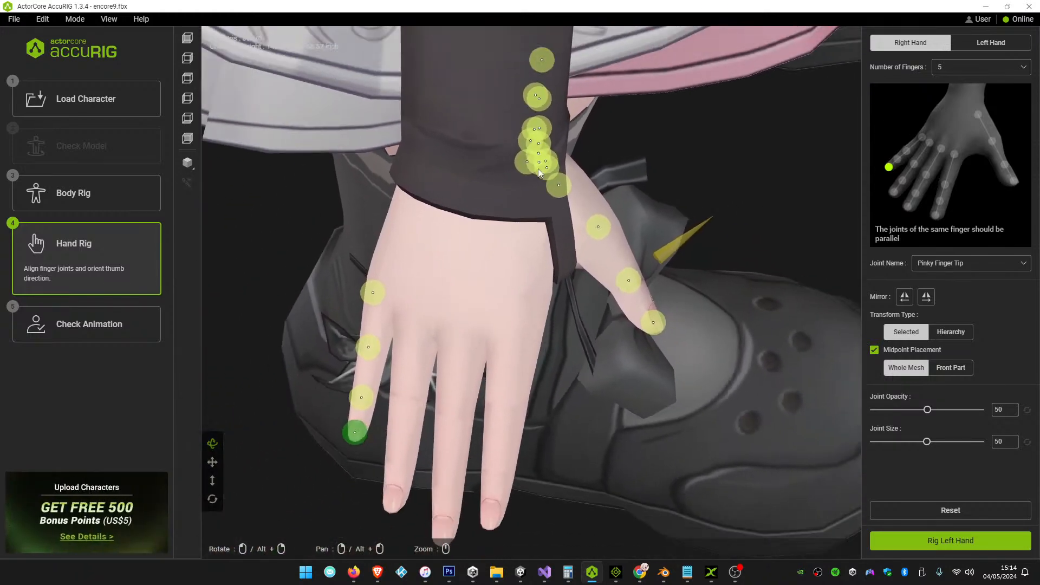
left_click_drag(543, 62, 466, 94)
left_click_drag(534, 100, 426, 379)
left_click_drag(556, 188, 475, 367)
left_click_drag(538, 154, 498, 236)
left_click(532, 150)
left_click_drag(515, 104, 475, 299)
left_click_drag(551, 159, 407, 301)
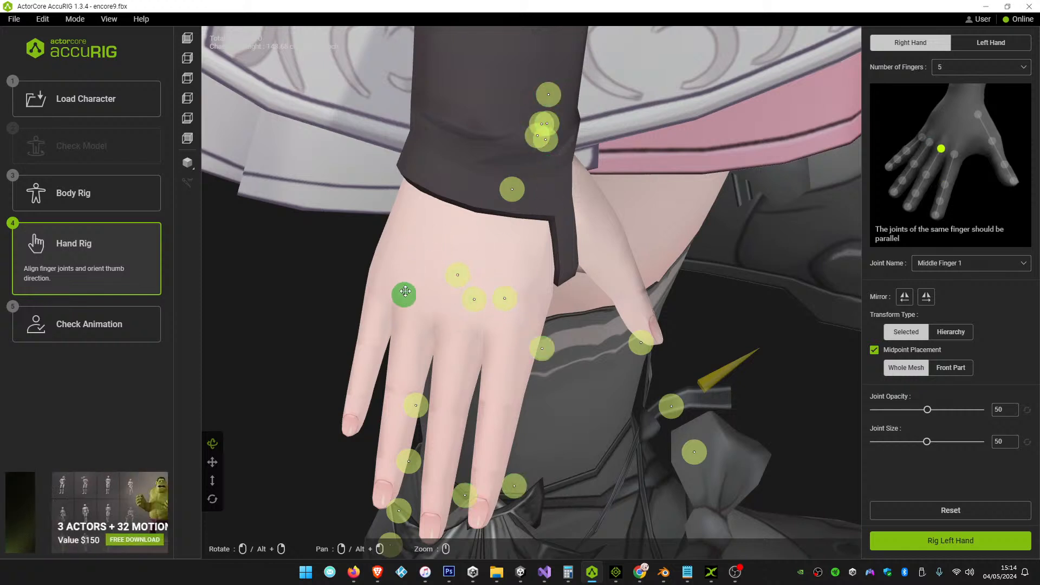
Move the remaining finger joints from the cuff onto the hand, and adjust the Thumb Finger 2, Ring Finger 2 and Index Finger 1 joints
left_click_drag(552, 146, 413, 271)
left_click_drag(547, 124, 418, 321)
left_click_drag(548, 95, 393, 378)
left_click_drag(512, 189, 556, 157)
left_click_drag(641, 342, 652, 337)
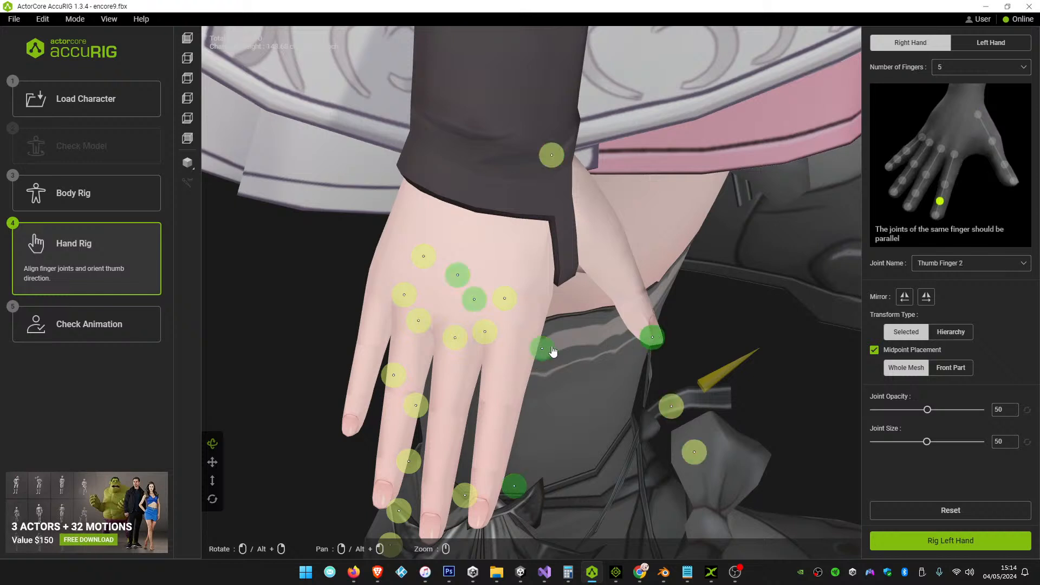
left_click(486, 331)
mouse_move(486, 331)
left_mouse_down()
mouse_move(525, 313)
mouse_move(569, 266)
mouse_move(478, 327)
mouse_move(502, 334)
left_mouse_up()
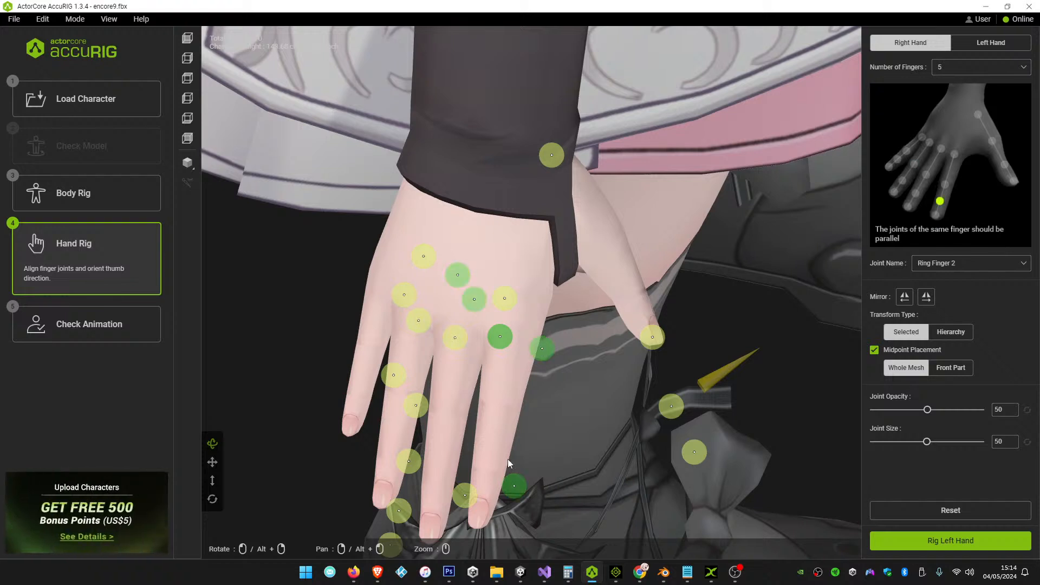
left_click_drag(514, 488, 505, 384)
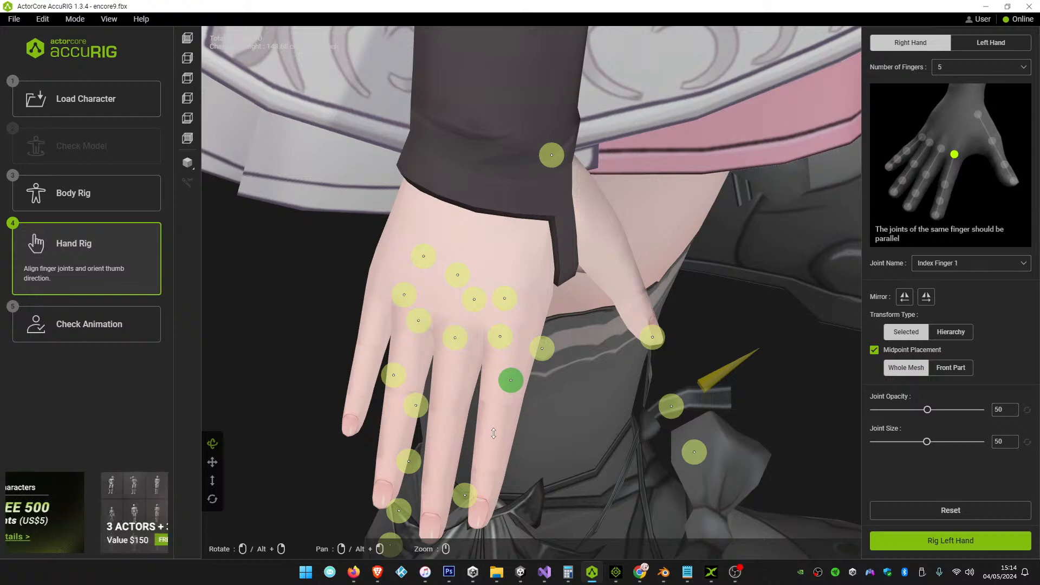
Place the first, second and tip joints of the pinky along the pinky, and the Middle Finger Tip joint at its fingertip
scroll(491, 433, "down", 1)
right_click_drag(500, 431, 511, 373)
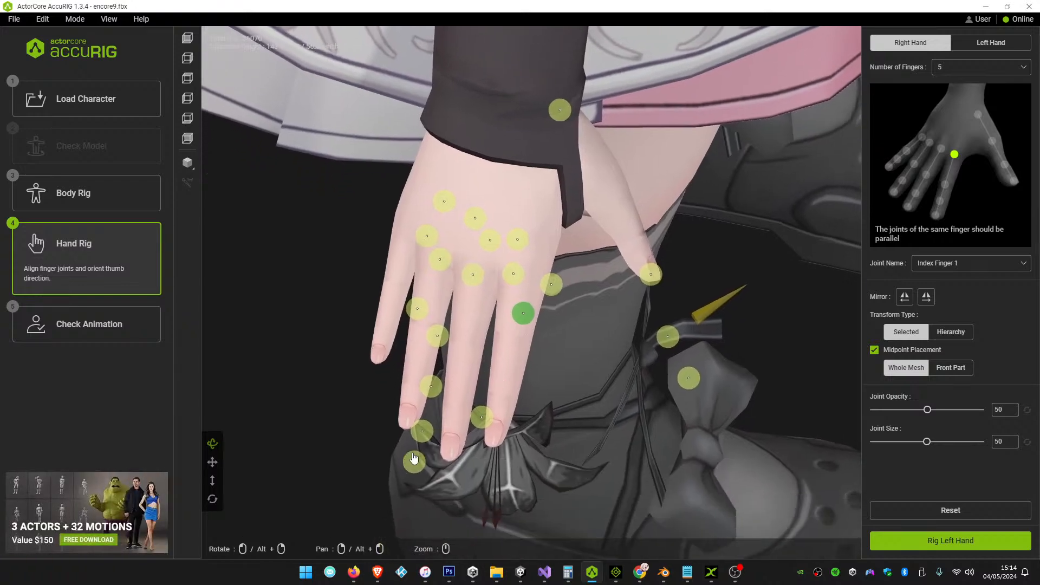
left_click_drag(414, 460, 391, 385)
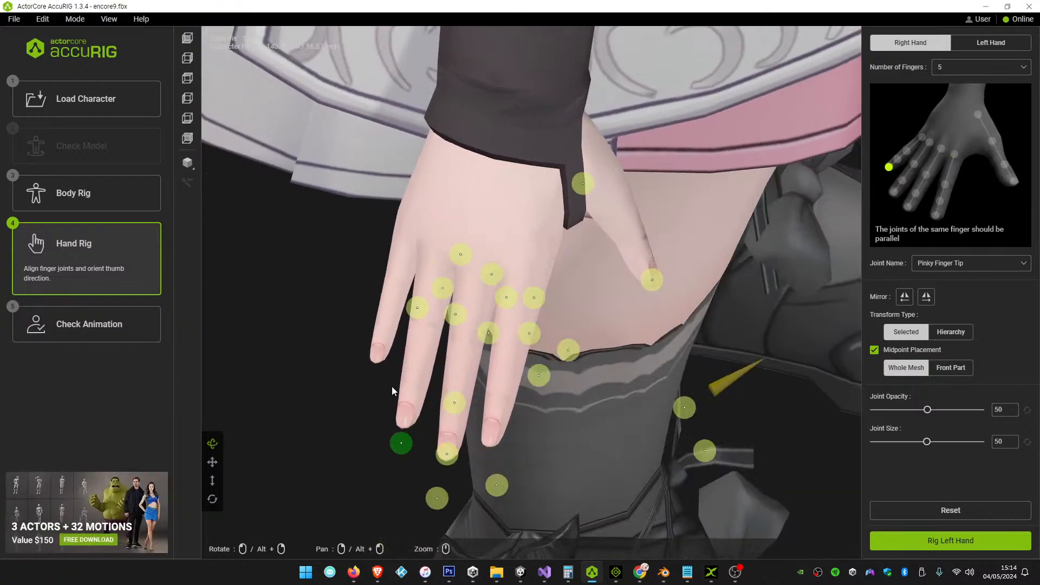
left_click_drag(401, 440, 376, 351)
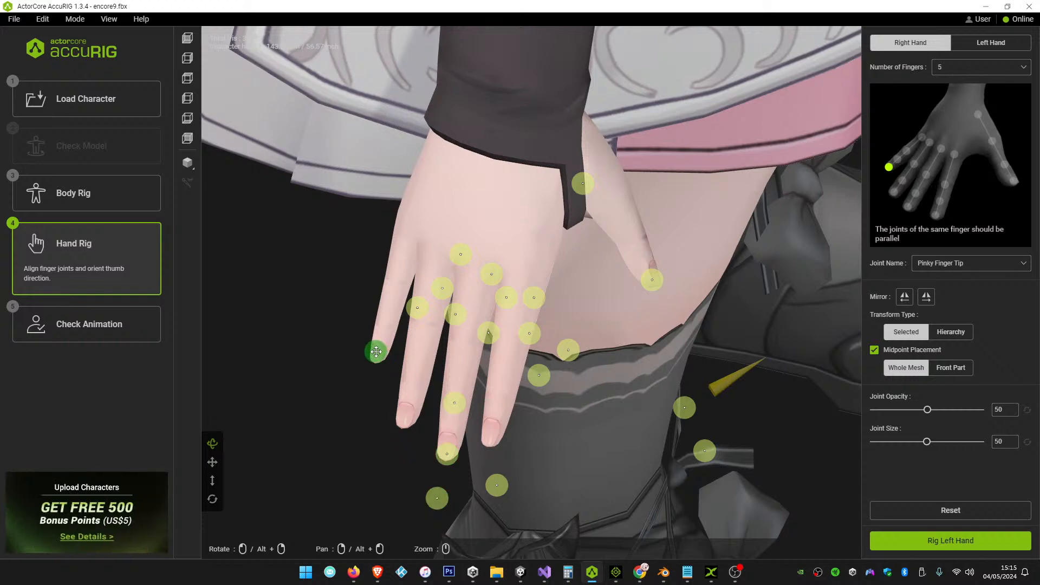
left_click_drag(422, 309, 397, 280)
left_click_drag(468, 460, 439, 451)
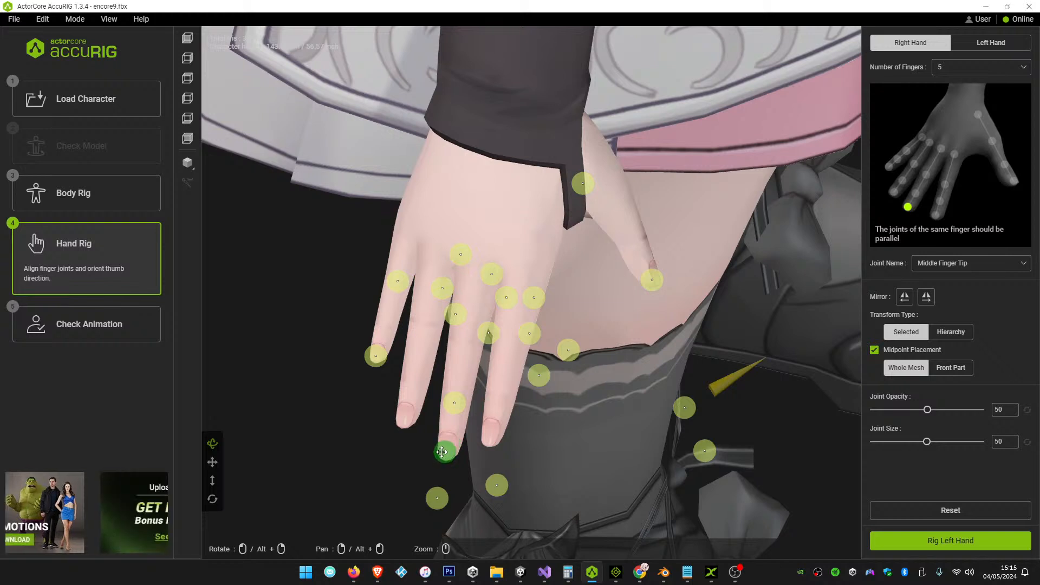
left_click_drag(398, 280, 403, 228)
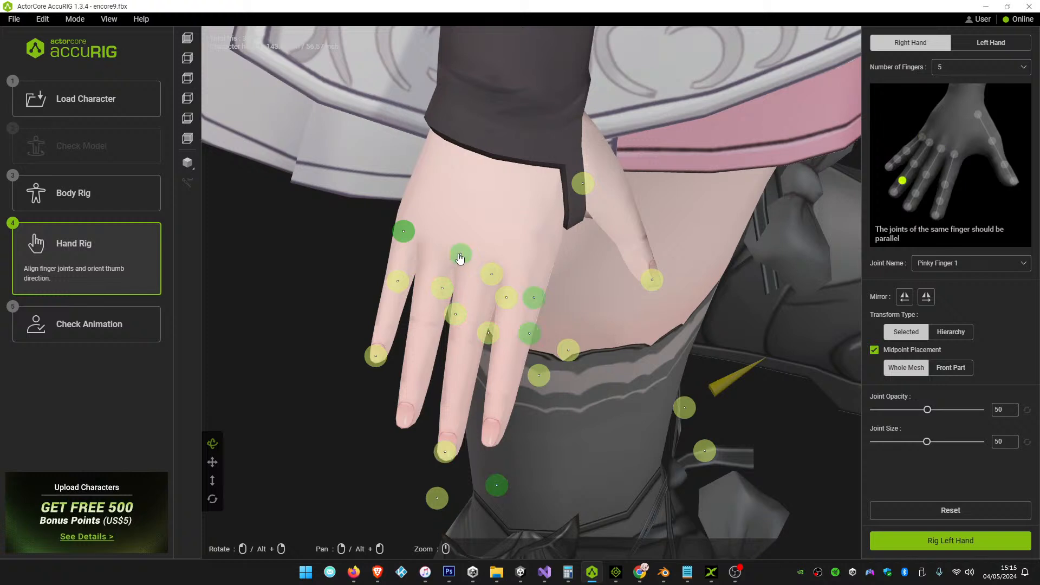
Place Ring Finger 3 along the ring finger, the first ring, middle and index joints at their knuckles, and Index Finger Tip at its fingertip
left_click_drag(460, 255, 411, 373)
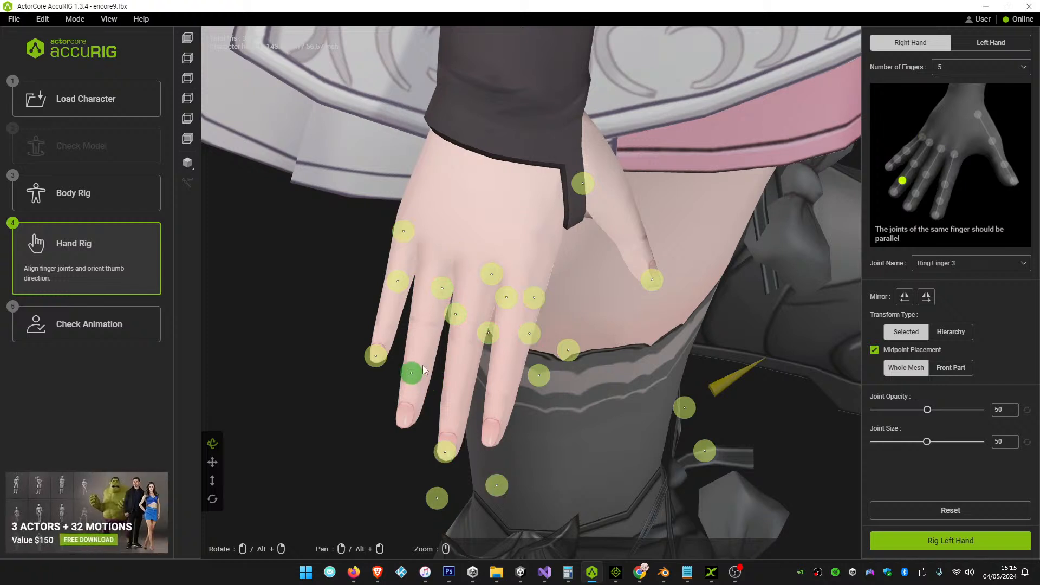
left_click_drag(438, 288, 438, 253)
left_click_drag(503, 306, 487, 441)
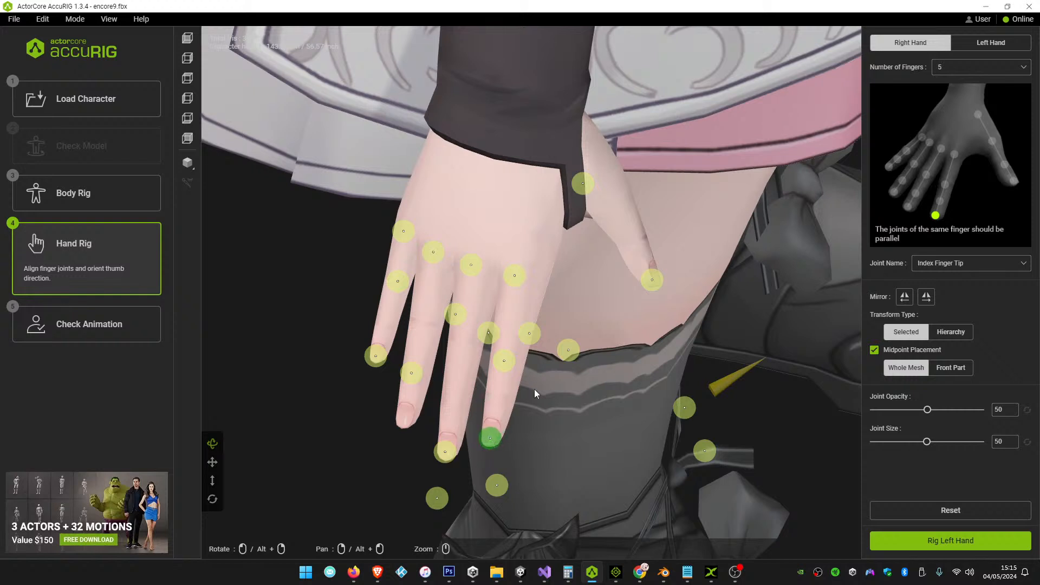
Place the remaining second and third joints along the ring, middle and index fingers, plus Pinky Finger 3 and Ring Finger Tip
left_click_drag(567, 346, 497, 393)
left_click_drag(530, 334, 464, 398)
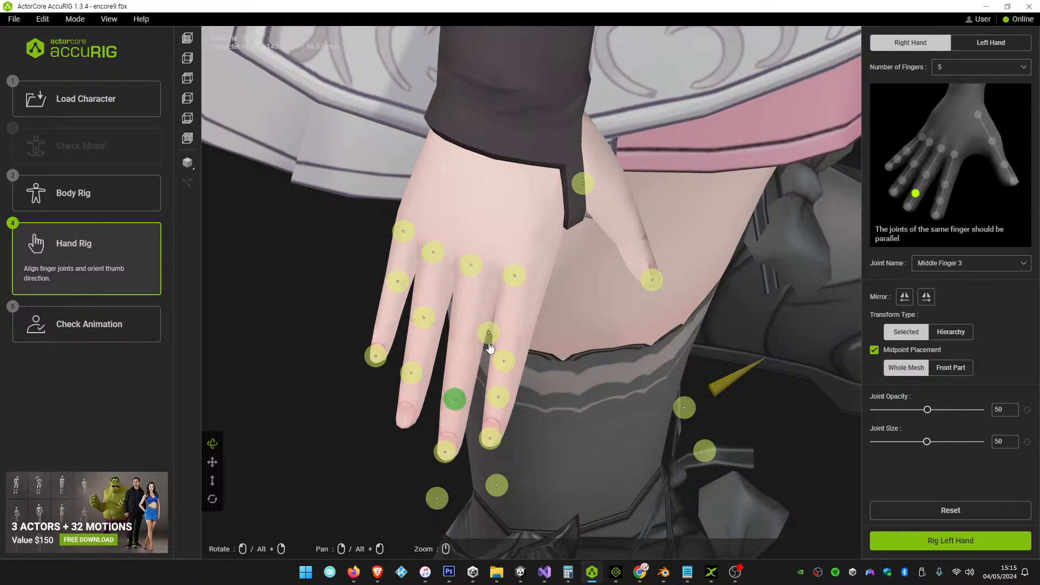
left_click_drag(496, 334, 468, 340)
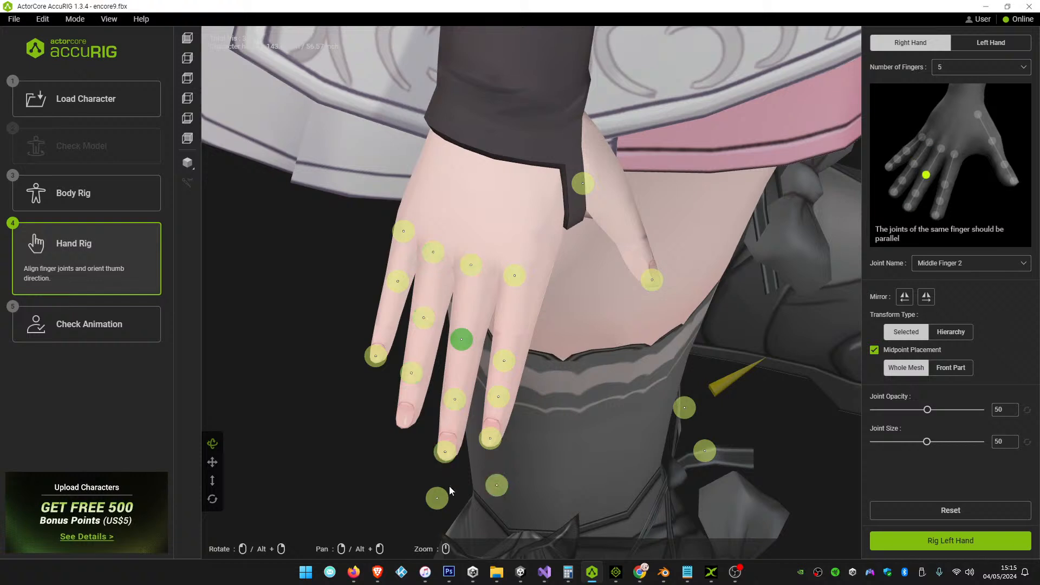
left_click_drag(439, 500, 388, 315)
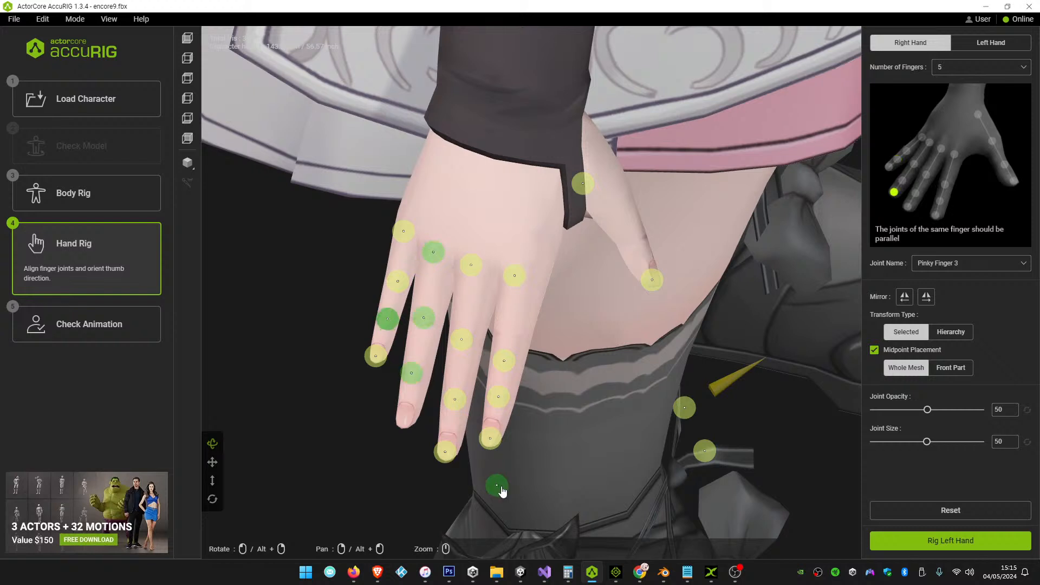
left_click_drag(495, 484, 403, 421)
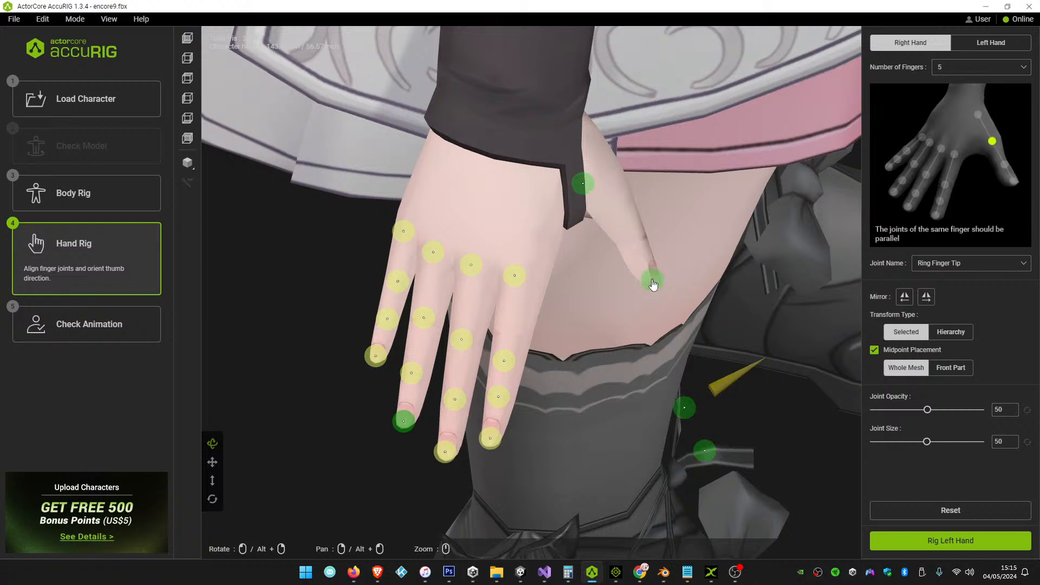
Place the four thumb joints from the cuff beside the thumb's base to the thumb tip
left_click_drag(652, 280, 565, 115)
left_click_drag(601, 210, 592, 159)
left_click_drag(684, 408, 639, 242)
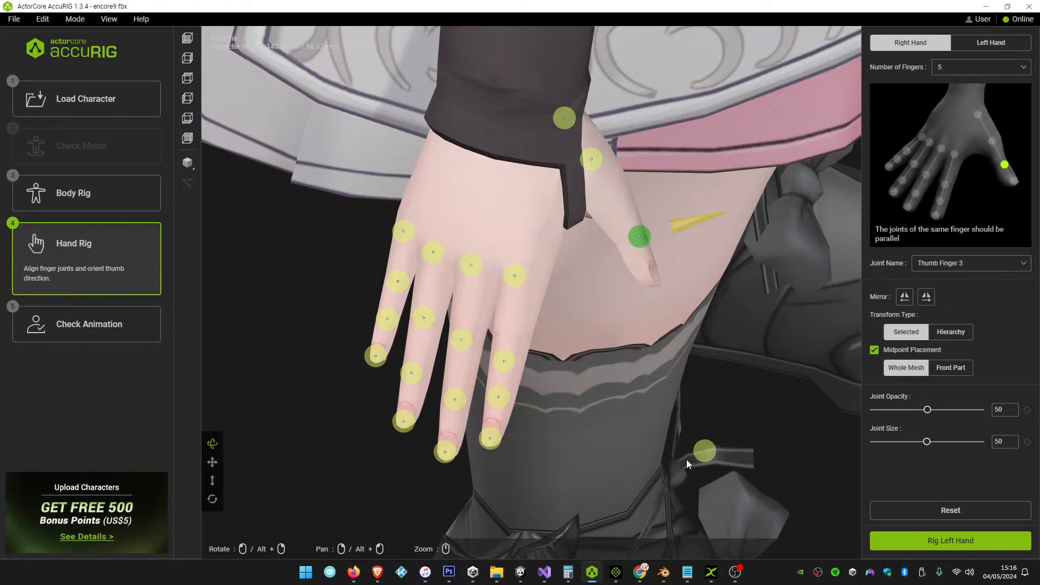
left_click_drag(704, 451, 649, 279)
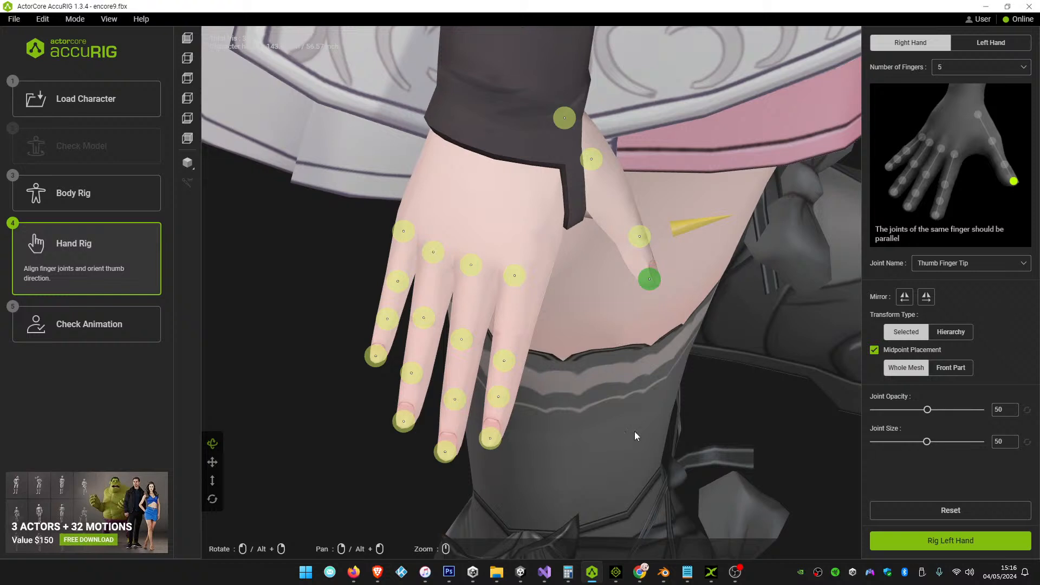
Nudge the second and third joints of the index and middle fingers and the Ring Finger 3 joint to match the finger bends
left_click_drag(504, 360, 509, 338)
left_click_drag(509, 393, 512, 381)
left_click_drag(455, 399, 458, 396)
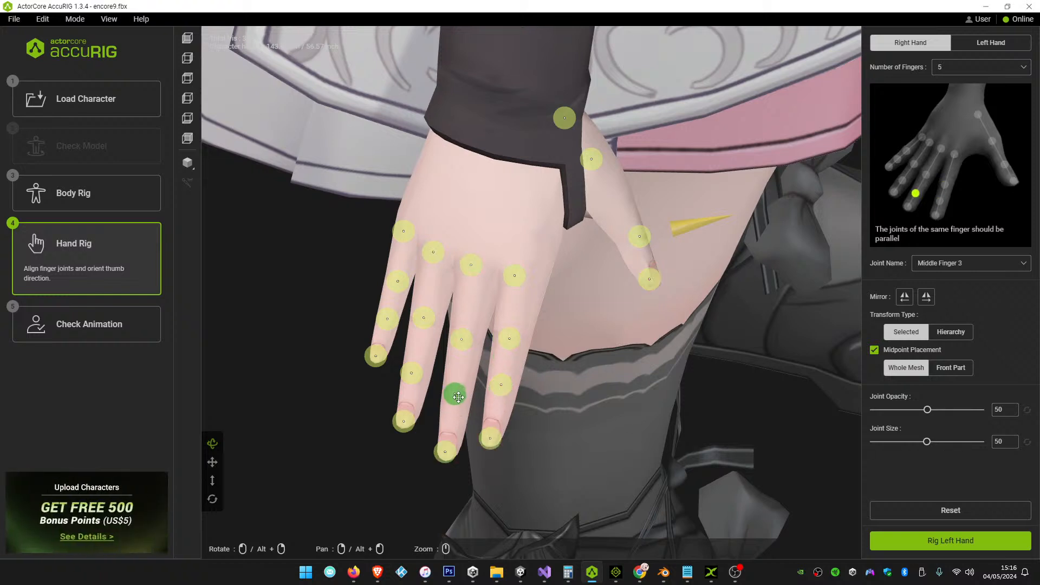
left_click_drag(411, 372, 413, 369)
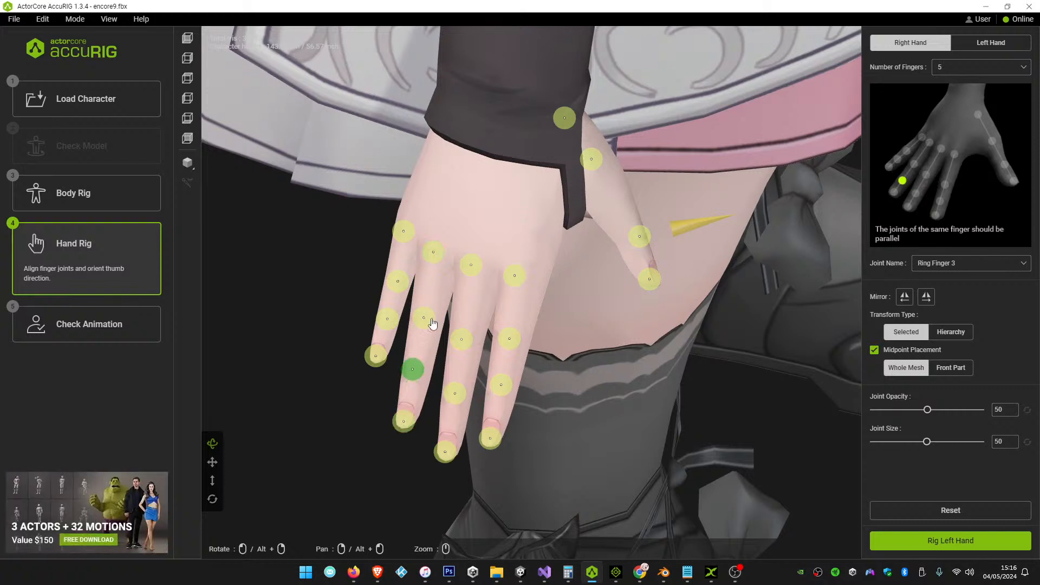
left_click(472, 340)
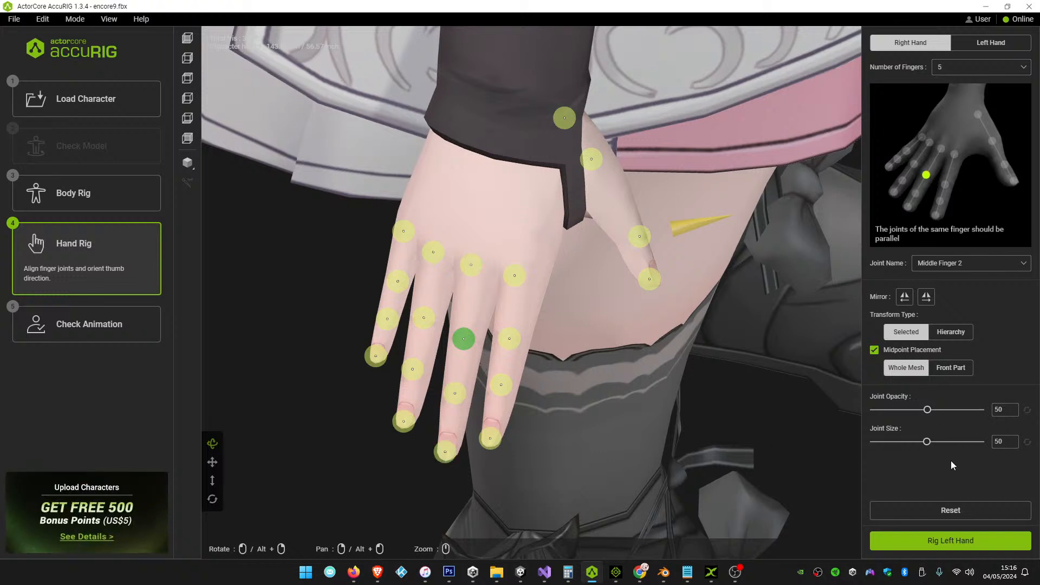
Inspect the hand from another angle and move the stray Index Finger Tip joint back to the index fingertip
mouse_move(704, 313)
right_mouse_down()
mouse_move(697, 332)
mouse_move(708, 311)
mouse_move(695, 317)
right_mouse_up()
left_click_drag(695, 316, 677, 328)
scroll(677, 329, "down", 3)
scroll(677, 331, "down", 8)
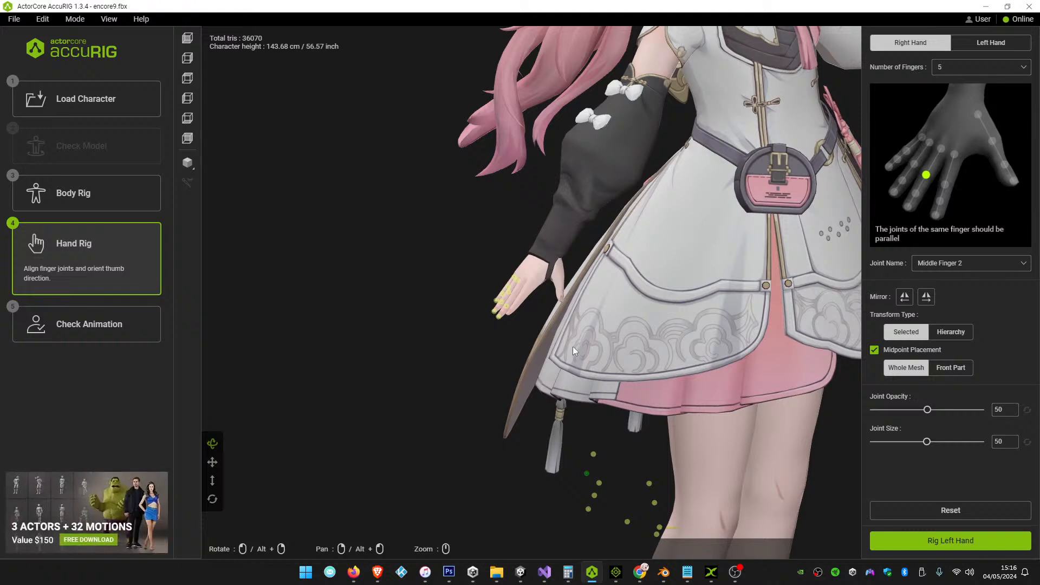
right_click_drag(505, 375, 544, 388)
left_click_drag(571, 396, 524, 321)
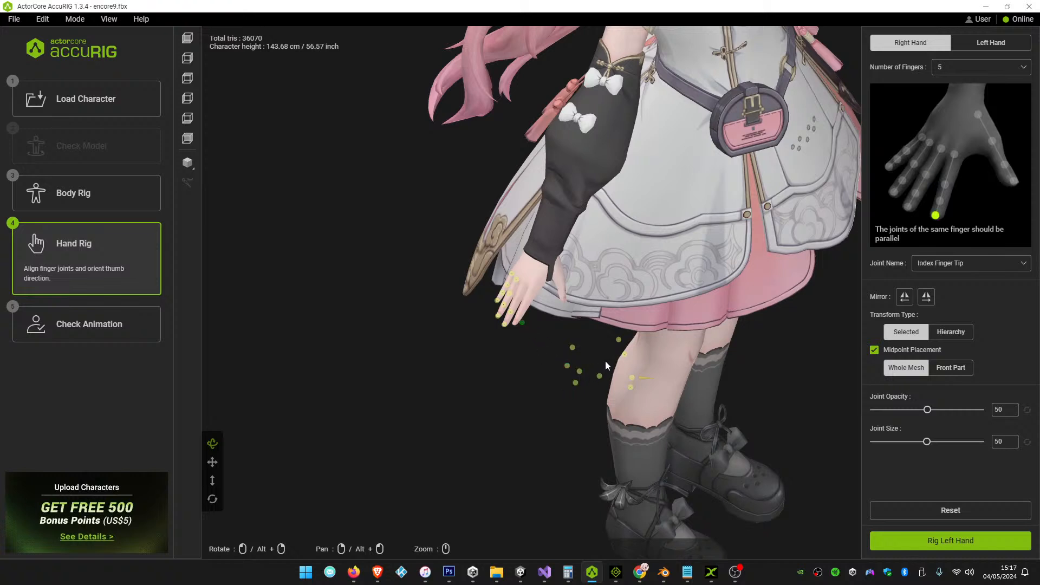
Set Midpoint Placement to Front Part with the Selected transform type, and move stray joints, including Middle Finger 1, back onto the hand
left_click(950, 368)
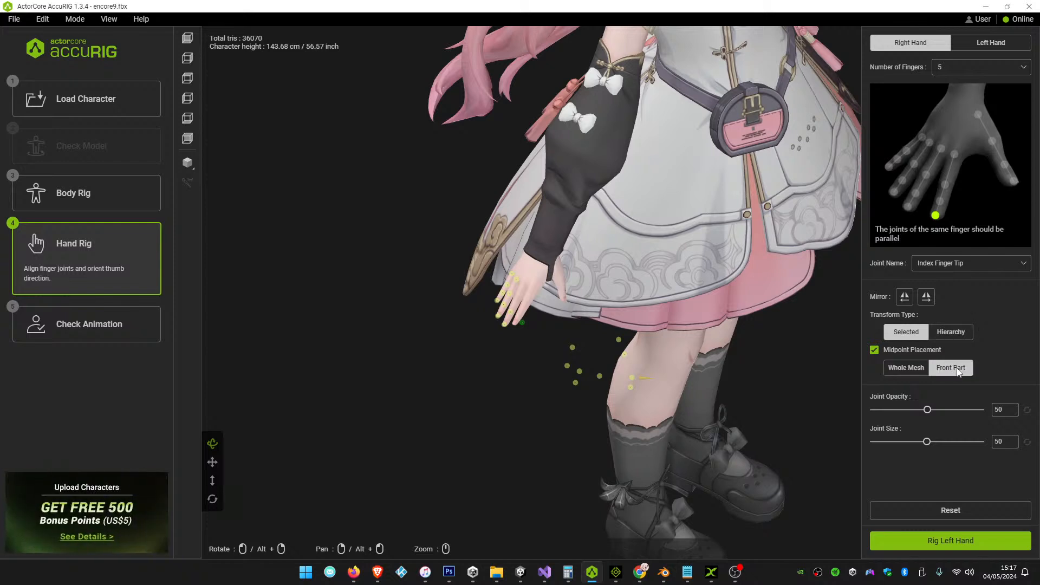
left_click(948, 339)
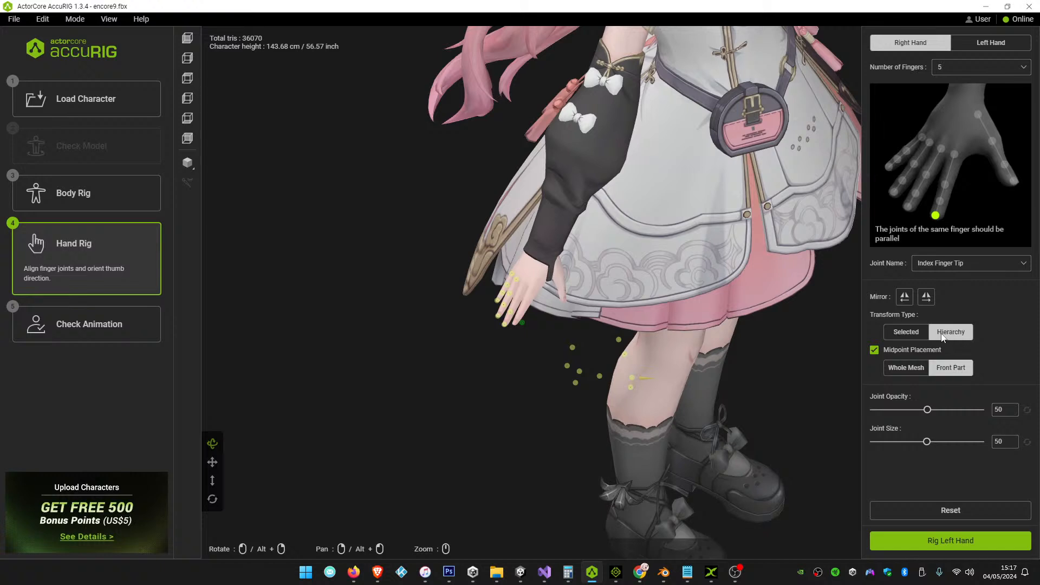
left_click(915, 332)
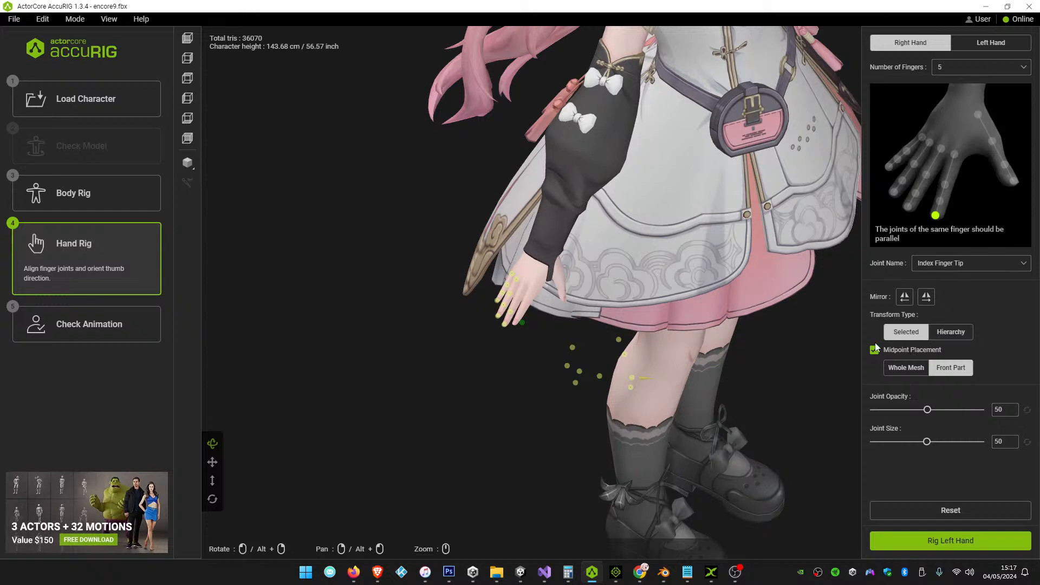
left_click_drag(567, 365, 521, 314)
left_click_drag(573, 347, 528, 297)
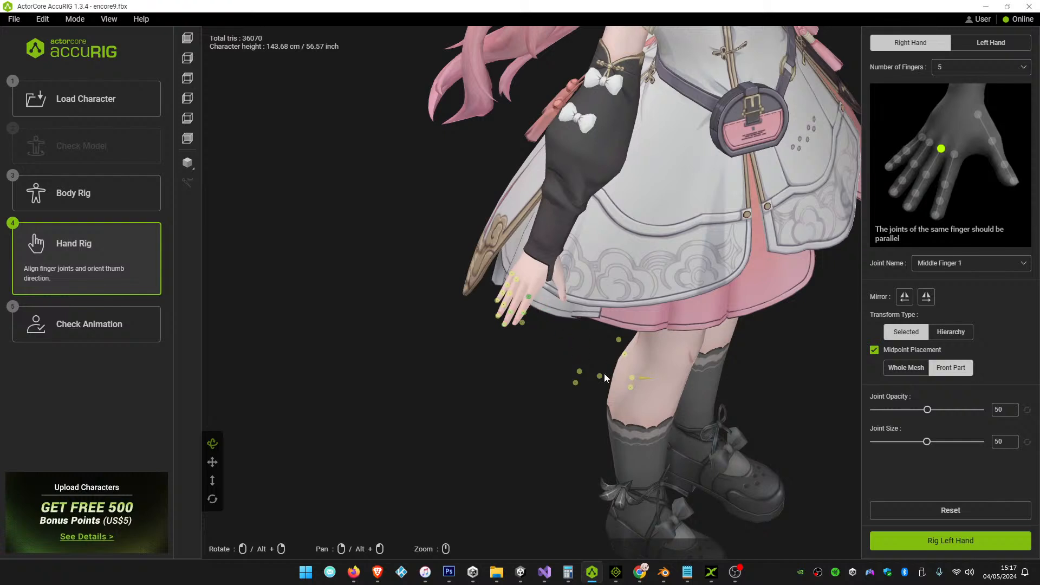
left_click_drag(579, 372, 534, 297)
left_click_drag(642, 379, 563, 299)
Move the stray thumb joints, including Thumb Finger 1 and Thumb Finger 2, back onto the thumb
right_click_drag(671, 311, 679, 388)
mouse_move(679, 388)
left_mouse_down()
mouse_move(653, 332)
mouse_move(693, 385)
left_mouse_up()
left_click_drag(623, 458, 560, 345)
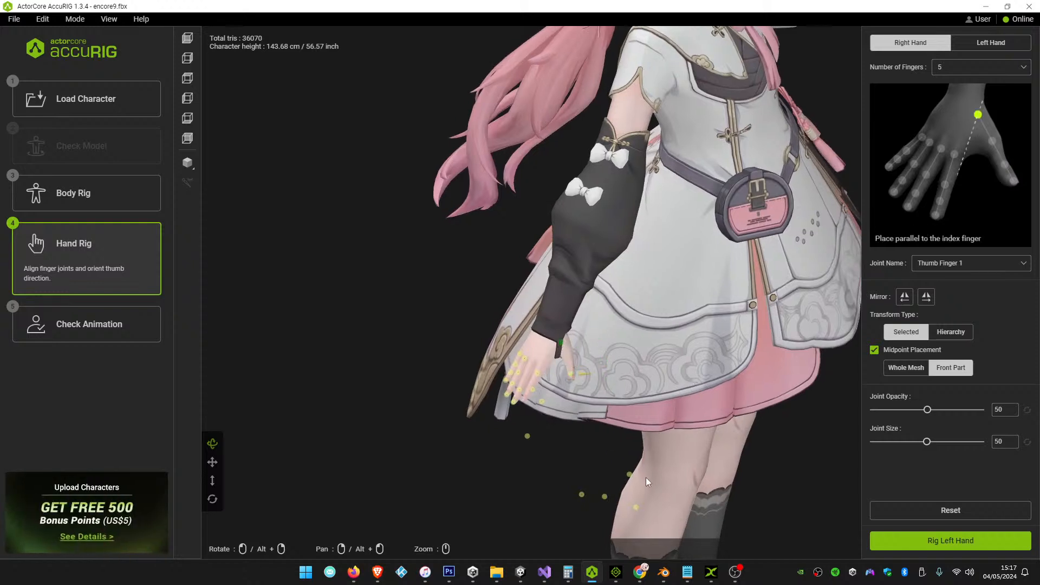
left_click_drag(637, 507, 577, 373)
mouse_move(629, 475)
left_mouse_down()
mouse_move(611, 387)
mouse_move(571, 351)
left_mouse_up()
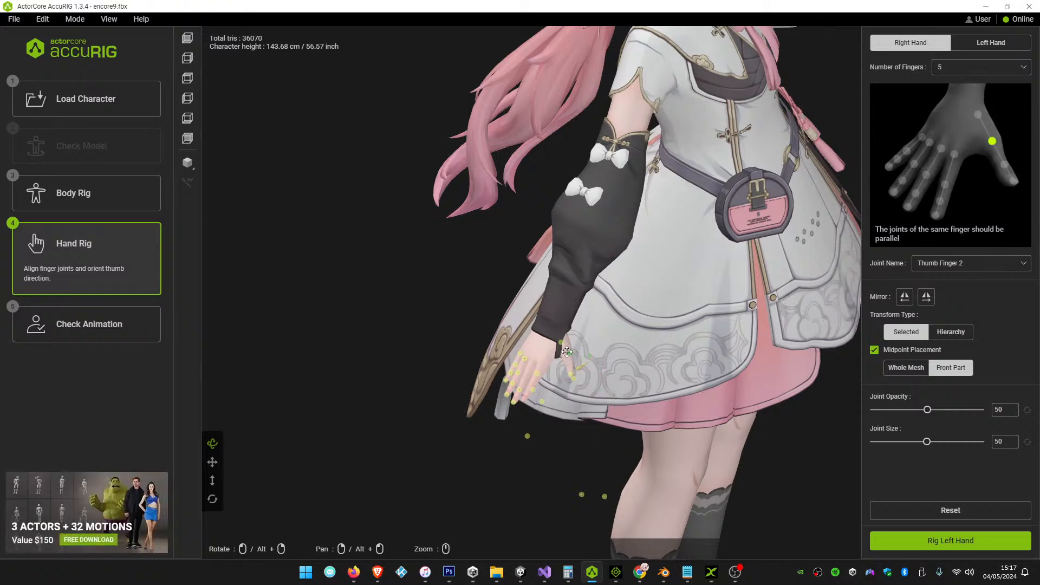
Move the stray index finger joints, including Index Finger 1, Index Finger 2 and Index Finger Tip, back onto the hand
mouse_move(578, 494)
left_mouse_down()
mouse_move(584, 465)
mouse_move(531, 398)
left_mouse_up()
mouse_move(597, 500)
left_mouse_down()
mouse_move(583, 385)
mouse_move(548, 360)
mouse_move(540, 366)
left_mouse_up()
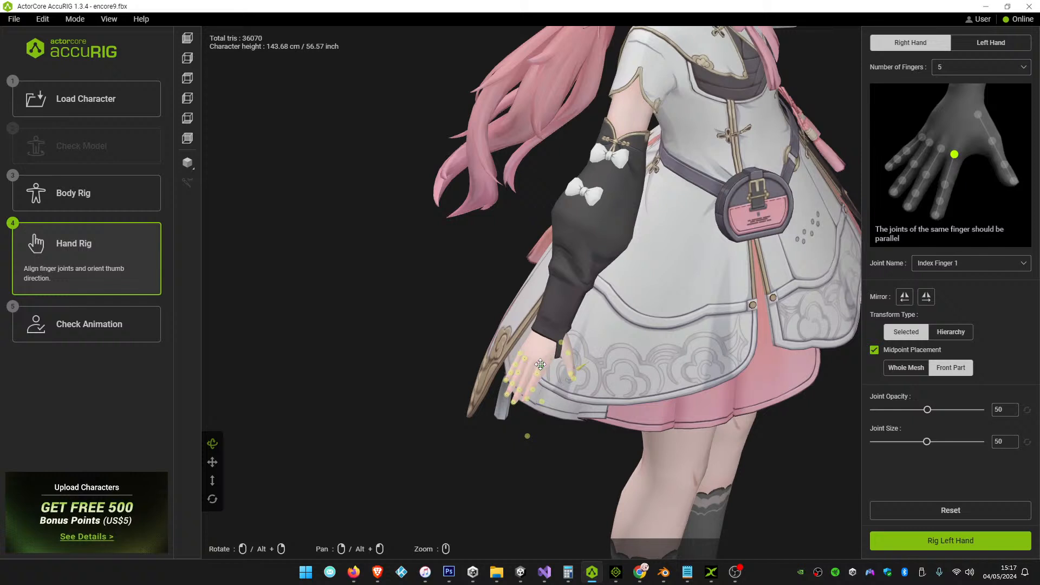
left_click_drag(528, 439, 531, 383)
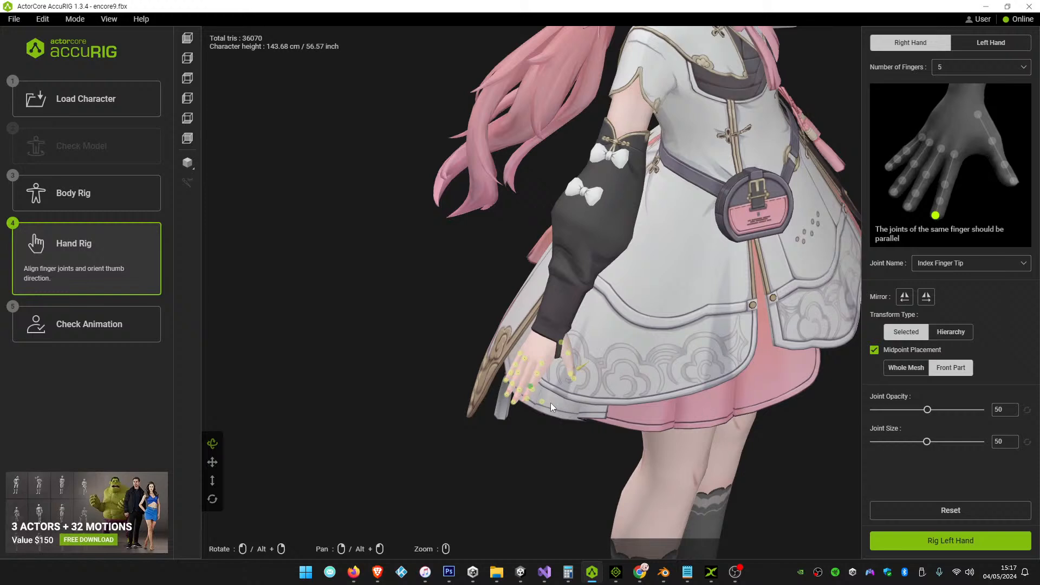
left_click_drag(544, 409, 534, 375)
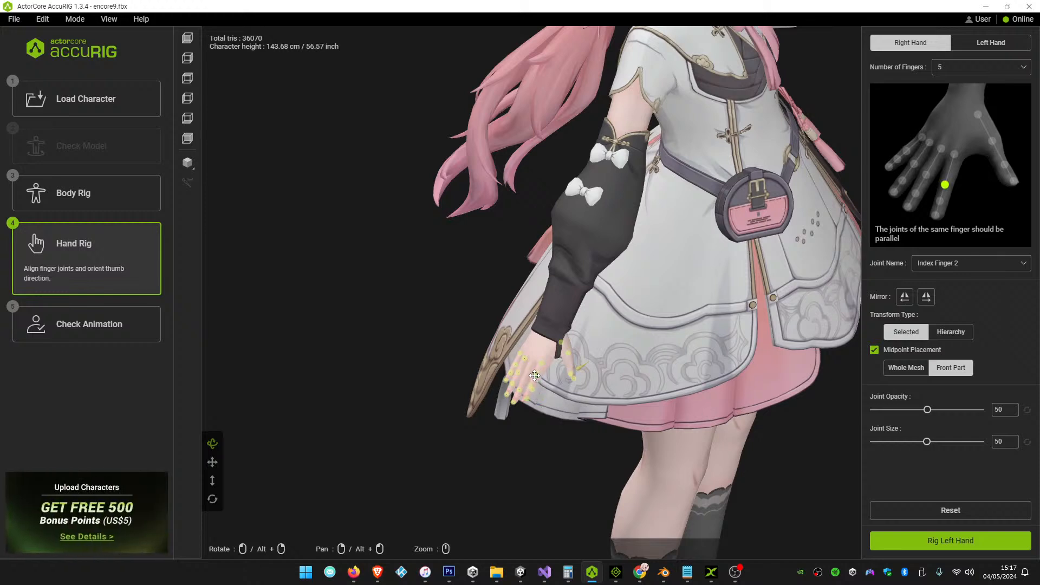
Adjust the Thumb Finger 3 joint near the thumb tip and the Thumb Finger 1 joint at the sleeve cuff
right_click_drag(618, 419, 564, 406)
left_click_drag(565, 406, 628, 368)
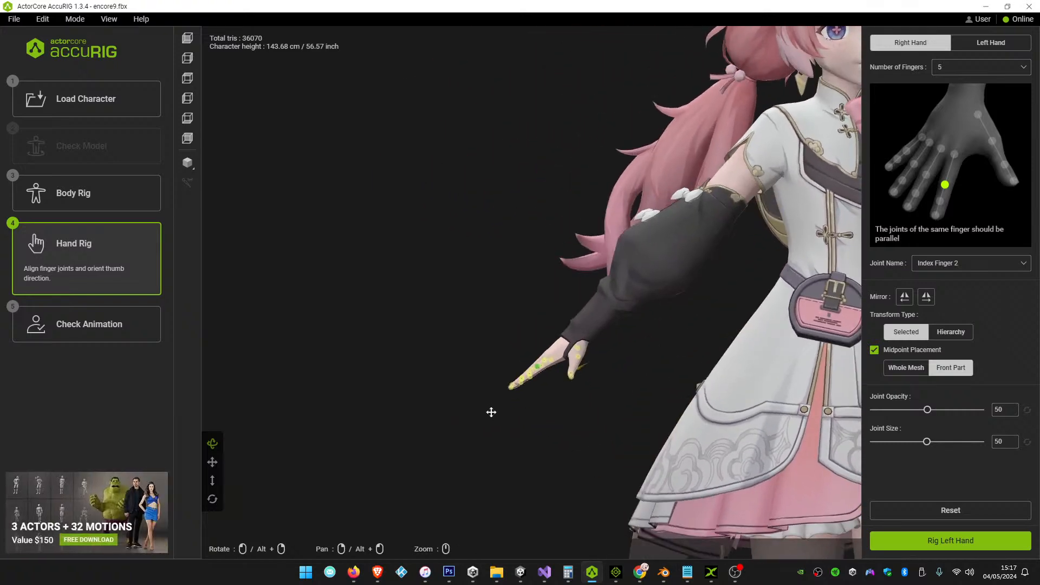
scroll(520, 417, "up", 5)
scroll(553, 403, "up", 1)
right_click_drag(551, 374, 583, 443)
left_click_drag(563, 311, 599, 378)
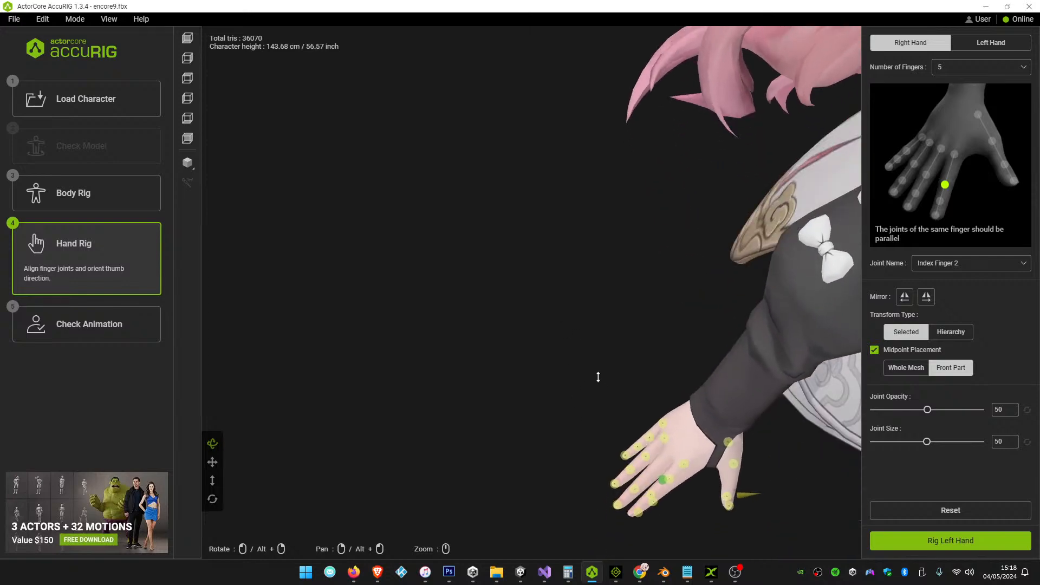
scroll(599, 379, "up", 5)
scroll(580, 350, "down", 4)
right_click_drag(646, 363, 537, 182)
scroll(817, 379, "up", 4)
left_click_drag(723, 418, 736, 403)
left_click_drag(724, 312, 729, 293)
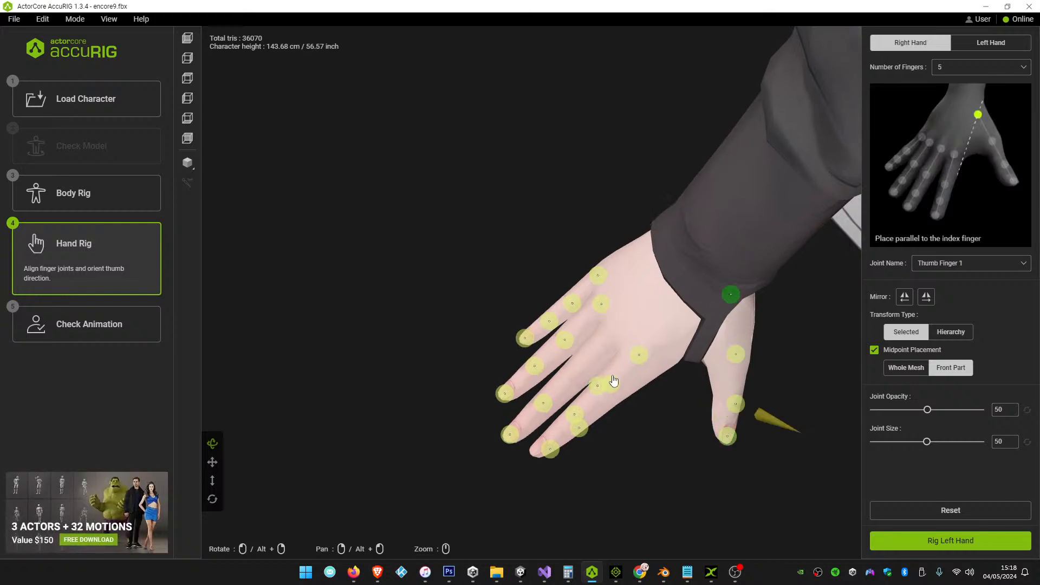
Realign the Index Finger 2, 3 and Tip joints along the index finger, and Middle Finger 1 and 2 along the middle finger
mouse_move(553, 449)
left_mouse_down()
mouse_move(592, 442)
mouse_move(570, 419)
mouse_move(540, 451)
left_mouse_up()
left_click(579, 427)
left_click_drag(578, 421, 578, 361)
left_click(585, 441)
left_click_drag(581, 434, 568, 413)
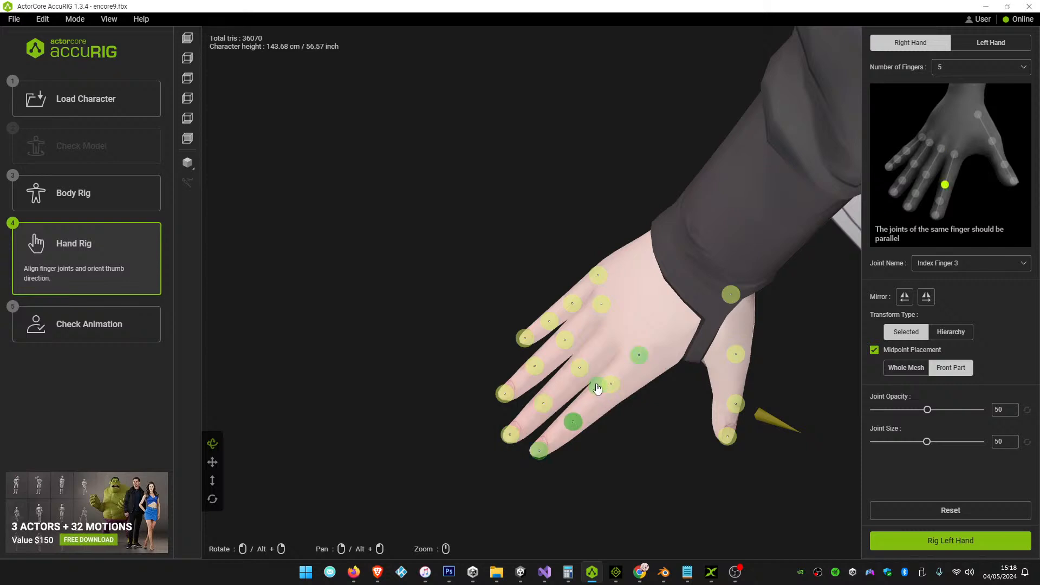
left_click_drag(612, 390, 615, 336)
left_click_drag(602, 394, 609, 396)
left_click(575, 420)
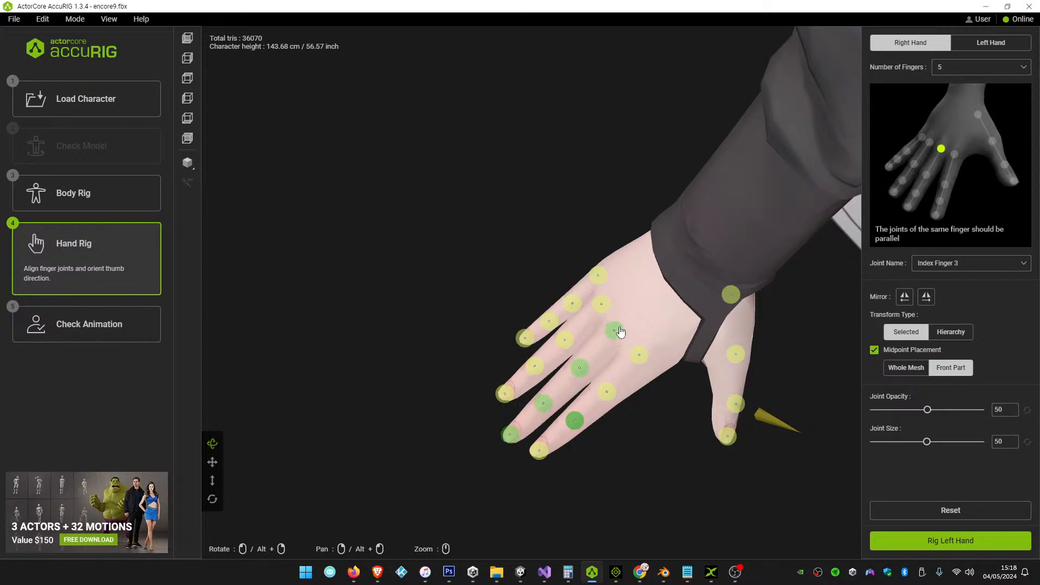
Check the hand from other angles and fine-tune the Thumb Finger 1 and Thumb Finger 3 joints
left_click_drag(636, 465, 718, 427)
left_click_drag(599, 321, 606, 313)
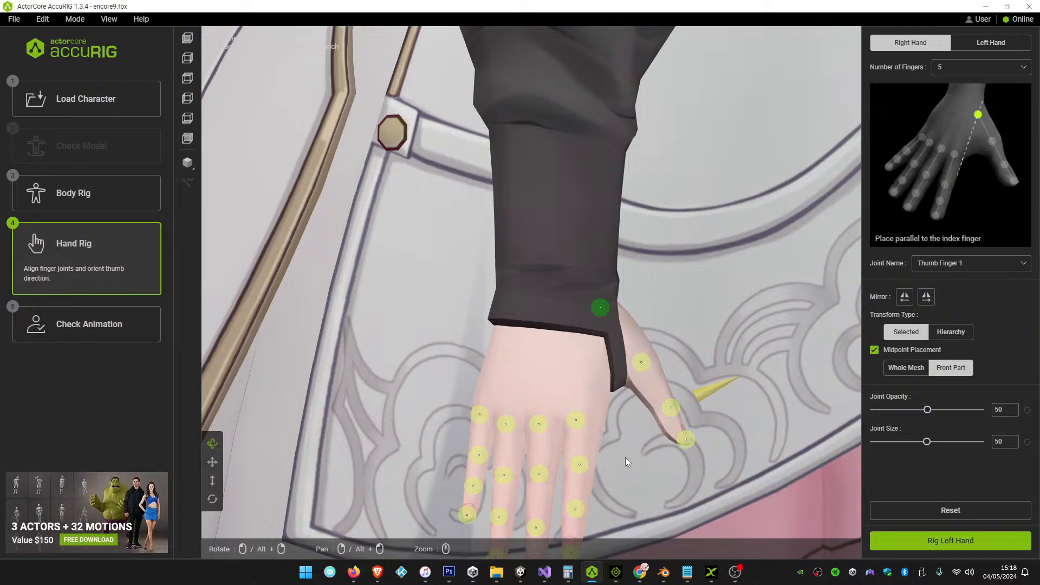
left_click_drag(677, 492, 797, 357)
left_click(737, 314)
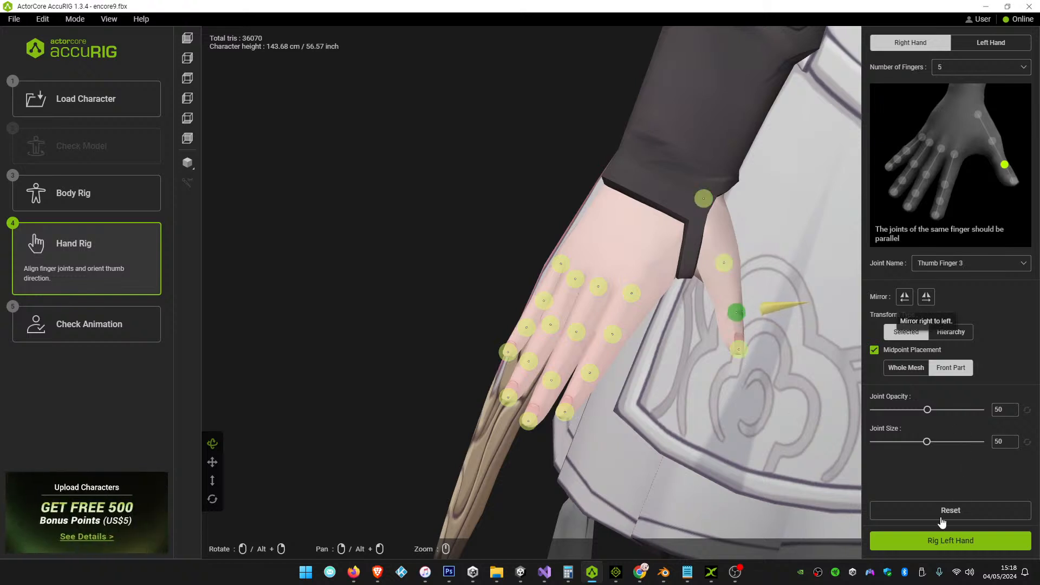
Proceed to rigging the left hand and complete the hand rig to reach the animation check
left_click(943, 542)
left_click(942, 541)
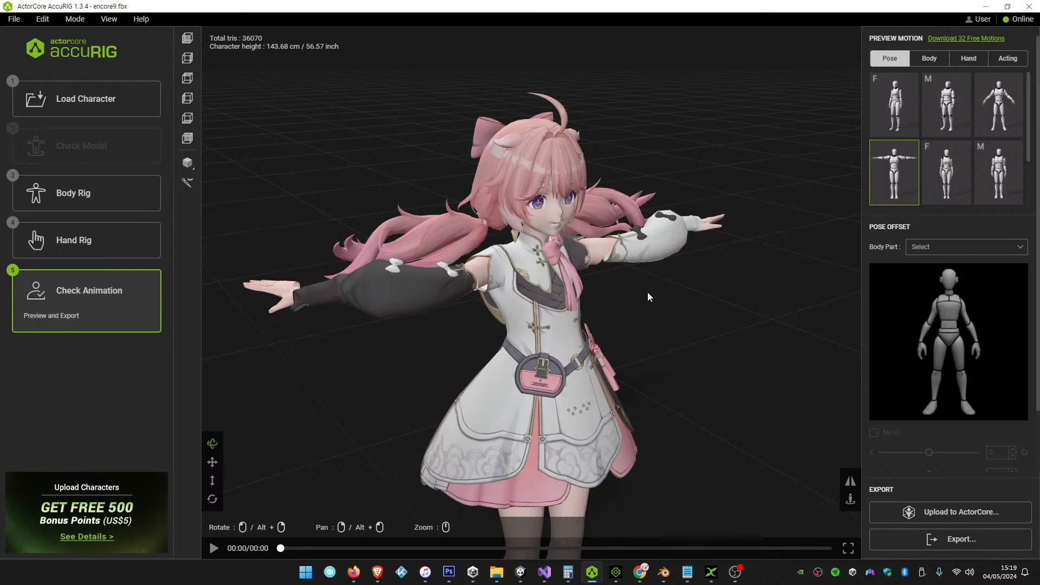
Set the Right Forearm pose offset to X 22, Y 4 and Z 3 in the T-pose
left_click_drag(724, 317, 676, 317)
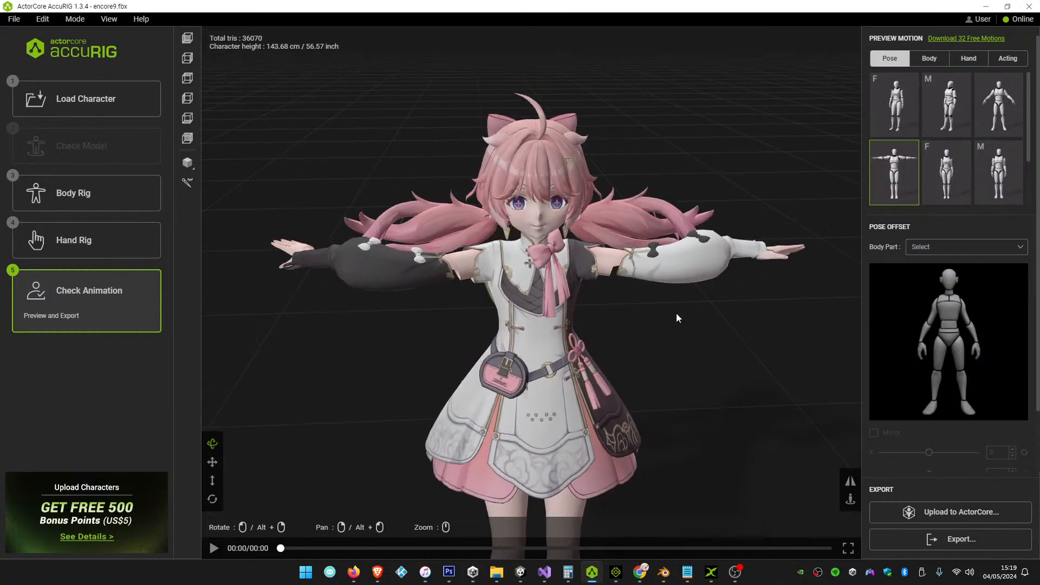
left_click(924, 334)
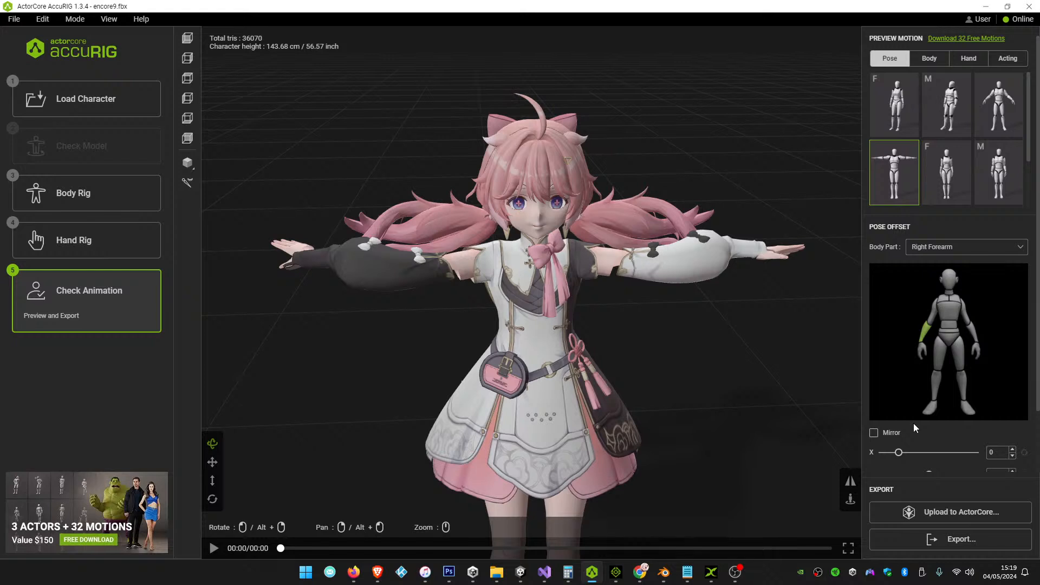
left_click_drag(897, 452, 910, 453)
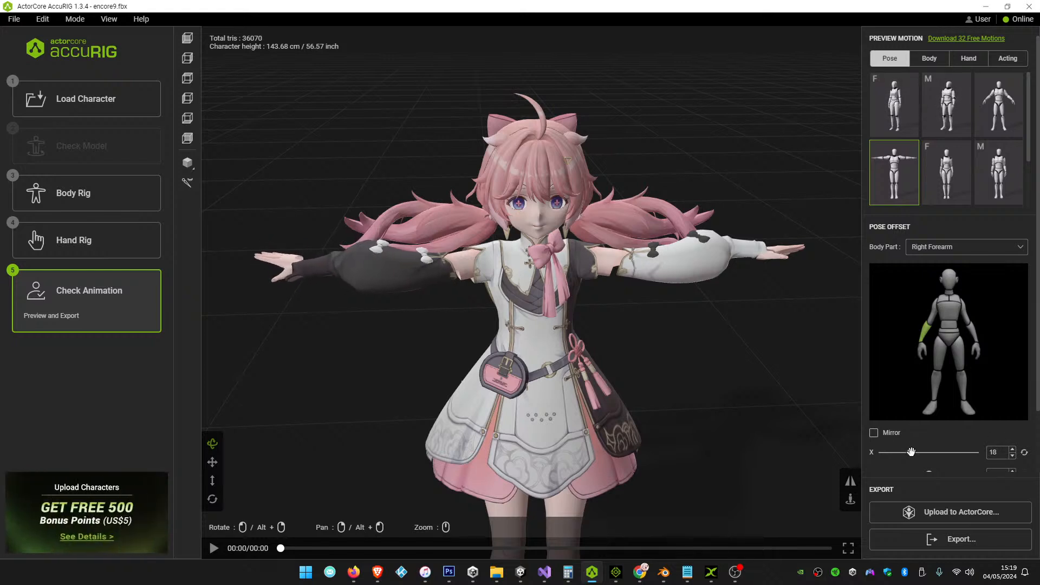
scroll(888, 428, "down", 2)
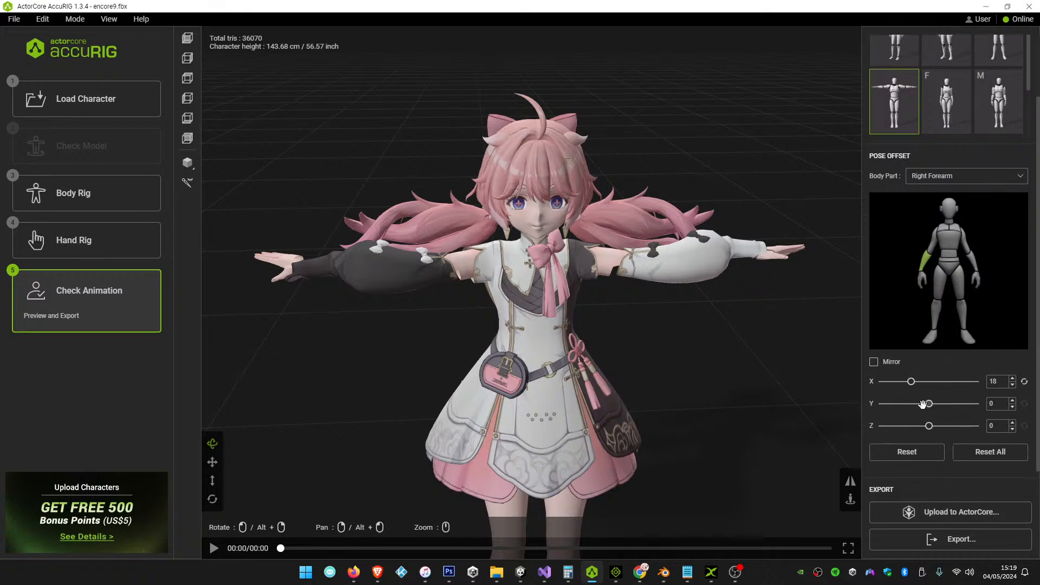
left_click_drag(911, 381, 935, 412)
left_click_drag(929, 425, 940, 425)
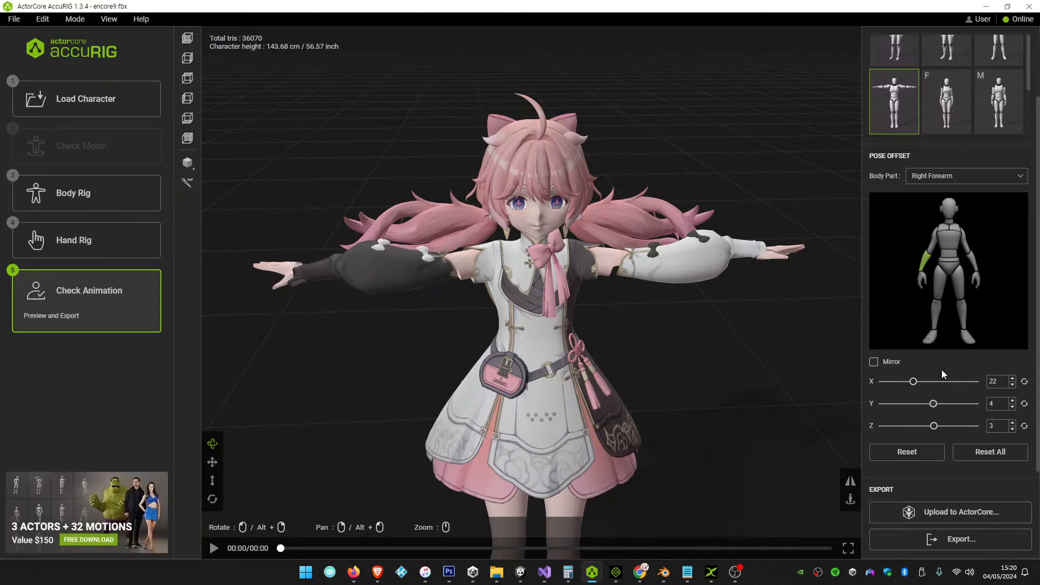
Set the Right Hand pose offset to X -30, Y 2 and Z 1 in the T-pose
left_click(920, 279)
left_click_drag(928, 381, 868, 384)
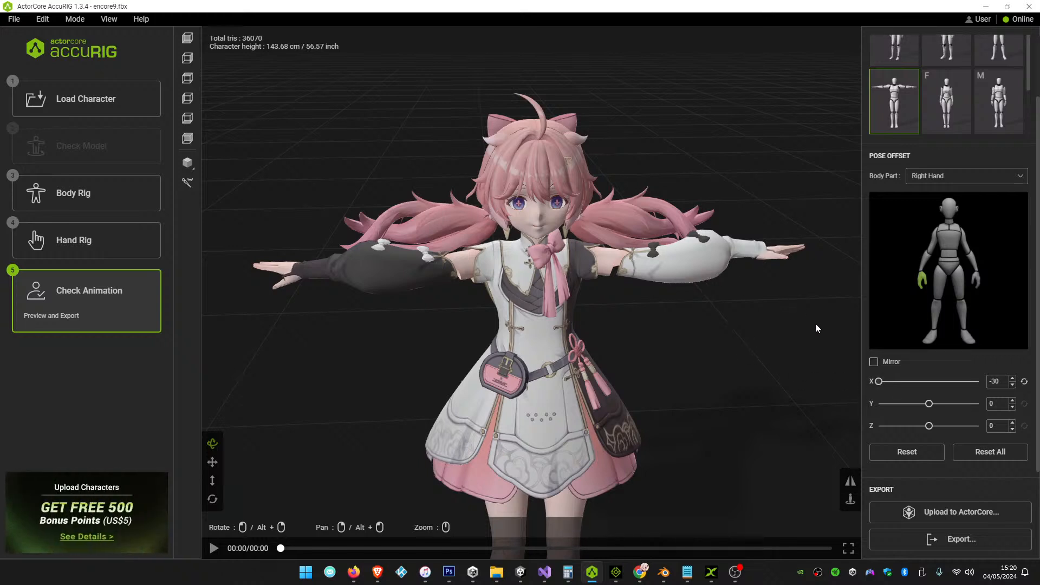
left_click_drag(433, 310, 540, 347)
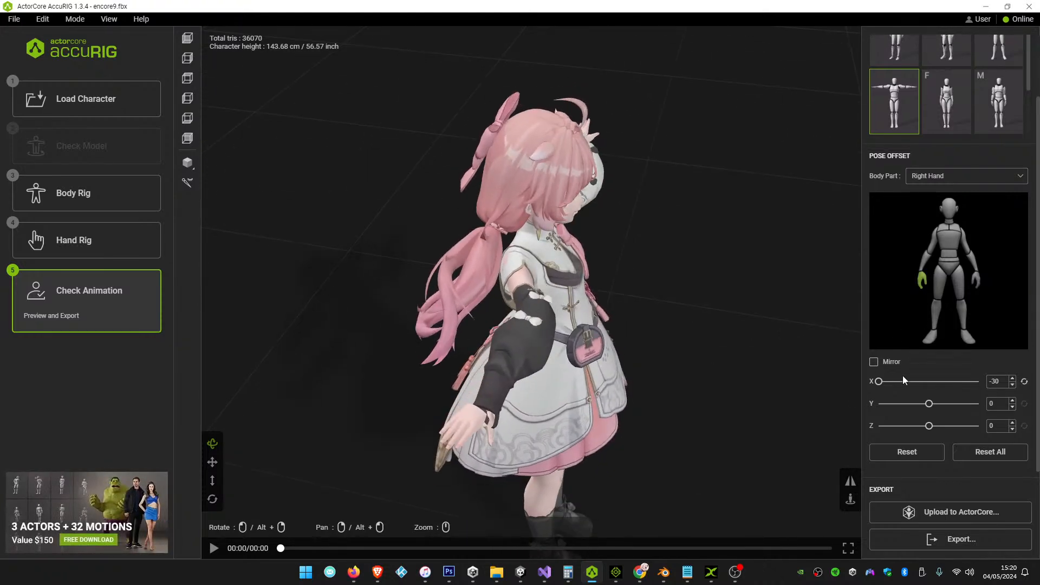
left_click_drag(930, 405, 930, 426)
Set the Right Forearm X offset to 16 and the Right Hand offsets to Y -8 and Z -3
left_click(921, 266)
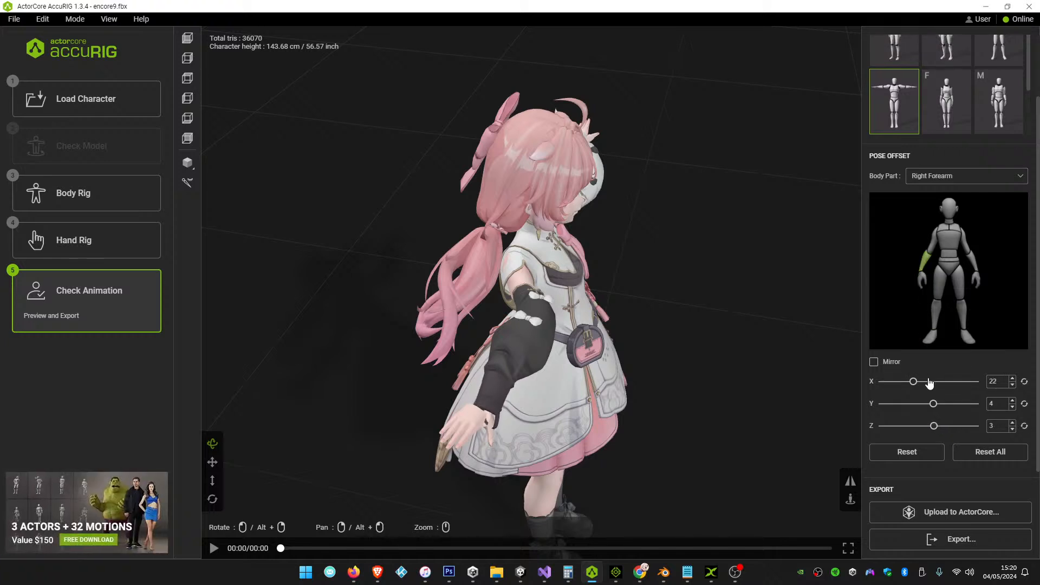
left_click_drag(915, 381, 913, 382)
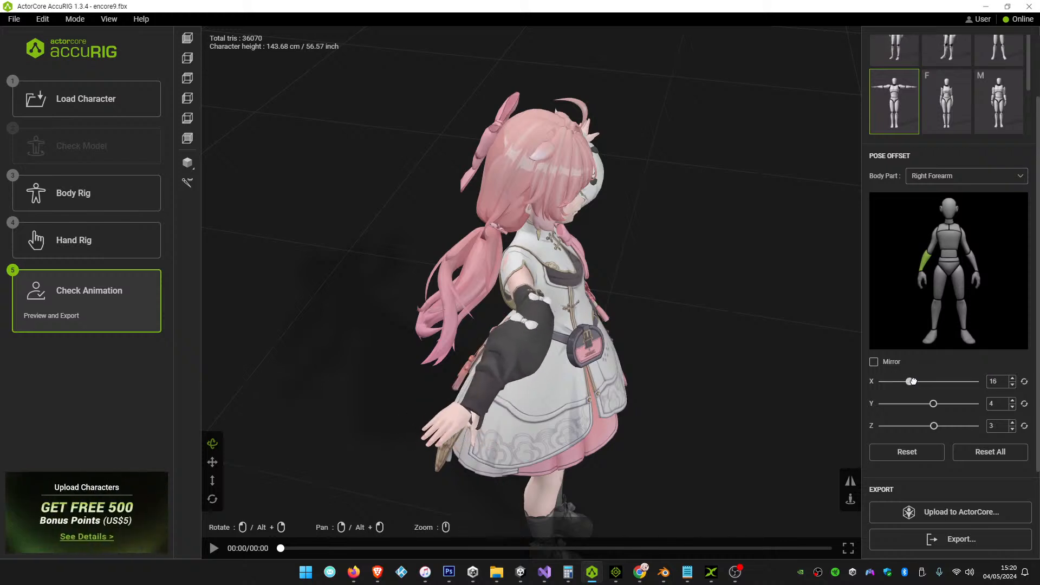
left_click(922, 280)
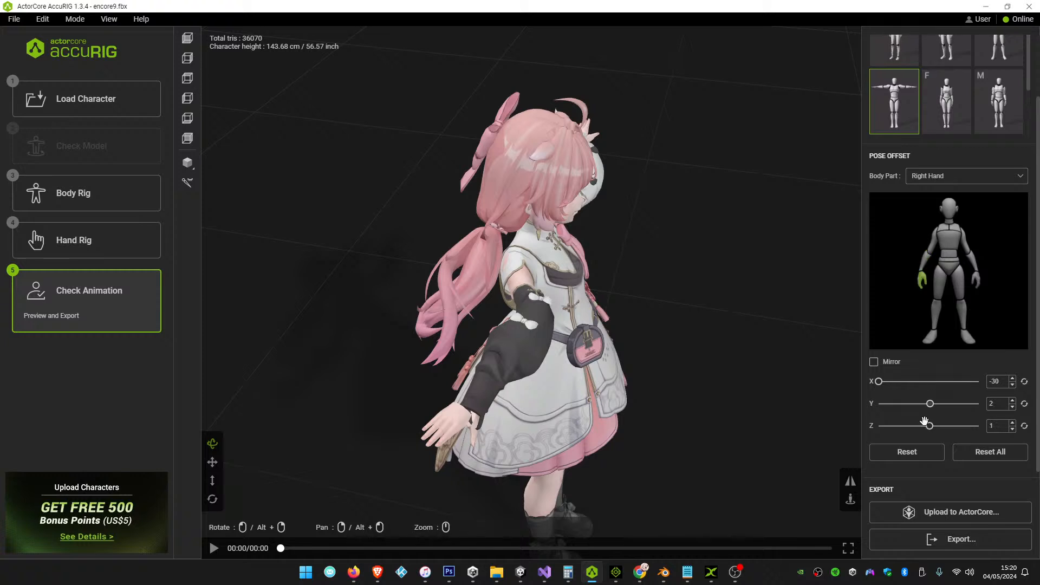
left_click_drag(930, 431, 926, 406)
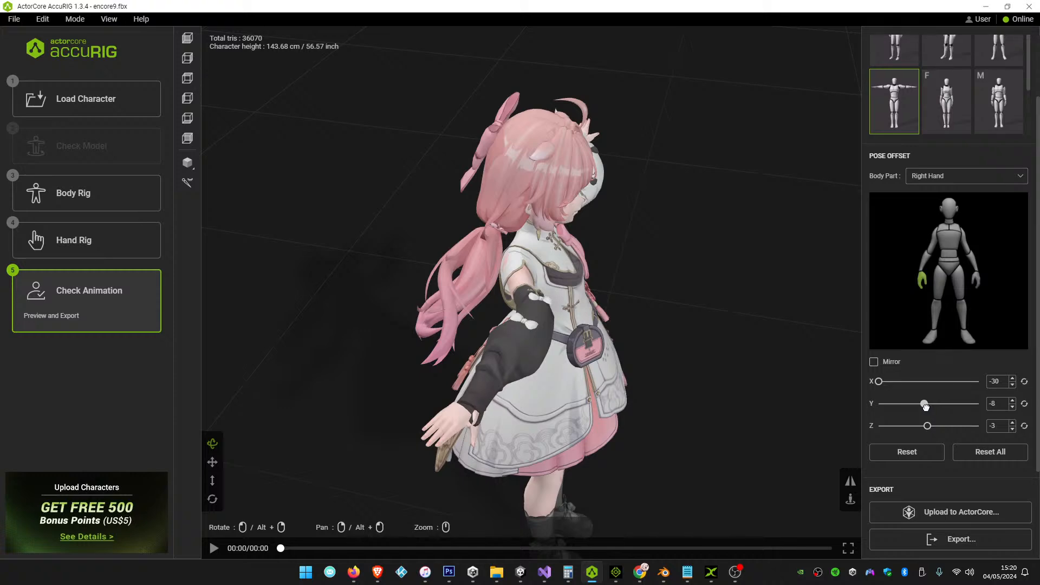
left_click_drag(605, 338, 537, 326)
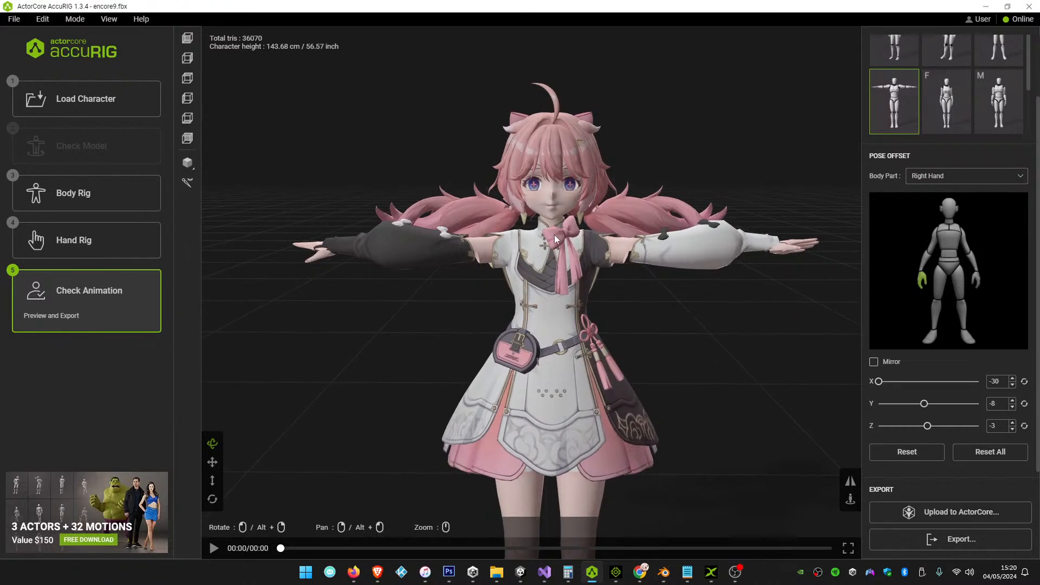
scroll(563, 253, "down", 3)
scroll(689, 289, "up", 2)
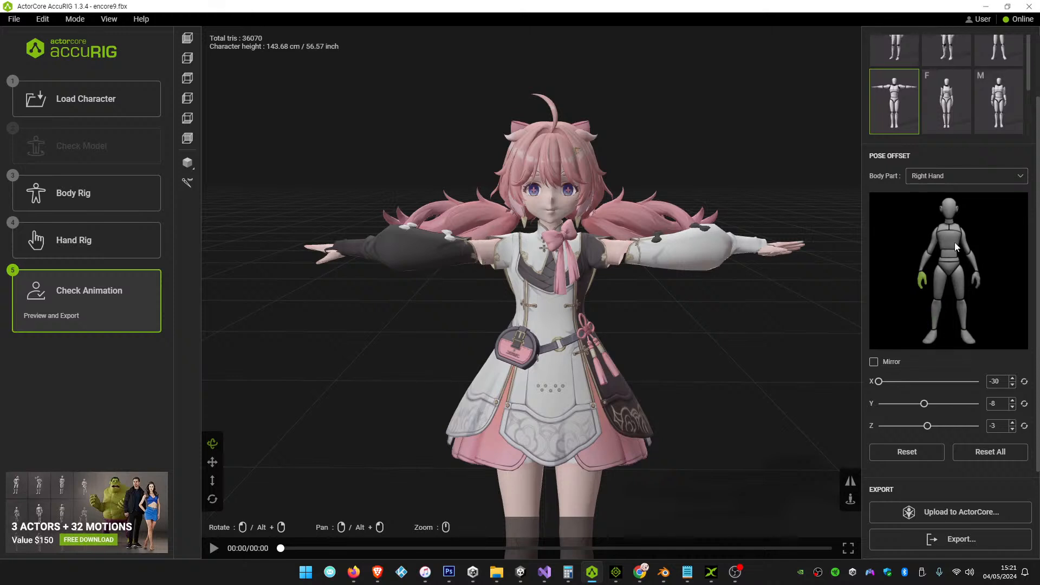
Set the Right Upper Arm pose offset to X 10 and Y -1
left_click(933, 235)
left_click_drag(933, 384, 933, 384)
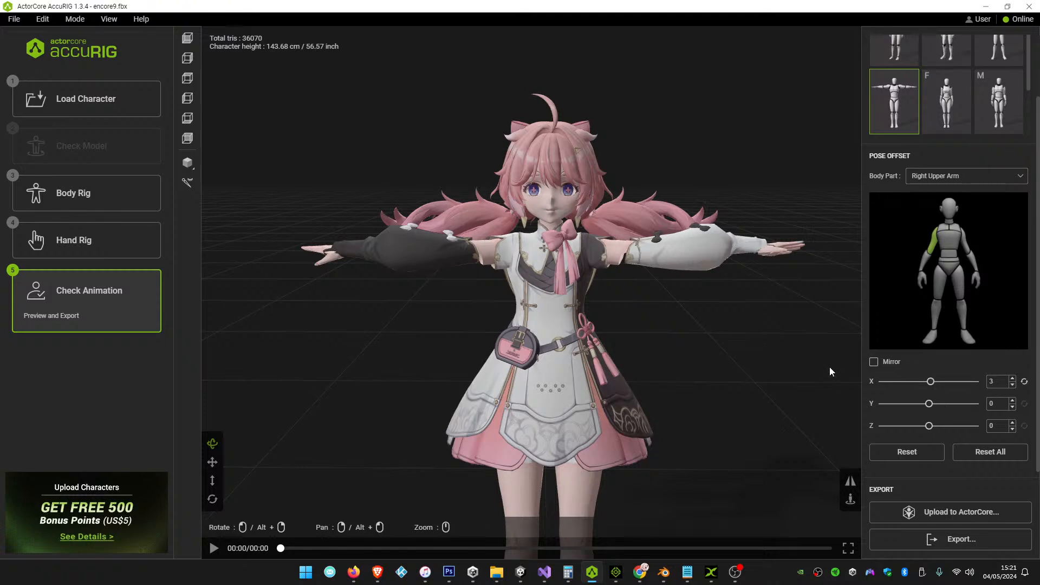
left_click_drag(928, 403, 937, 383)
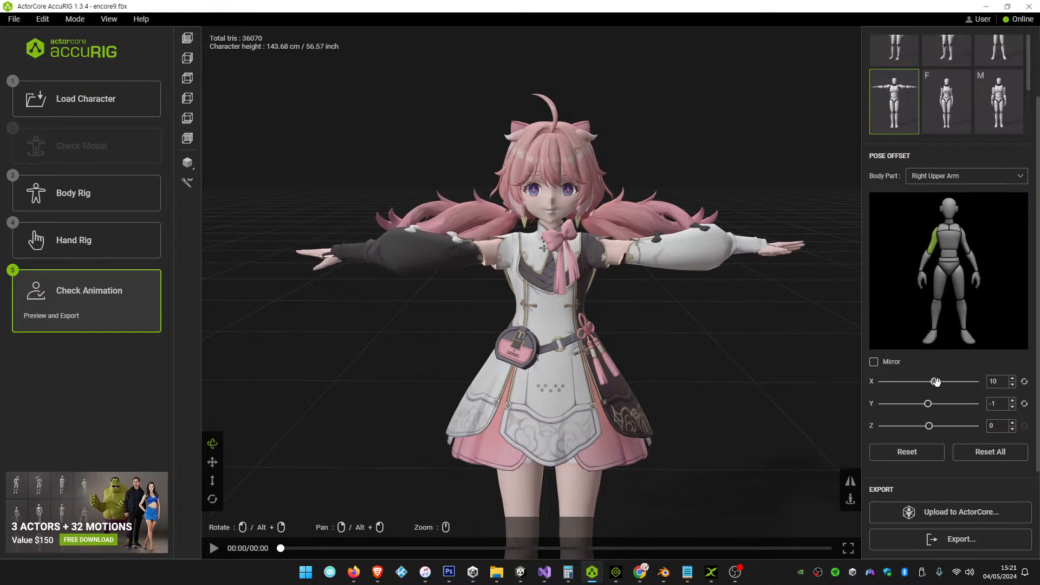
Inspect the full-body T-pose and play the first female pose preview on the character
scroll(770, 381, "down", 5)
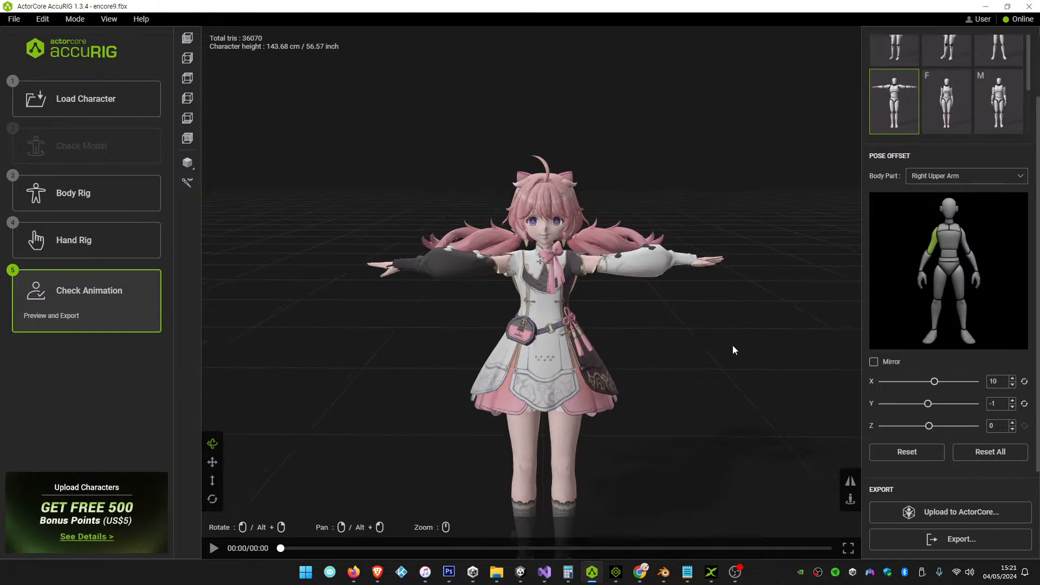
scroll(714, 371, "up", 5)
scroll(719, 390, "down", 4)
middle_click_drag(722, 405, 719, 331)
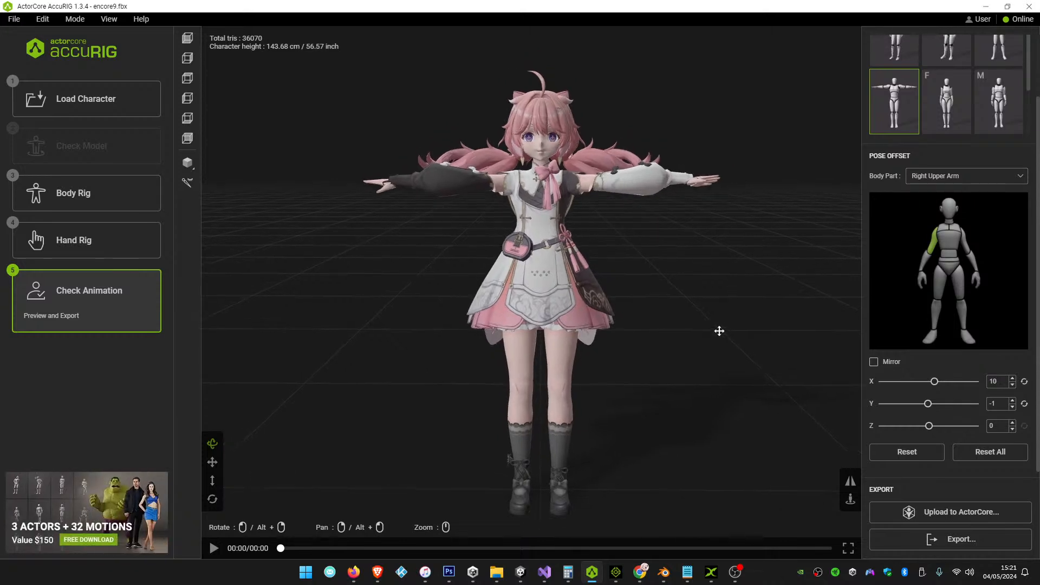
left_click_drag(721, 309, 721, 287)
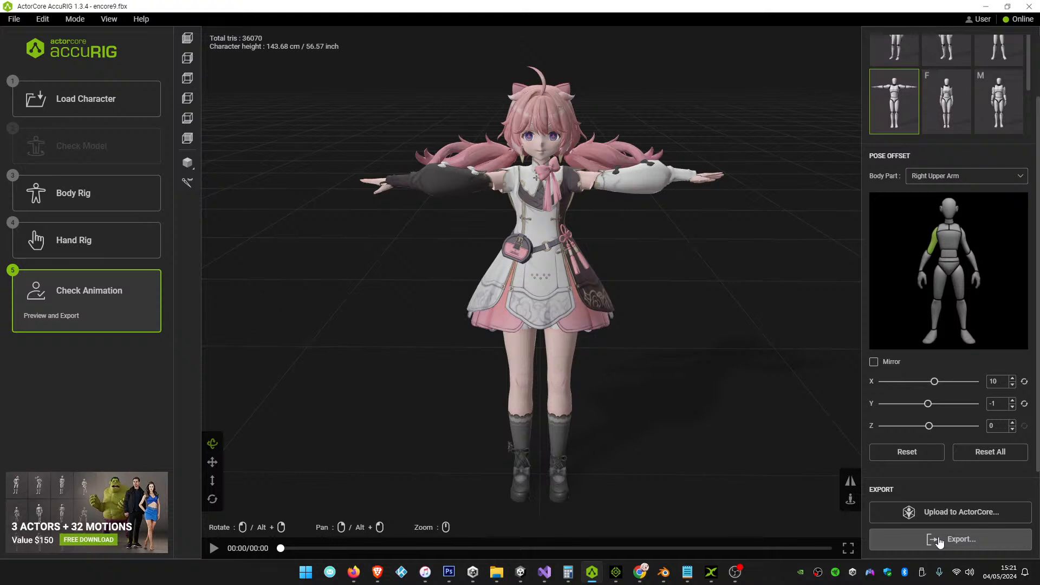
scroll(831, 132, "up", 2)
scroll(831, 124, "down", 2)
scroll(910, 105, "up", 2)
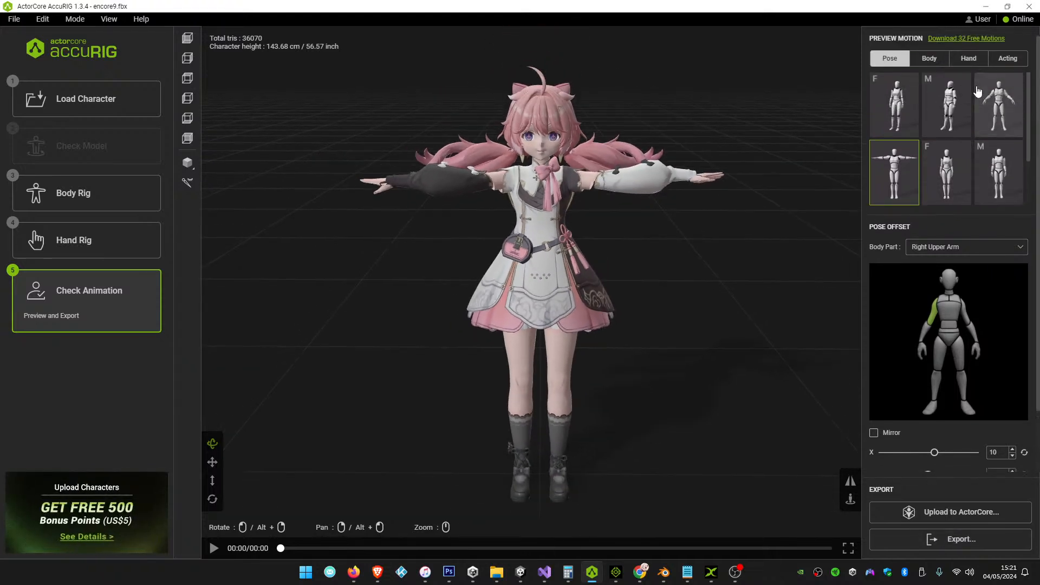
left_click(907, 104)
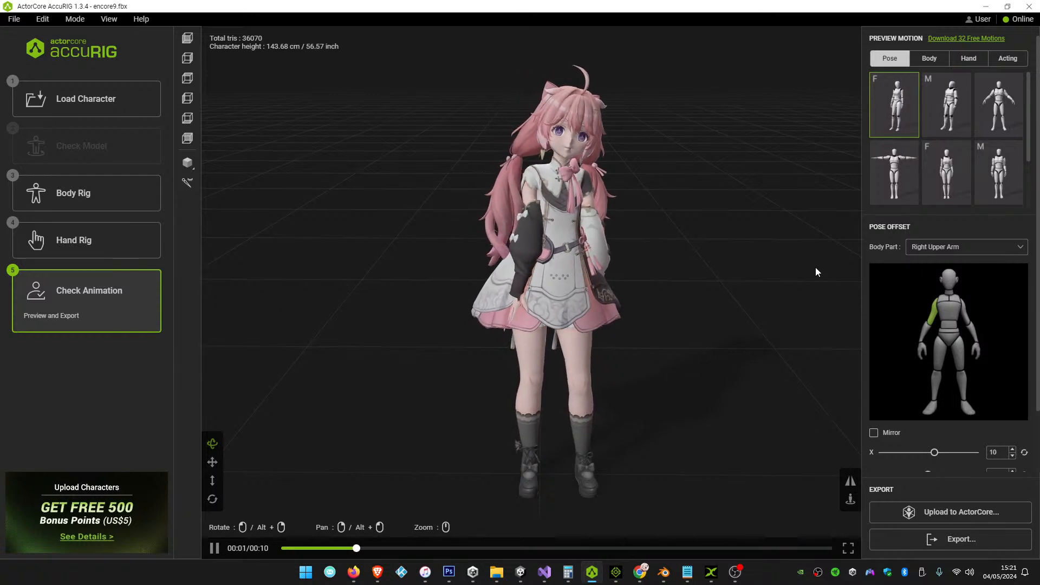
Set the Right Shoulder pose offset to X -17 and Z -4, and the Left Shoulder to X -5, Y -9 and Z 6
left_click(942, 297)
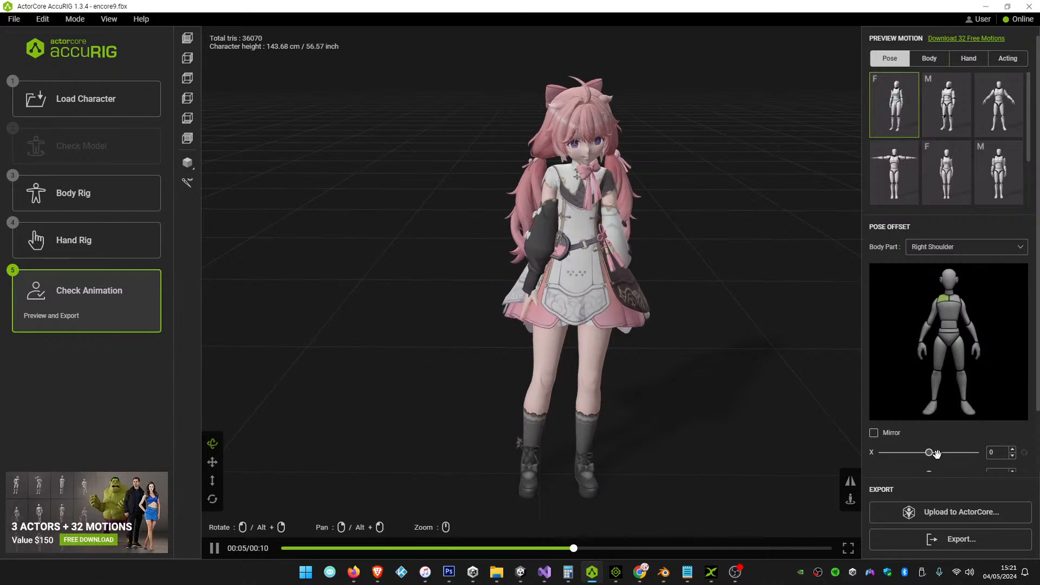
mouse_move(929, 453)
left_mouse_down()
mouse_move(880, 451)
mouse_move(913, 453)
left_mouse_up()
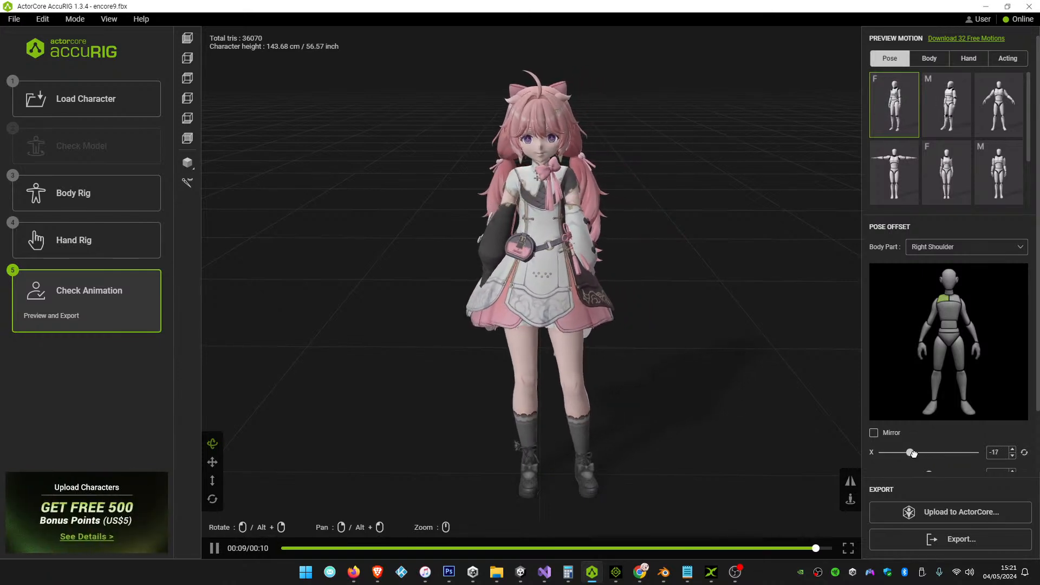
left_click(954, 297)
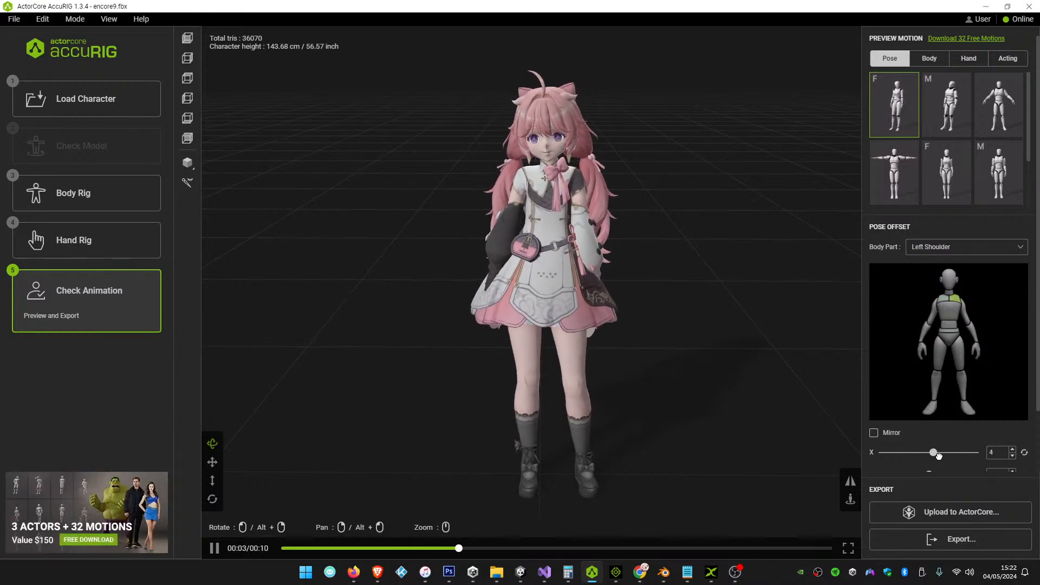
left_click_drag(938, 452, 923, 453)
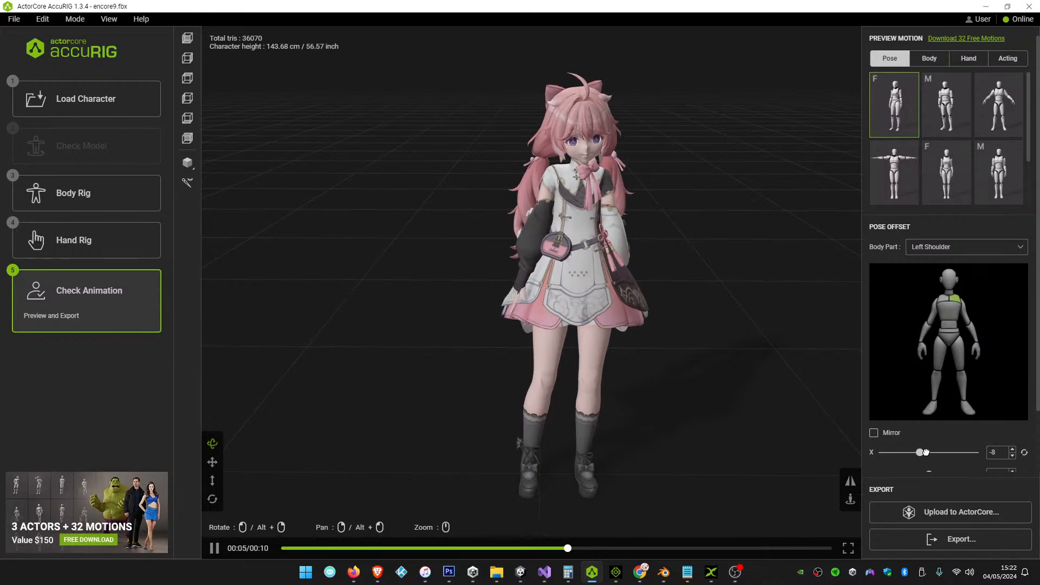
scroll(937, 465, "down", 2)
mouse_move(929, 412)
left_mouse_down()
mouse_move(919, 426)
mouse_move(935, 427)
left_mouse_up()
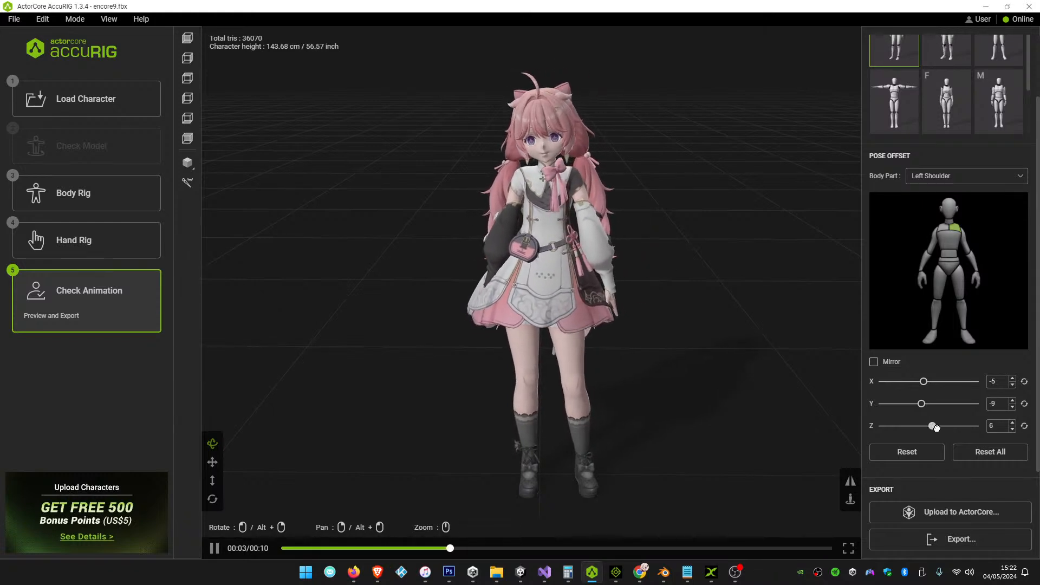
left_click(943, 228)
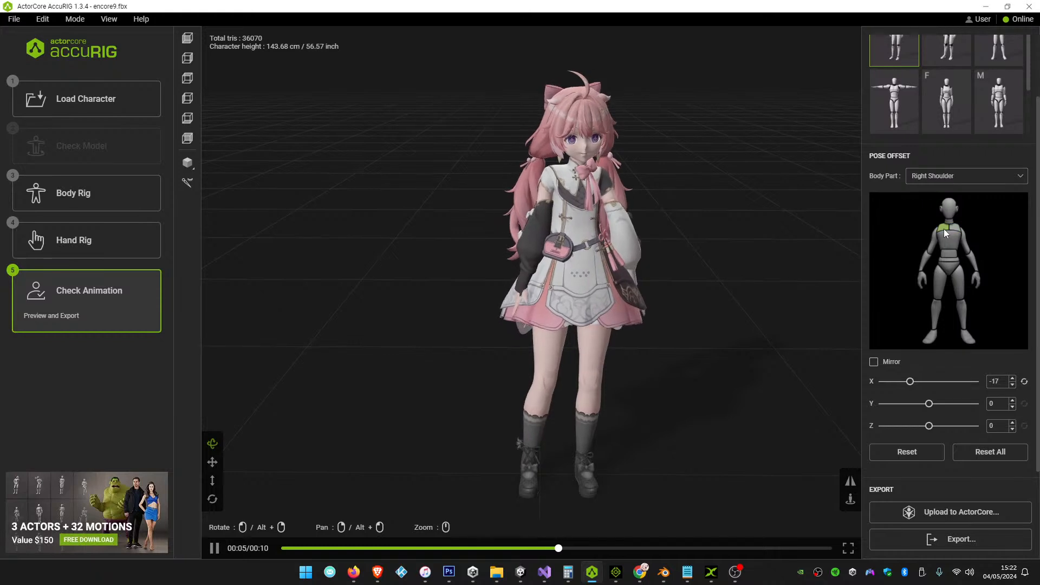
left_click_drag(932, 427, 928, 425)
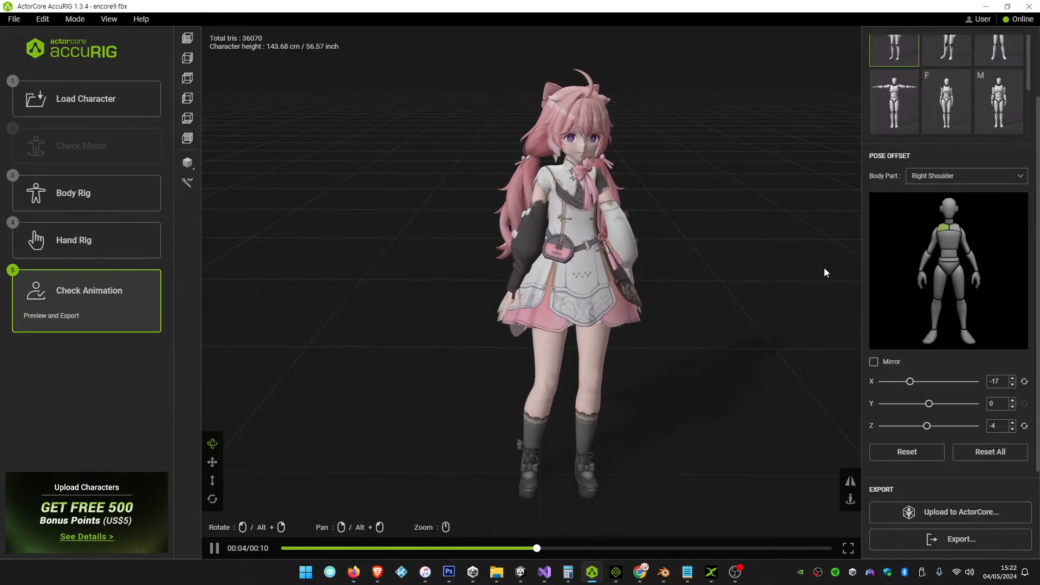
Export the rigged character as an FBX for Unity, saving it as encore10.fbx in the encoreMMD folder
left_click(961, 539)
left_click(520, 261)
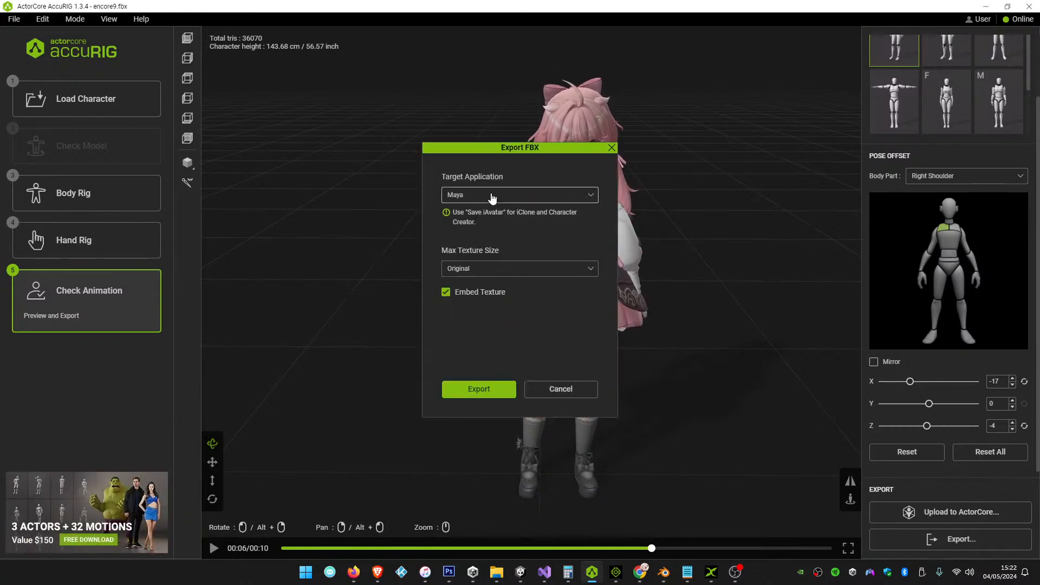
left_click(492, 196)
left_click(481, 250)
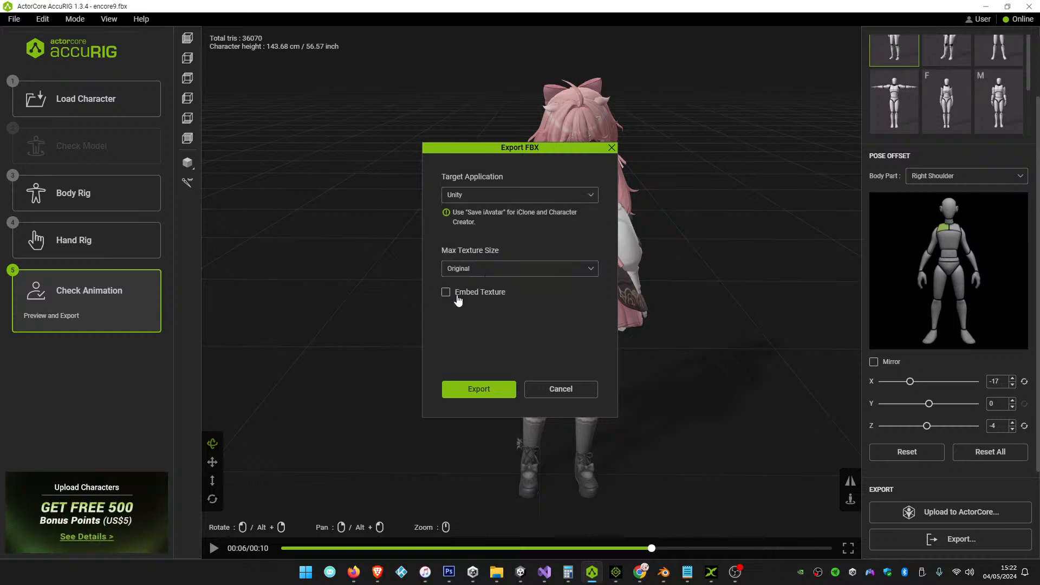
left_click(468, 396)
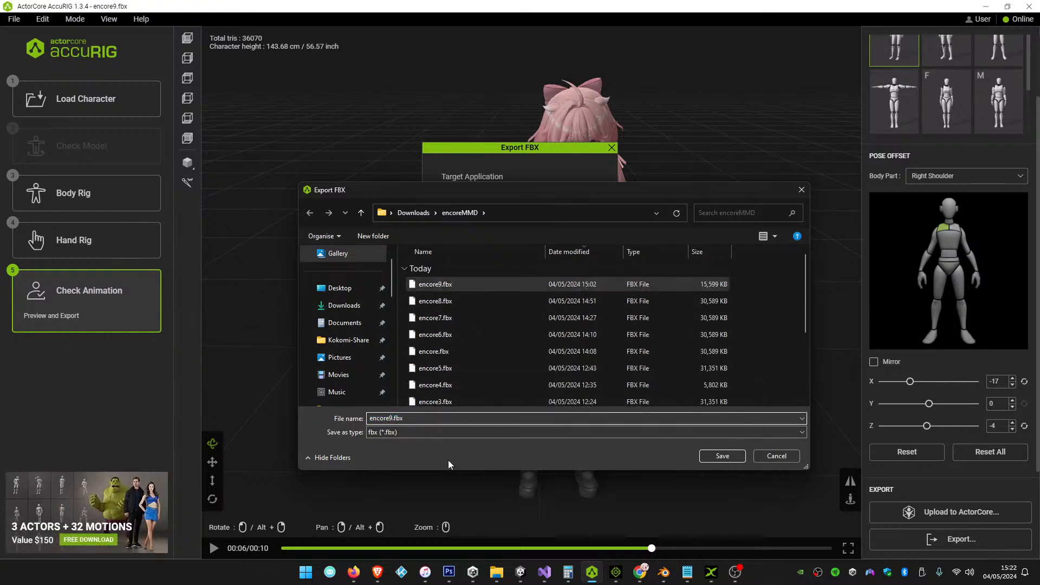
key("BackSpace")
type("10")
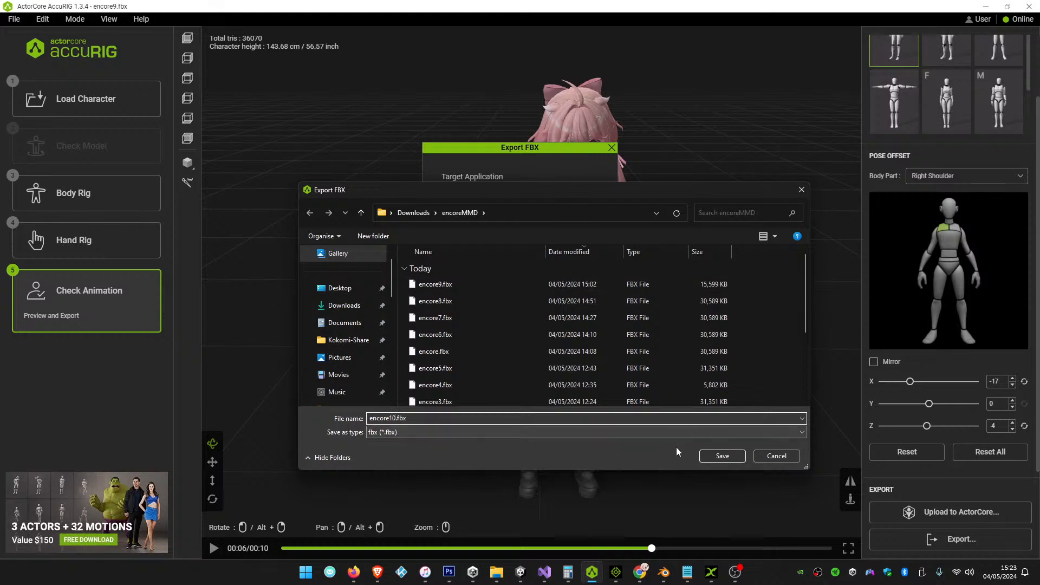
left_click(713, 457)
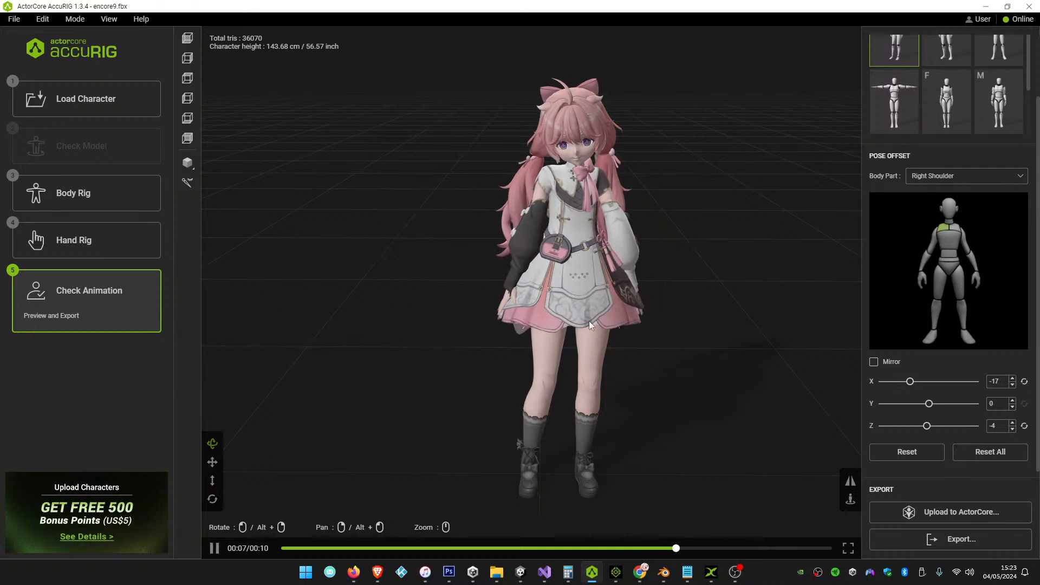
Switch to iClone 3DXchange 7 and import encore10.fbx, accepting its conversion to a non-standard character
left_click(710, 573)
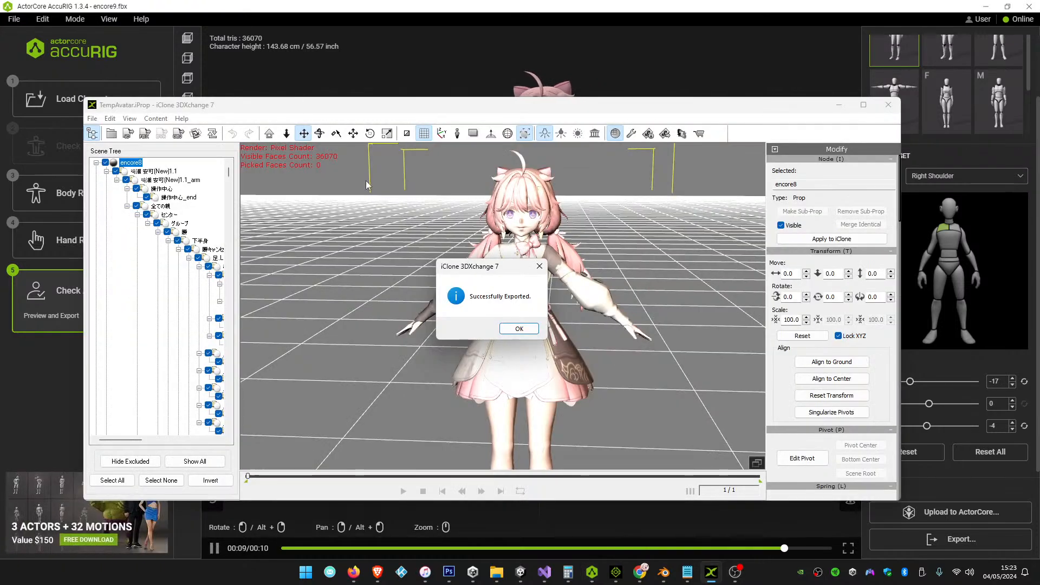
left_click(518, 328)
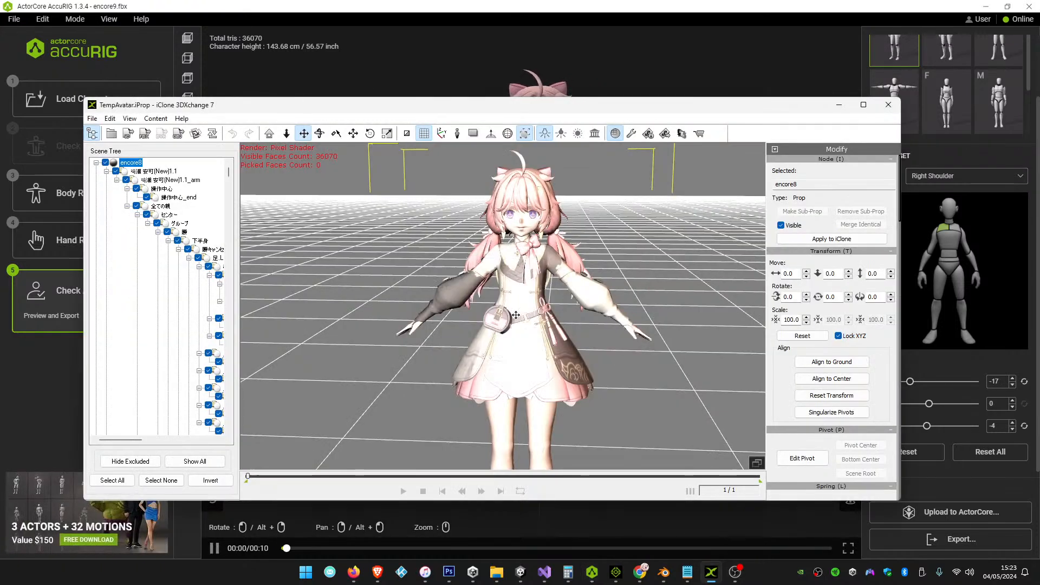
left_click(92, 118)
left_click(111, 145)
double_click(454, 245)
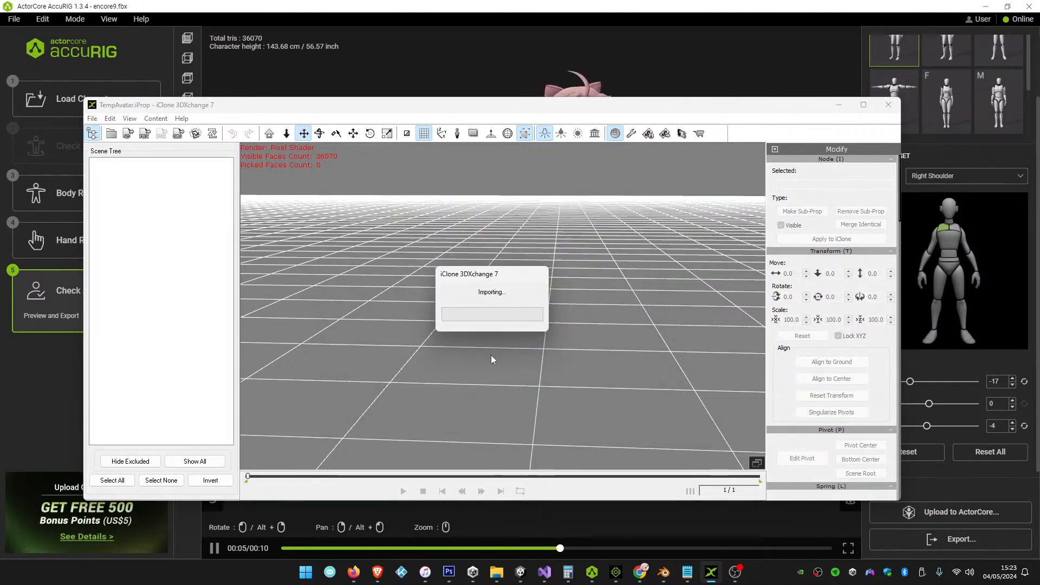
left_click(460, 365)
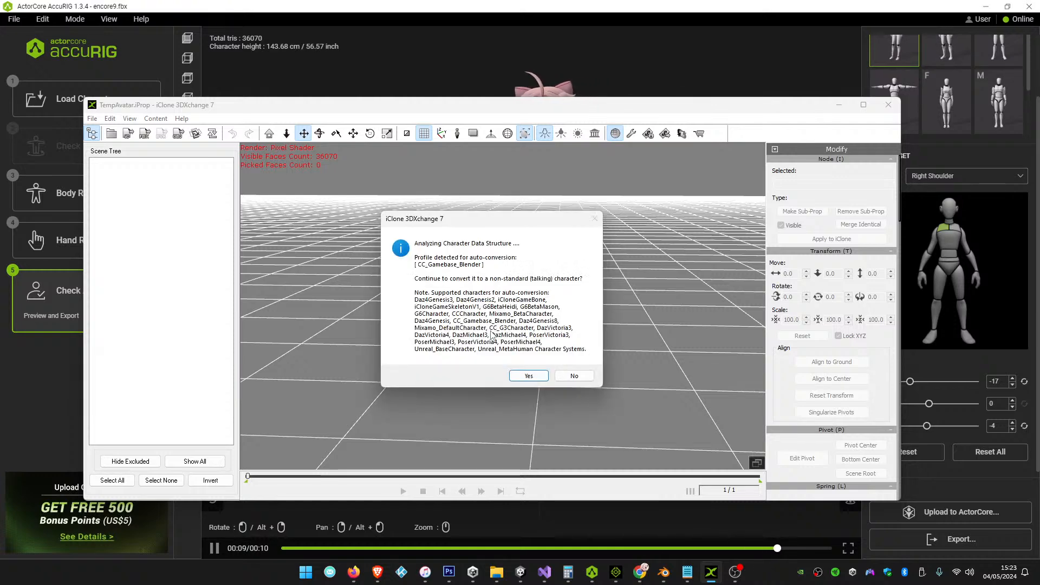
left_click(529, 375)
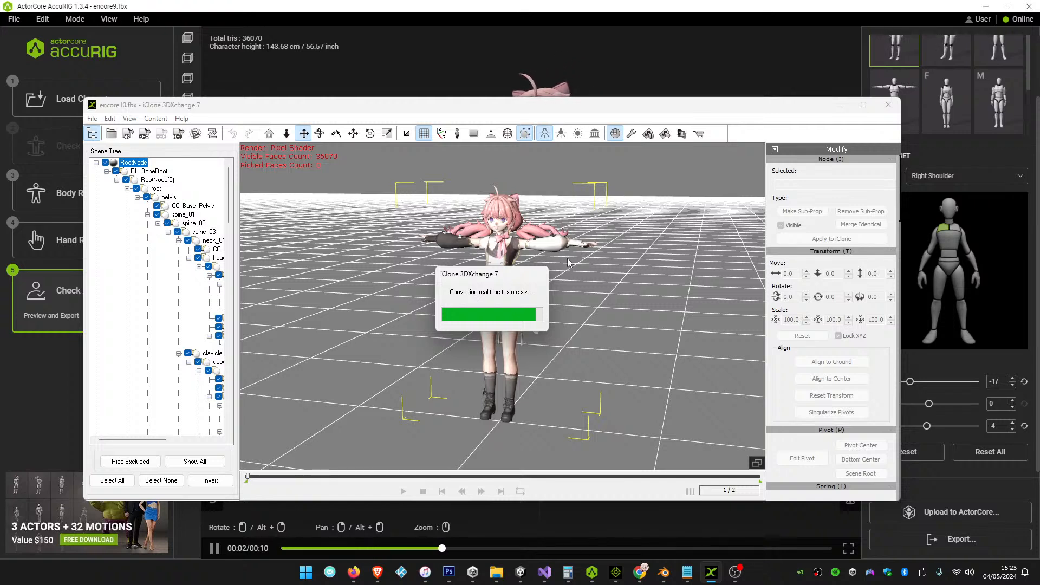
Switch to the encoreTest project in iClone 7
mouse_move(613, 578)
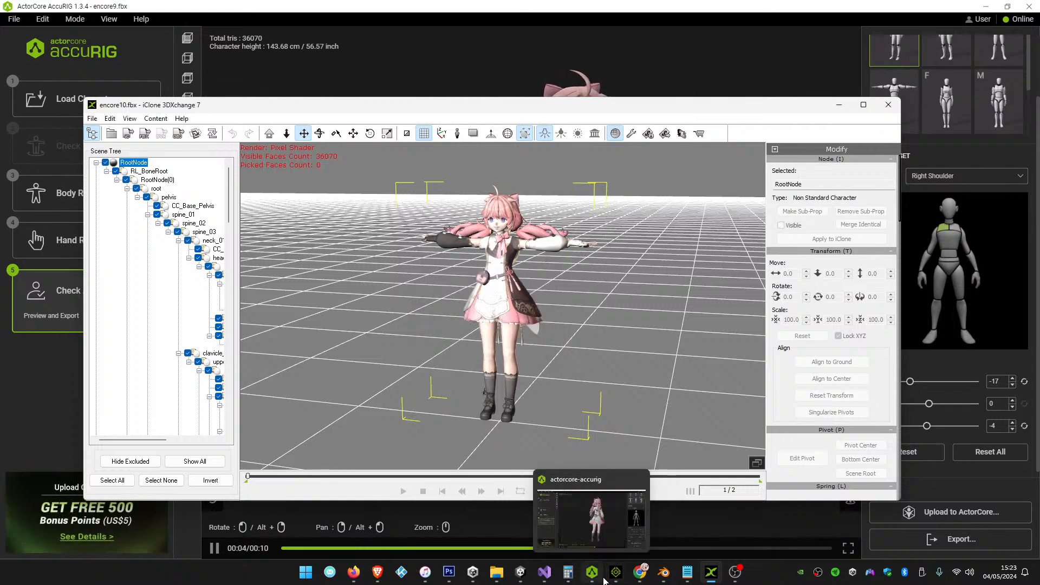
left_click(615, 517)
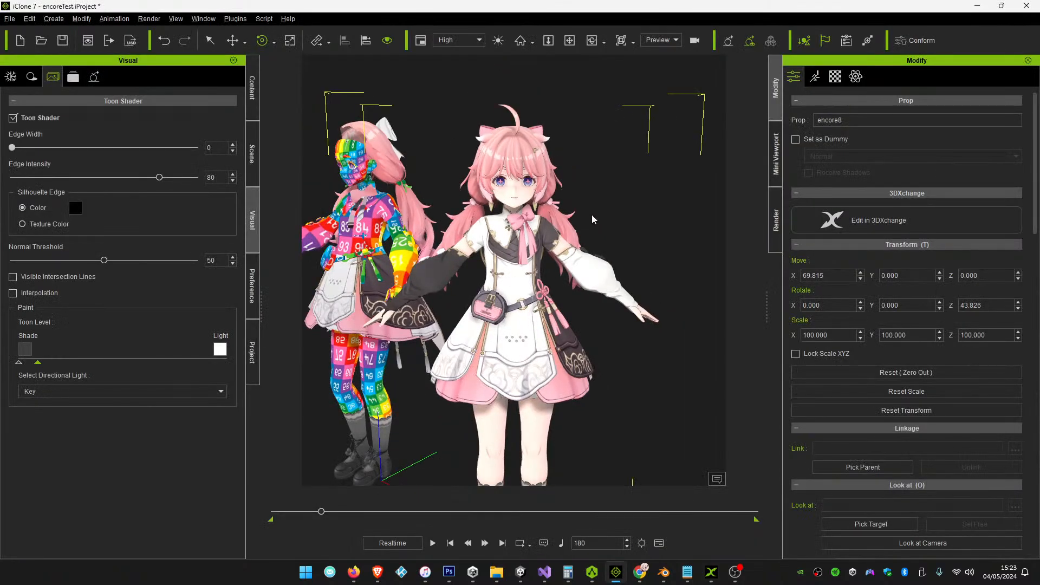
Switch to iClone 3DXchange and send the loaded encore10 character to the iClone scene
left_click(570, 42)
left_click_drag(604, 184, 495, 174)
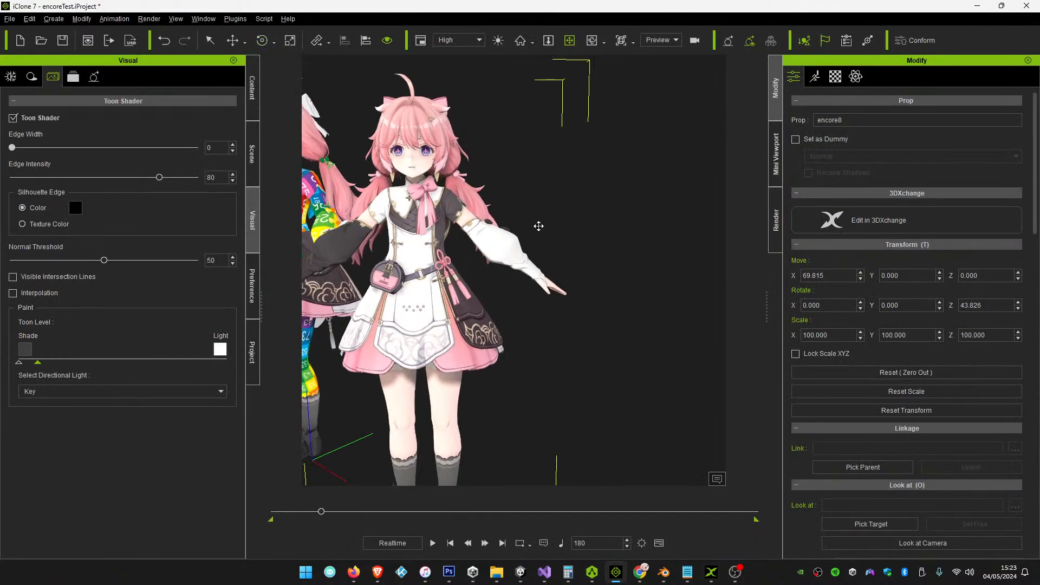
left_click(633, 361)
scroll(619, 365, "down", 3)
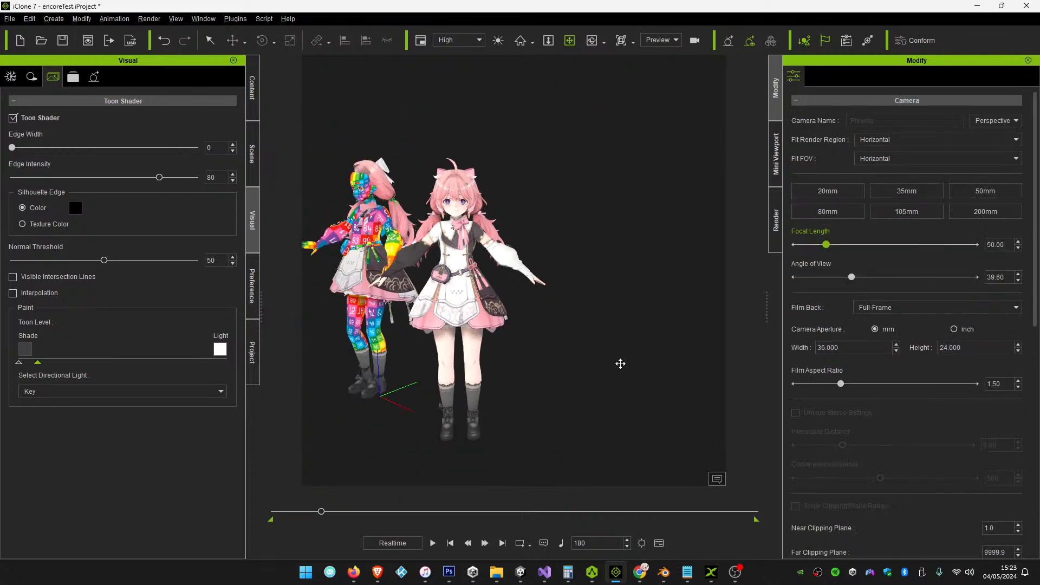
left_click(711, 572)
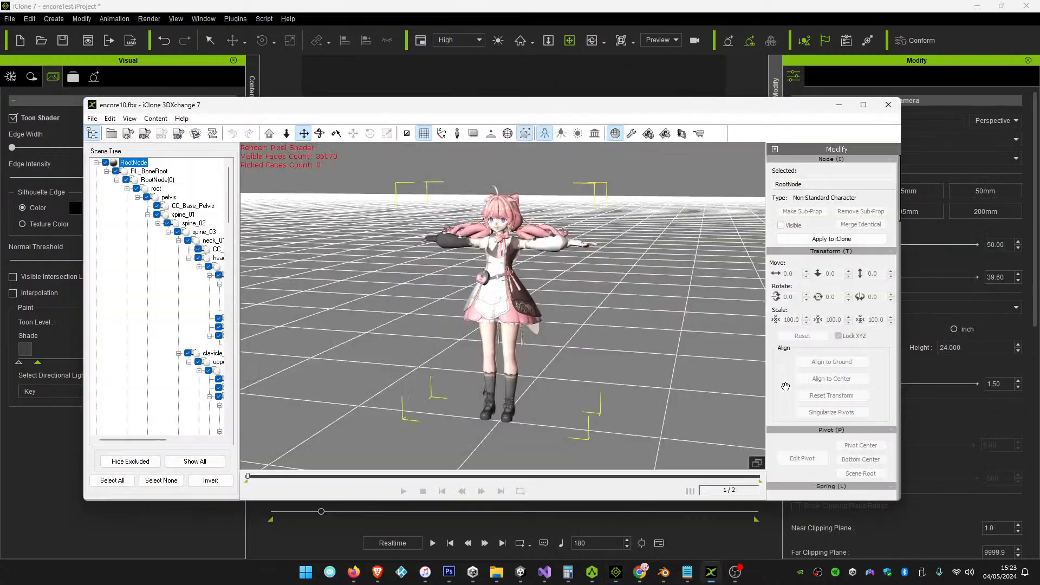
left_click(814, 240)
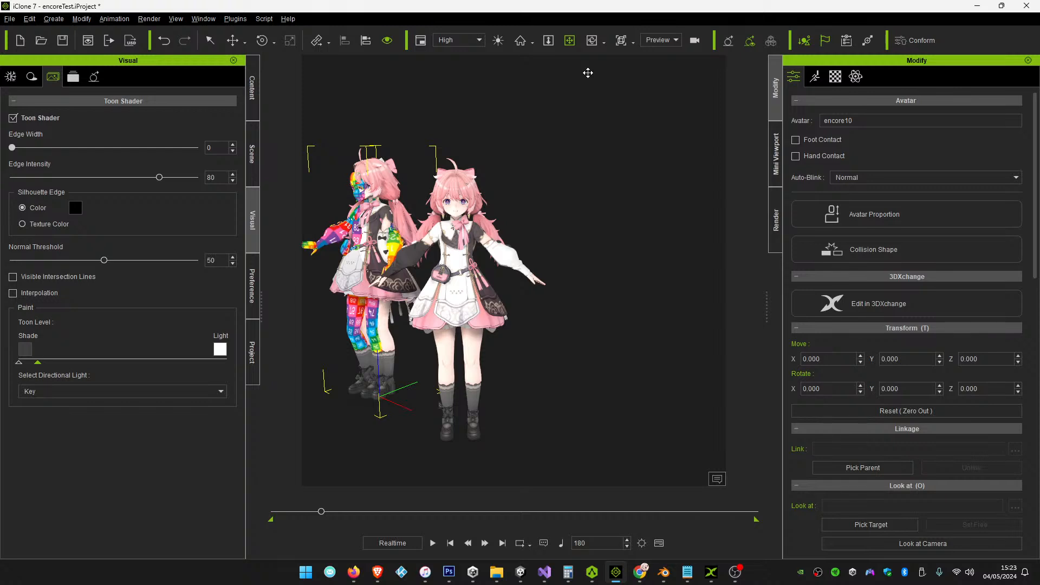
Hide the encore2 avatar and the encore8 prop in the scene
left_click(232, 40)
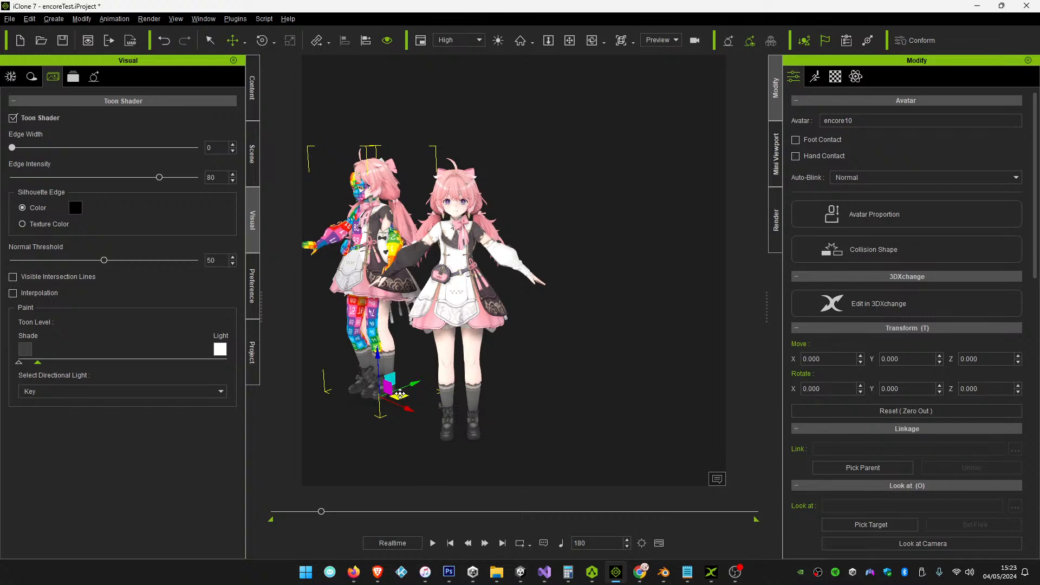
left_click(458, 349)
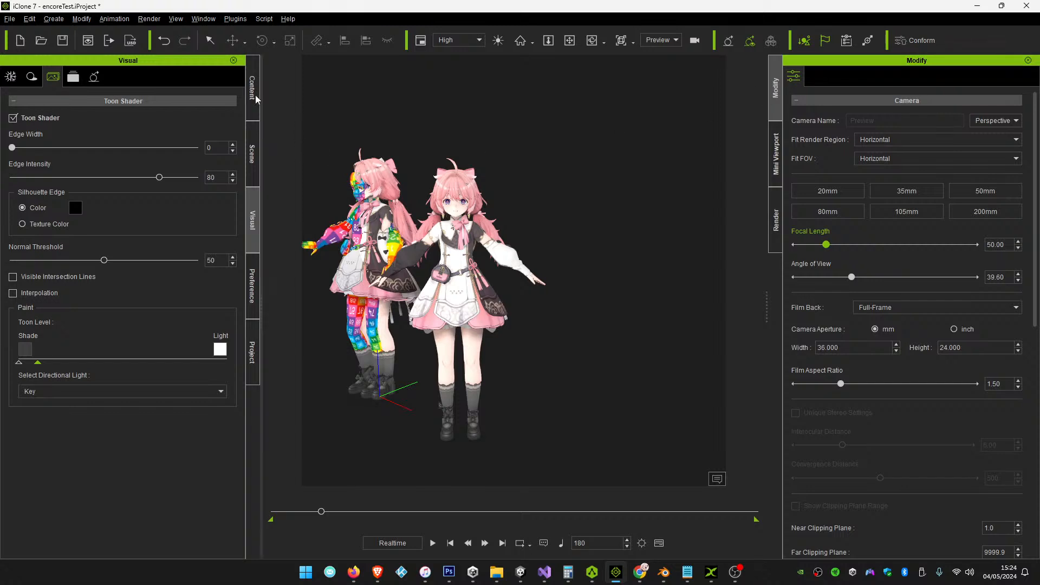
left_click(253, 90)
left_click(251, 157)
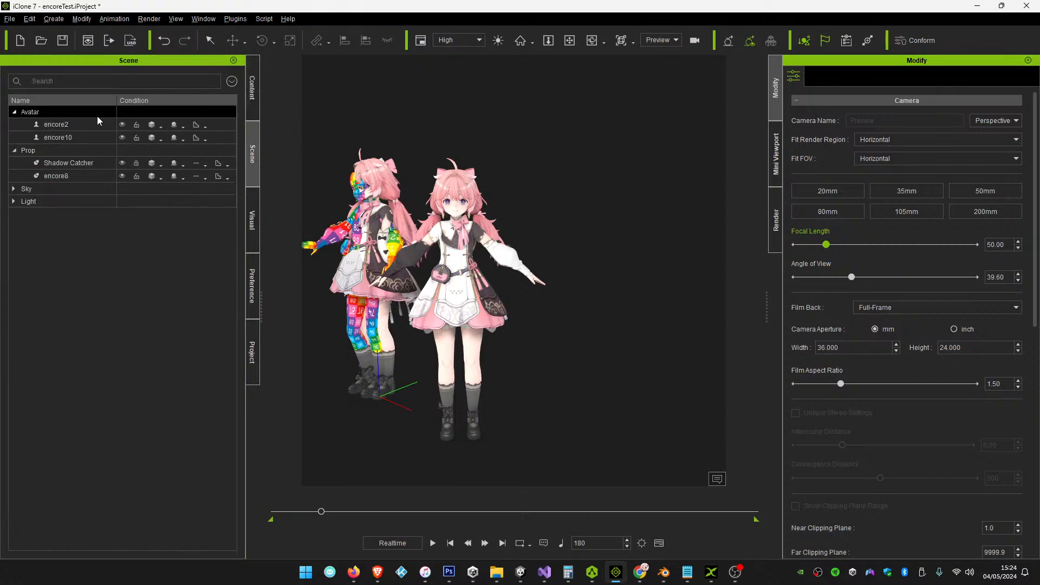
left_click(122, 124)
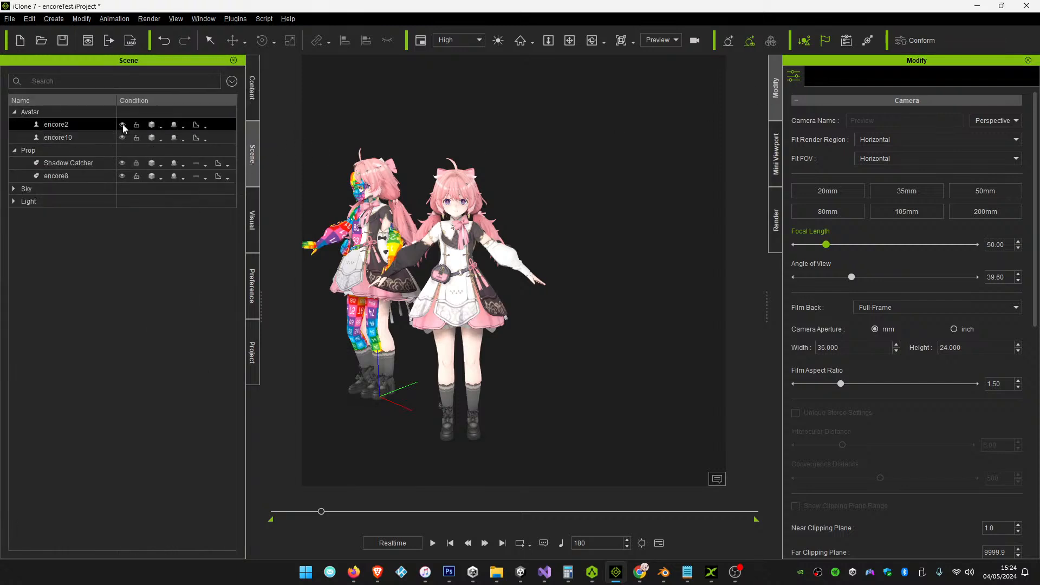
left_click(122, 177)
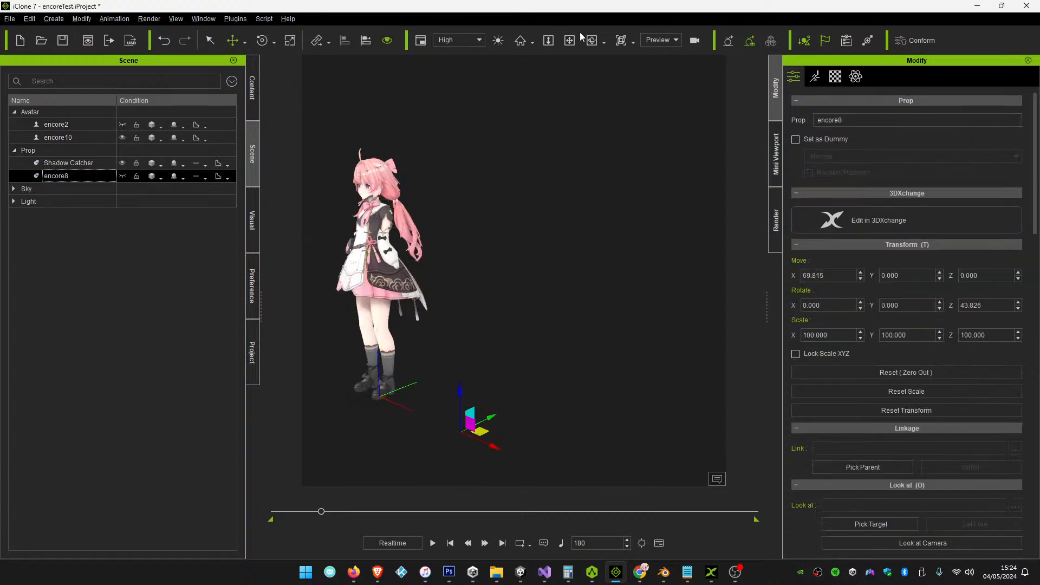
Examine the encore10 avatar from the front, both close up on the outfit and at full length
left_click(566, 43)
right_click_drag(424, 208, 523, 193)
left_click_drag(385, 246, 590, 266)
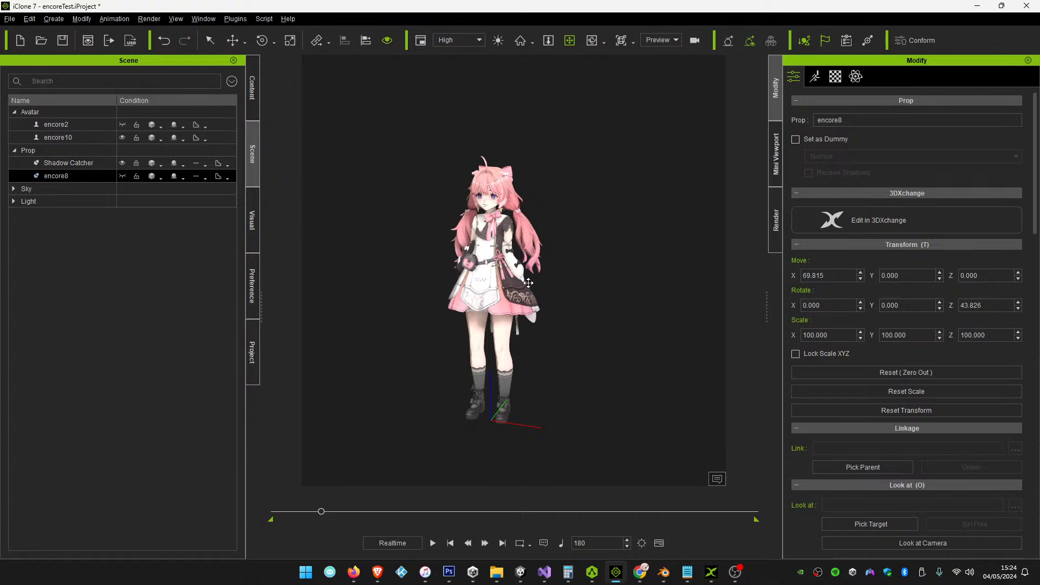
scroll(528, 283, "up", 5)
right_click_drag(528, 283, 587, 276)
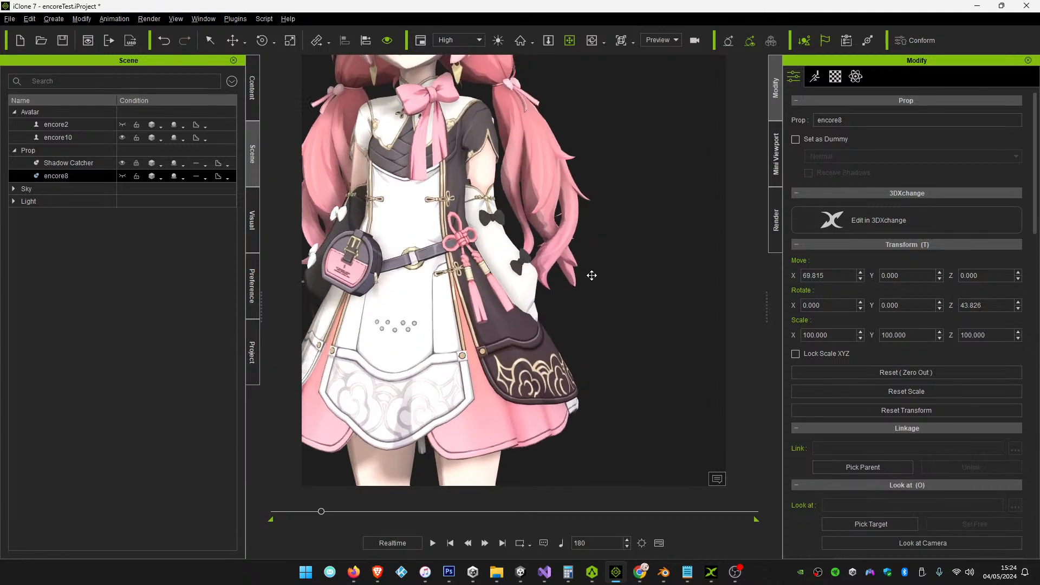
scroll(586, 283, "down", 4)
scroll(580, 269, "up", 3)
scroll(578, 269, "down", 2)
scroll(629, 252, "up", 3)
scroll(629, 252, "down", 3)
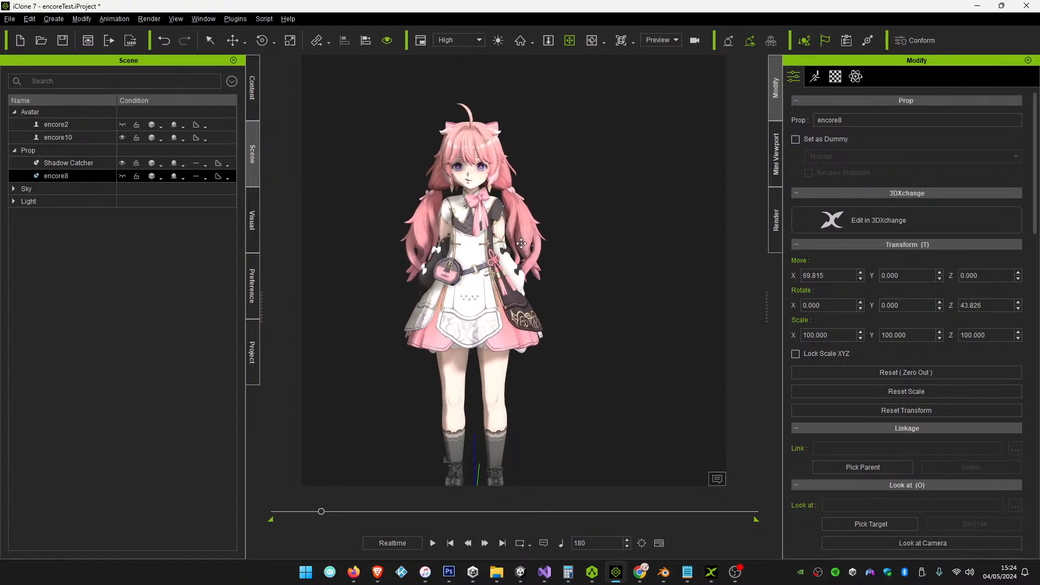
scroll(585, 211, "up", 2)
Rotate the encore10 avatar about 50.6 degrees around its vertical Z axis
left_click(531, 210)
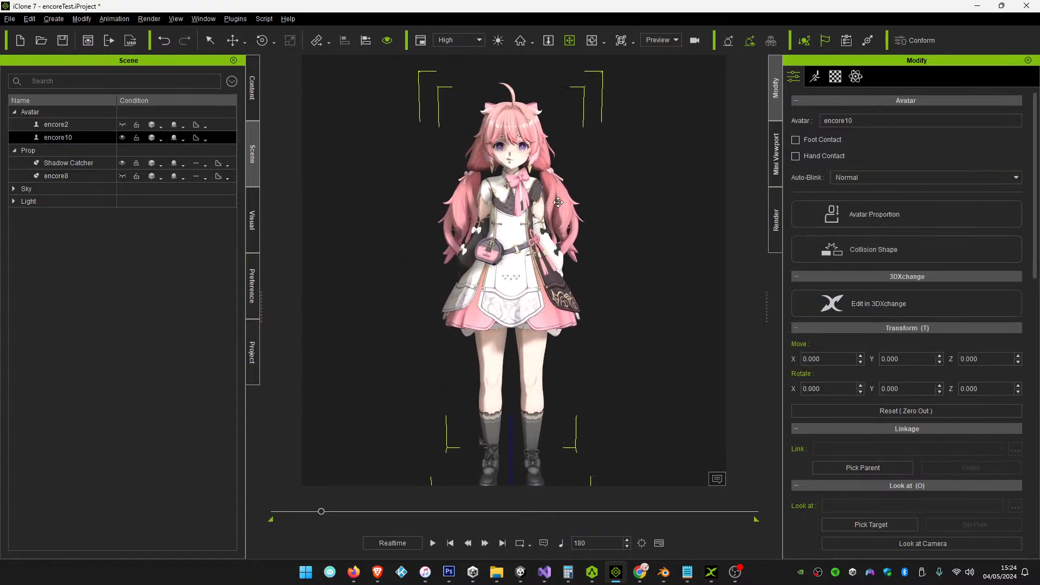
left_click(262, 40)
scroll(561, 386, "down", 2)
left_click_drag(529, 461, 582, 428)
left_click(569, 40)
left_click_drag(629, 104, 419, 139)
scroll(569, 166, "up", 3)
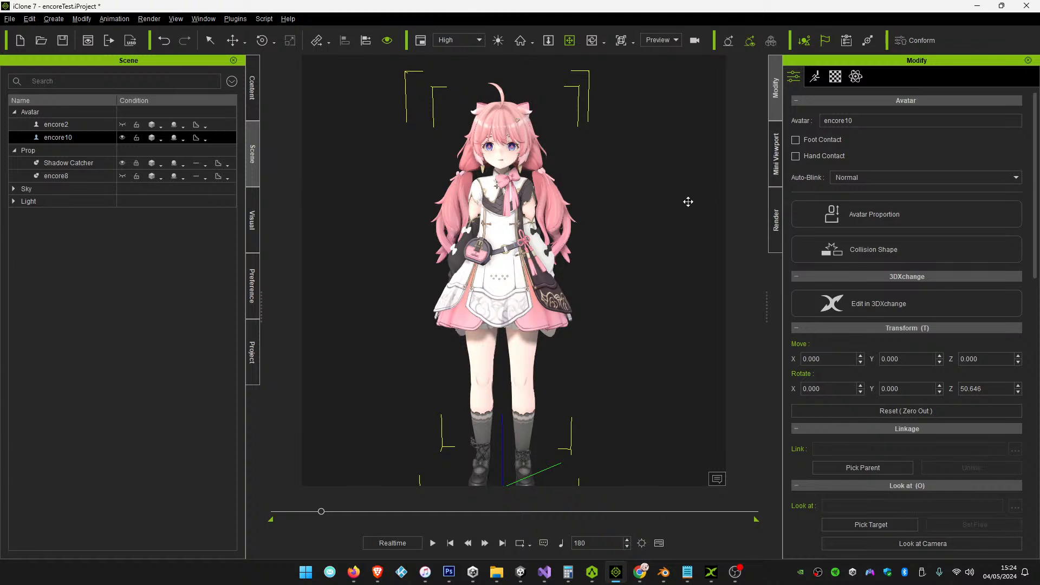
scroll(677, 179, "down", 2)
Preview the 02_Natural idle motion on encore10 with Motion Puppet
left_click(816, 82)
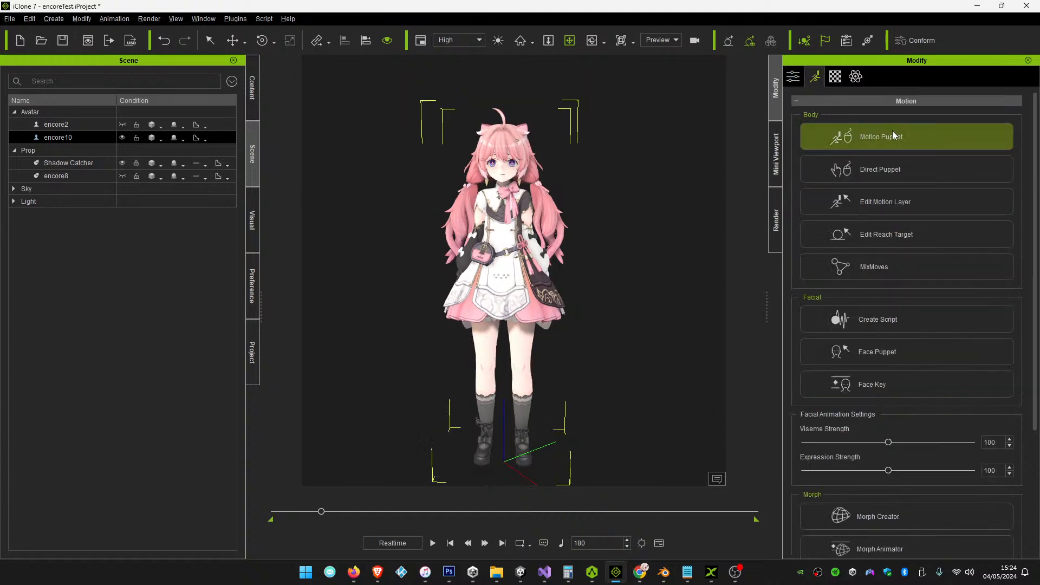
left_click(864, 141)
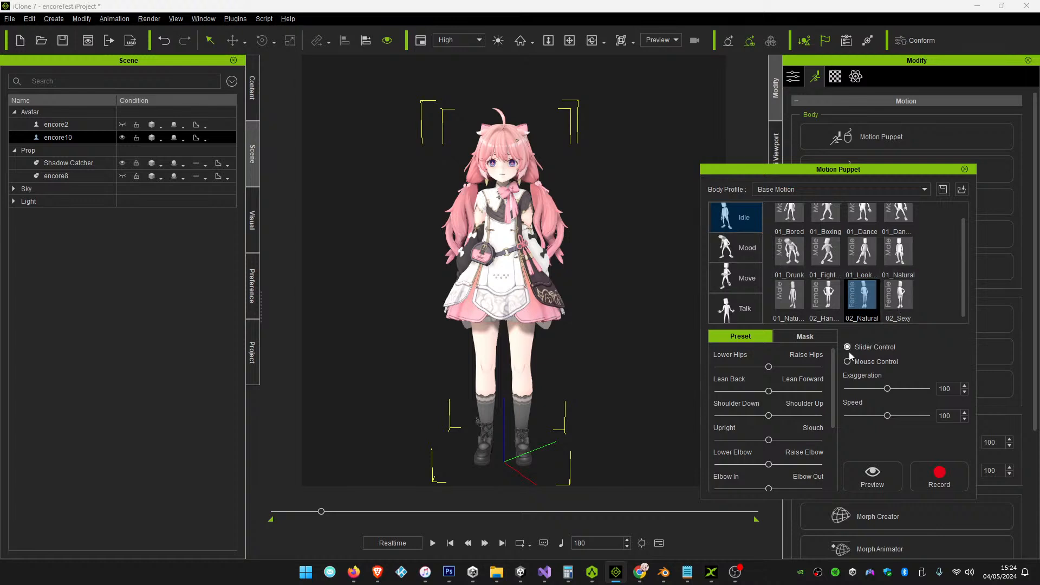
left_click(870, 470)
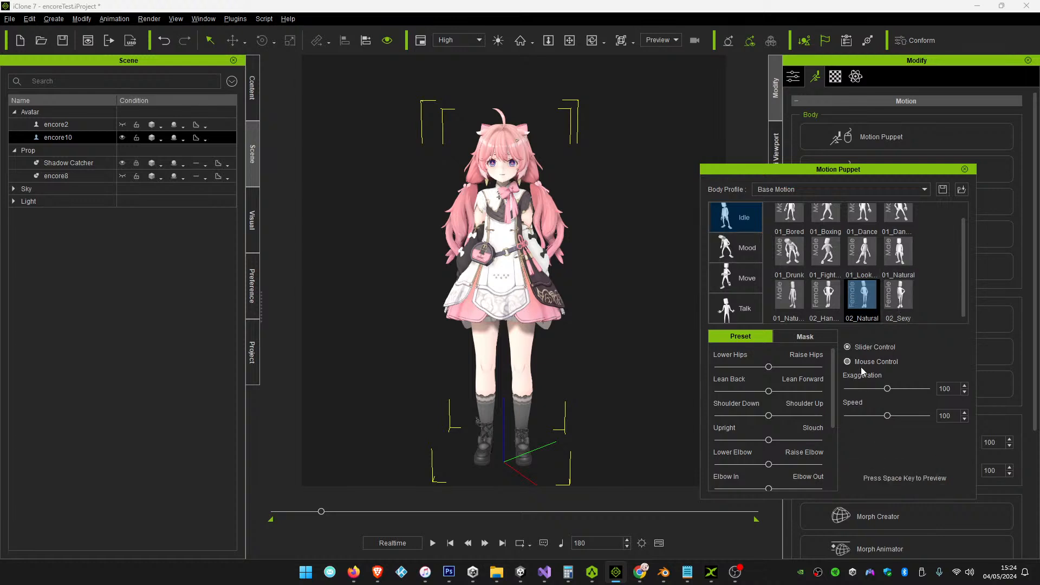
key("space")
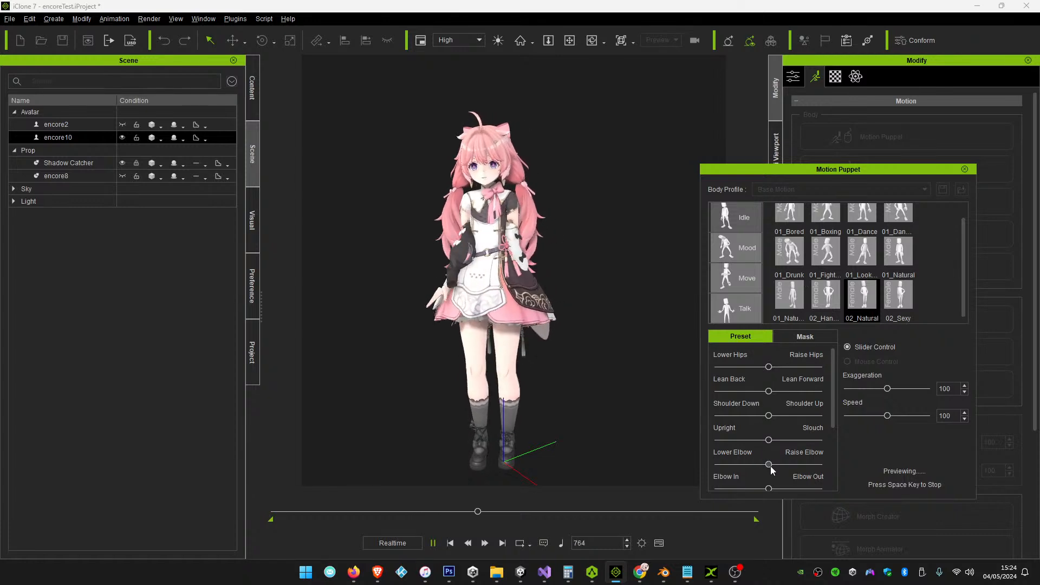
During the preview, adjust the elbow, stance, hips, shoulder and slouch sliders, ending with elbows slightly out, a narrower stance and slightly lower hips
scroll(772, 476, "down", 1)
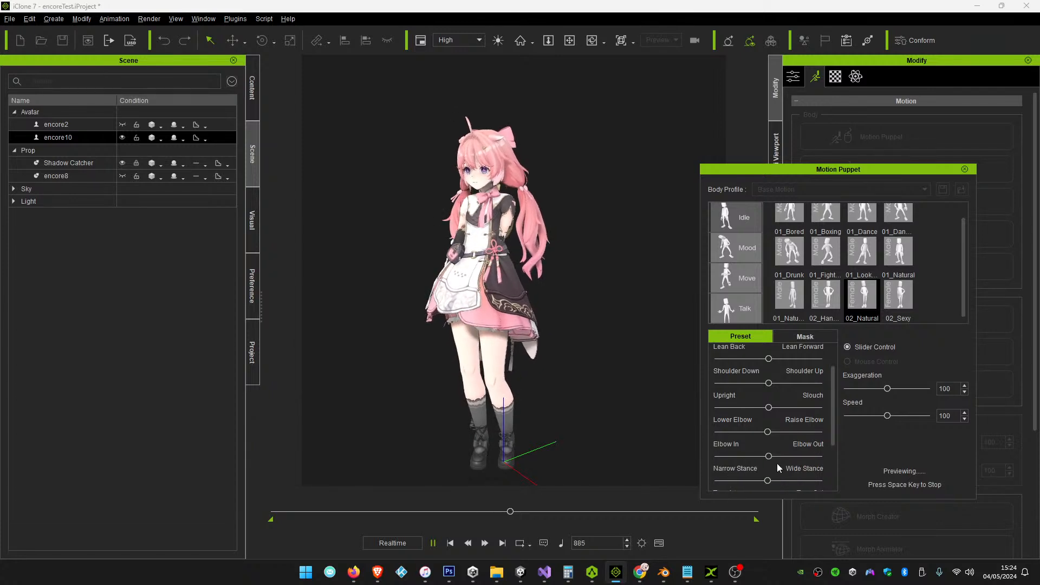
left_click_drag(769, 456, 783, 456)
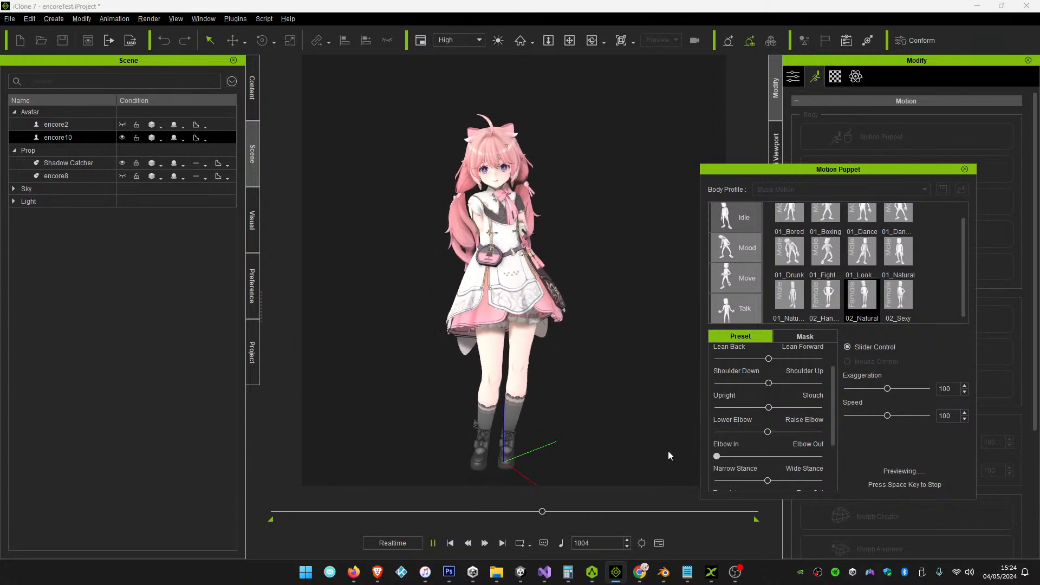
left_click_drag(790, 459, 754, 471)
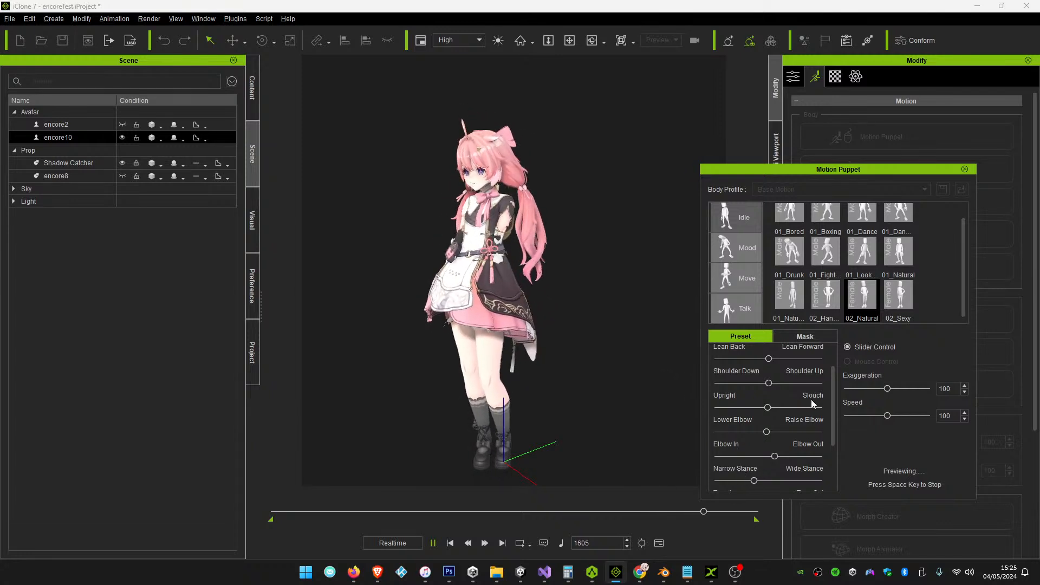
scroll(812, 393, "up", 1)
mouse_move(772, 369)
left_mouse_down()
mouse_move(791, 372)
mouse_move(762, 374)
left_mouse_up()
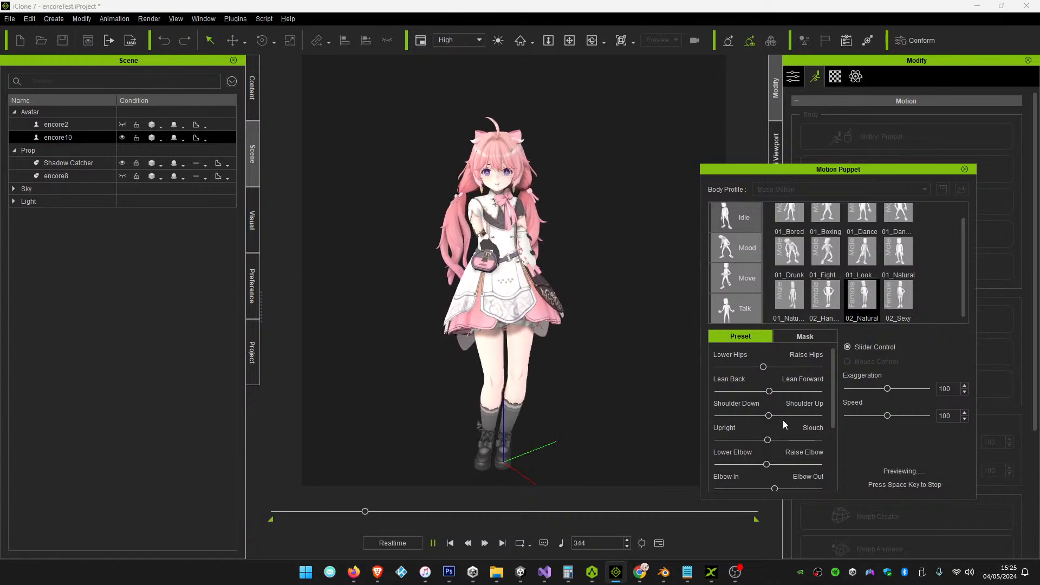
left_click_drag(760, 420, 844, 422)
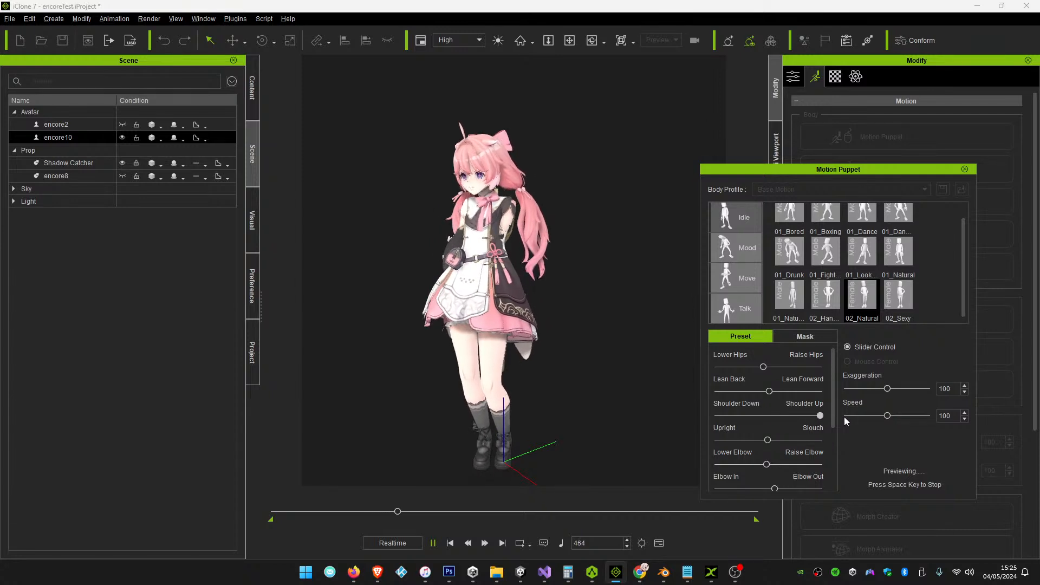
left_click_drag(758, 413, 769, 439)
left_click_drag(833, 411, 834, 376)
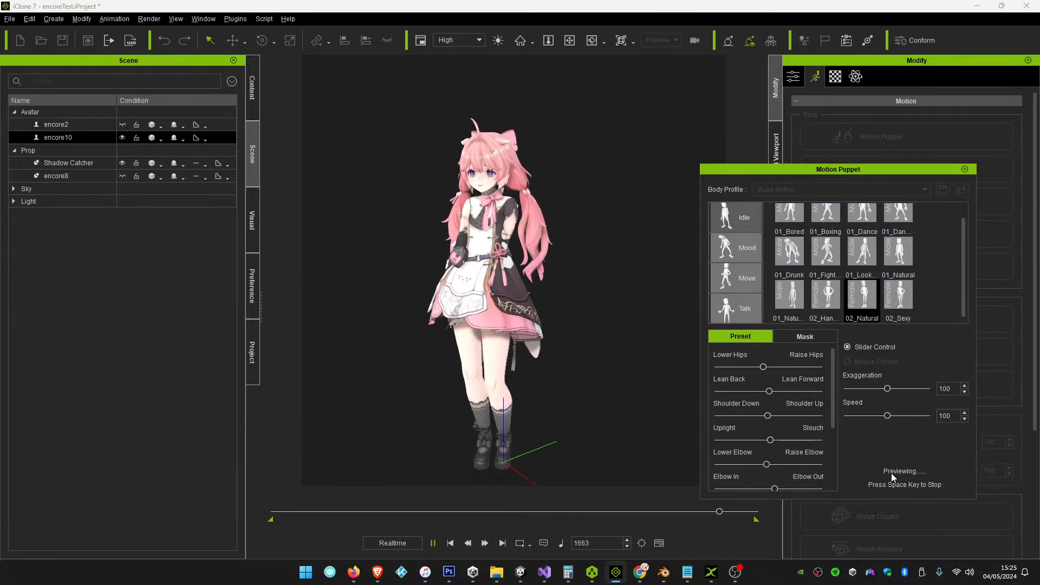
Stop the preview and record a short take of the adjusted 02_Natural idle motion
key("space")
left_click(932, 476)
key("space")
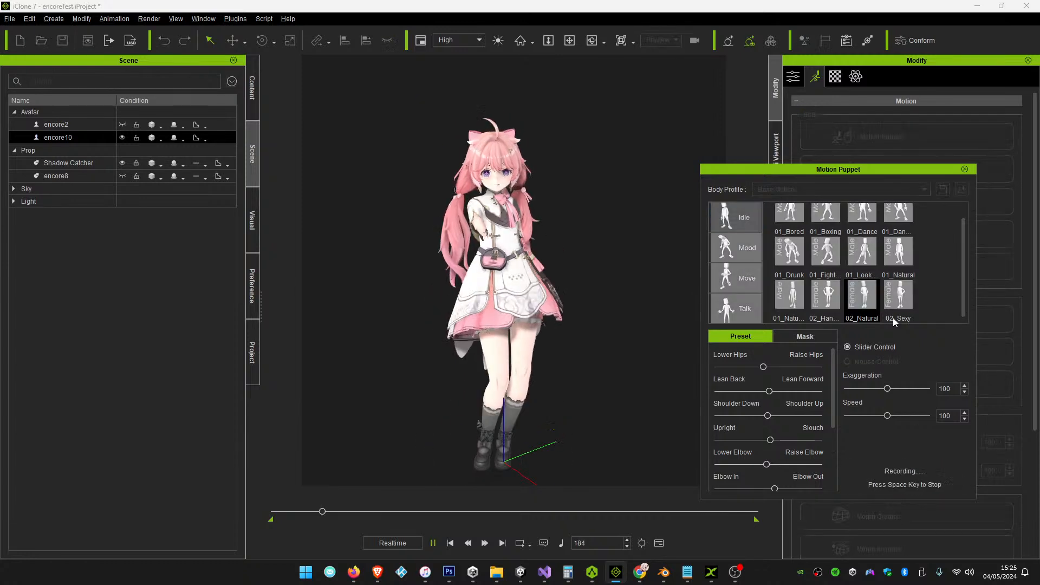
key("space")
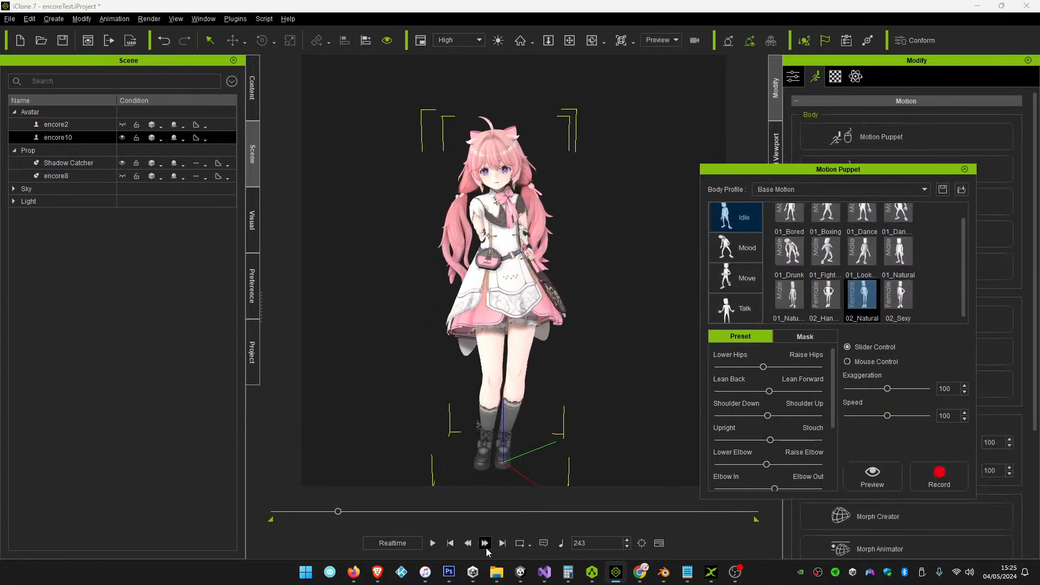
At the first frame, remove encore10's recorded animation and rotate the avatar around its vertical axis to face the front
left_click(450, 542)
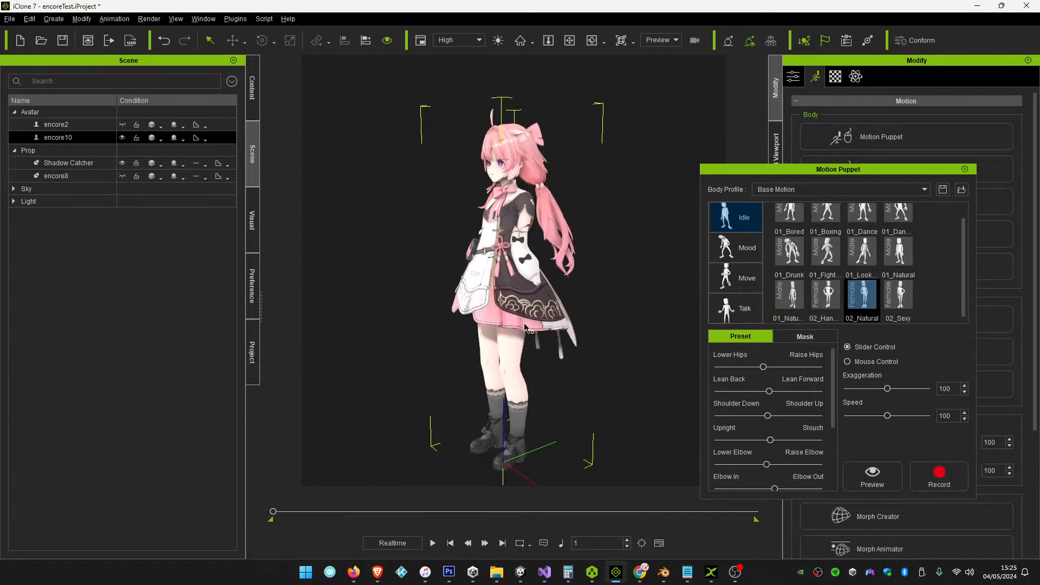
left_click(964, 169)
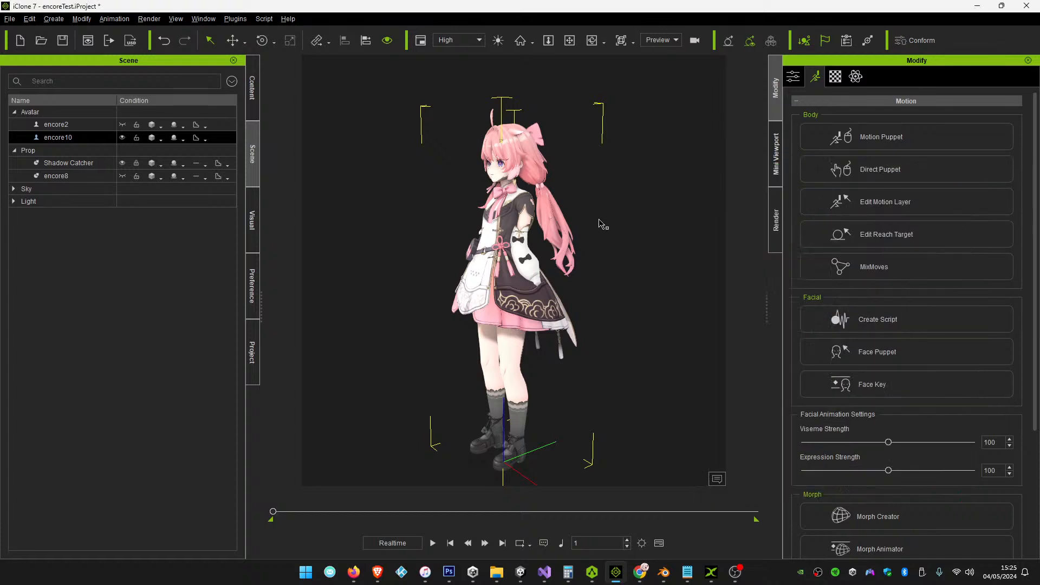
right_click(478, 232)
left_click(547, 387)
left_click_drag(510, 484, 535, 478)
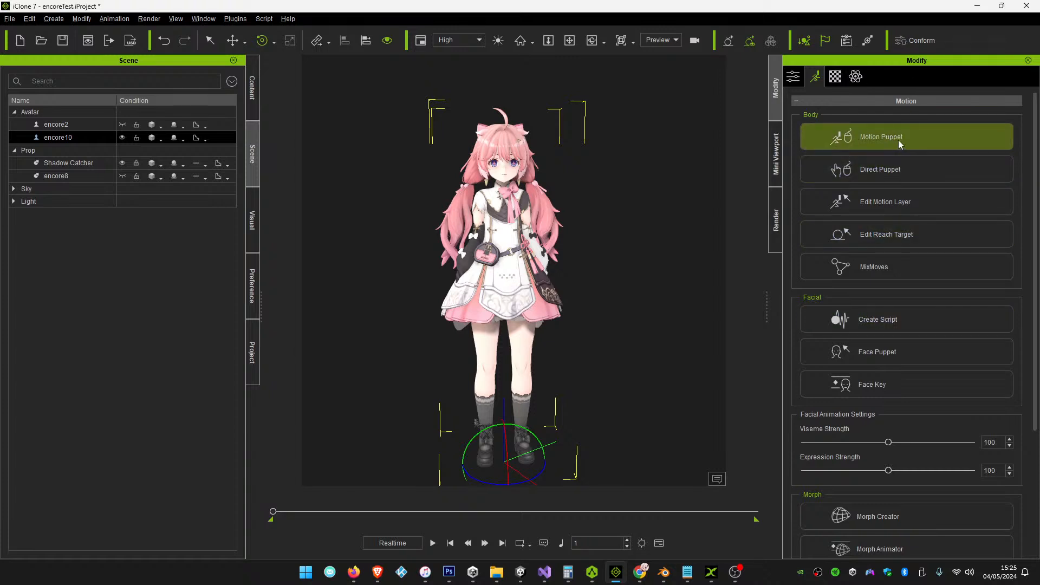
Record the 02_Natural idle motion on encore10 with Motion Puppet from the first frame, with Speed set to 86
left_click(886, 153)
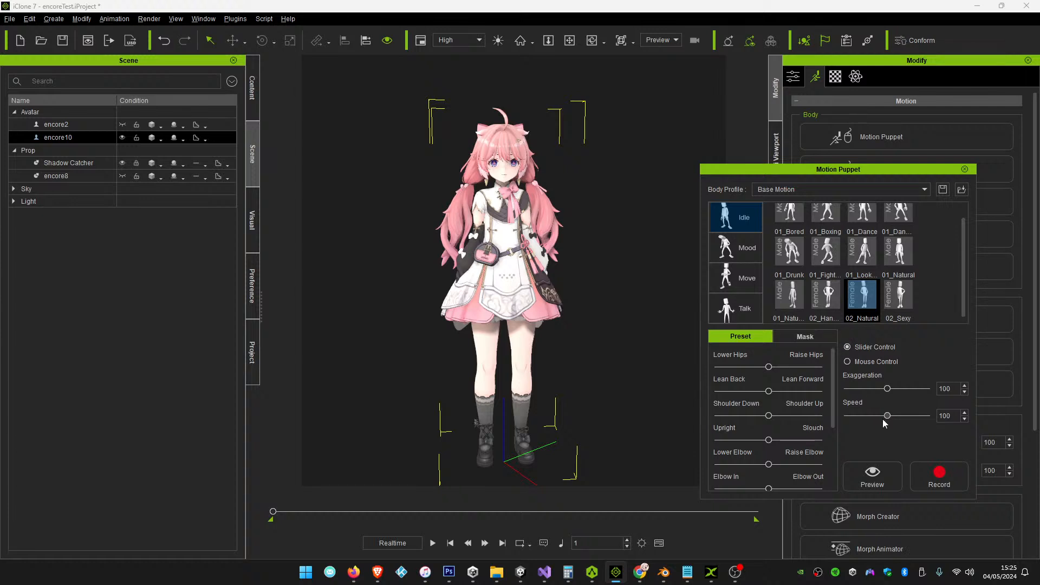
left_click(872, 475)
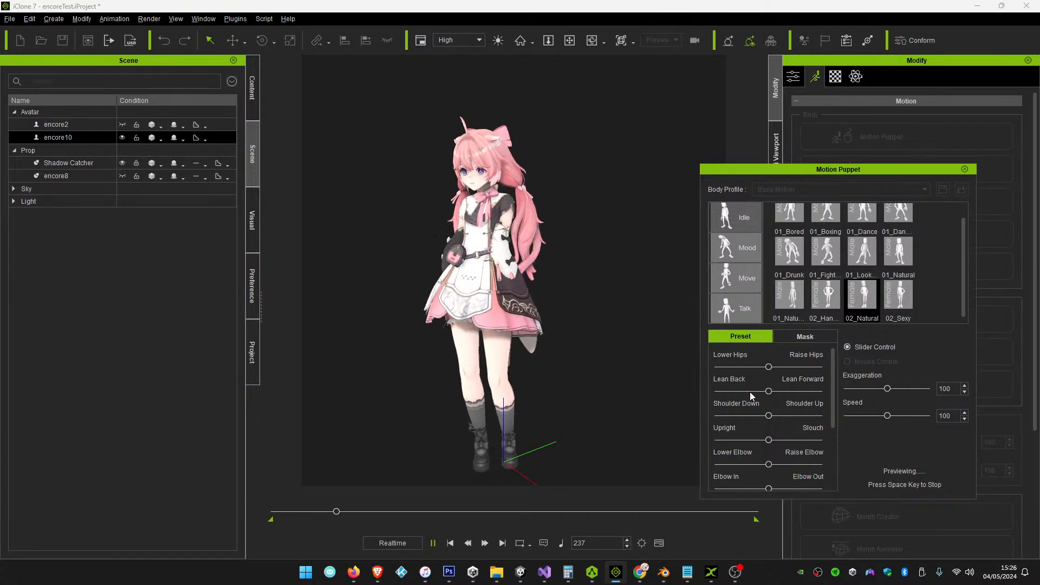
key("space")
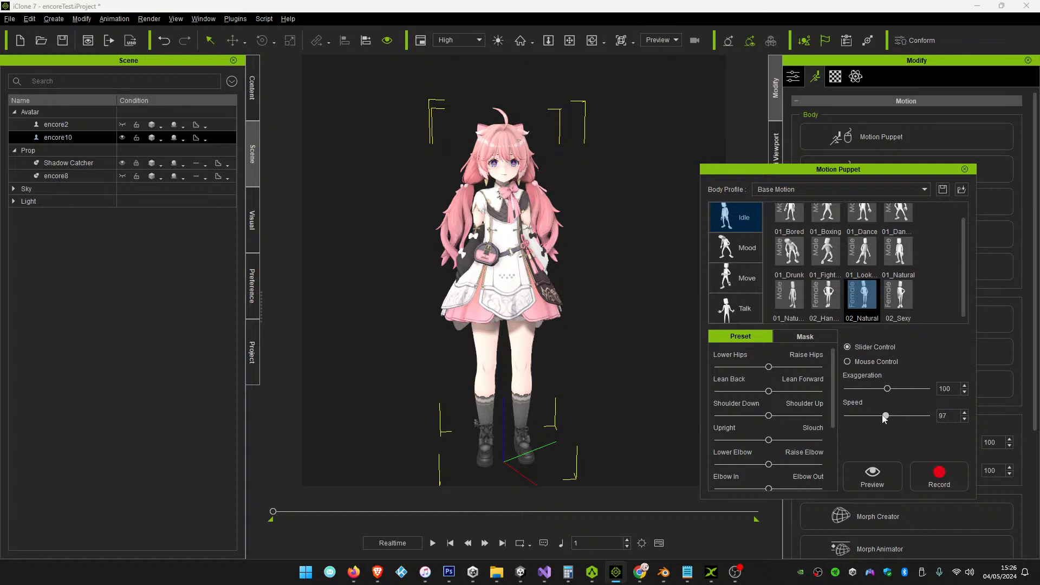
key("space")
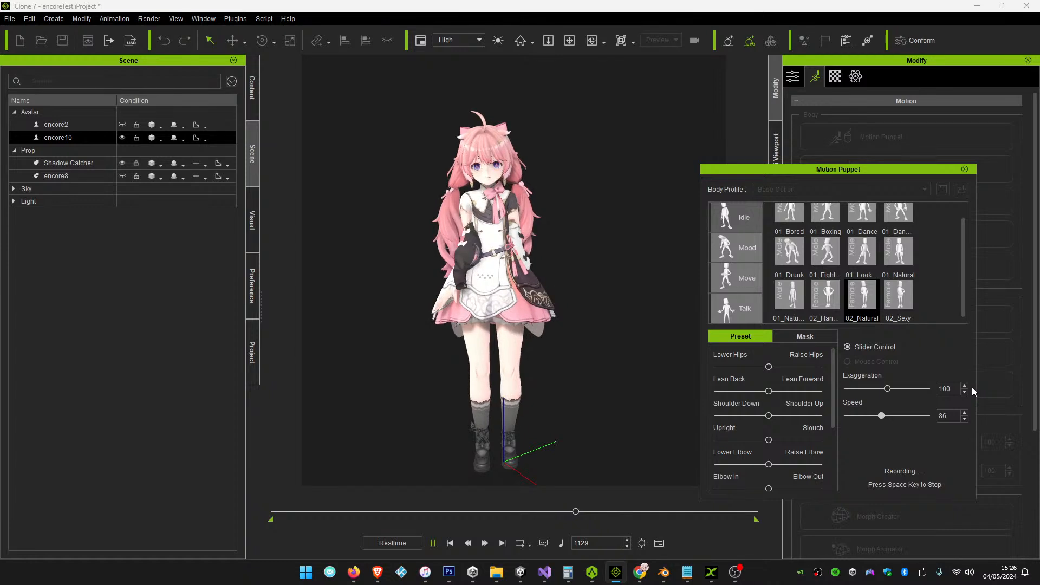
key("space")
left_click(964, 169)
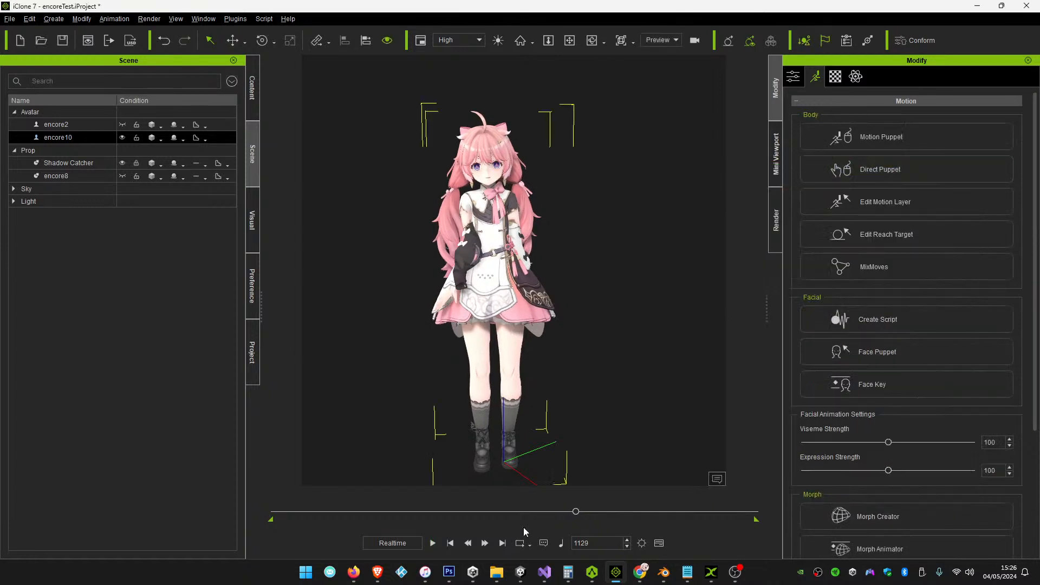
Edit encore10's motion layer at the first frame, rotating both shoulder joints slightly outward, and play back the motion to check it
left_click(911, 207)
left_click(791, 240)
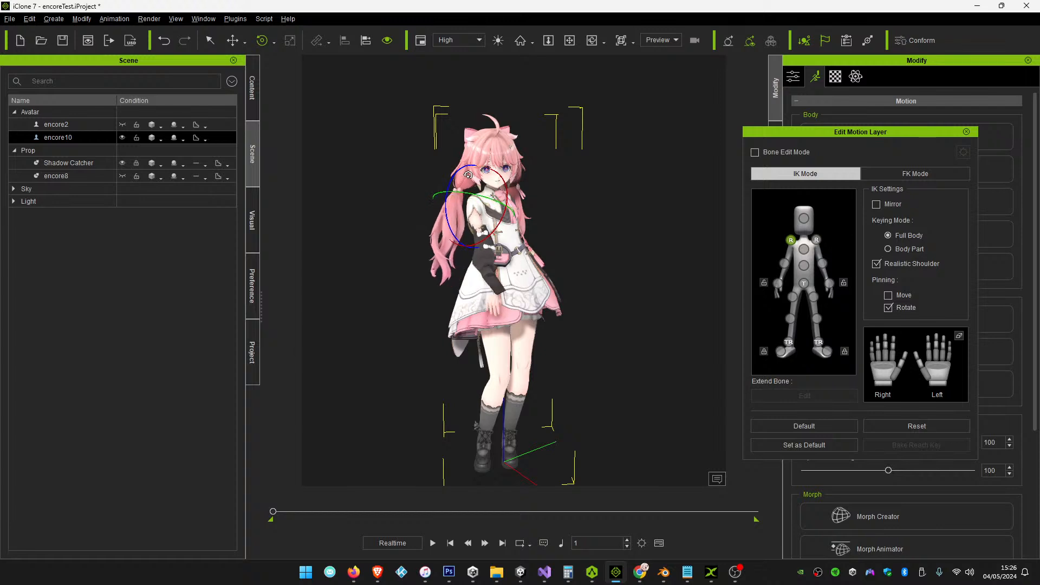
mouse_move(471, 173)
left_mouse_down()
mouse_move(528, 135)
mouse_move(488, 178)
left_mouse_up()
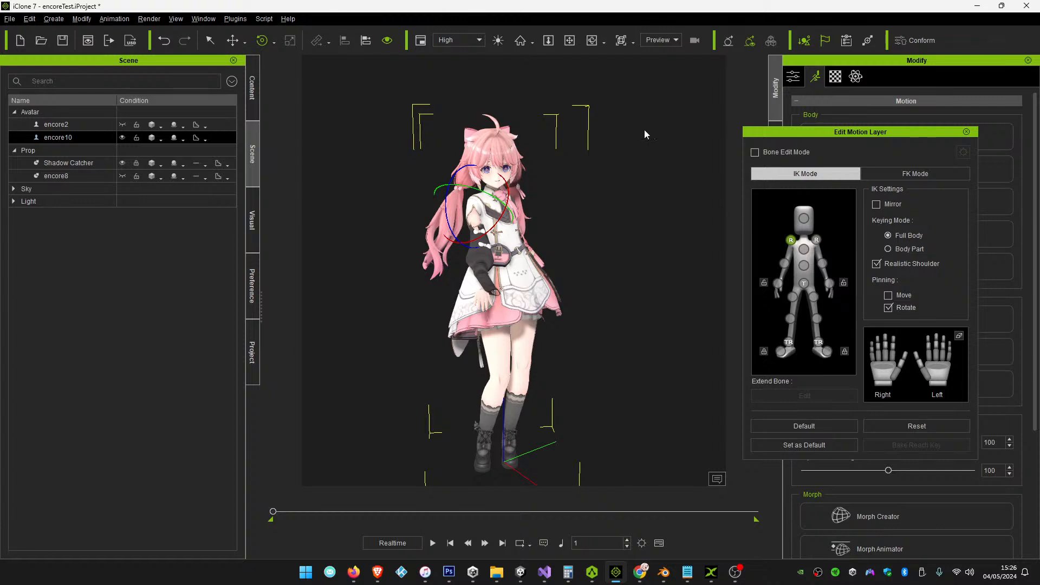
left_click(818, 242)
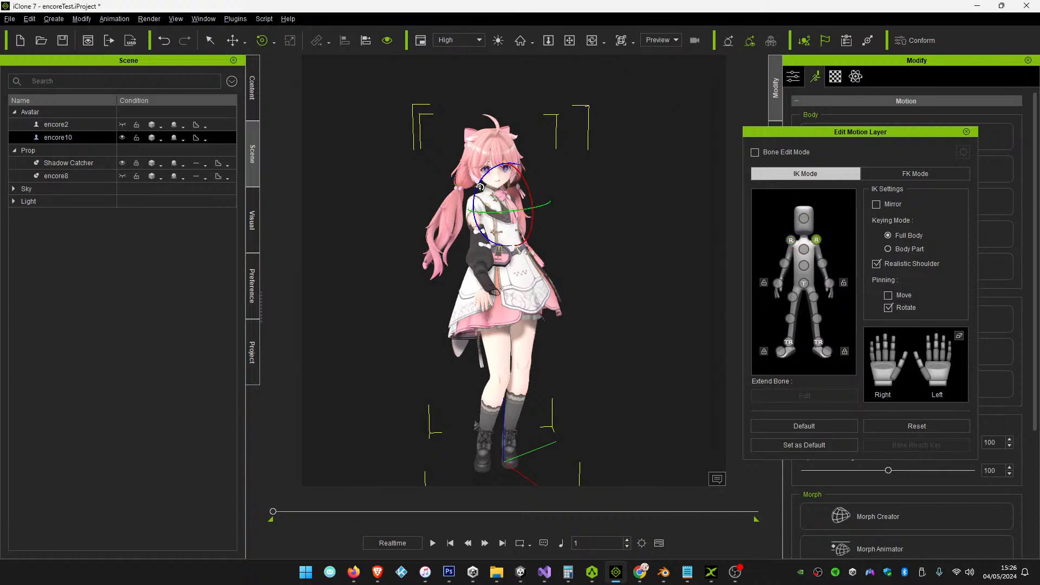
mouse_move(479, 189)
left_mouse_down()
mouse_move(479, 226)
mouse_move(489, 191)
mouse_move(487, 200)
left_mouse_up()
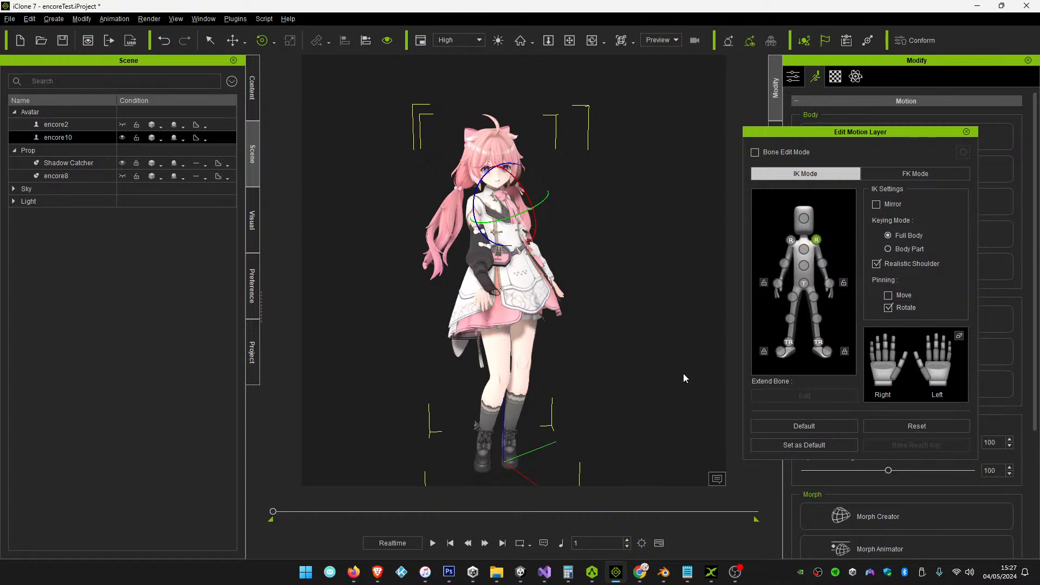
left_click(966, 131)
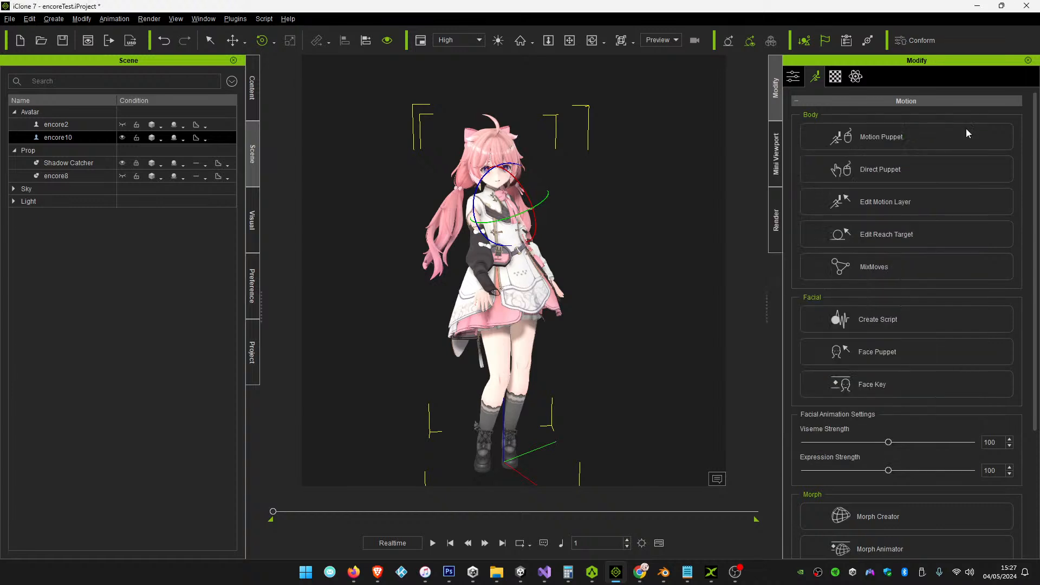
key("space")
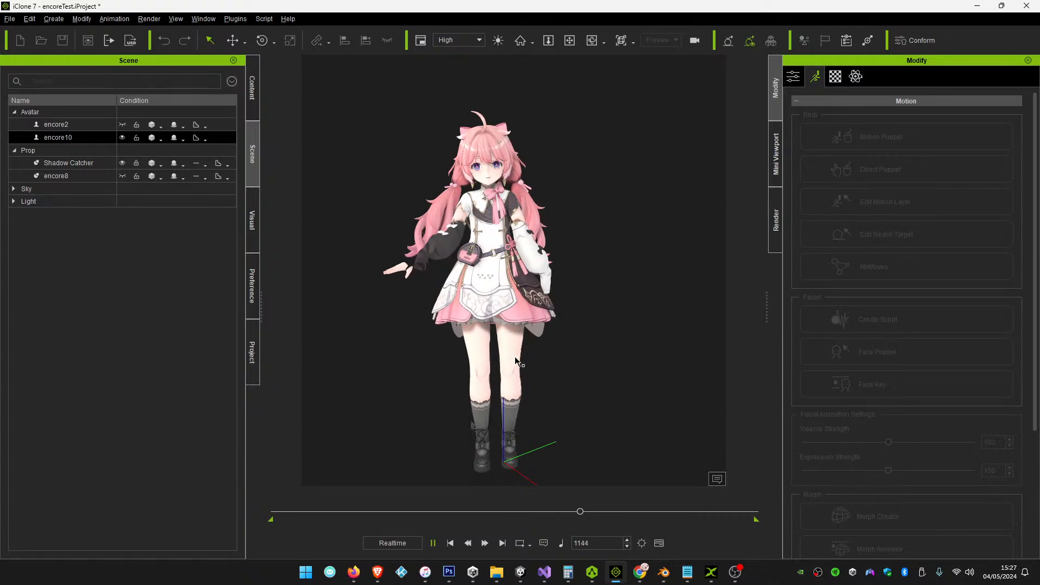
left_click(451, 542)
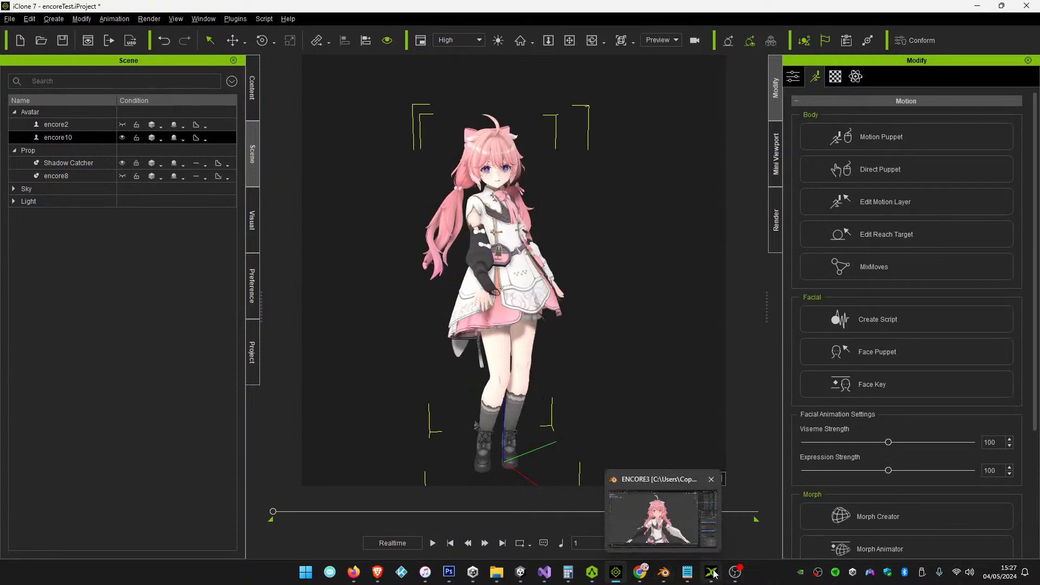
Switch to AccuRIG and examine the character's arms from several angles while the preview motion plays
left_click(593, 573)
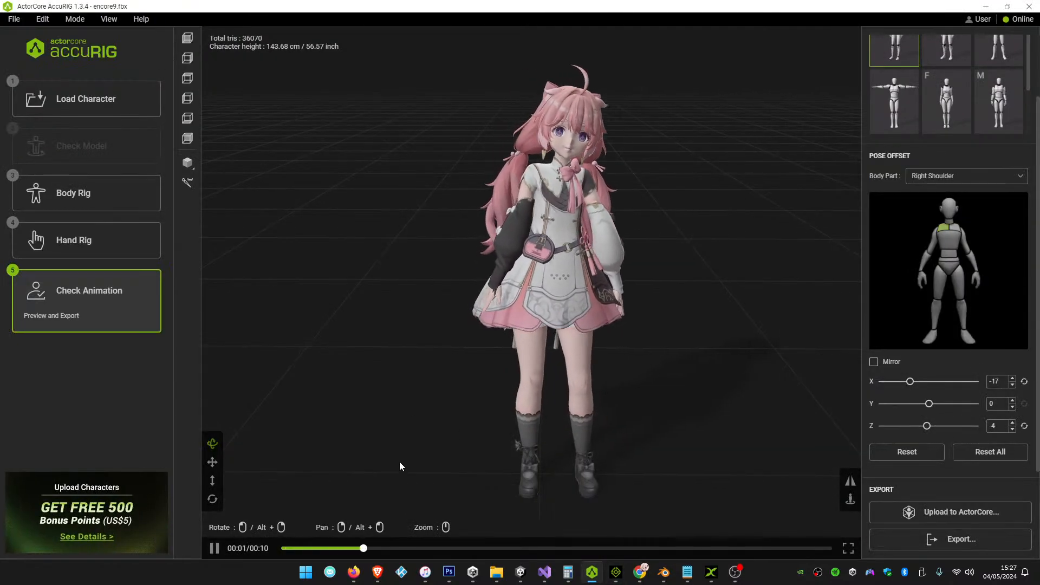
left_click_drag(657, 275, 675, 287)
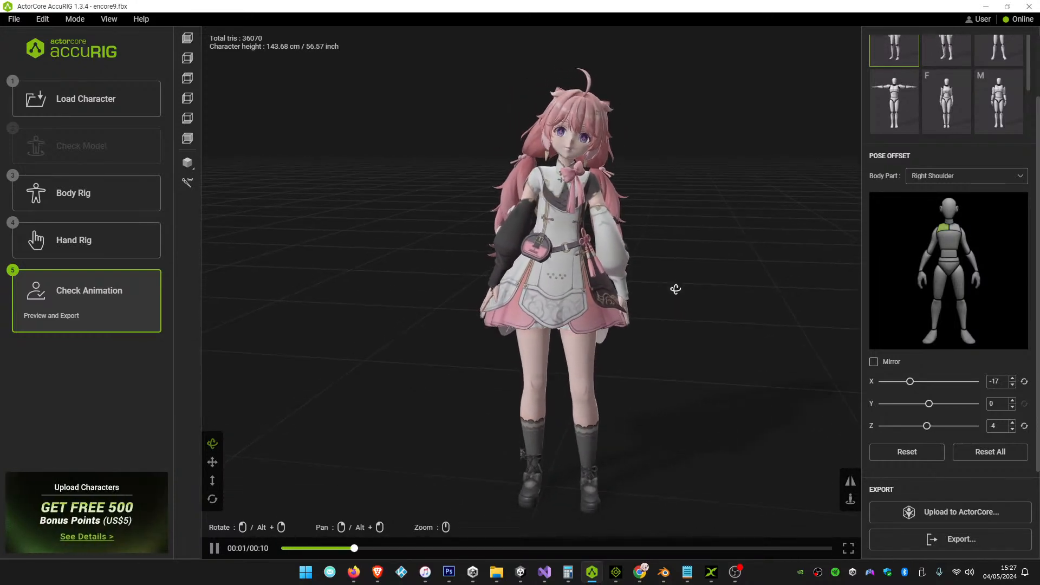
scroll(680, 222, "down", 3)
scroll(681, 221, "up", 2)
right_click_drag(674, 217, 626, 226)
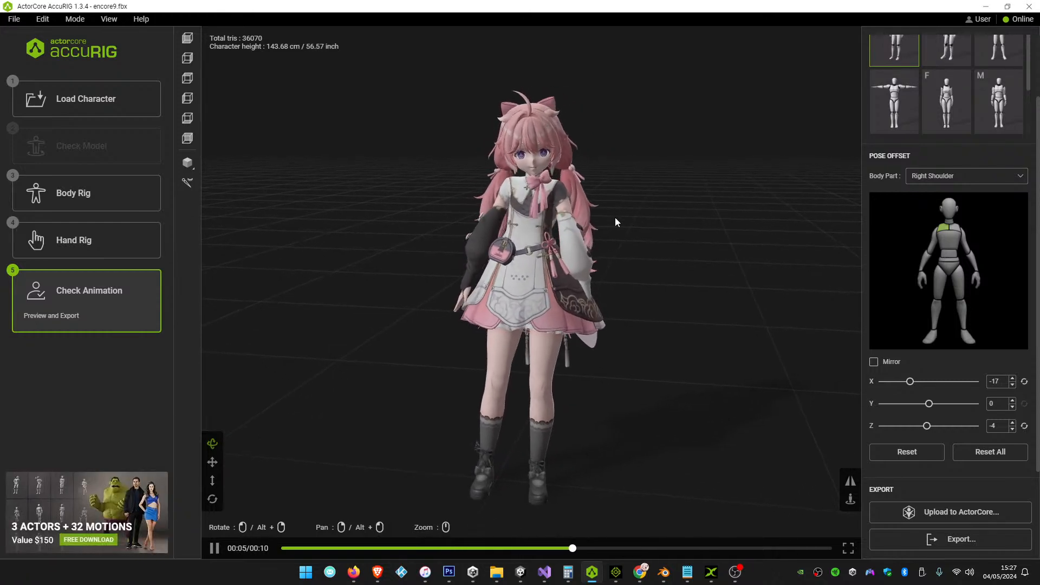
mouse_move(616, 577)
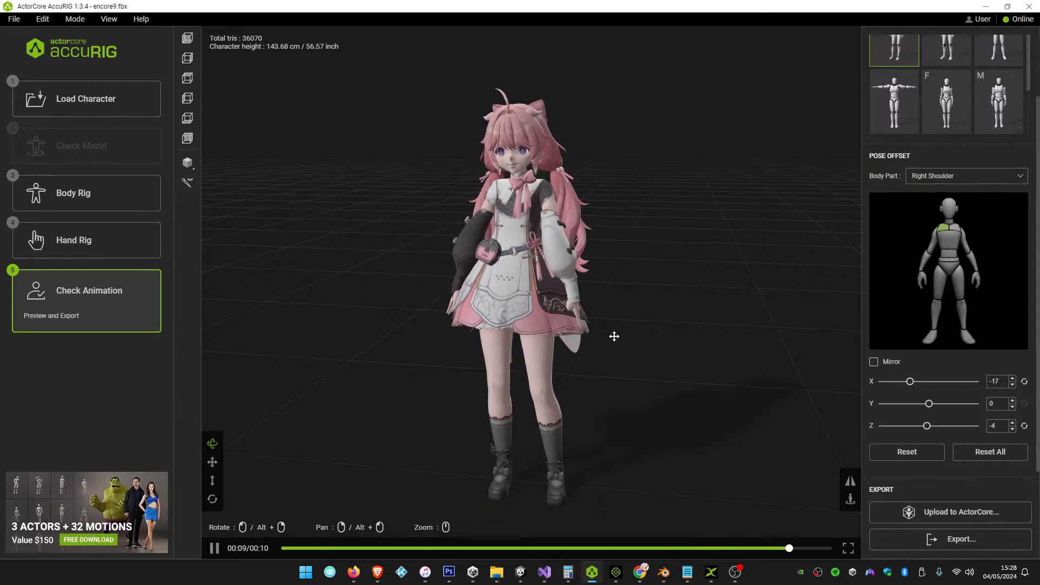
left_click_drag(599, 333, 652, 342)
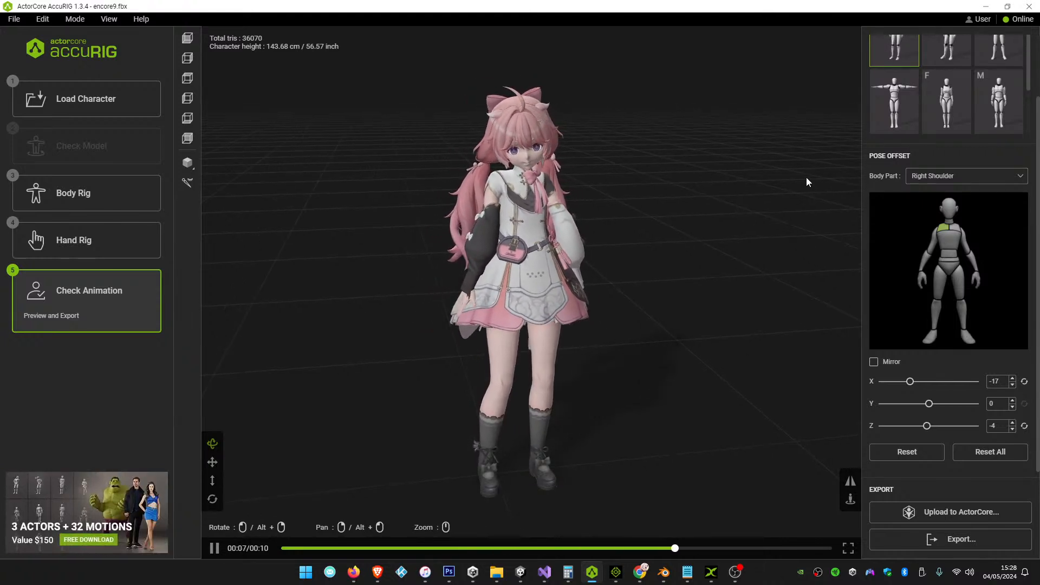
scroll(917, 164, "up", 3)
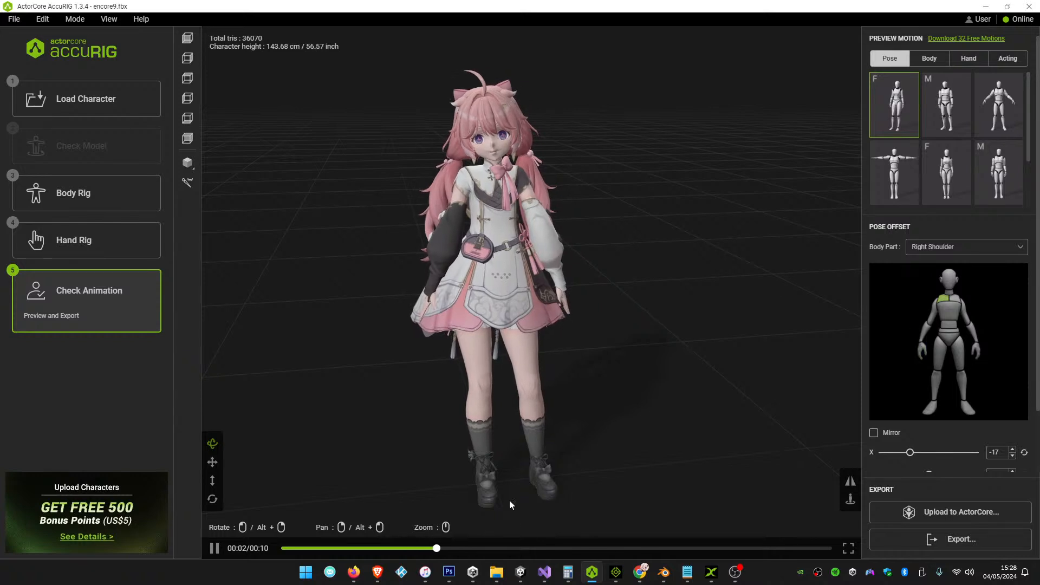
Pause the preview motion and set the Right Upper Arm's pose offset to X 4 and Y 2
key("space")
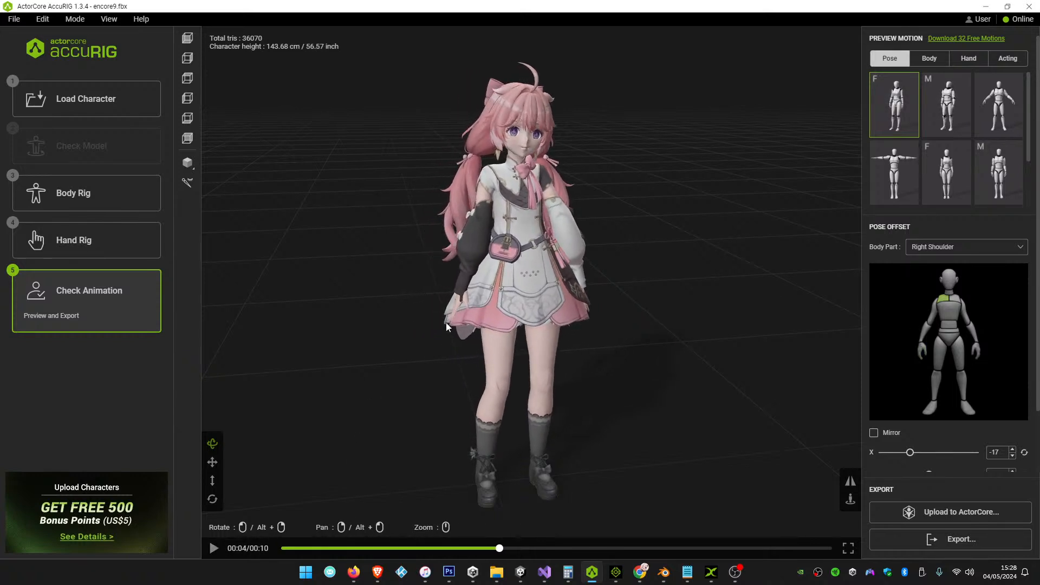
left_click(934, 310)
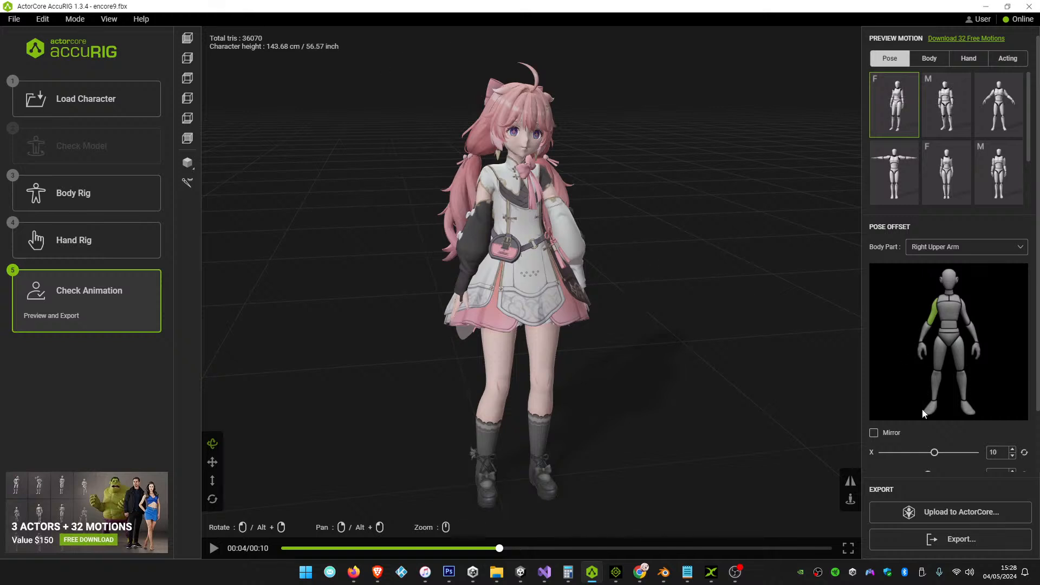
scroll(965, 391, "down", 2)
left_click_drag(935, 381, 931, 403)
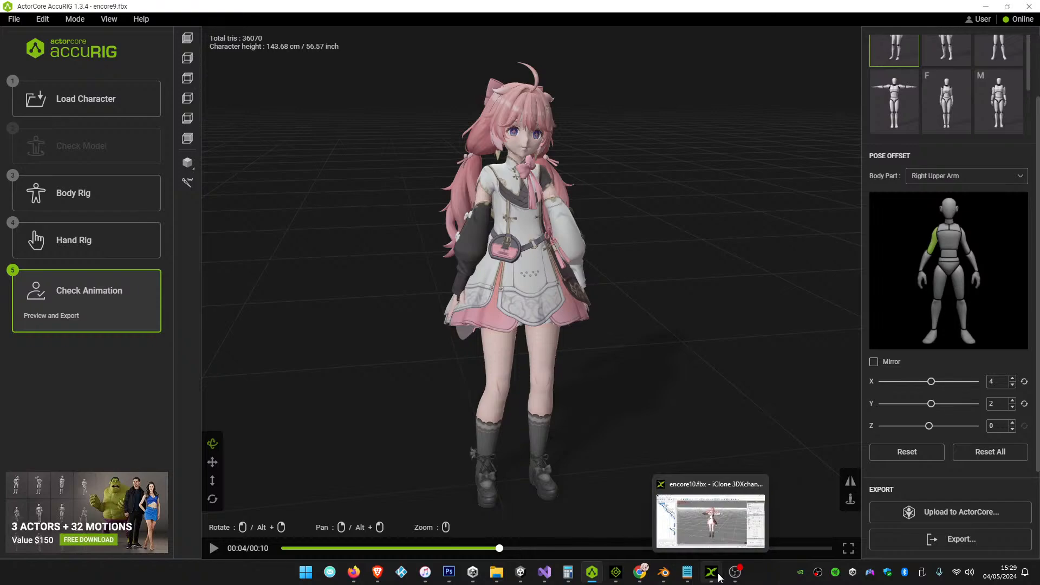
Inspect the arms of the encore10.fbx character in 3DXchange from several angles and return to AccuRIG
left_click(734, 518)
right_click_drag(420, 293, 441, 281)
scroll(441, 281, "up", 10)
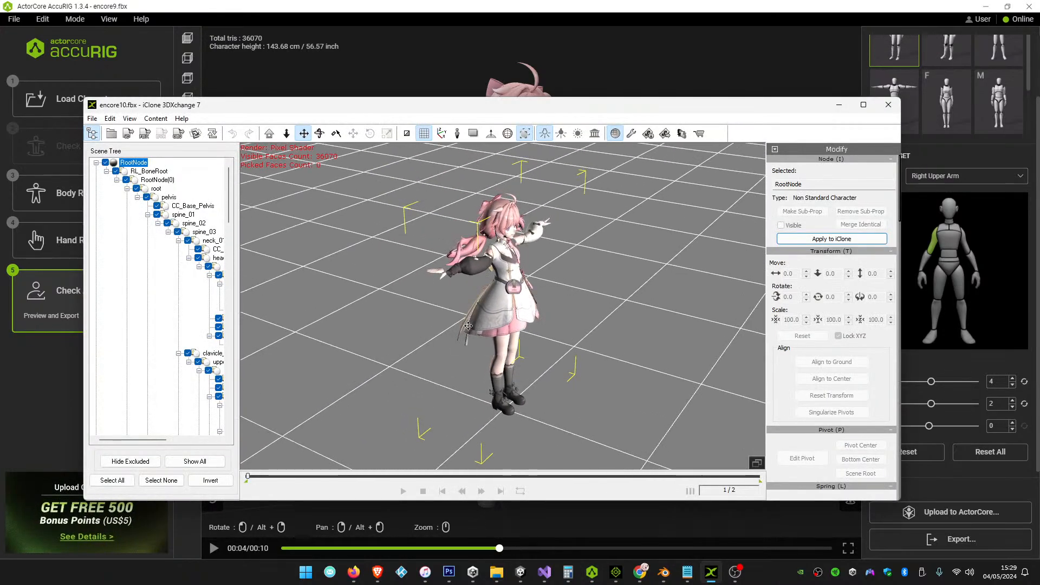
right_click_drag(534, 331, 493, 351)
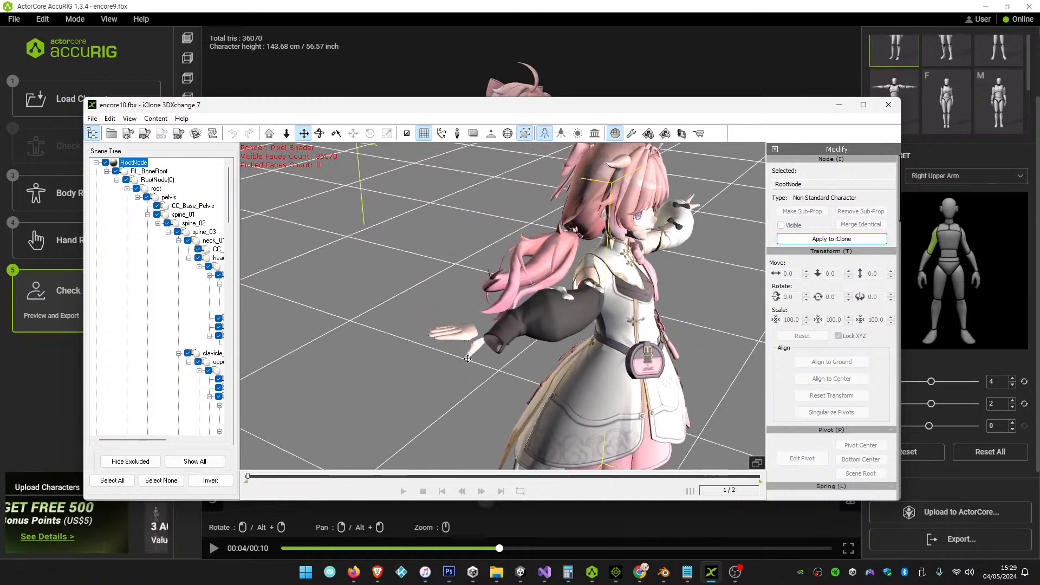
scroll(505, 358, "down", 5)
scroll(505, 359, "up", 10)
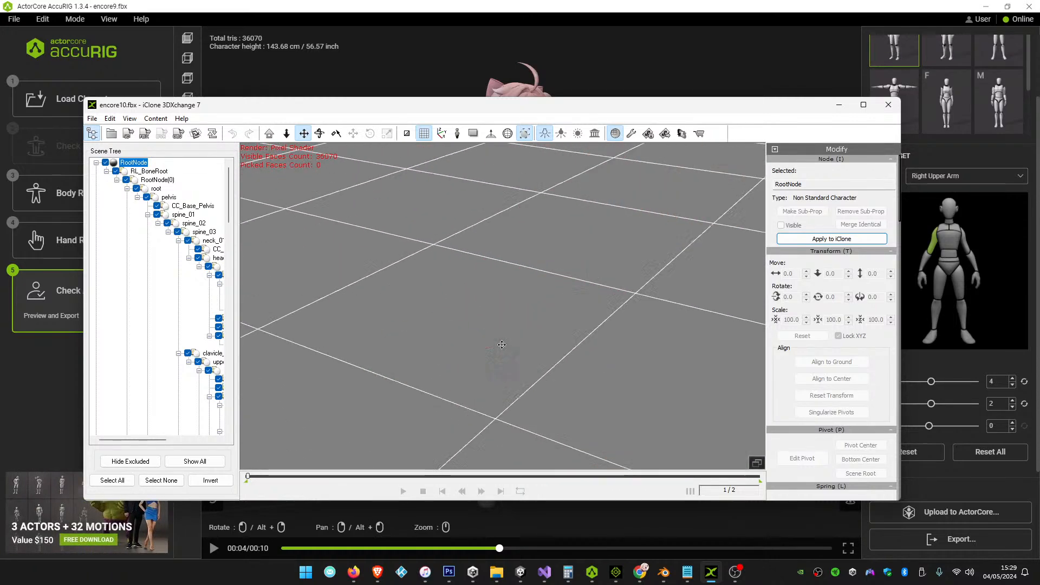
scroll(504, 359, "down", 5)
right_click_drag(505, 358, 542, 337)
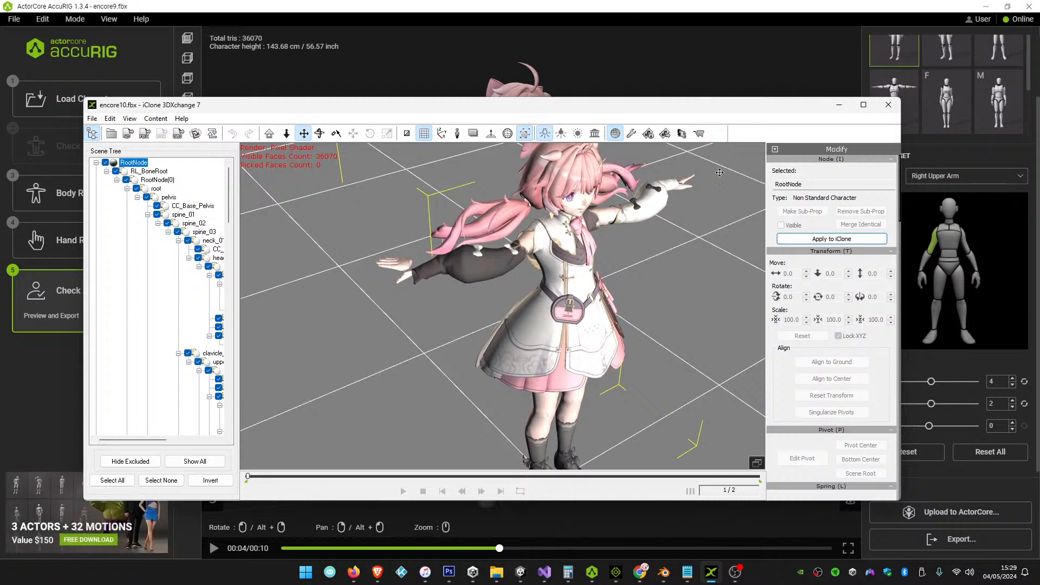
left_click(726, 4)
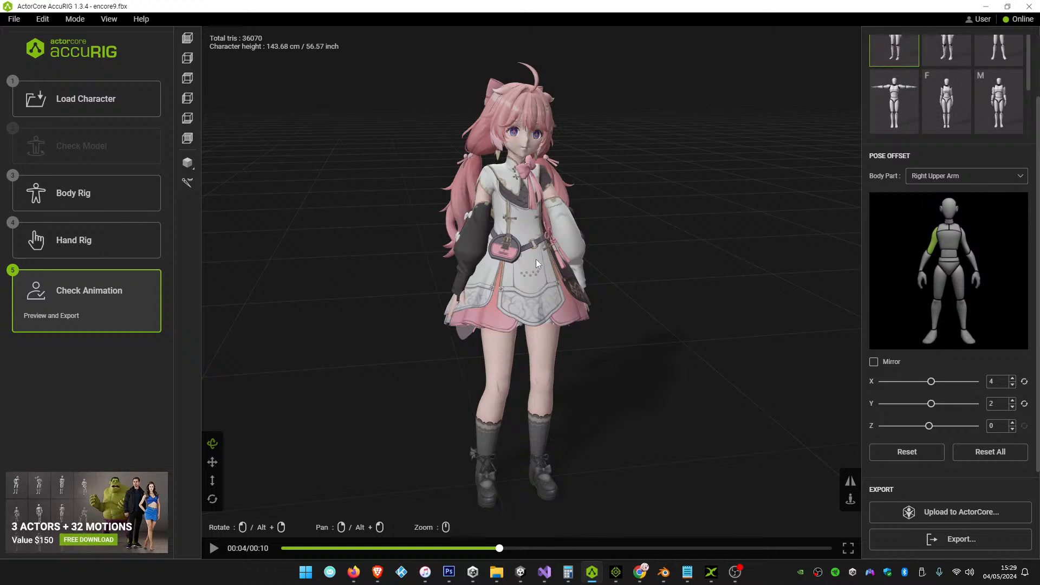
Show the character in the T-pose from above and set the Right Forearm's X pose offset to 49
left_click(894, 101)
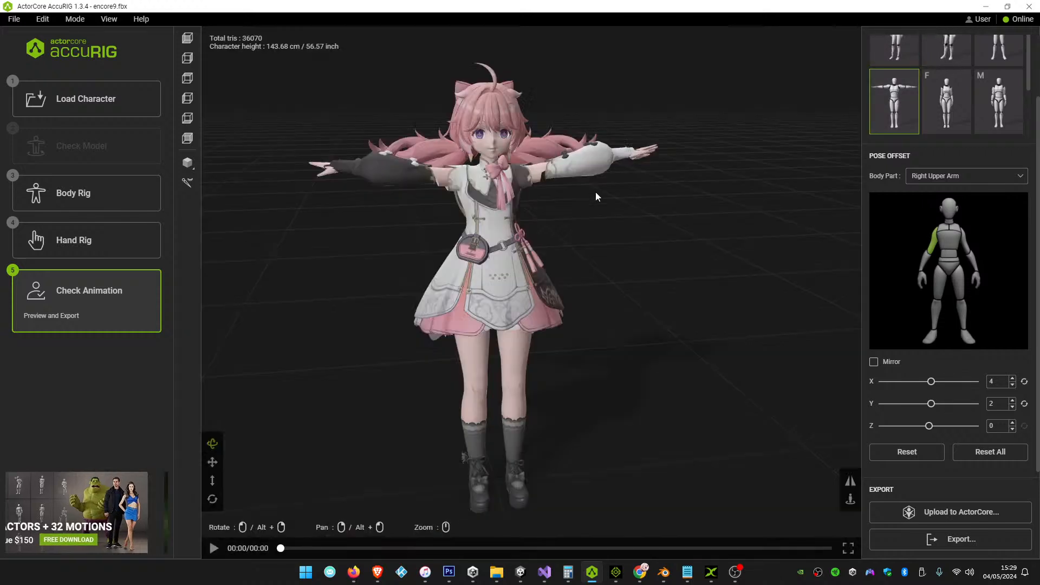
left_click_drag(410, 201, 483, 351)
left_click(925, 265)
left_click_drag(909, 382, 931, 381)
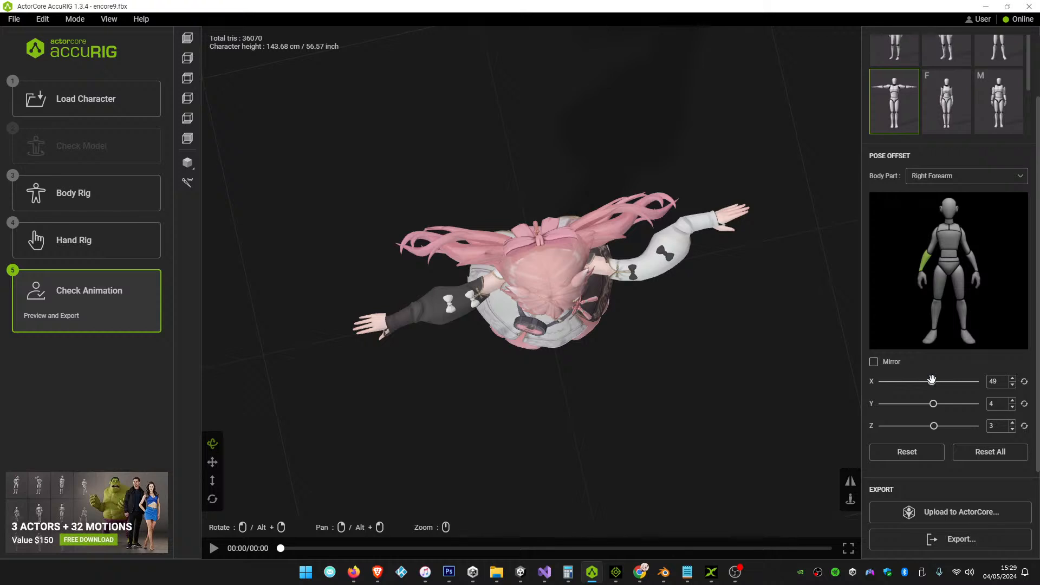
Straighten the left arm with X pose offsets along its joints, setting the Left Hand's X to -21
left_click(965, 245)
left_click_drag(930, 382, 895, 382)
left_click(973, 265)
left_click(978, 283)
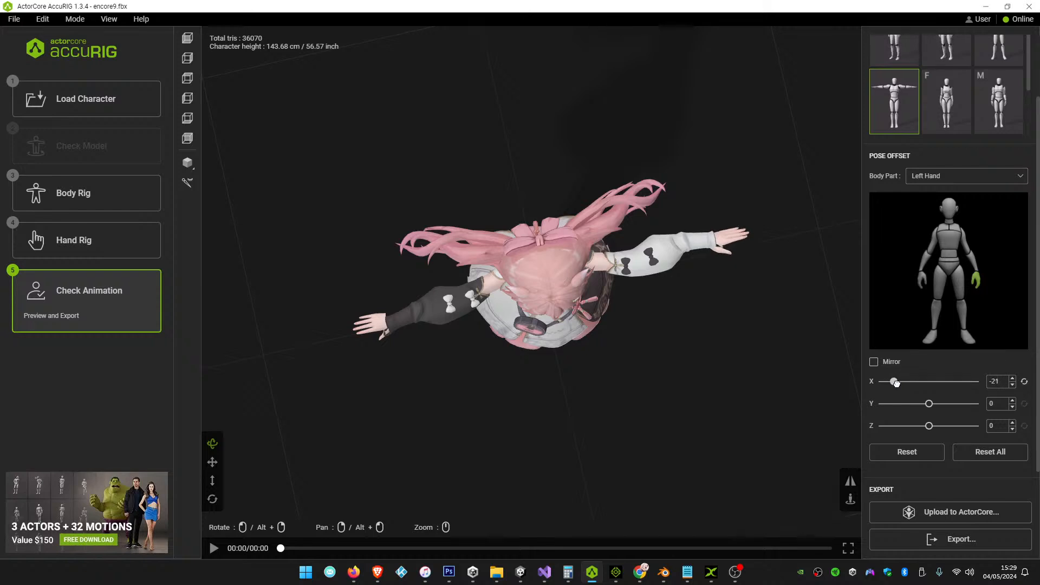
Refine the Left Hand's pose offset from the front, setting X to -12 and Y to 20
left_click_drag(786, 376, 680, 224)
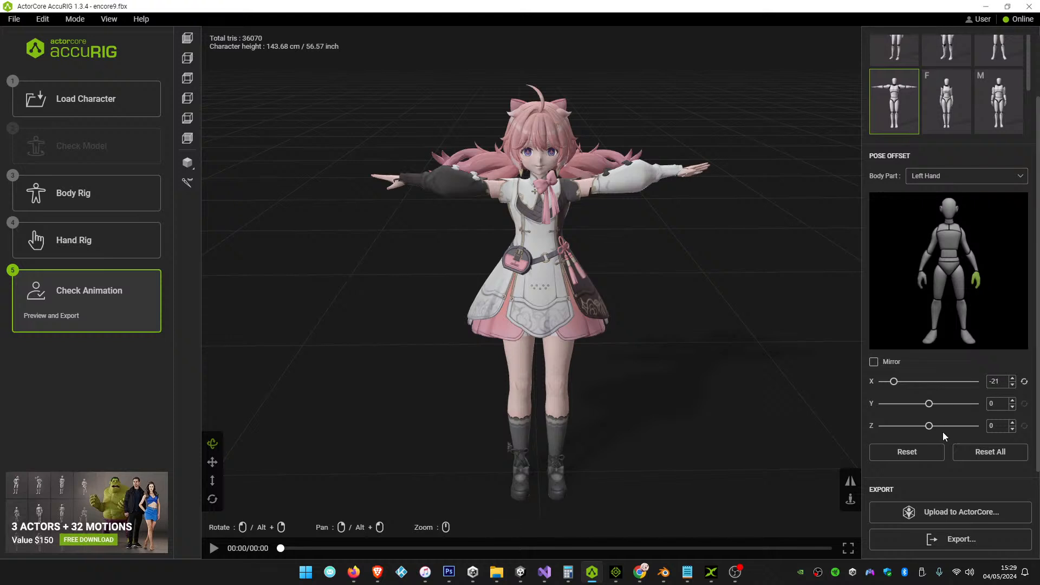
left_click_drag(928, 403, 942, 405)
left_click_drag(896, 381, 911, 384)
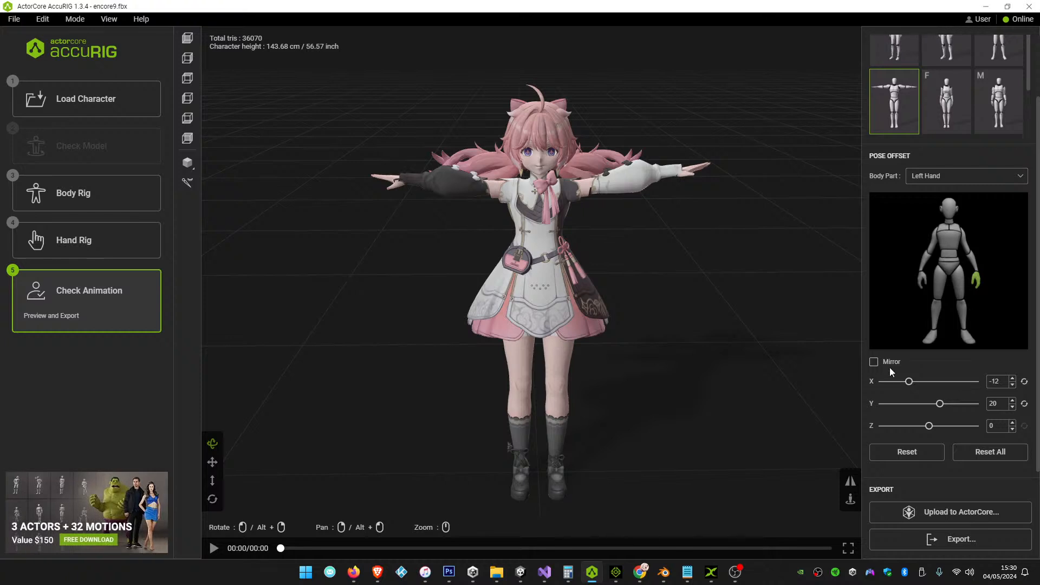
Export the character as FBX for Unity with Embed Texture enabled, overwriting encore10.fbx in the encoreMMD folder
left_click(953, 539)
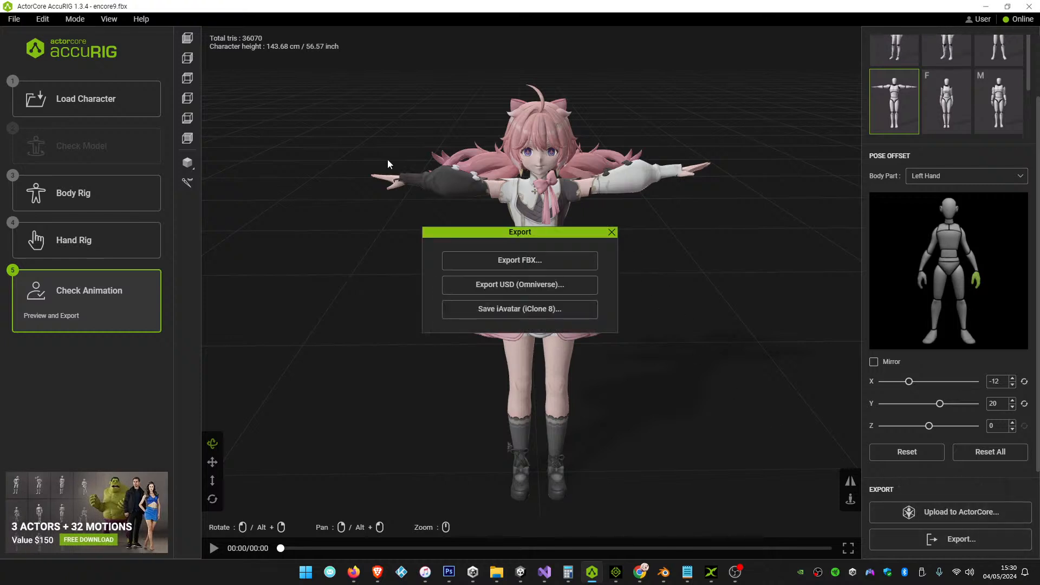
left_click(492, 260)
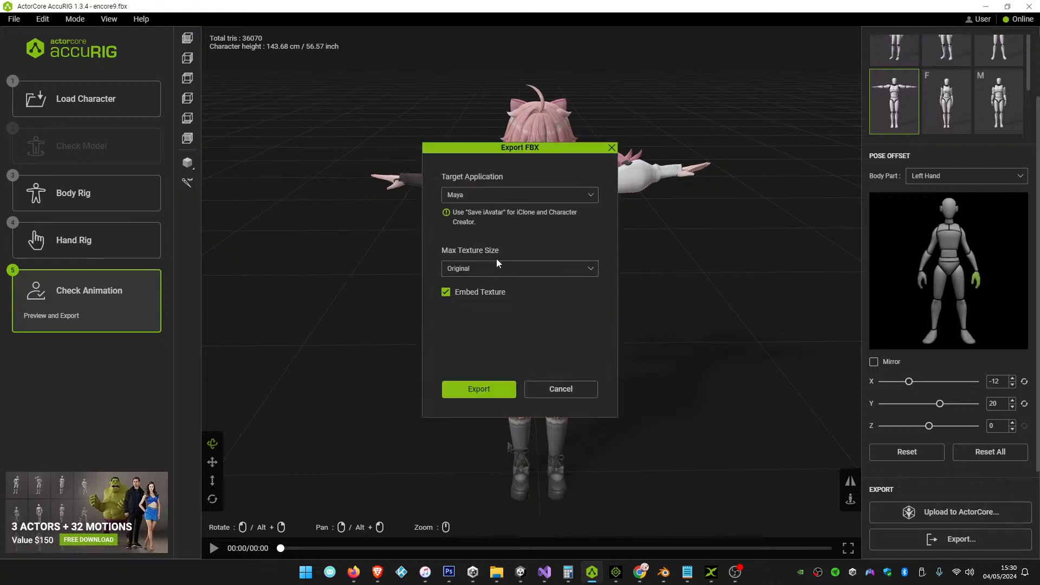
left_click(470, 195)
scroll(484, 278, "down", 2)
scroll(500, 248, "up", 2)
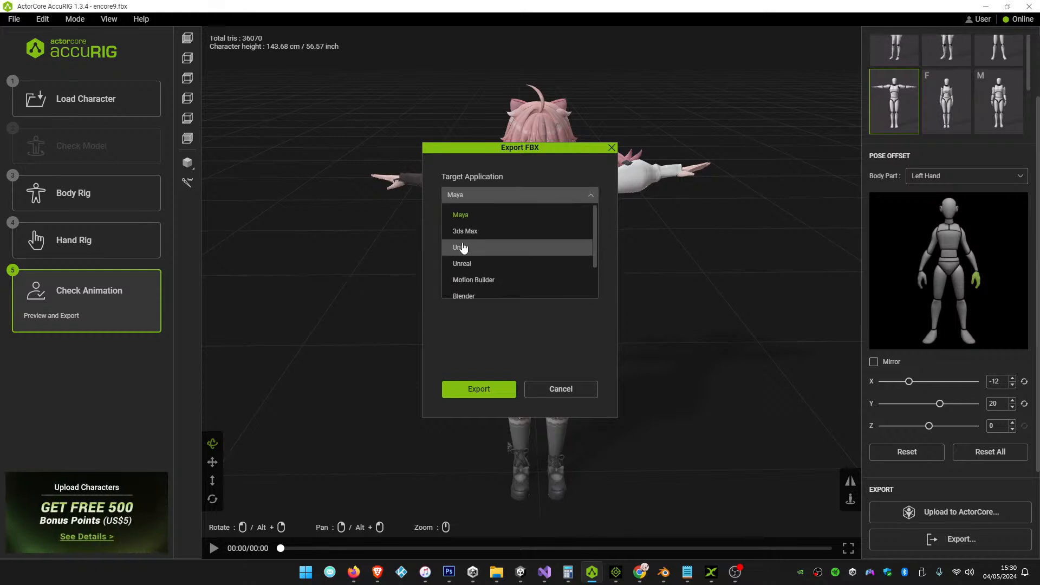
left_click(467, 247)
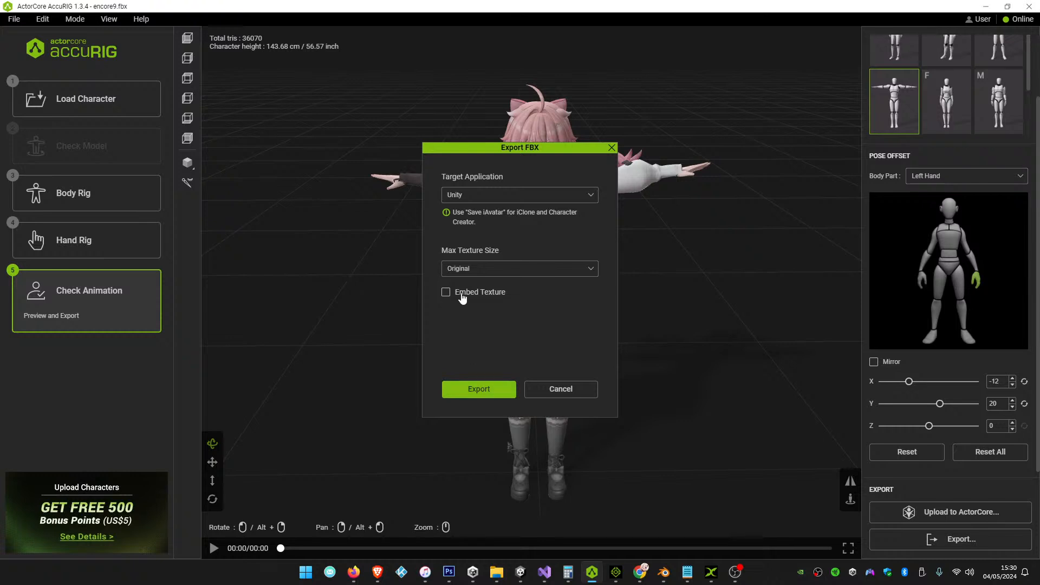
left_click(477, 389)
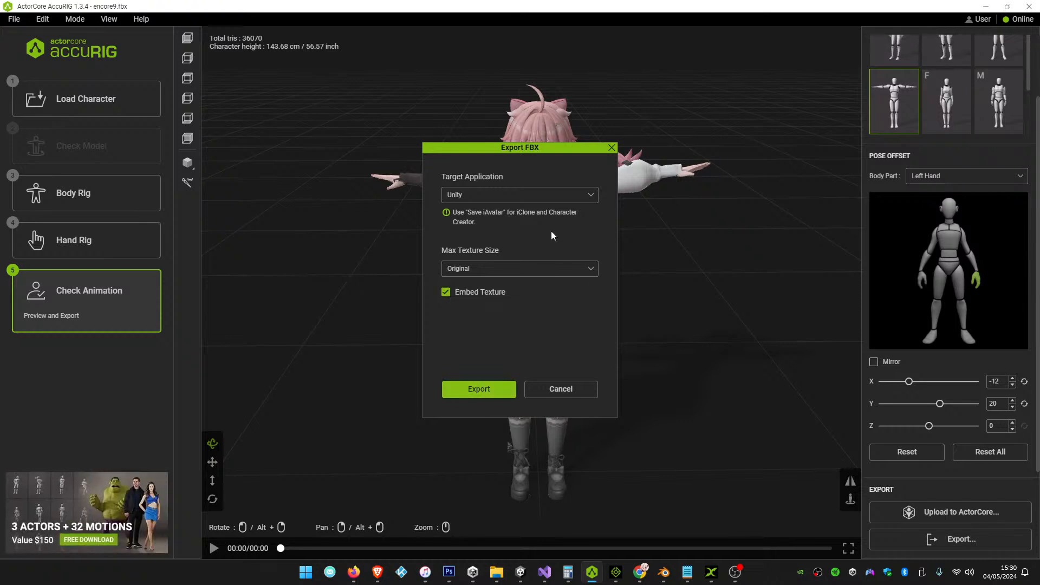
left_click(463, 283)
left_click(725, 458)
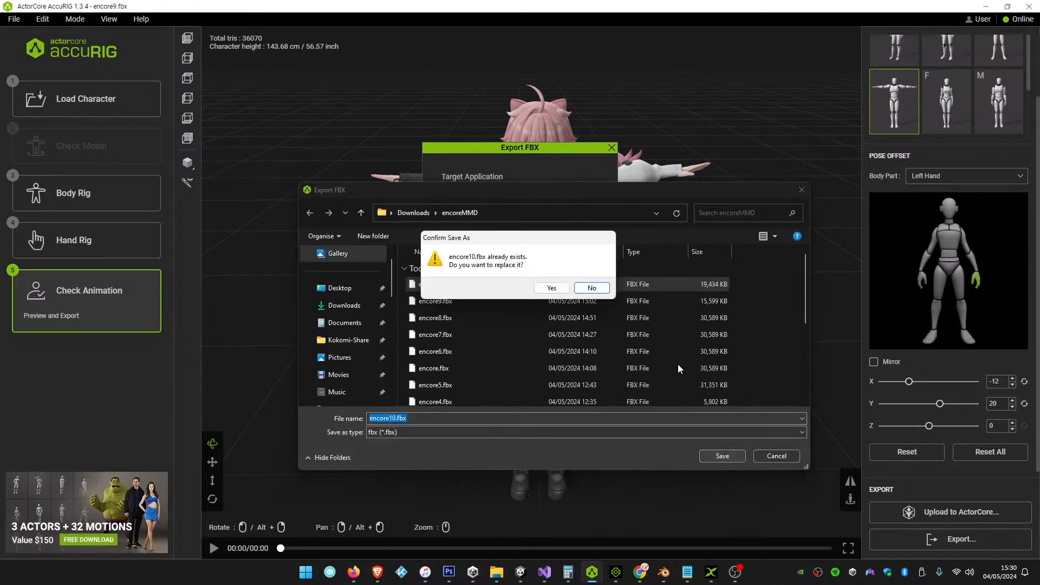
left_click(551, 290)
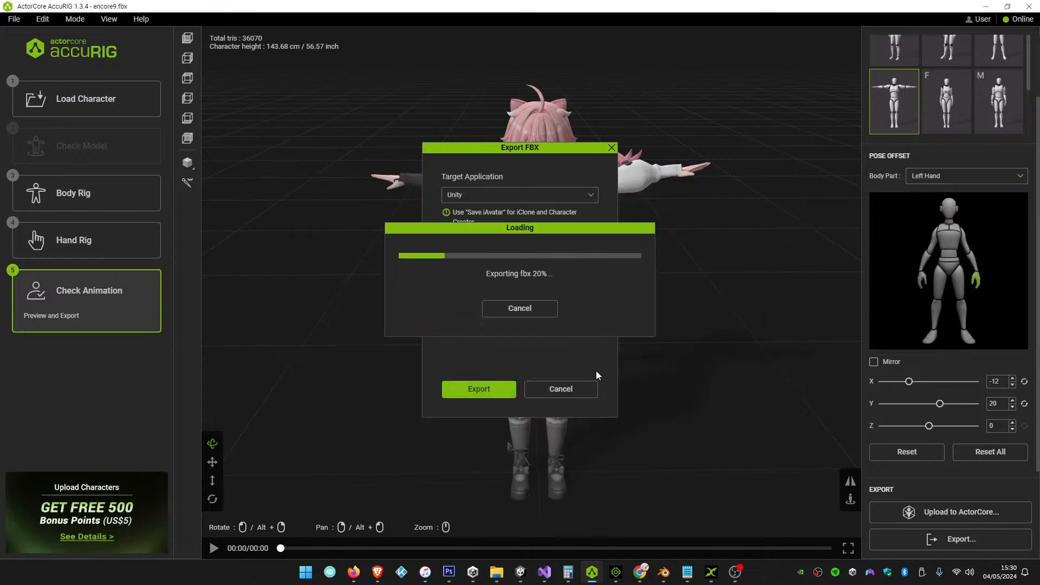
Switch to 3DXchange and open the re-exported encore10.fbx with Import Animation enabled, converting it to a non-standard character
mouse_move(596, 567)
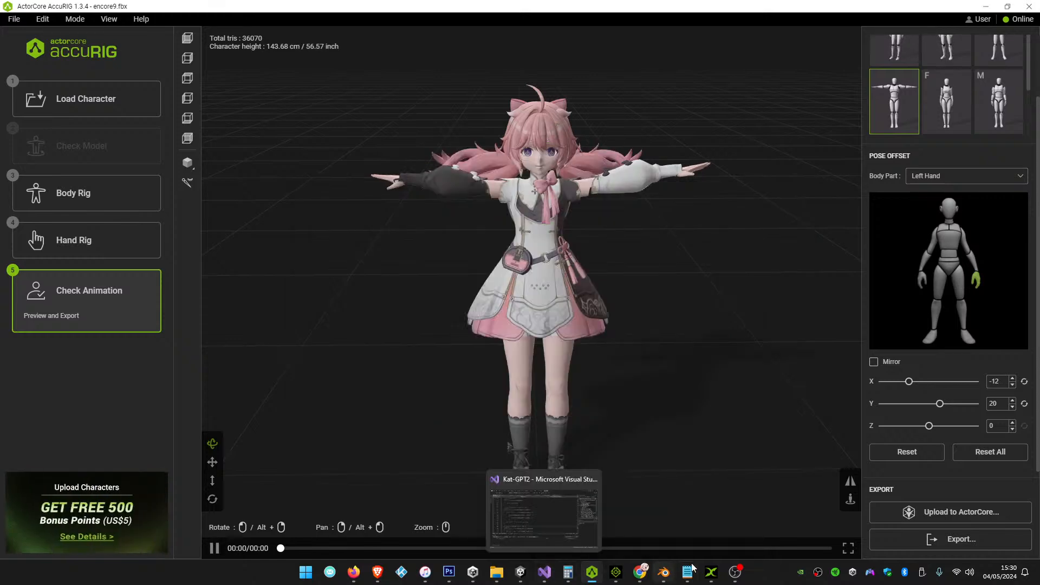
left_click(709, 572)
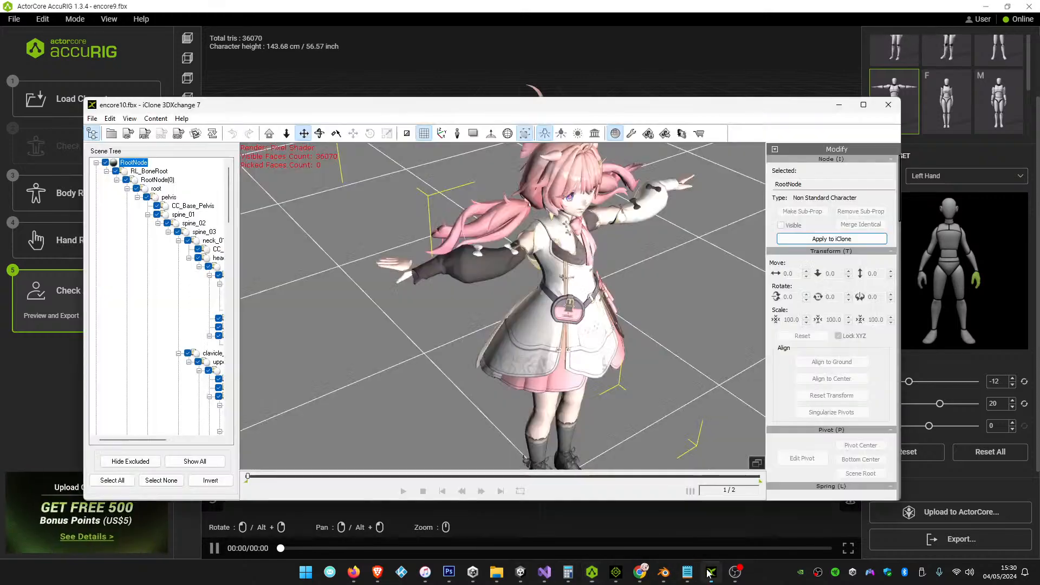
left_click(92, 118)
left_click(111, 143)
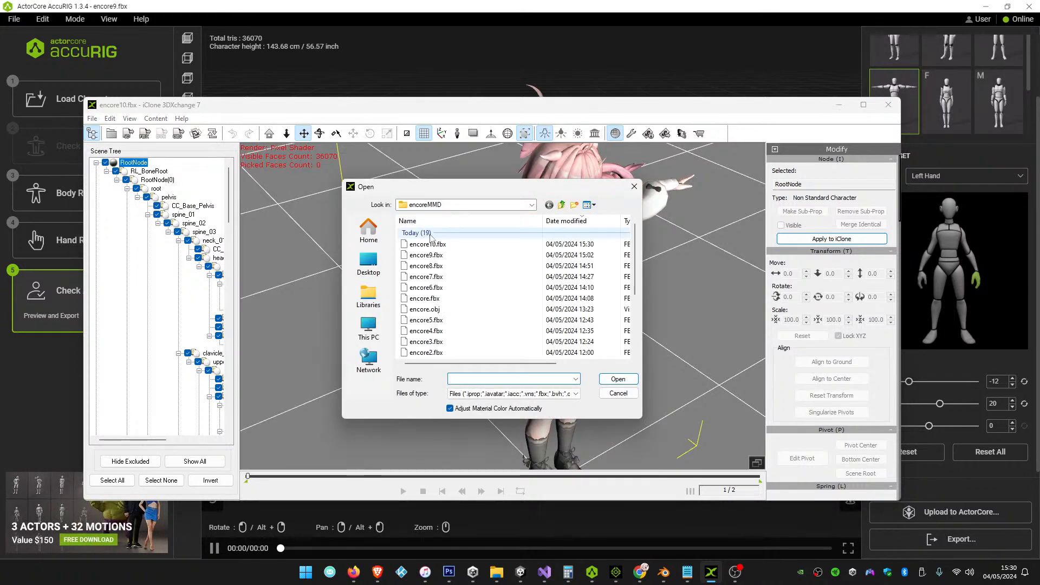
double_click(430, 241)
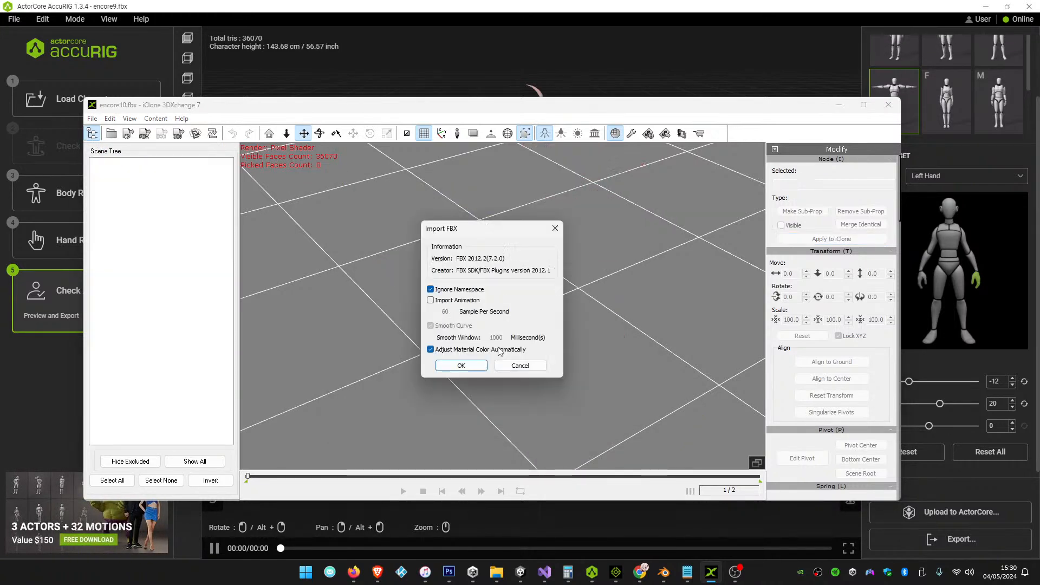
left_click(456, 300)
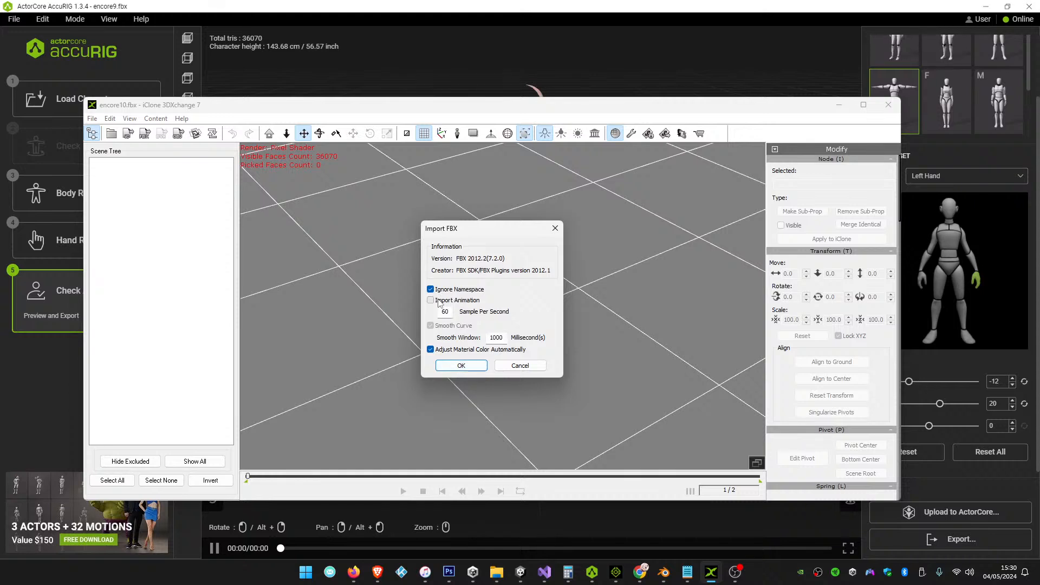
left_click(461, 366)
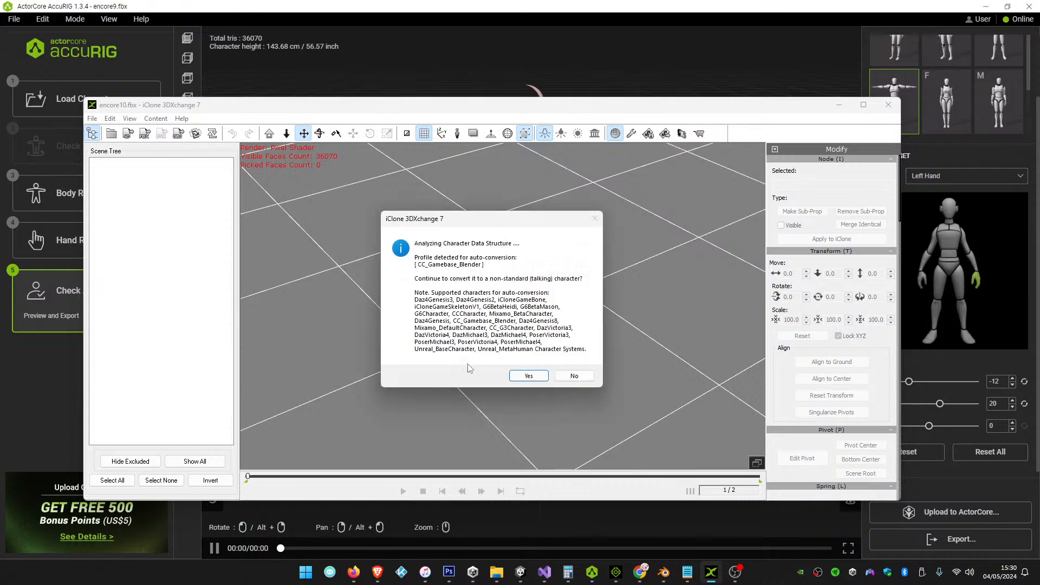
left_click(528, 374)
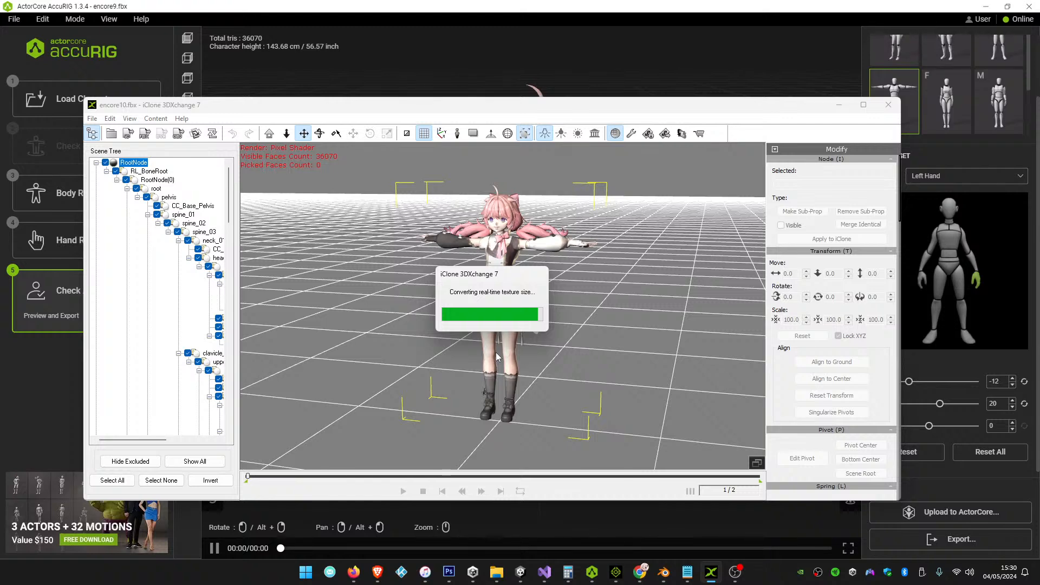
Examine the imported character's arms and hands in 3DXchange and compare them with the AccuRIG pose, checking the right wrist and sleeve
right_click_drag(481, 311, 475, 372)
scroll(459, 319, "up", 4)
scroll(459, 320, "up", 4)
left_click_drag(445, 307, 472, 327)
right_click_drag(522, 324, 547, 263)
left_click(556, 21)
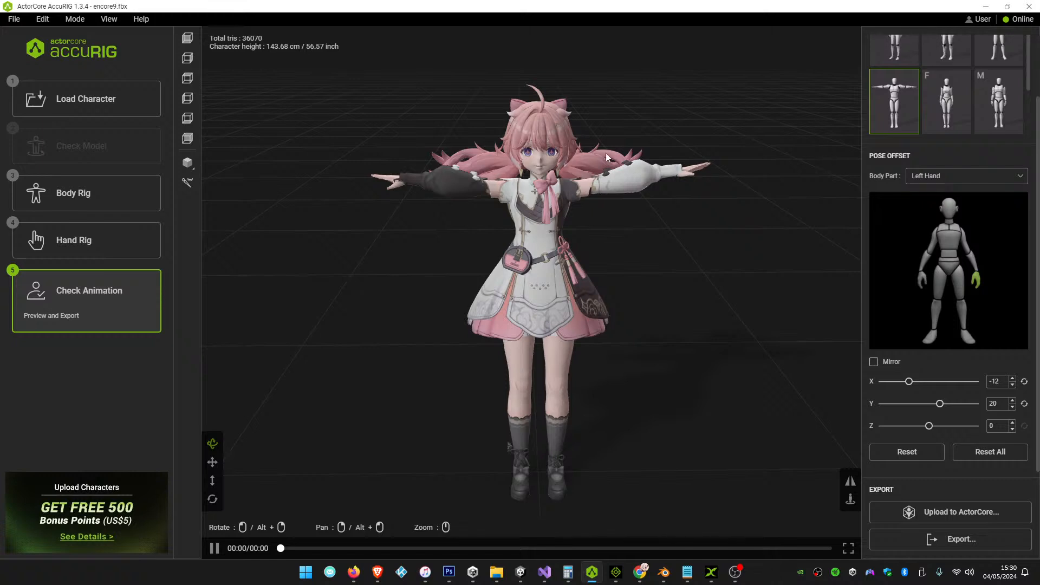
right_click_drag(469, 213, 430, 348)
scroll(412, 330, "up", 5)
middle_click_drag(390, 329, 587, 276)
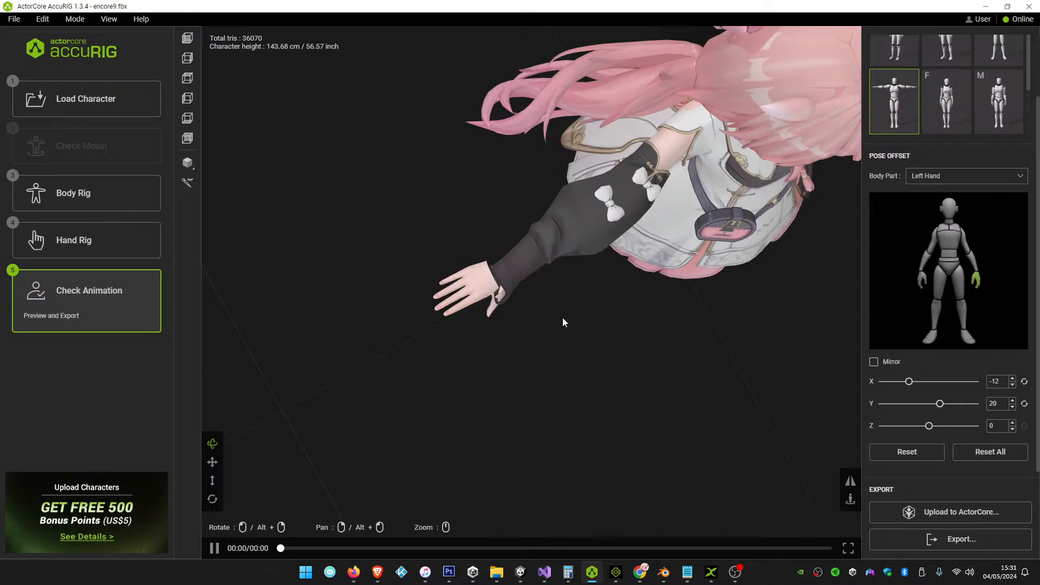
right_click_drag(567, 322, 661, 266)
left_click_drag(661, 266, 517, 256)
scroll(626, 222, "down", 4)
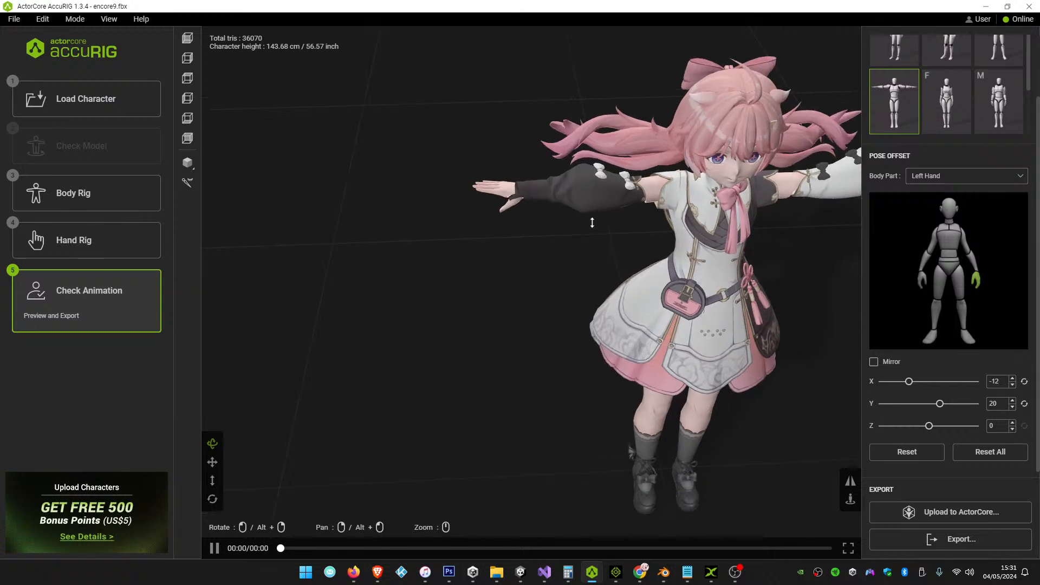
In the hand rig, try moving the right hand's Thumb Finger 1 joint up onto the sleeve, finalize the character and check the wrist
left_click(105, 244)
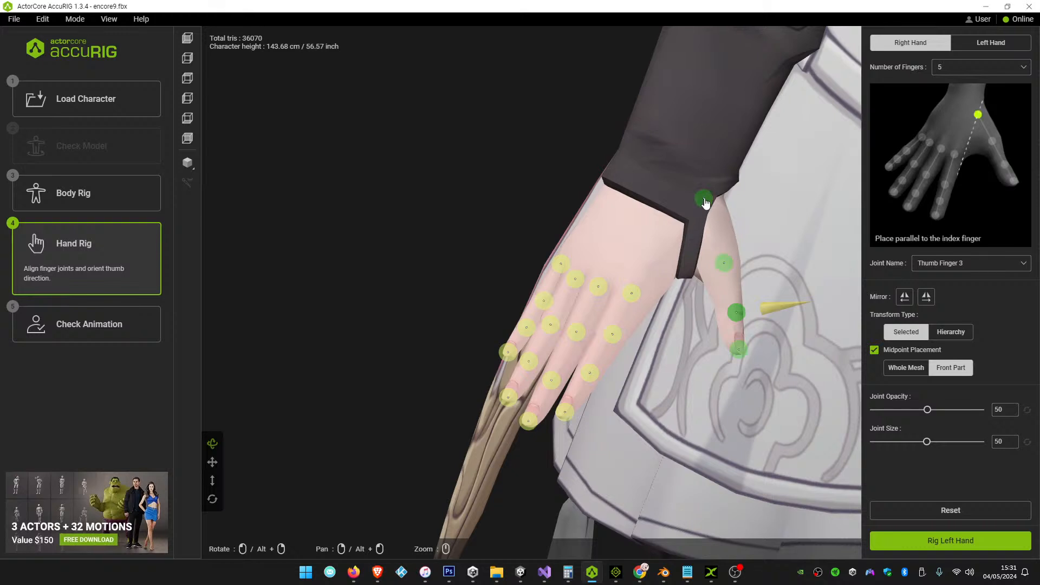
left_click_drag(705, 203, 698, 164)
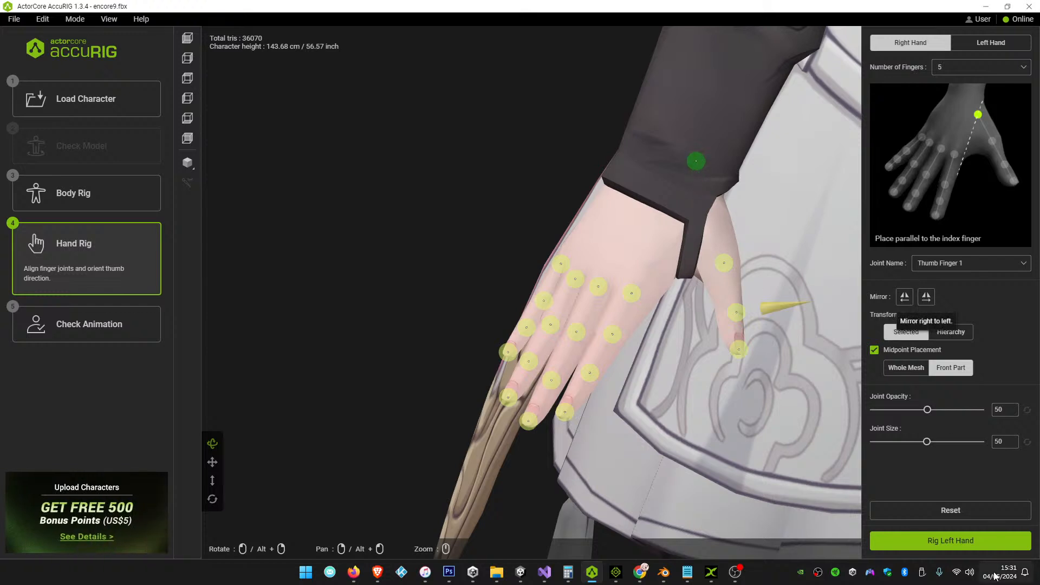
left_click(921, 542)
left_click(921, 541)
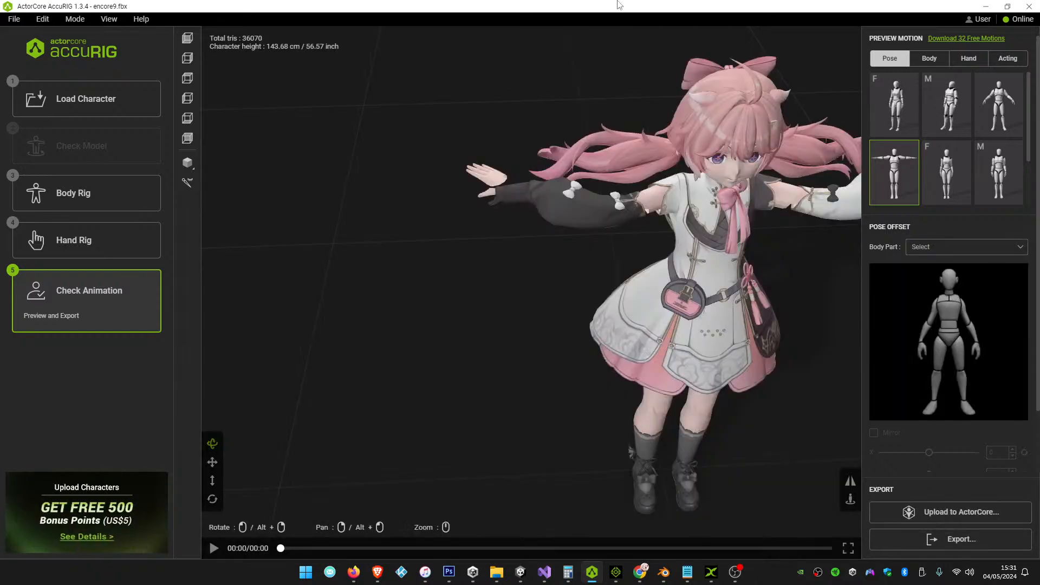
left_click_drag(495, 215, 634, 293)
scroll(634, 294, "up", 3)
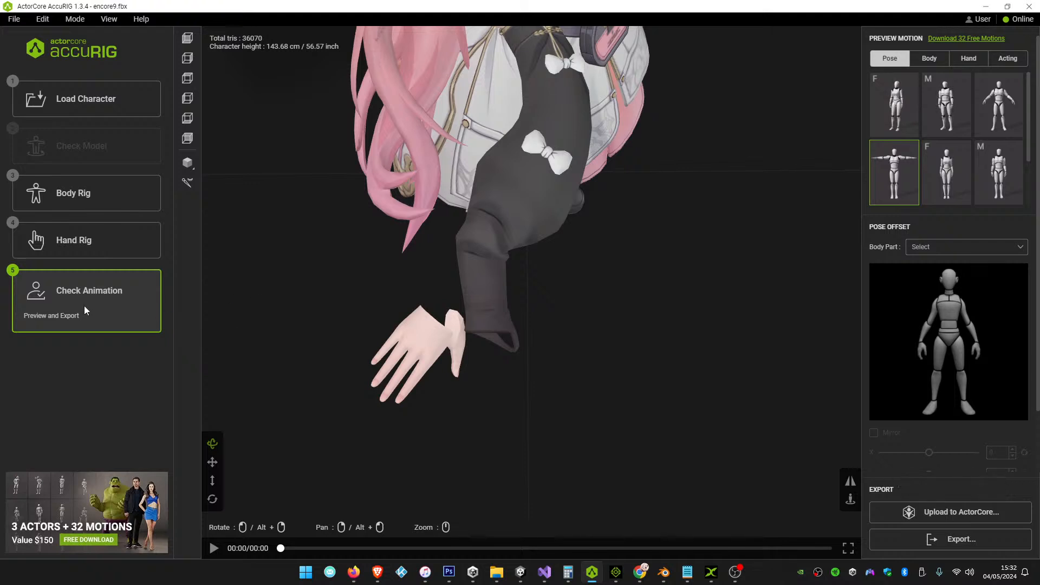
Move the right Thumb Finger 1 joint back down to the thumb base, turn off Midpoint Placement and finalize the character again
left_click(75, 240)
left_click_drag(695, 161, 699, 224)
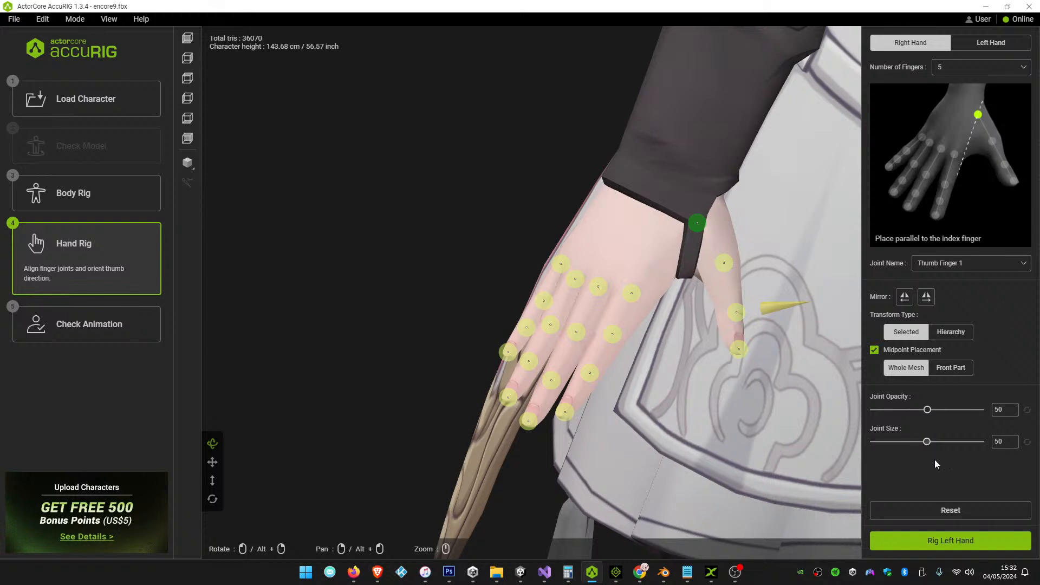
left_click(873, 350)
left_click(928, 544)
left_click(927, 542)
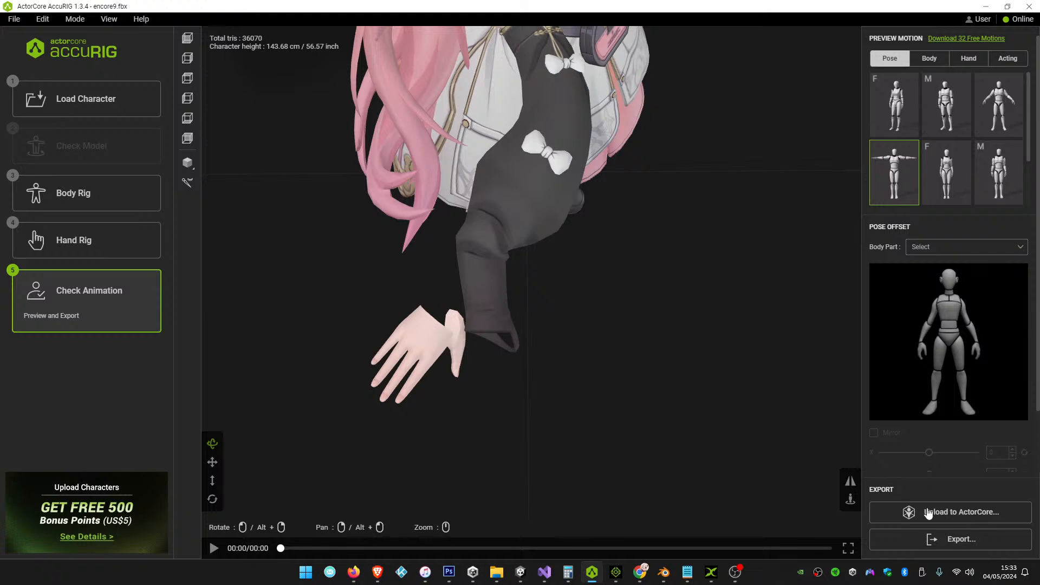
Shift the right thumb's first and second joints up toward the wrist in the hand rig and finalize the character
left_click(97, 239)
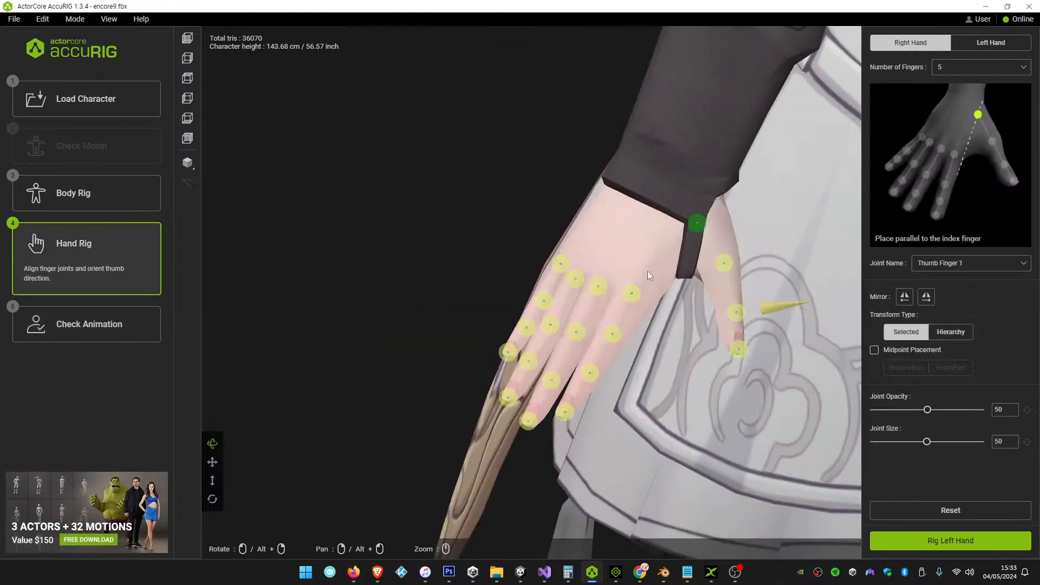
right_click_drag(728, 386, 713, 287)
left_click(718, 251)
left_click_drag(719, 249, 719, 246)
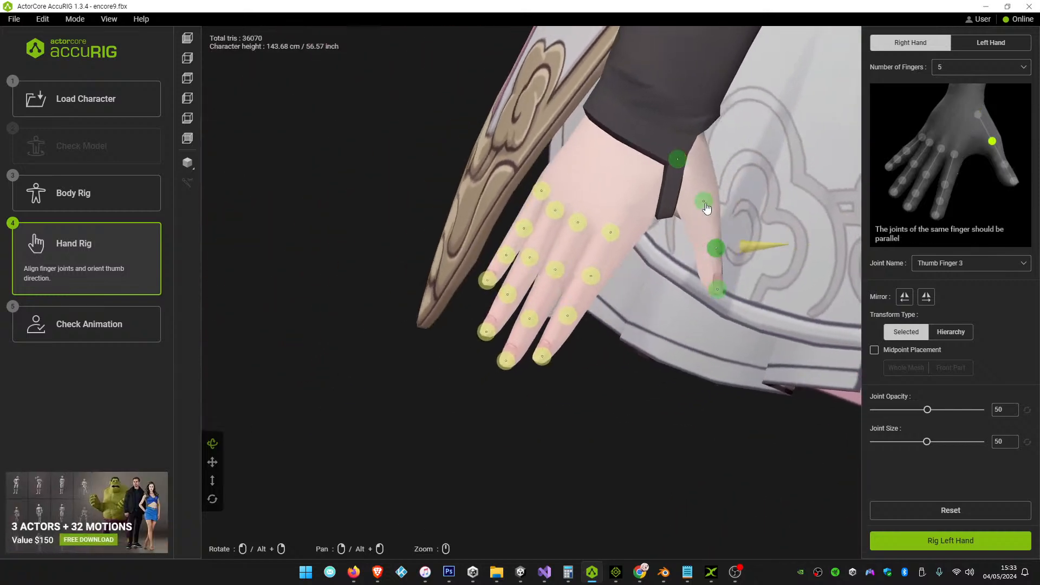
left_click_drag(706, 207, 679, 135)
left_click(679, 162)
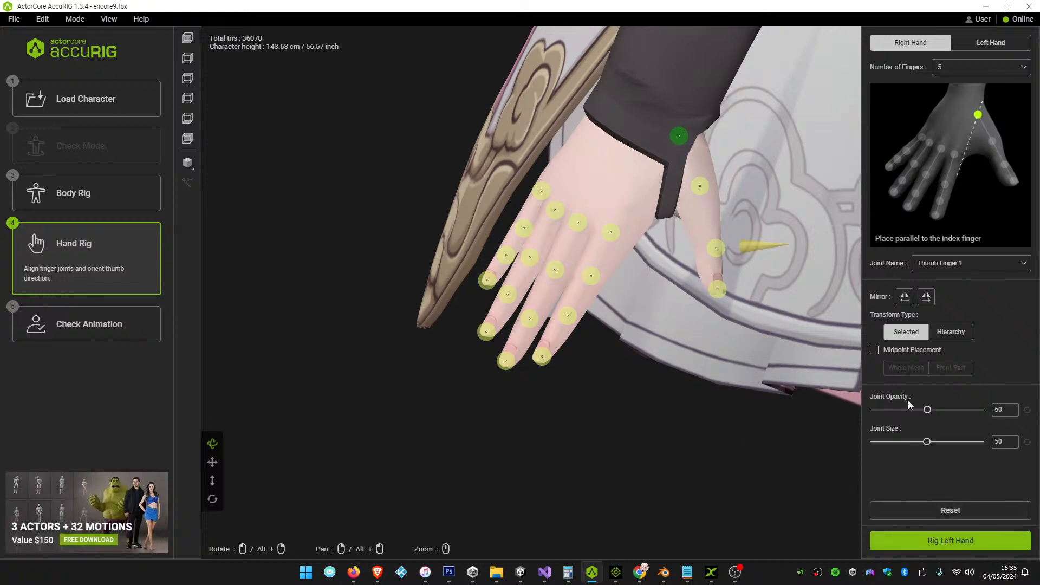
left_click(920, 540)
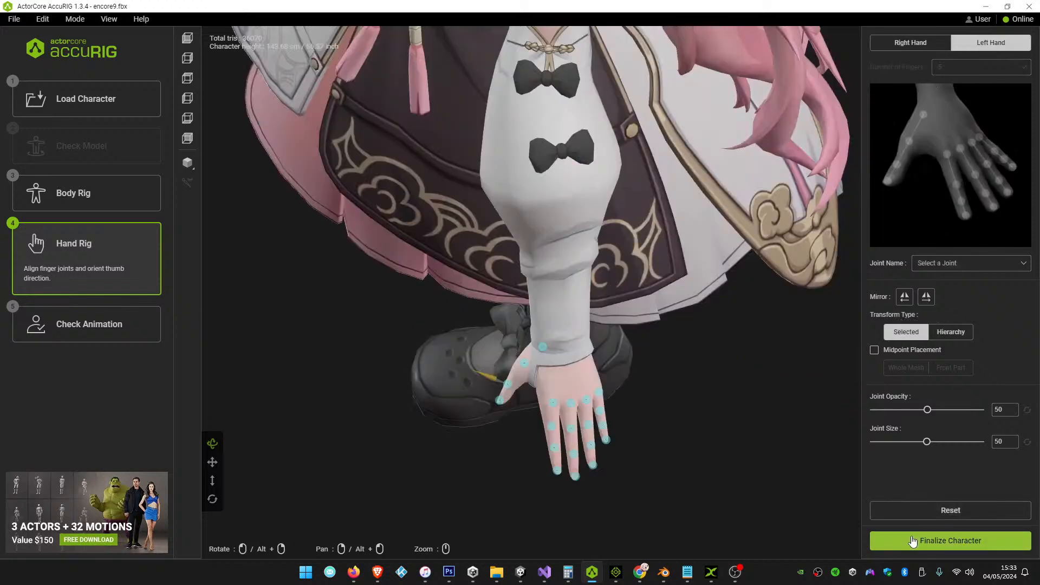
left_click(939, 541)
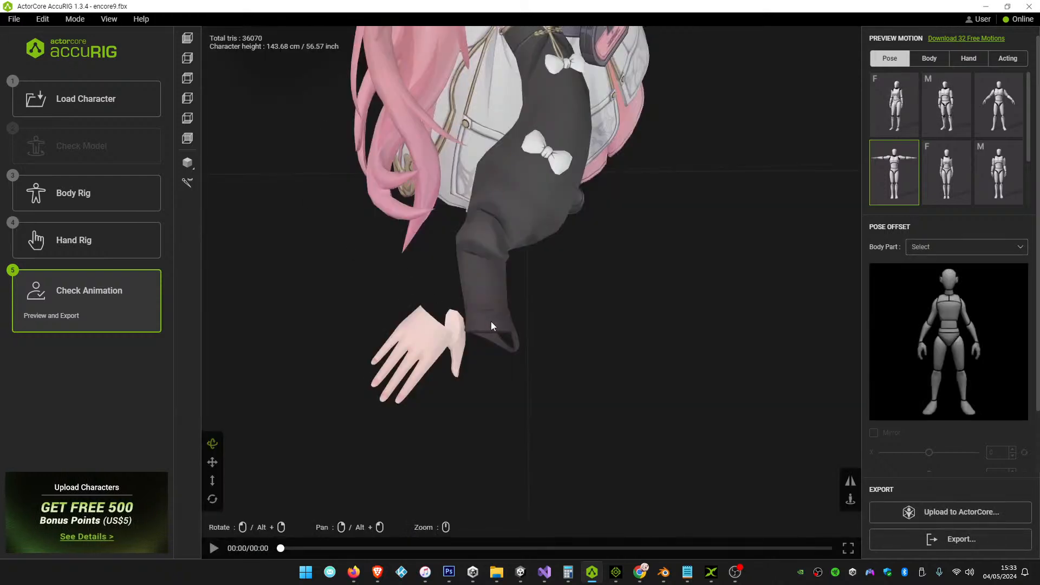
Examine both hands and wrists in the AccuRIG preview and compare them with the character loaded in 3DXchange
left_click_drag(648, 249, 623, 265)
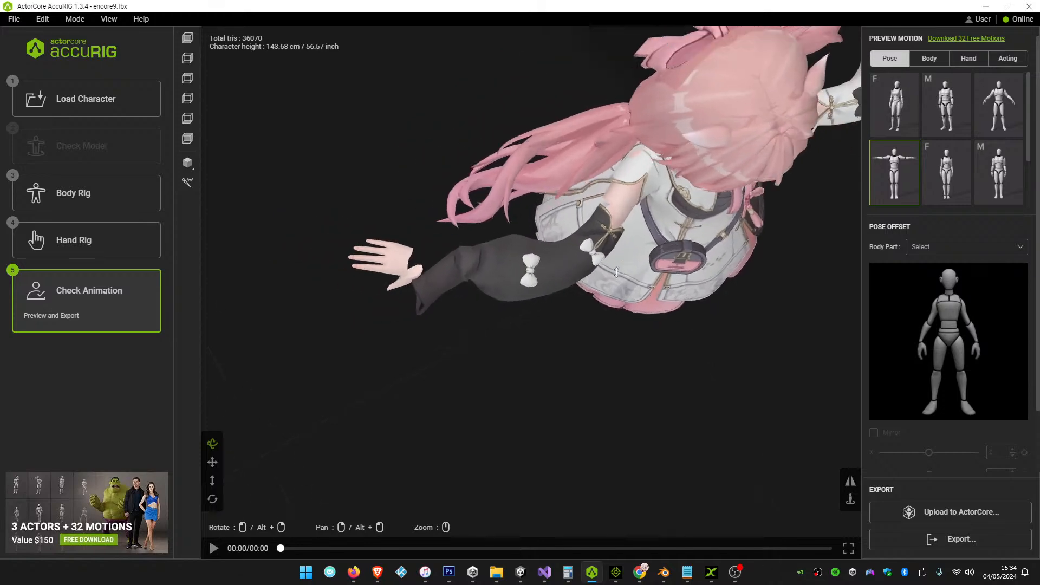
left_click_drag(685, 230, 557, 292)
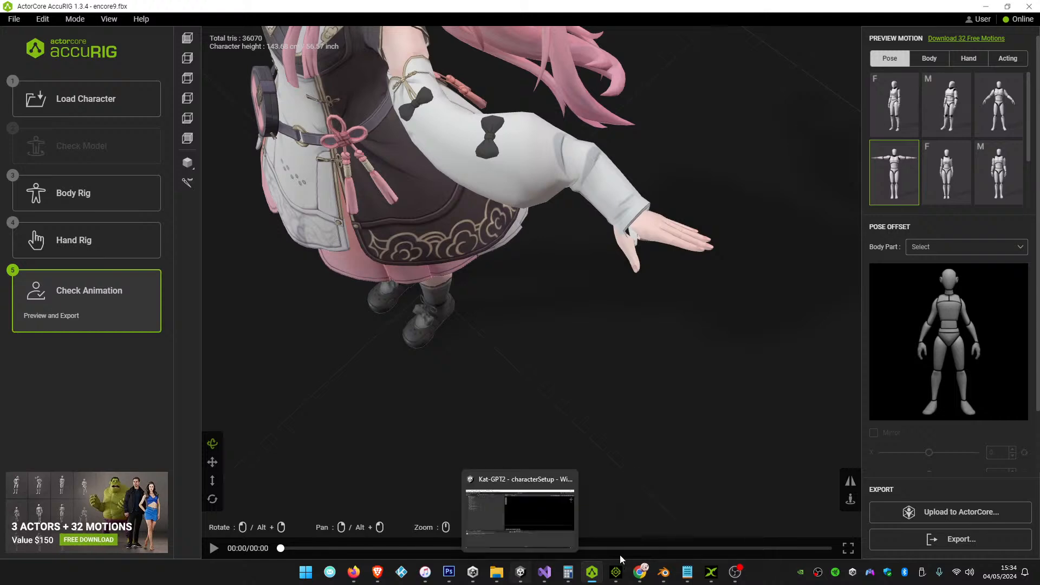
left_click(706, 572)
right_click_drag(606, 187, 537, 264)
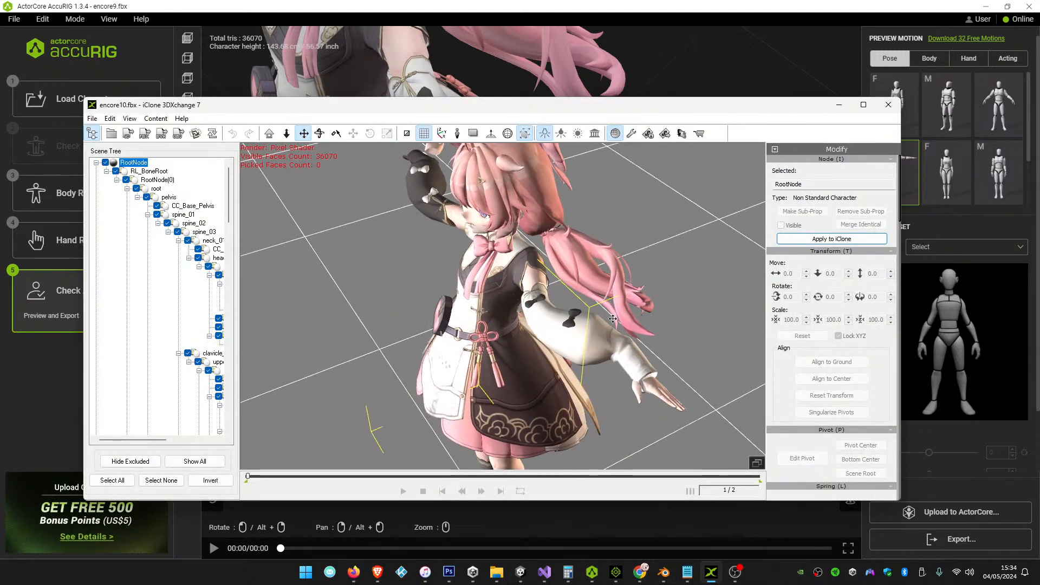
scroll(612, 318, "up", 10)
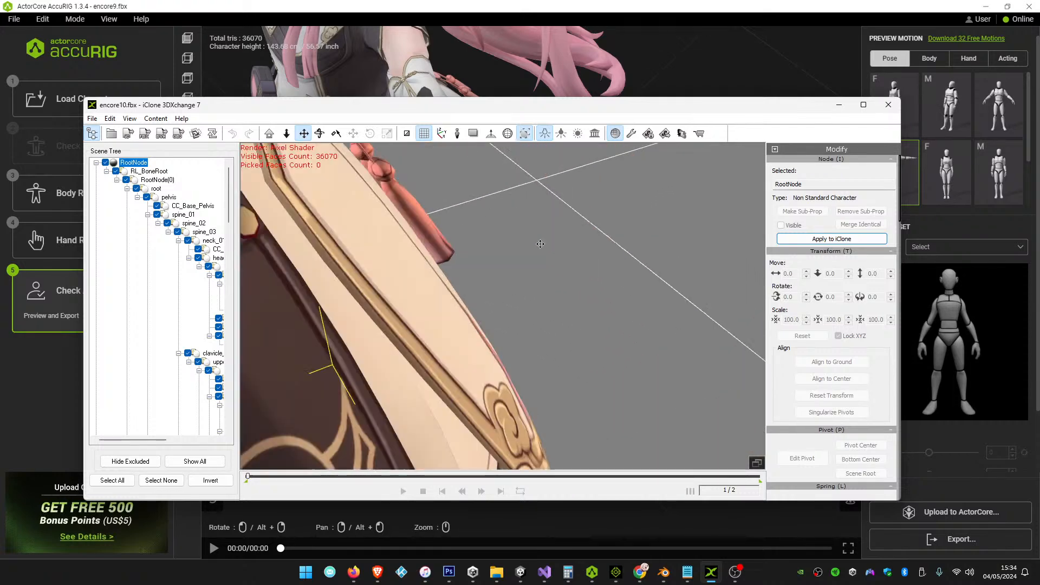
scroll(540, 244, "down", 6)
right_click_drag(562, 233, 681, 264)
scroll(488, 277, "down", 4)
right_click_drag(487, 277, 603, 249)
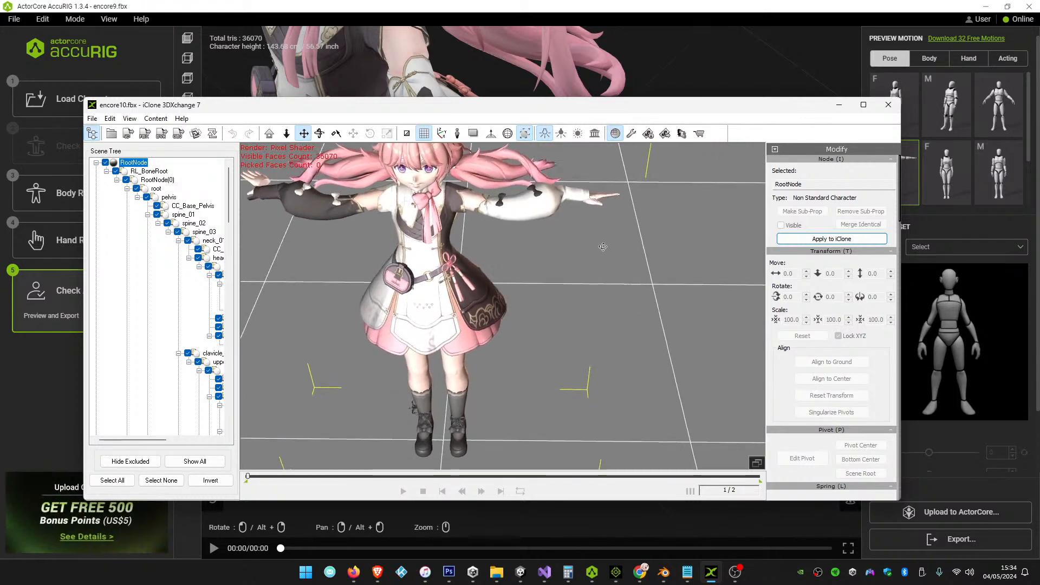
right_click_drag(569, 281, 571, 305)
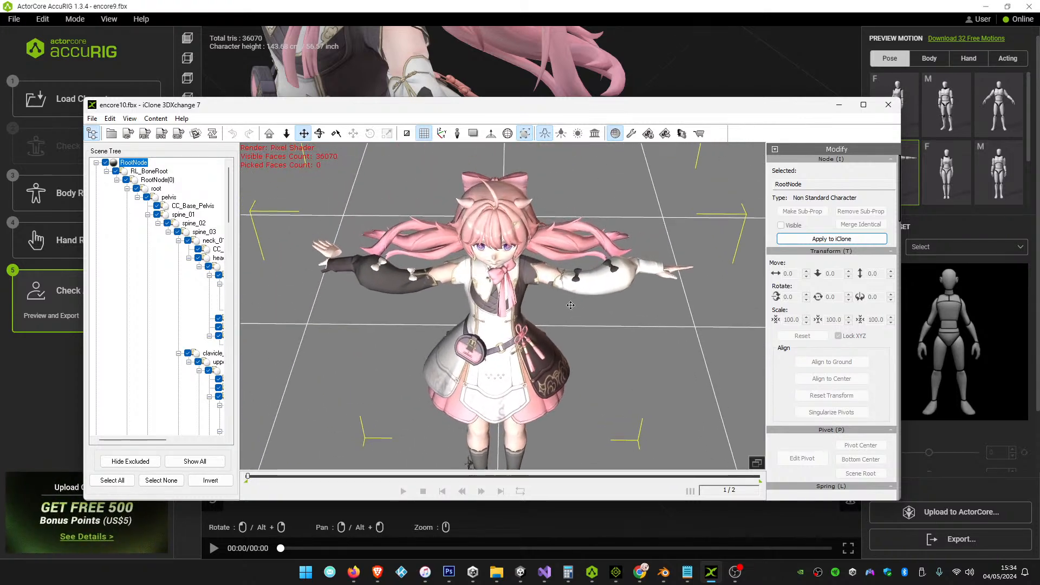
scroll(560, 307, "up", 2)
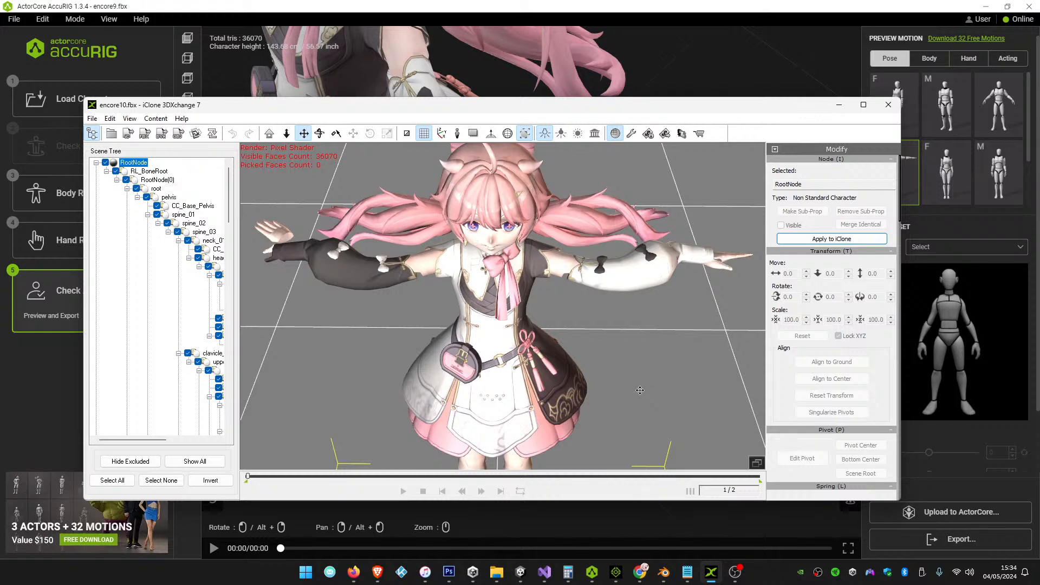
In AccuRIG's body rig, centre the head joint over the mouth and shift the left forearm joint slightly up the arm, mirrored to the right
left_click(592, 572)
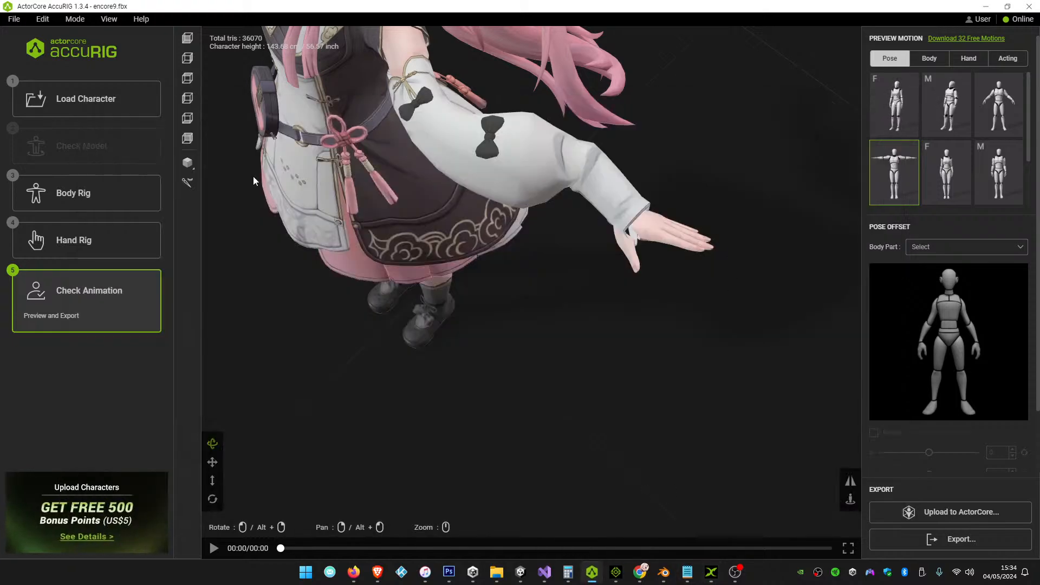
left_click(98, 199)
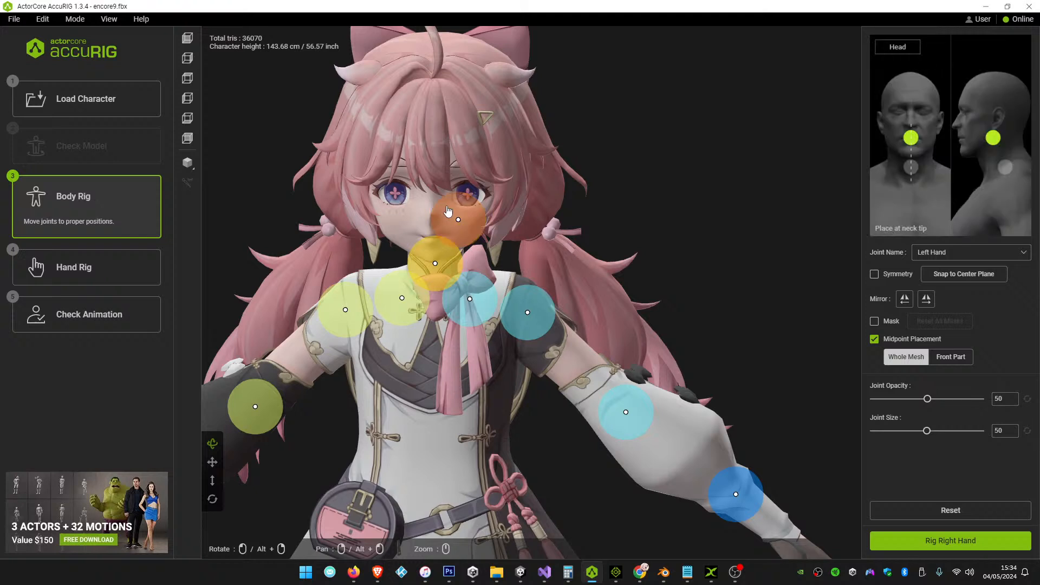
left_click_drag(447, 211, 418, 220)
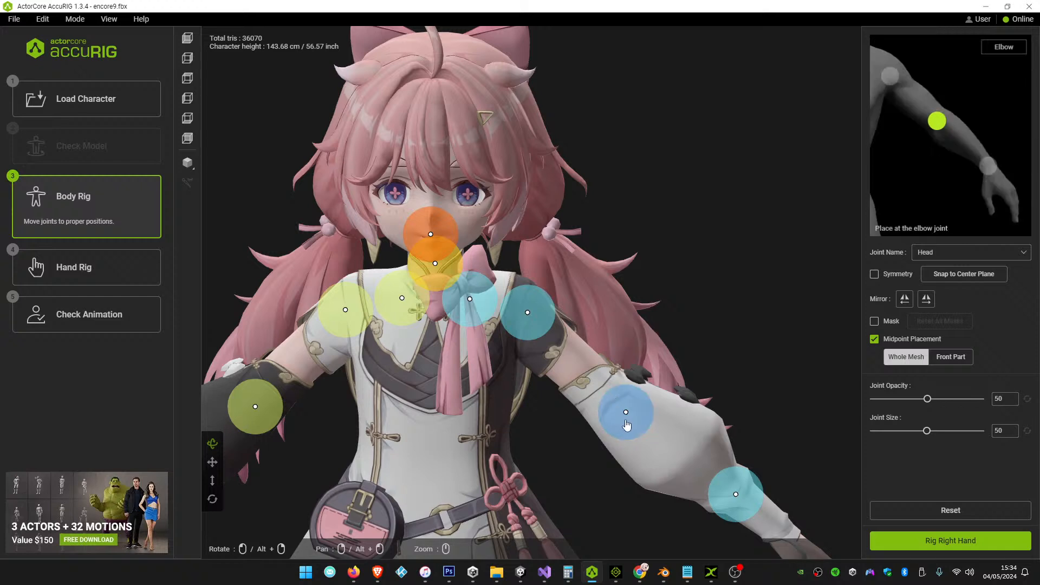
left_click_drag(627, 423, 621, 415)
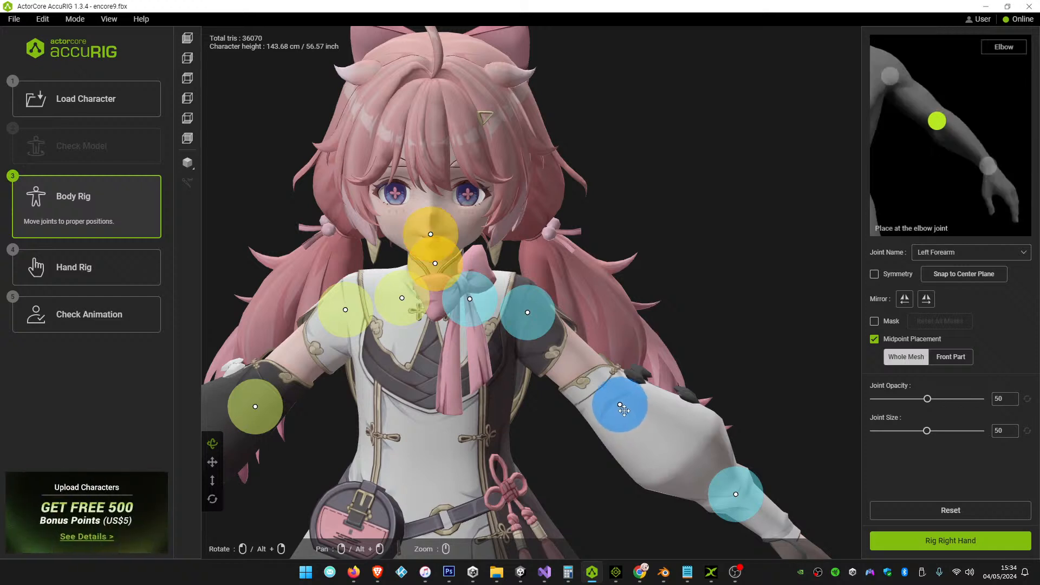
left_click(902, 299)
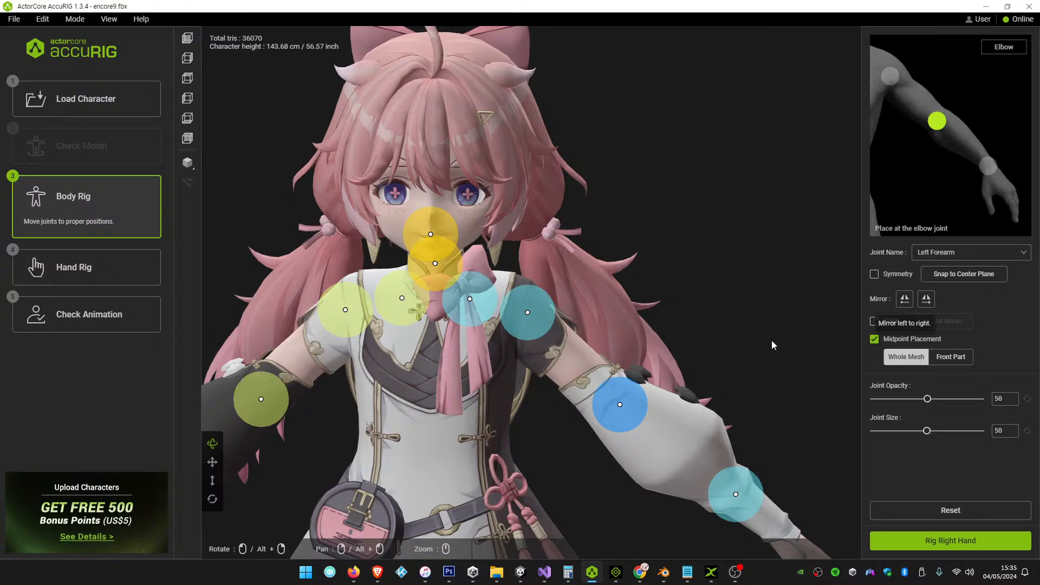
Move the left hand joint down the sleeve to sit closer to the wrist in the body rig
scroll(776, 340, "up", 2)
scroll(768, 342, "down", 3)
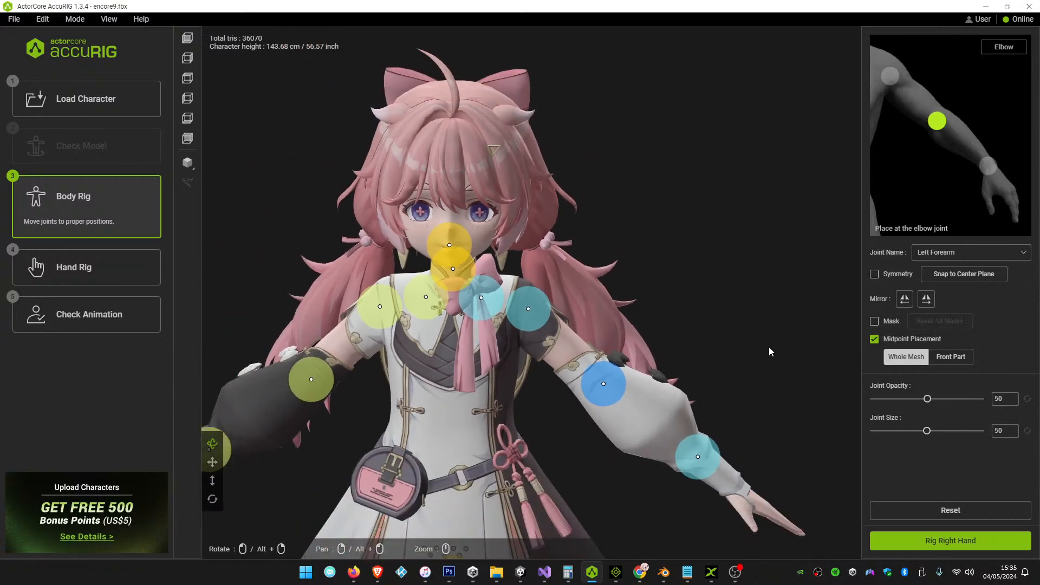
right_click_drag(756, 376, 608, 258)
scroll(649, 443, "up", 4)
scroll(648, 441, "down", 4)
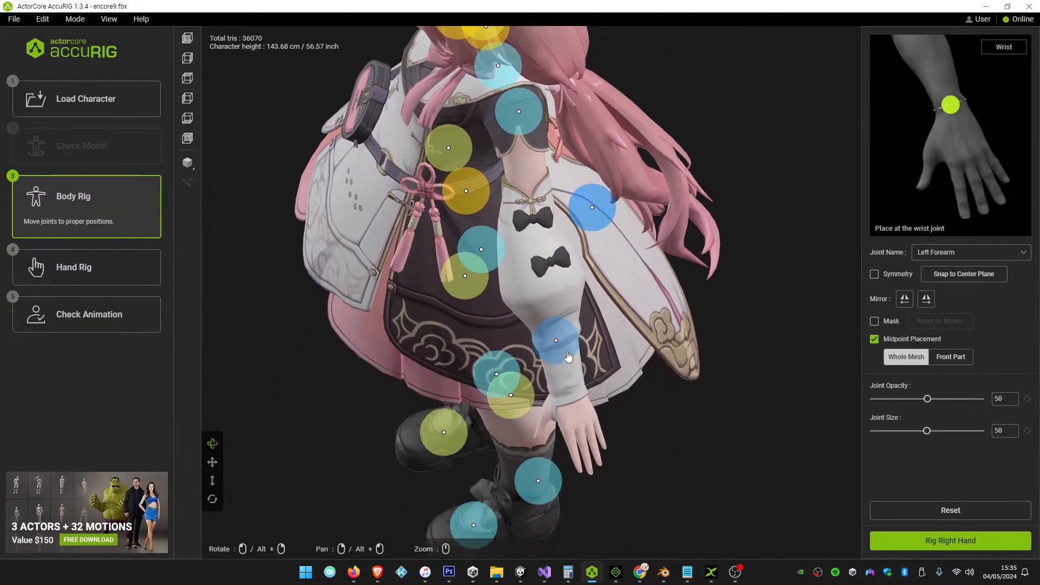
left_click_drag(568, 356, 577, 385)
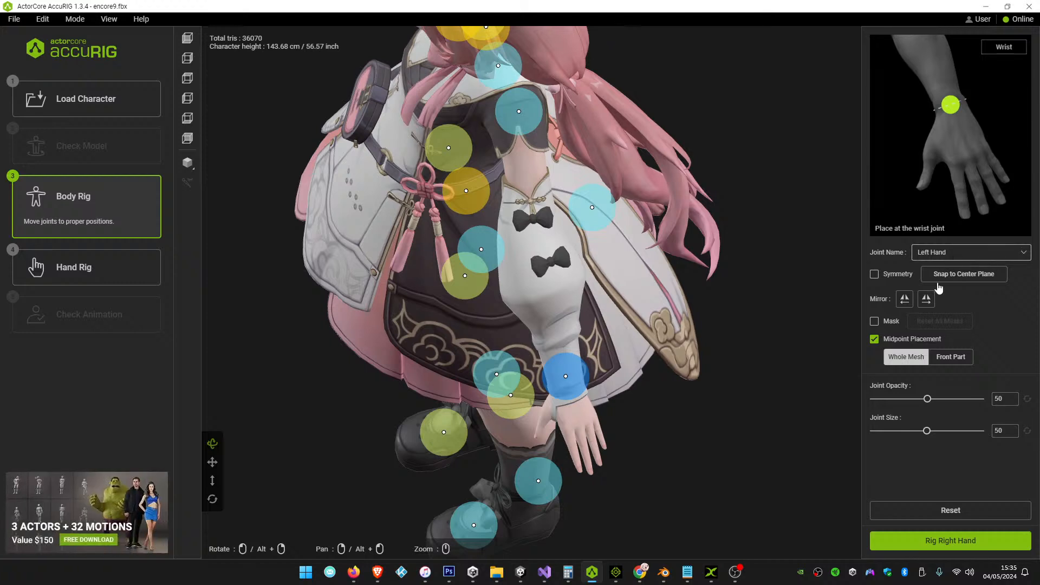
left_click(877, 321)
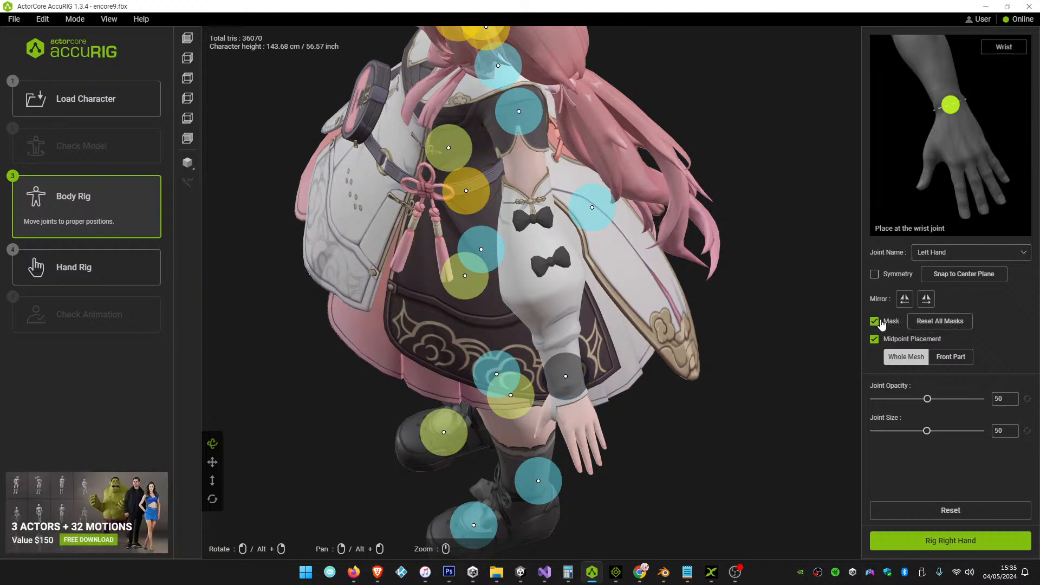
left_click(880, 322)
left_click(880, 322)
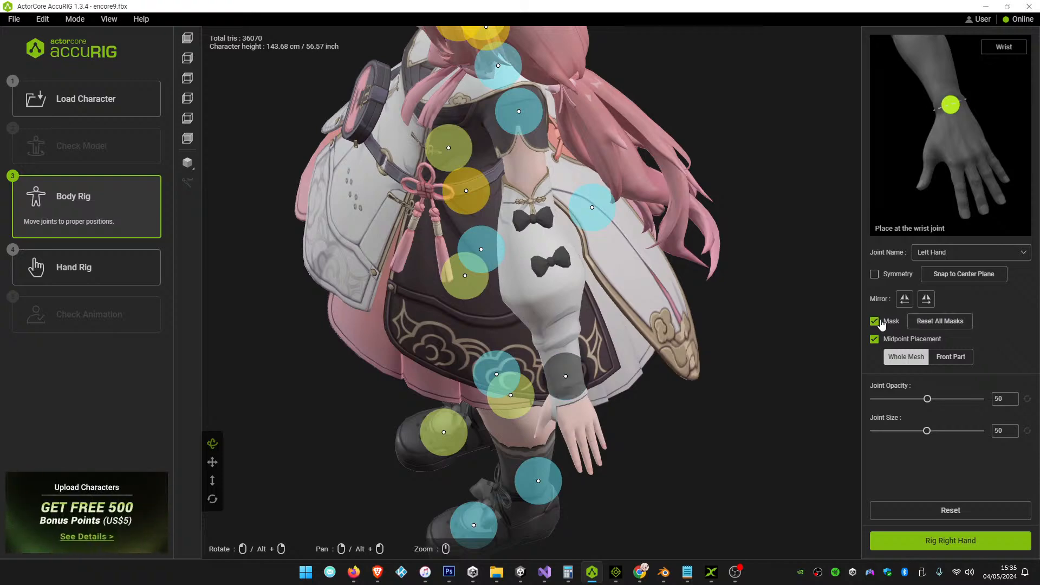
left_click(880, 322)
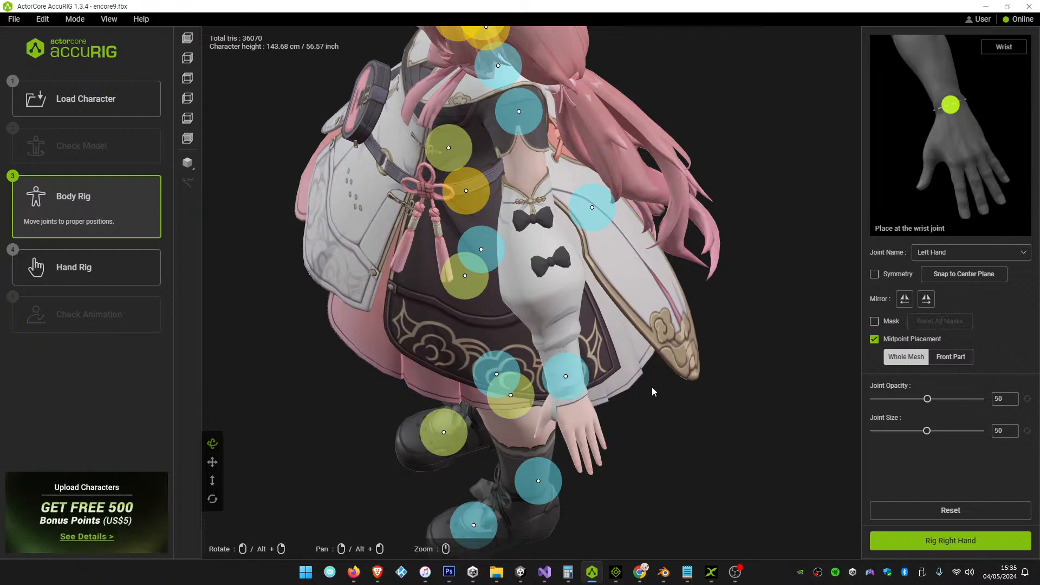
Nudge the left hand joint slightly up the forearm from behind and apply the right-to-left mirror
left_click_drag(664, 425, 745, 370)
left_click_drag(538, 474, 394, 353)
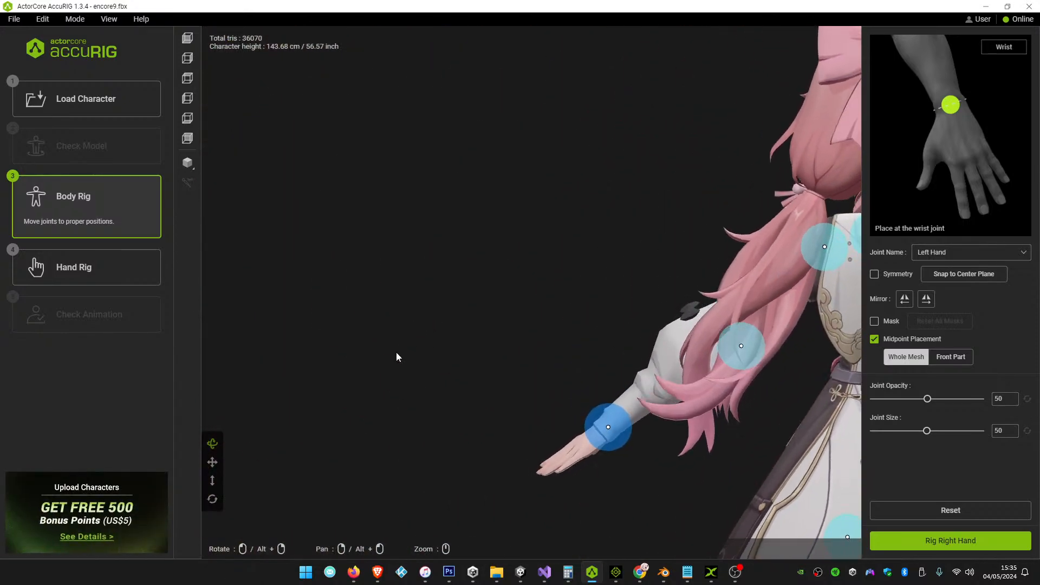
left_click_drag(611, 435, 615, 431)
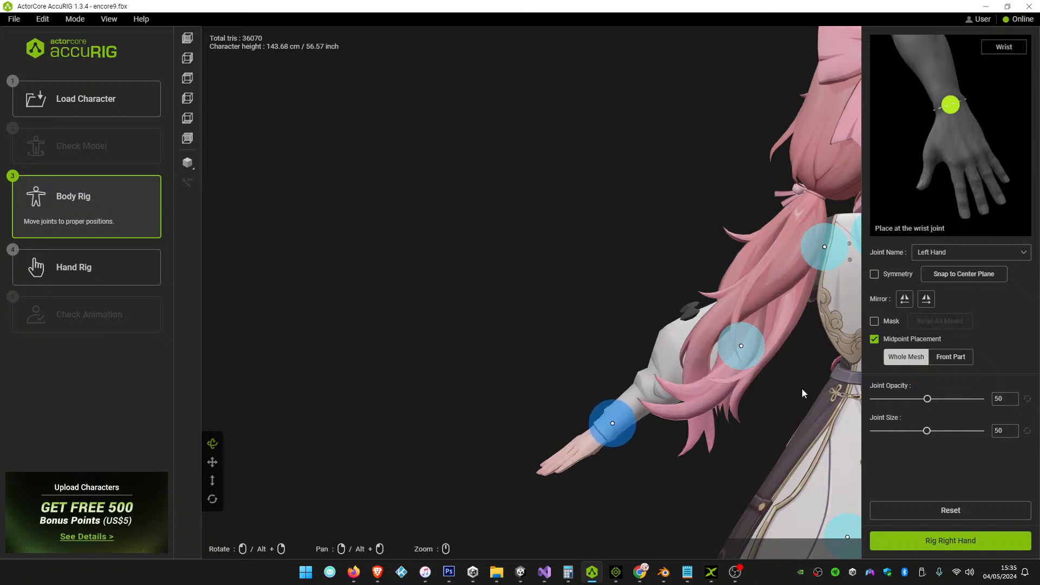
left_click(930, 303)
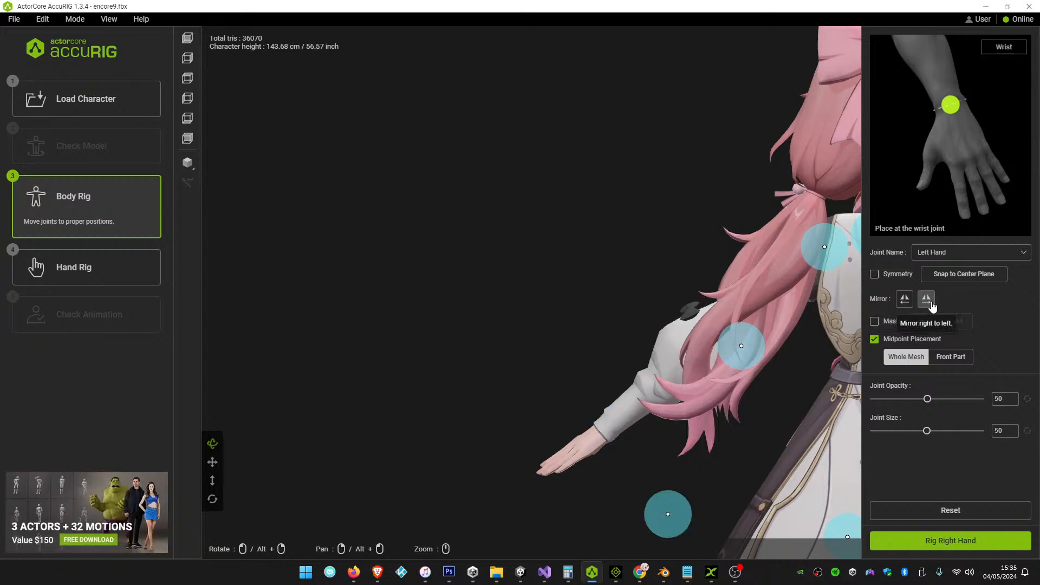
Bring the left hand joint back onto the wrist and shift the left forearm joint slightly up the arm
left_click_drag(678, 530, 632, 412)
left_click_drag(665, 454, 760, 453)
left_click_drag(627, 467, 721, 483)
left_click_drag(603, 485, 655, 473)
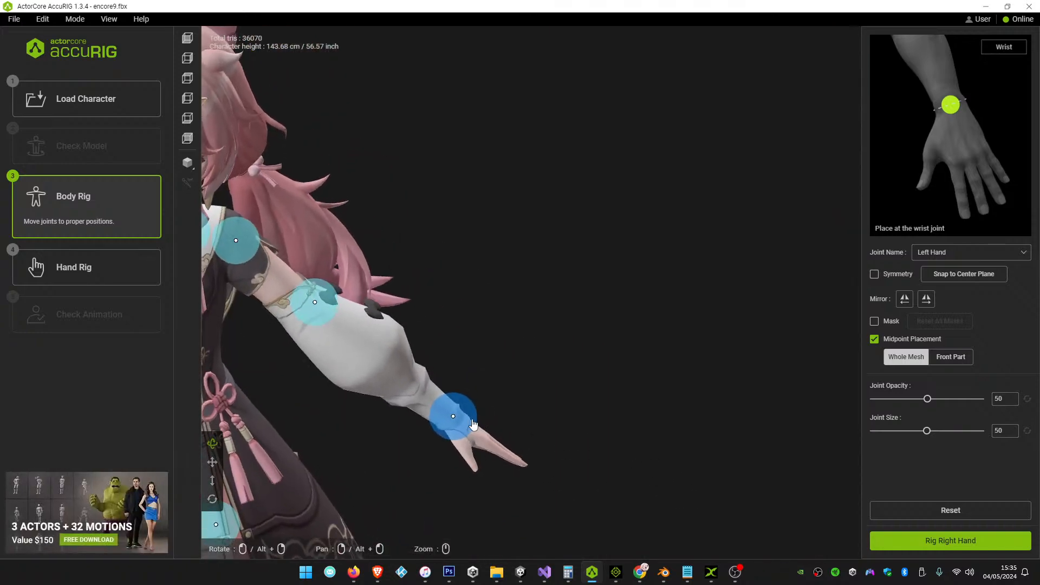
left_click_drag(472, 423, 468, 419)
left_click_drag(692, 416, 605, 374)
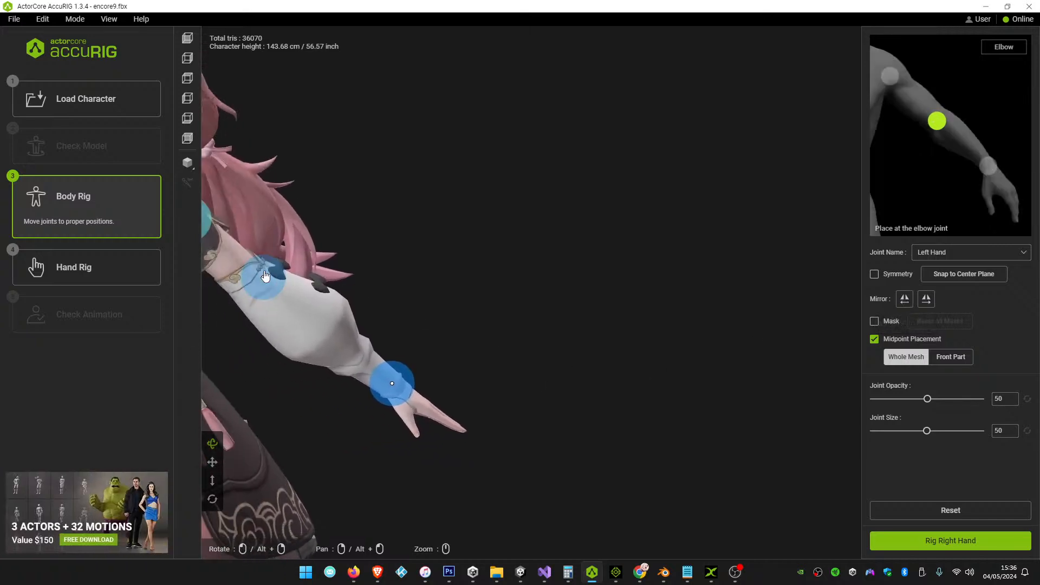
left_click_drag(265, 276, 258, 277)
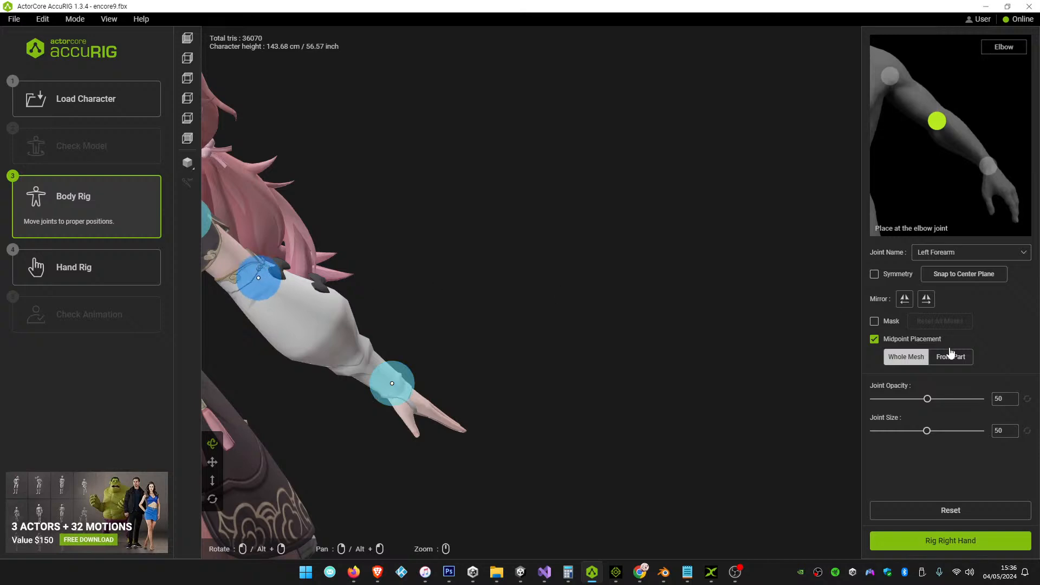
Rig the right hand and the left hand, and finalize the character
left_click(923, 541)
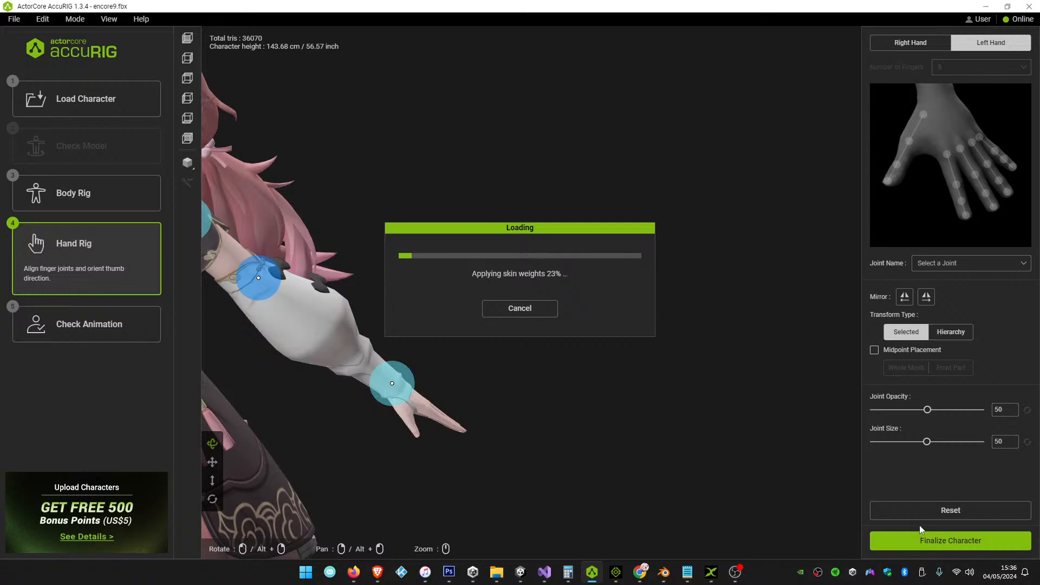
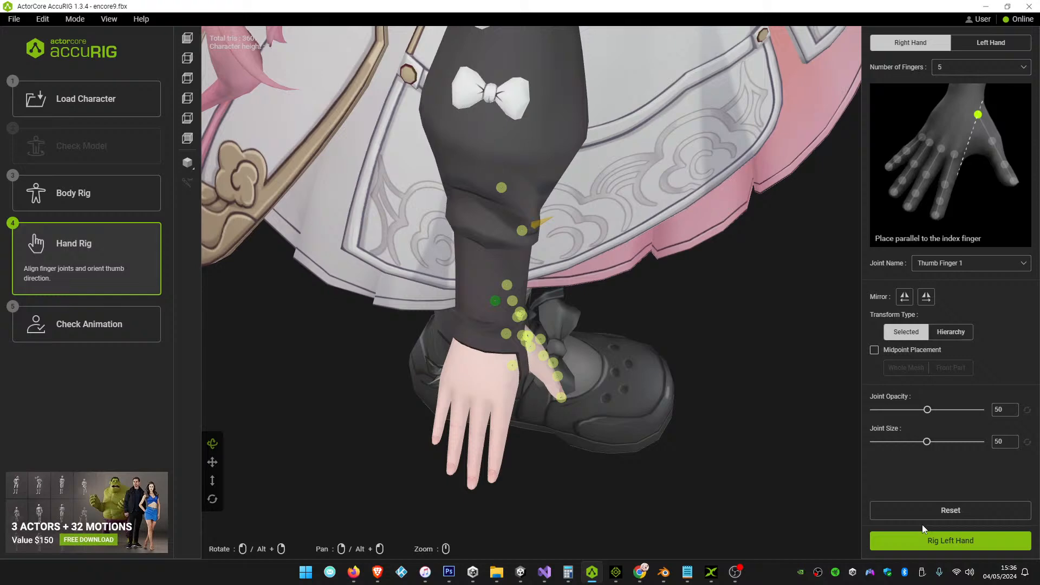
left_click(983, 538)
left_click(980, 536)
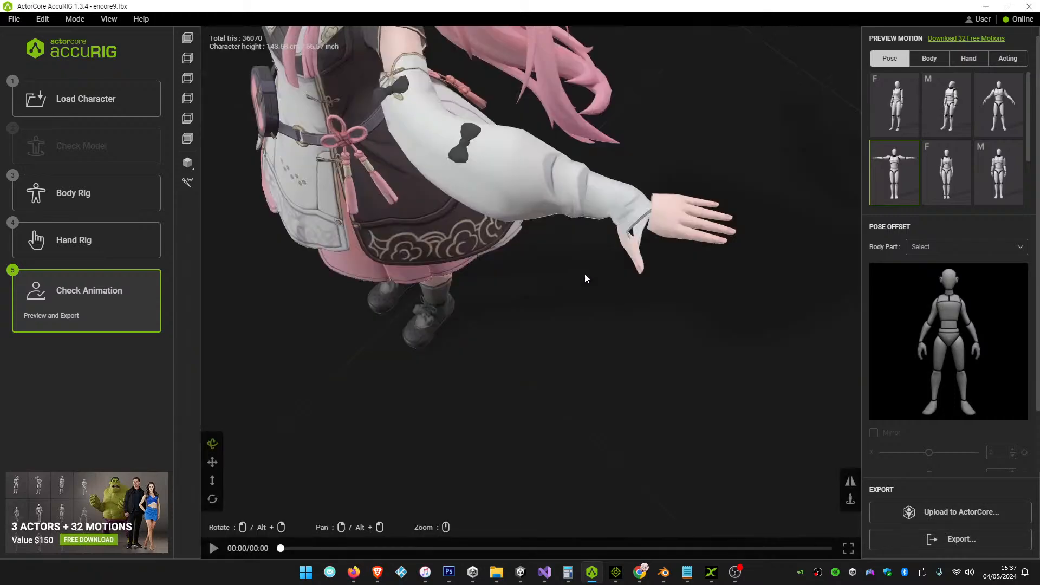
Examine both wrists, sleeves and hands from several angles in the T-pose animation preview
left_click_drag(698, 257, 574, 303)
left_click_drag(449, 298, 325, 284)
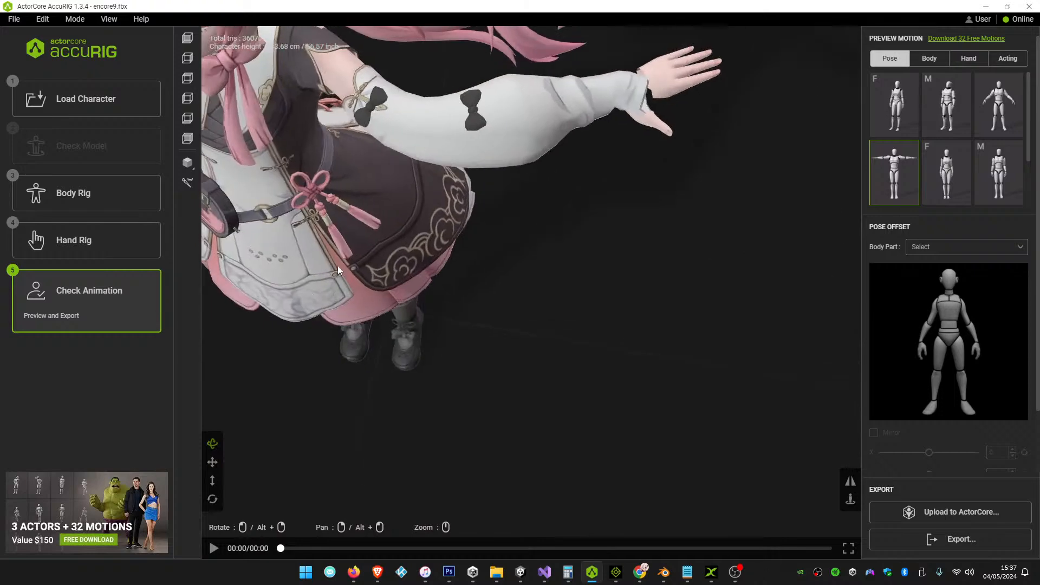
scroll(457, 252, "down", 3)
scroll(457, 252, "up", 1)
right_click_drag(399, 244, 740, 350)
right_click_drag(552, 351, 567, 342)
left_click_drag(554, 343, 693, 333)
right_click_drag(563, 360, 554, 276)
scroll(519, 298, "up", 3)
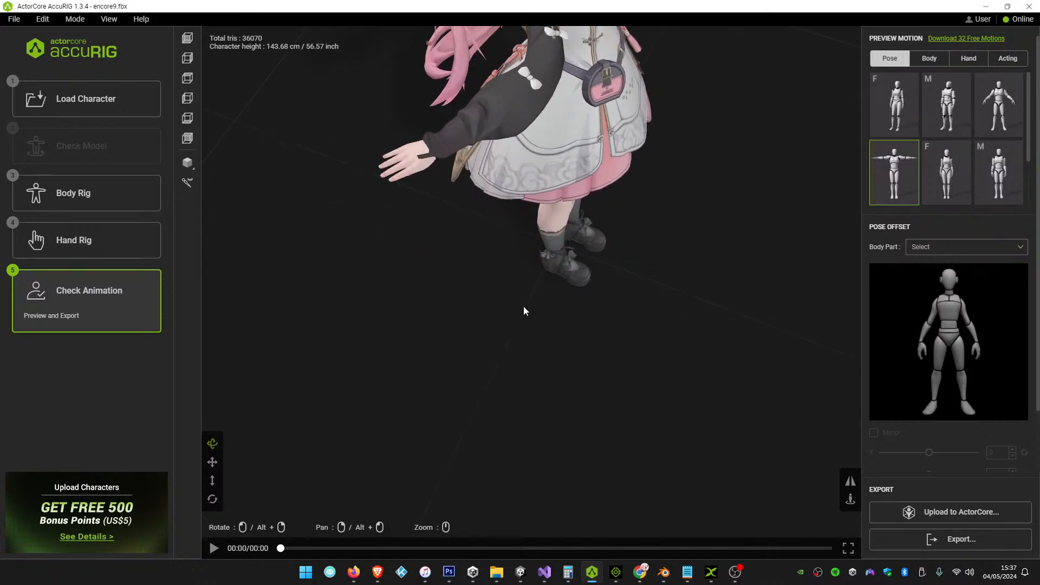
right_click_drag(571, 330, 593, 504)
left_click_drag(563, 325, 498, 318)
scroll(692, 261, "down", 1)
scroll(692, 261, "down", 3)
scroll(692, 261, "up", 1)
right_click_drag(625, 254, 346, 309)
right_click_drag(634, 262, 727, 282)
left_click_drag(732, 276, 707, 272)
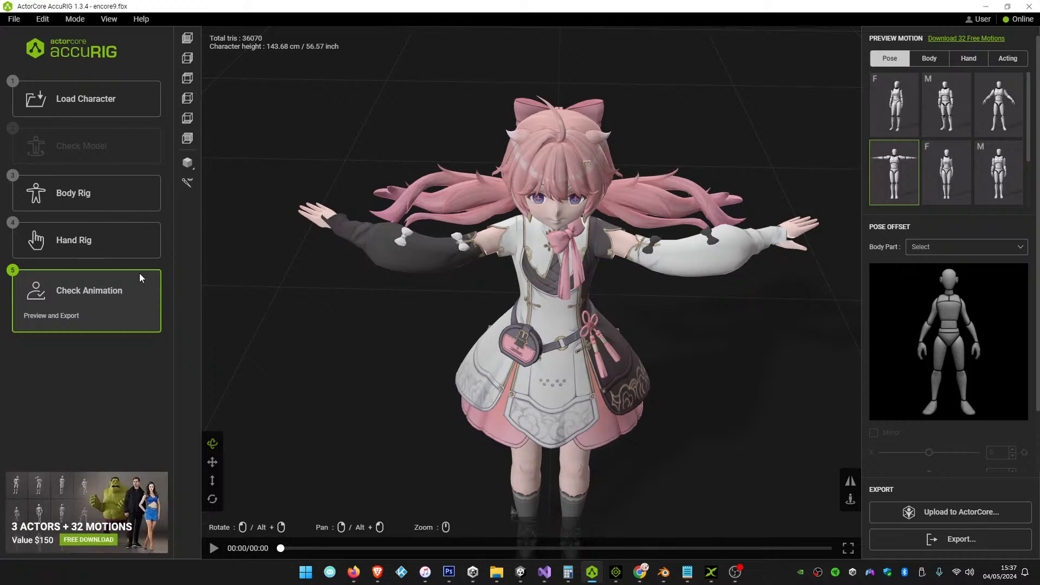
Return to the body rig, shift the left hand joint slightly down toward the hand and run the right-hand rigging
left_click(102, 203)
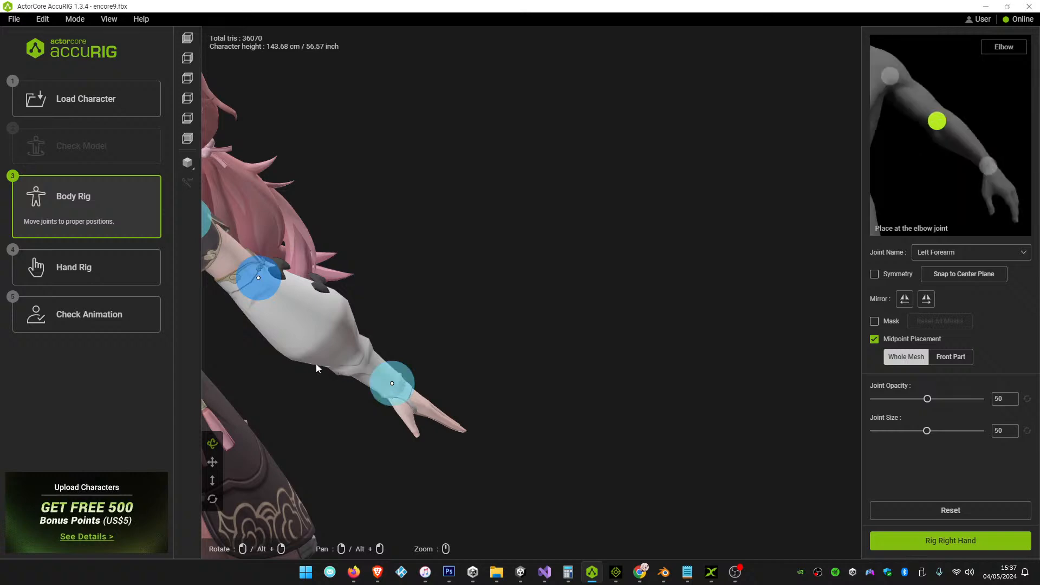
scroll(314, 364, "down", 1)
scroll(327, 362, "up", 2)
scroll(299, 388, "down", 5)
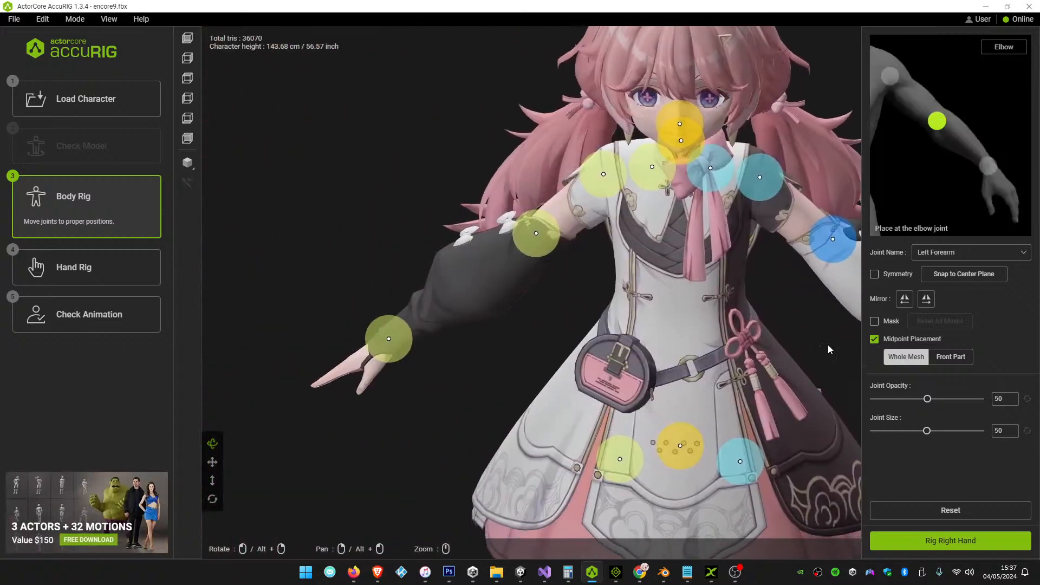
left_click_drag(430, 386, 563, 406)
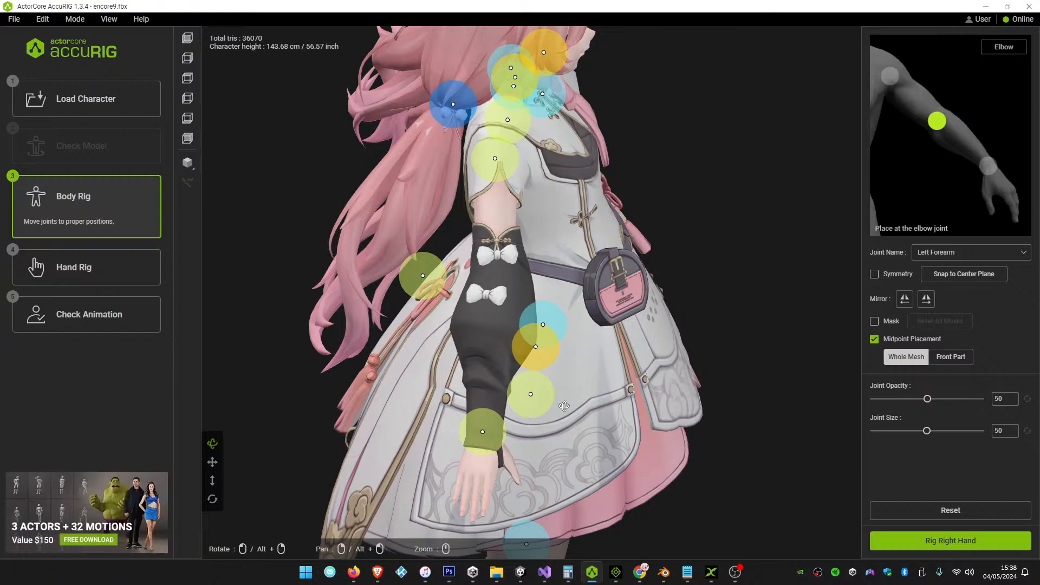
left_click_drag(564, 406, 508, 398)
scroll(508, 399, "up", 5)
scroll(508, 399, "down", 5)
right_click_drag(507, 404, 547, 139)
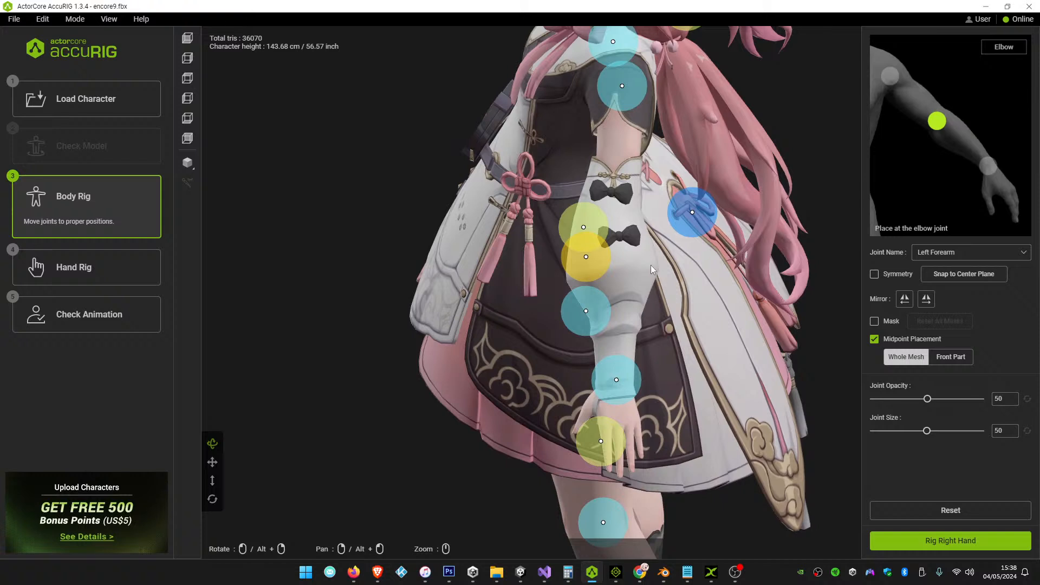
mouse_move(631, 380)
left_click_drag(632, 380, 630, 385)
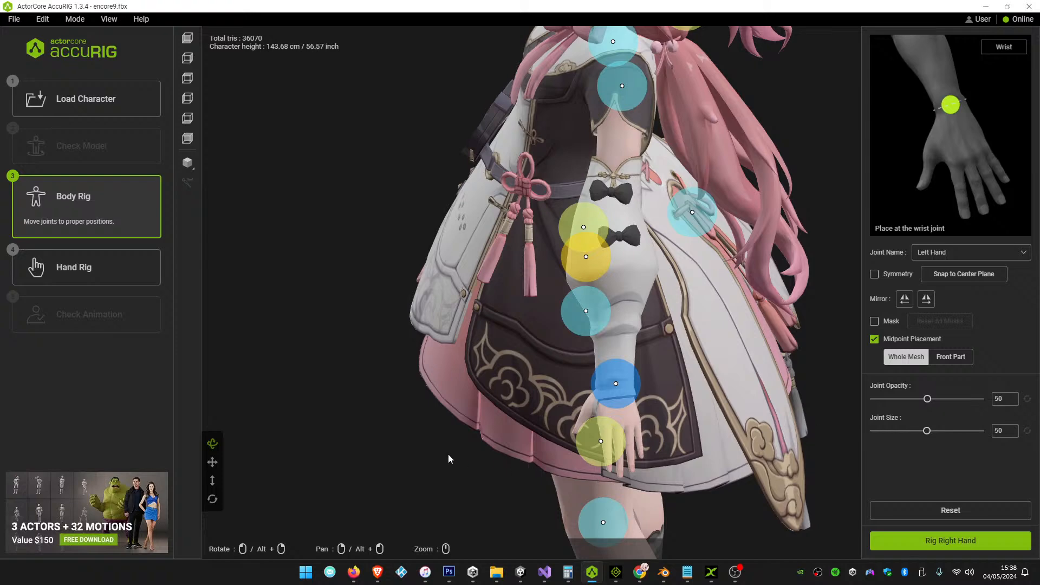
right_click_drag(473, 456, 570, 450)
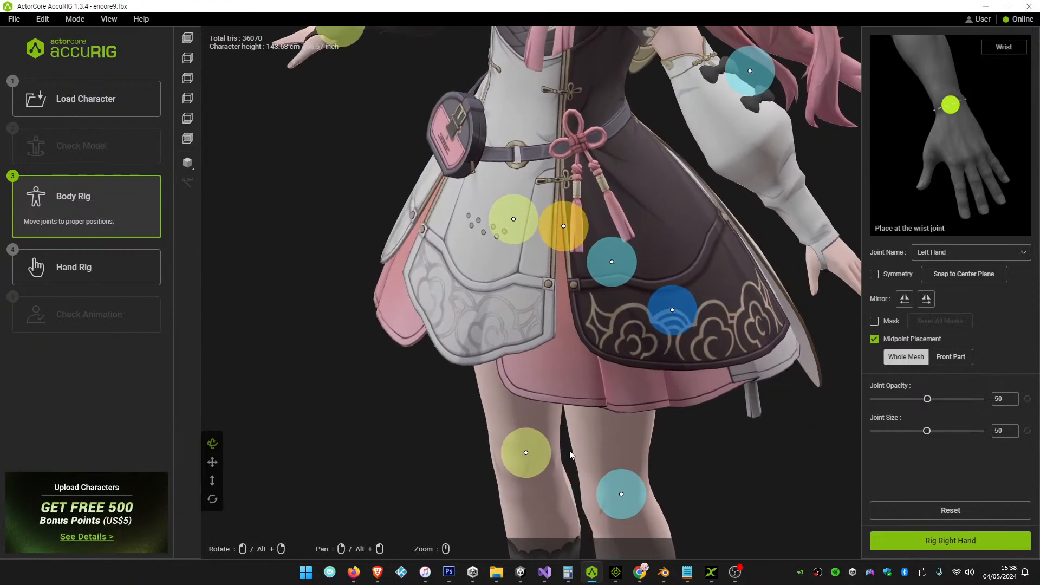
left_click(938, 540)
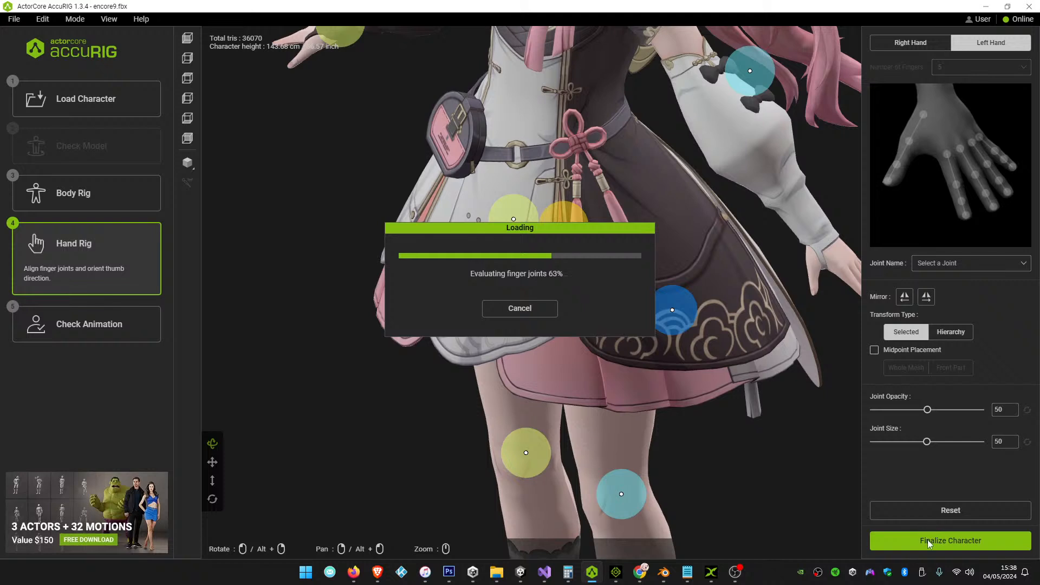
Switch to iClone and inspect encore10's wrists and sleeve cuffs up close
left_click(616, 569)
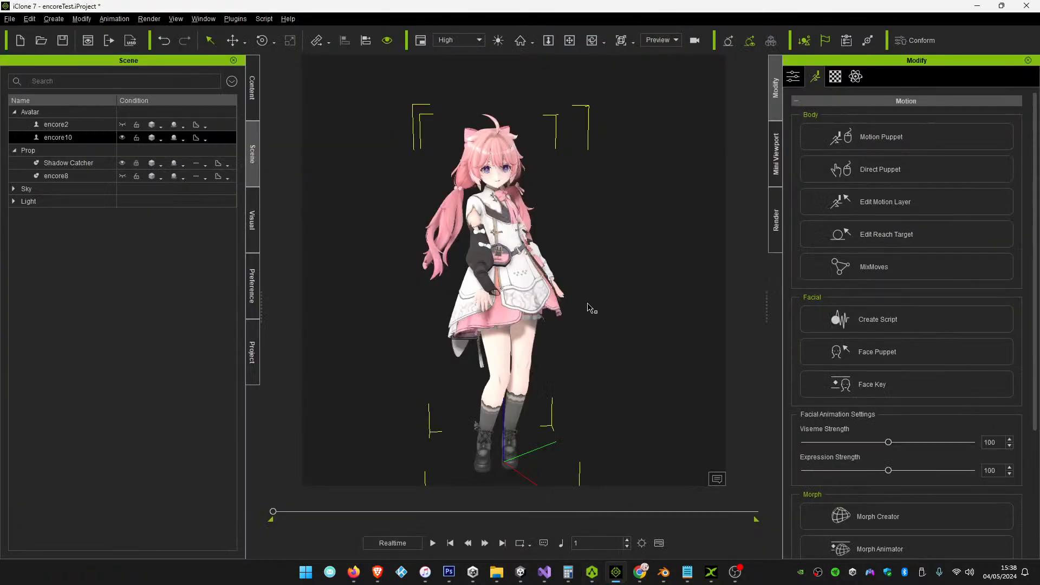
scroll(591, 305, "up", 4)
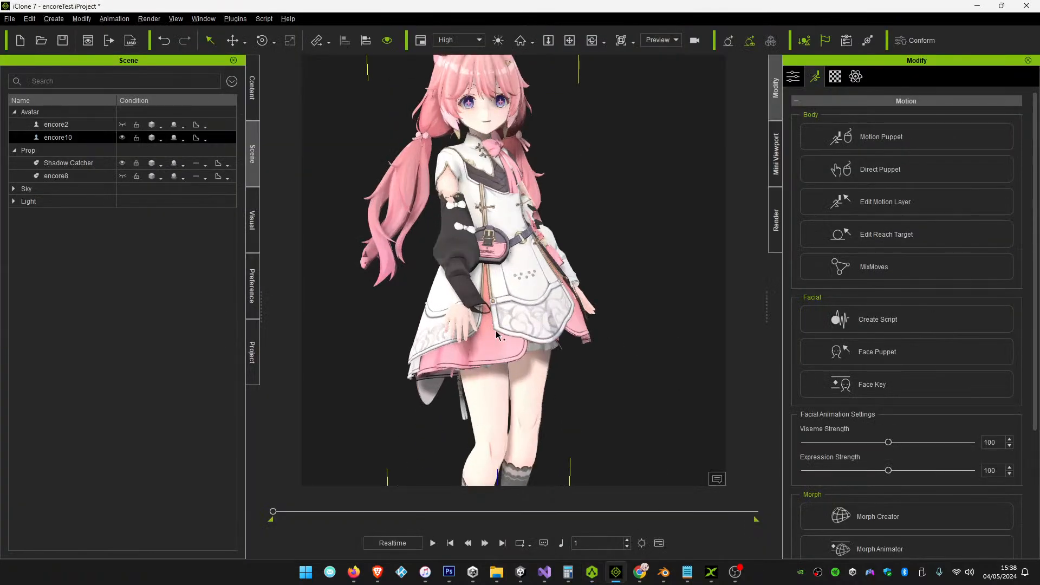
scroll(476, 322, "up", 2)
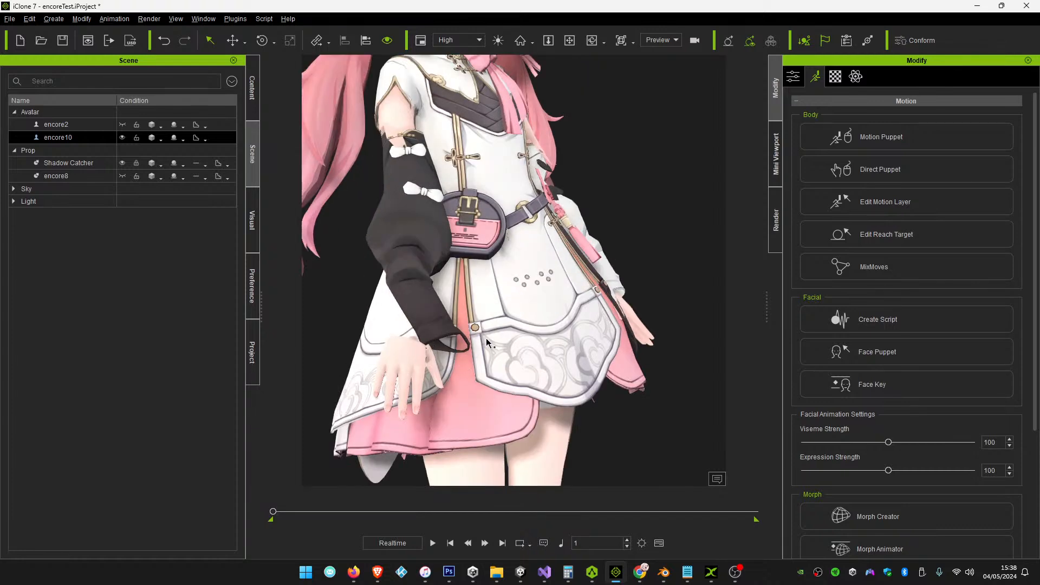
scroll(493, 340, "down", 5)
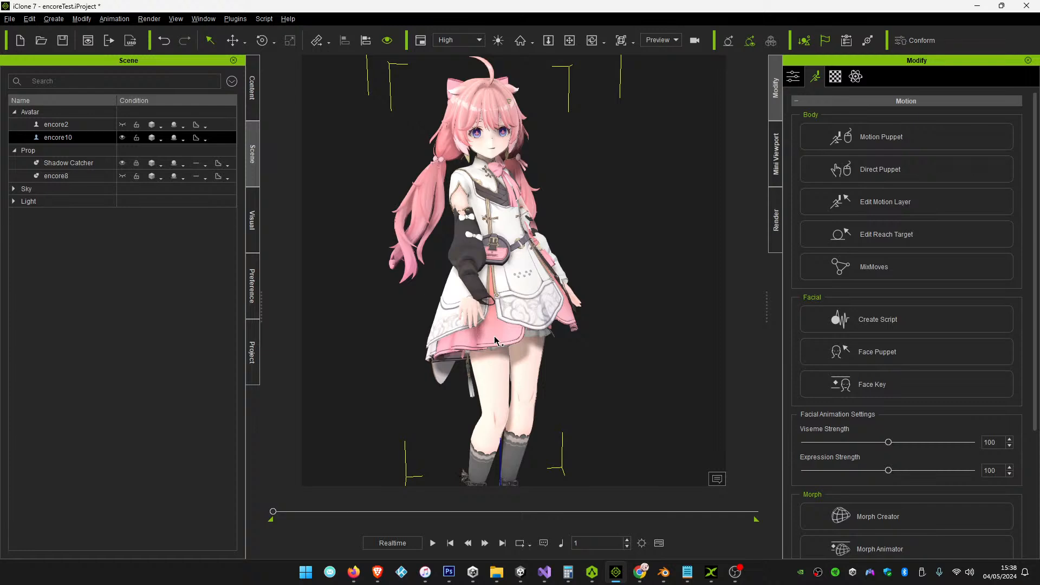
scroll(495, 340, "up", 4)
scroll(492, 338, "down", 2)
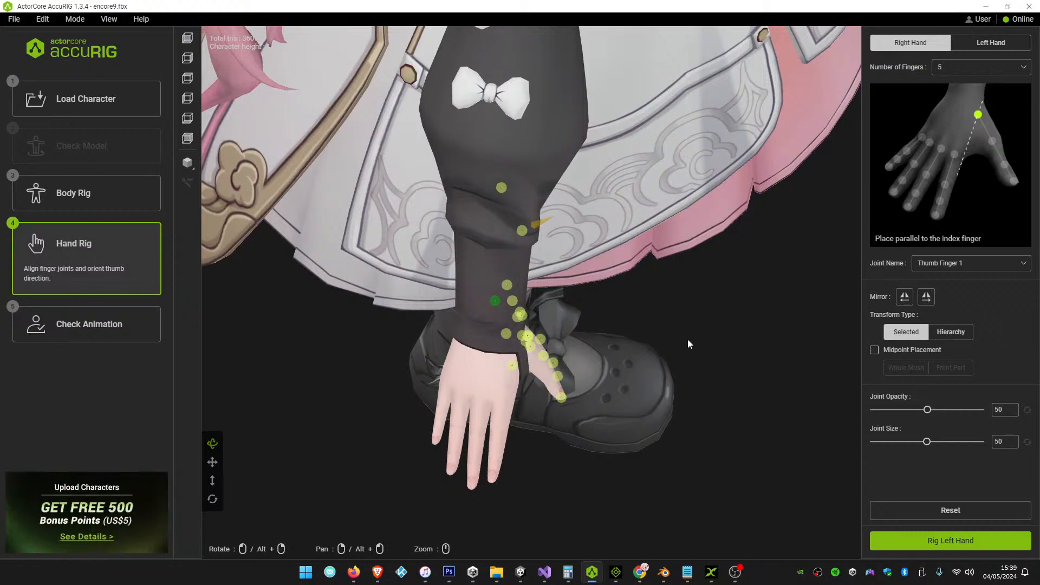
Finish the hand rigging in AccuRIG and examine how the left arm, skirt and leg deform in the preview
left_click(932, 547)
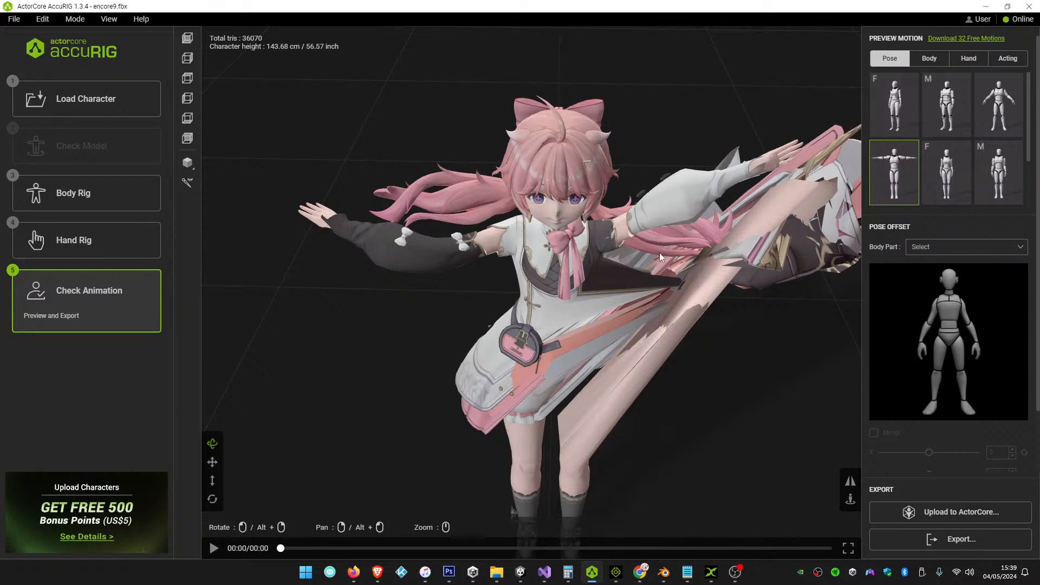
left_click_drag(658, 252, 741, 244)
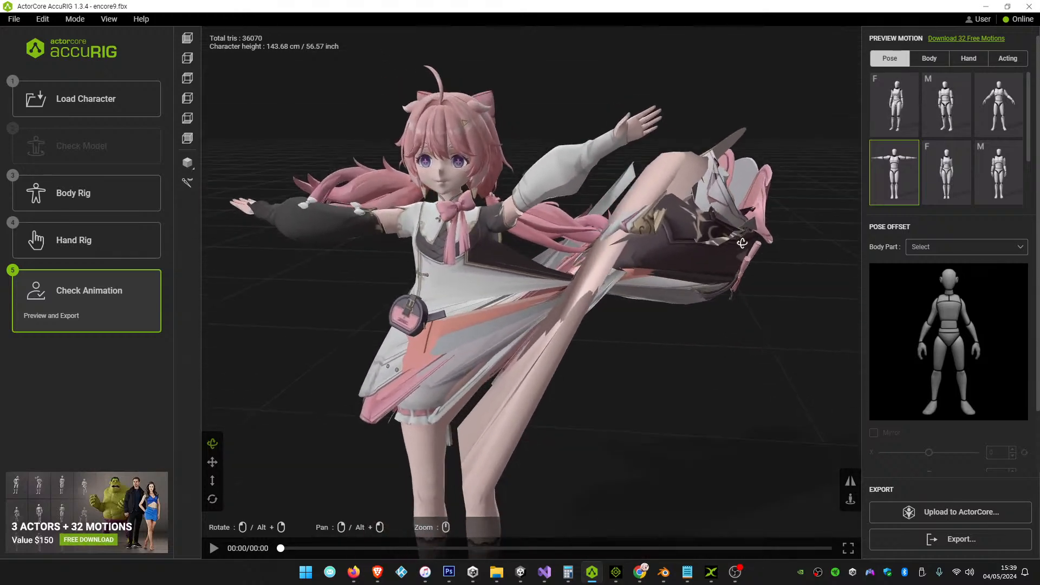
right_click_drag(626, 273, 676, 292)
right_click_drag(697, 180, 697, 175)
left_click_drag(697, 178, 331, 162)
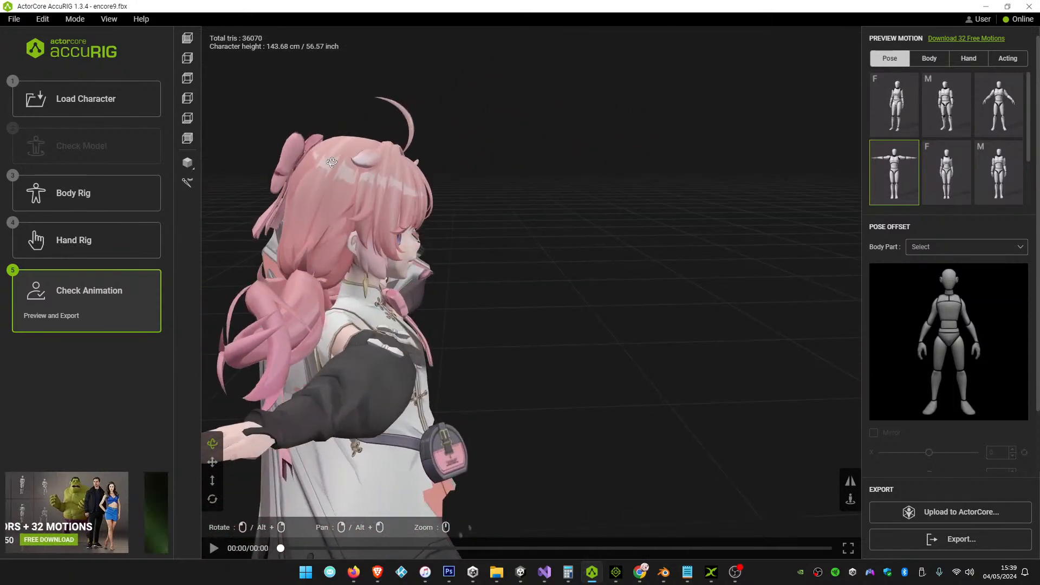
left_click_drag(564, 312, 598, 219)
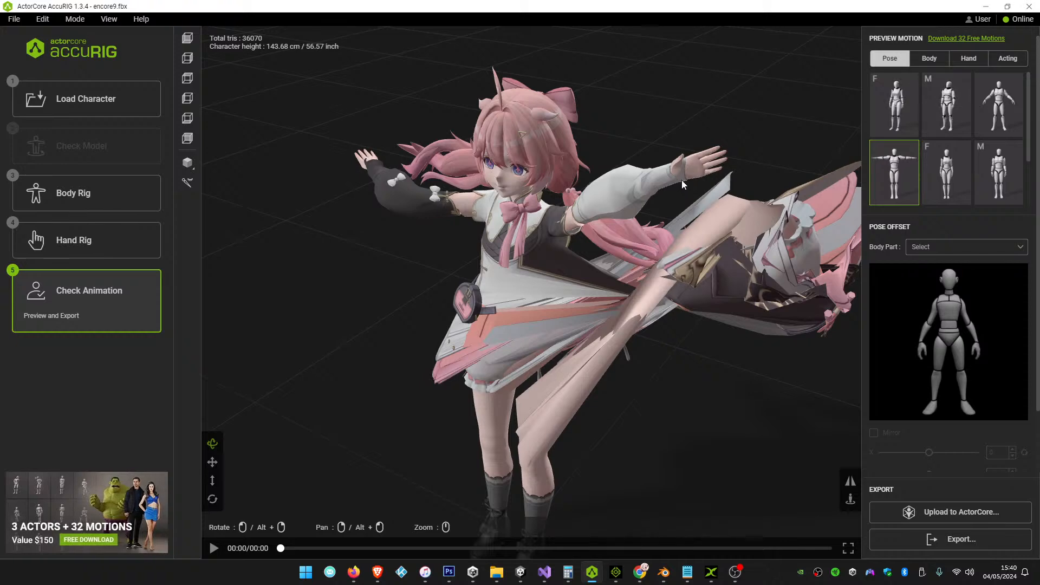
scroll(701, 174, "up", 4)
left_click_drag(720, 154, 741, 194)
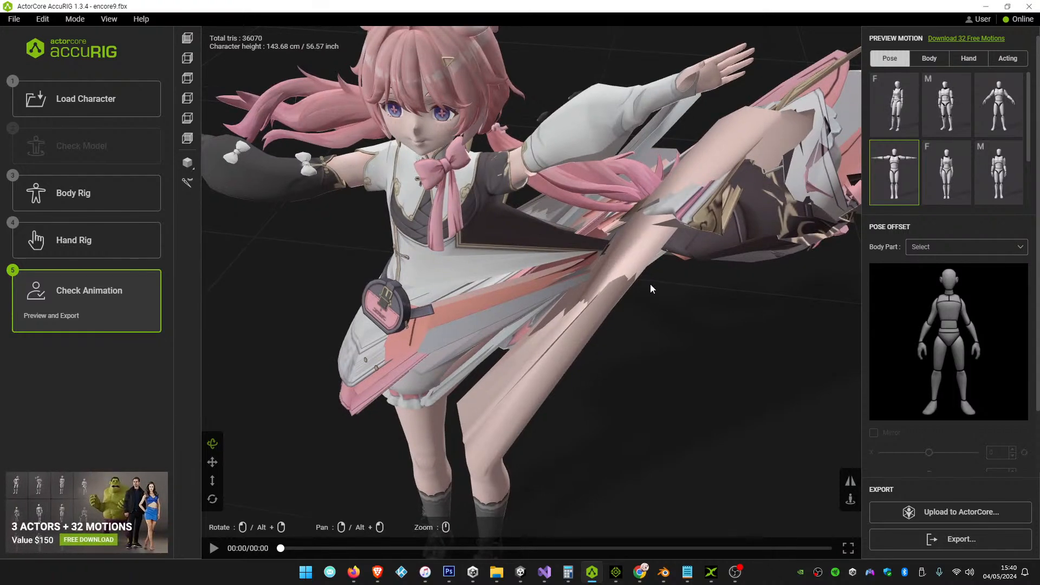
Return to the body rig and move the left hand joint off the skirt onto the left wrist, checking it from below
left_click(114, 203)
middle_click_drag(707, 357, 589, 244)
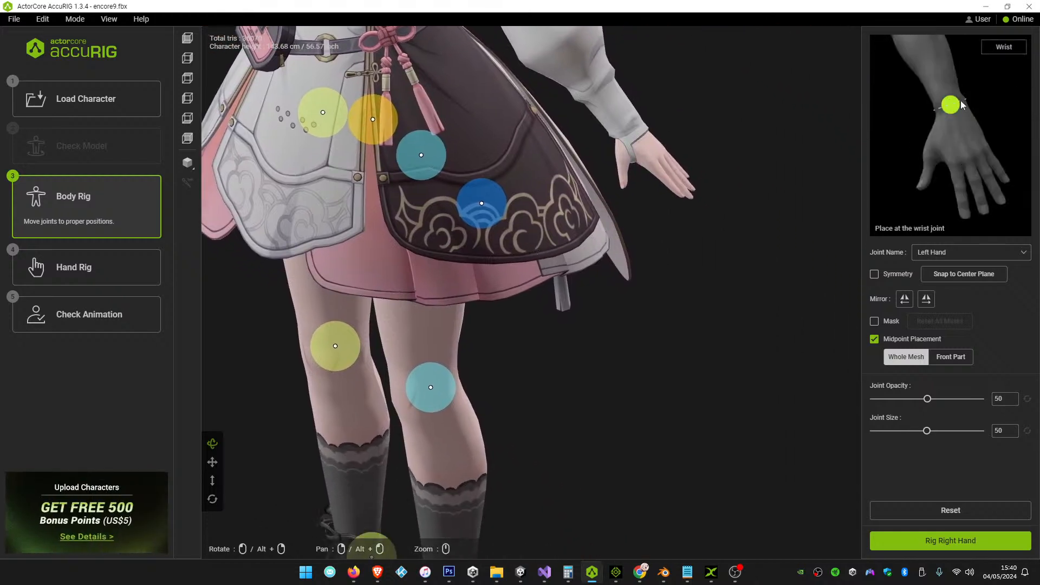
left_click(490, 206)
left_click_drag(492, 212, 498, 209)
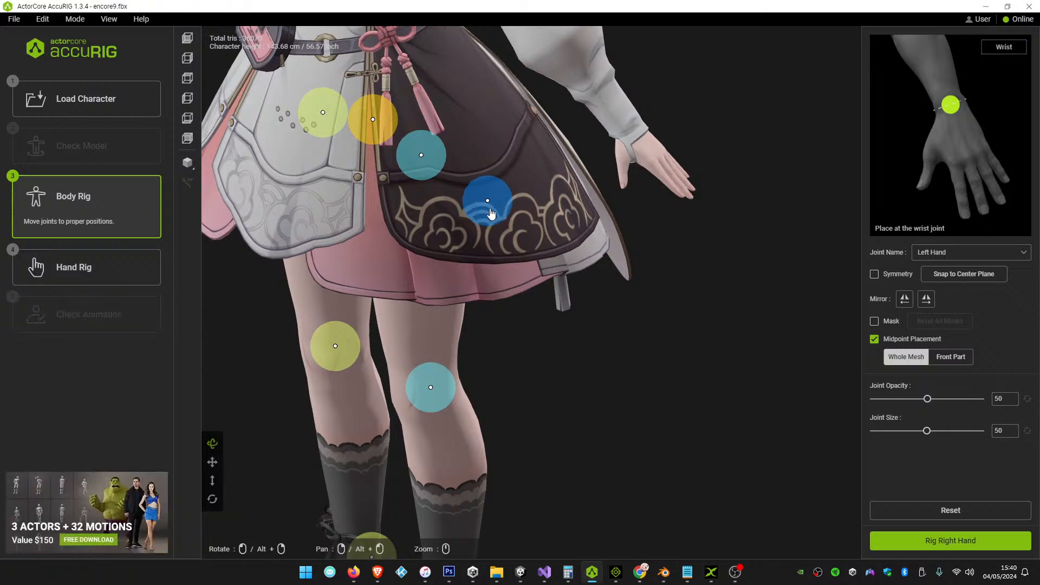
mouse_move(501, 211)
left_mouse_down()
mouse_move(618, 181)
mouse_move(648, 134)
left_mouse_up()
mouse_move(662, 150)
middle_mouse_down()
mouse_move(644, 162)
mouse_move(639, 190)
middle_mouse_up()
right_click_drag(818, 222, 760, 70)
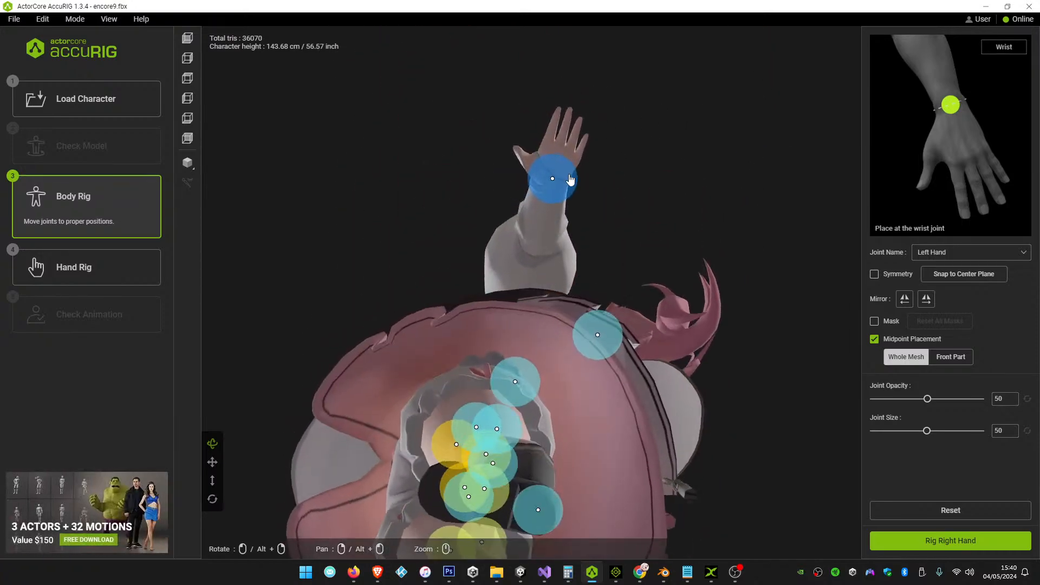
left_click_drag(562, 185, 559, 192)
right_click_drag(612, 171, 602, 306)
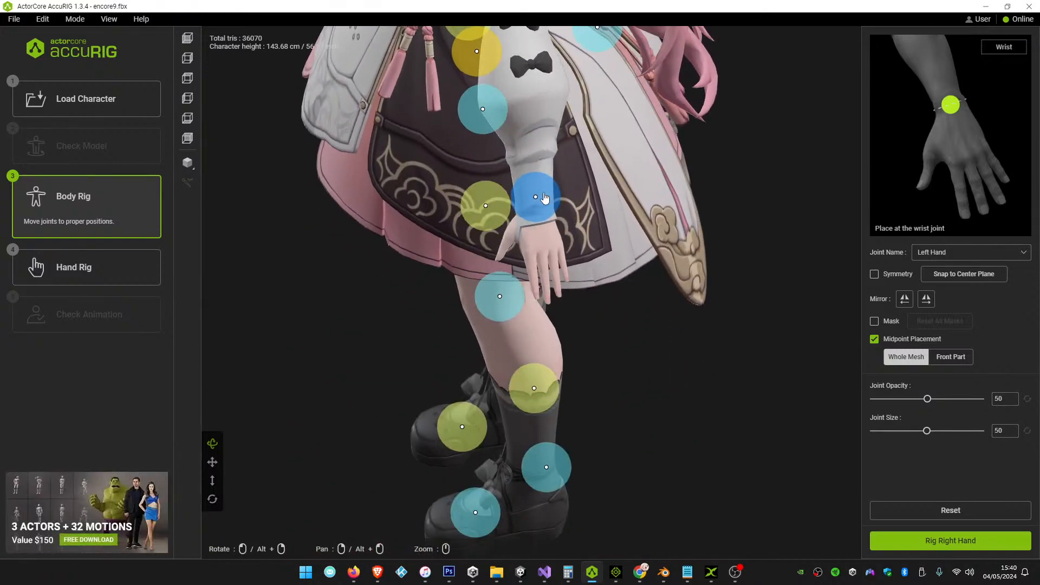
Shift the left hand joint up onto the forearm sleeve above the cuff and run the right-hand rigging
left_click_drag(544, 197, 545, 167)
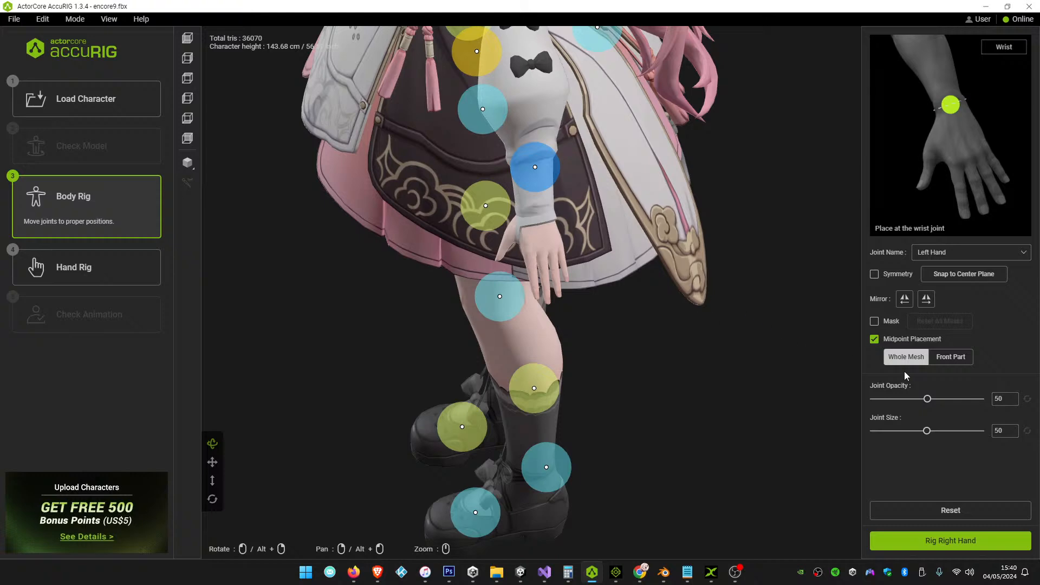
right_click_drag(592, 349, 602, 343)
left_click_drag(601, 343, 661, 318)
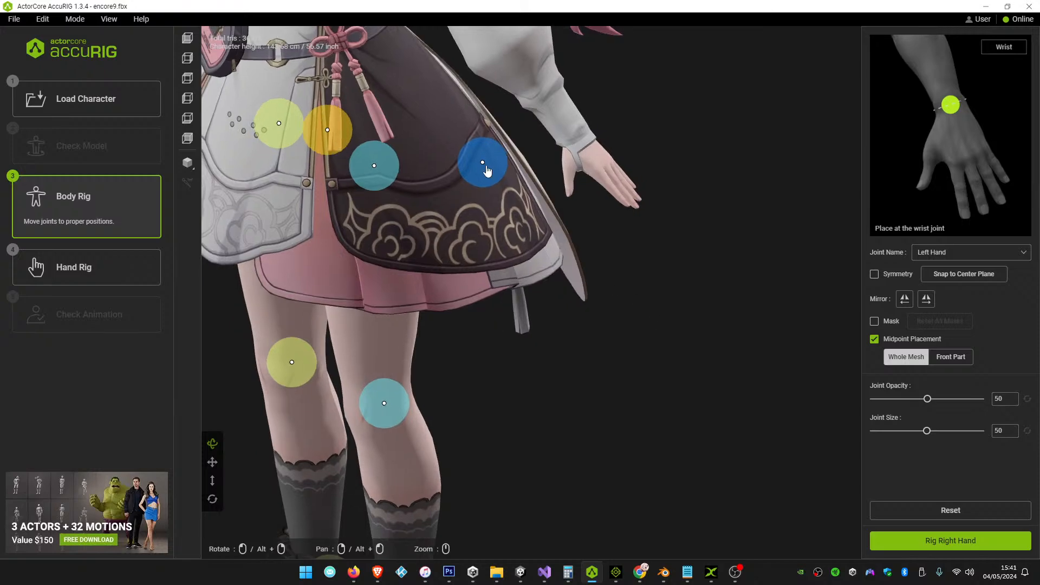
left_click_drag(497, 161, 567, 105)
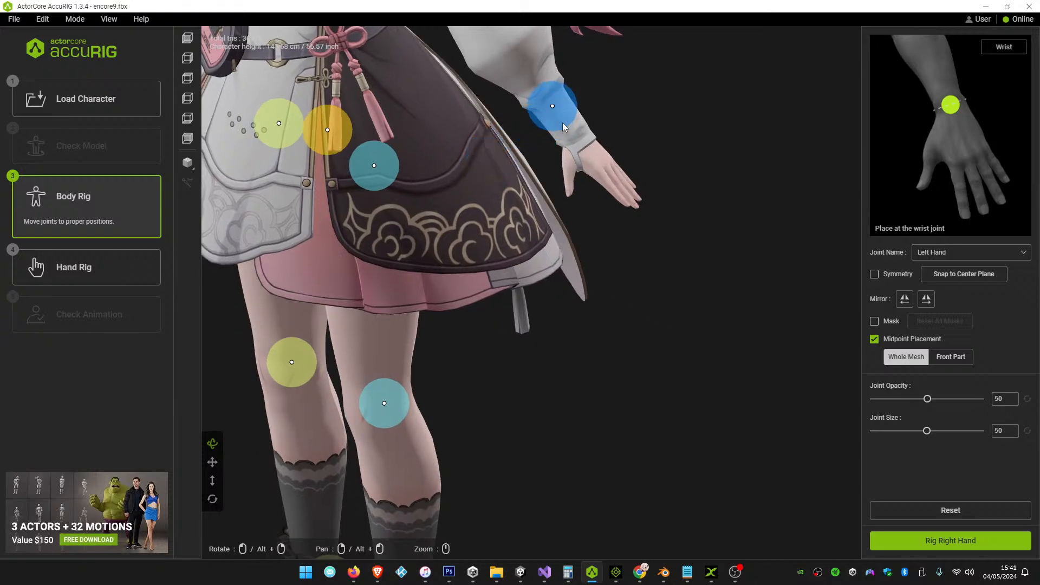
right_click_drag(636, 162, 589, 186)
left_click_drag(591, 191, 405, 123)
left_click_drag(547, 114, 545, 109)
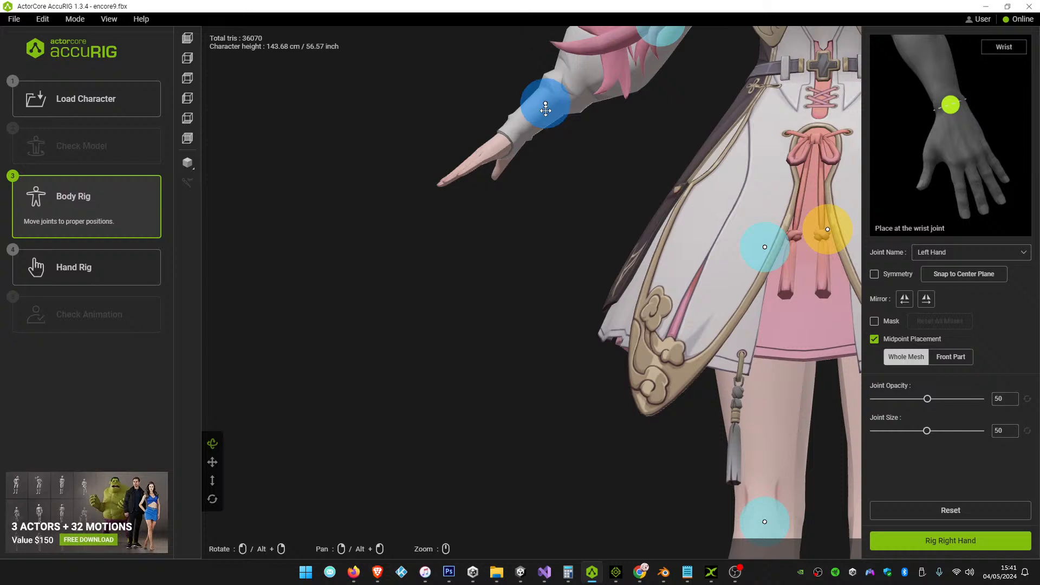
left_click(936, 543)
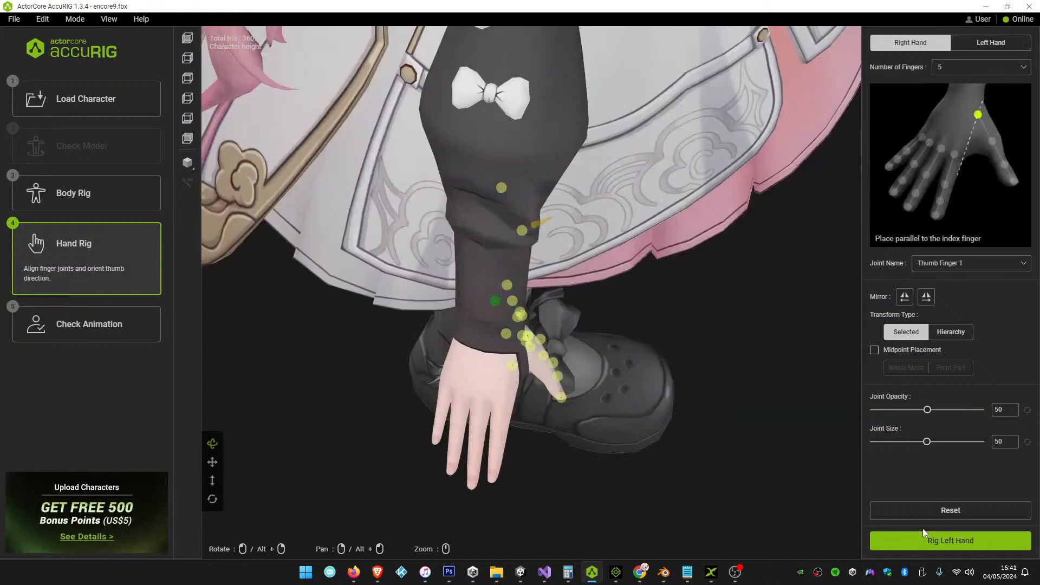
Place the right hand's four pinky joints along the pinky, from the tip back to the knuckle
left_click(943, 546)
left_click_drag(581, 314, 553, 328)
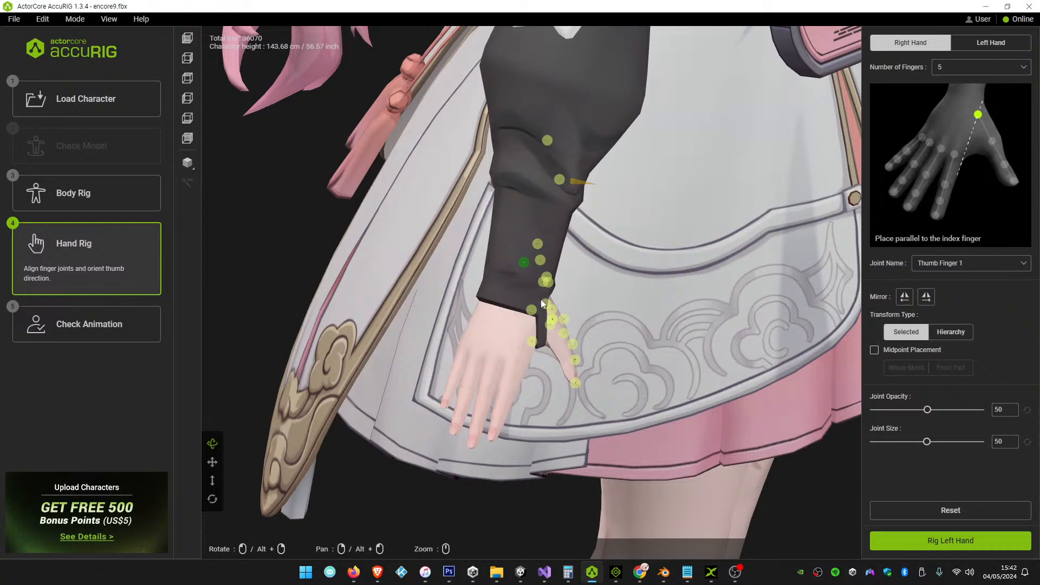
right_click_drag(531, 404, 550, 419)
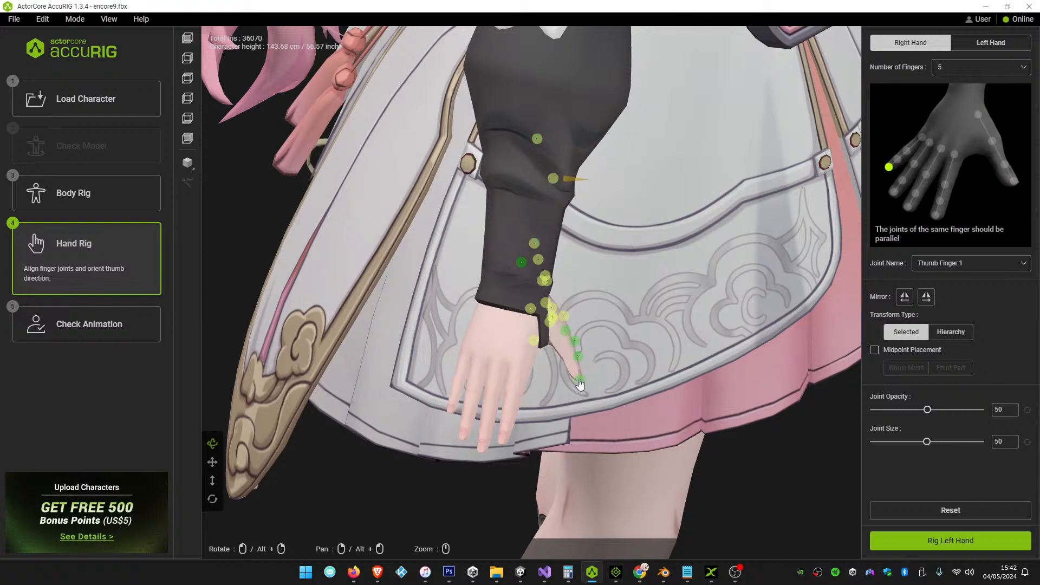
left_click_drag(579, 383, 459, 403)
left_click_drag(457, 409, 447, 410)
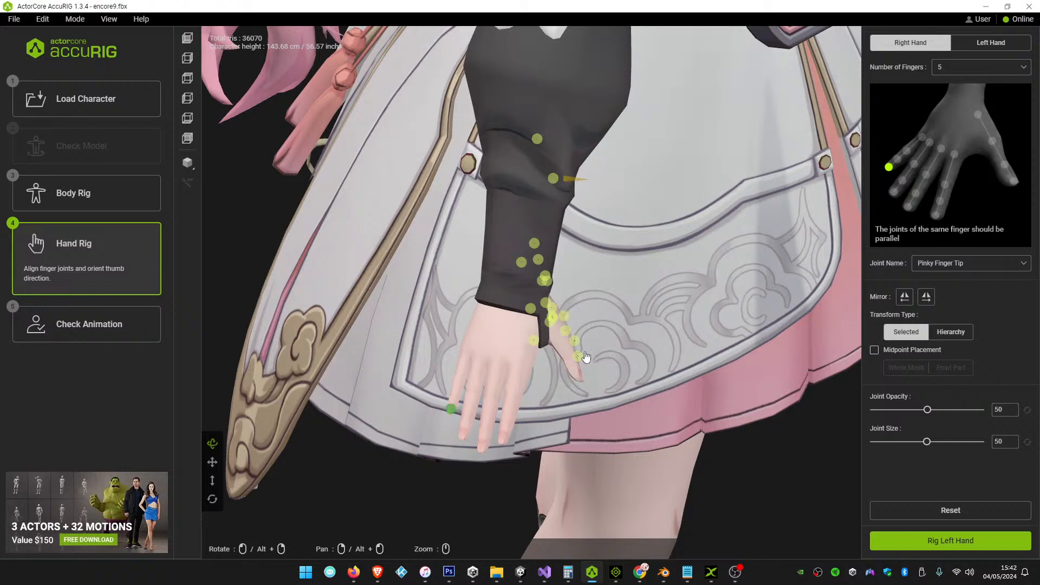
left_click_drag(581, 361, 458, 392)
left_click_drag(574, 341, 459, 379)
left_click_drag(563, 332, 466, 353)
Place the right hand's middle finger tip and third joint, and the ring finger's first, second and tip joints, on their fingers
left_click_drag(535, 343, 481, 449)
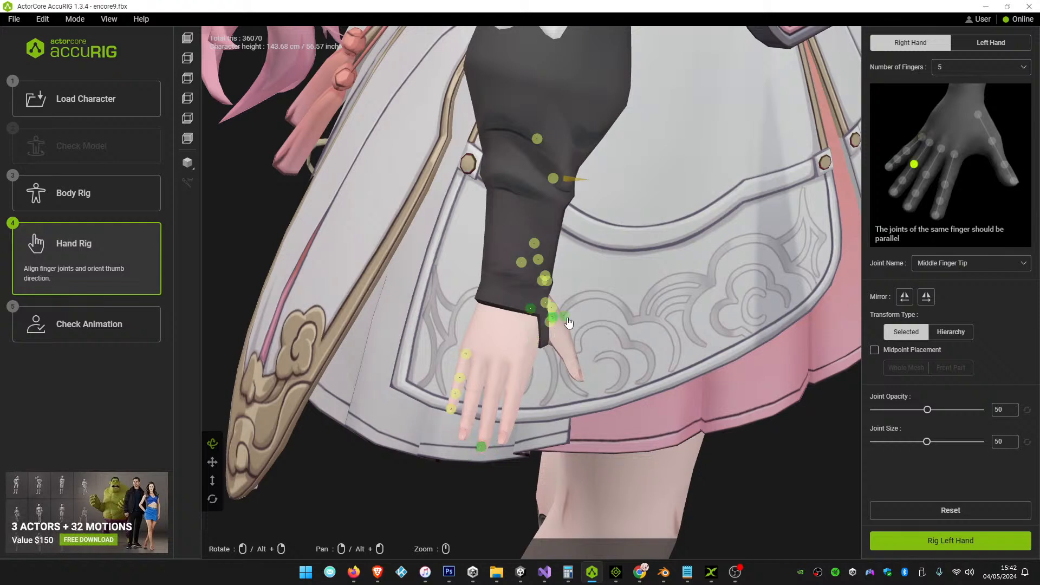
left_click_drag(567, 321, 476, 391)
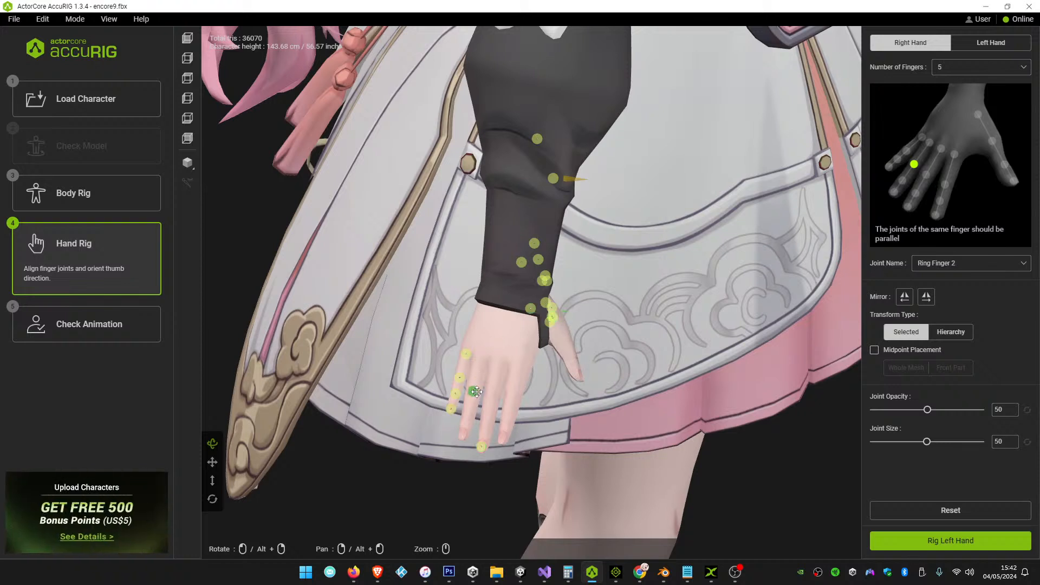
left_click_drag(551, 321, 479, 358)
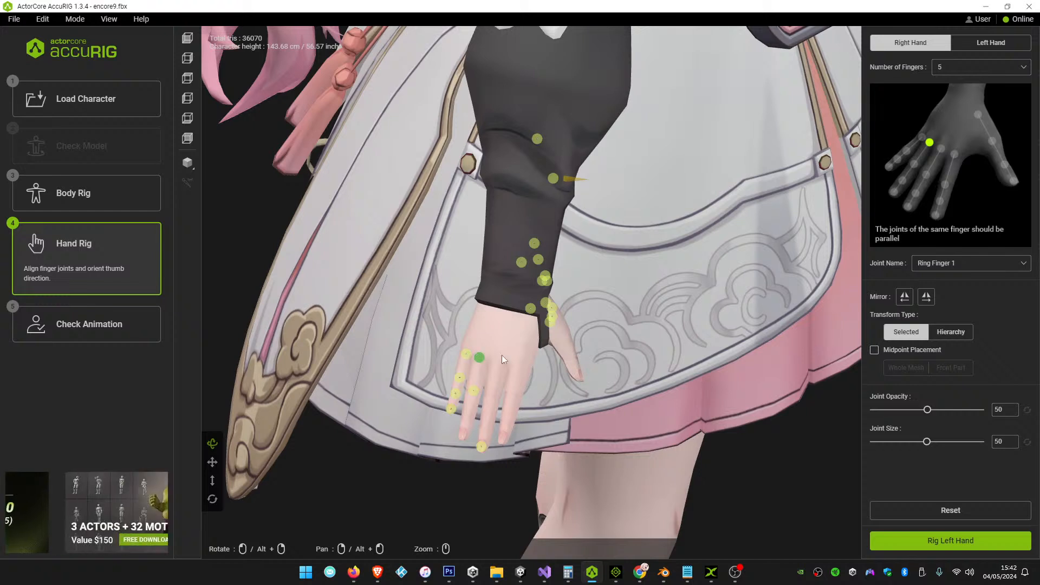
left_click_drag(549, 323, 485, 423)
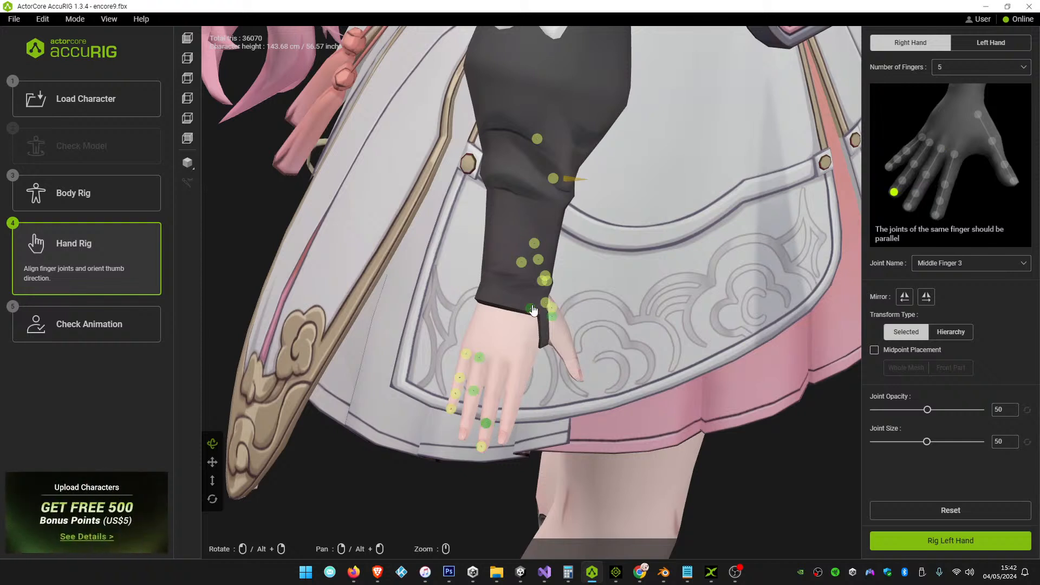
left_click_drag(532, 310, 461, 433)
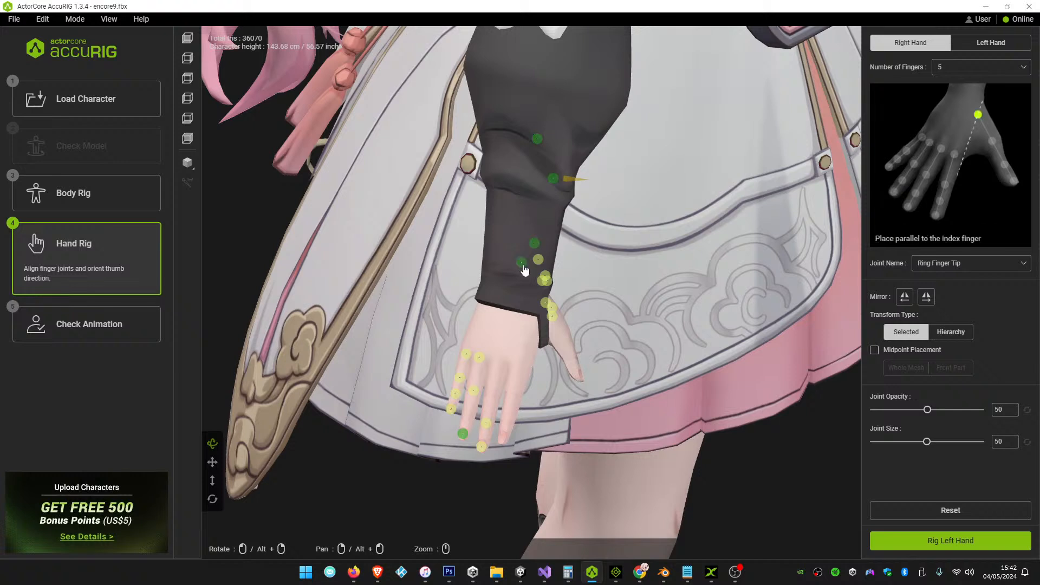
Set the right thumb's joints along the thumb, its base joint near the cuff, and place Ring Finger 3 on the ring finger
mouse_move(523, 266)
left_mouse_down()
mouse_move(548, 281)
mouse_move(517, 285)
mouse_move(529, 283)
left_mouse_up()
left_click_drag(538, 138, 579, 377)
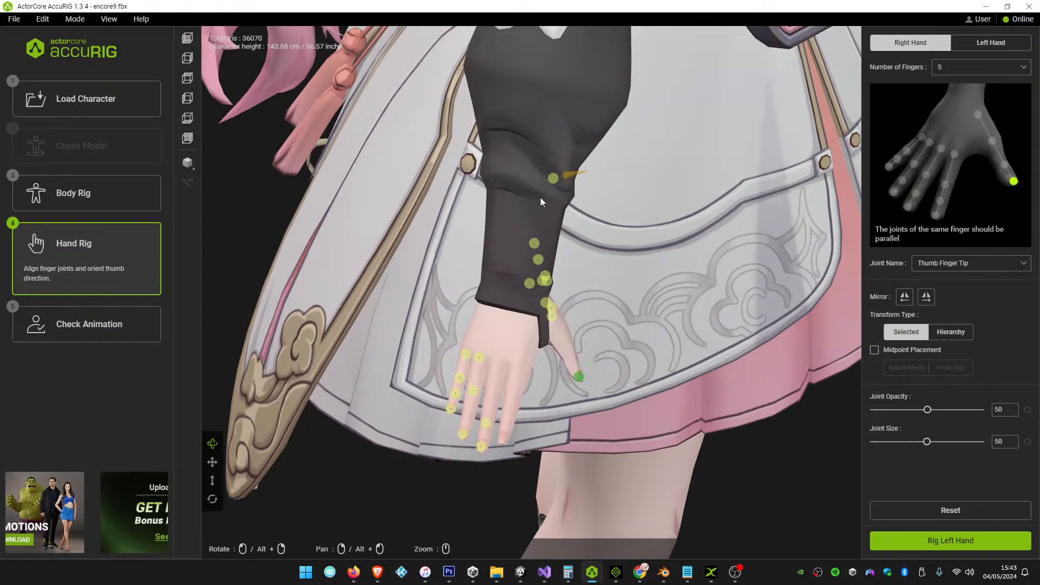
left_click_drag(554, 179, 573, 359)
left_click_drag(534, 242, 469, 415)
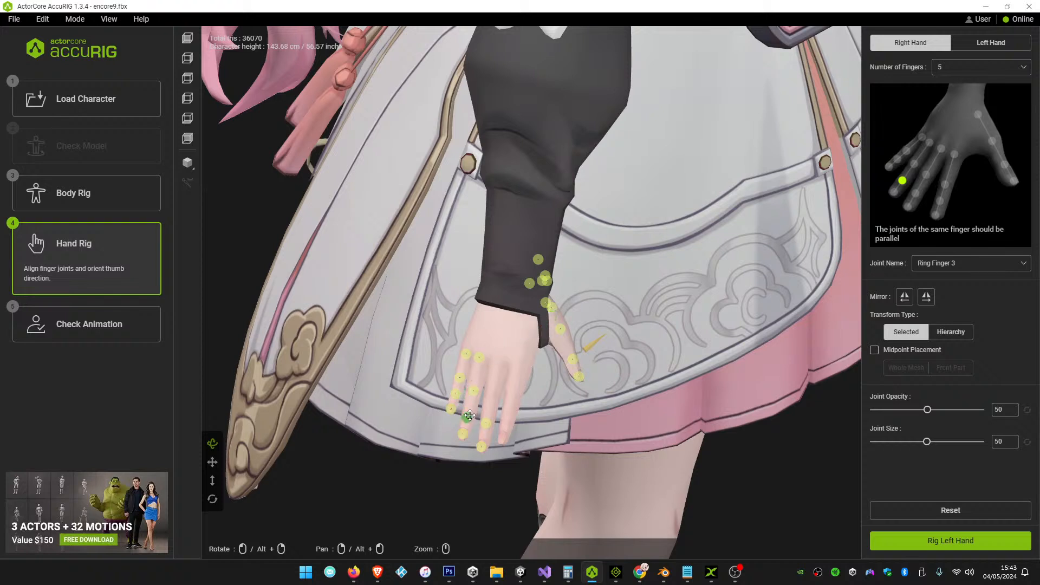
mouse_move(529, 283)
left_mouse_down()
mouse_move(493, 403)
mouse_move(525, 327)
mouse_move(522, 295)
left_mouse_up()
Place the right hand's index tip, third, first and second joints along the index finger
left_click_drag(538, 260, 502, 436)
left_click_drag(546, 279, 507, 418)
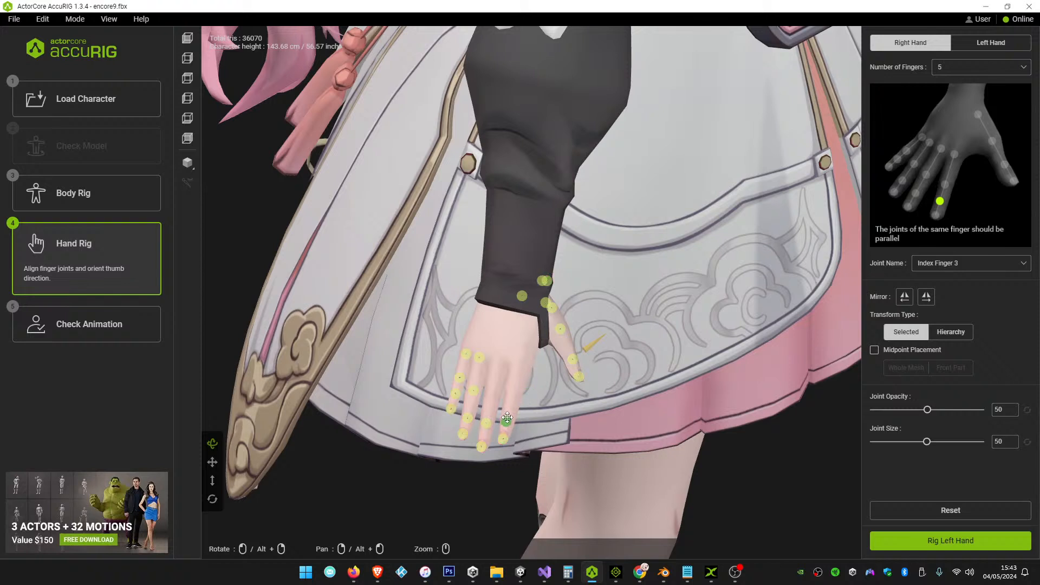
left_click_drag(545, 280, 520, 371)
left_click(546, 280)
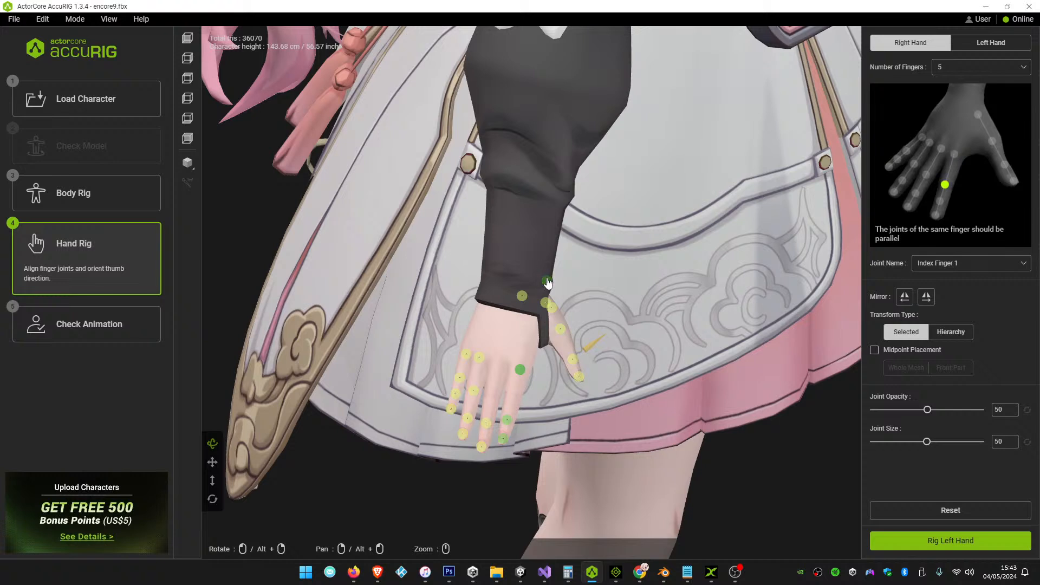
left_click_drag(547, 285, 511, 398)
Place Middle Finger 1 and 2 on the right middle finger and shift Thumb Finger 1 sideways to the thumb's base
left_click(522, 298)
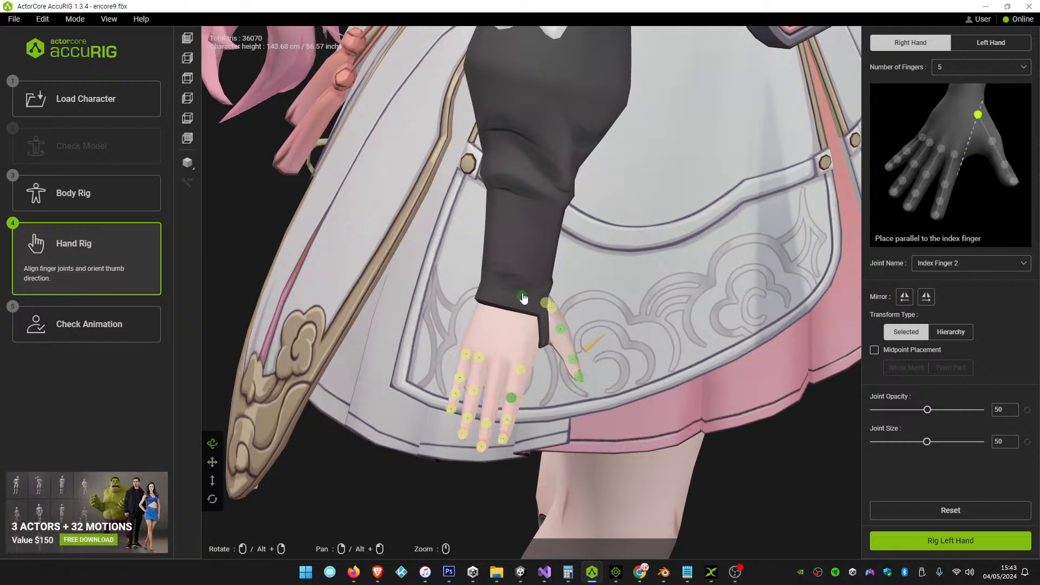
left_click(546, 304)
left_click_drag(545, 302, 498, 364)
left_click_drag(556, 309, 492, 395)
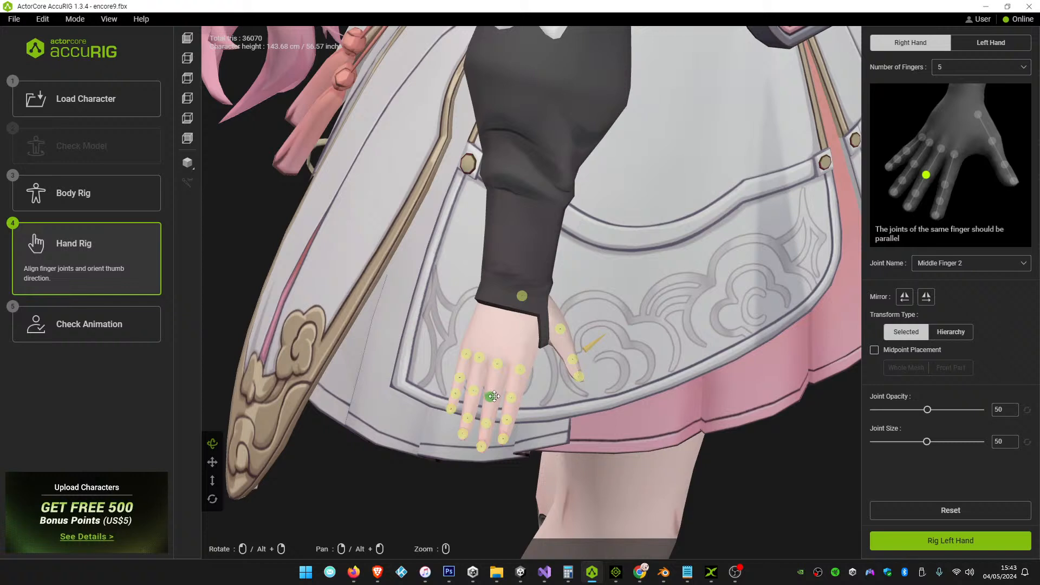
left_click(521, 297)
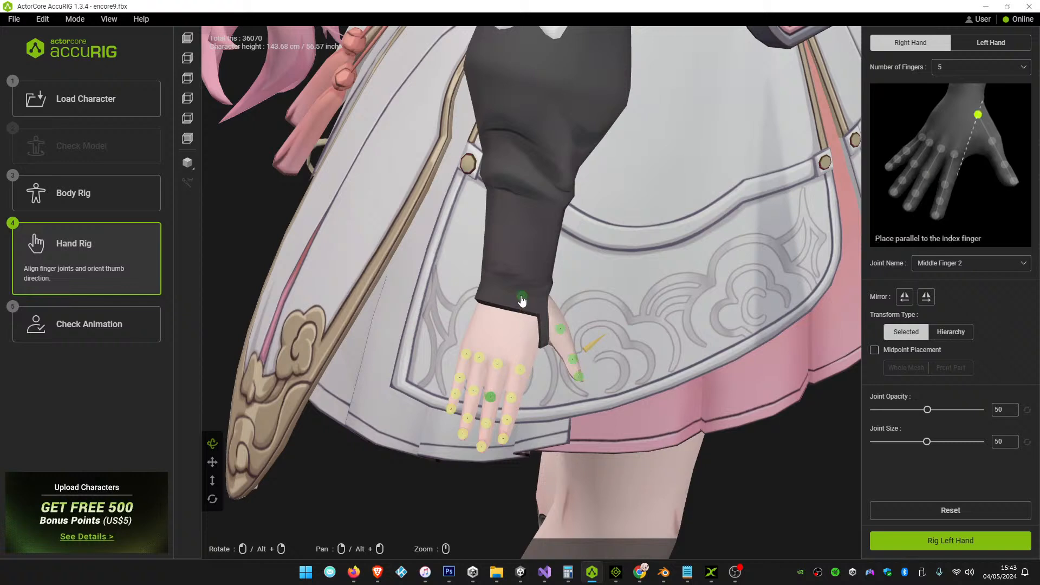
left_click_drag(522, 299, 542, 300)
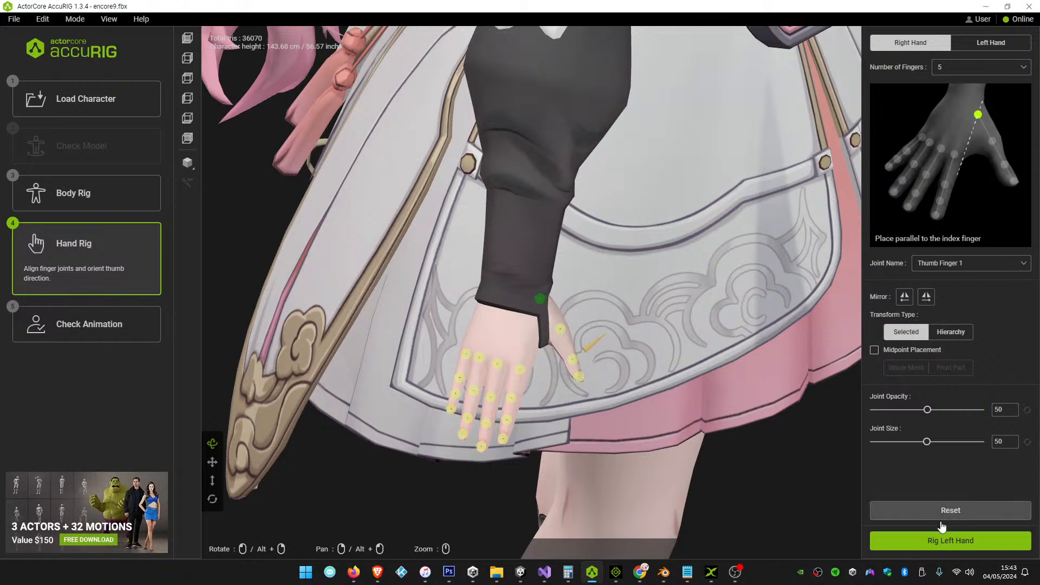
From the side of the right hand, pull the stray ring, index and middle finger joints into the finger mesh
right_click_drag(720, 454, 608, 360)
left_click_drag(608, 360, 601, 329)
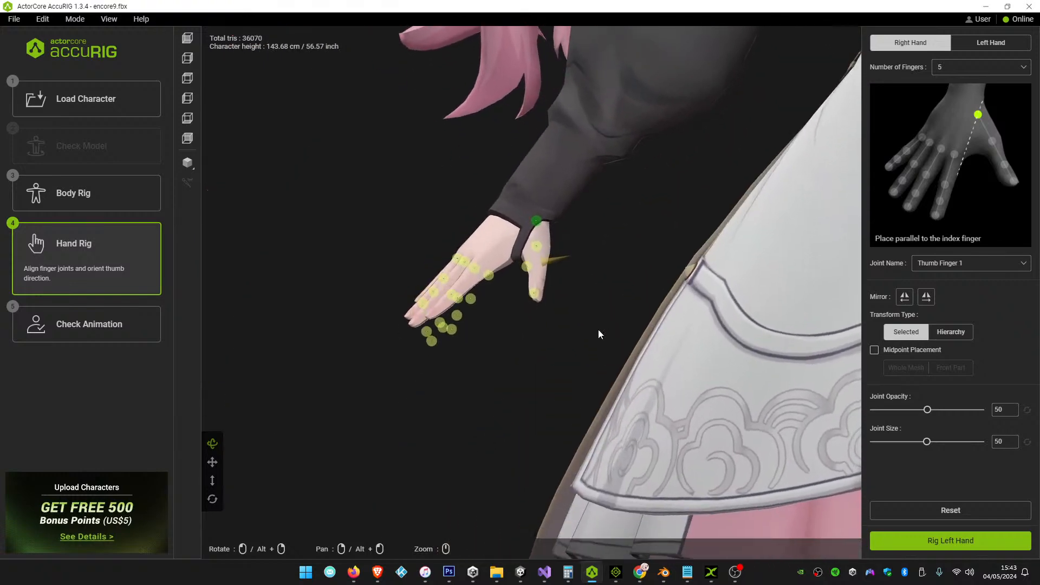
left_click(424, 329)
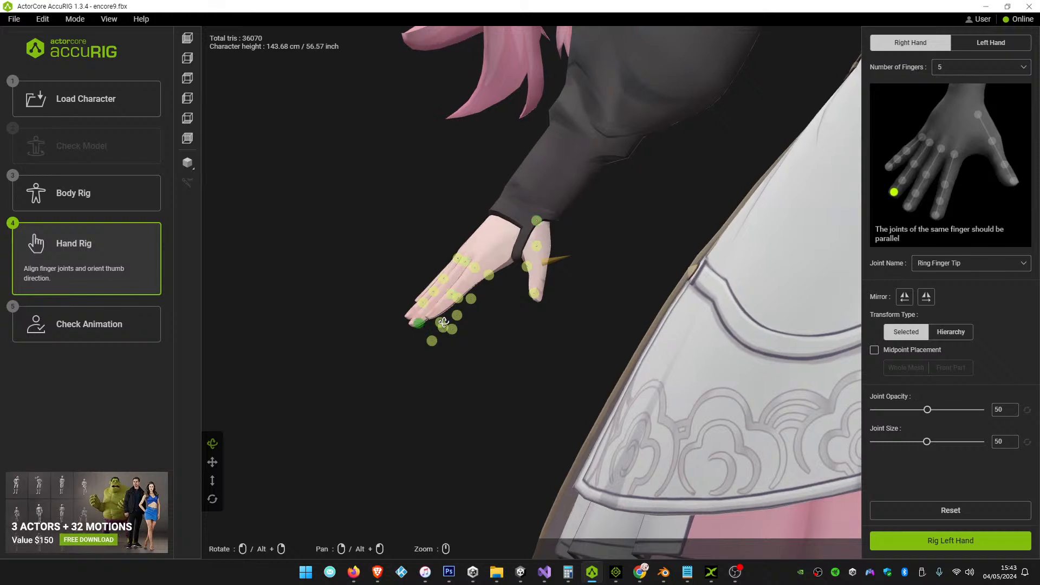
left_click(433, 316)
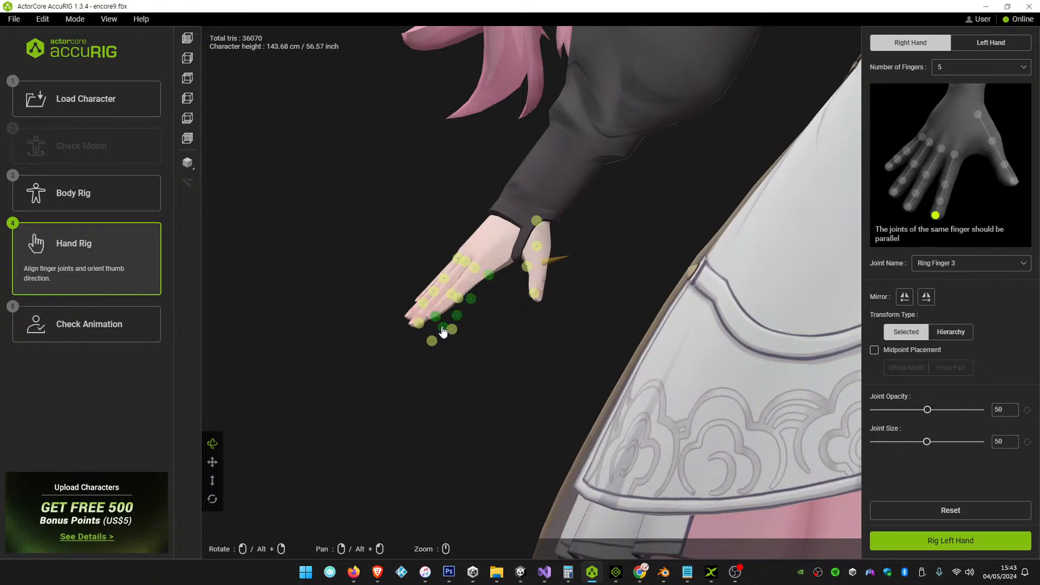
left_click(448, 305)
left_click(452, 329)
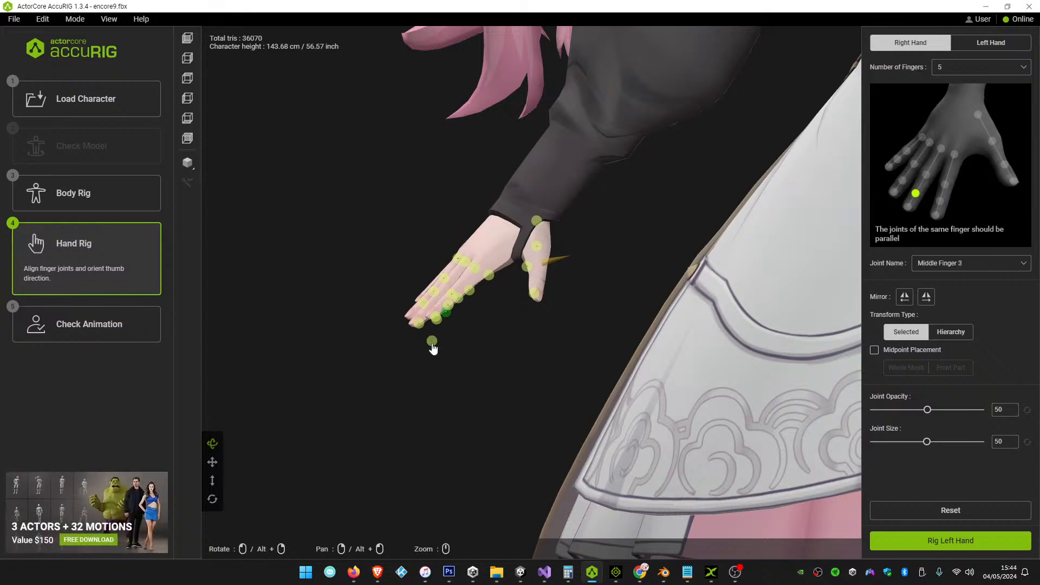
left_click_drag(432, 341, 421, 322)
Viewing the back of the right hand, fine-tune the middle, ring and index finger joints to follow the fingers' centrelines
right_click_drag(451, 354, 515, 389)
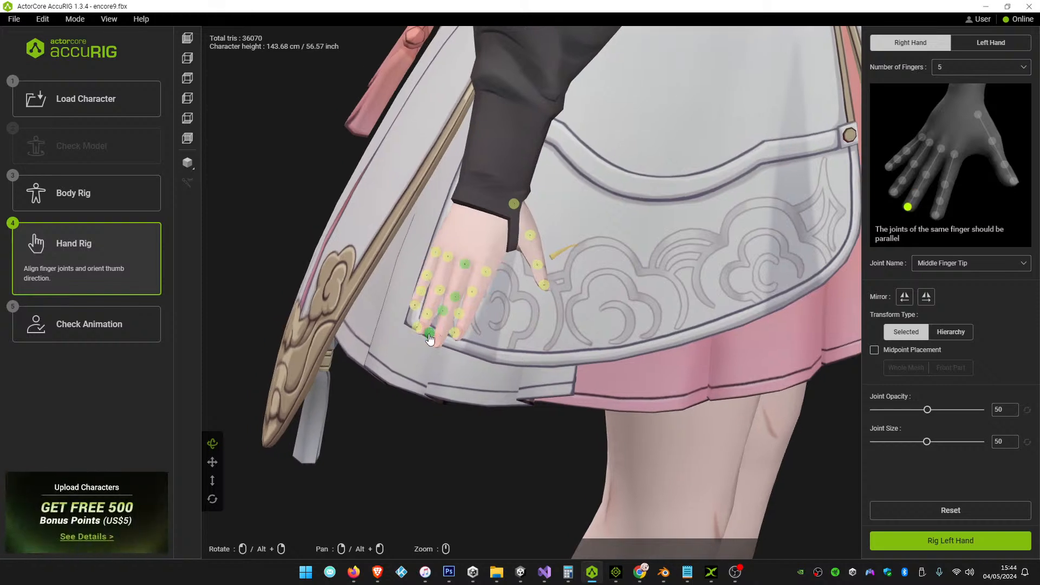
left_click_drag(430, 333, 435, 343)
left_click(447, 317)
left_click(429, 313)
left_click(418, 328)
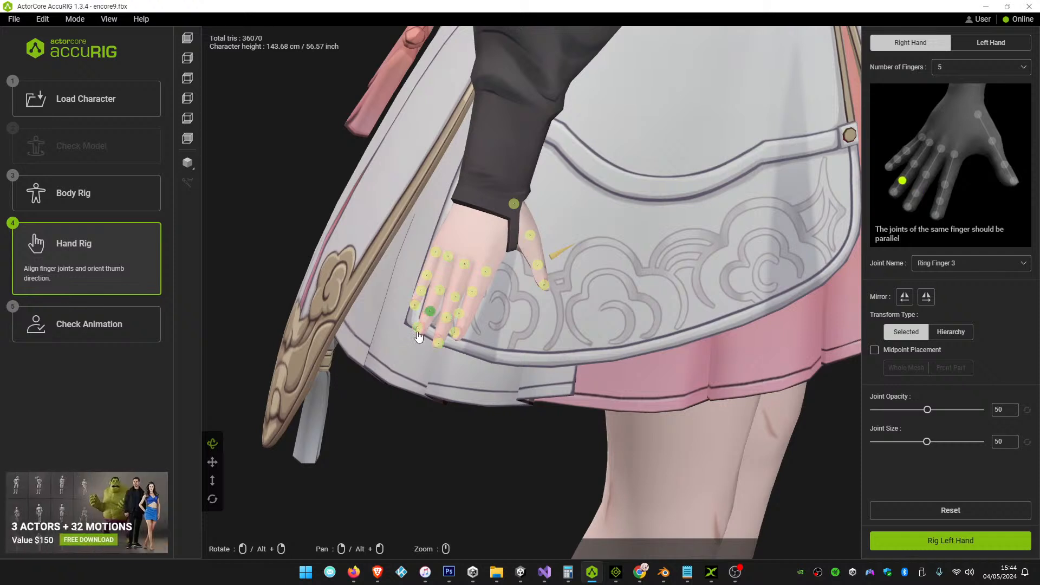
left_click(456, 332)
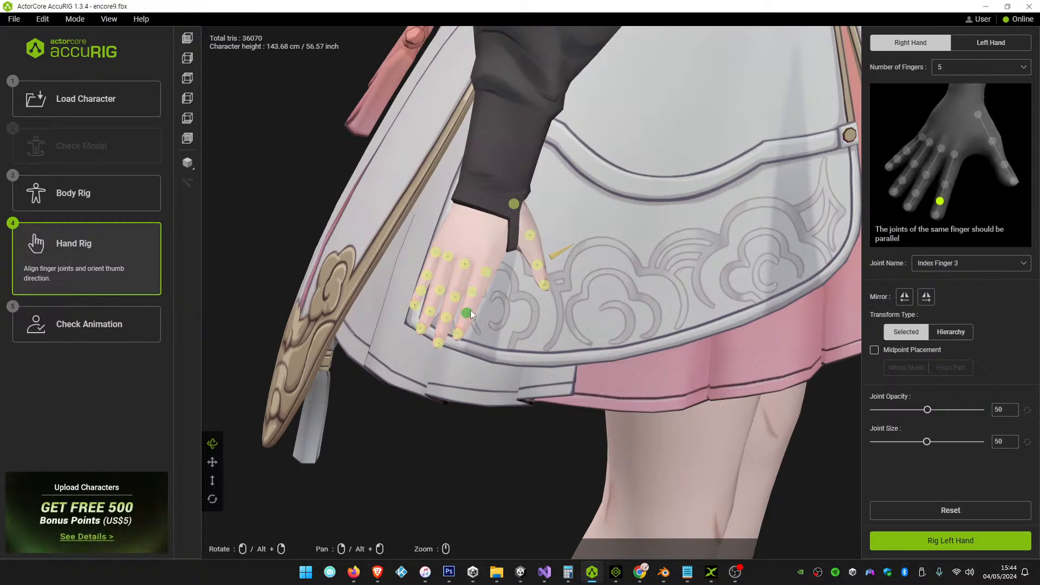
left_click(454, 299)
left_click(439, 288)
Center Ring Finger 2 and the outer middle finger joints on their right-hand fingers, and enable Midpoint Placement
left_click_drag(476, 336, 522, 346)
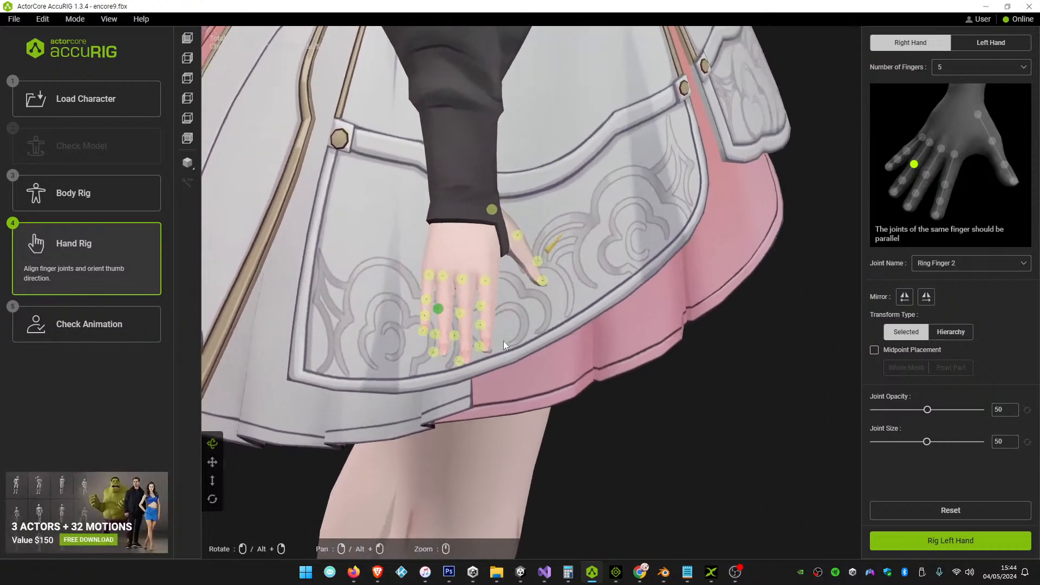
left_click_drag(441, 309, 463, 358)
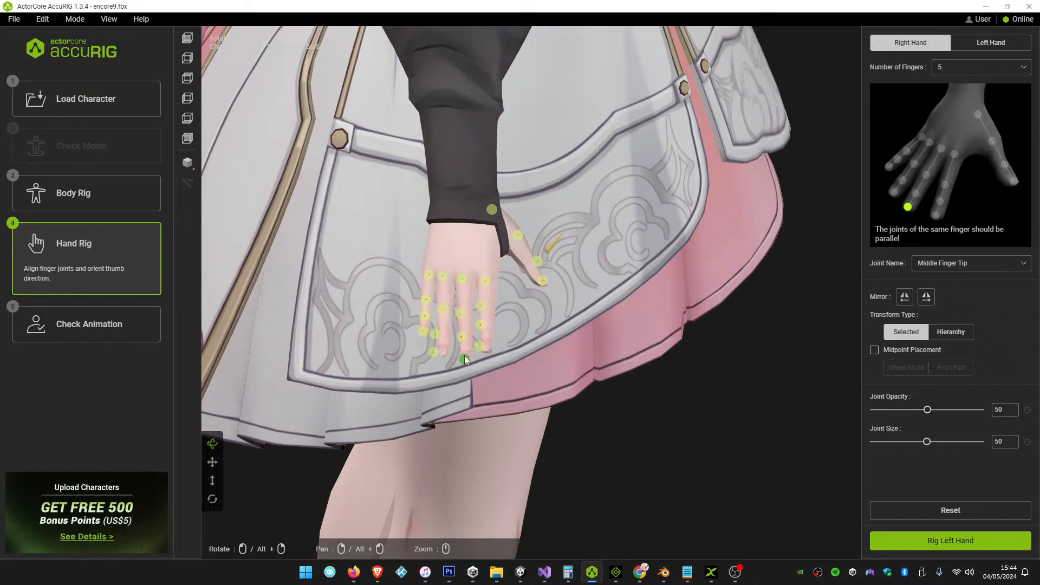
left_click(873, 349)
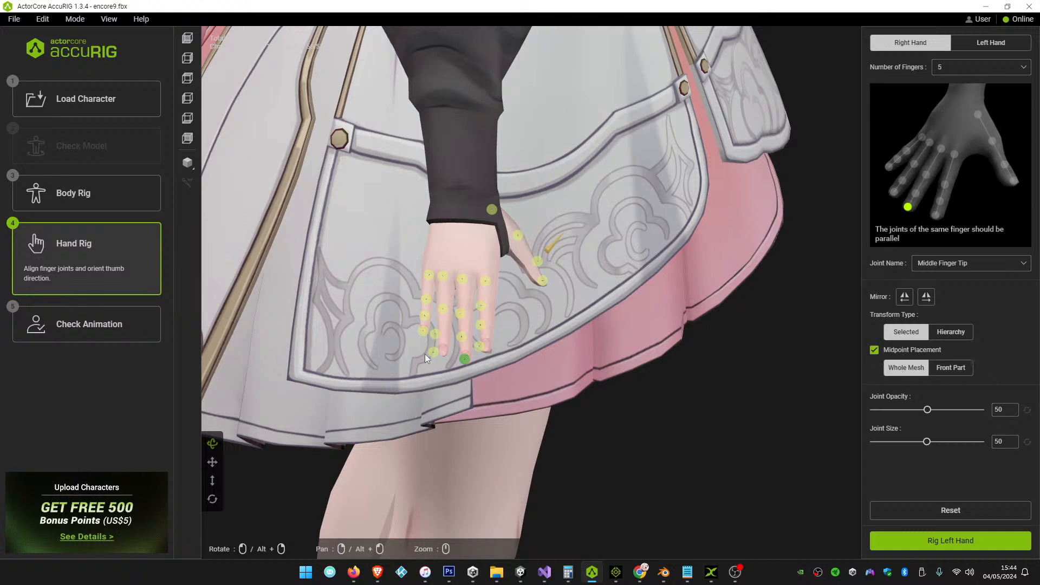
Try centring the ring fingertip, outer index joints and outer middle finger joints on the right hand with Whole Mesh midpoint placement
mouse_move(435, 334)
left_mouse_down()
mouse_move(446, 328)
mouse_move(443, 351)
left_mouse_up()
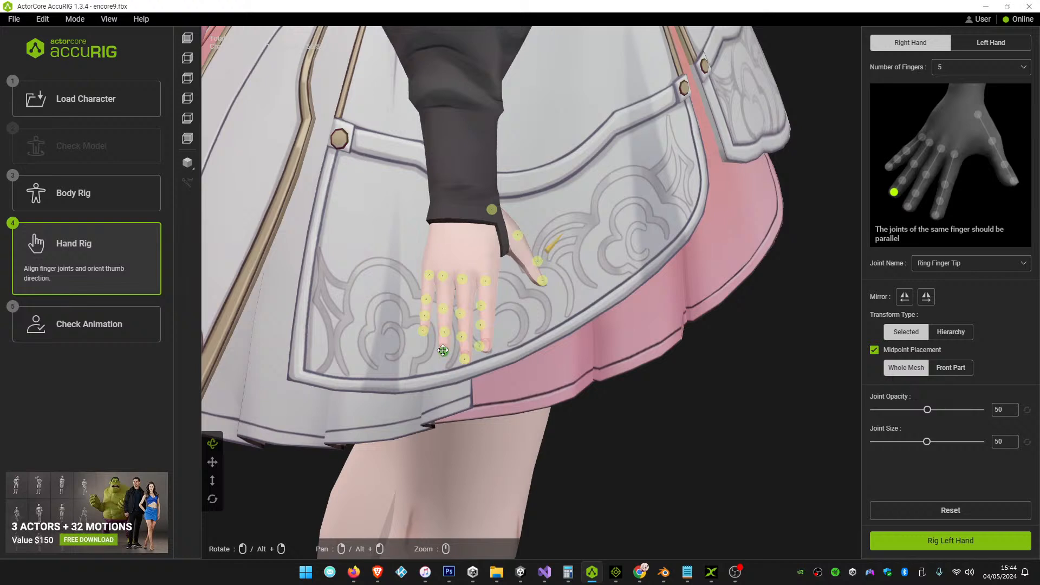
mouse_move(478, 345)
left_mouse_down()
mouse_move(487, 305)
mouse_move(462, 333)
left_mouse_up()
left_click(461, 313)
left_click(465, 359)
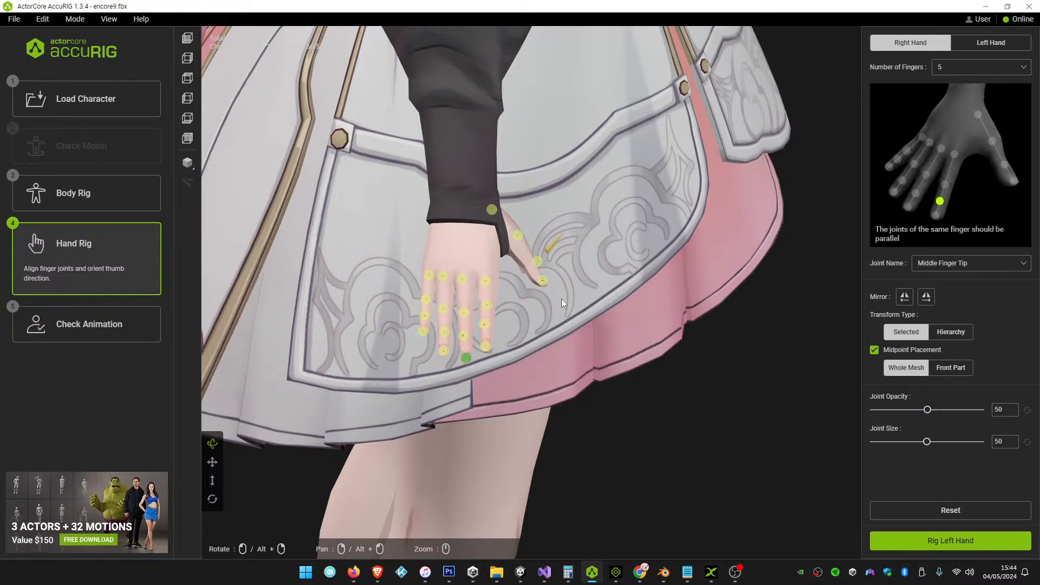
Pull Thumb Finger 3 off the skirt and center it between the neighbouring joints of the right thumb
left_click(536, 261)
left_click_drag(584, 326, 546, 387)
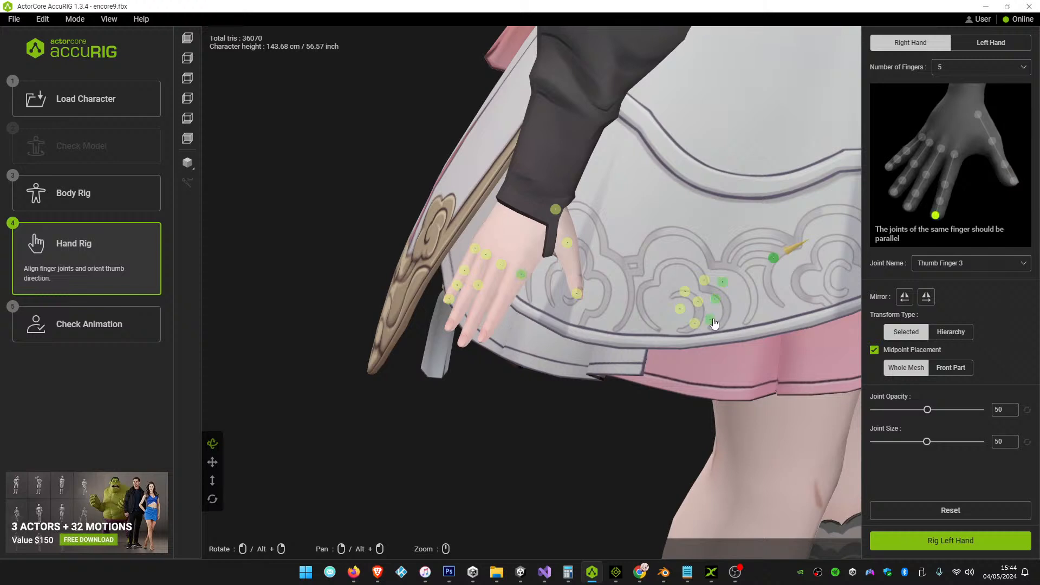
mouse_move(694, 312)
right_mouse_down()
mouse_move(689, 337)
mouse_move(681, 314)
right_mouse_up()
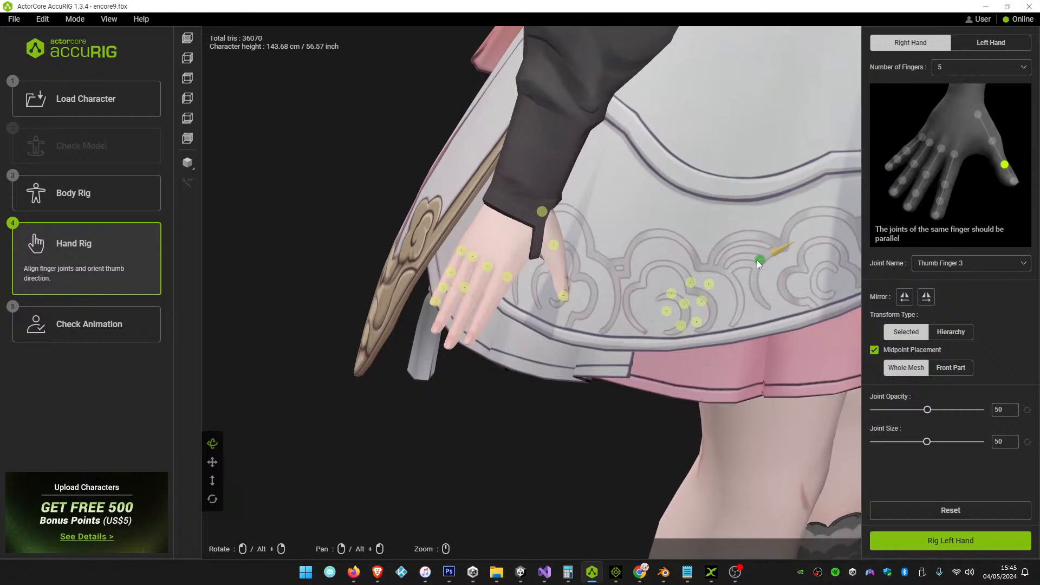
left_click_drag(766, 261, 560, 267)
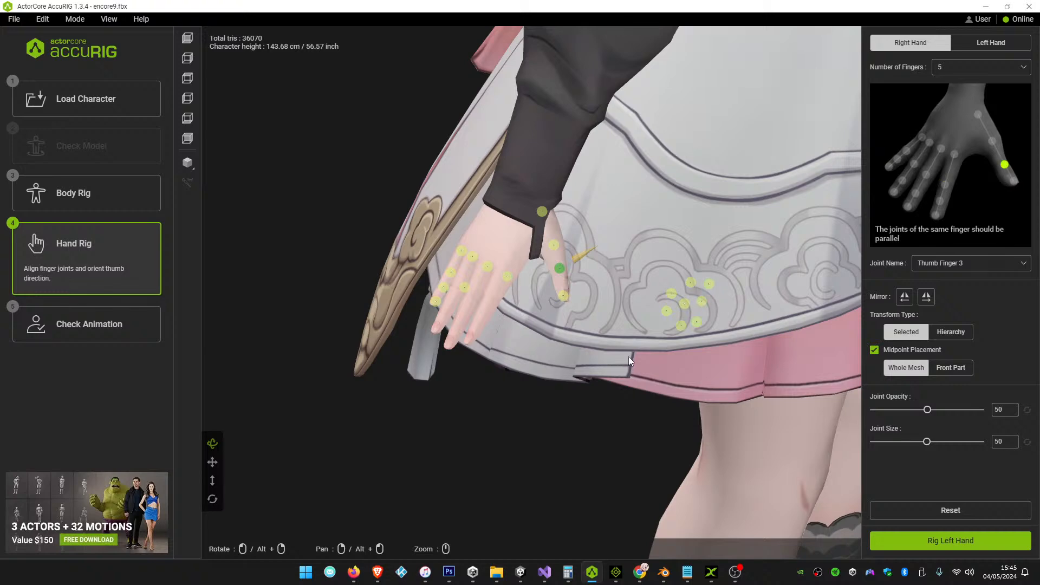
right_click_drag(597, 427, 637, 330)
left_click_drag(643, 293, 571, 280)
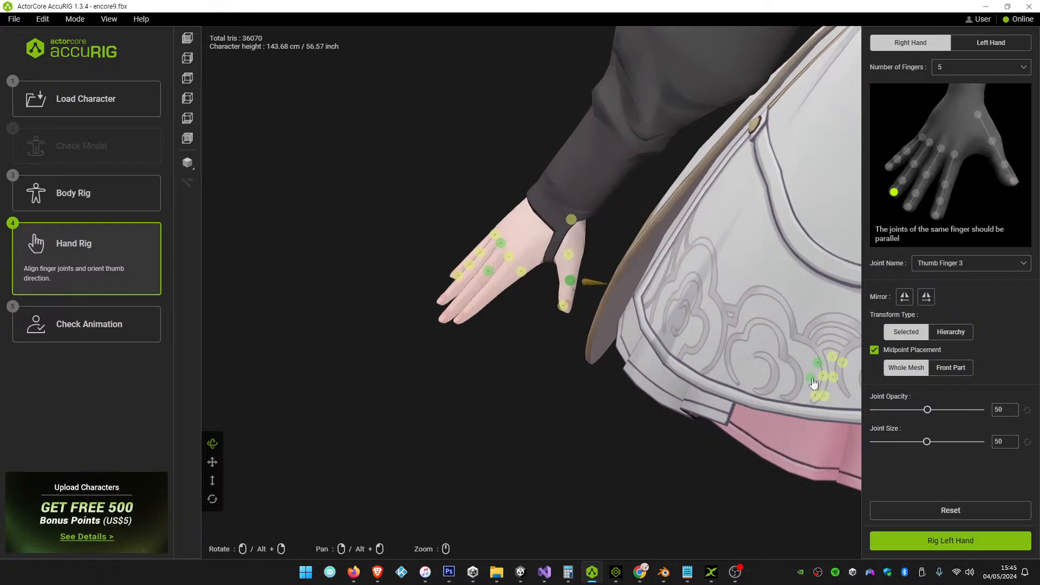
Restrict Midpoint Placement to Front Part and bring Ring Finger Tip, Middle Finger Tip and Ring Finger 3 from the skirt onto their fingers
left_click_drag(810, 378, 443, 299)
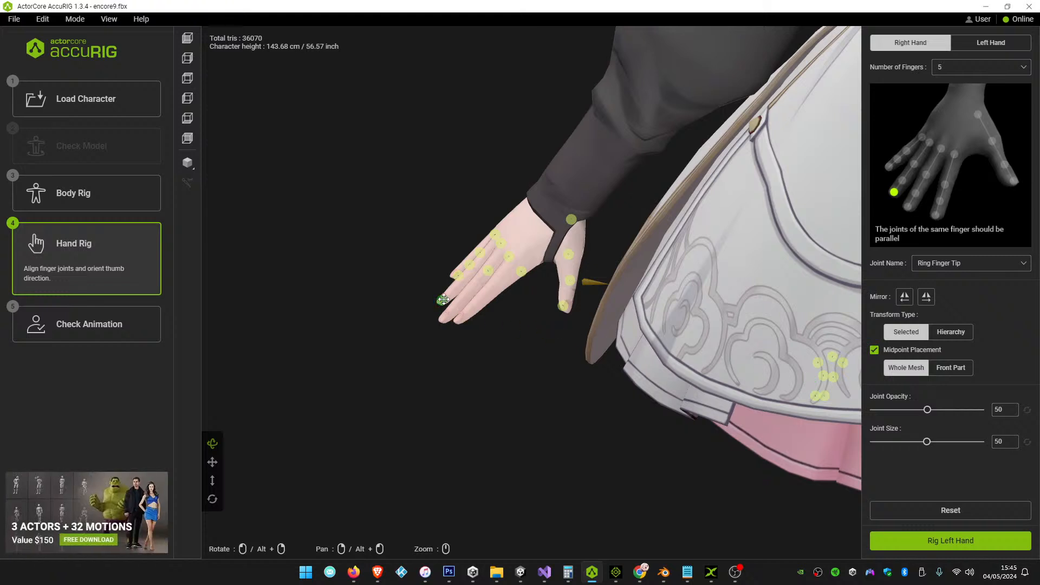
left_click(951, 367)
left_click(815, 397)
left_click_drag(816, 398, 444, 319)
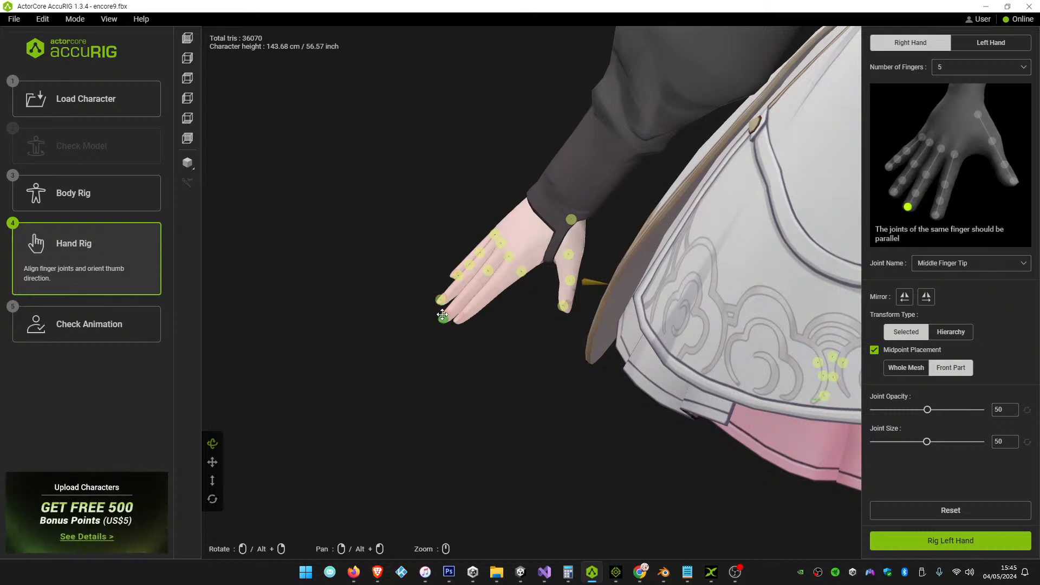
left_click(817, 363)
left_click_drag(819, 366, 459, 287)
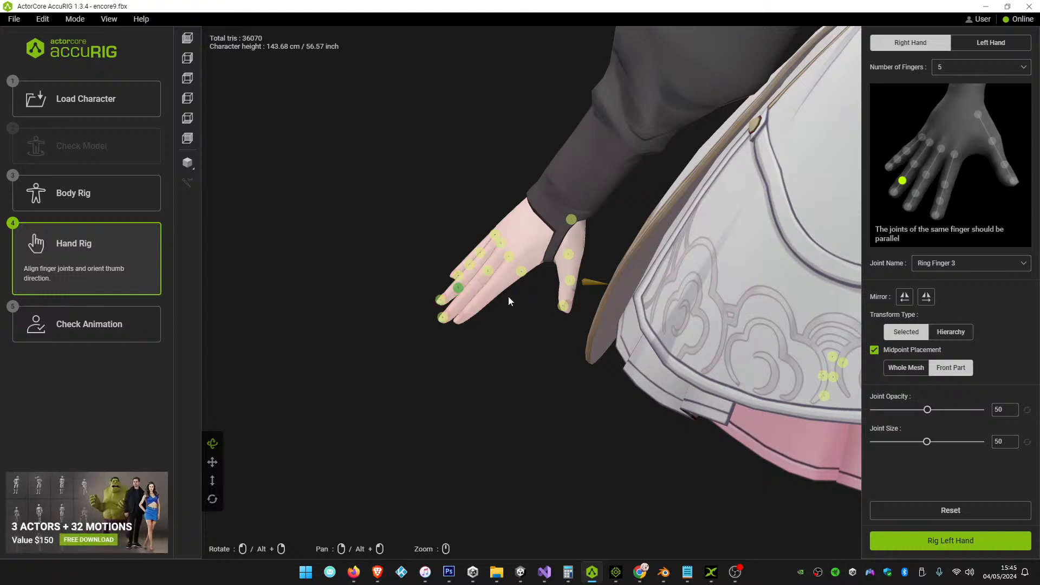
Bring Middle Finger 3 and 2, Index Finger Tip, and Index Finger 3 and 2 from the skirt back to their fingers
left_click_drag(823, 376, 461, 300)
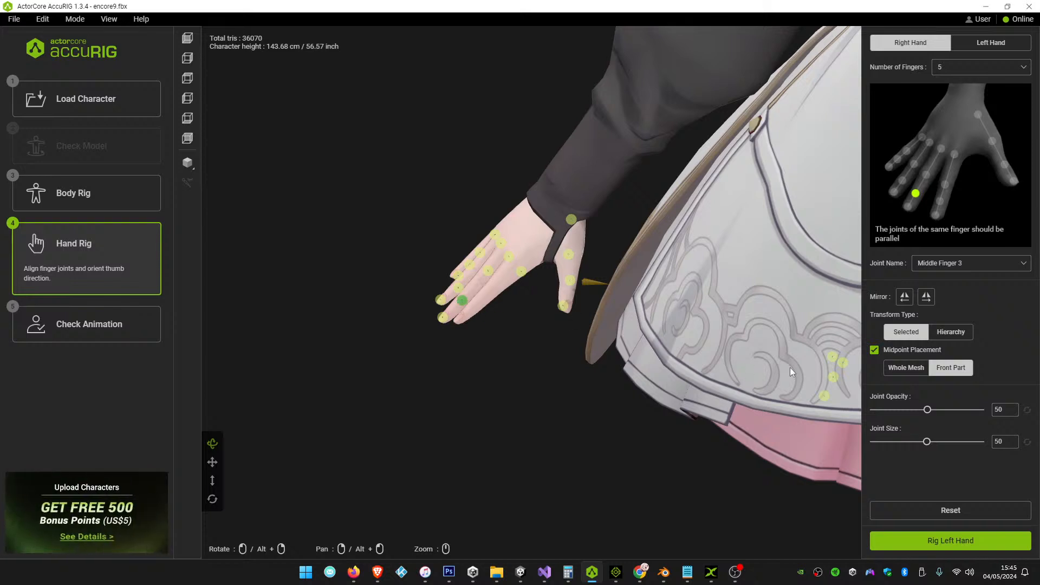
left_click_drag(832, 357, 471, 285)
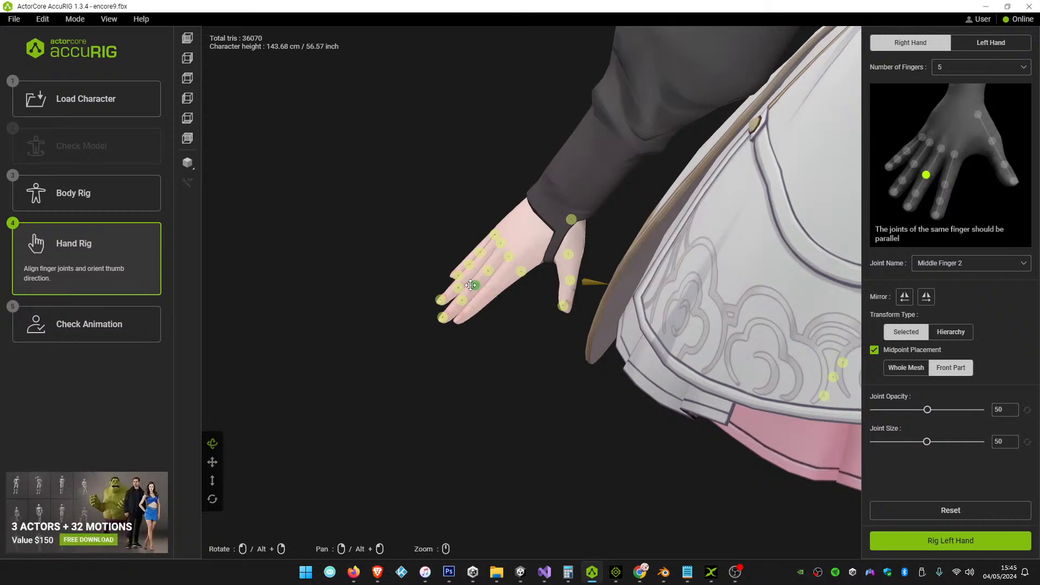
left_click_drag(825, 396, 459, 319)
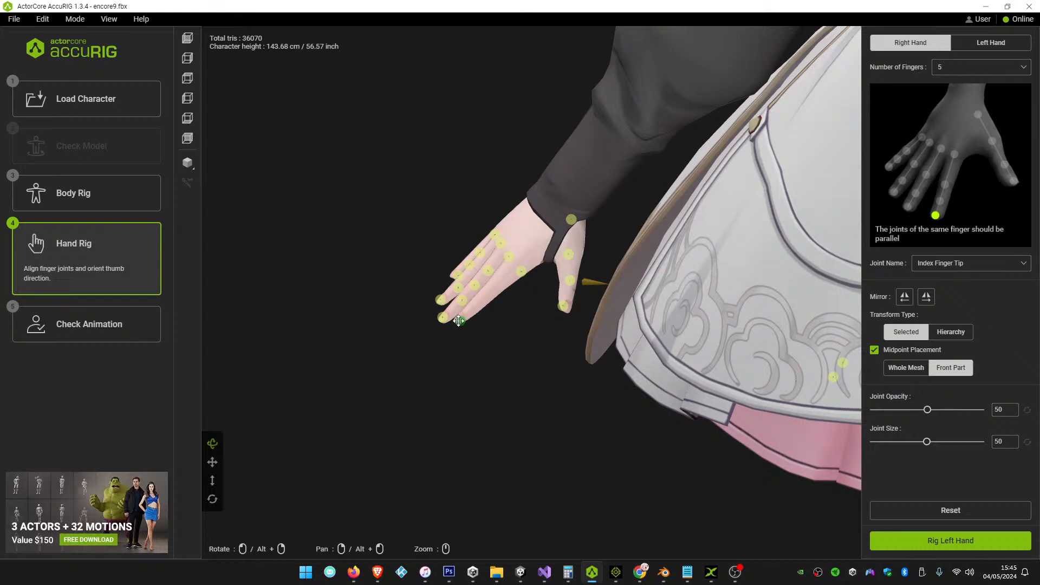
left_click_drag(834, 378, 468, 306)
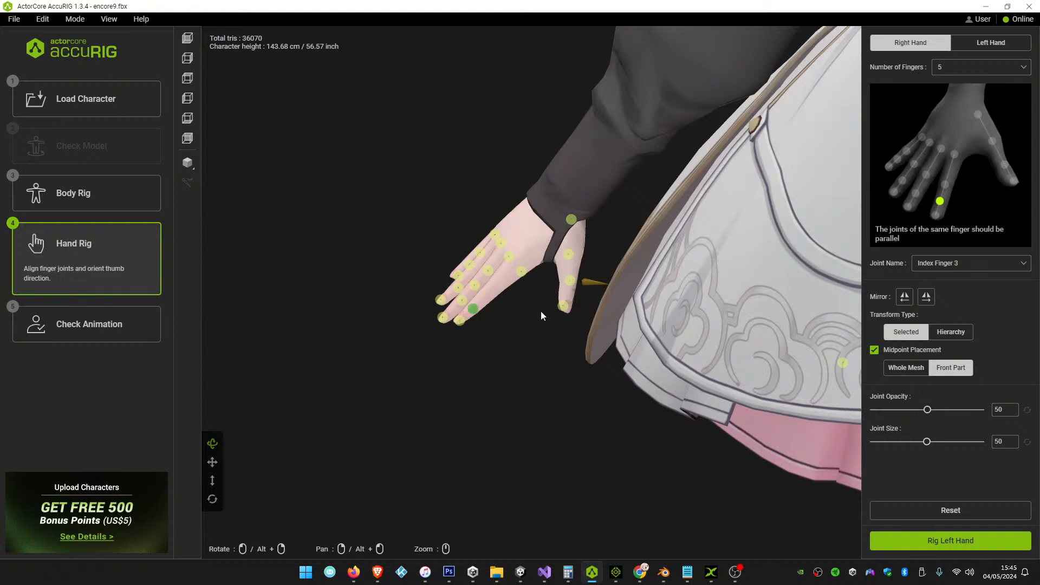
left_click_drag(844, 364, 491, 294)
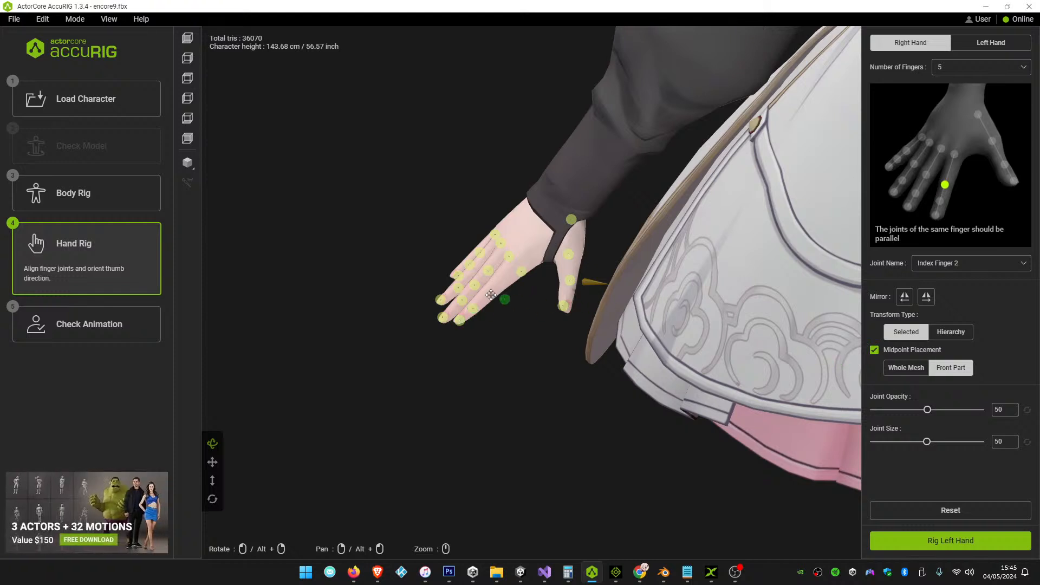
From the back of the right hand, even out the spacing of Middle Finger 2, Ring Finger 2 and Ring Finger 3
right_click_drag(499, 320, 614, 372)
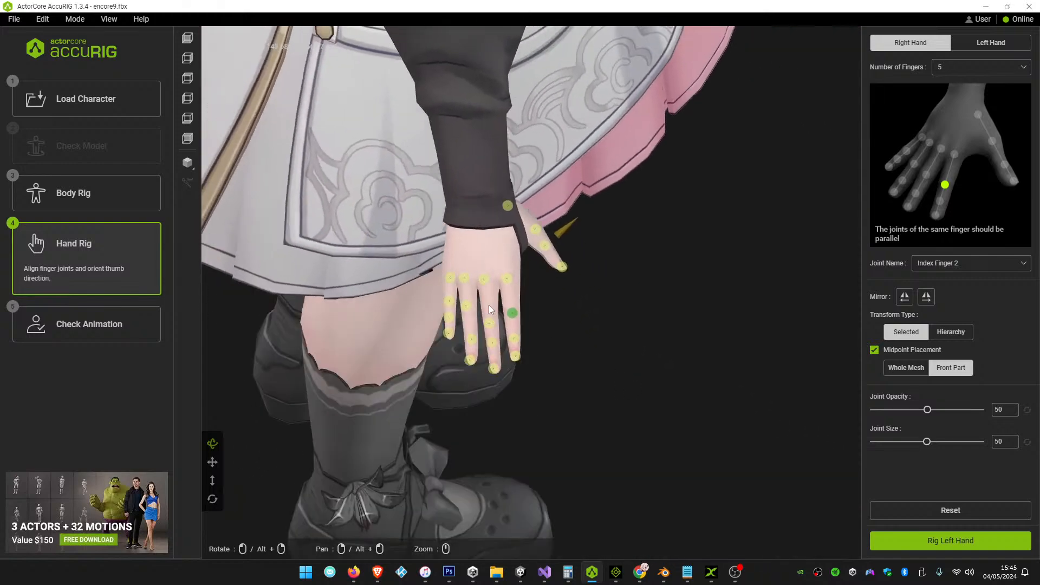
left_click(489, 319)
left_click(469, 306)
left_click(470, 336)
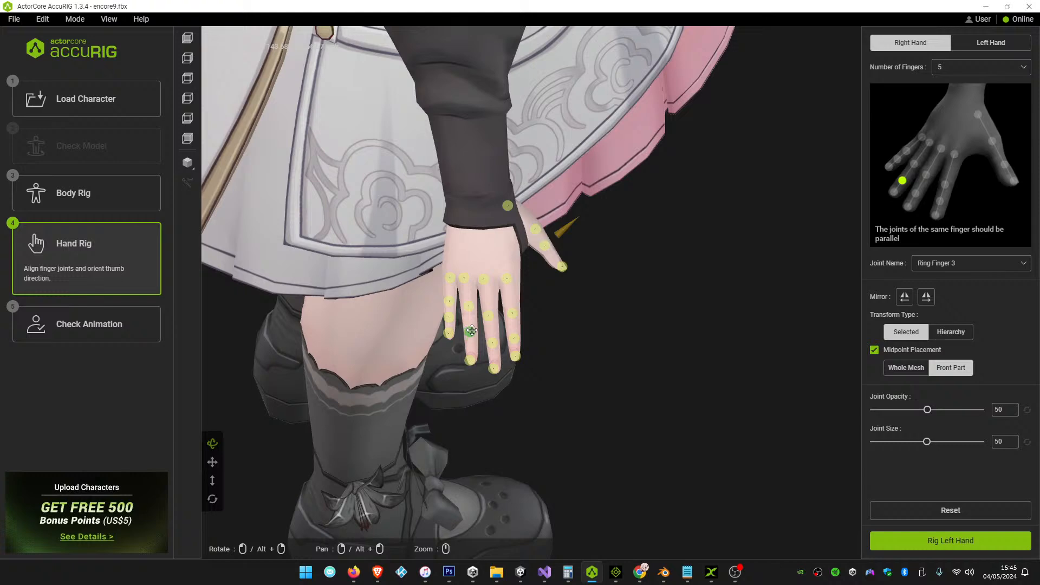
right_click_drag(594, 391, 534, 388)
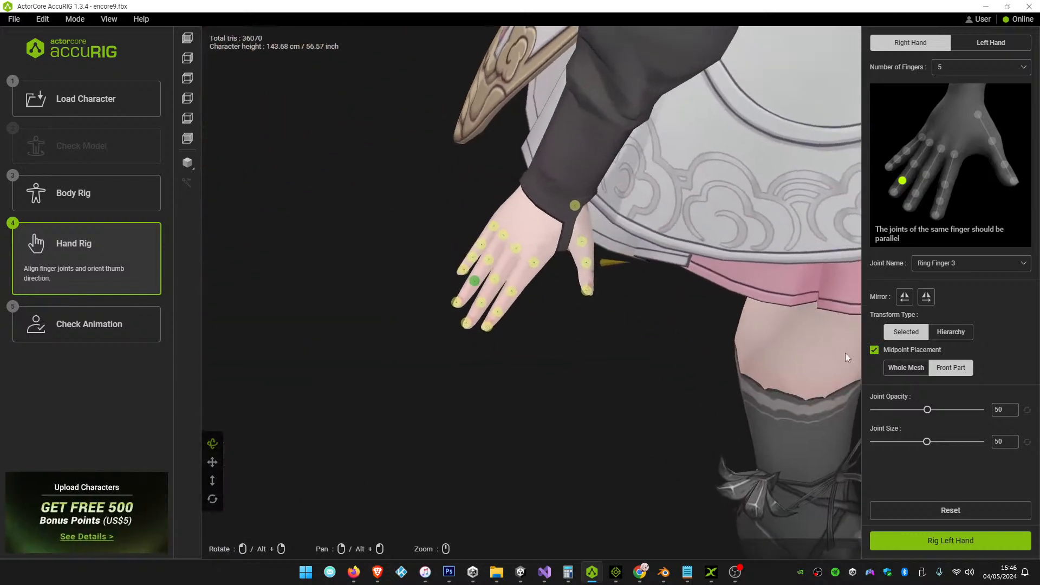
Rig both hands and examine the arms and hands of the T-posed character in the animation preview
left_click(960, 541)
left_click(961, 542)
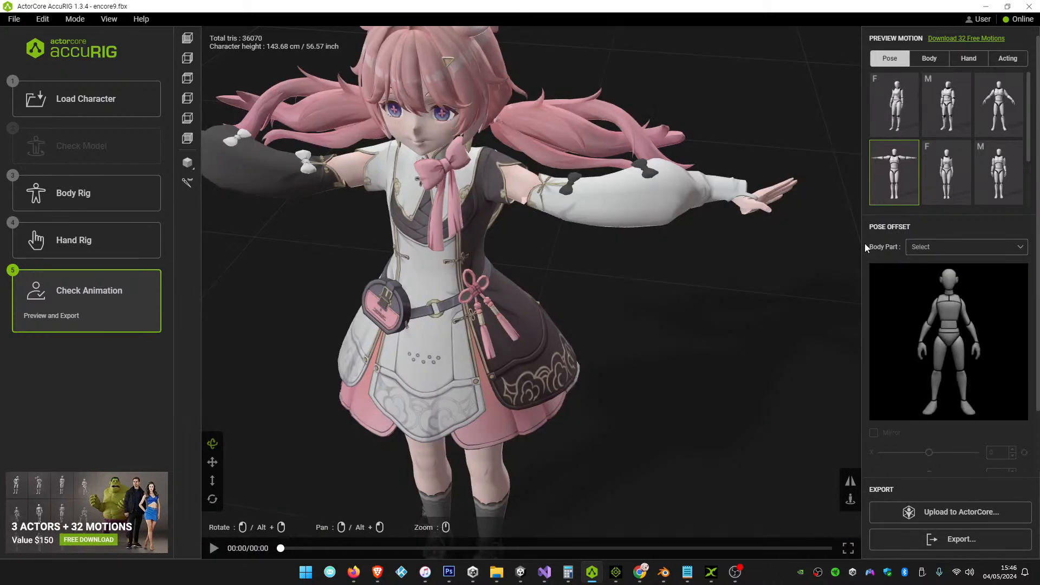
left_click_drag(788, 122, 776, 168)
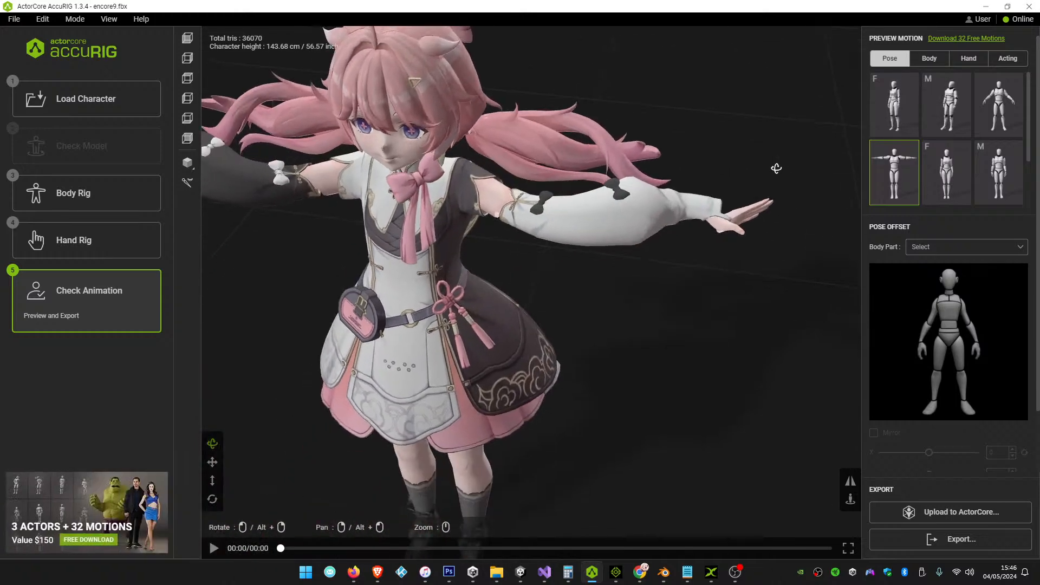
right_click_drag(606, 243, 669, 256)
right_click_drag(612, 275, 642, 265)
left_click_drag(643, 265, 673, 269)
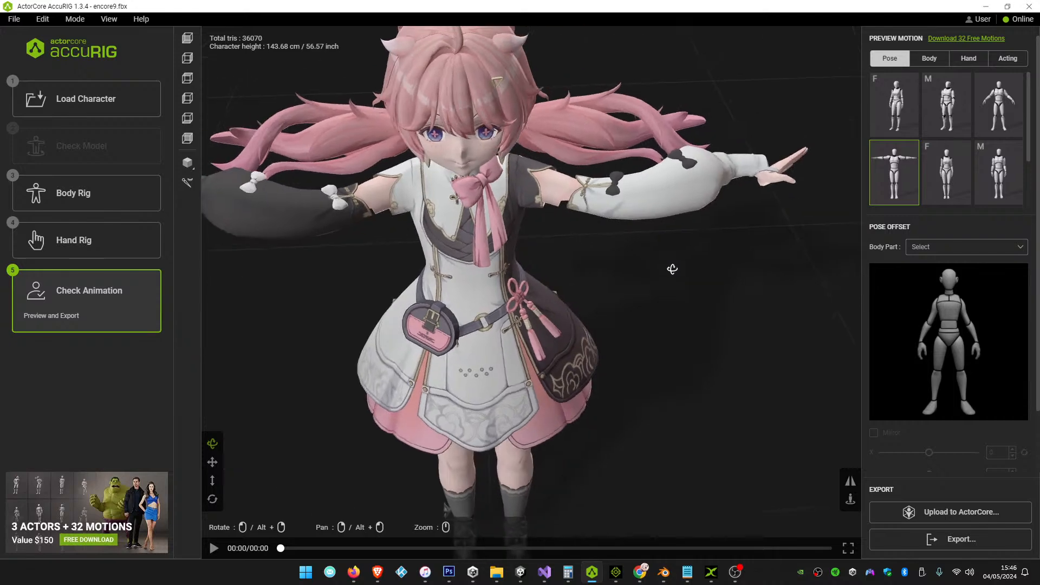
scroll(450, 250, "down", 2)
left_click_drag(390, 259, 395, 279)
right_click_drag(395, 278, 523, 287)
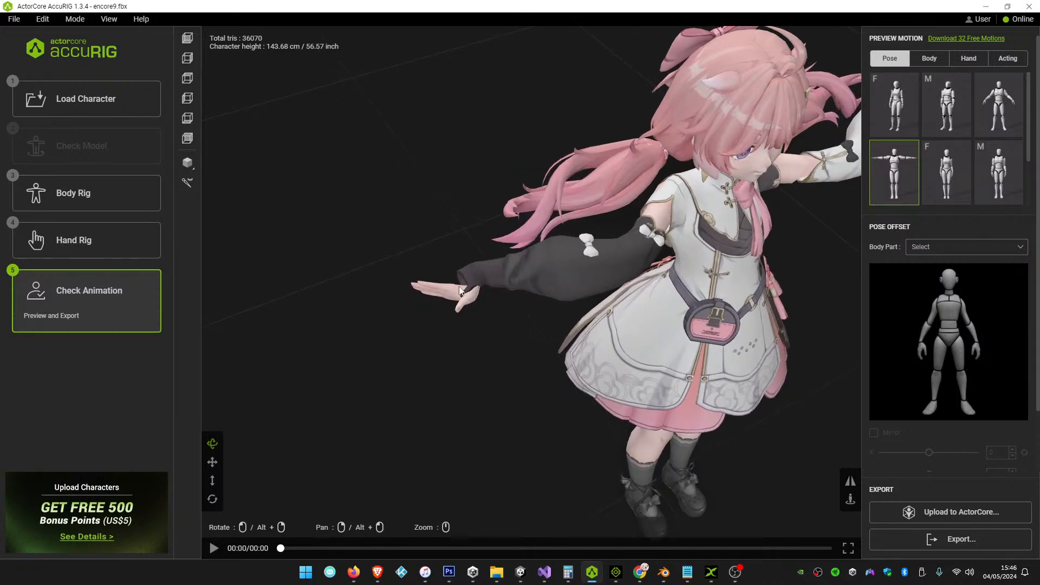
Return to the hand rig, shift Thumb Finger 1, 2 and 3 on the right thumb, and rig both hands again
left_click(98, 250)
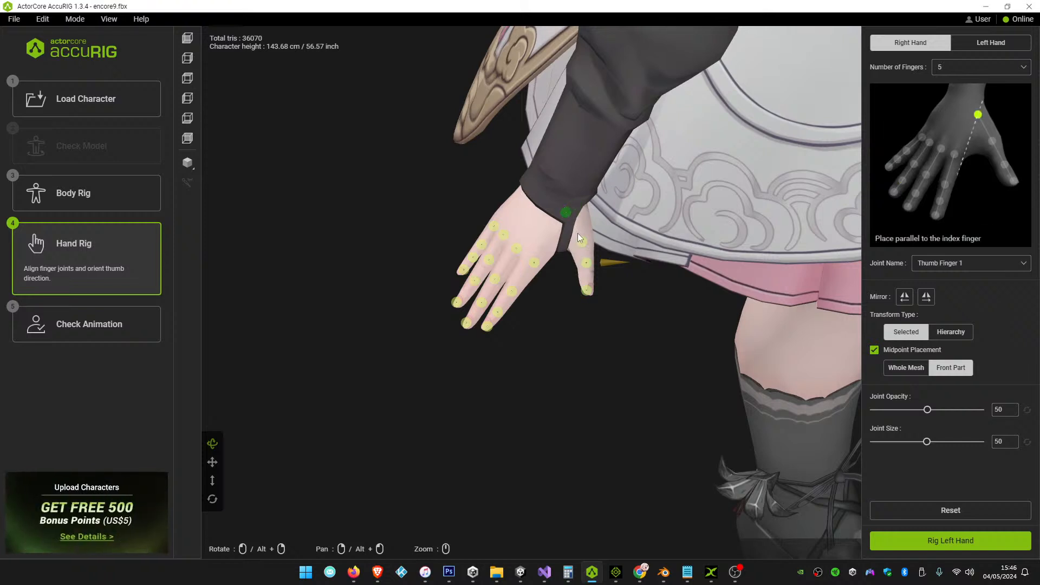
mouse_move(582, 242)
left_mouse_down()
mouse_move(583, 232)
mouse_move(585, 255)
left_mouse_up()
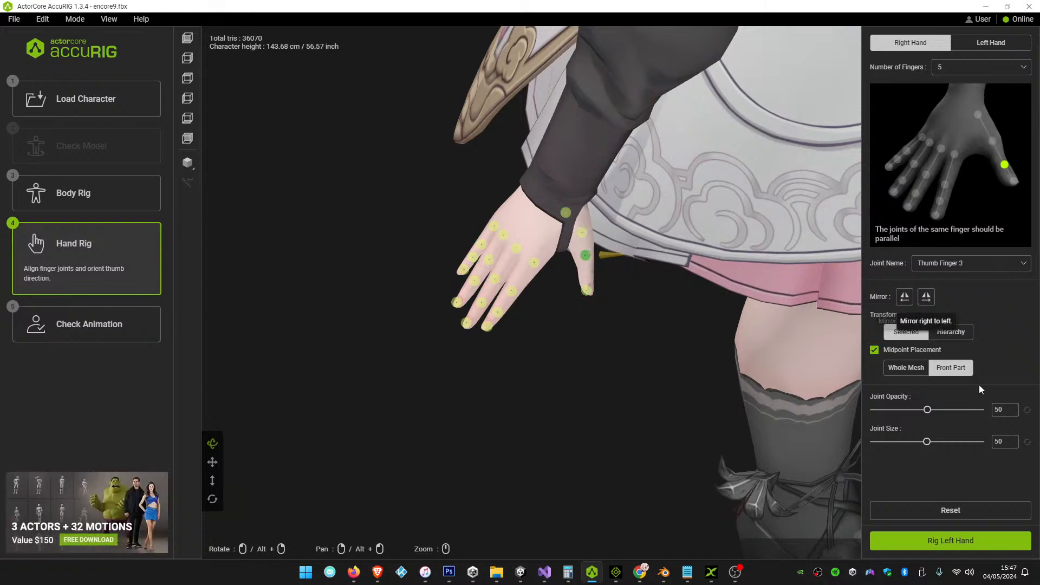
left_click(954, 541)
left_click(956, 540)
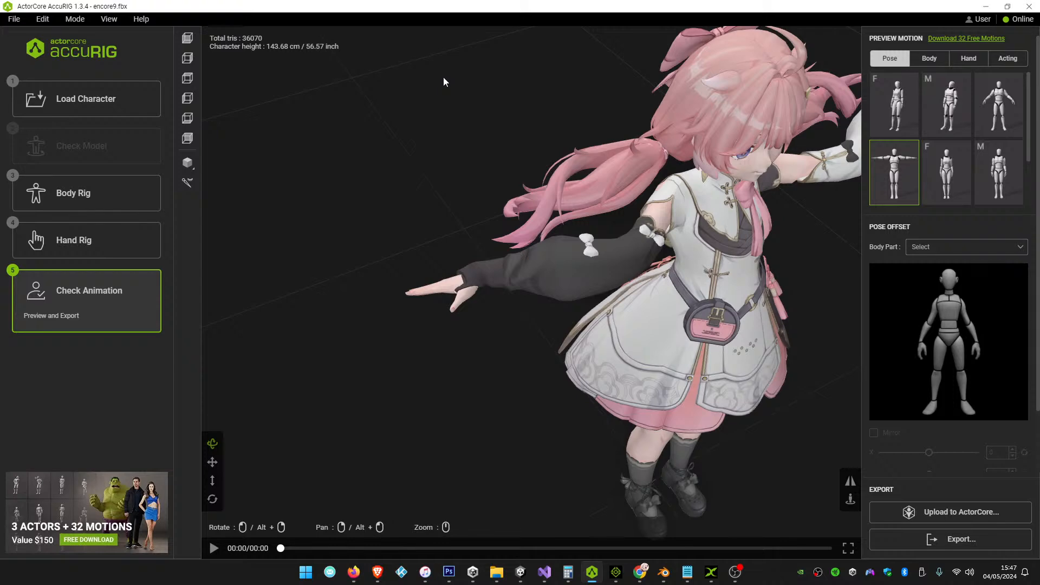
Examine both wrists, hands and sleeves of the re-rigged T-pose from several angles for deformation
left_click_drag(397, 271, 452, 352)
scroll(532, 284, "up", 4)
scroll(537, 286, "down", 1)
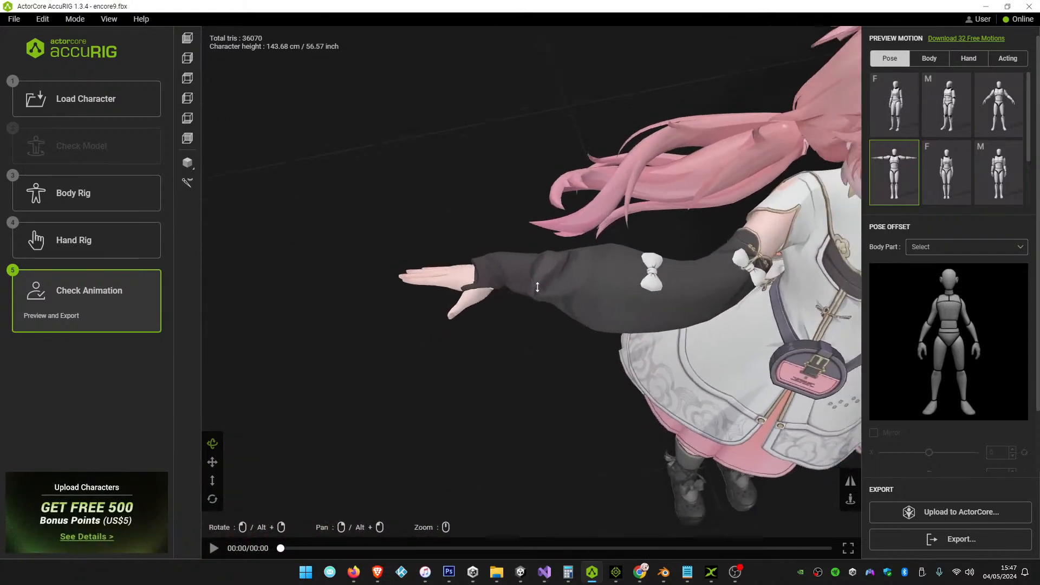
scroll(537, 286, "down", 4)
left_click_drag(538, 286, 579, 220)
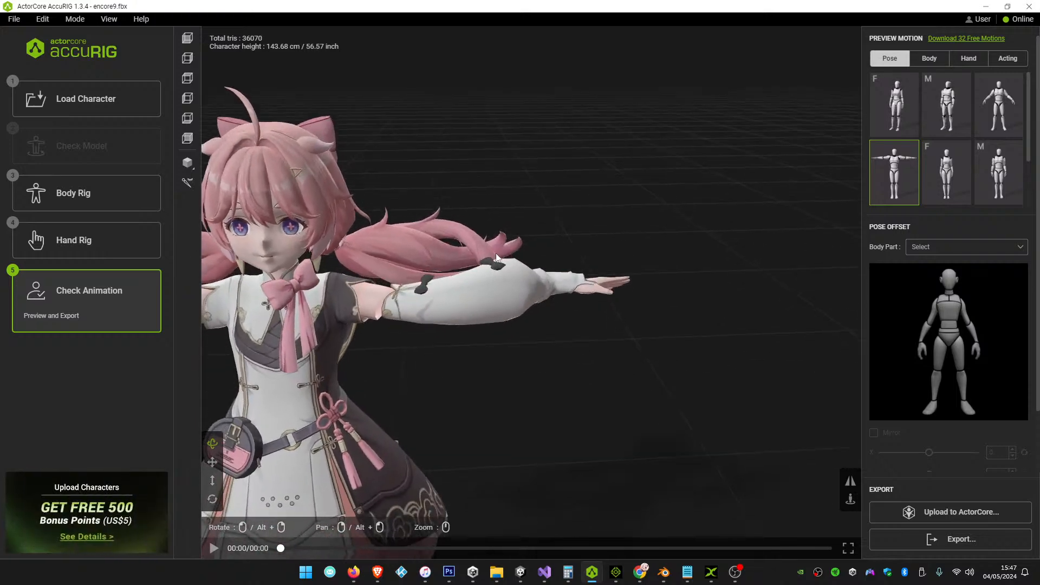
scroll(487, 248, "up", 4)
scroll(490, 248, "down", 5)
right_click_drag(503, 248, 648, 262)
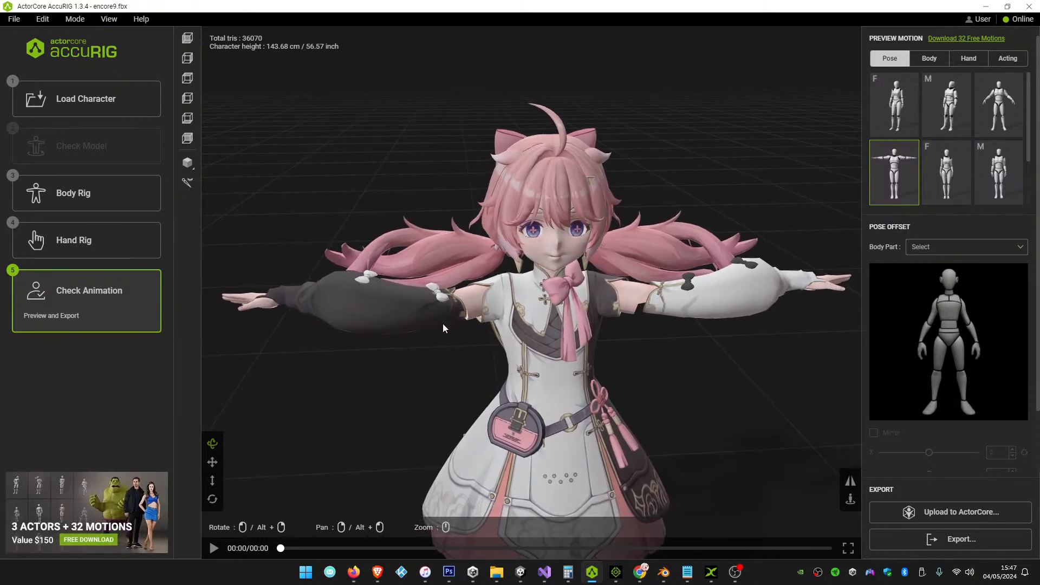
mouse_move(442, 337)
left_mouse_down()
mouse_move(496, 293)
mouse_move(490, 371)
mouse_move(444, 331)
left_mouse_up()
left_click_drag(553, 332, 577, 348)
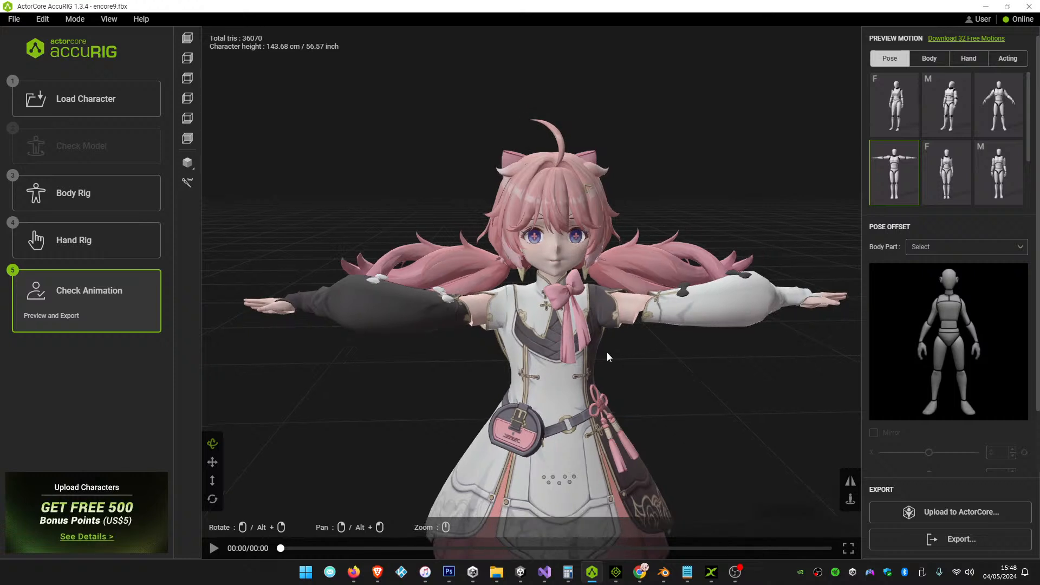
Start an FBX export of the rigged character with Unity as the target application, keeping original texture size and embedded textures
left_click(915, 543)
left_click(490, 257)
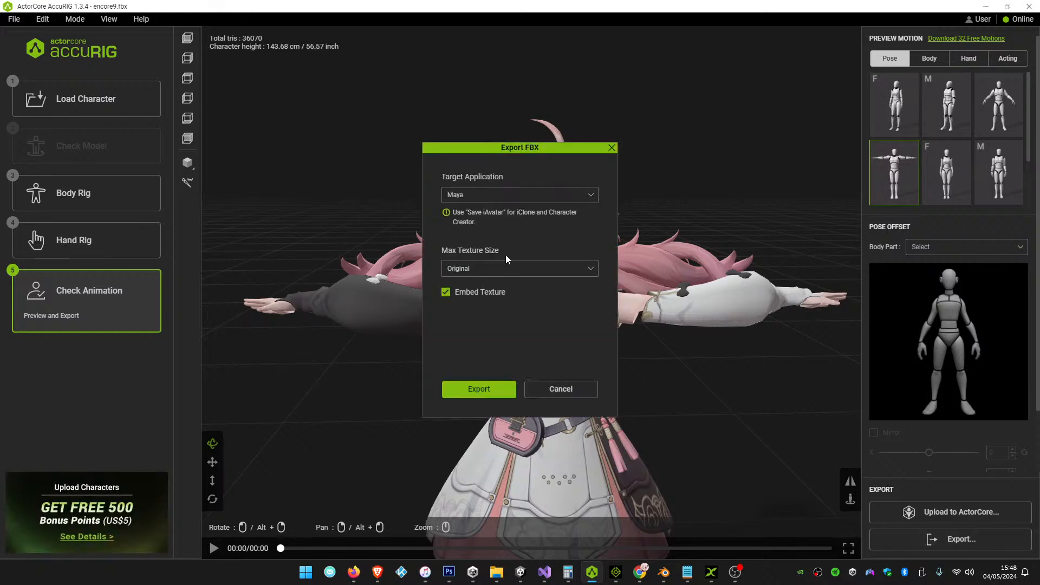
left_click(476, 196)
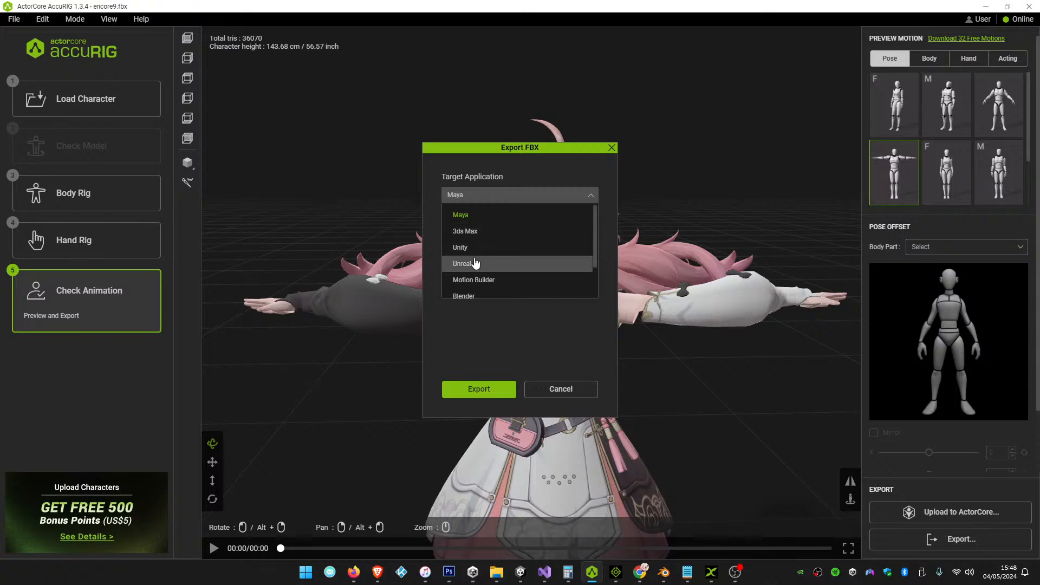
left_click(479, 250)
left_click(486, 388)
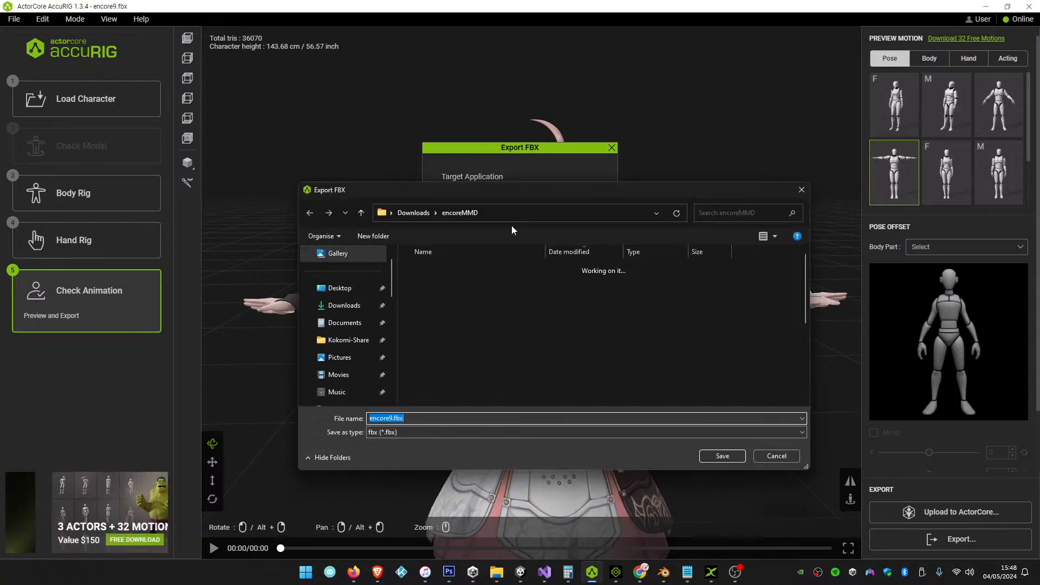
Save the export in the encoreMMD folder as encore11.fbx
left_click(451, 285)
left_click(406, 419)
double_click(397, 419)
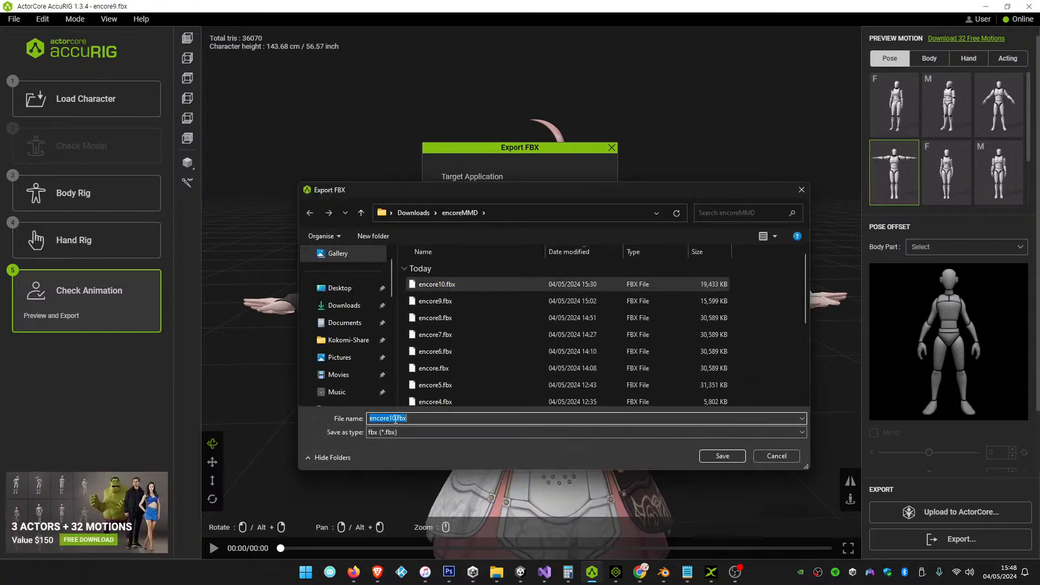
key("Delete")
type("1")
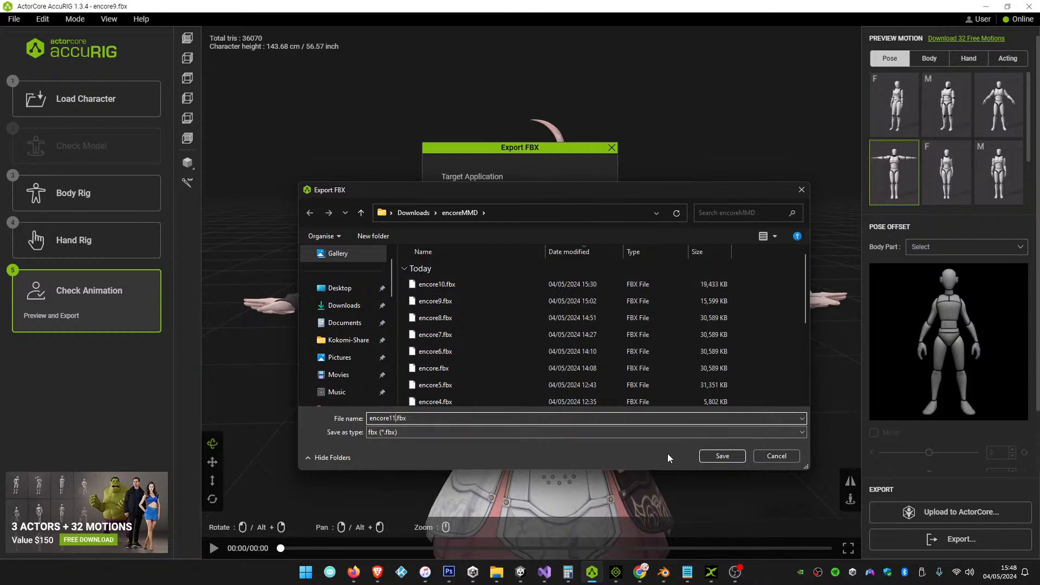
left_click(722, 456)
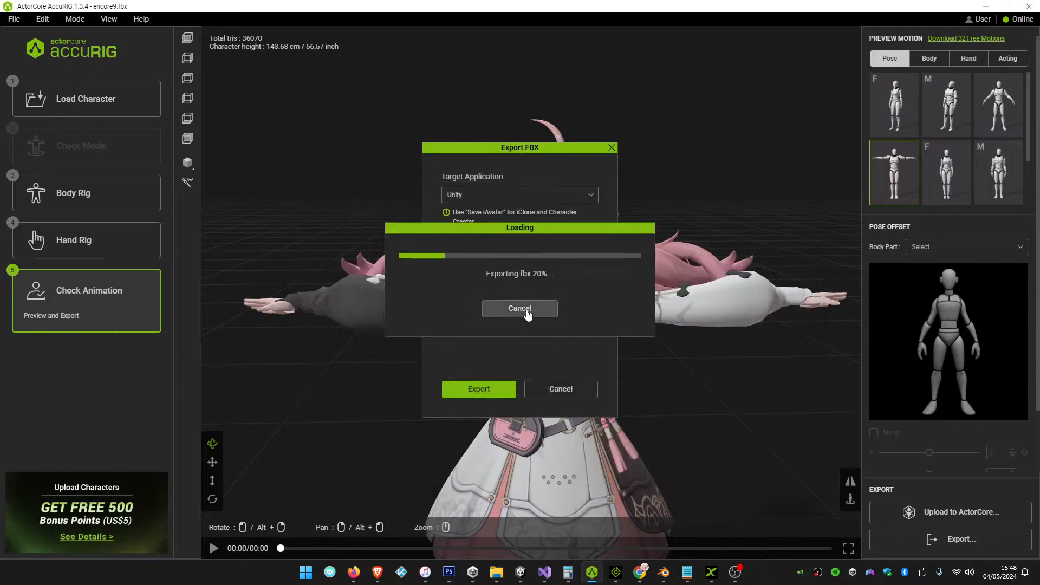
Export the character again as an FBX for Unity with original texture size and embedded textures, overwriting encore11.fbx
left_click(942, 535)
left_click(501, 262)
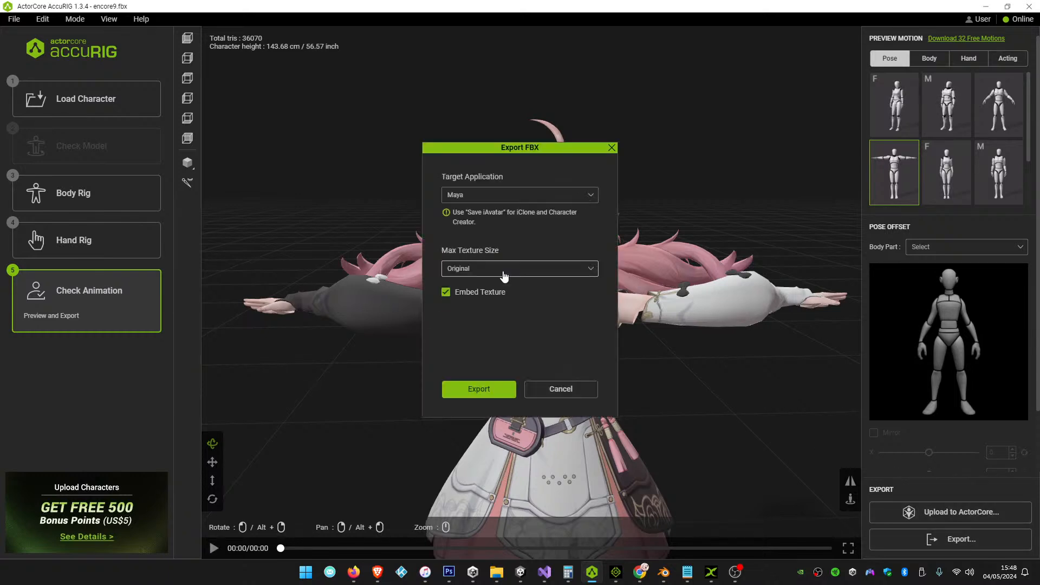
left_click(471, 195)
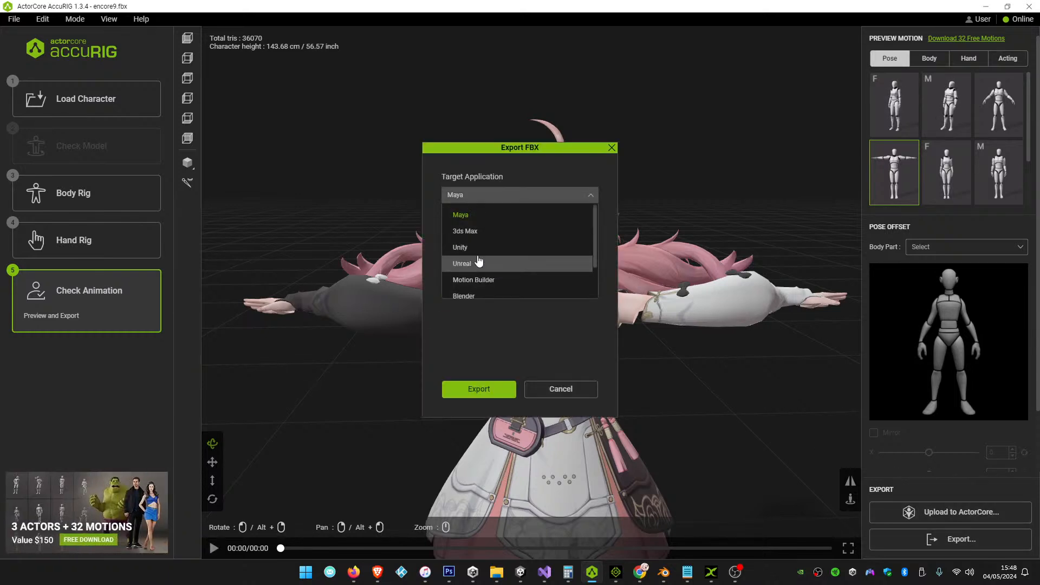
left_click(481, 248)
left_click(454, 296)
left_click(479, 389)
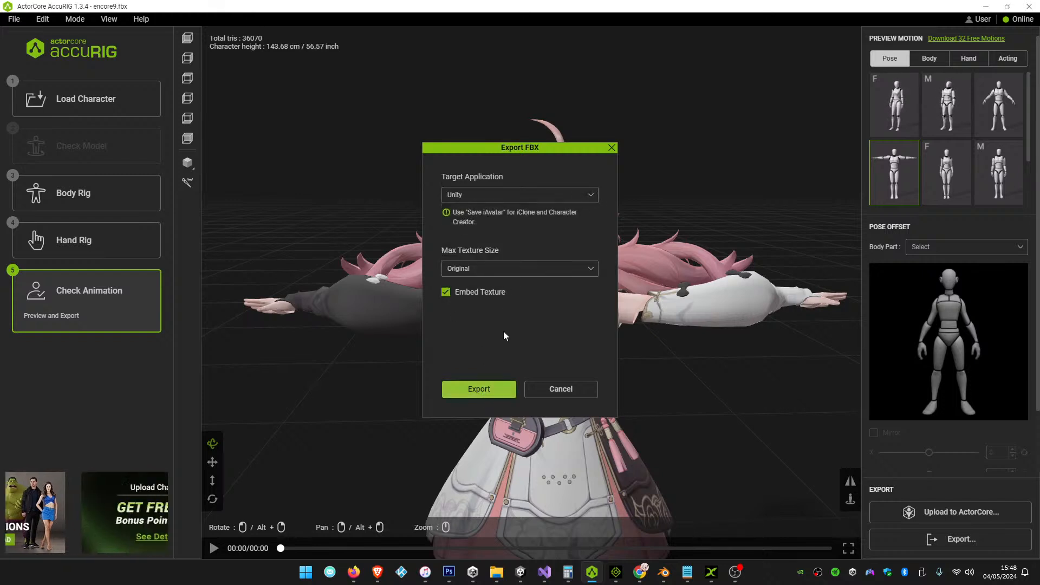
left_click(444, 285)
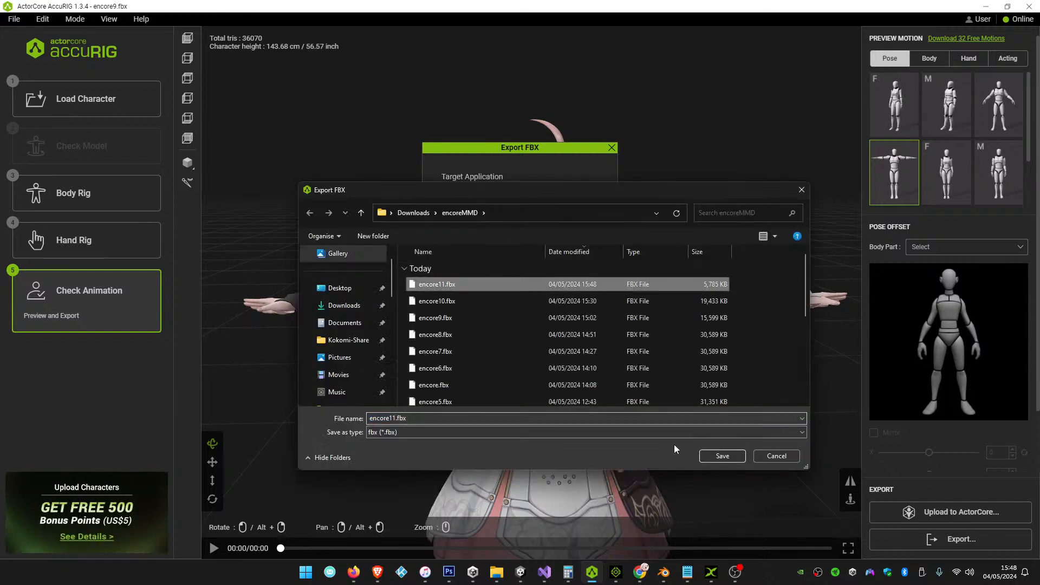
left_click(720, 456)
left_click(552, 288)
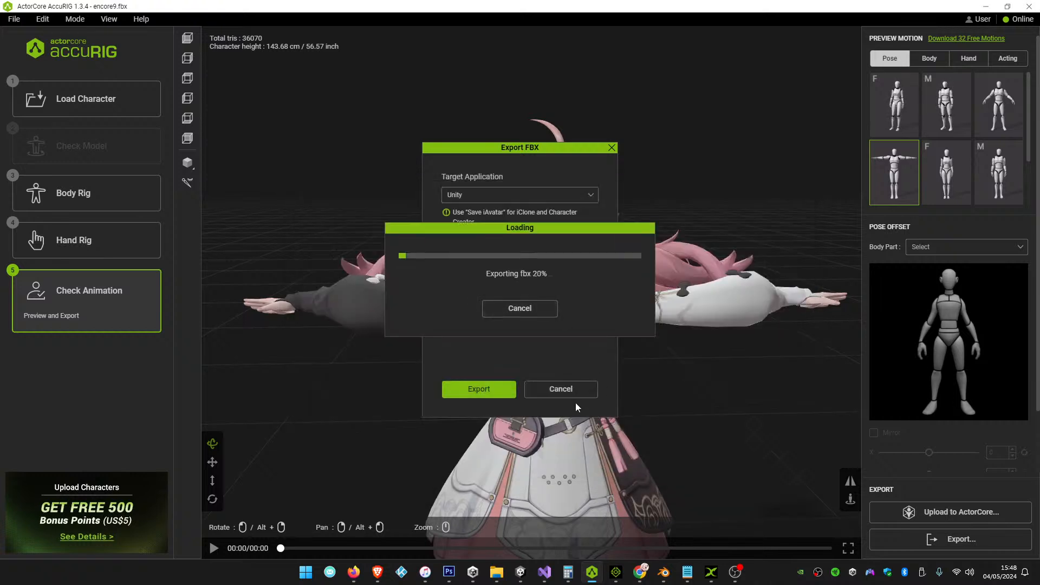
Switch to 3DXchange and import encore11.fbx with the default FBX settings, converting it to a non-standard character with the CC_Gamebase_Blender profile
mouse_move(744, 571)
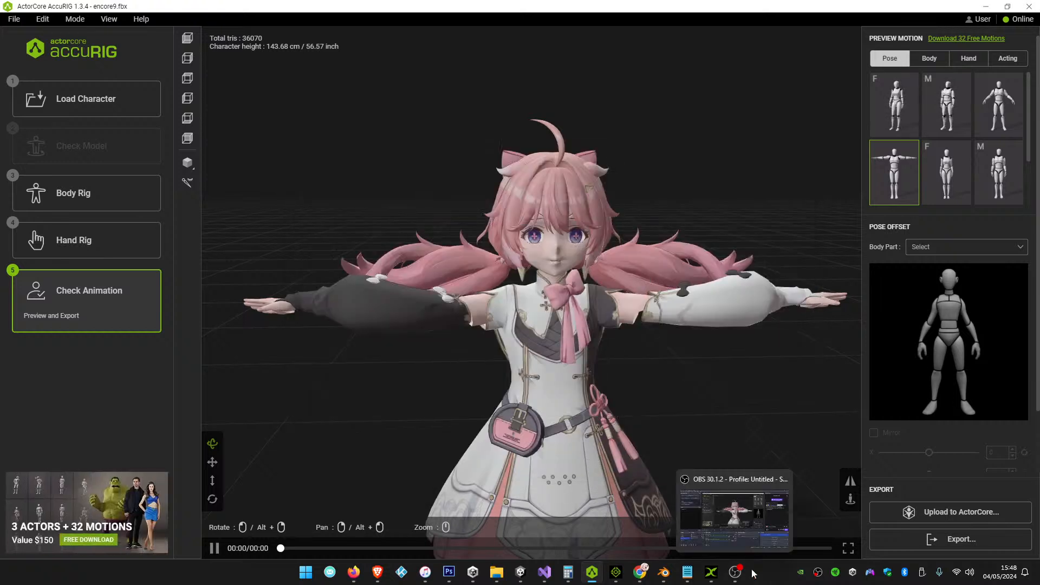
left_click(712, 574)
left_click(93, 118)
left_click(107, 142)
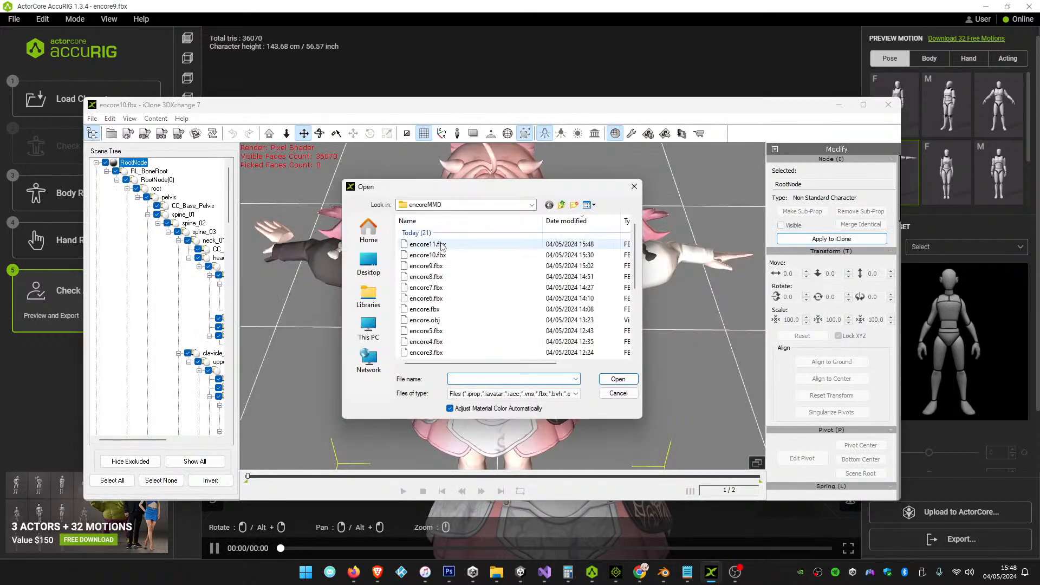
double_click(441, 247)
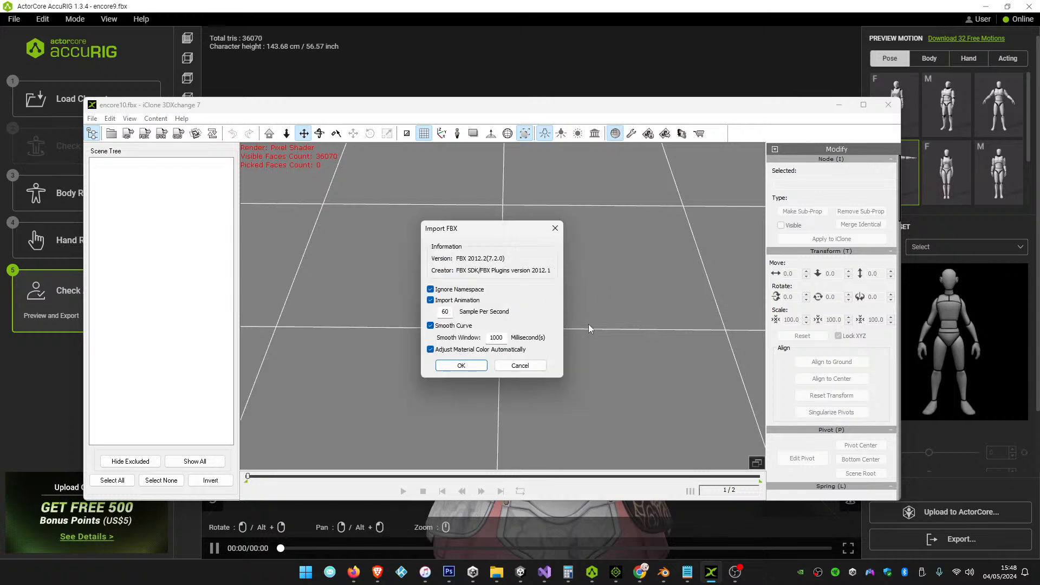
left_click(442, 369)
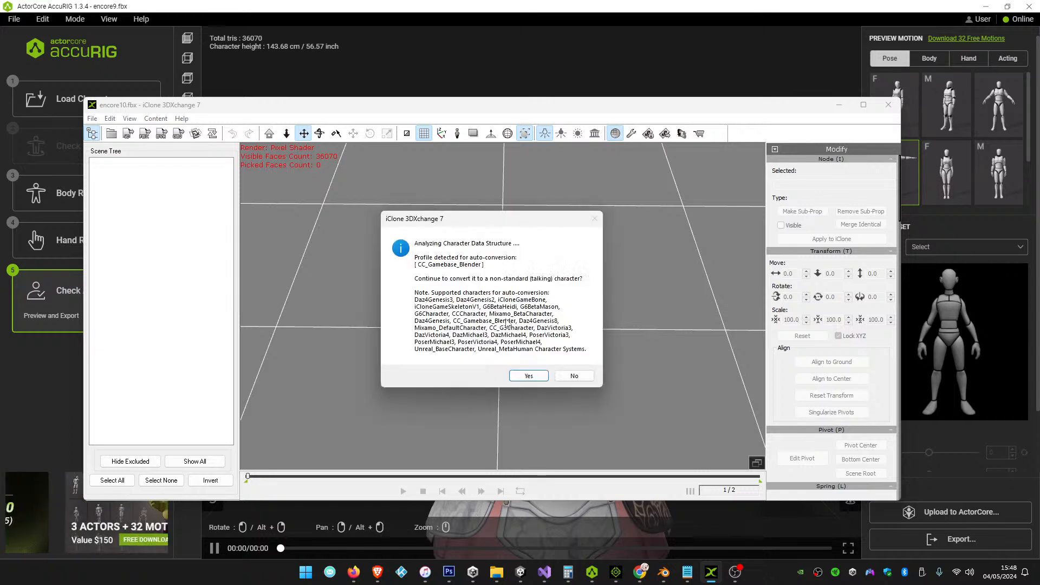
left_click(528, 376)
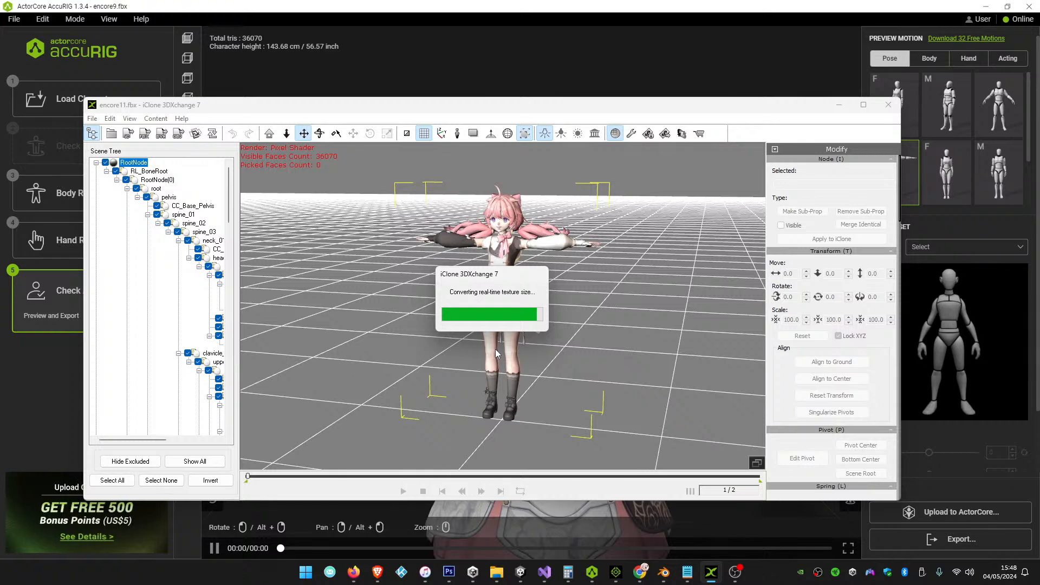
Switch to iClone and save the encoreTest project
mouse_move(614, 572)
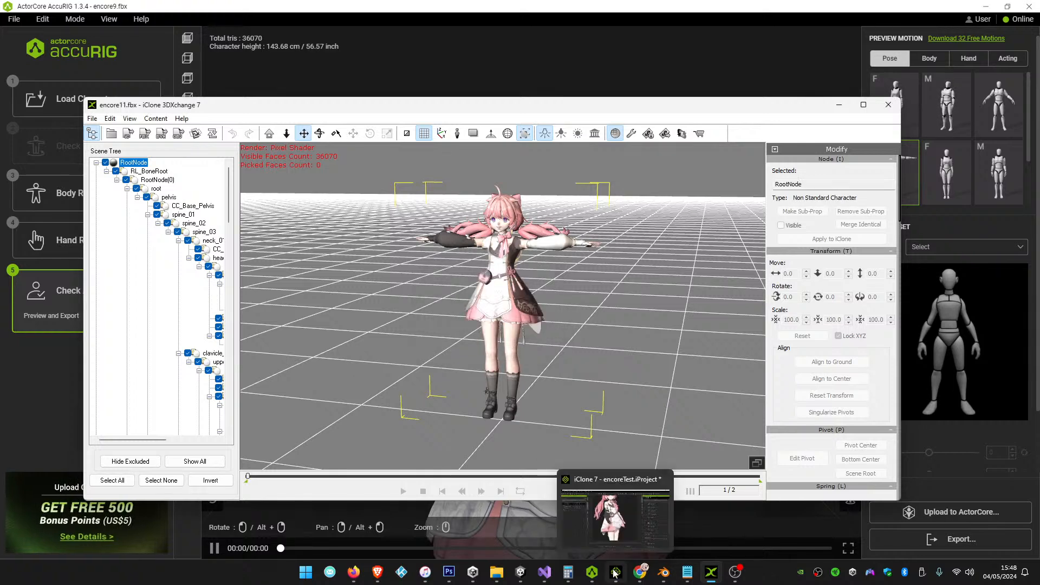
left_click(608, 500)
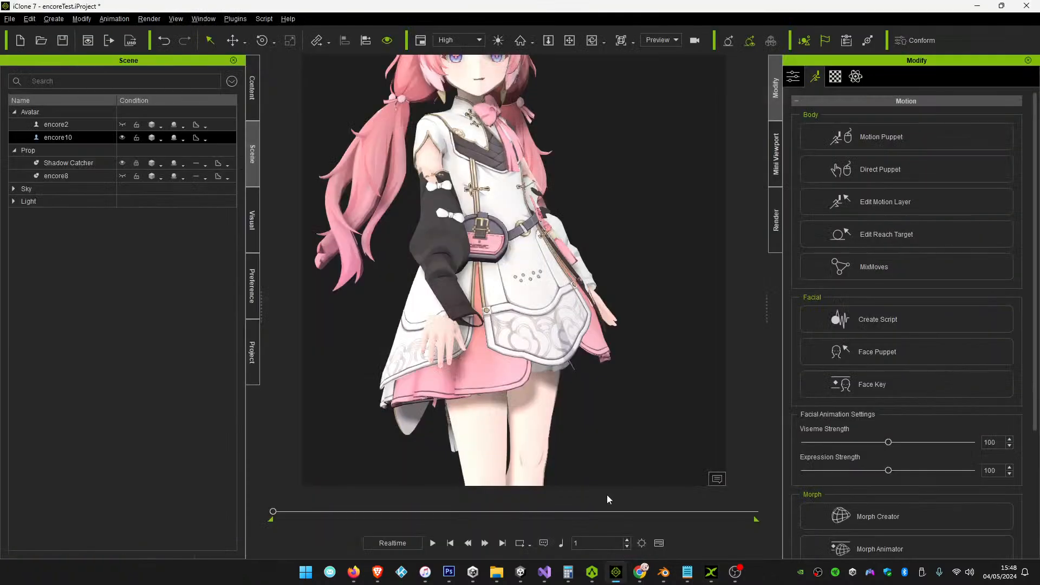
left_click(61, 39)
Delete the hidden encore2 avatar from the scene
left_click(64, 125)
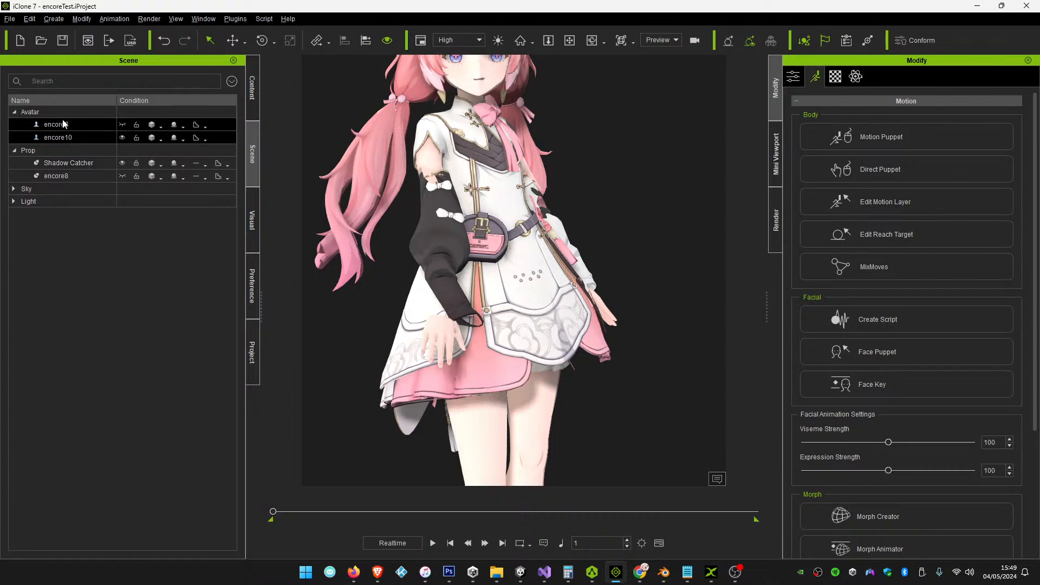
left_click(65, 125)
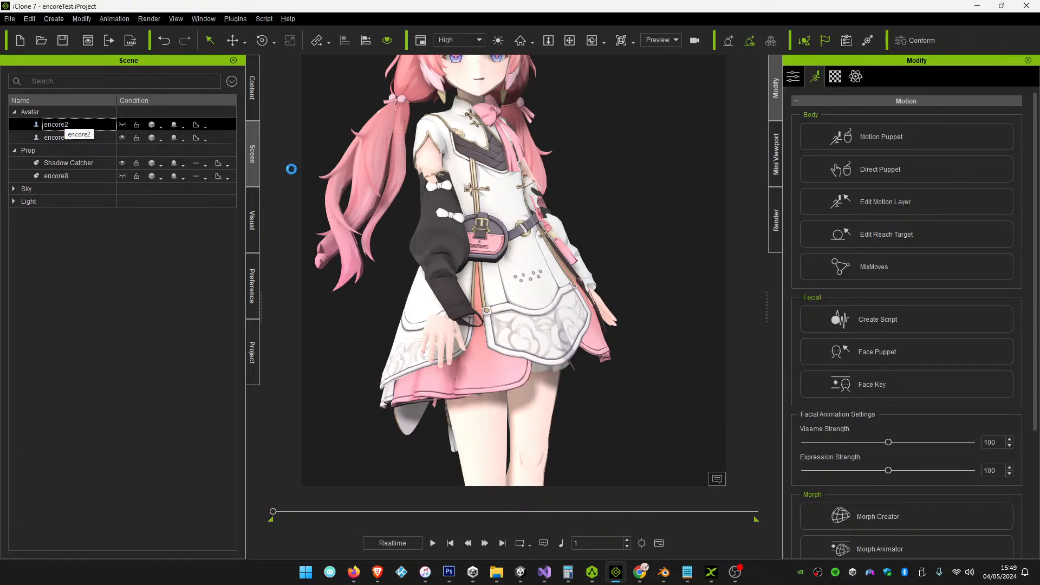
key("Delete")
Select the encore10 avatar and replace it with encore11 by applying the character from 3DXchange to iClone
left_click(51, 115)
left_click(59, 125)
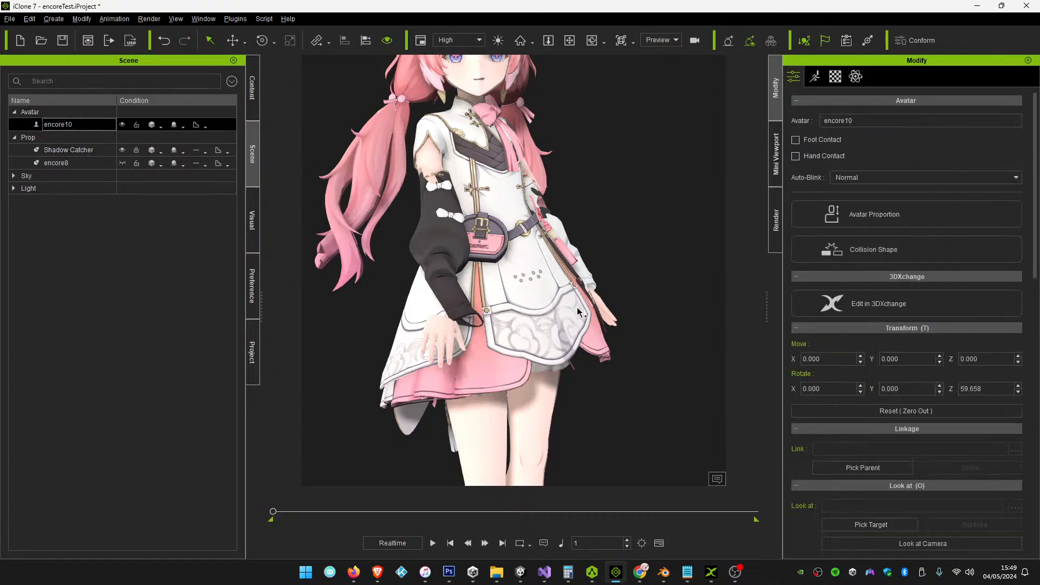
left_click(713, 574)
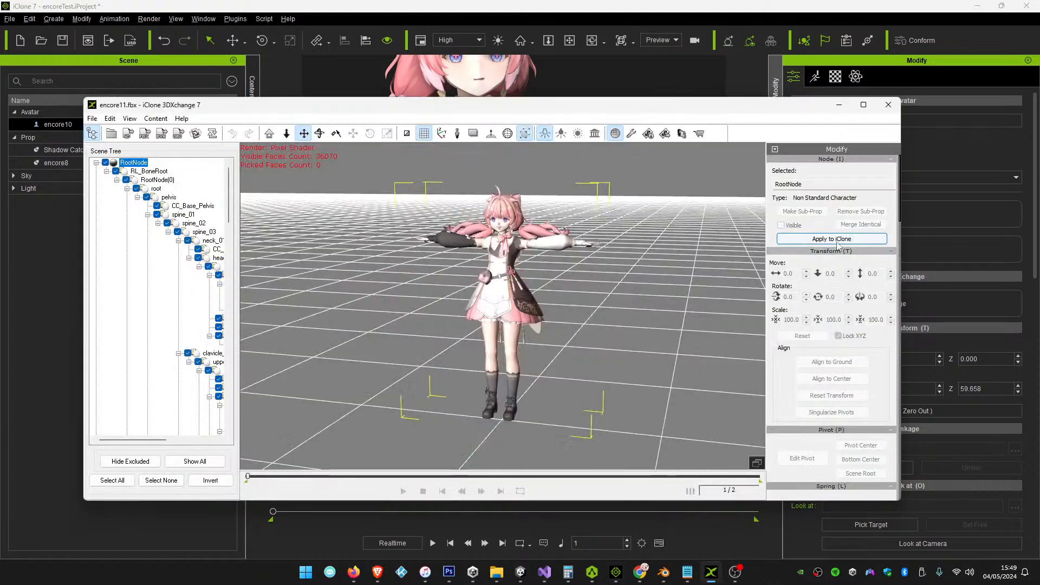
left_click(690, 4)
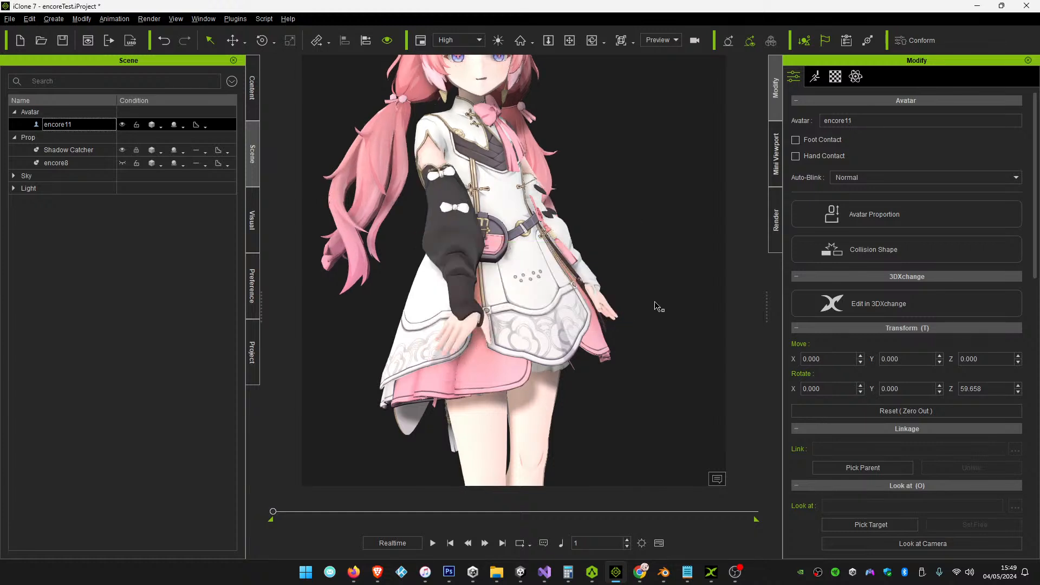
Rotate the Key light to about X 81, Y 18, Z 70.5 and hide the light
left_click(569, 41)
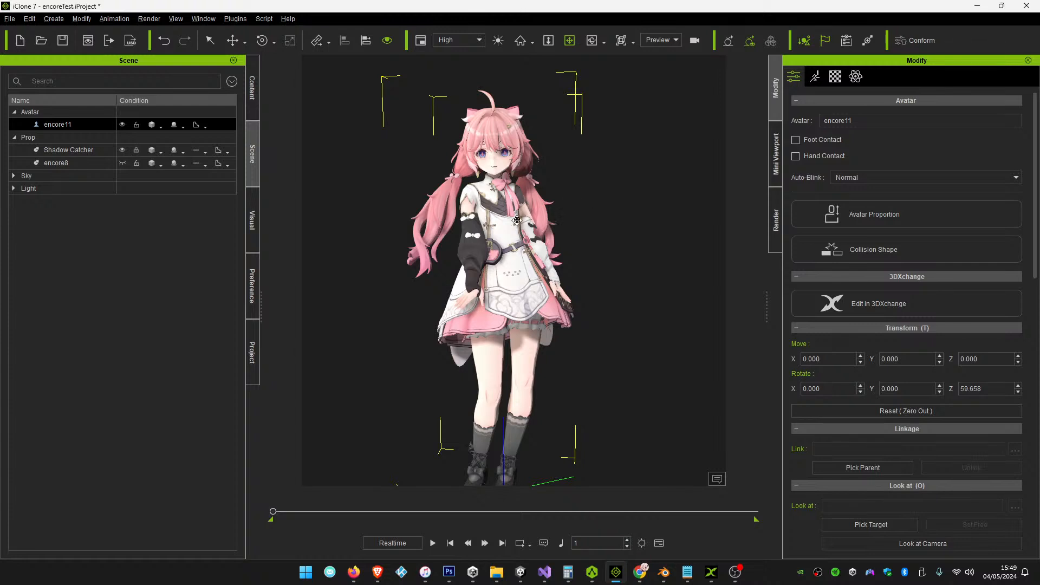
left_click(256, 225)
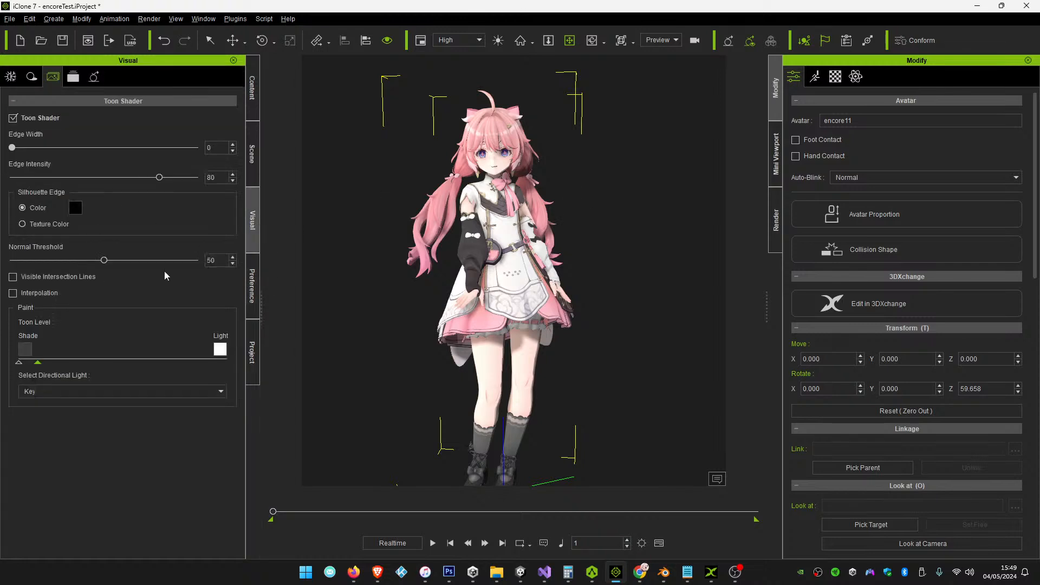
left_click(252, 154)
left_click(14, 188)
left_click(123, 200)
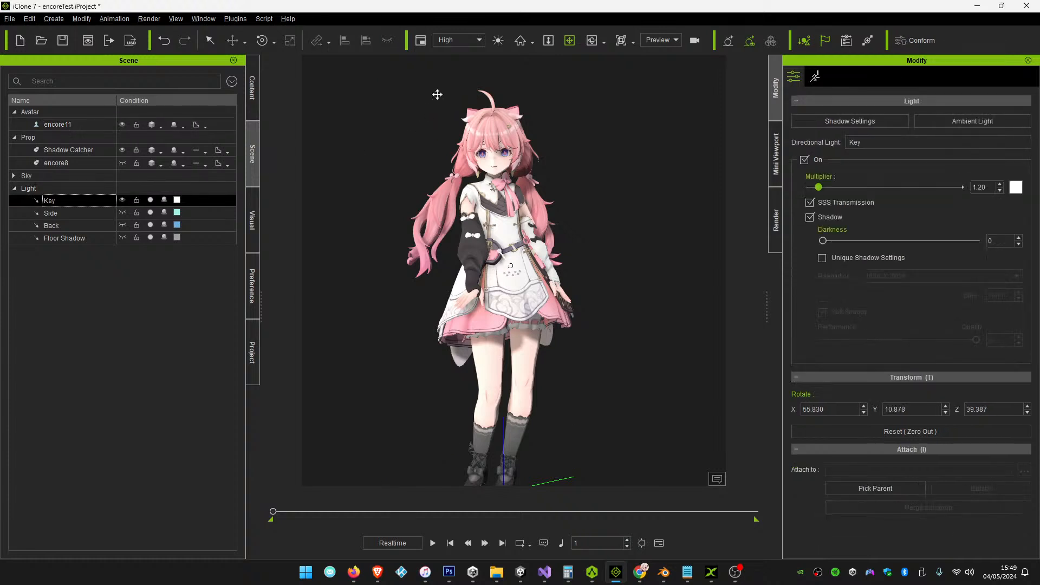
left_click(262, 41)
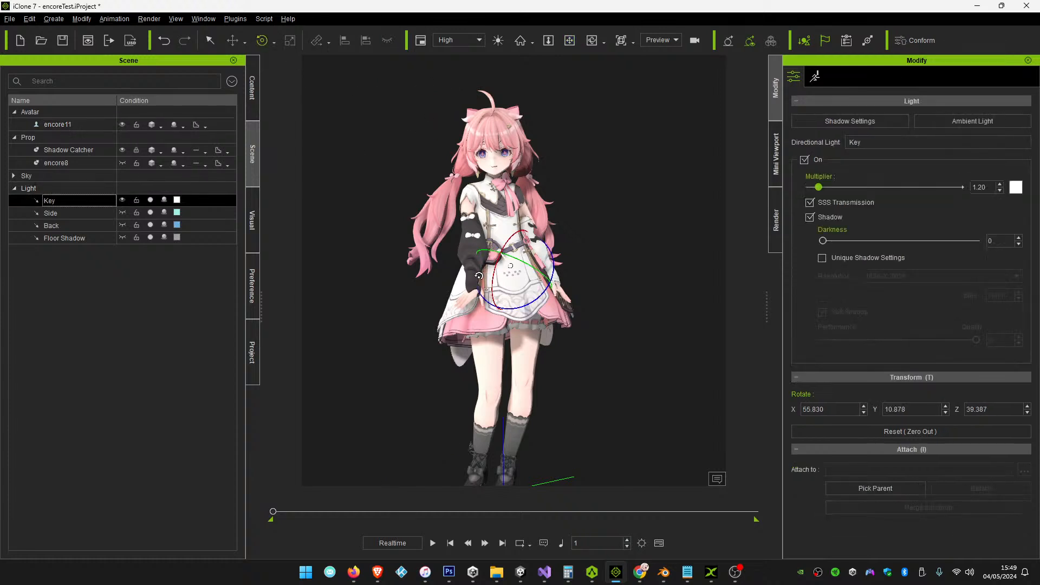
left_click_drag(490, 278, 538, 284)
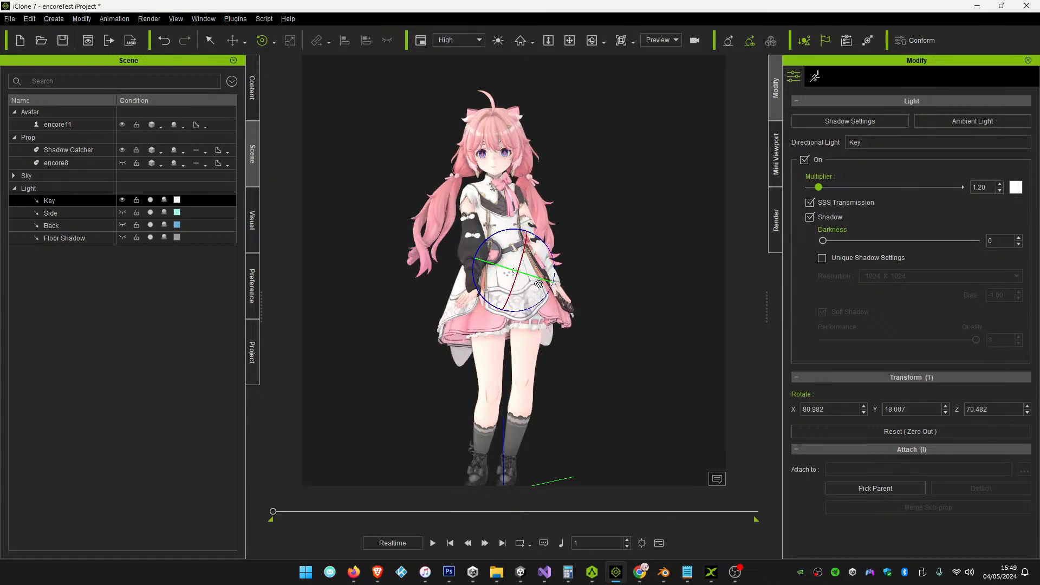
left_click(123, 201)
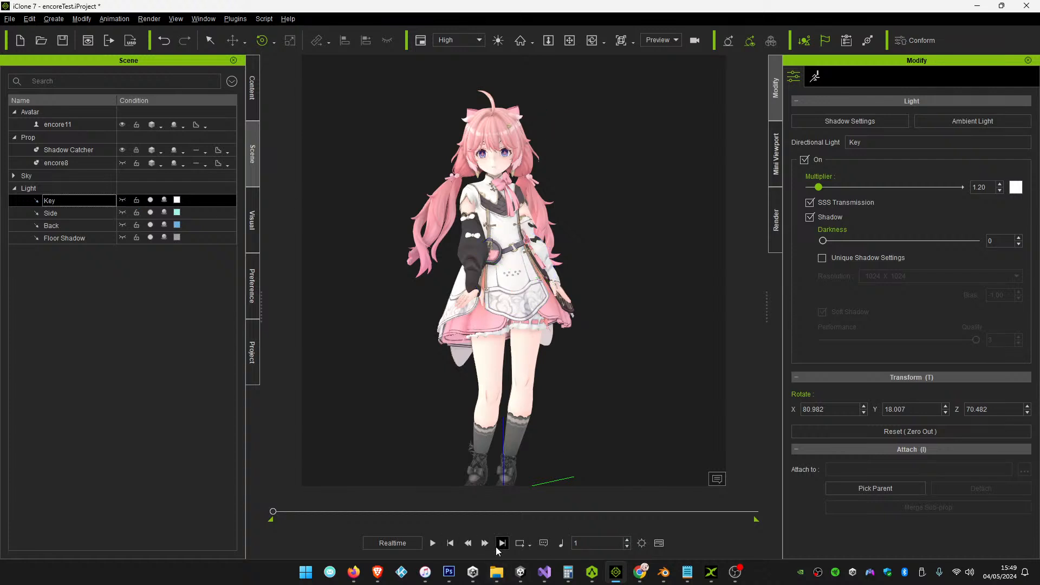
Play encore11's animation through to the last frame to check the deformation, and save the project
left_click(433, 543)
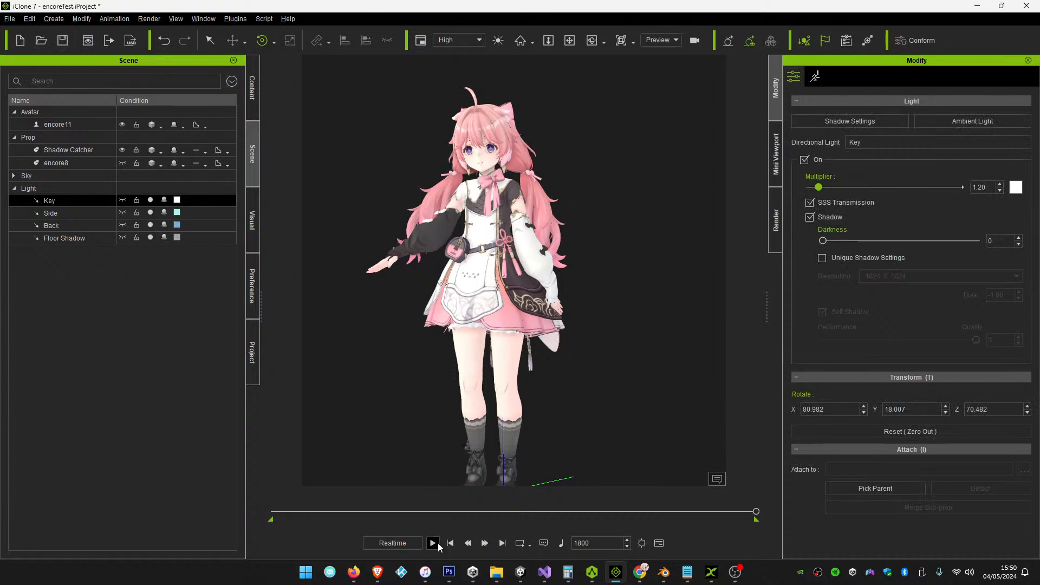
left_click(63, 41)
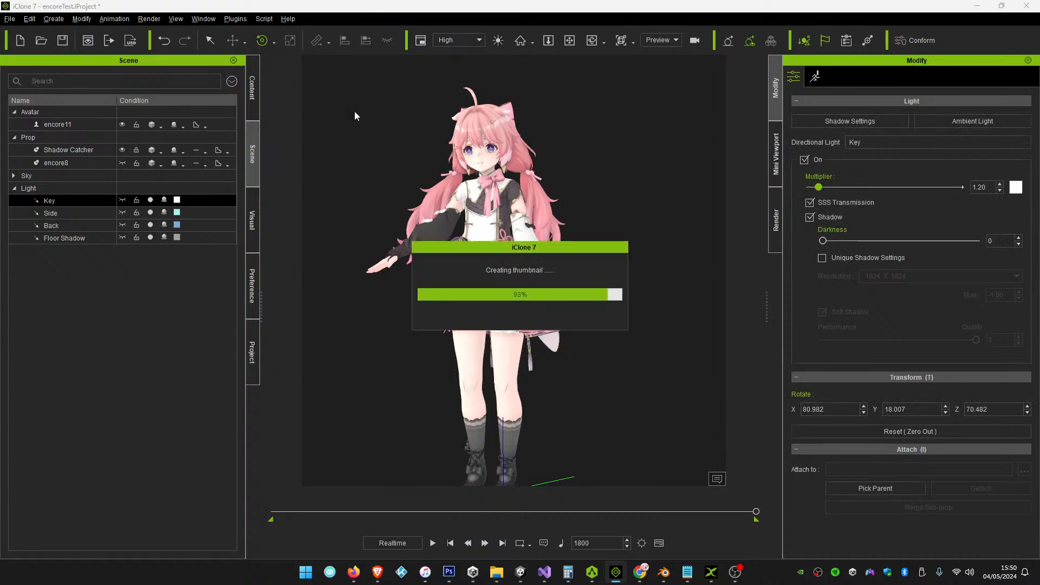
left_click(485, 181)
Delete the encore8 prop and the Shadow Catcher from the scene
left_click(86, 163)
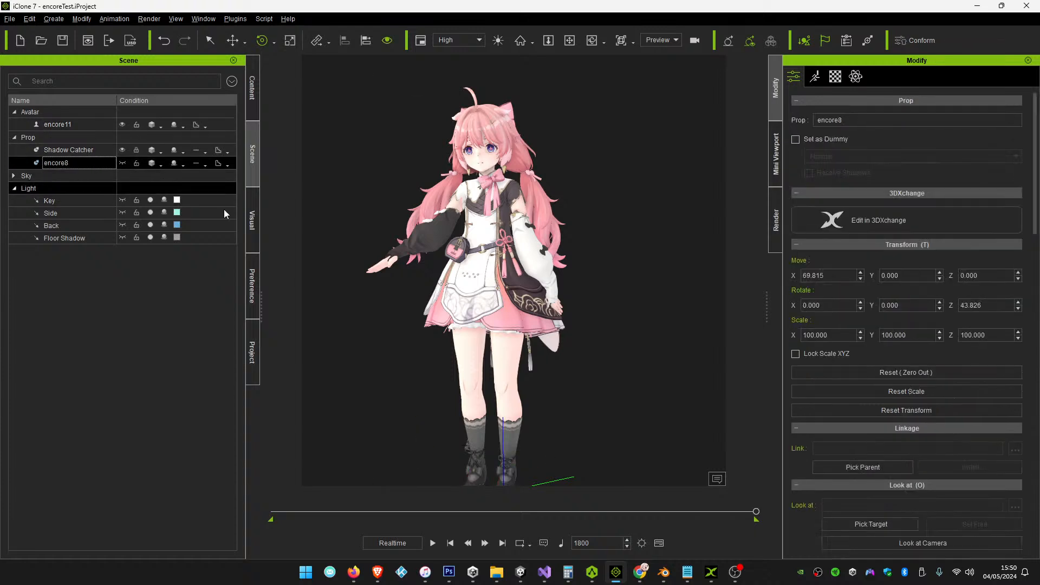
key("Delete")
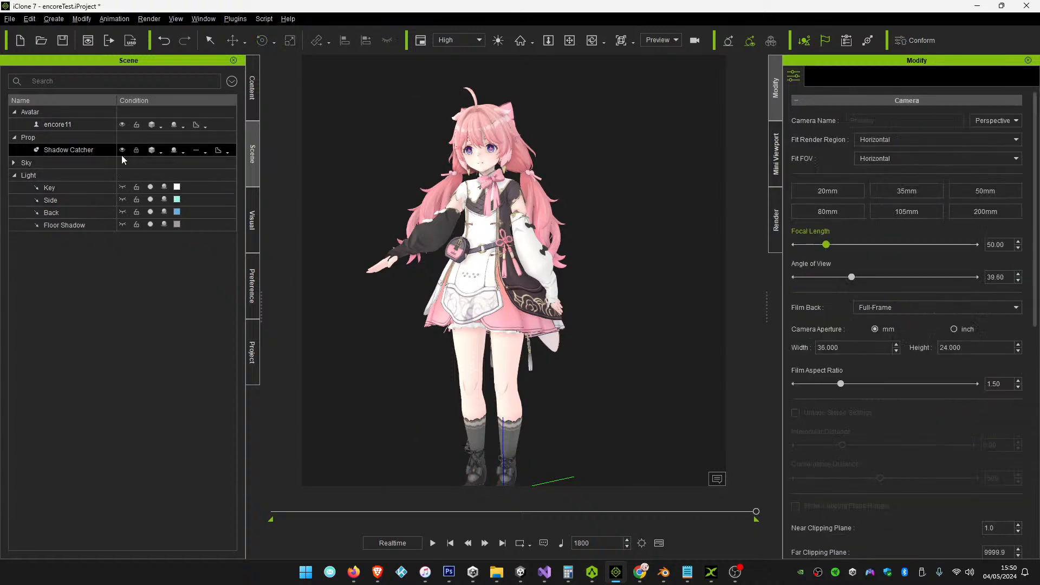
left_click(94, 150)
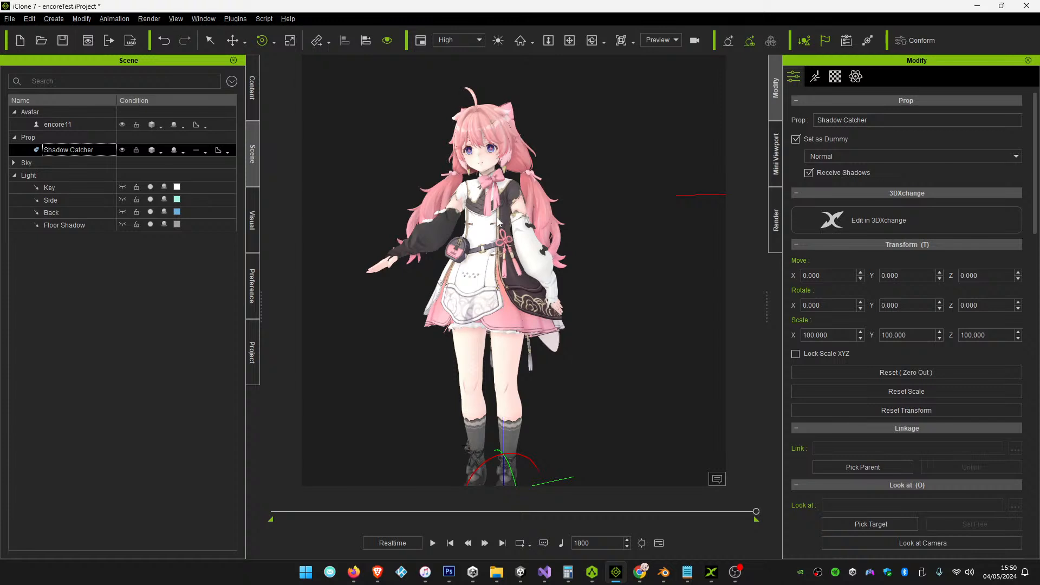
key("Delete")
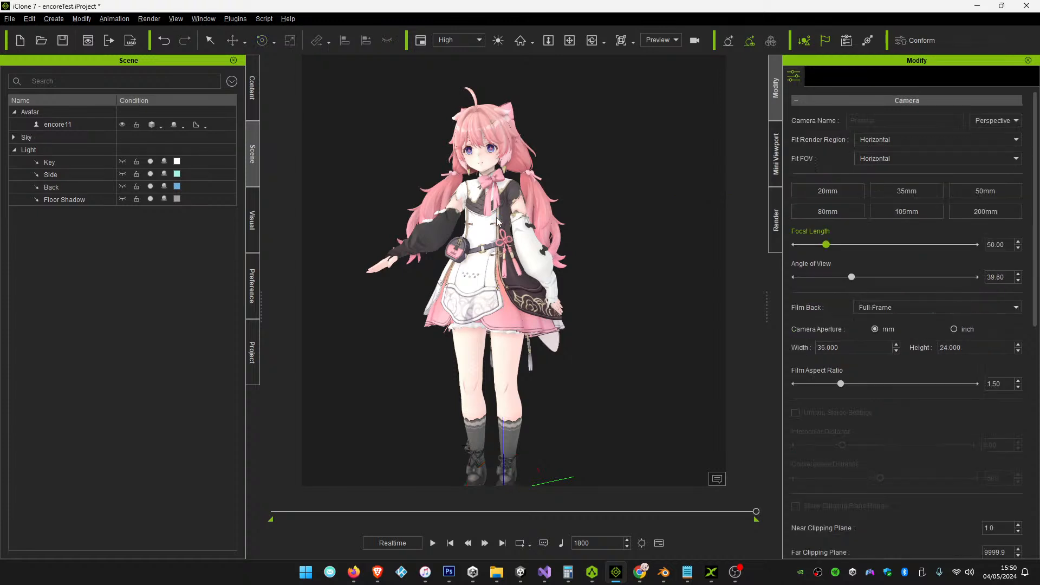
Preview the female 02_Cute move from the Base Motion profile on encore11 with Motion Puppet, starting at the first frame
left_click(76, 124)
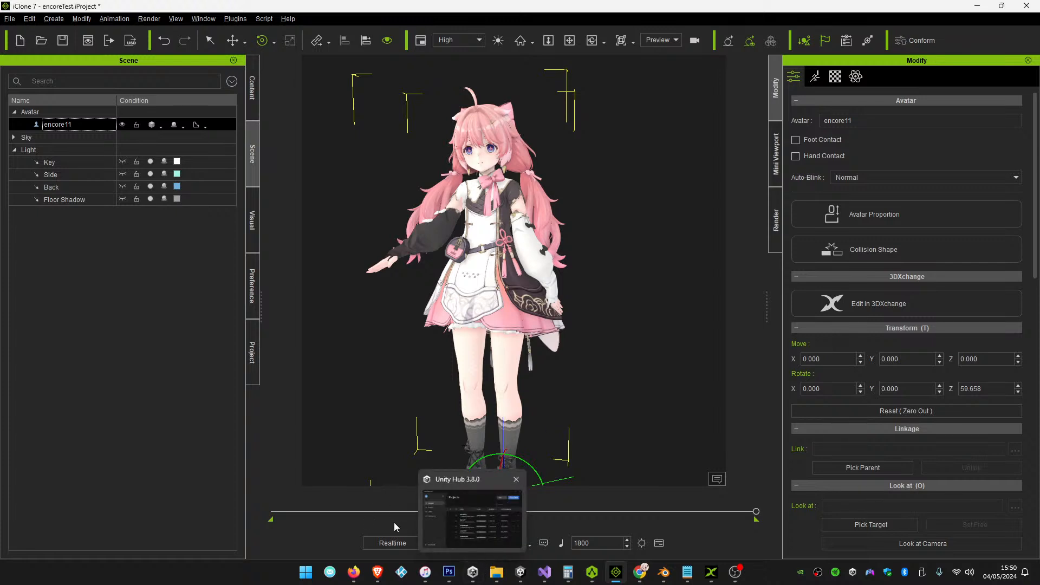
left_click(450, 543)
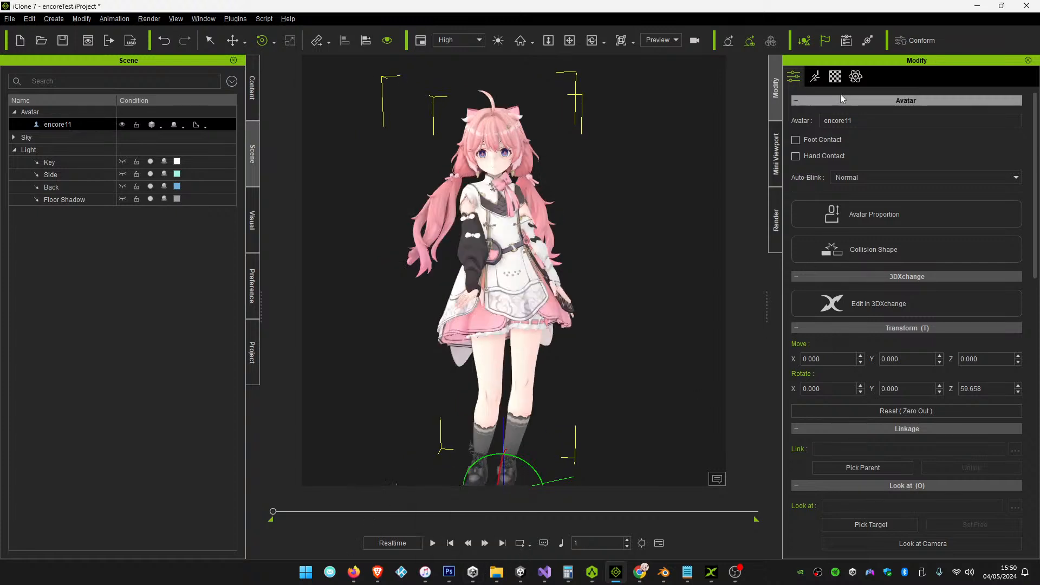
left_click(812, 78)
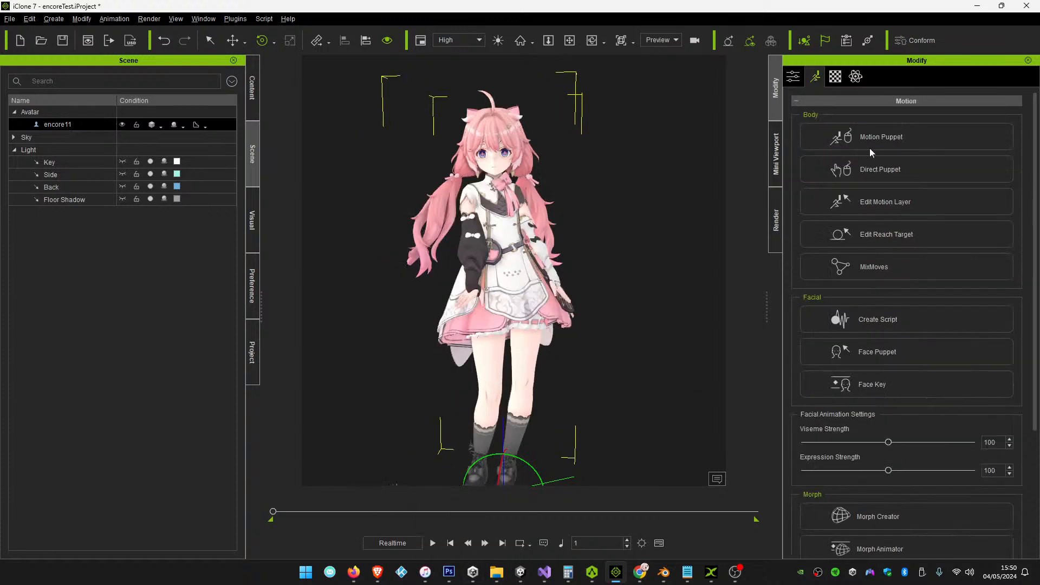
left_click(899, 139)
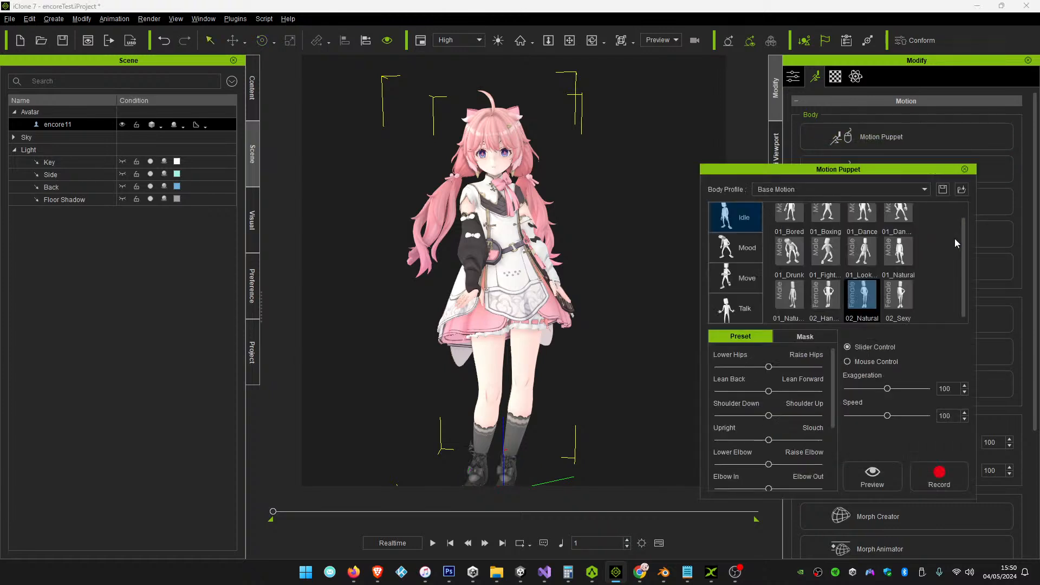
left_click(740, 281)
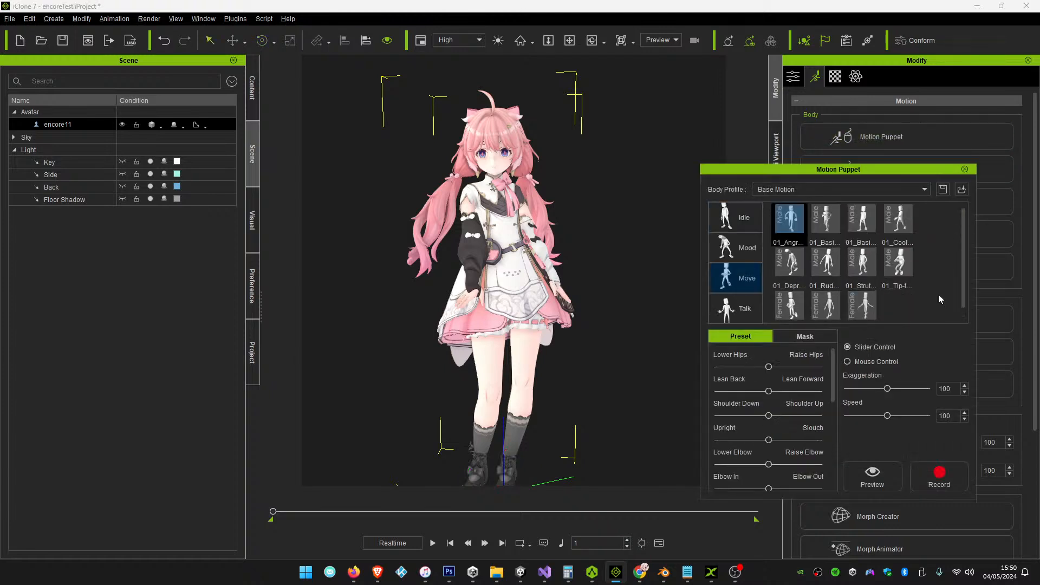
left_click(865, 304)
left_click(885, 476)
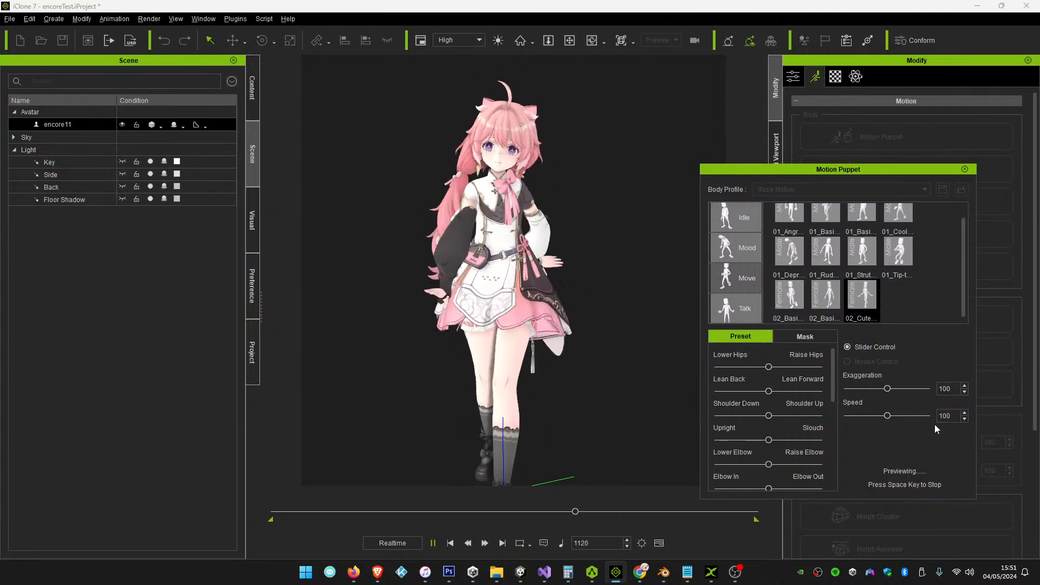
Stop the motion preview, switch to Blender to save the ENCORE3 file, and close Blender
key("space")
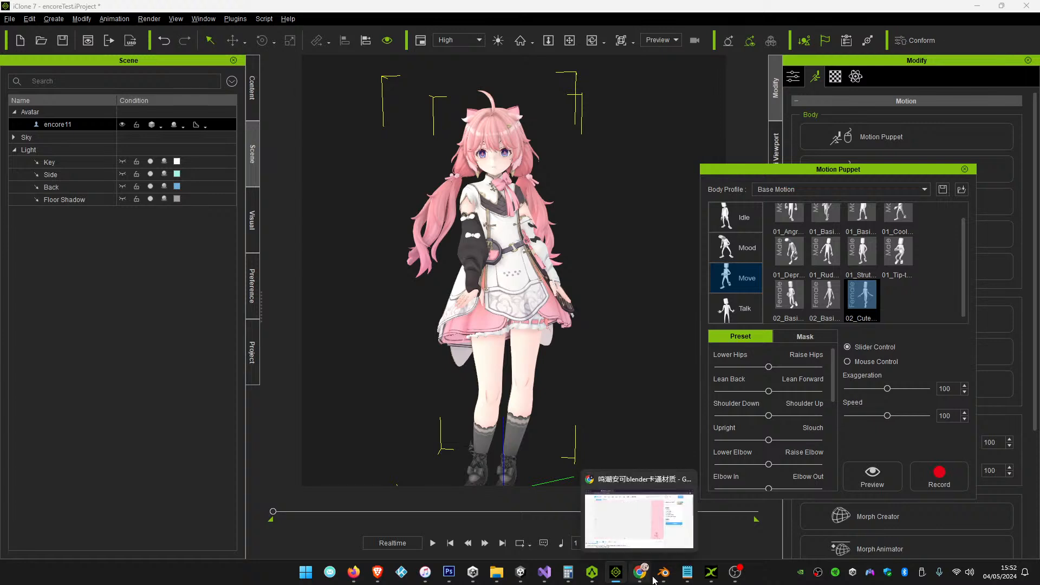
mouse_move(658, 579)
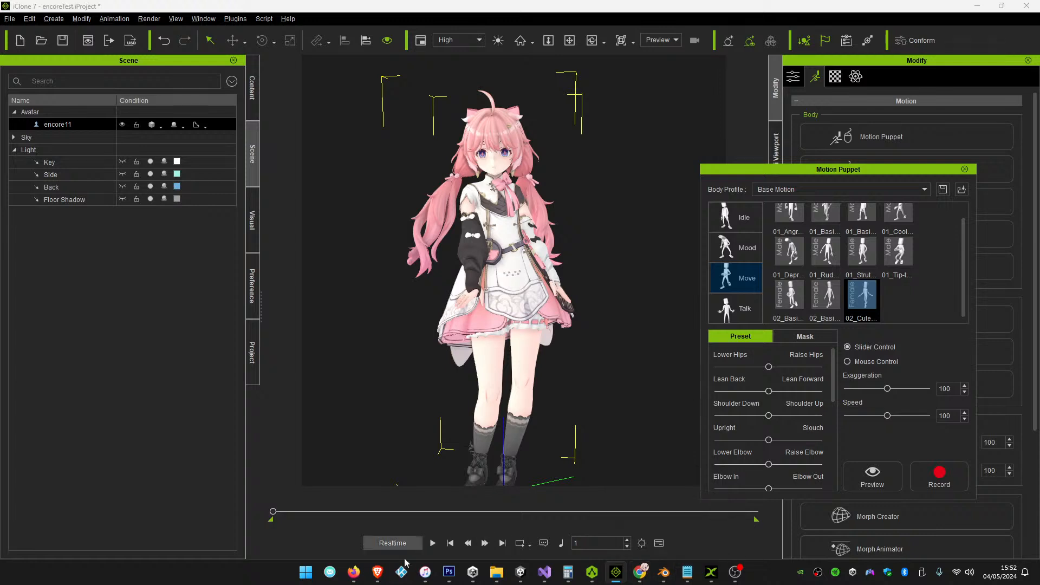
mouse_move(386, 578)
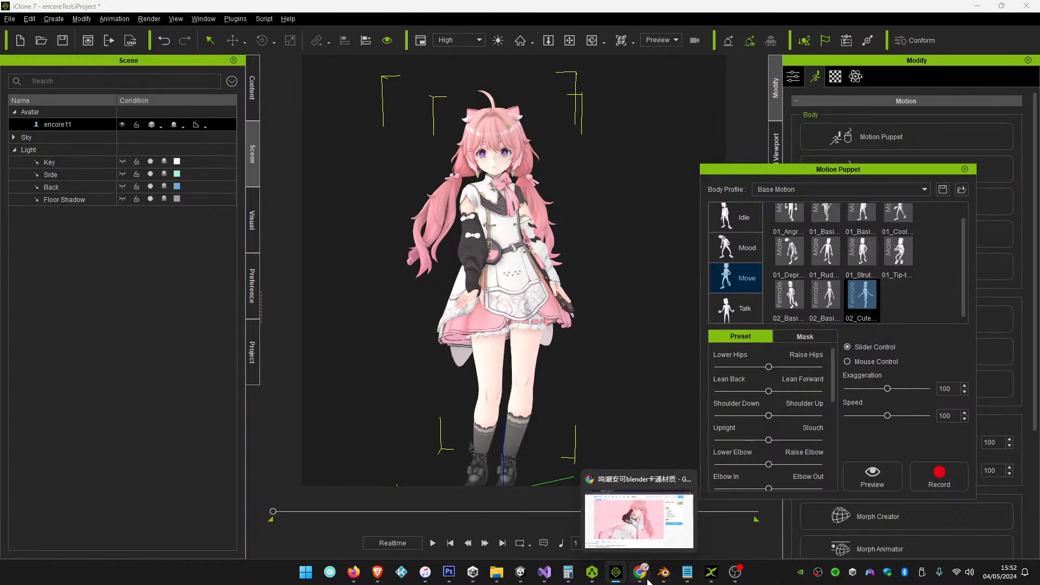
left_click(664, 575)
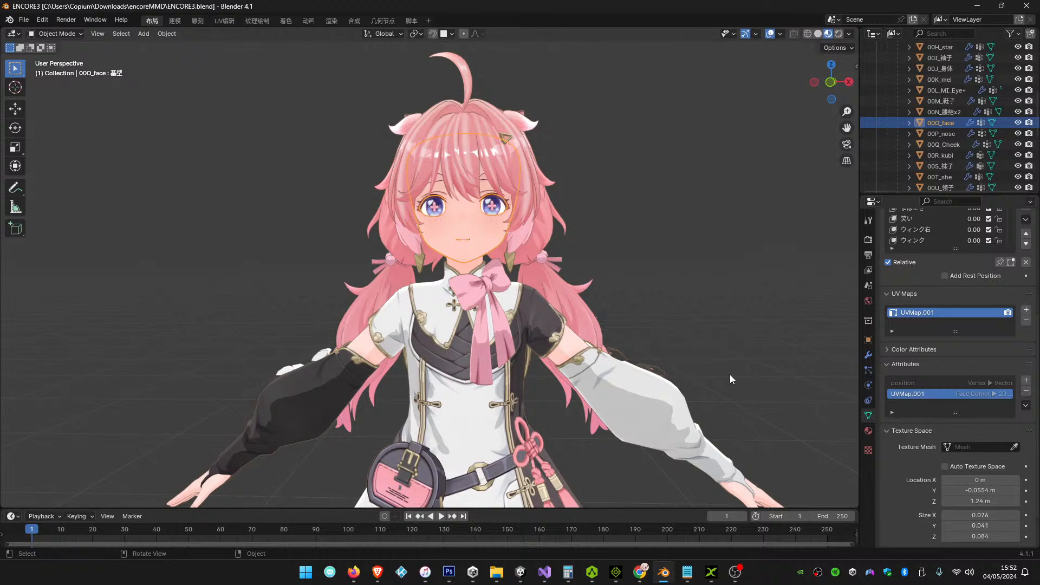
left_click(23, 19)
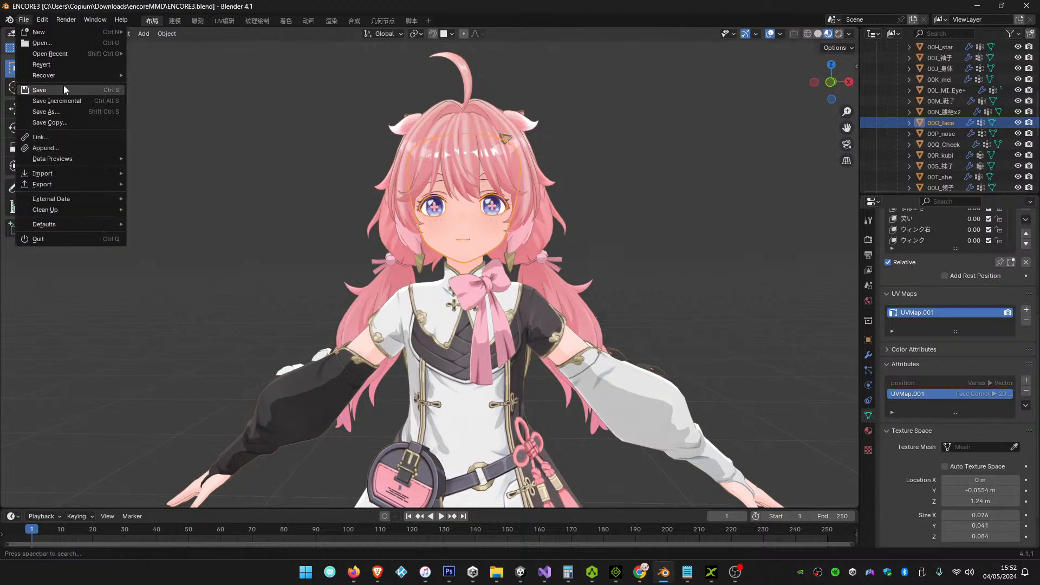
left_click(55, 88)
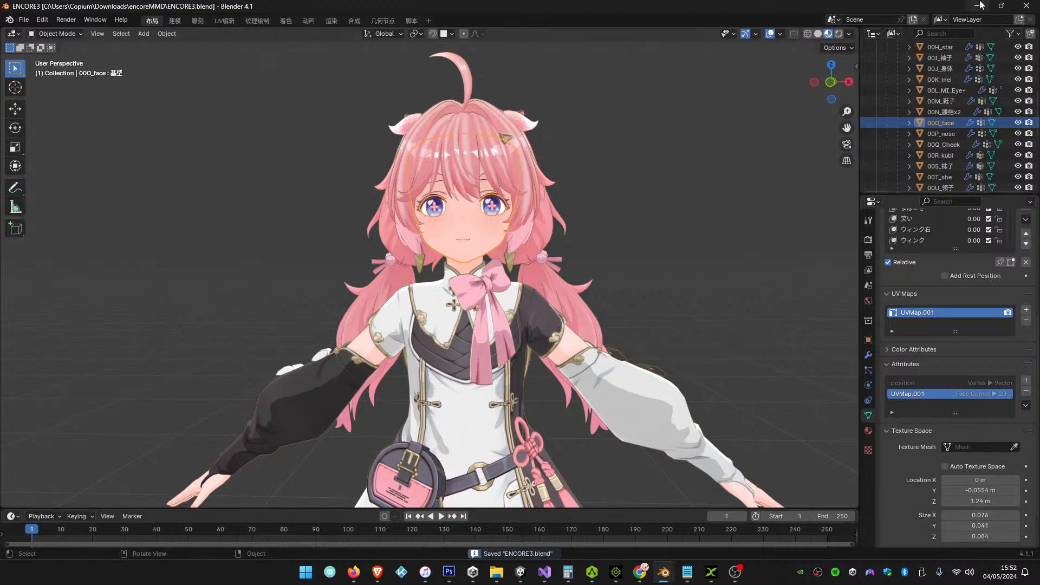
left_click(1026, 5)
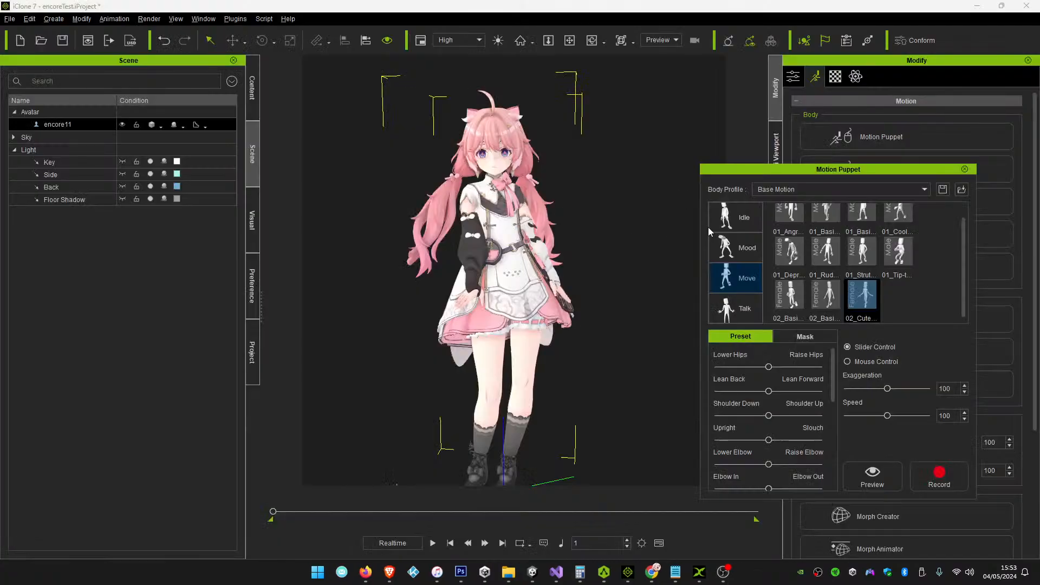
Record the female 02_Cute move on encore11 with Motion Puppet and close the tool
left_click(923, 485)
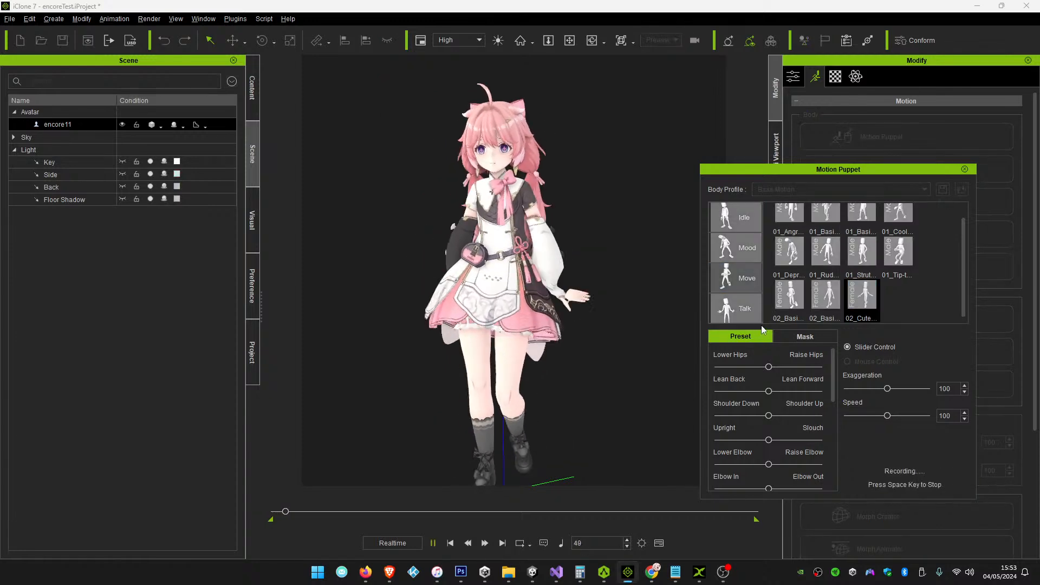
key("space")
left_click(964, 169)
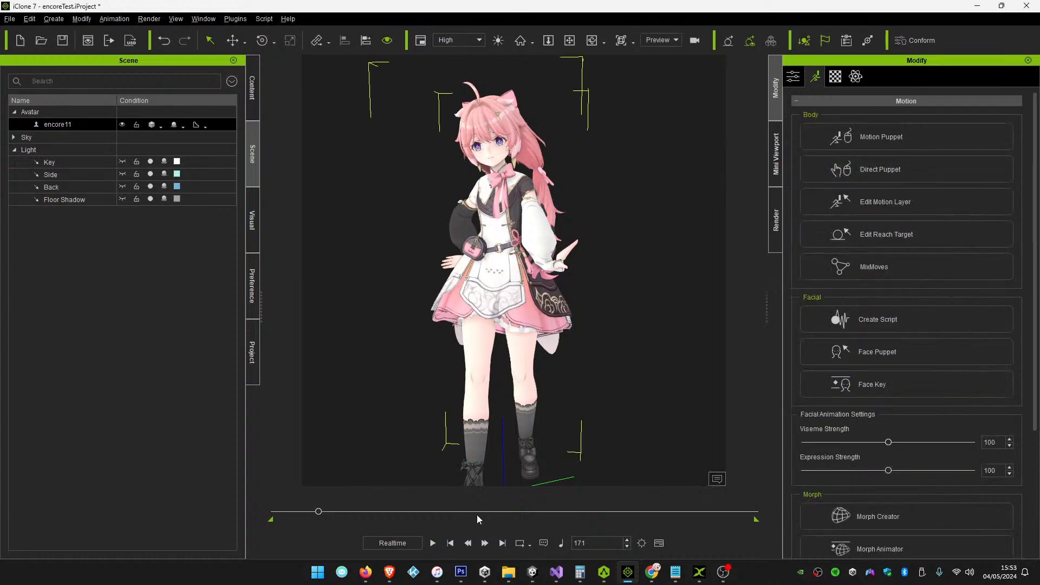
Rotate encore11's right hand outward and down at the first frame with Edit Motion Layer
left_click(450, 543)
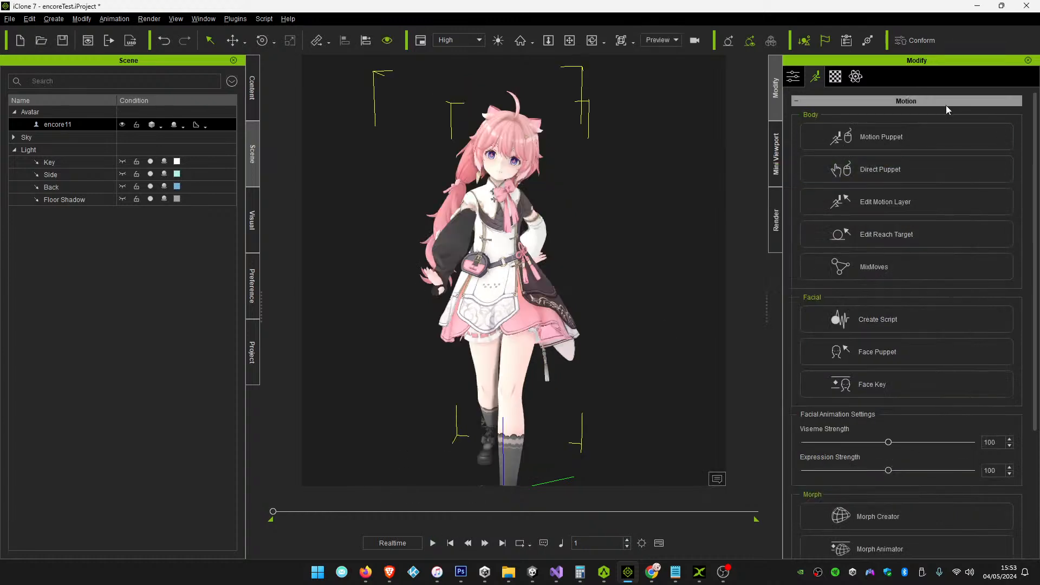
left_click(924, 200)
left_click(778, 283)
left_click(262, 40)
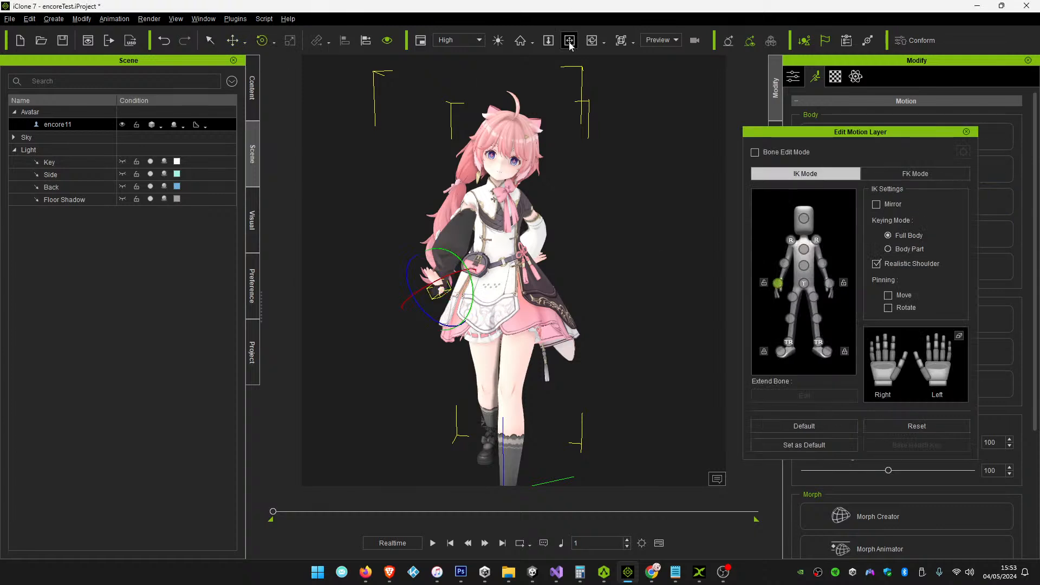
left_click_drag(446, 278, 405, 296)
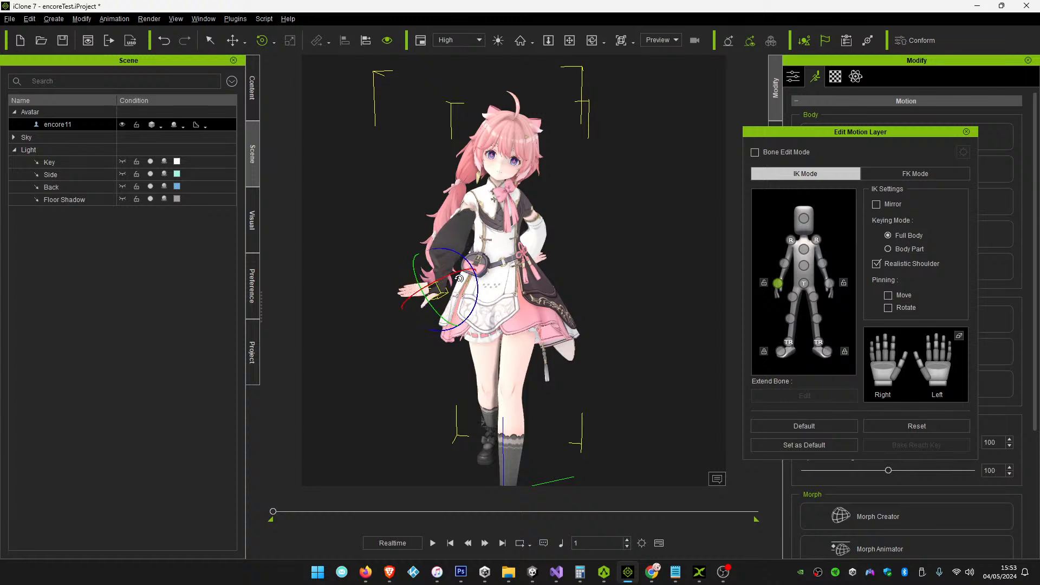
left_click_drag(475, 299, 485, 265)
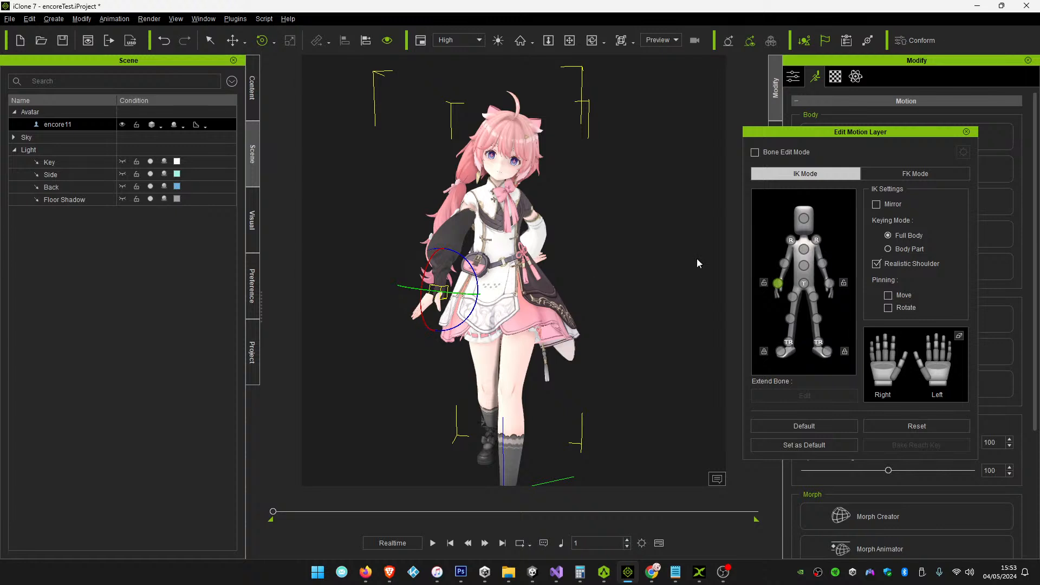
Rotate encore11's left hand at the wrist on the first frame and briefly play the motion to check it
left_click(828, 282)
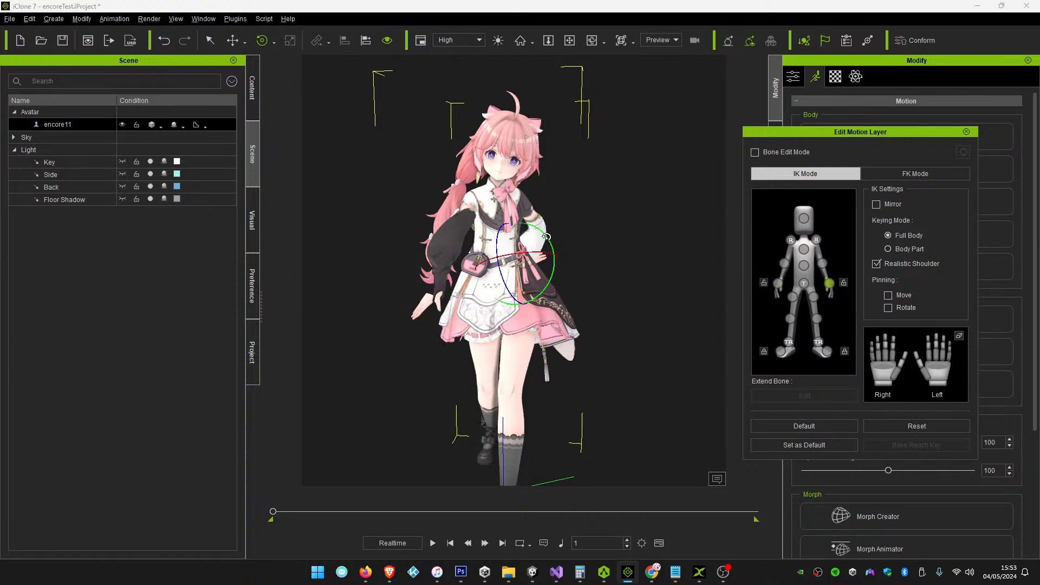
left_click_drag(551, 242, 531, 227)
left_click(432, 543)
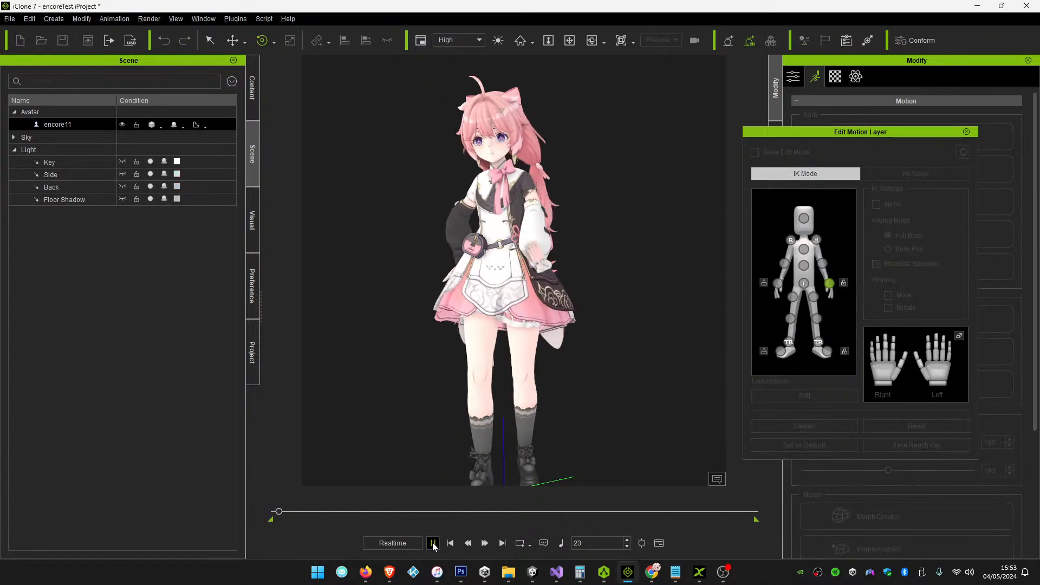
left_click(433, 543)
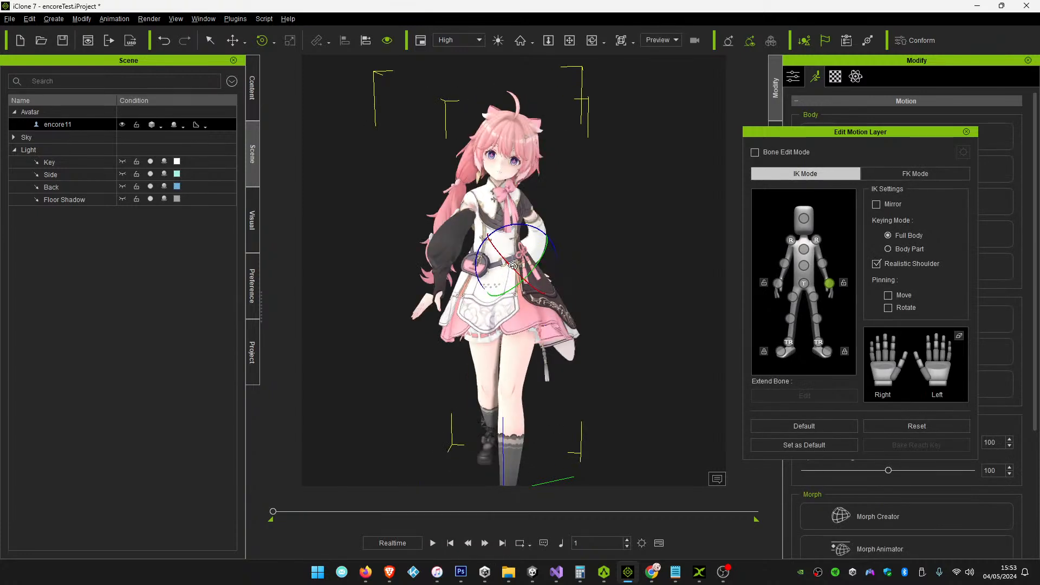
Fine-tune the left hand's rotation at the first frame, play the motion, and scrub to frame 94 to inspect the wrist
left_click_drag(512, 266, 520, 268)
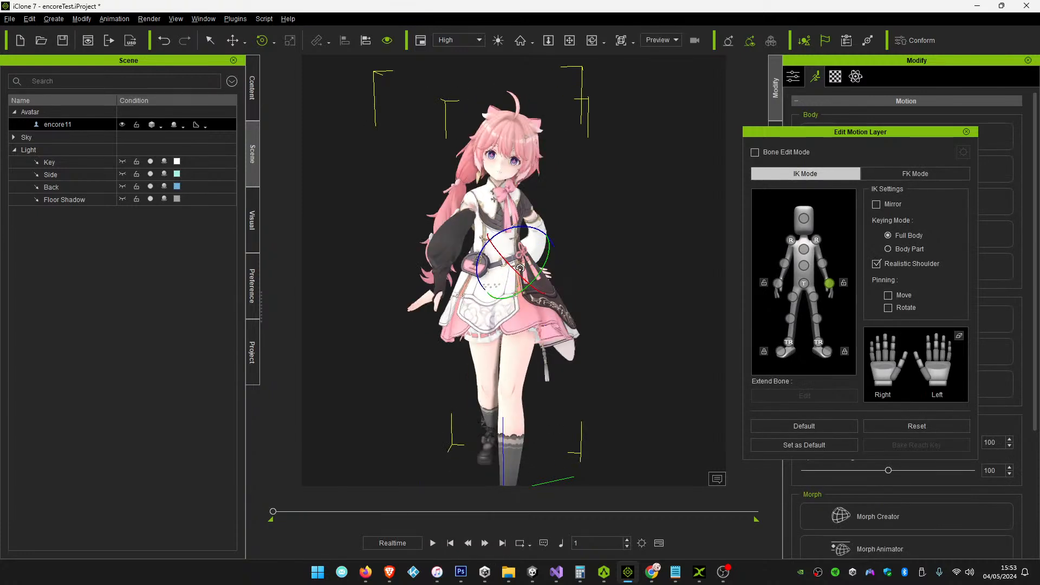
left_click(433, 543)
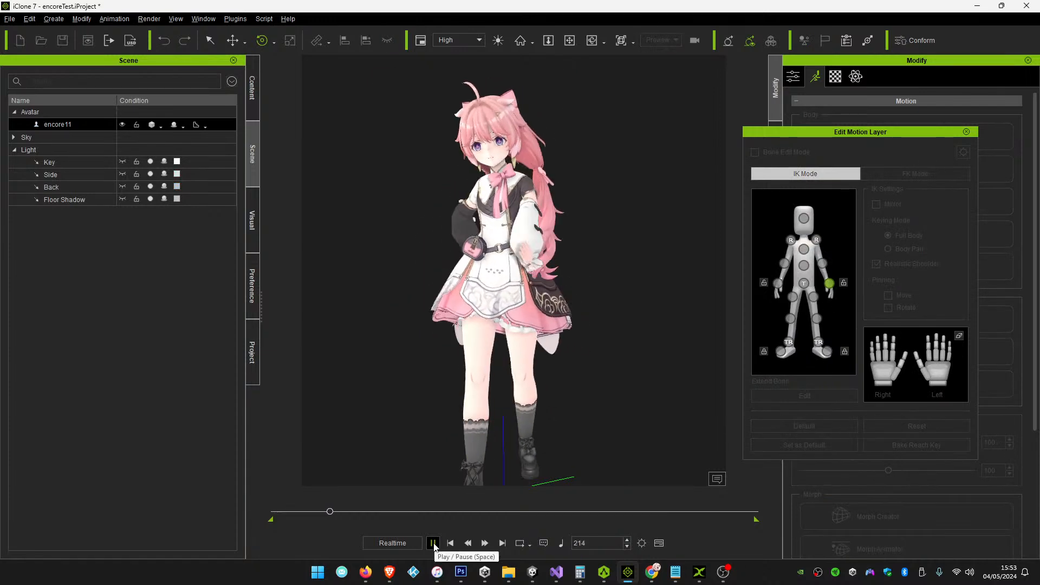
left_click(432, 543)
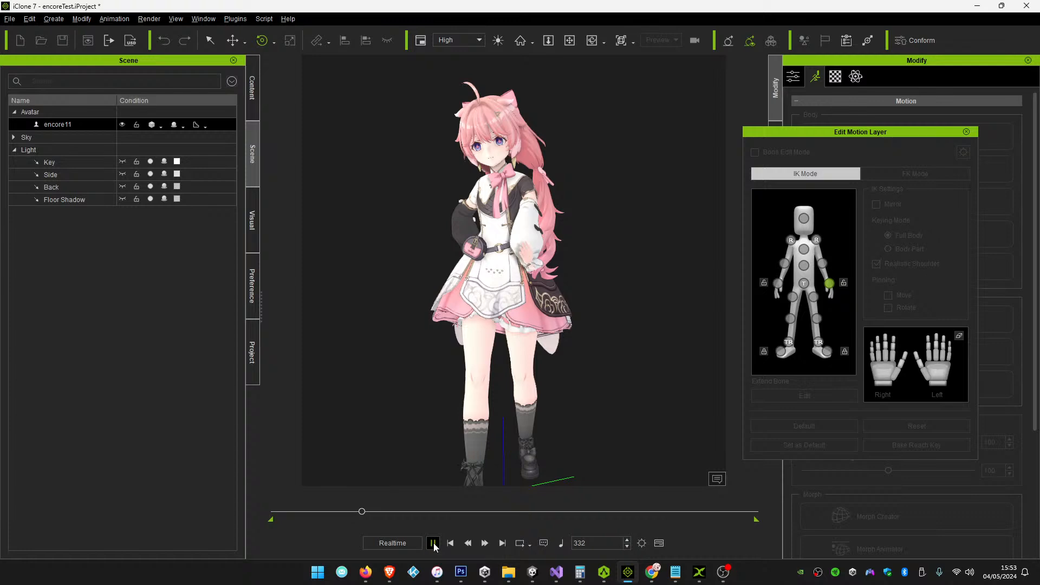
mouse_move(307, 512)
left_mouse_down()
mouse_move(274, 512)
mouse_move(300, 514)
left_mouse_up()
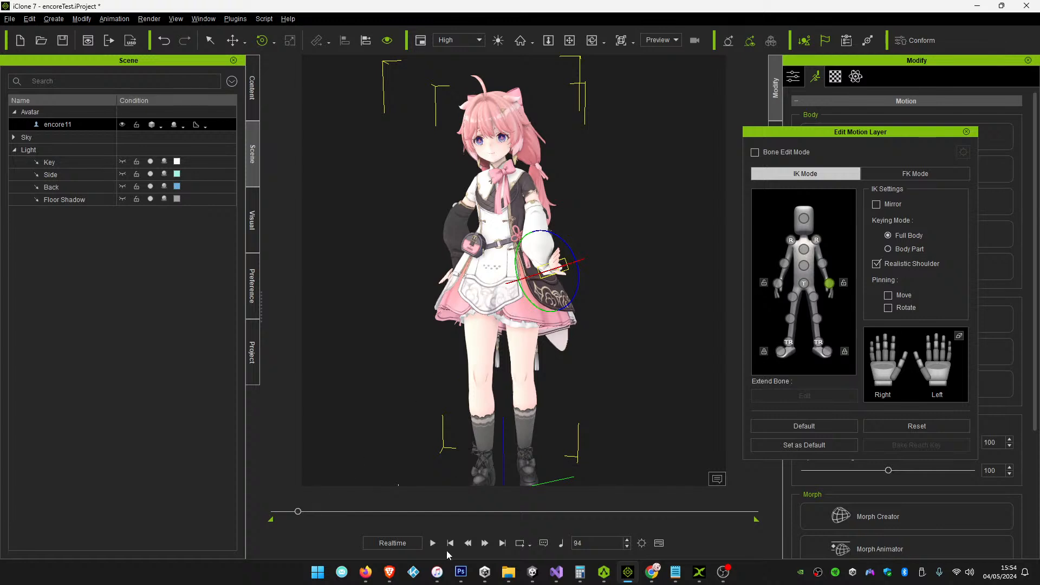
Rotate the left hand again at the first frame, play the motion, and scrub to frame 174 to review the pose
left_click_drag(552, 268, 552, 252)
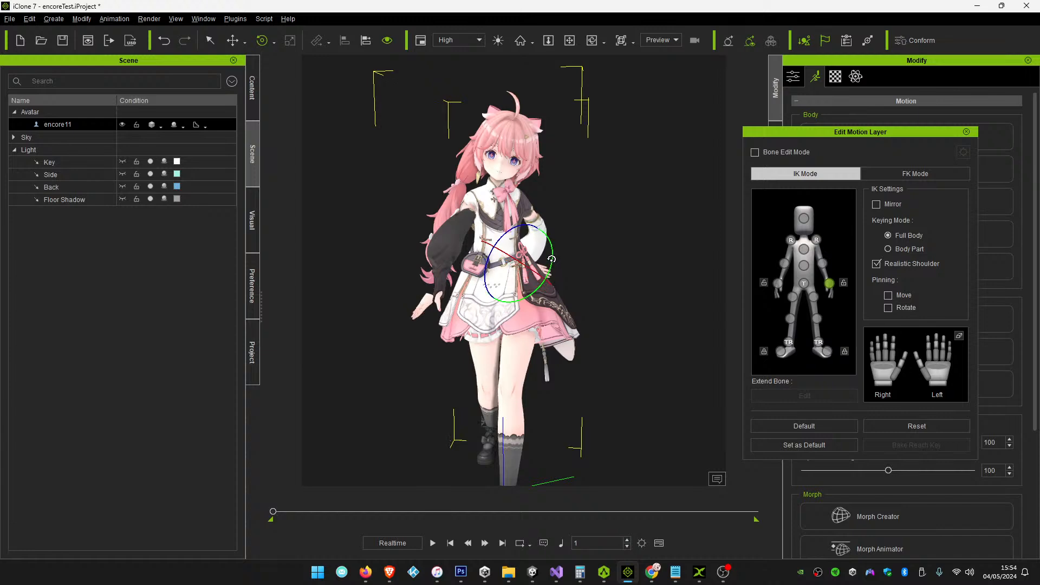
left_click(432, 547)
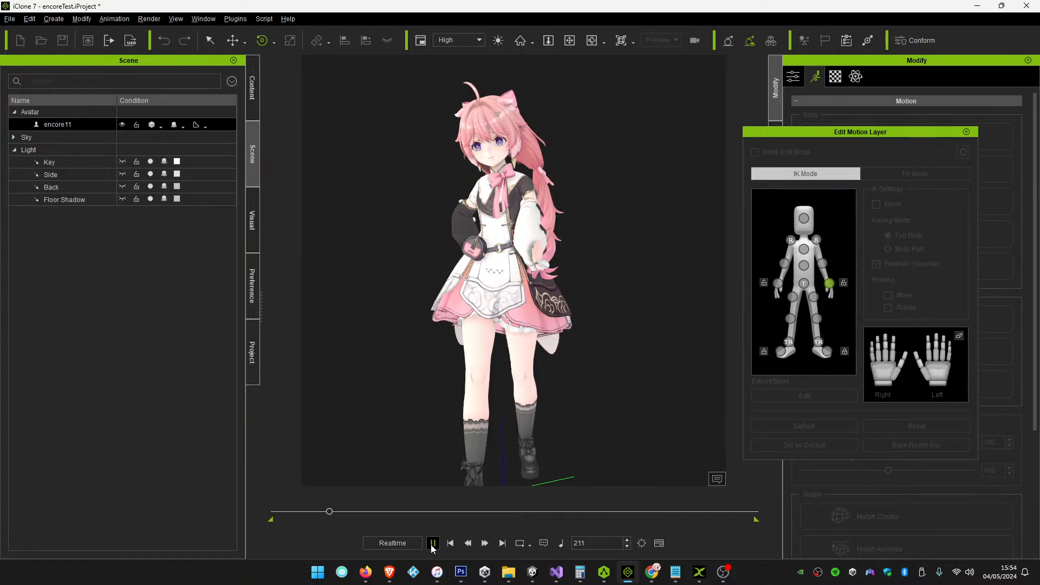
left_click(433, 544)
mouse_move(313, 511)
left_mouse_down()
mouse_move(277, 511)
mouse_move(320, 512)
left_mouse_up()
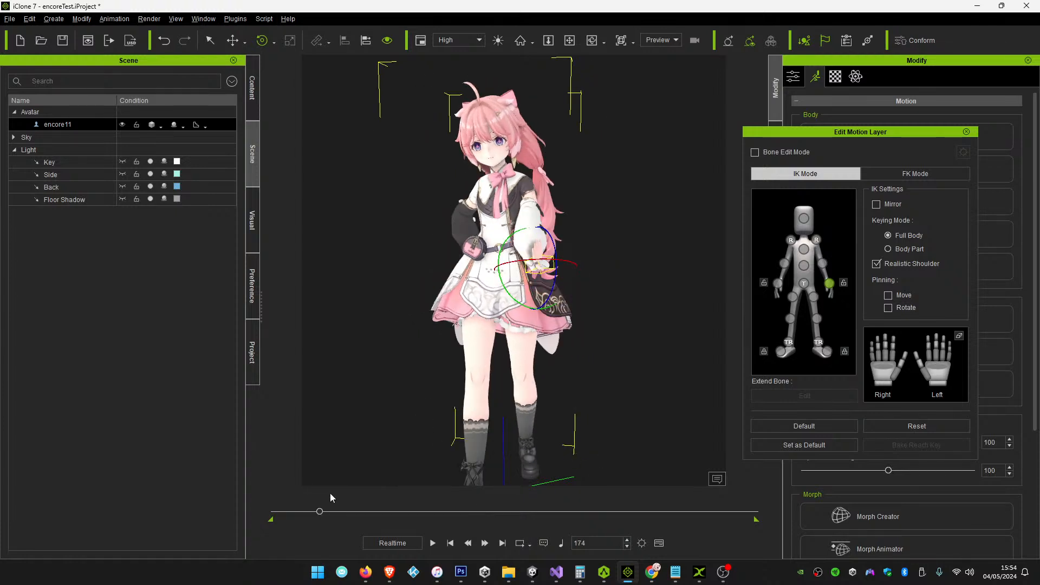
Replay the recorded motion from the first frame to check both hands, and save the project
left_click(450, 543)
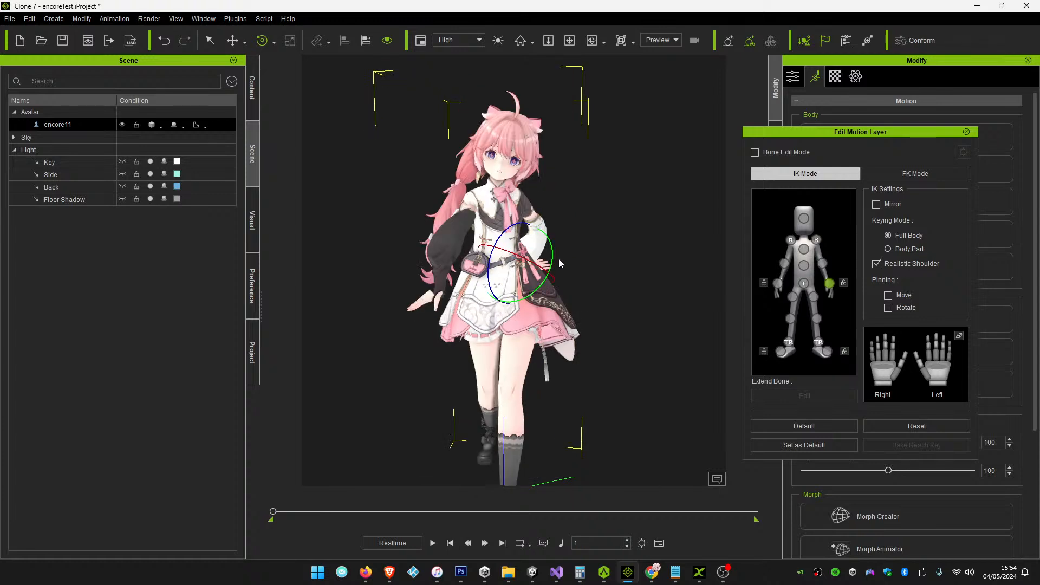
mouse_move(437, 571)
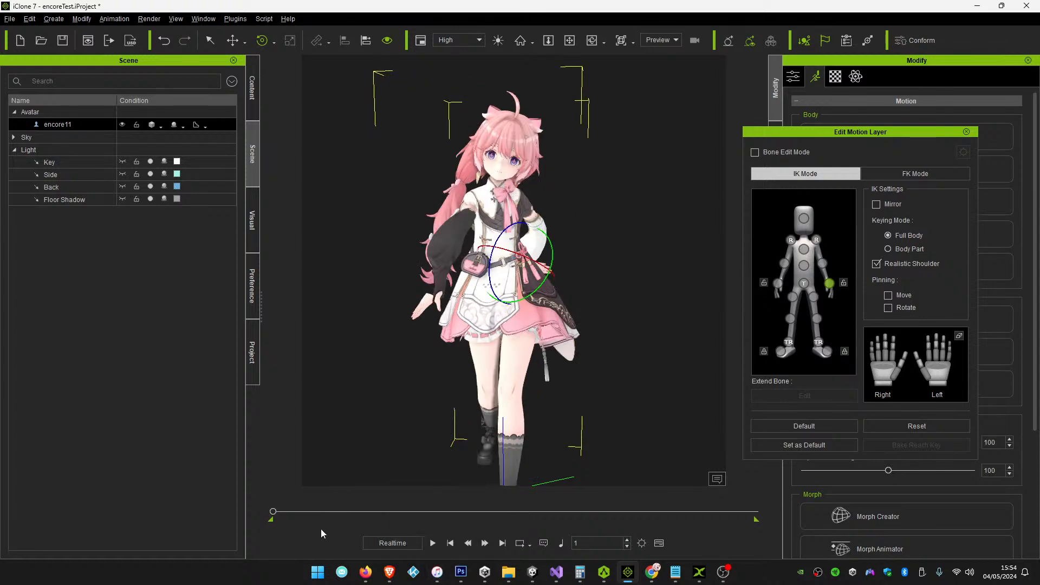
left_click(434, 543)
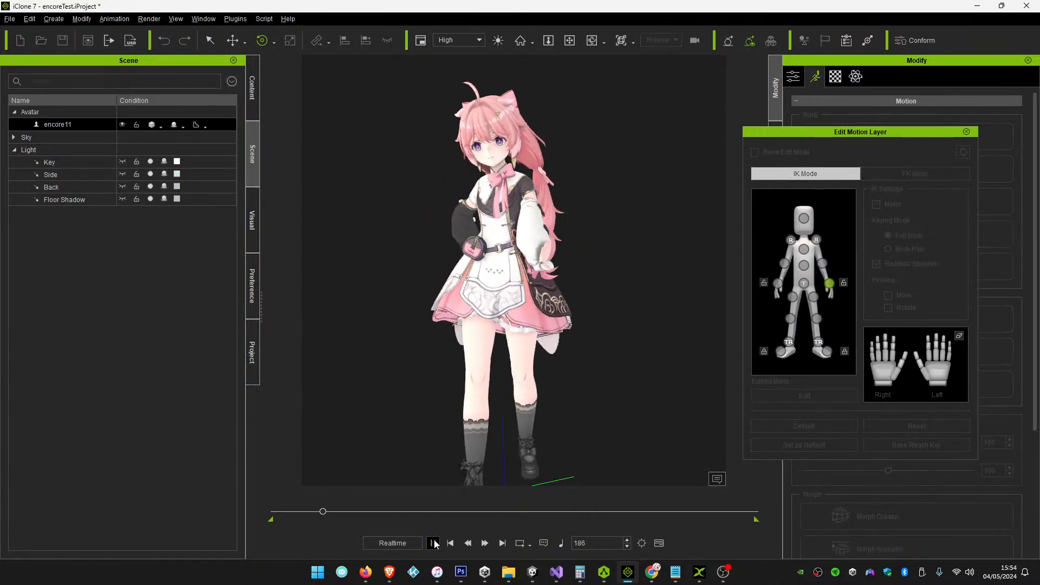
left_click(433, 544)
left_click(433, 543)
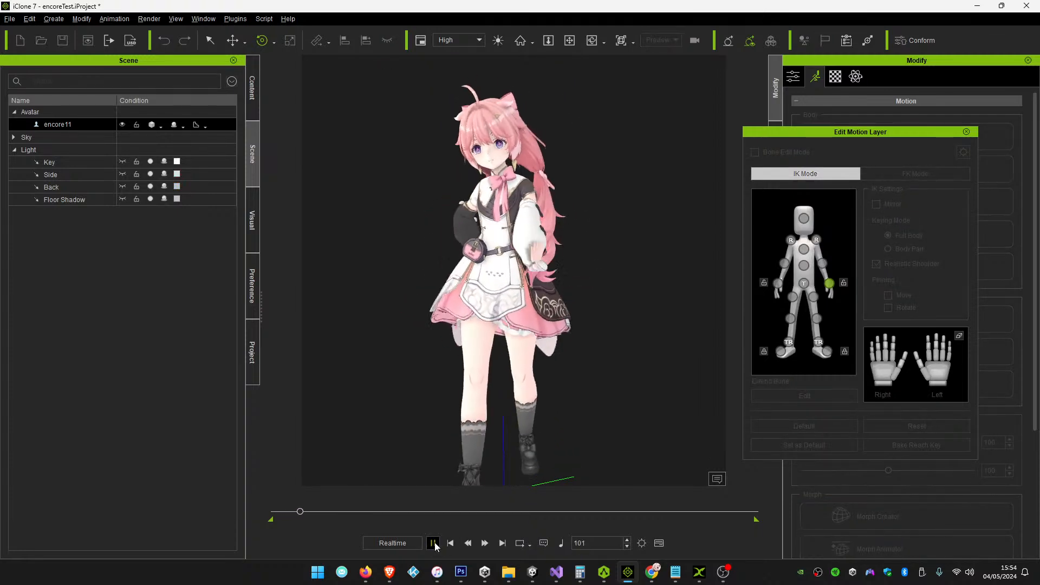
left_click(433, 543)
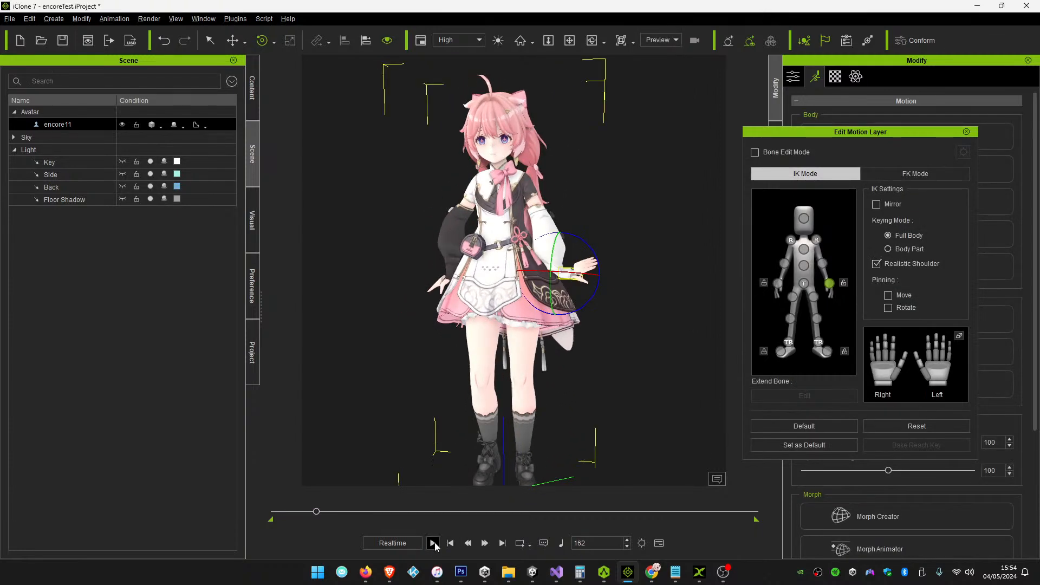
left_click(434, 543)
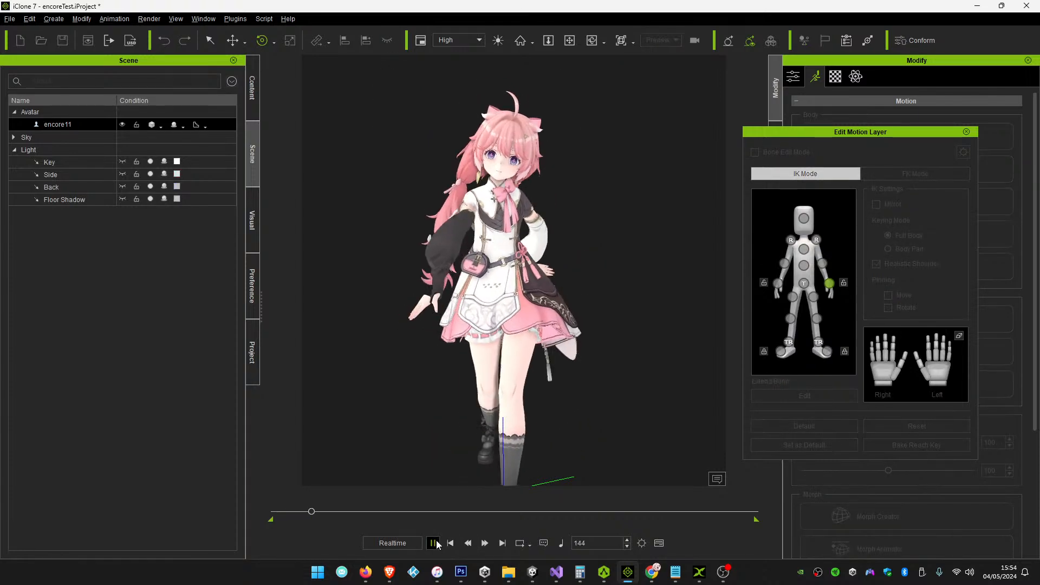
left_click(433, 544)
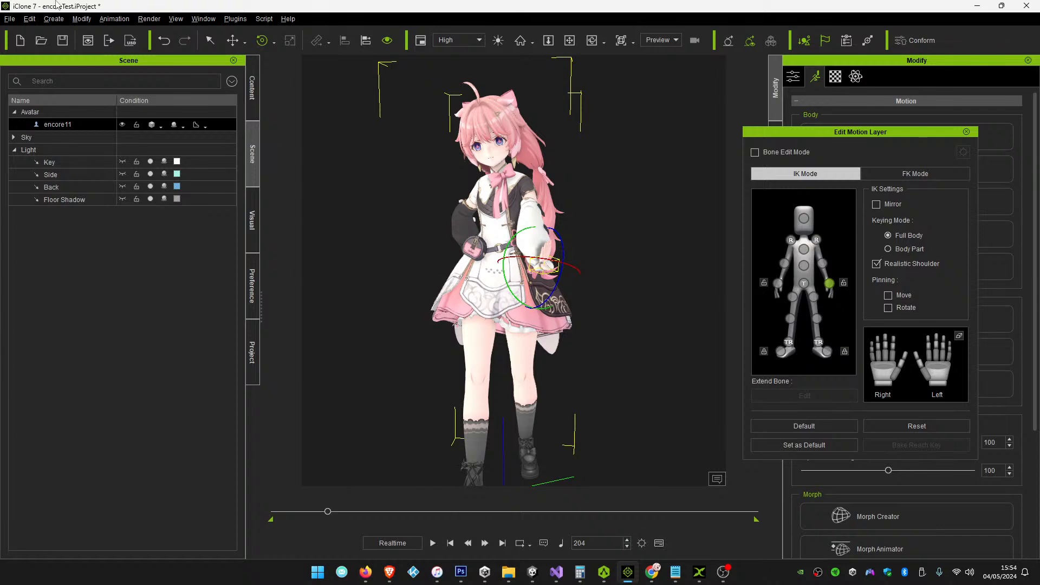
left_click(63, 41)
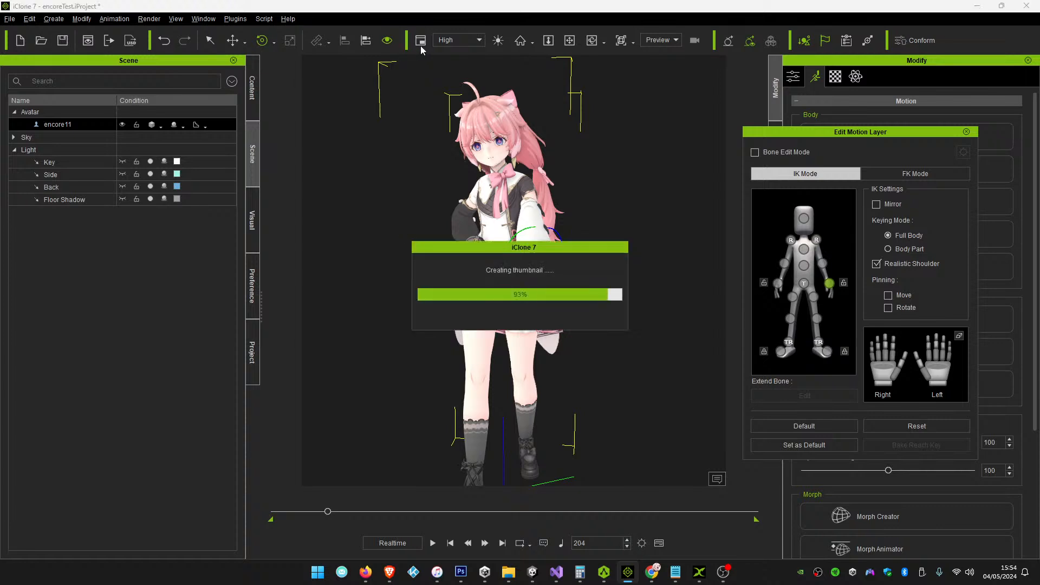
Create two new cameras in the scene
left_click(53, 20)
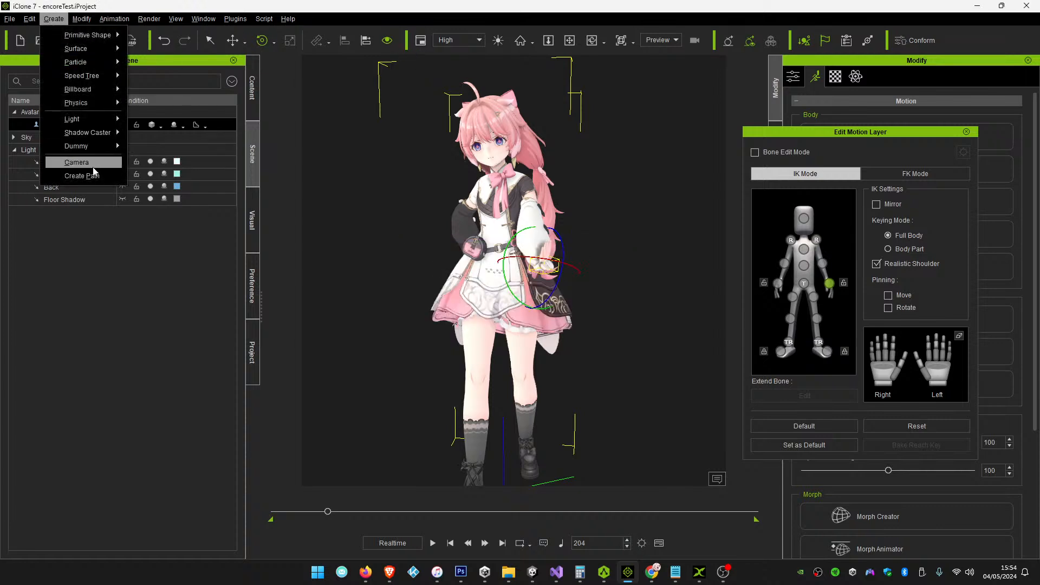
left_click(100, 165)
left_click(54, 19)
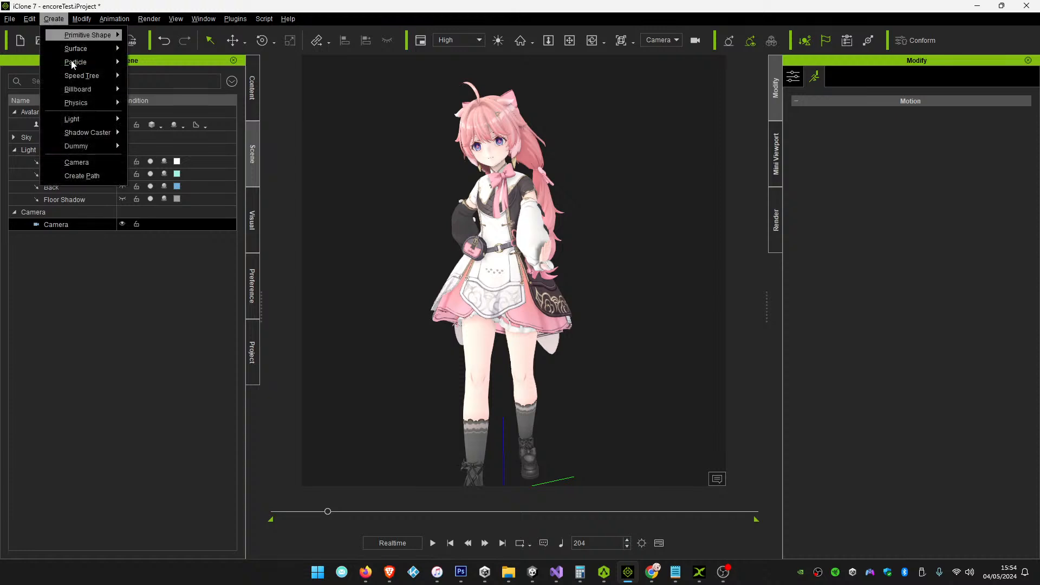
left_click(84, 158)
Pan and orbit the second camera, Camera(0), to frame encore11's full body from the side
left_click(569, 40)
left_click_drag(535, 250, 536, 232)
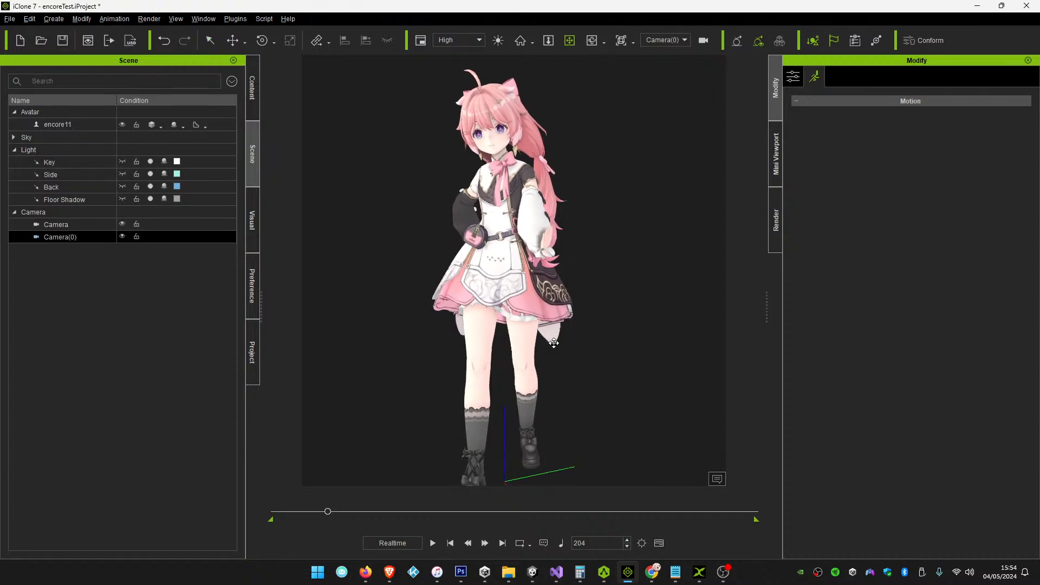
left_click_drag(554, 341, 560, 323)
right_click_drag(647, 316, 408, 307)
left_click(53, 18)
left_click(314, 67)
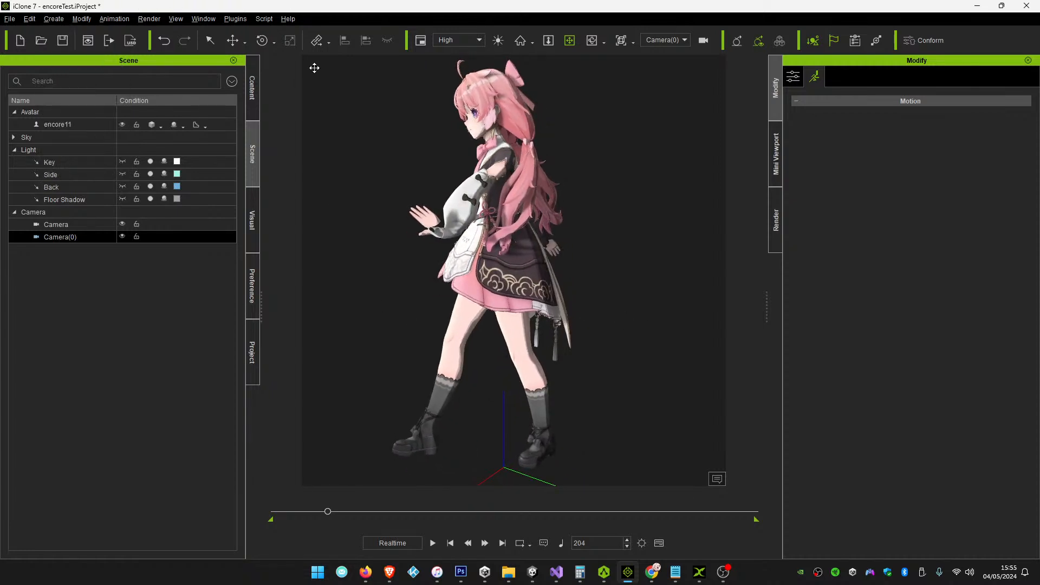
Return to the first frame and orbit and pan Camera(0) to frame encore11's full walking pose from the side
left_click(450, 543)
right_click_drag(574, 275, 257, 256)
middle_click_drag(530, 274, 578, 250)
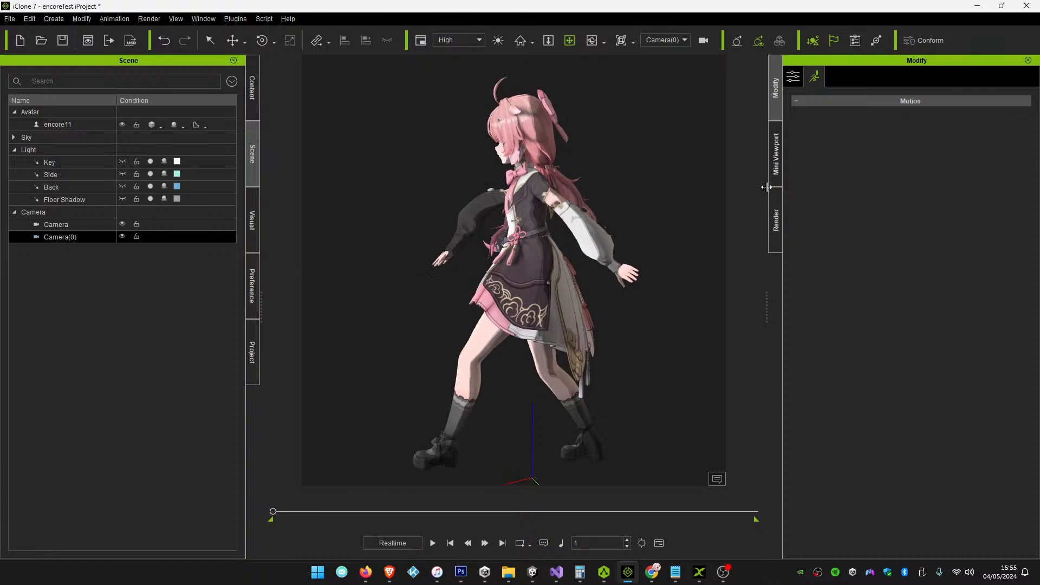
Create a box primitive and scale it down uniformly to about 38
left_click(796, 81)
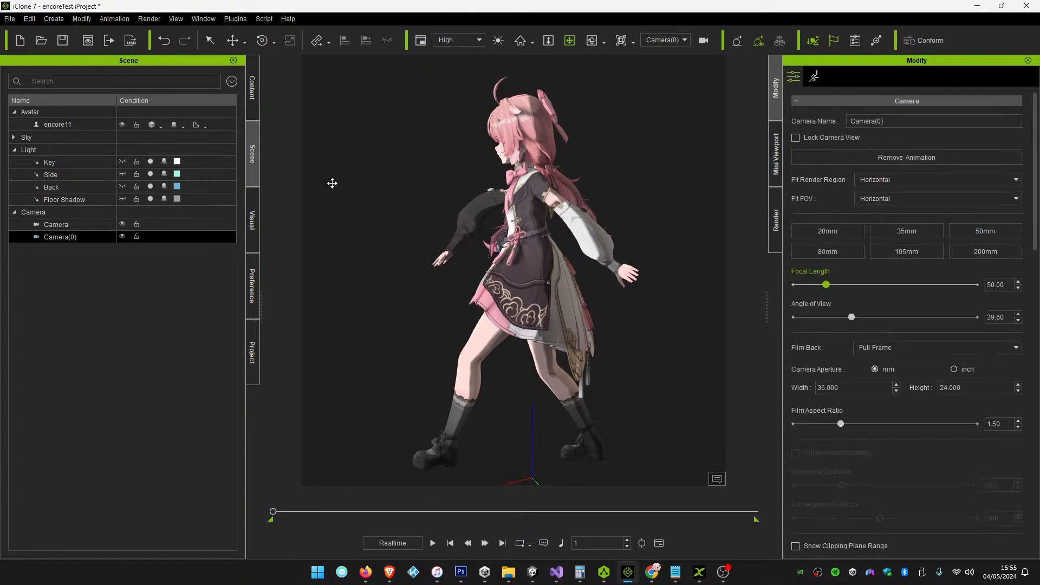
left_click(54, 18)
mouse_move(87, 37)
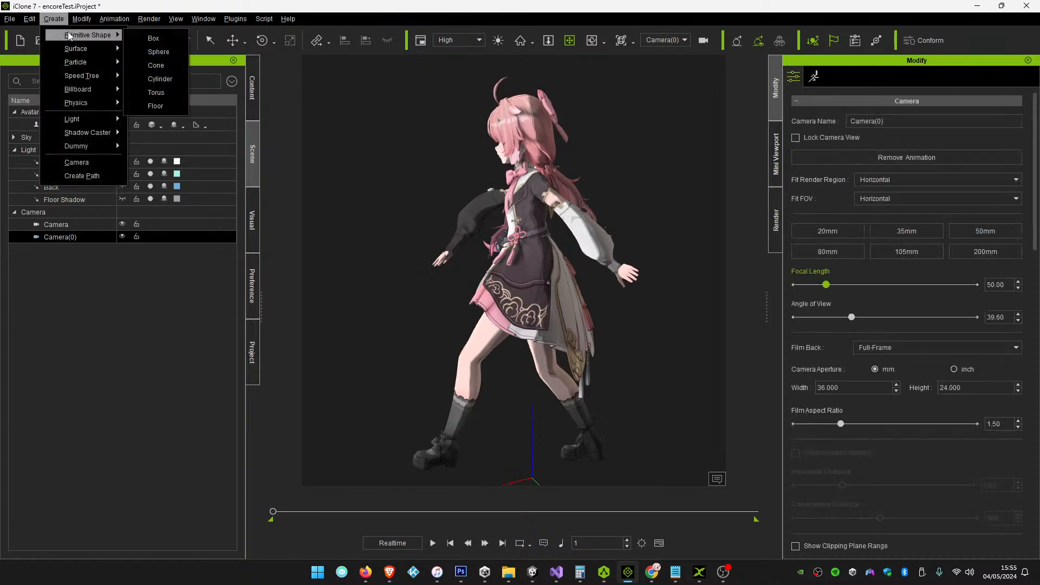
left_click(163, 37)
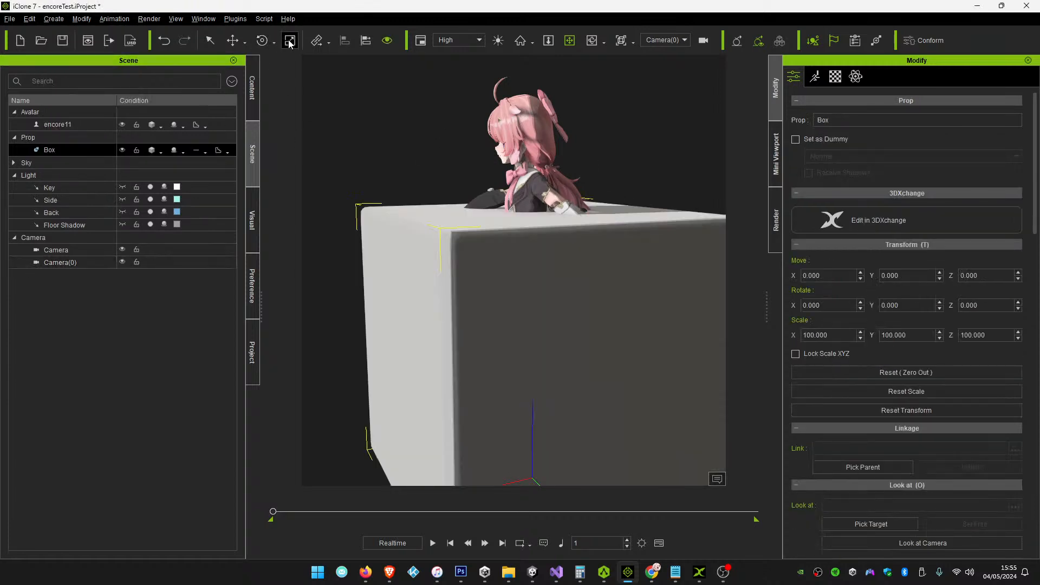
left_click_drag(532, 479, 676, 467)
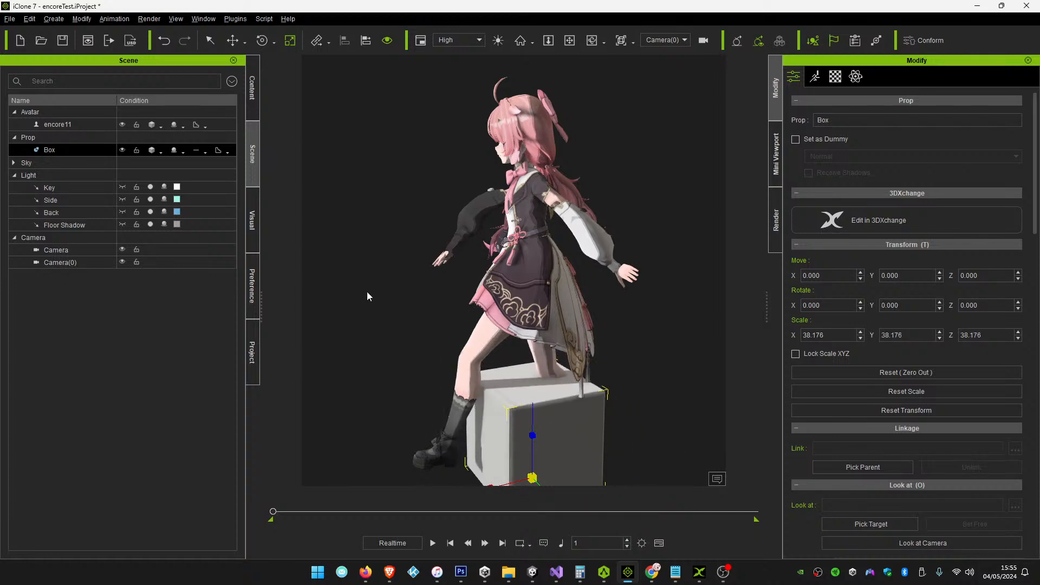
Move the box beside encore11's leading foot and scale it down uniformly to about 12.3
left_click(231, 40)
left_click_drag(522, 480, 379, 426)
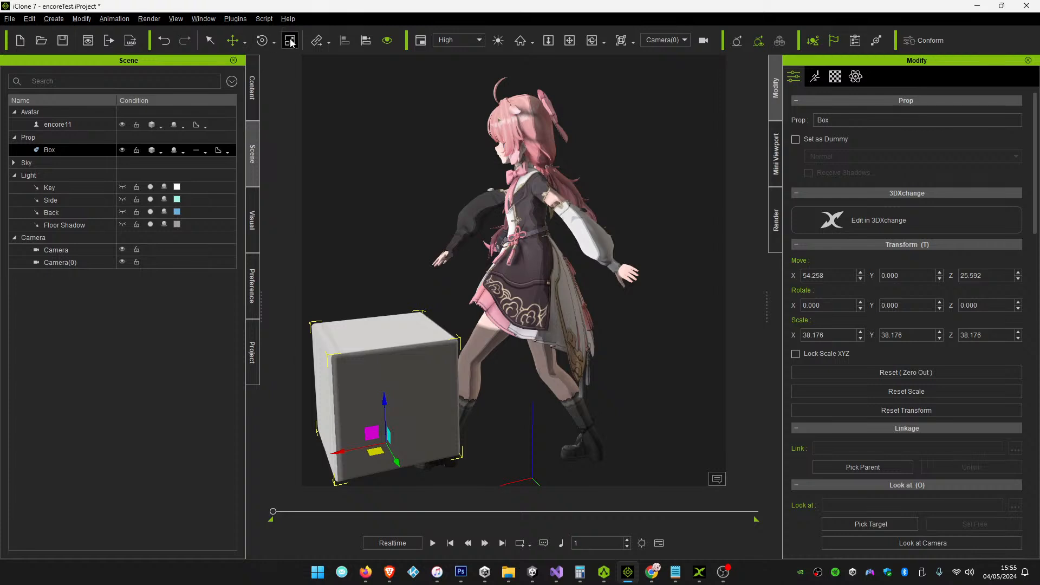
left_click_drag(387, 444, 399, 564)
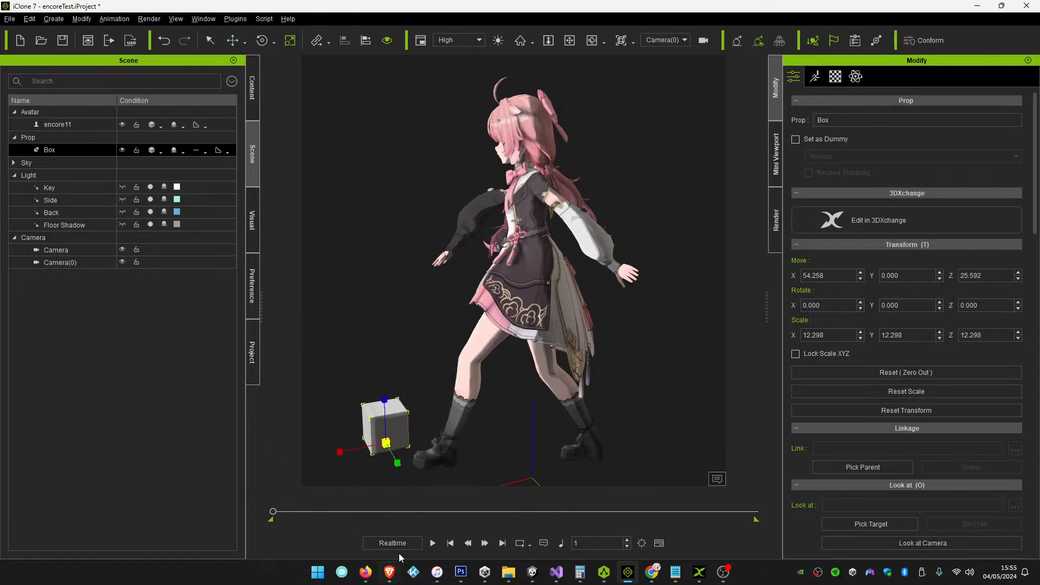
left_click(233, 41)
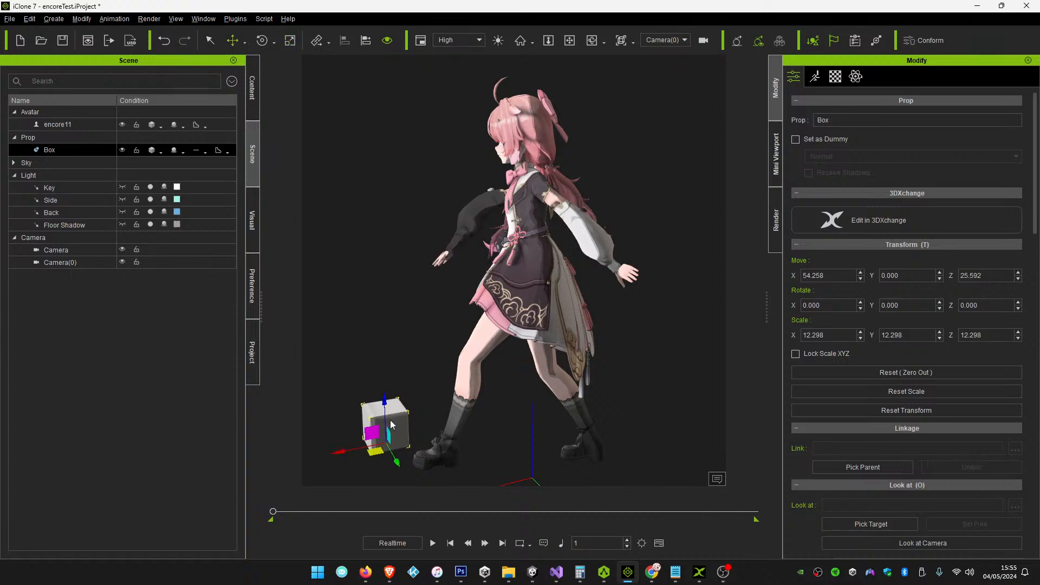
left_click_drag(377, 451, 394, 479)
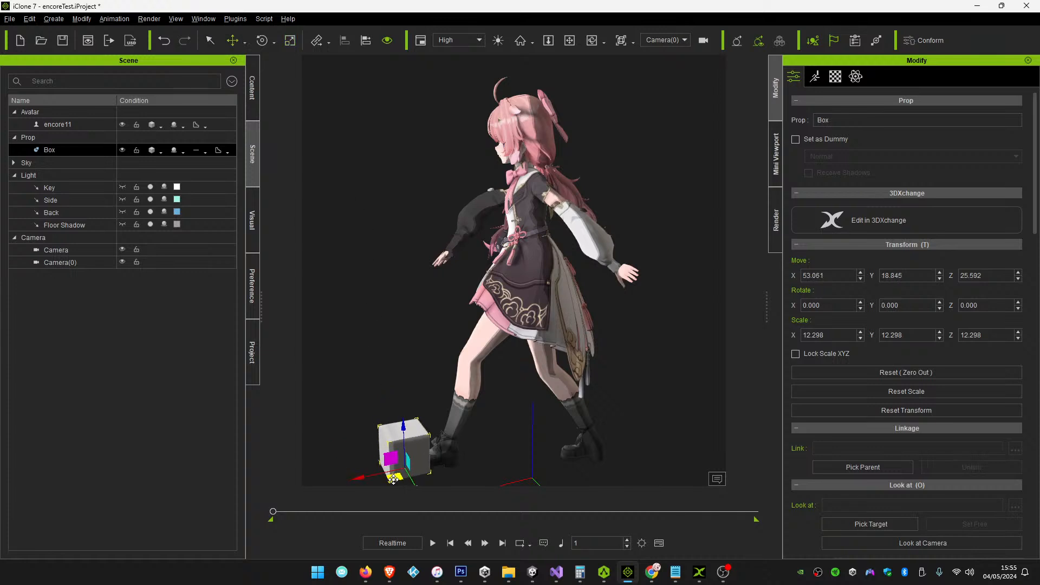
left_click_drag(404, 429, 404, 439)
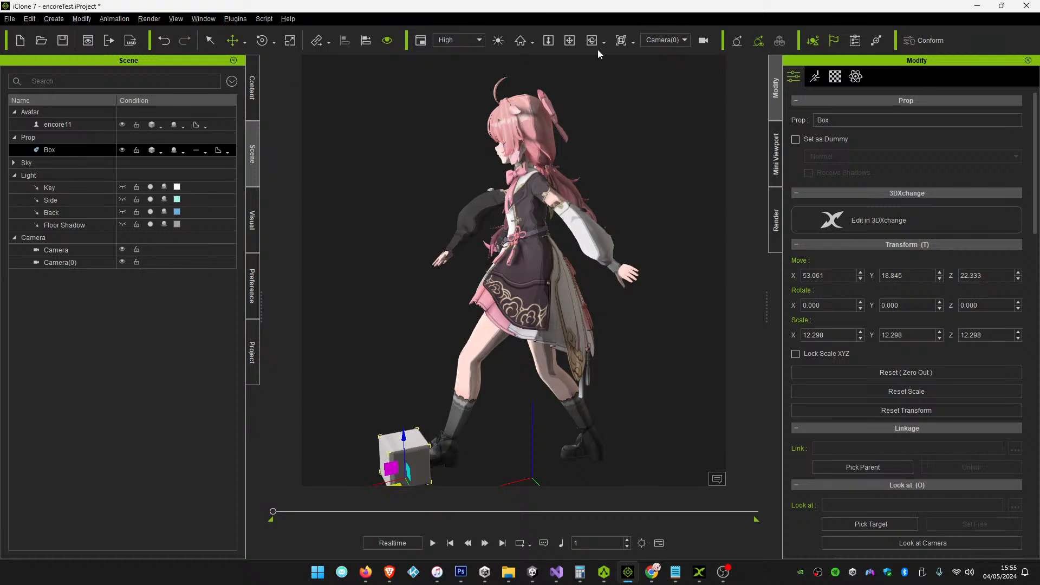
Reposition the box in front of the leading foot's toe, at about X 44.4, Y -6.2, Z 9.8
left_click(569, 40)
left_click_drag(598, 304, 618, 312)
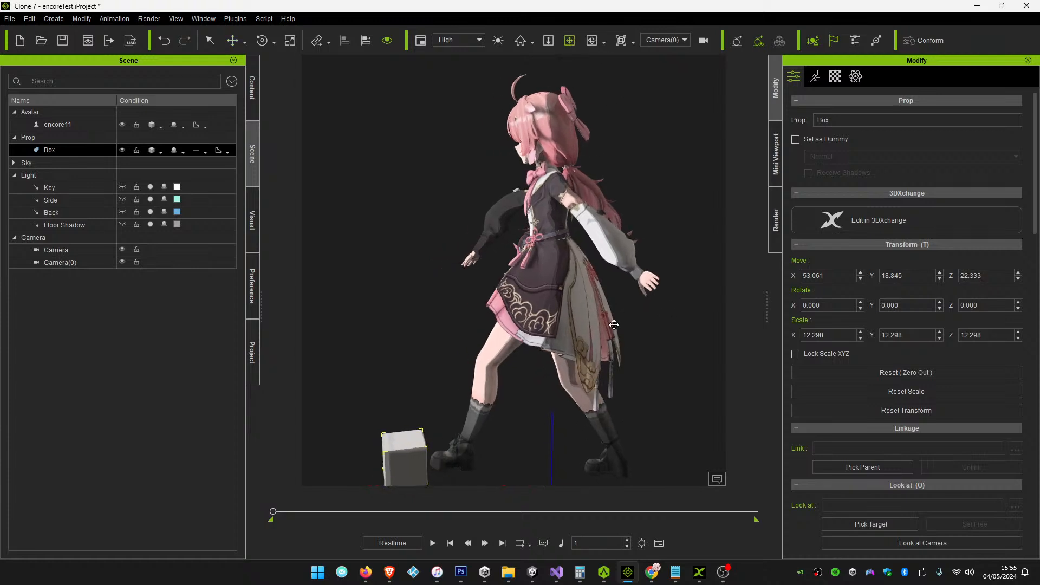
left_click_drag(582, 394, 574, 361)
left_click(233, 40)
left_click_drag(384, 430, 407, 406)
left_click_drag(426, 366, 419, 403)
left_click_drag(405, 454, 403, 420)
left_click_drag(413, 372, 415, 400)
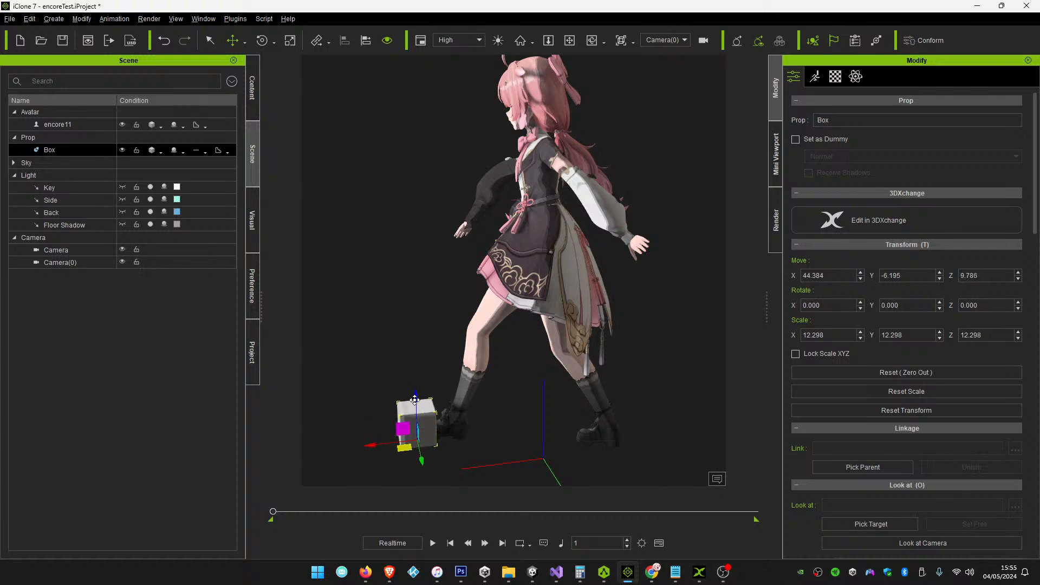
Scale the box down to about 5.4 and nudge it against the toe as a position marker, at about Y -9.1
left_click(290, 41)
left_click_drag(416, 441, 571, 531)
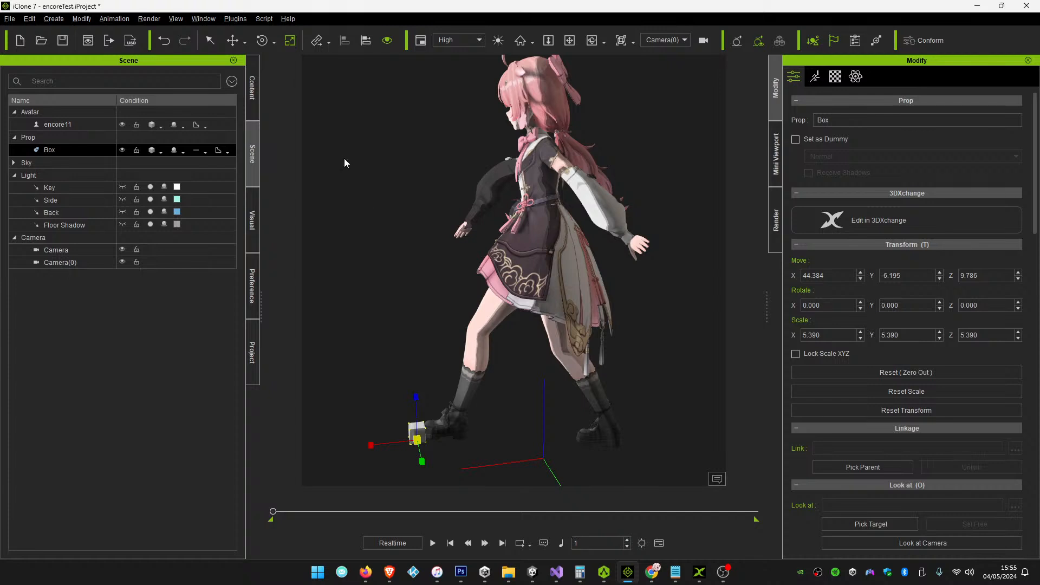
left_click(233, 42)
left_click_drag(411, 449, 410, 445)
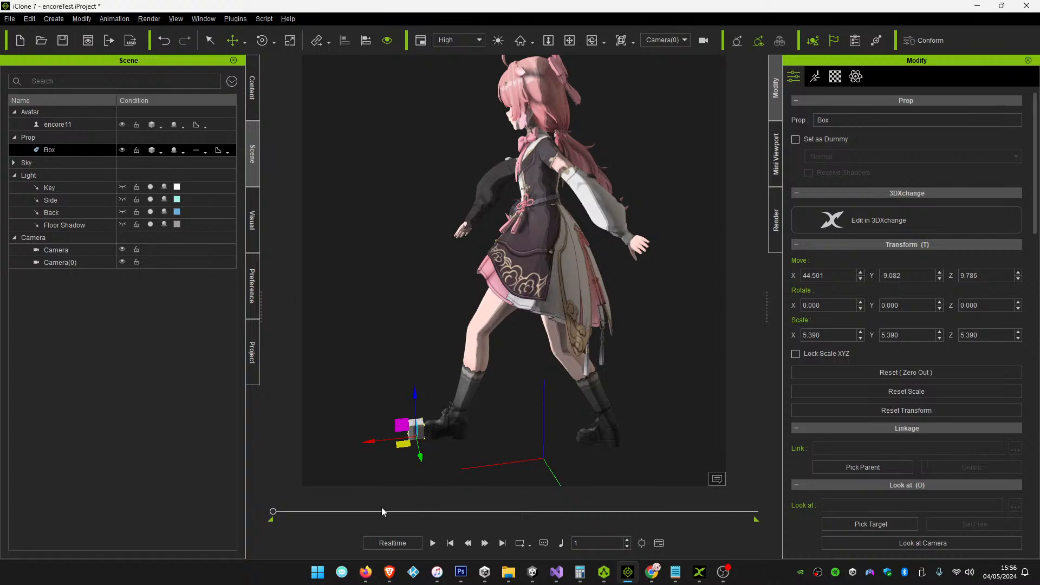
Scrub to the frame where the foot meets the box again, and set the project's total frames to 69
left_click_drag(273, 518, 293, 531)
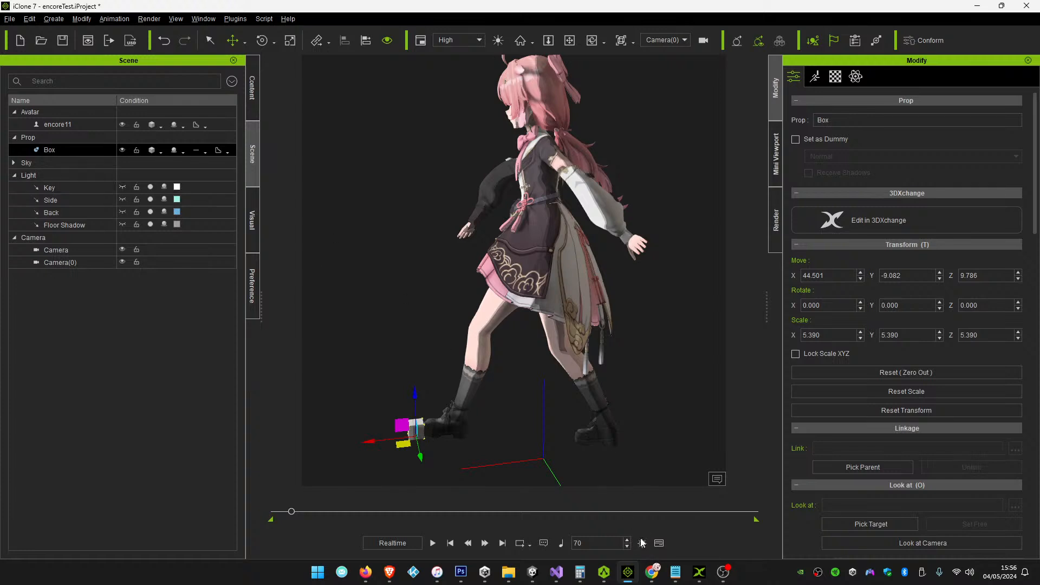
left_click(642, 543)
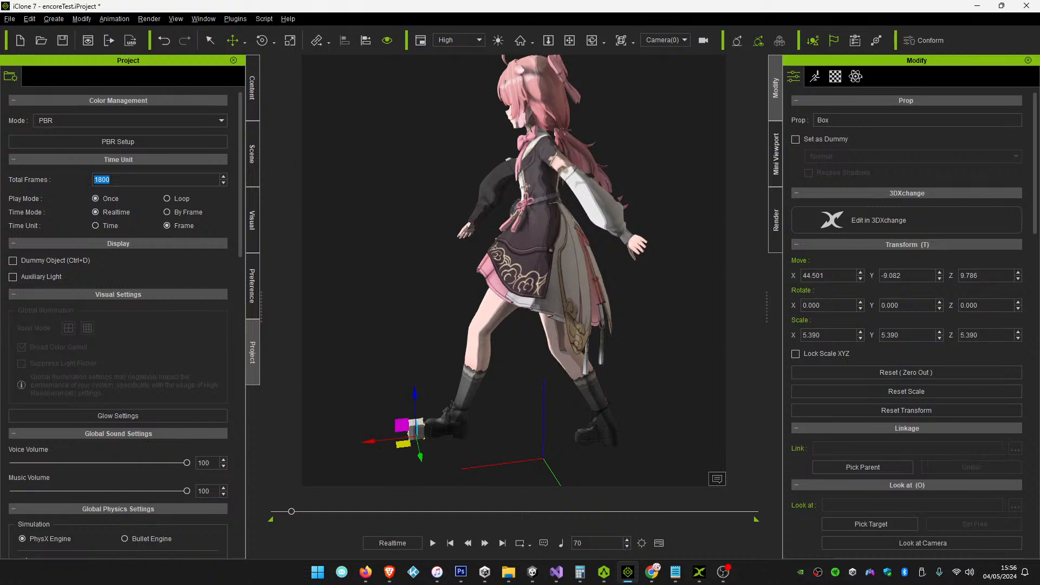
key("Return")
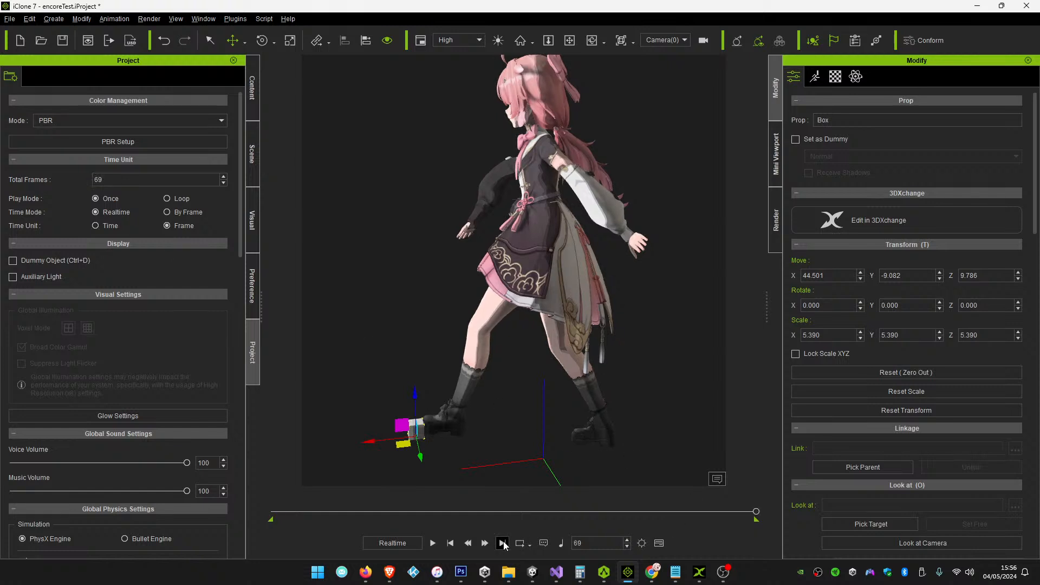
Play the motion in Loop mode to check the cycle against the box, and return to the first frame
left_click(432, 544)
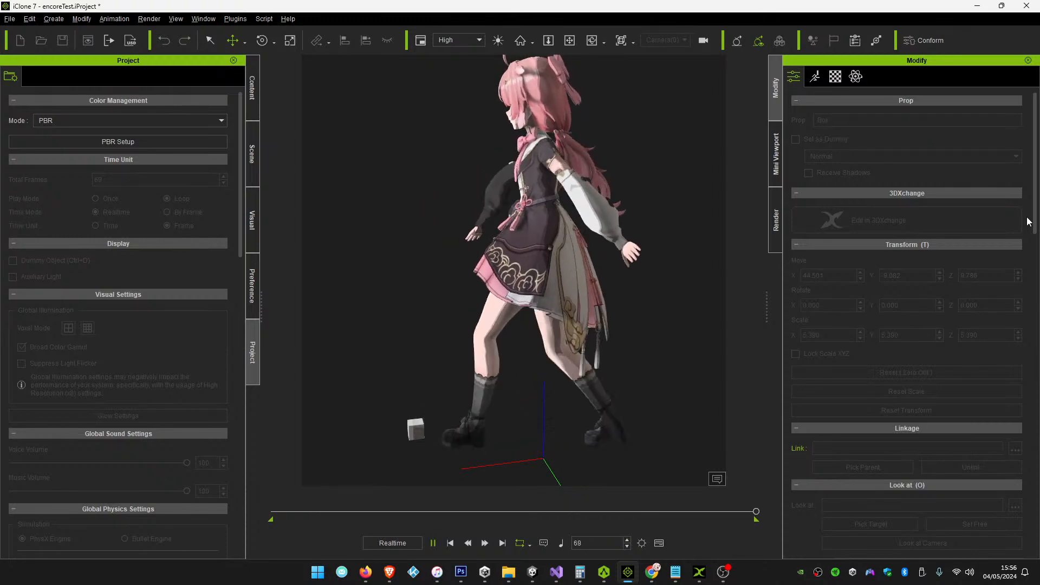
left_click(414, 429)
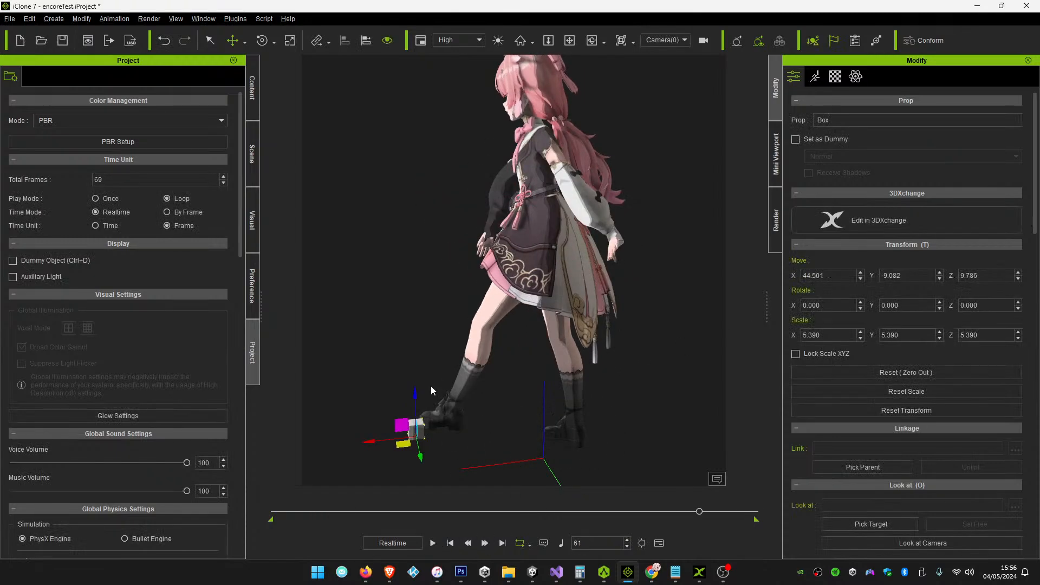
left_click(450, 543)
Hide the box in the scene
left_click(255, 77)
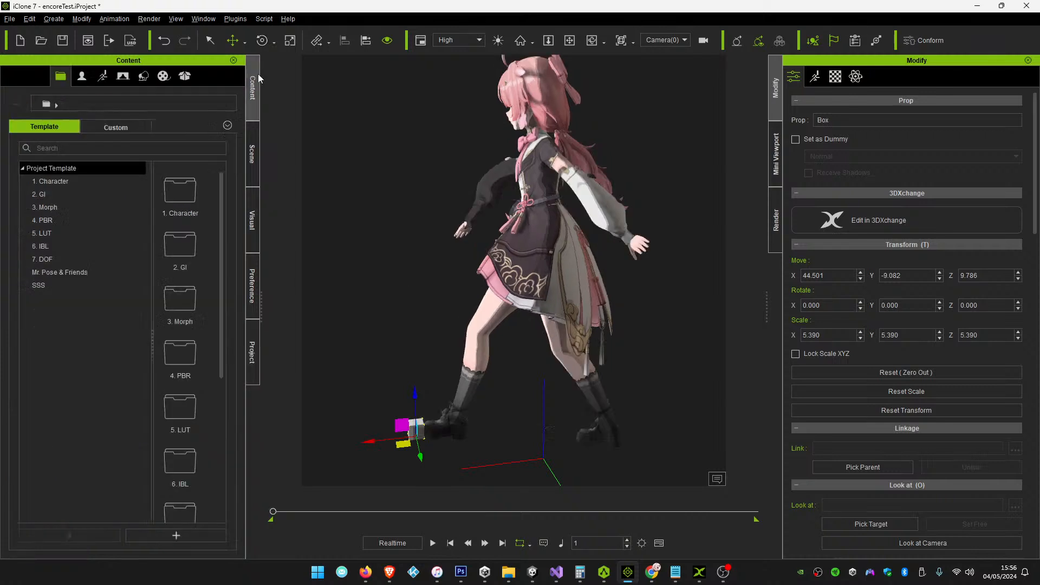
left_click(252, 153)
left_click(122, 150)
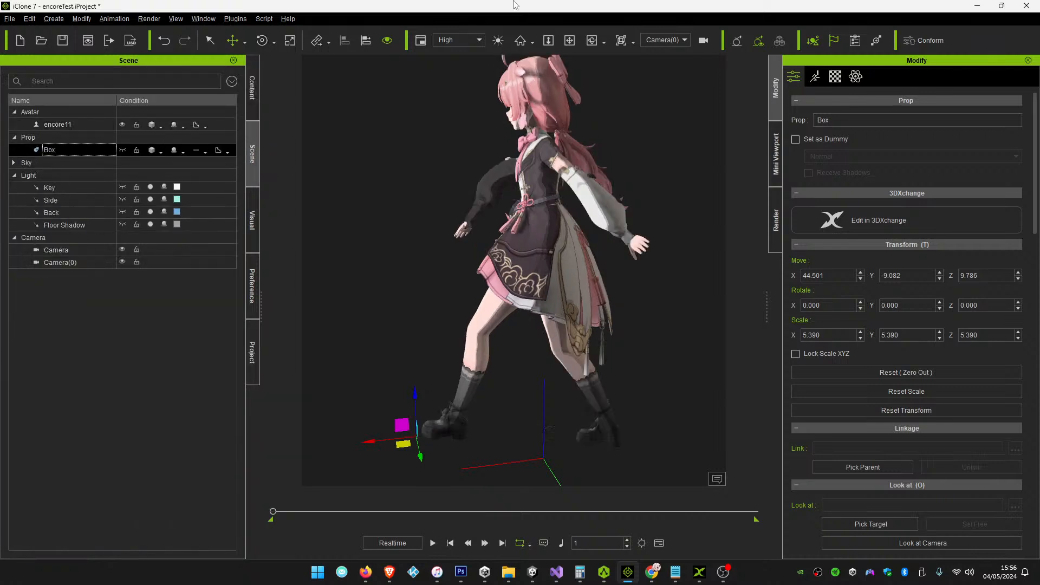
Switch the view to Camera and pan it to frame encore11's full body from the front
left_click(666, 40)
left_click(663, 67)
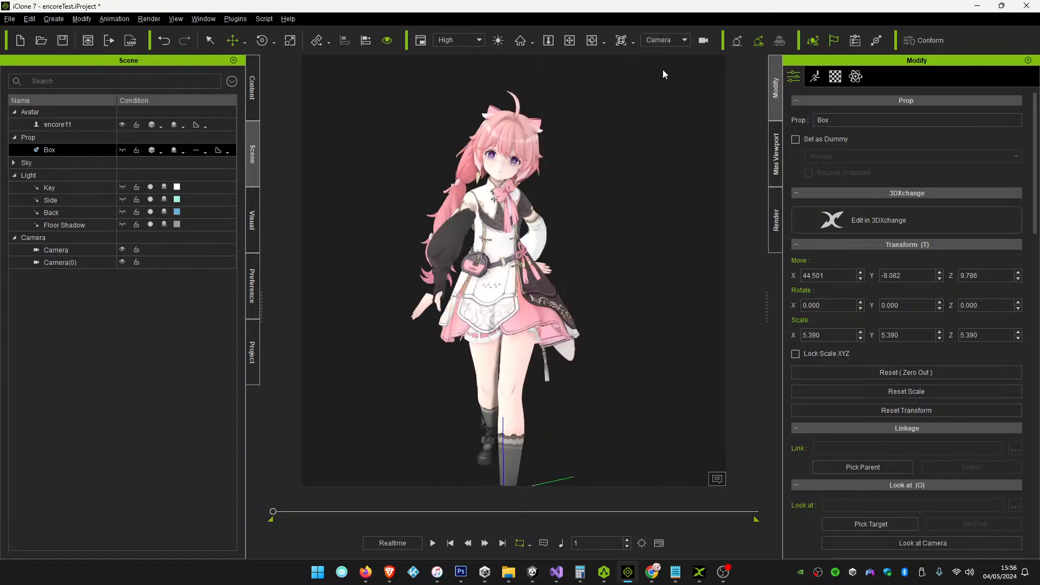
left_click(570, 41)
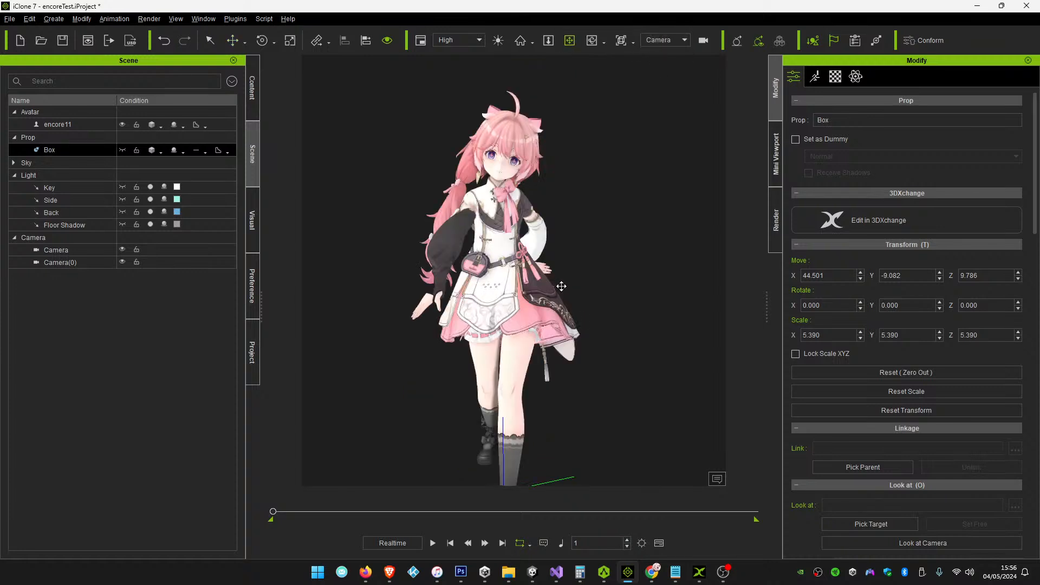
left_click_drag(561, 286, 584, 221)
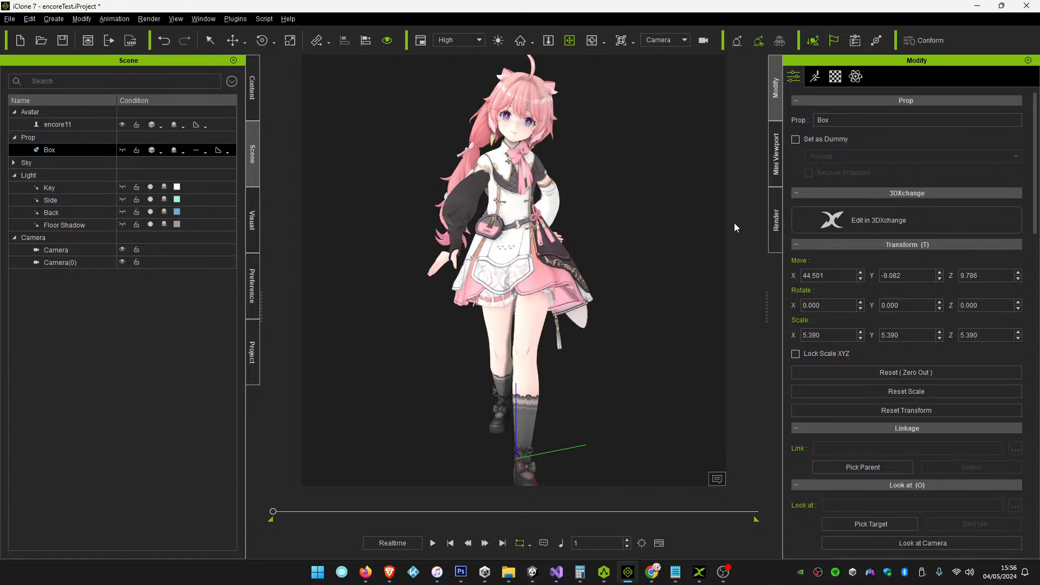
Set the video render's output size to 500 x 666
left_click(777, 225)
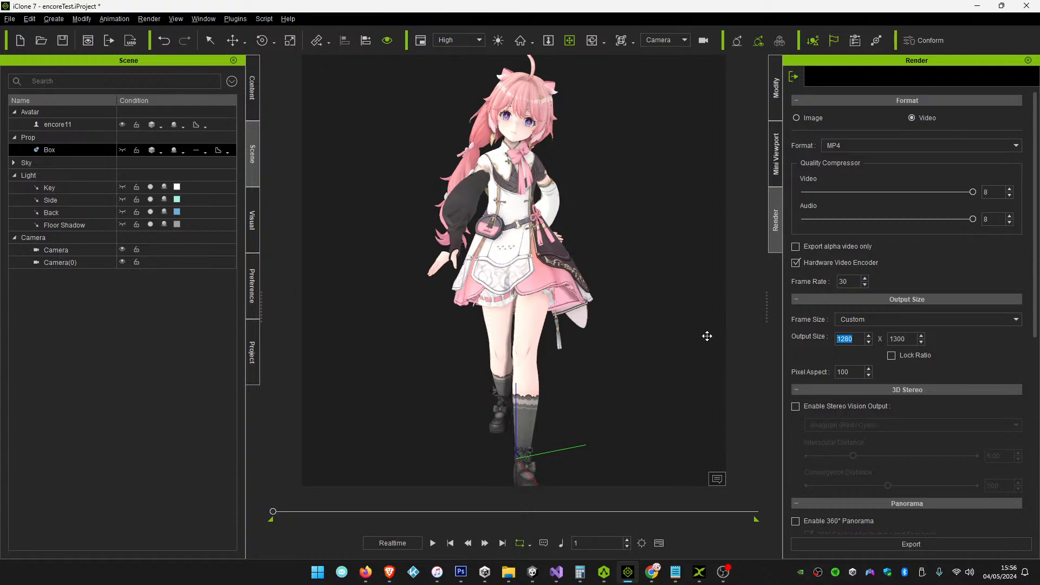
left_click(912, 336)
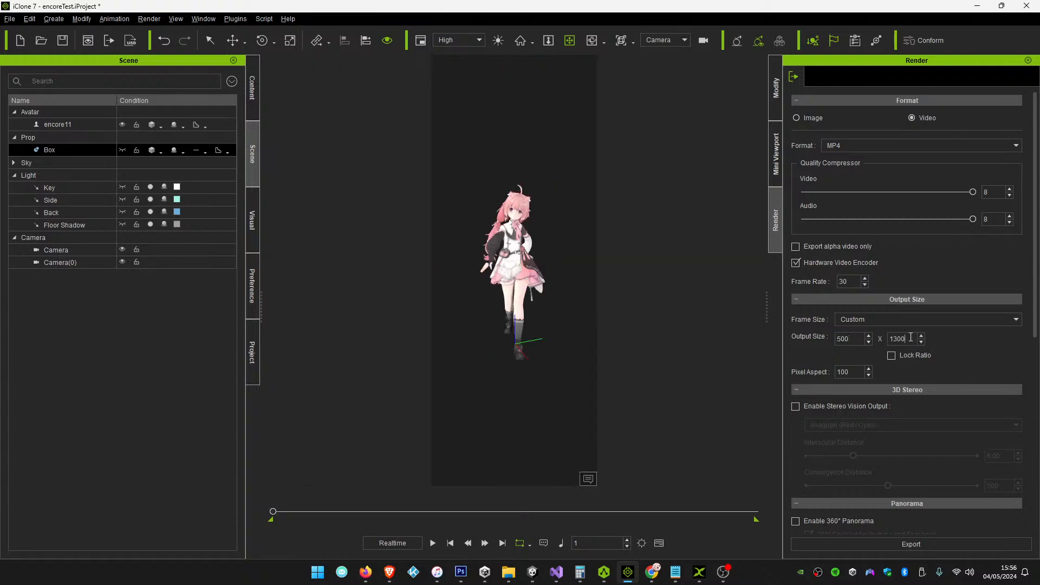
type("800")
left_click(853, 338)
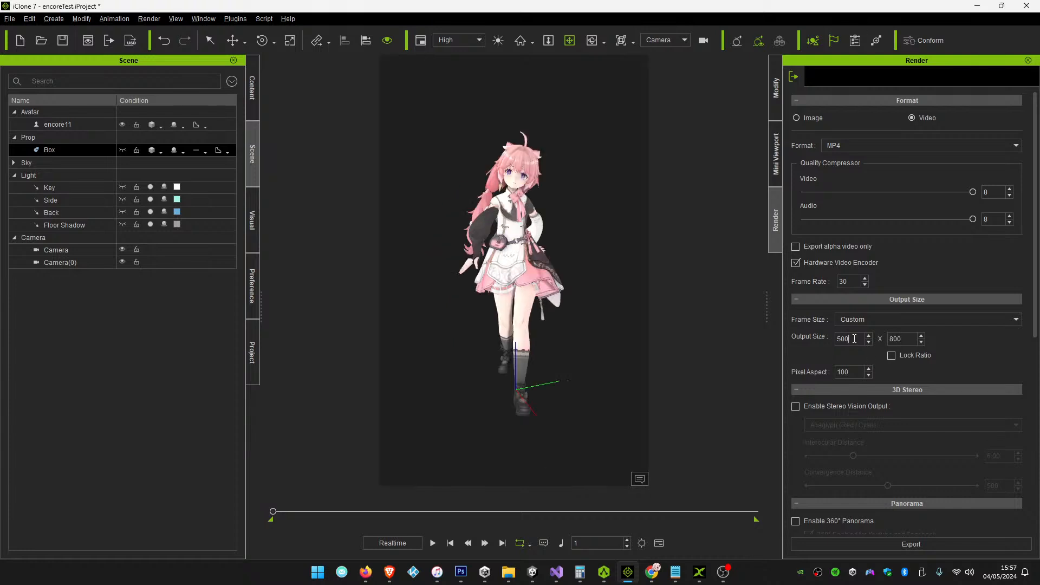
left_click(852, 339)
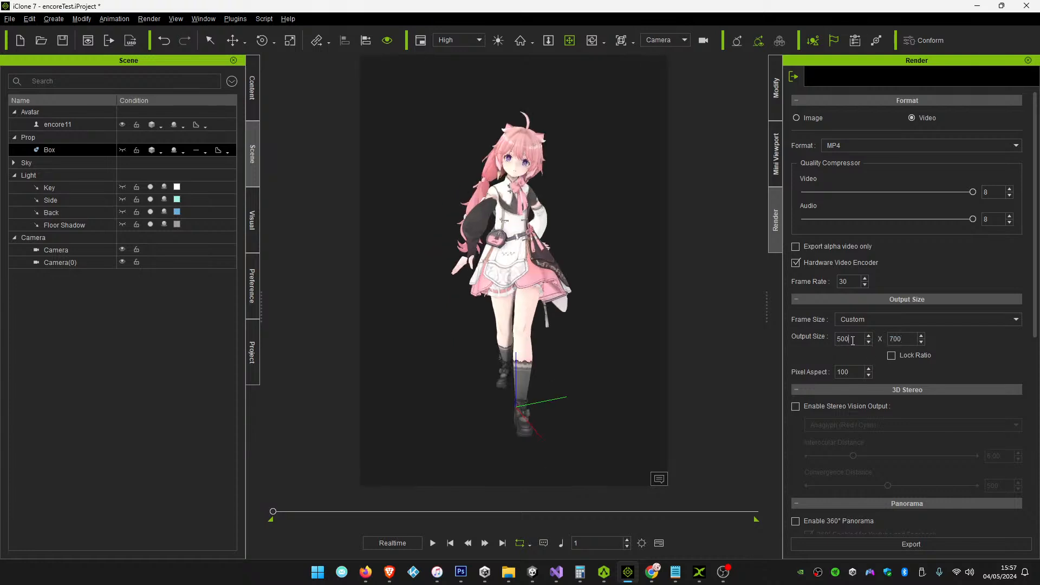
type("666")
left_click(856, 339)
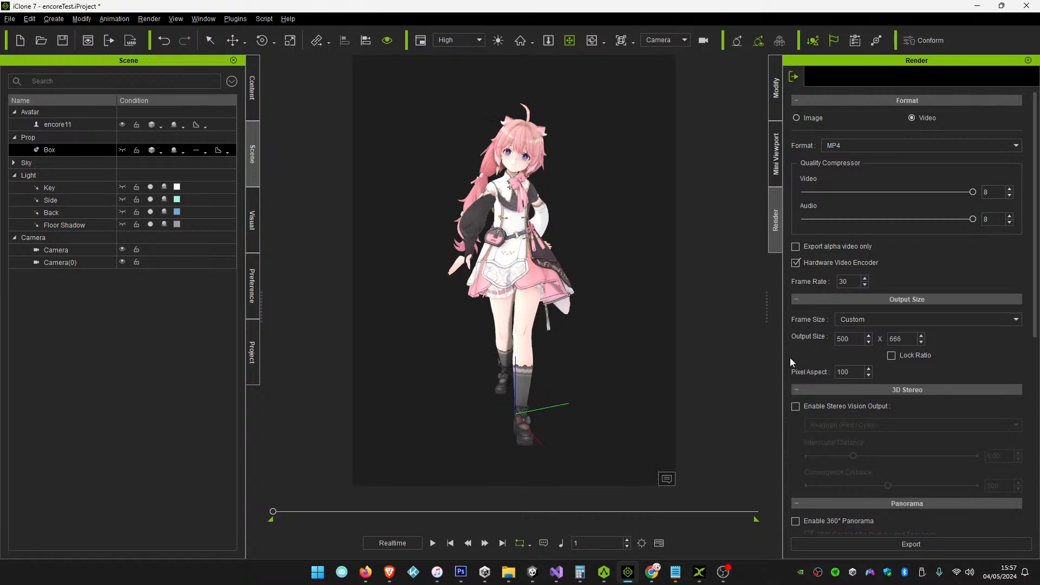
Preview the looping motion in the new frame size and bring Camera closer so encore11 fills the frame
left_click(432, 543)
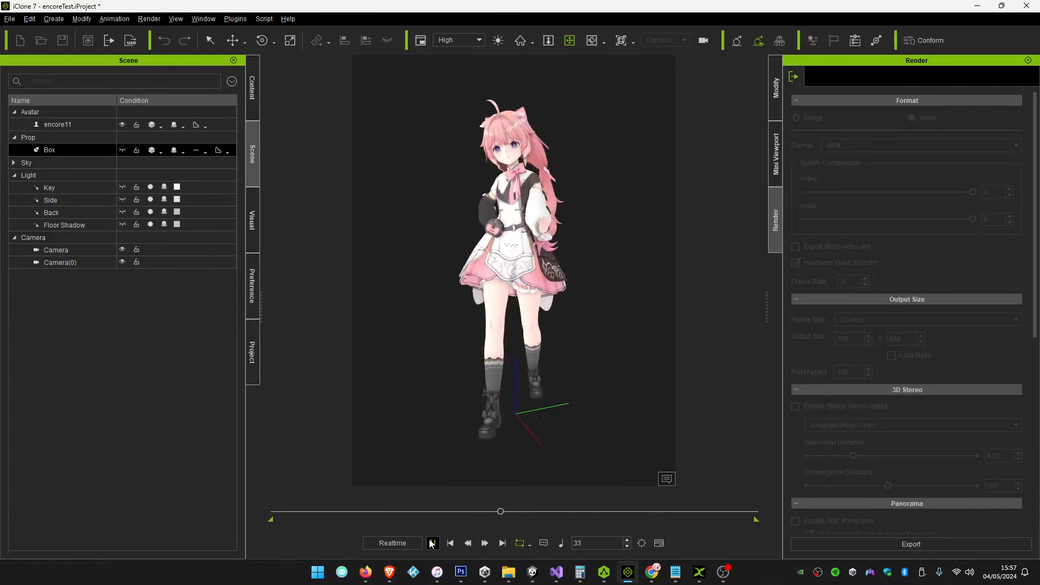
left_click(432, 543)
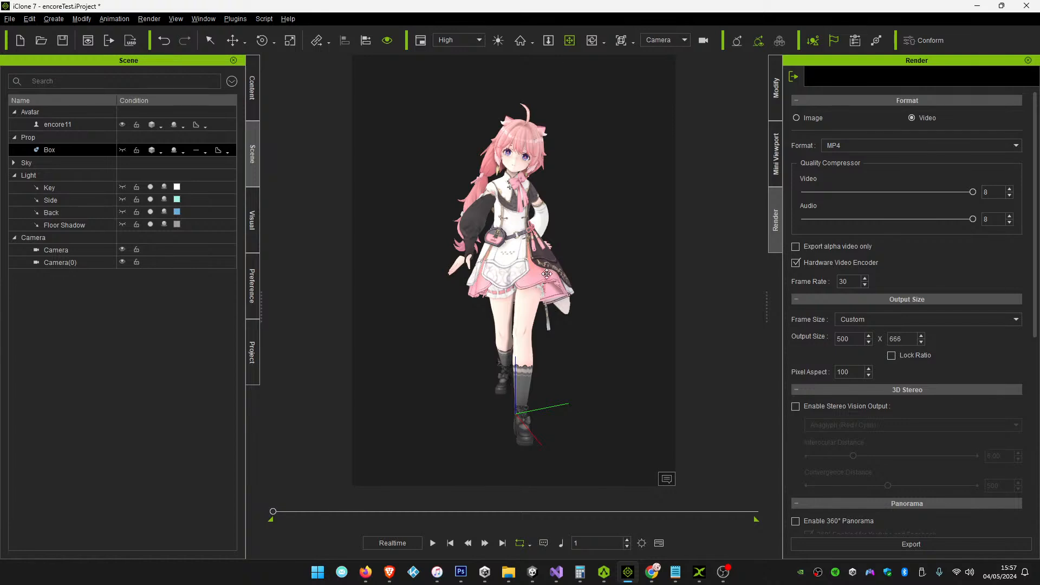
scroll(548, 320, "up", 2)
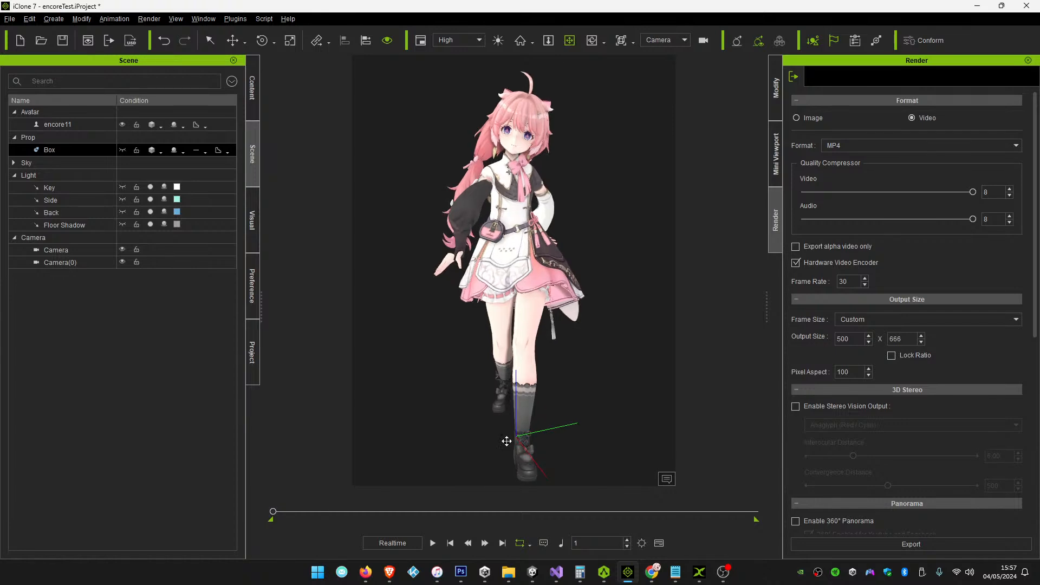
Replay the looping motion from the first frame to check that encore11 stays within the closer framing
left_click(433, 544)
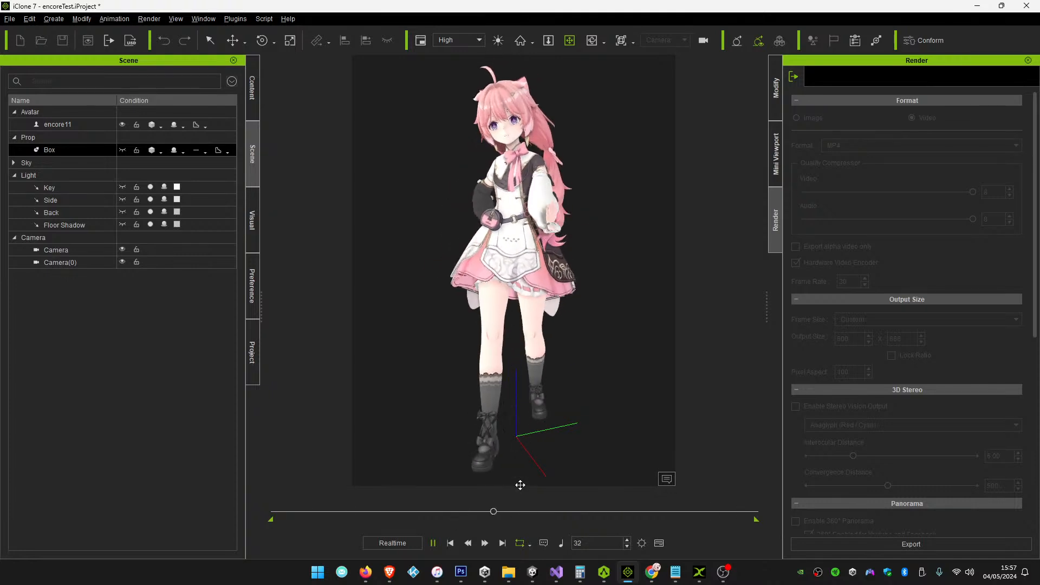
left_click(450, 543)
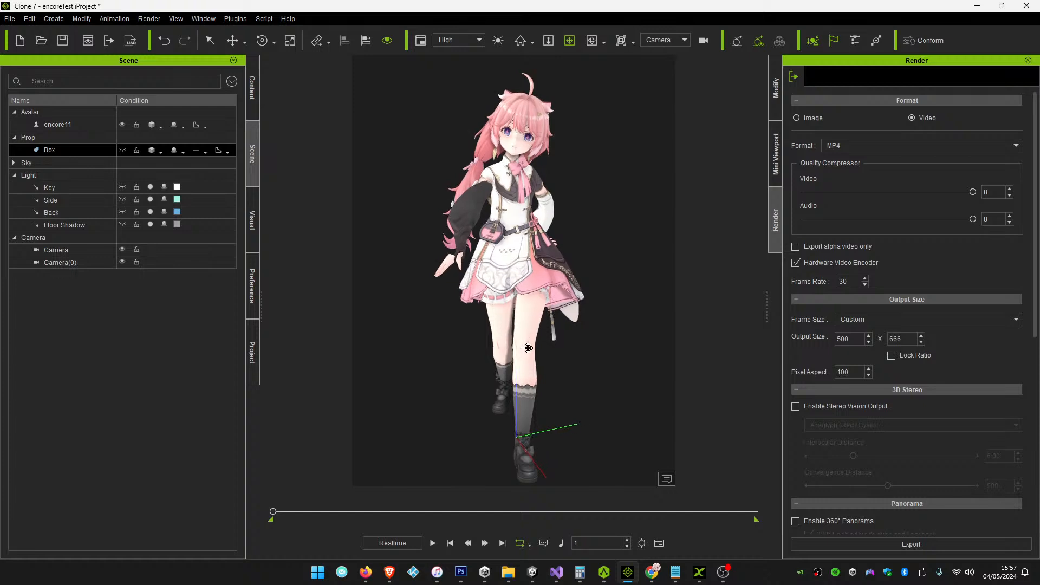
left_click(432, 542)
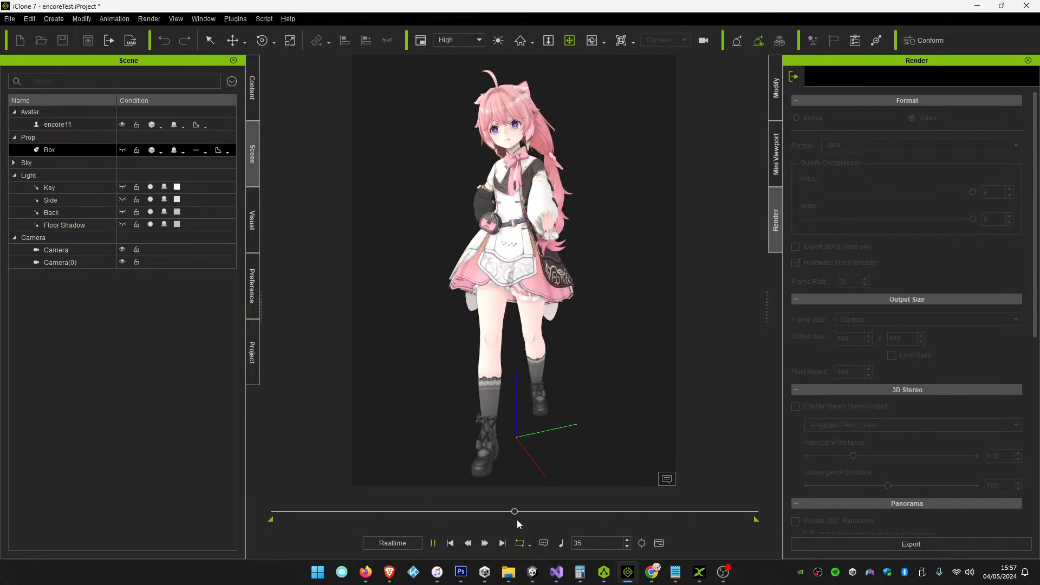
Stop the playback and compare the loop's last frame with its first frame
left_click(434, 543)
left_click(502, 543)
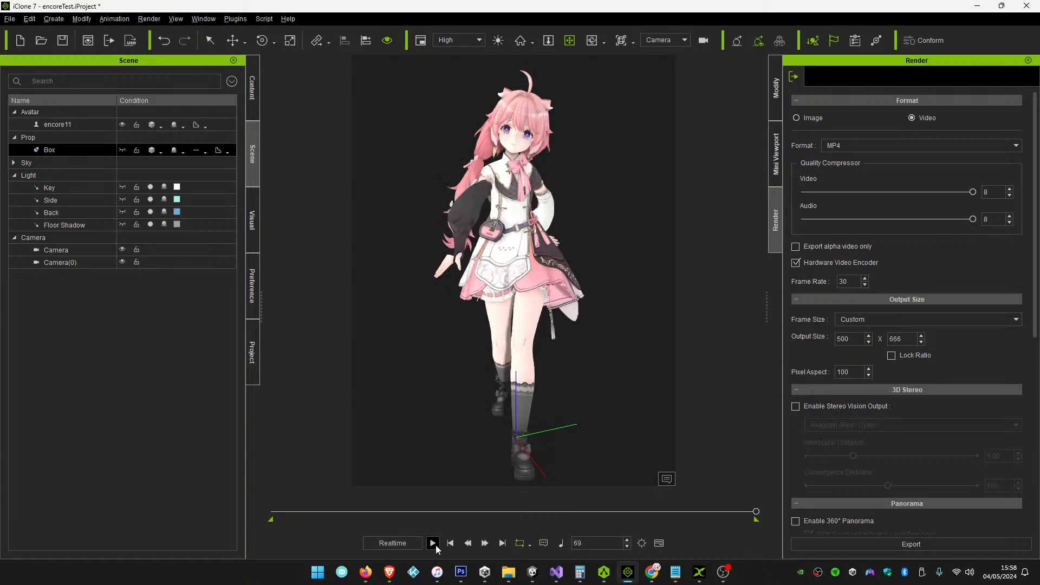
left_click(451, 543)
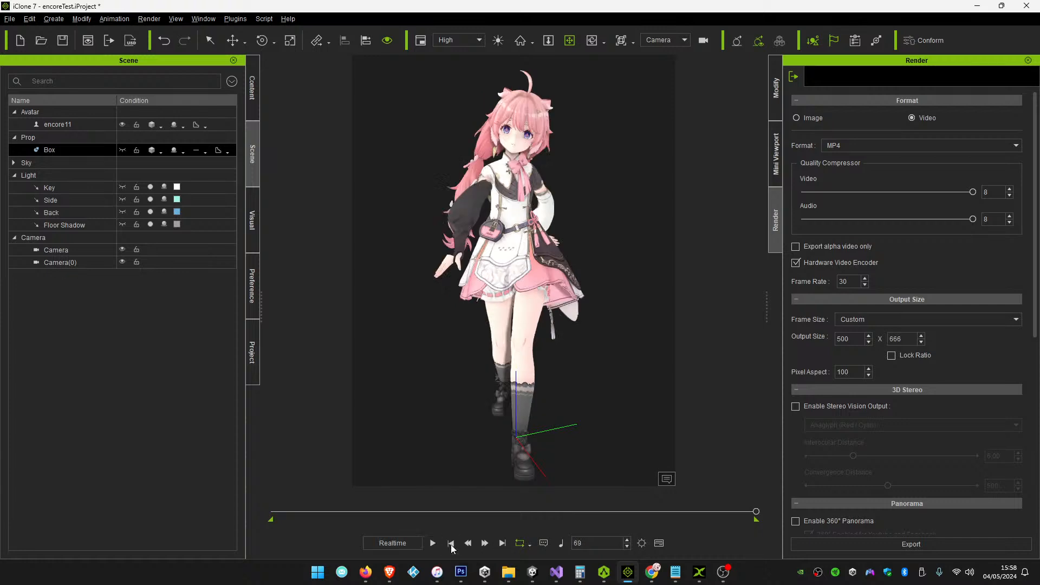
left_click(502, 544)
Try shortening the loop by moving its end marker to frame 68 and on to frame 67, previewing the motion
left_click_drag(756, 521, 755, 519)
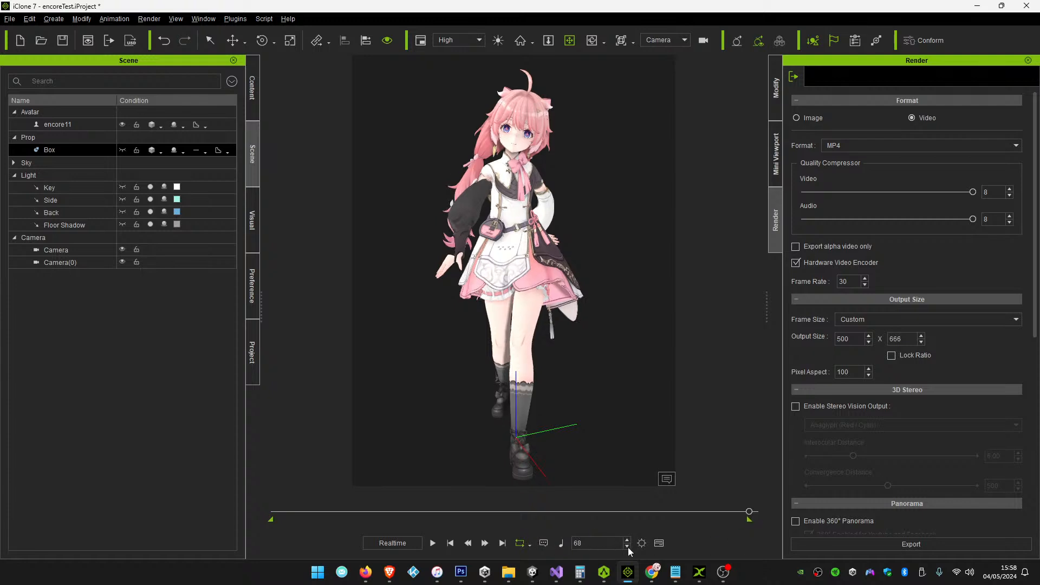
left_click(433, 543)
left_click_drag(749, 522, 741, 521)
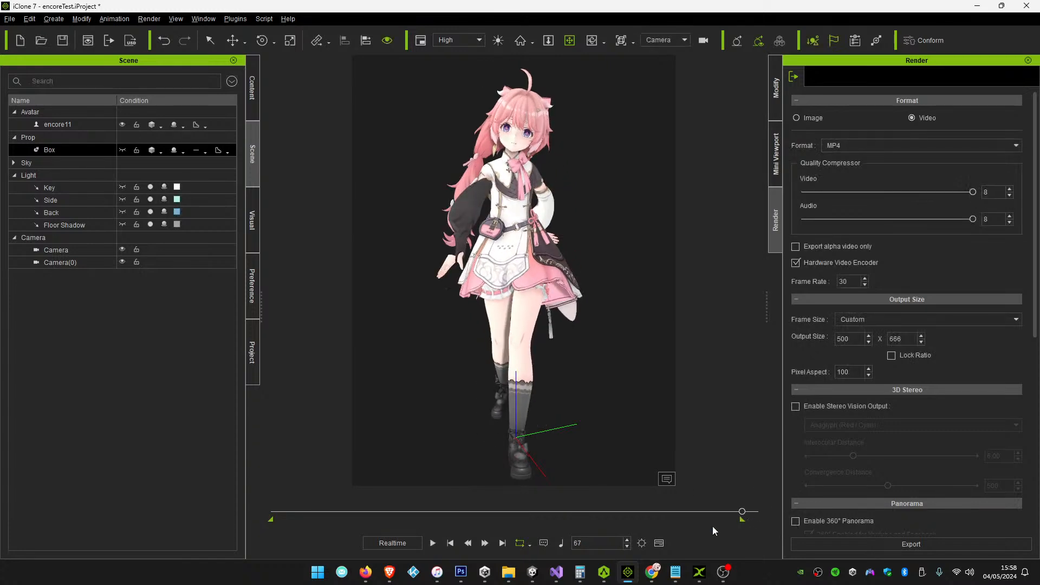
left_click(432, 543)
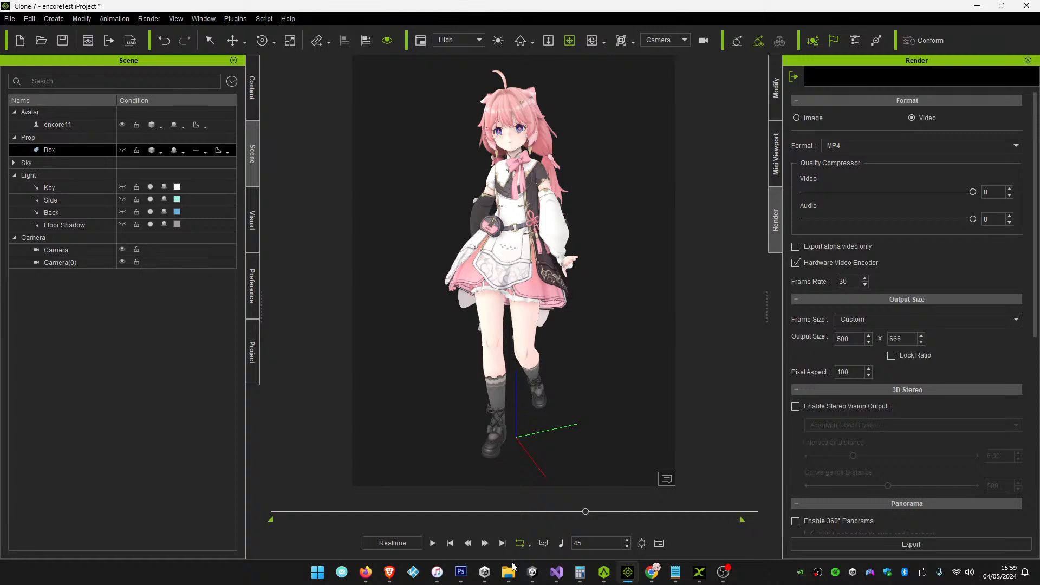
Compare encore11's pose at the first frame and at end frame 67, scrubbing through the loop in between
left_click(502, 542)
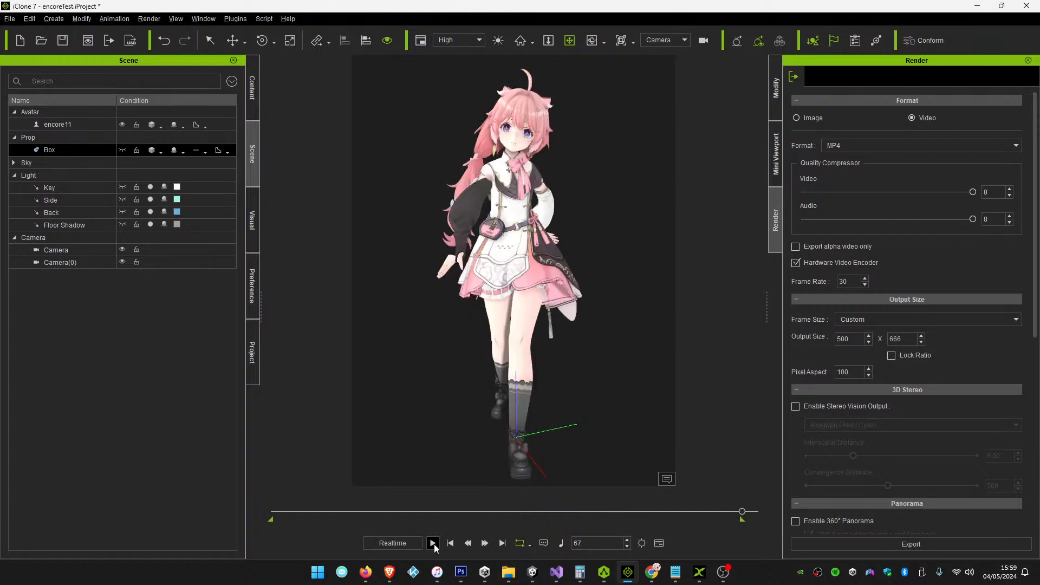
left_click(450, 543)
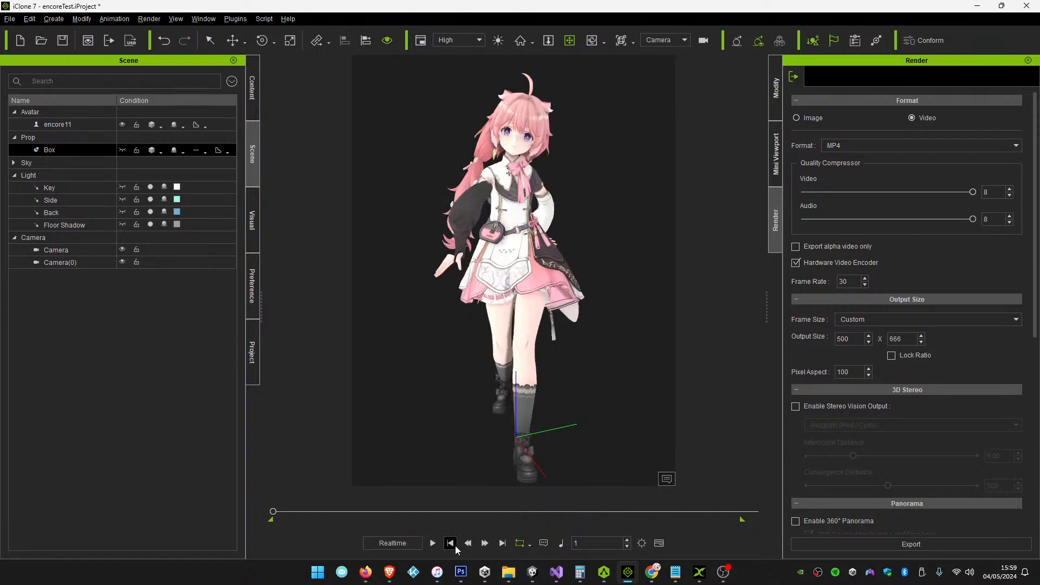
left_click_drag(274, 512, 710, 541)
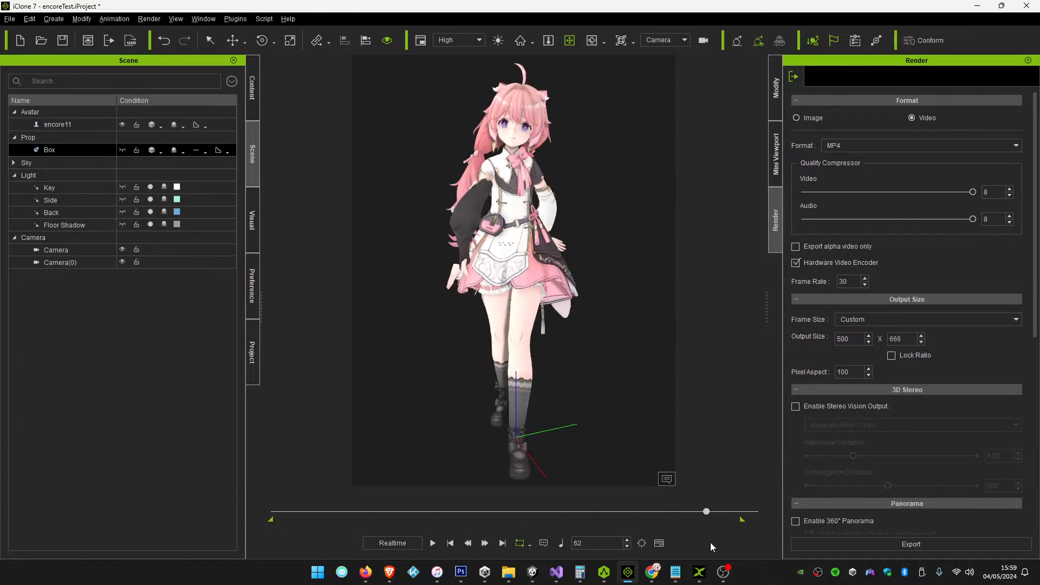
left_click(503, 543)
left_click(450, 543)
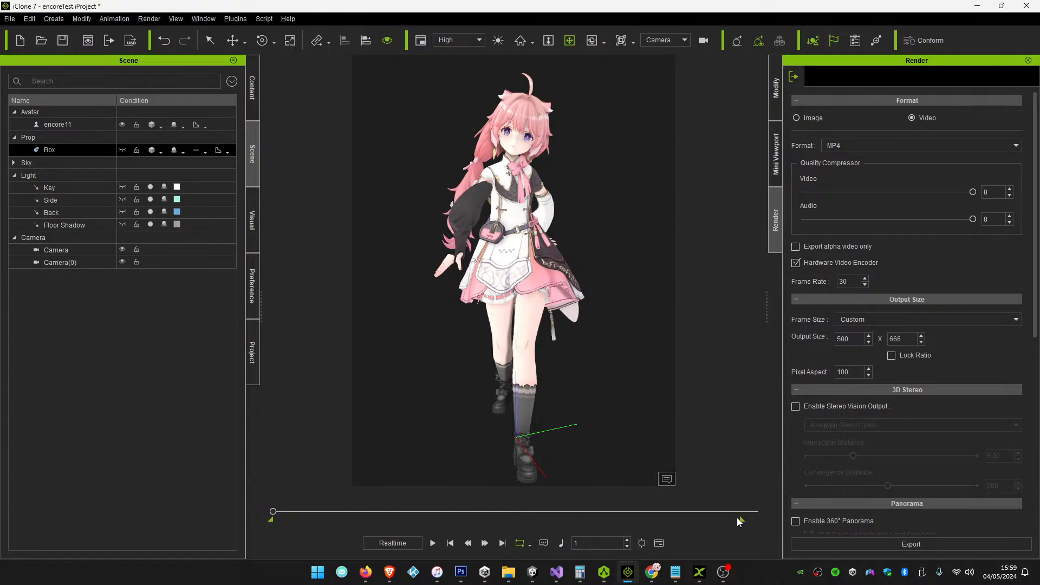
left_click(499, 542)
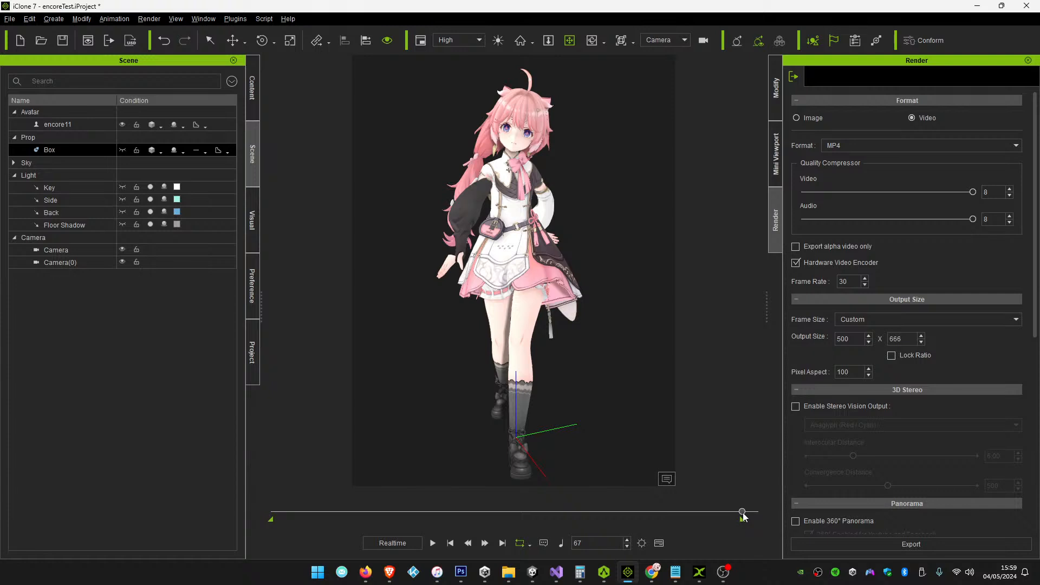
Move the loop's end marker back to frame 69, preview the motion, and save the project
mouse_move(743, 519)
left_mouse_down()
mouse_move(773, 522)
mouse_move(720, 512)
mouse_move(781, 519)
mouse_move(612, 514)
mouse_move(801, 536)
left_mouse_up()
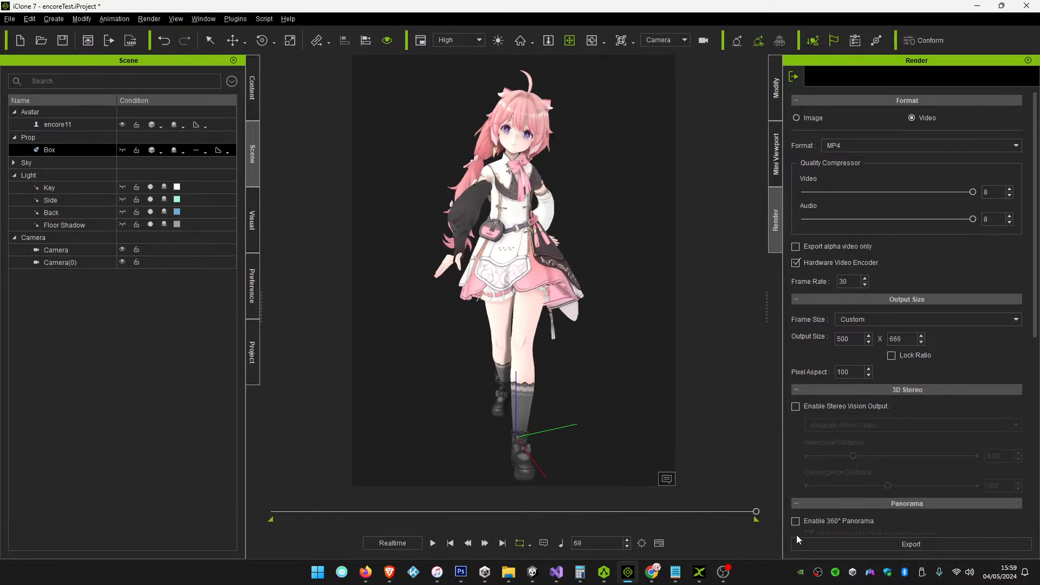
left_click(435, 543)
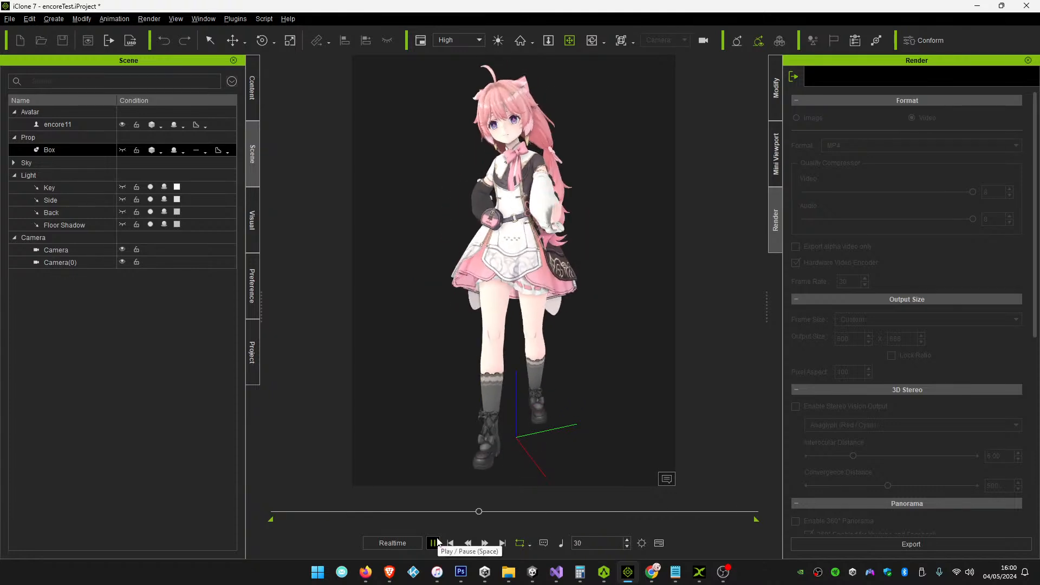
left_click(433, 543)
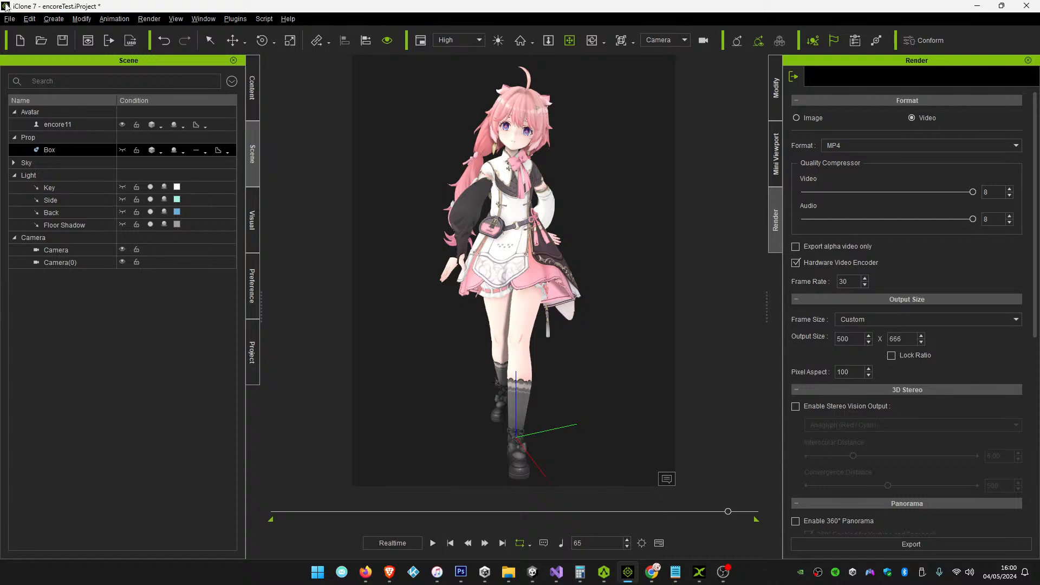
left_click(62, 40)
Set the project's 2D background color to pure green with Red 0, Green 255 and Blue 0
left_click(641, 544)
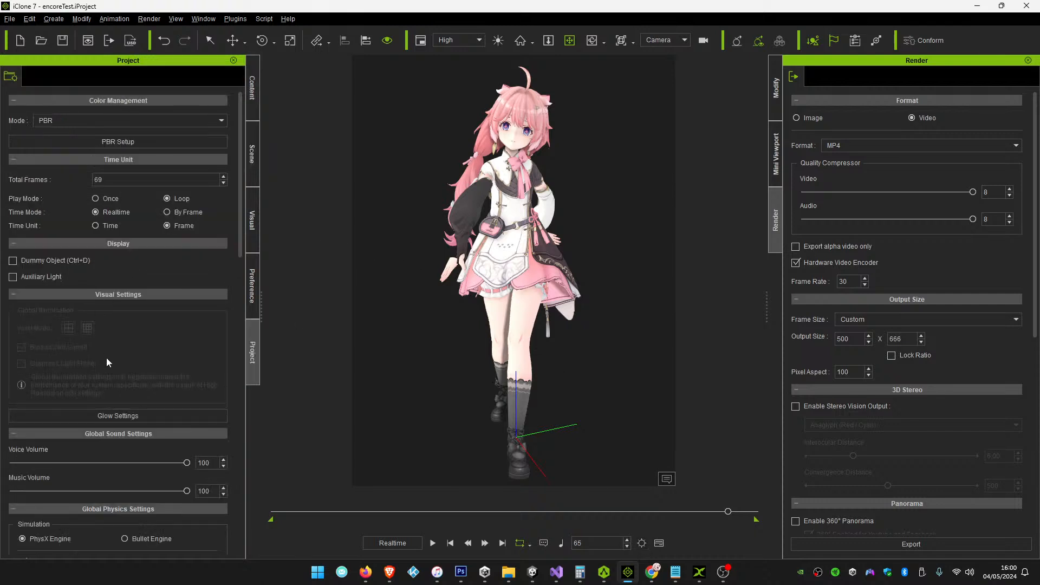
scroll(102, 353, "down", 10)
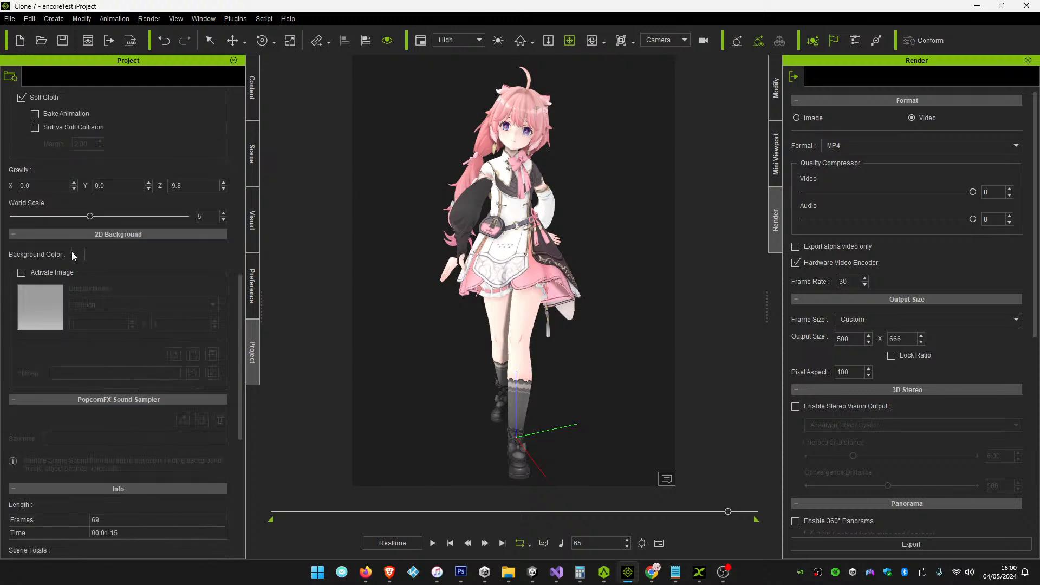
left_click(77, 254)
double_click(632, 310)
type("0")
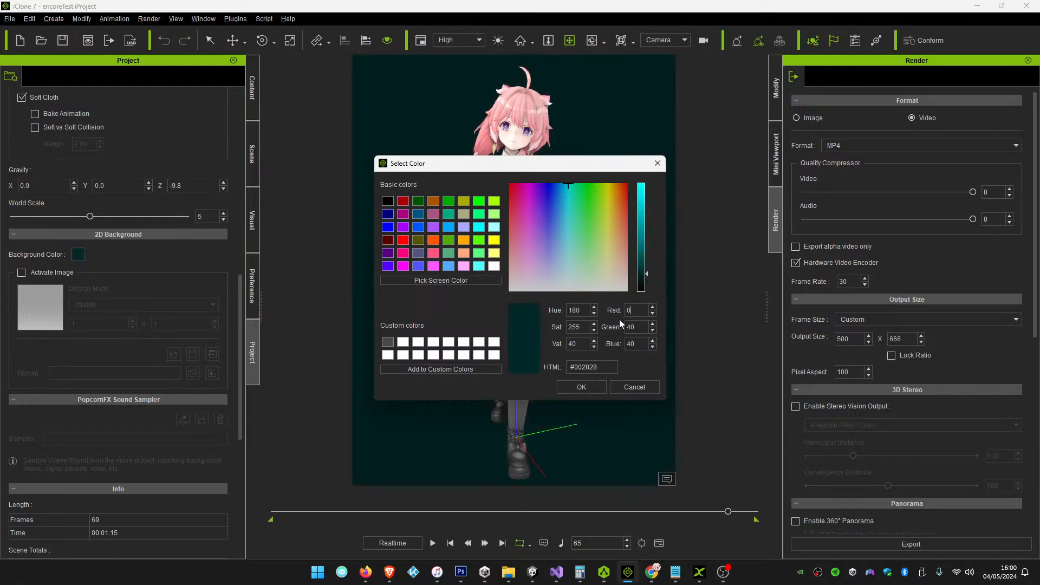
double_click(634, 326)
type("255")
key("Tab")
type("0")
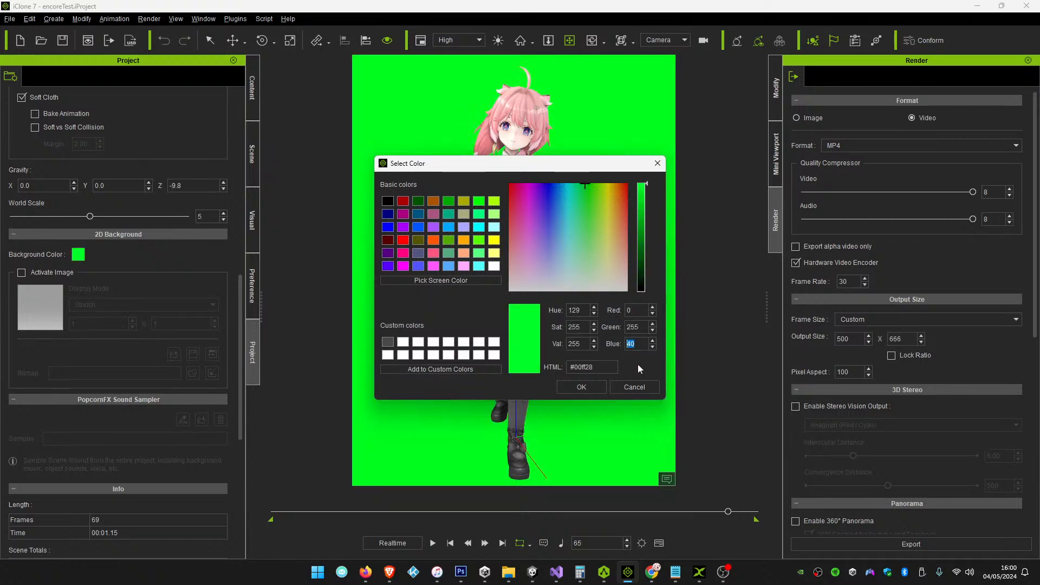
left_click(581, 386)
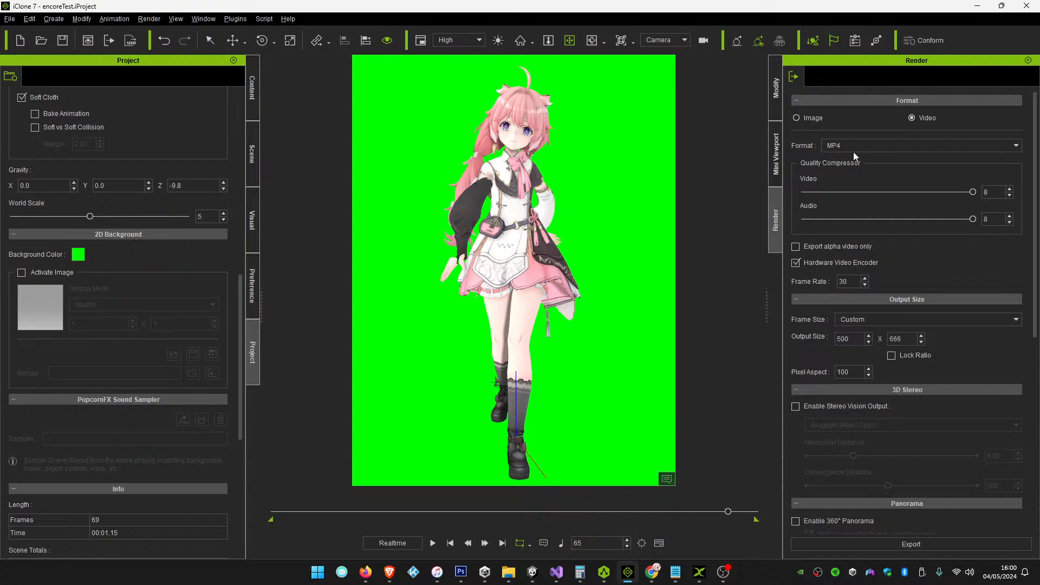
Set the render frame rate to 60 and export the MP4 video to Documents as encoreWalk
left_click_drag(852, 283, 742, 285)
type("60")
left_click(910, 283)
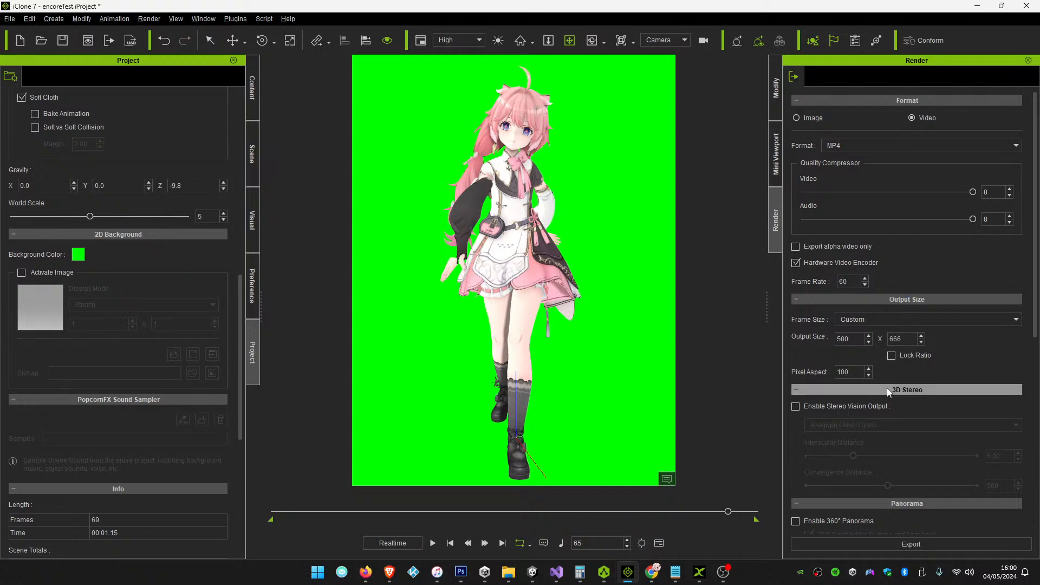
left_click(853, 543)
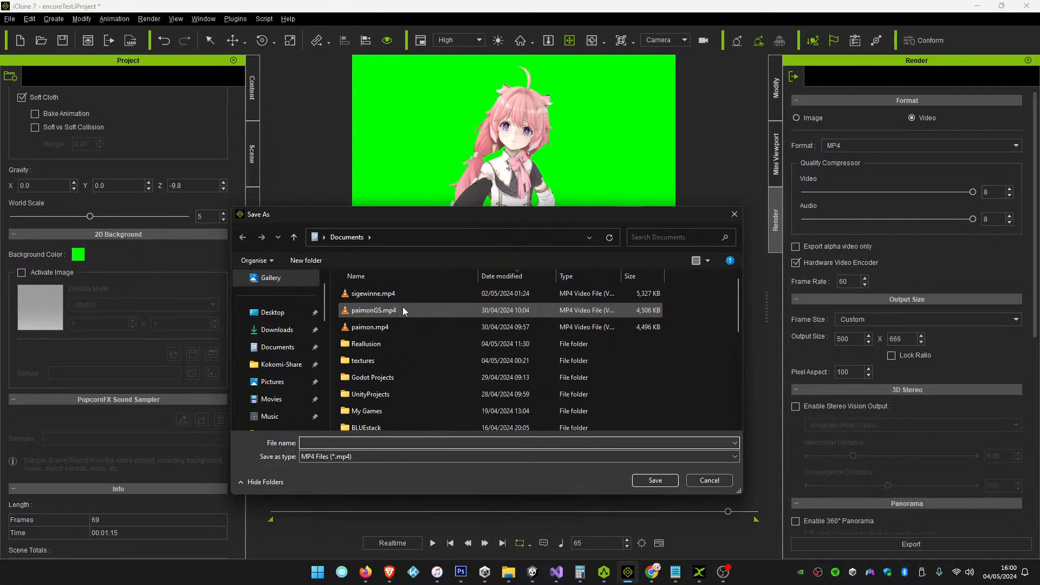
type("encoreWalk")
key("Return")
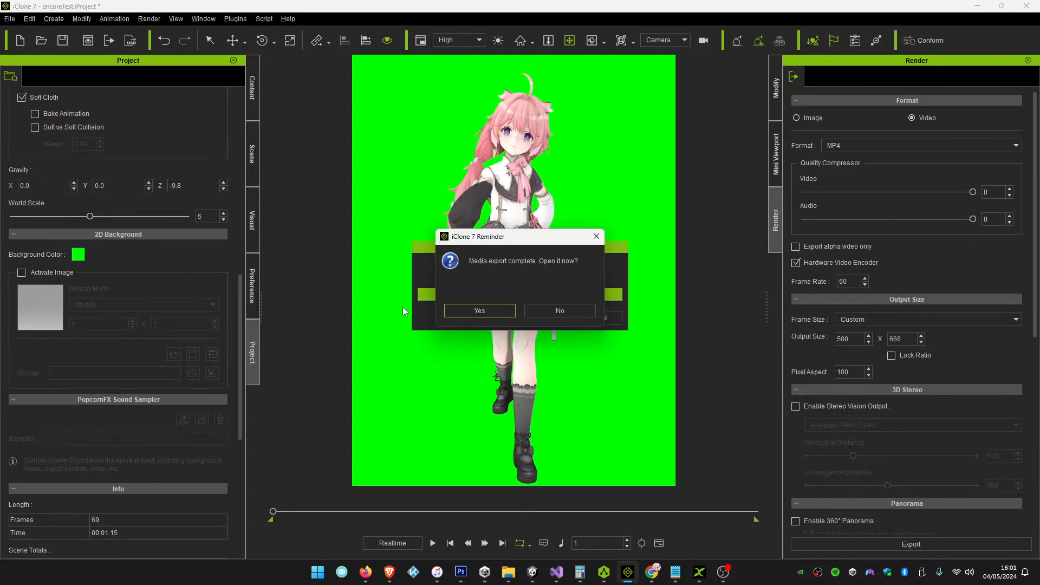
Open the exported encoreWalk.mp4, watch it in a smaller window beside the scene, and close the player
left_click(491, 312)
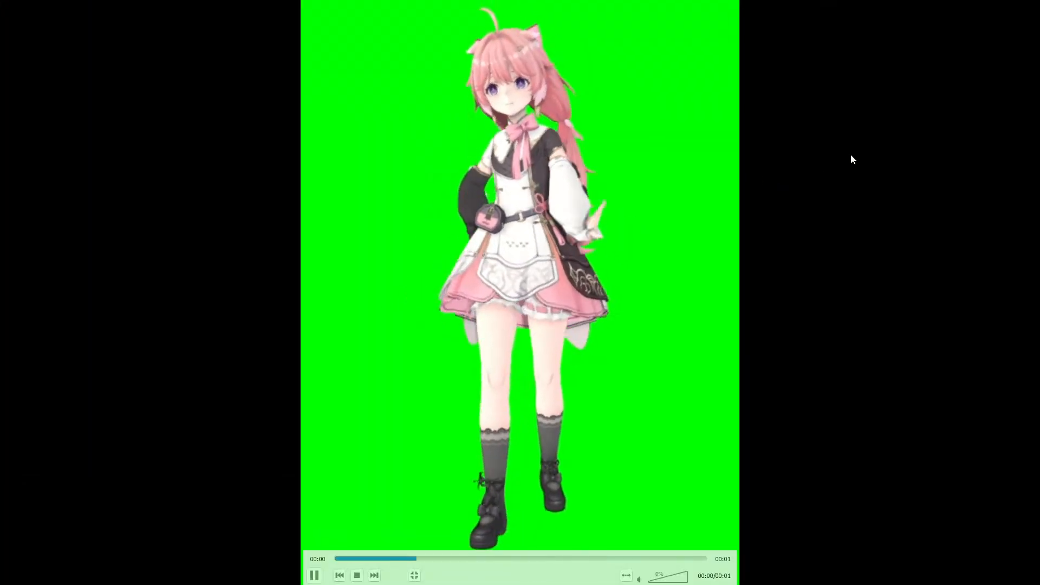
double_click(850, 154)
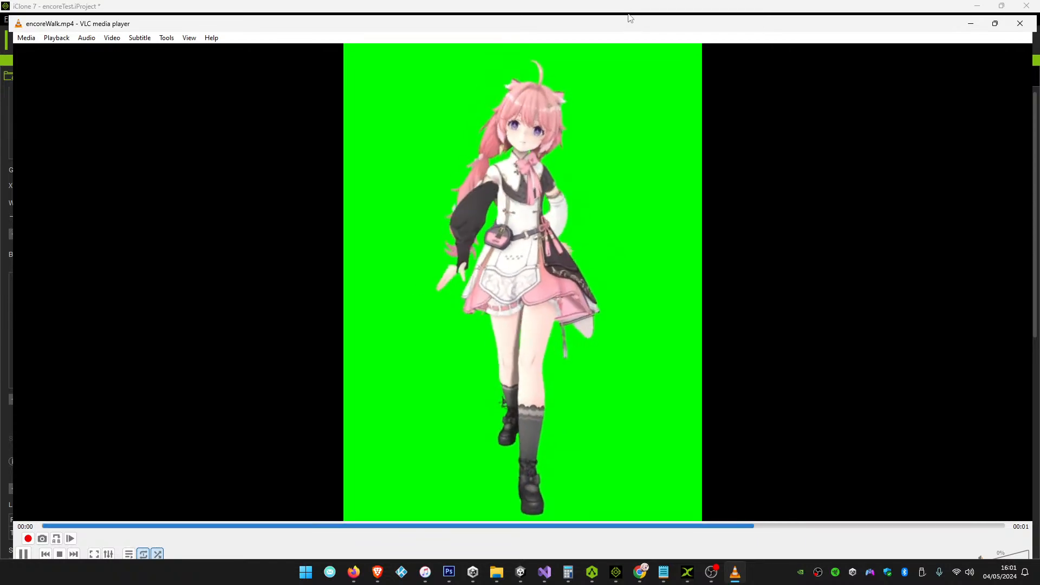
left_click(994, 25)
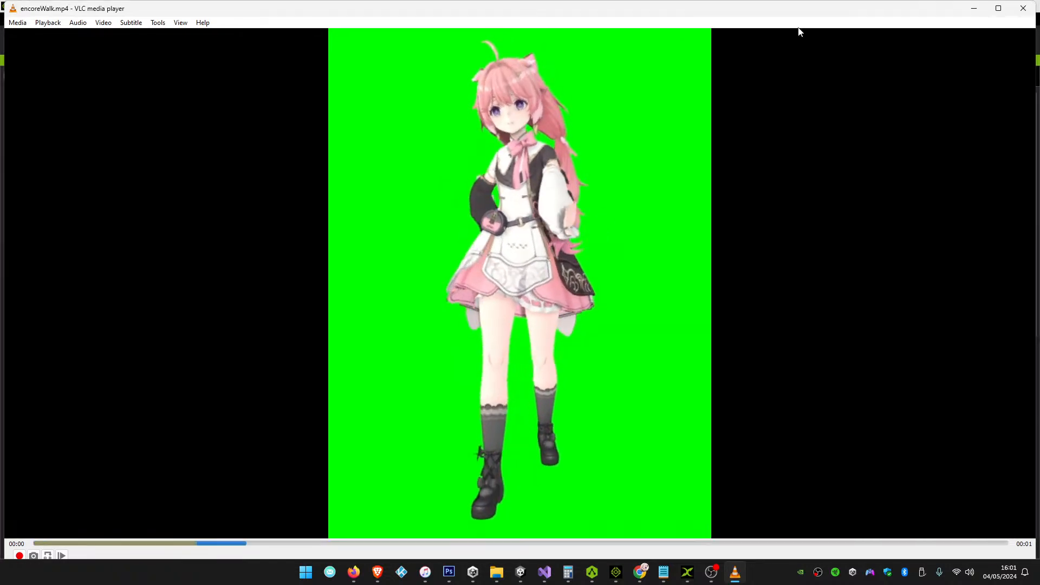
left_click_drag(692, 1, 382, 370)
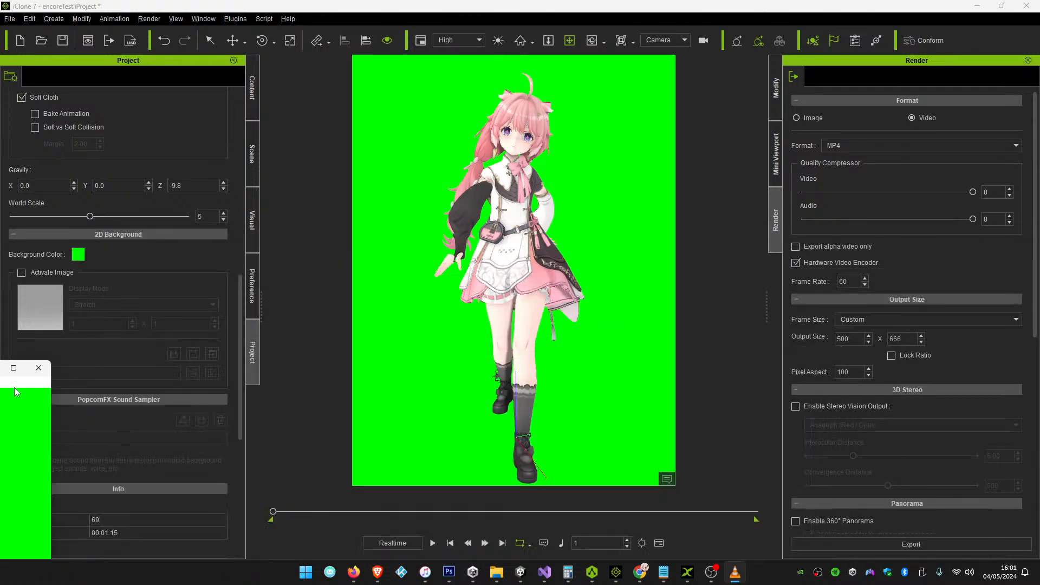
left_click_drag(28, 368, 697, 142)
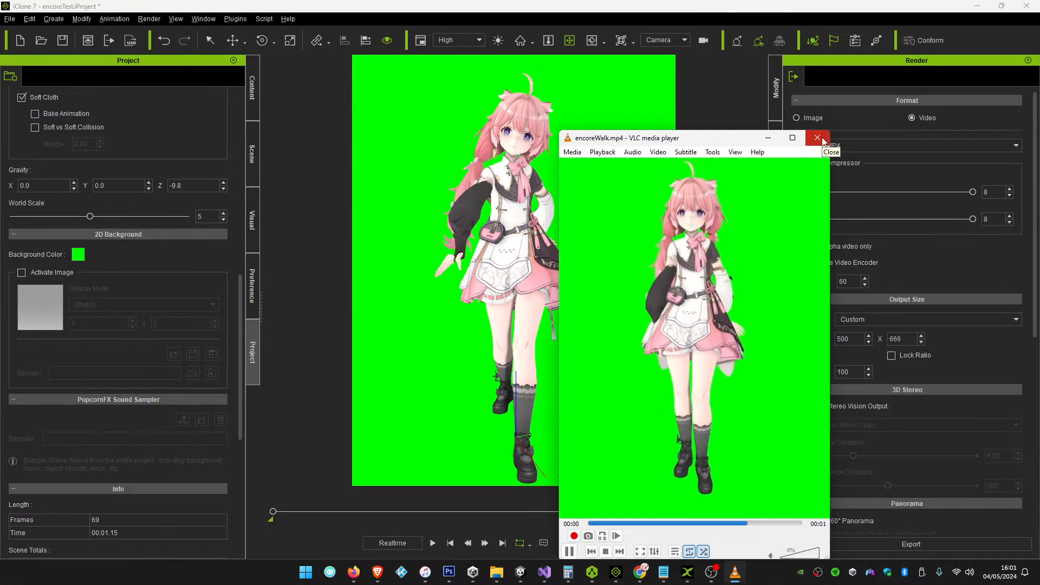
left_click(820, 139)
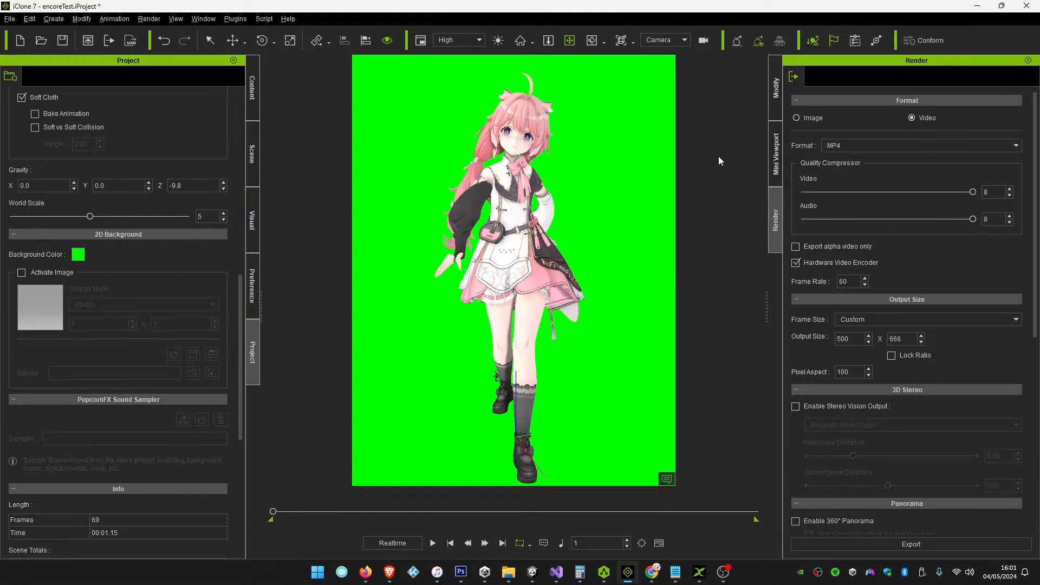